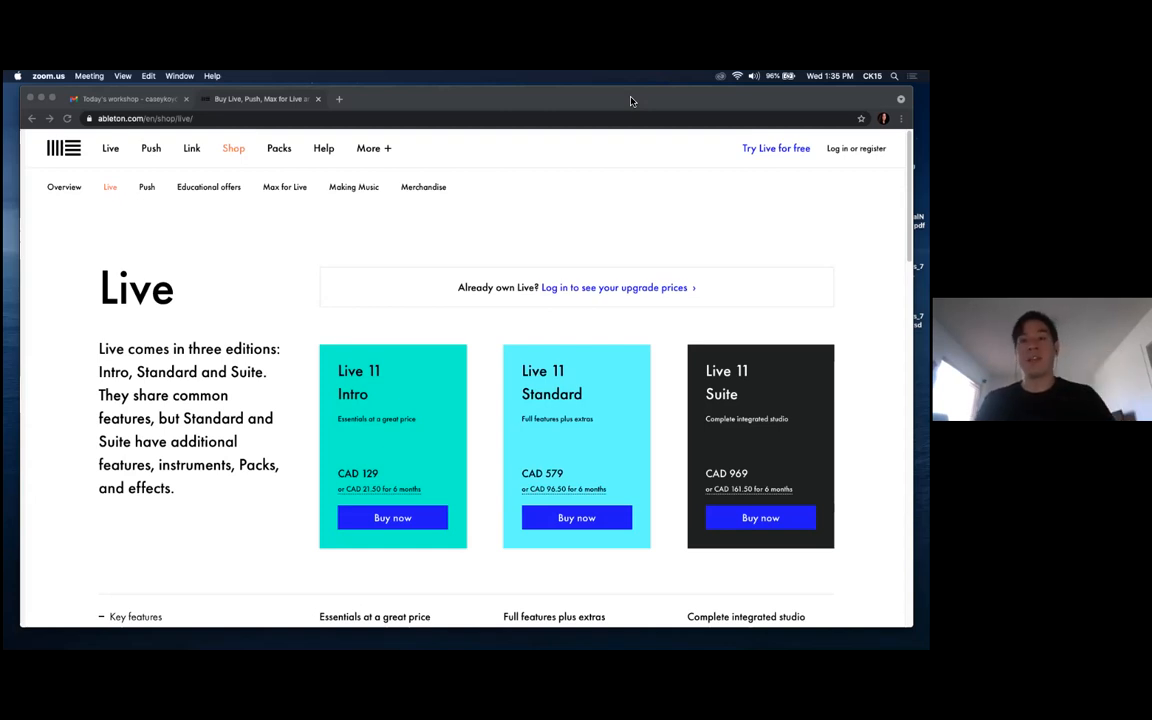
Compare the prices and key features of the Live 11 Intro, Standard and Suite editions on the Ableton shop page
click(630, 101)
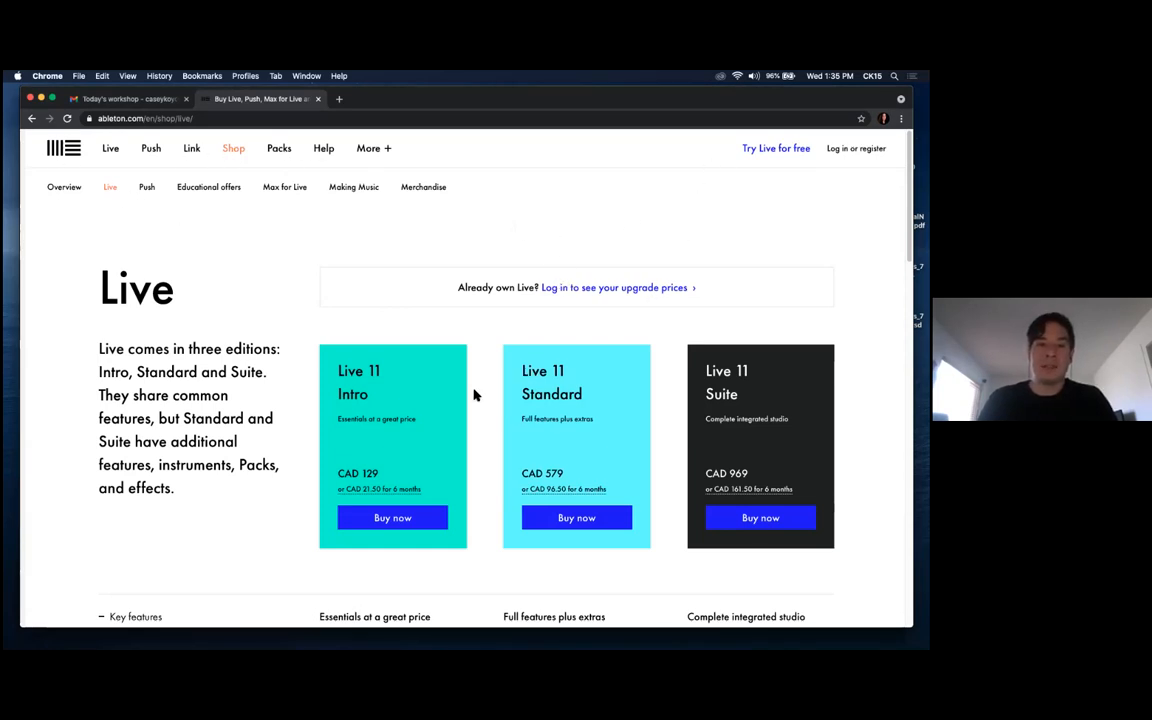
scroll(478, 391, down, 2)
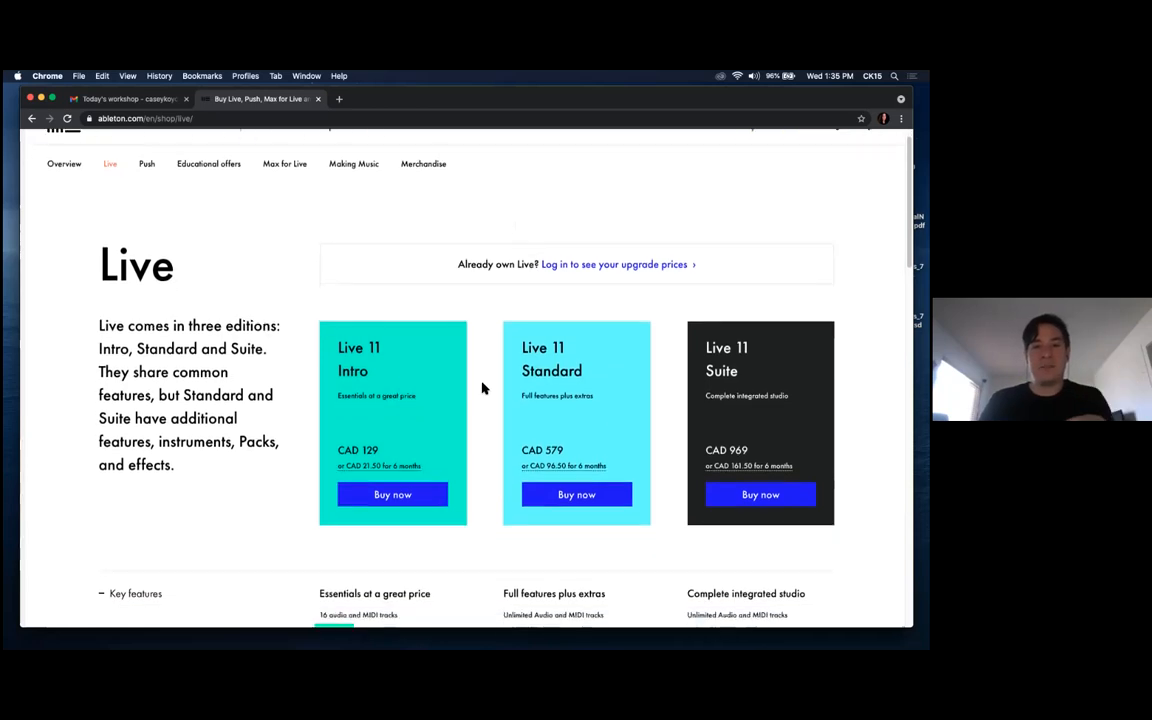
scroll(481, 388, down, 3)
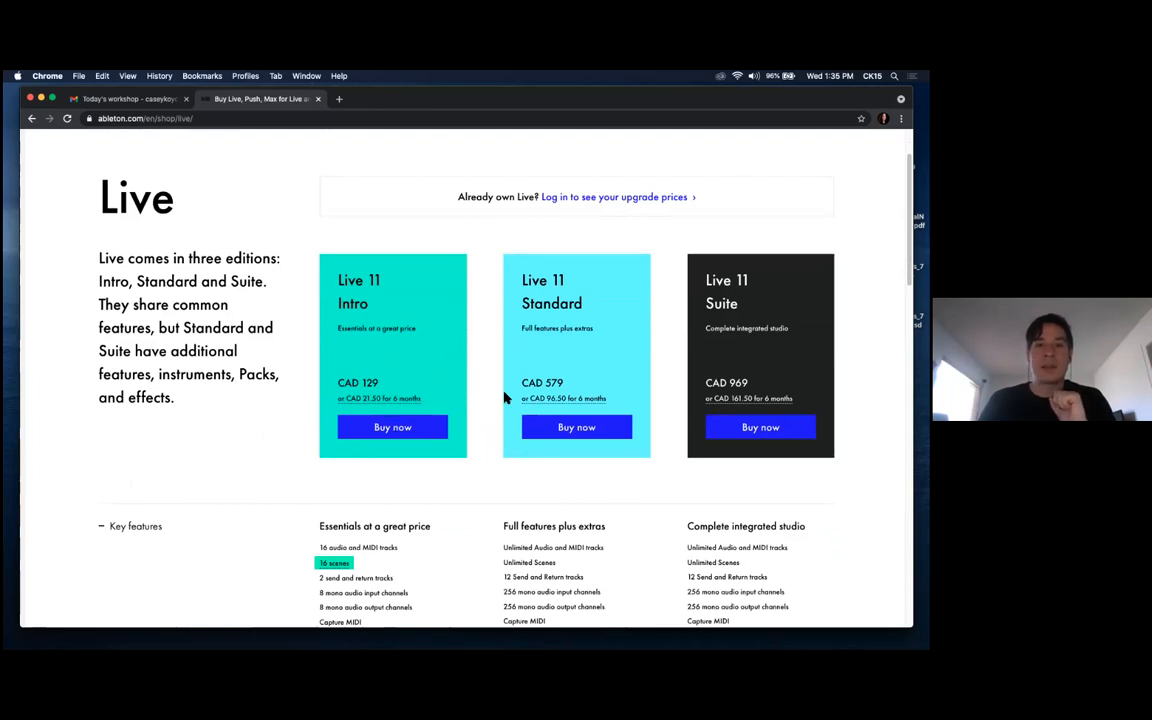
scroll(483, 406, down, 3)
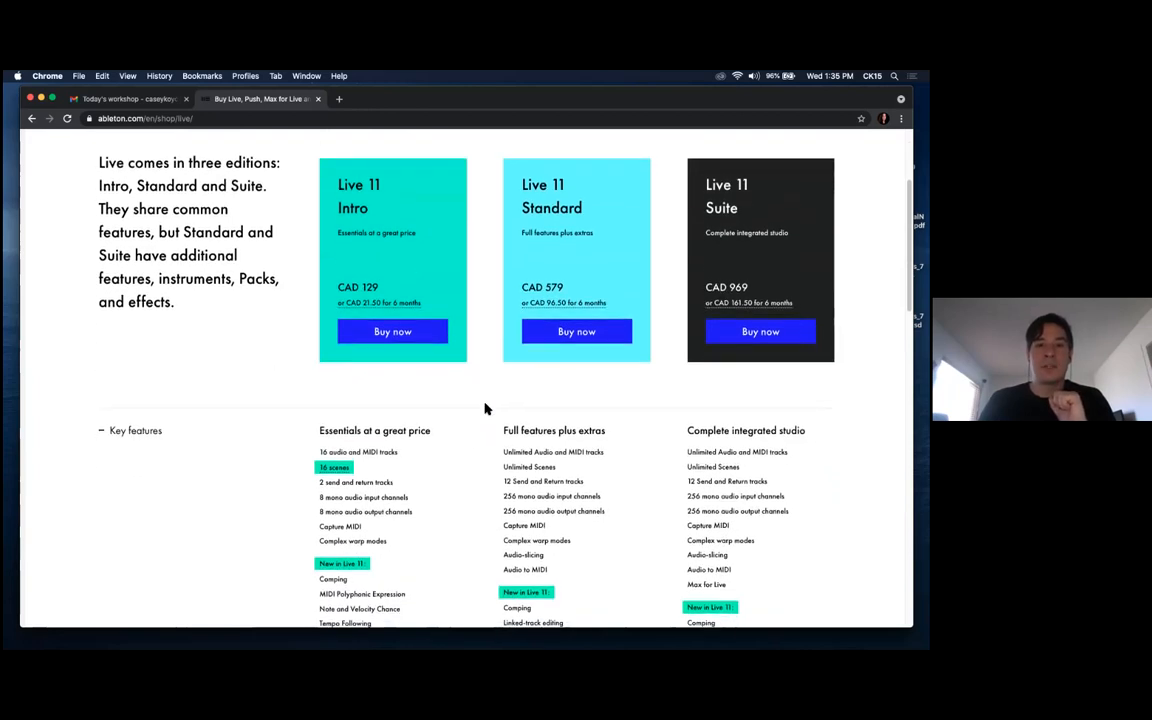
scroll(483, 406, down, 1)
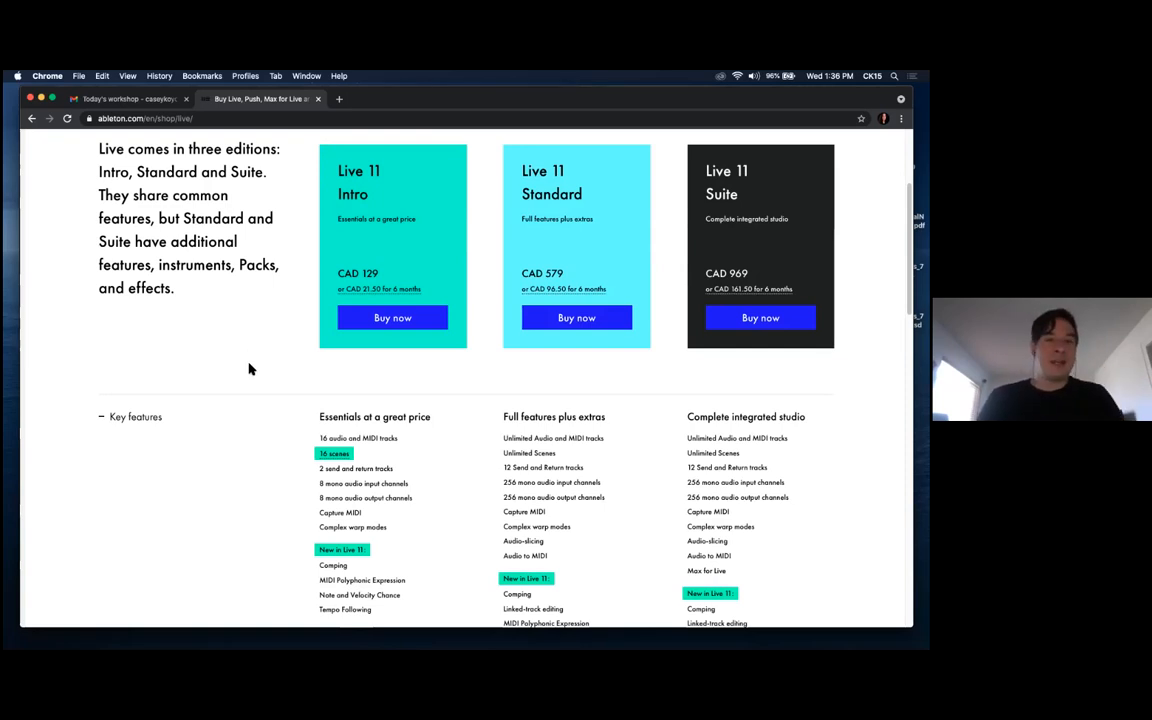
scroll(250, 369, up, 4)
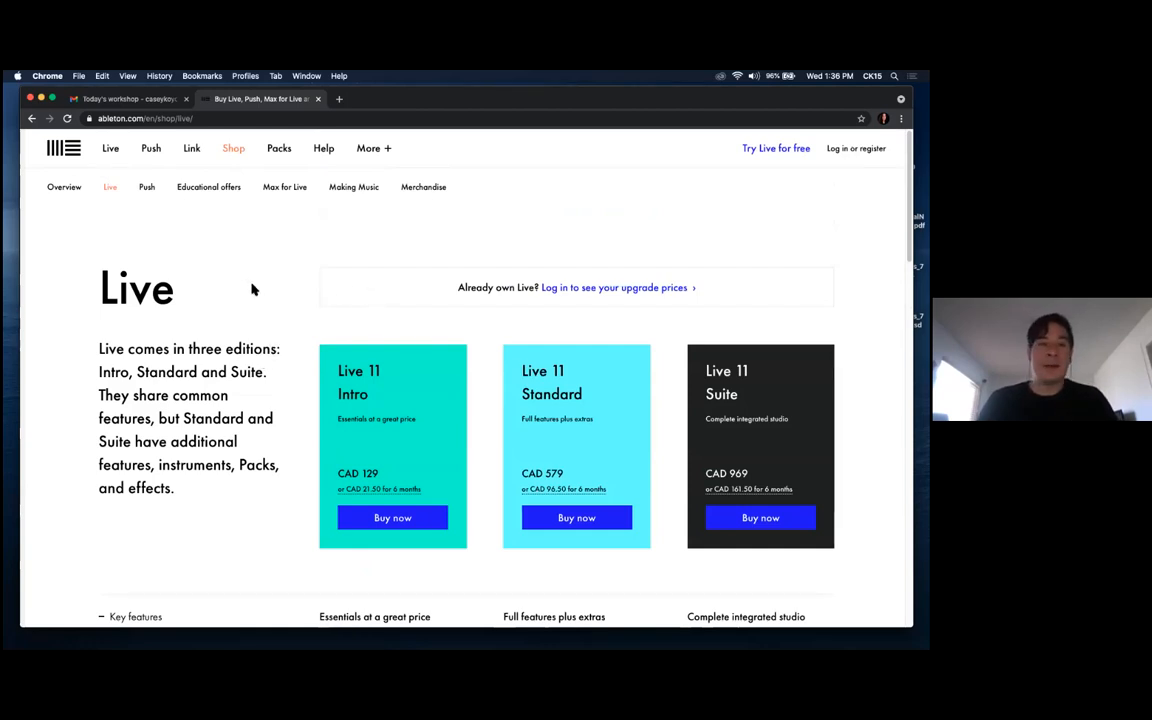
Open Ableton's Packs page and browse the available packs, including Upright Piano, String Quartet and Voice Box
click(283, 153)
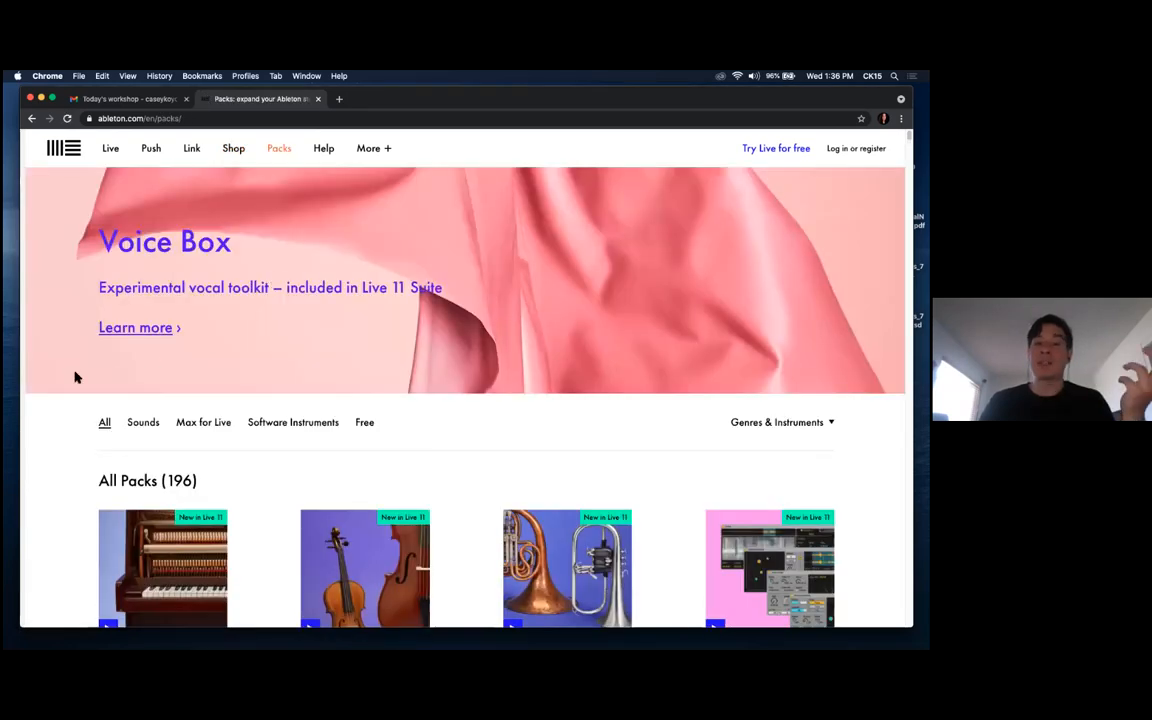
scroll(67, 404, down, 2)
scroll(67, 404, down, 4)
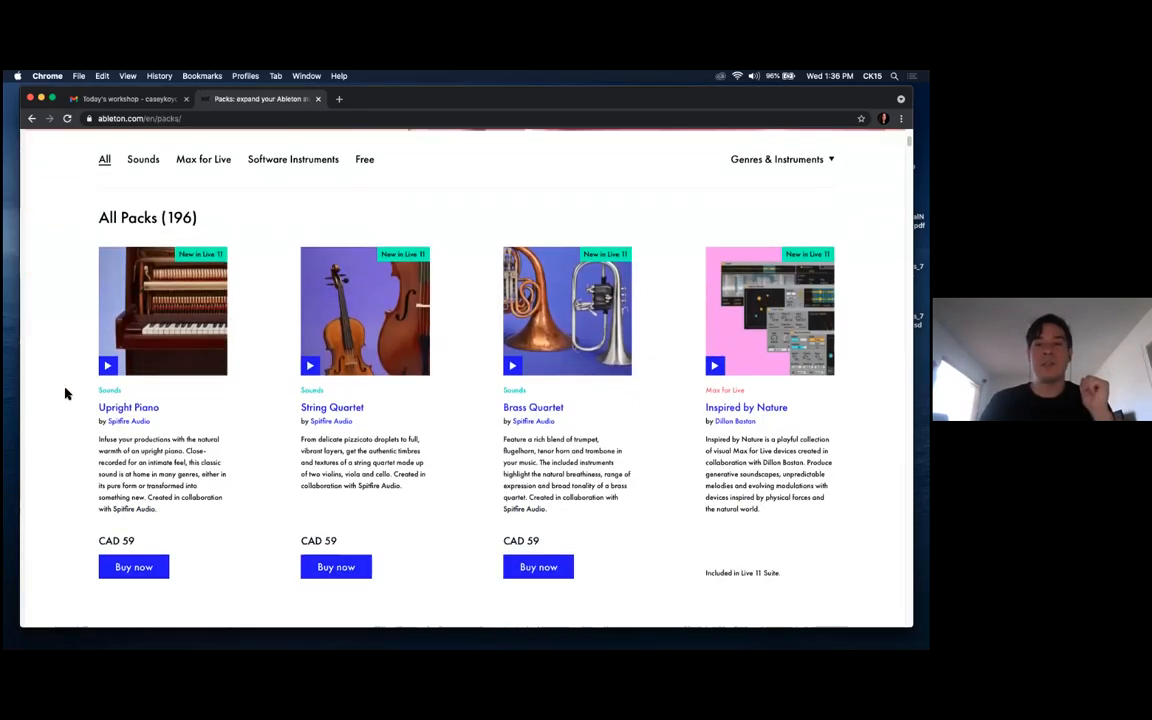
scroll(61, 395, down, 1)
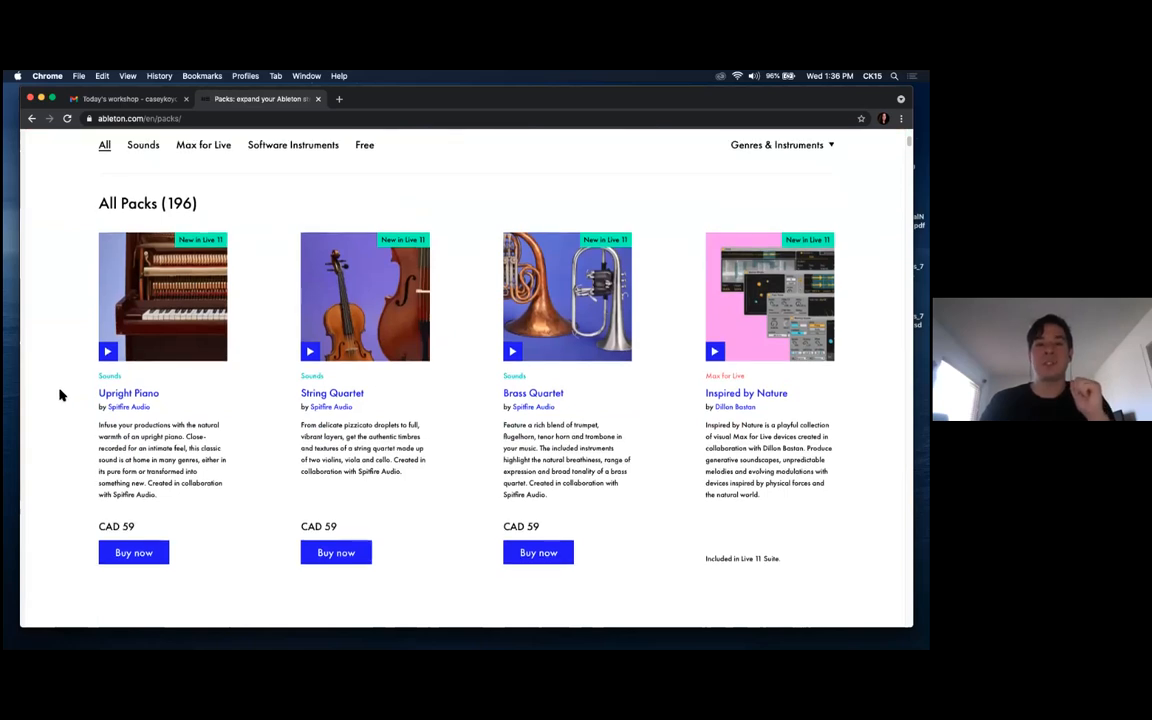
scroll(60, 395, down, 7)
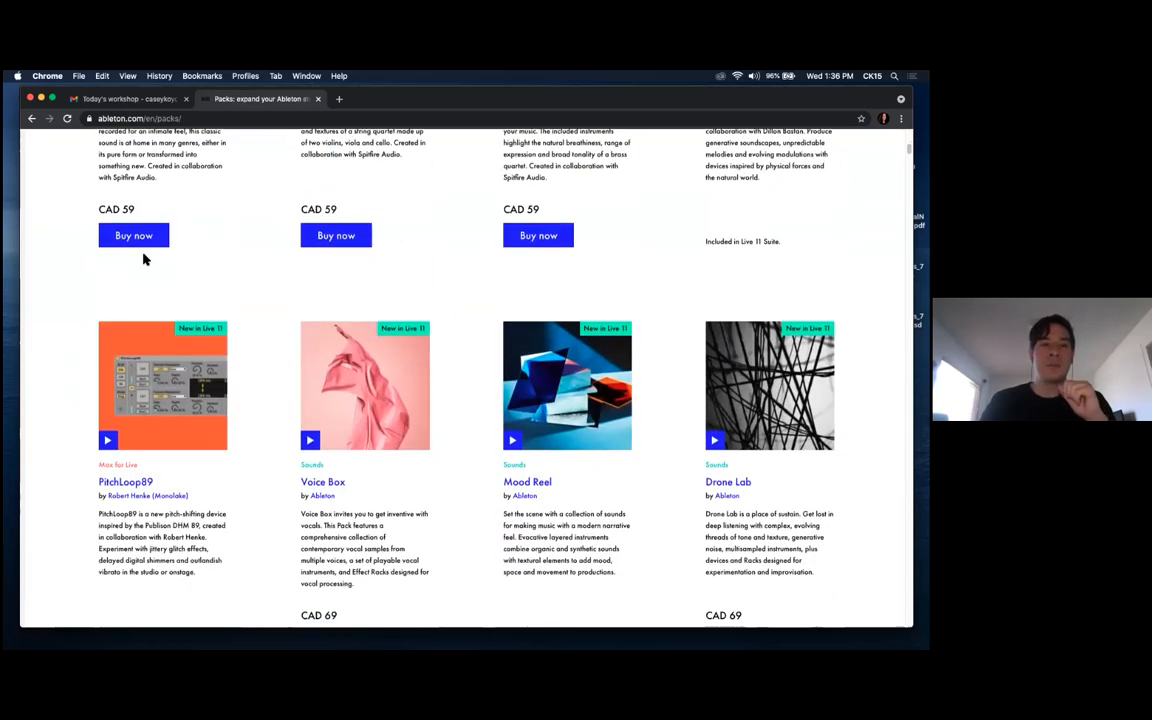
scroll(143, 259, down, 3)
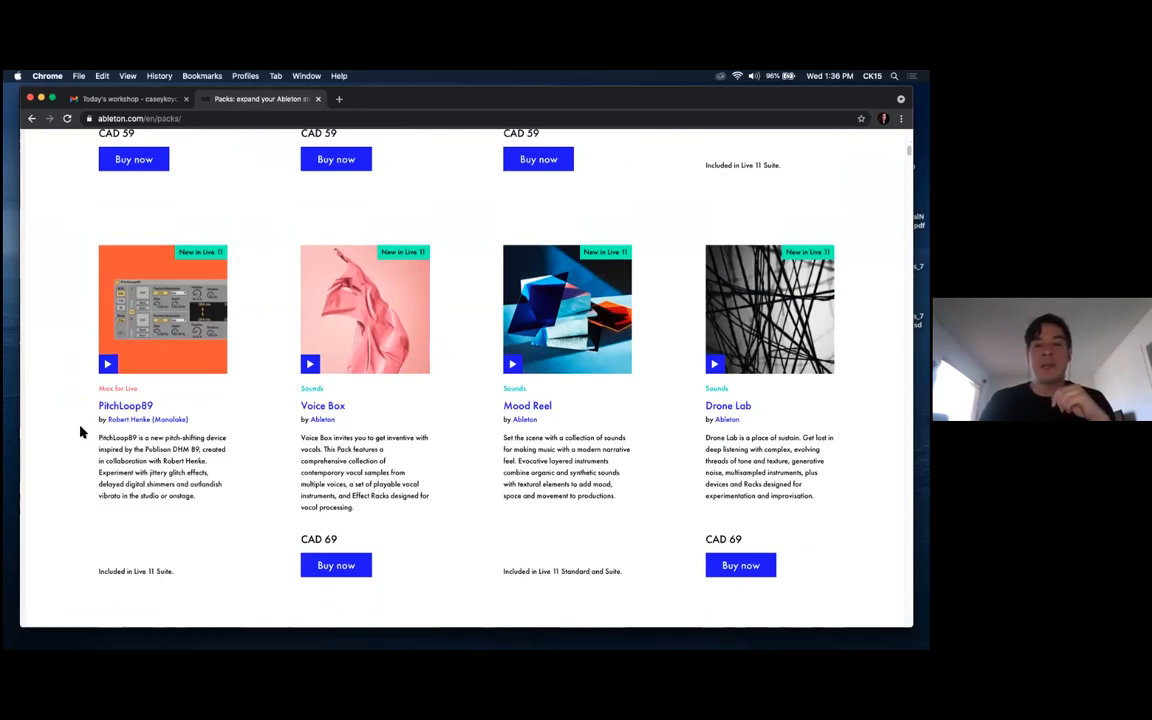
scroll(69, 424, up, 2)
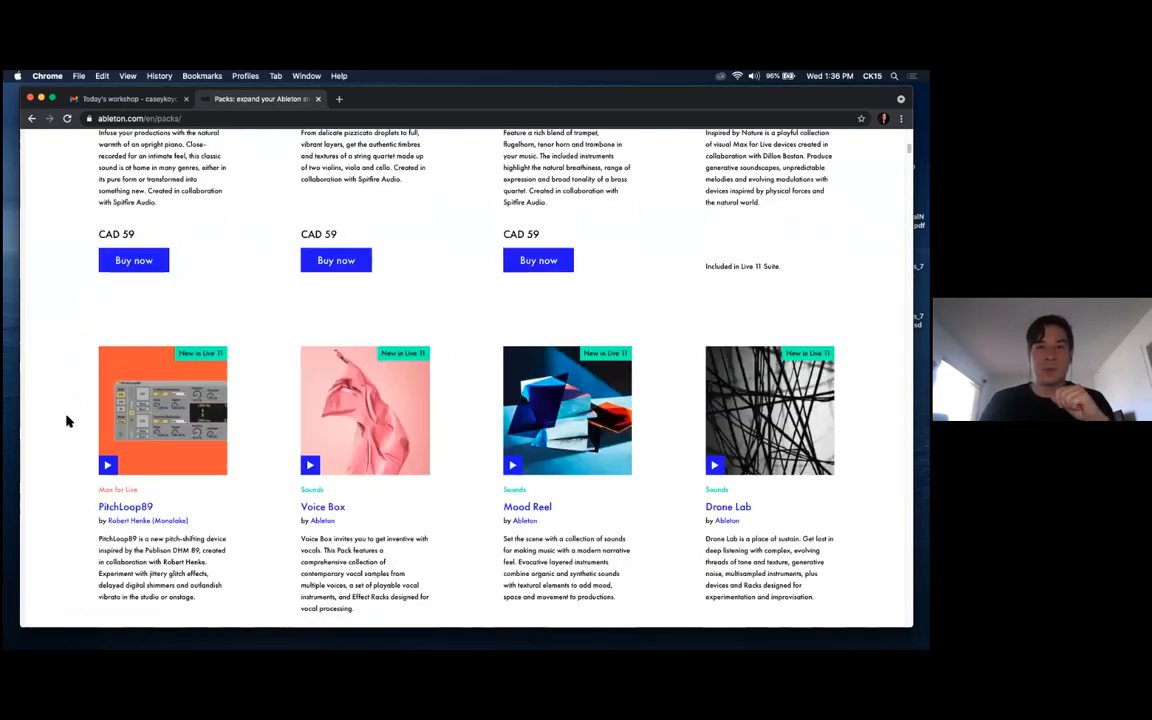
scroll(66, 421, up, 10)
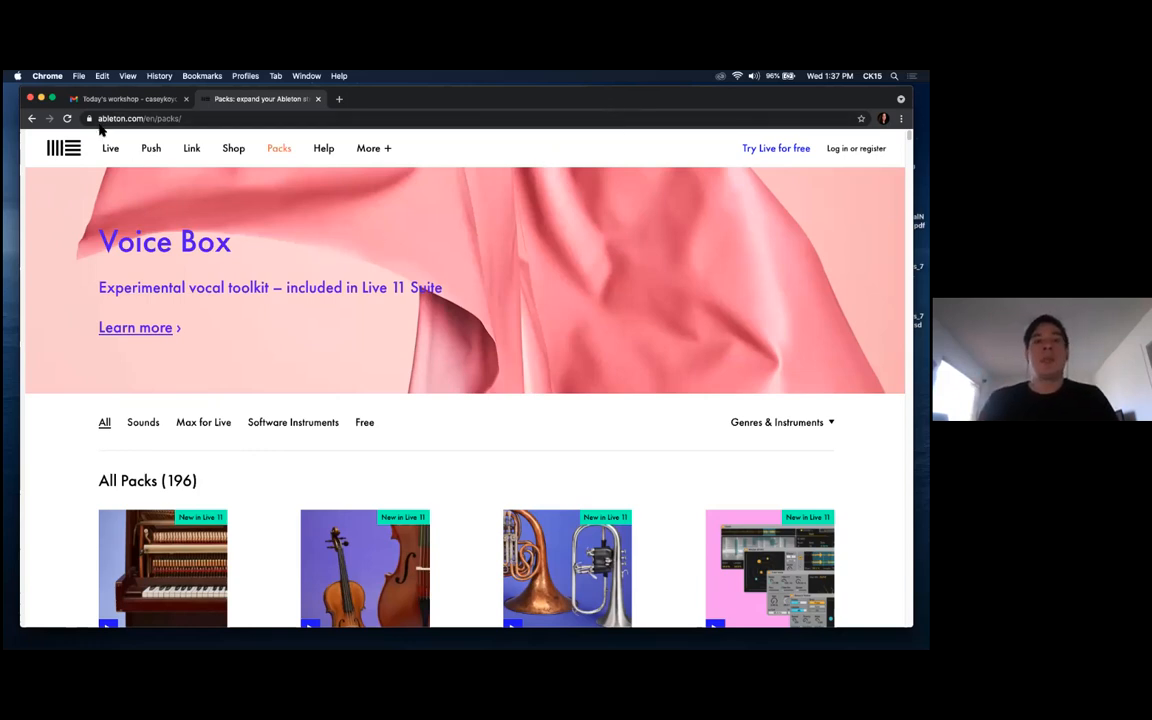
Minimize the browser, switch to Ableton Live, and extend the height of the Session View mixer
click(41, 97)
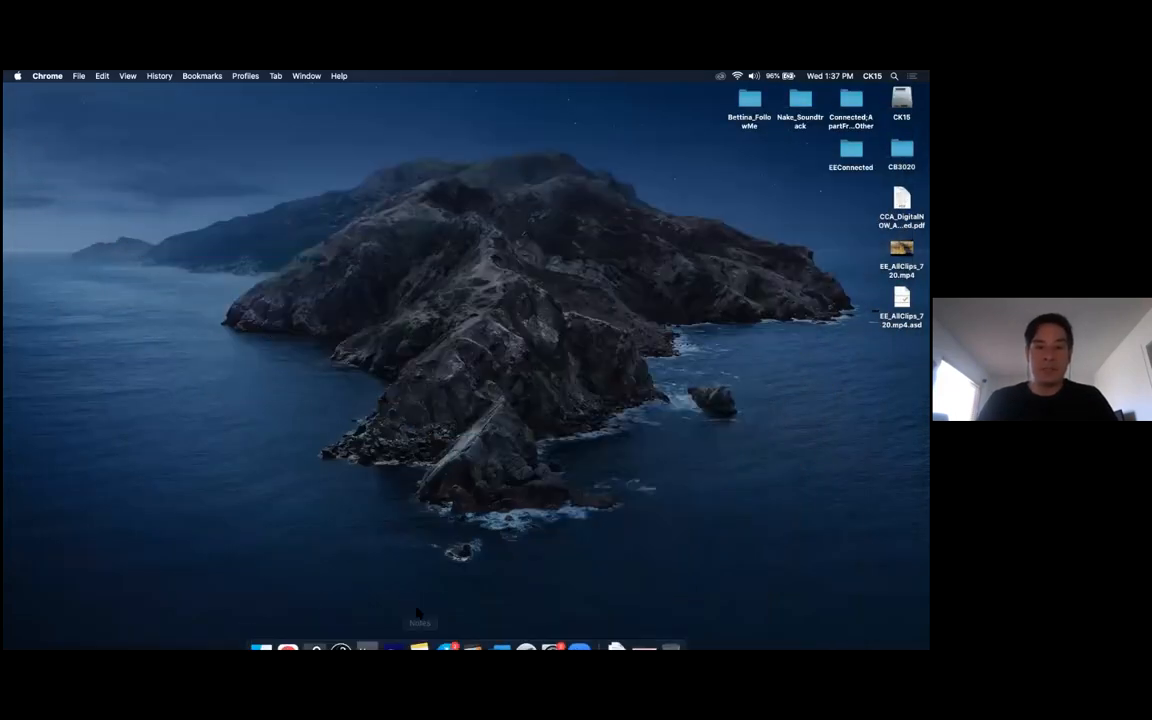
click(367, 633)
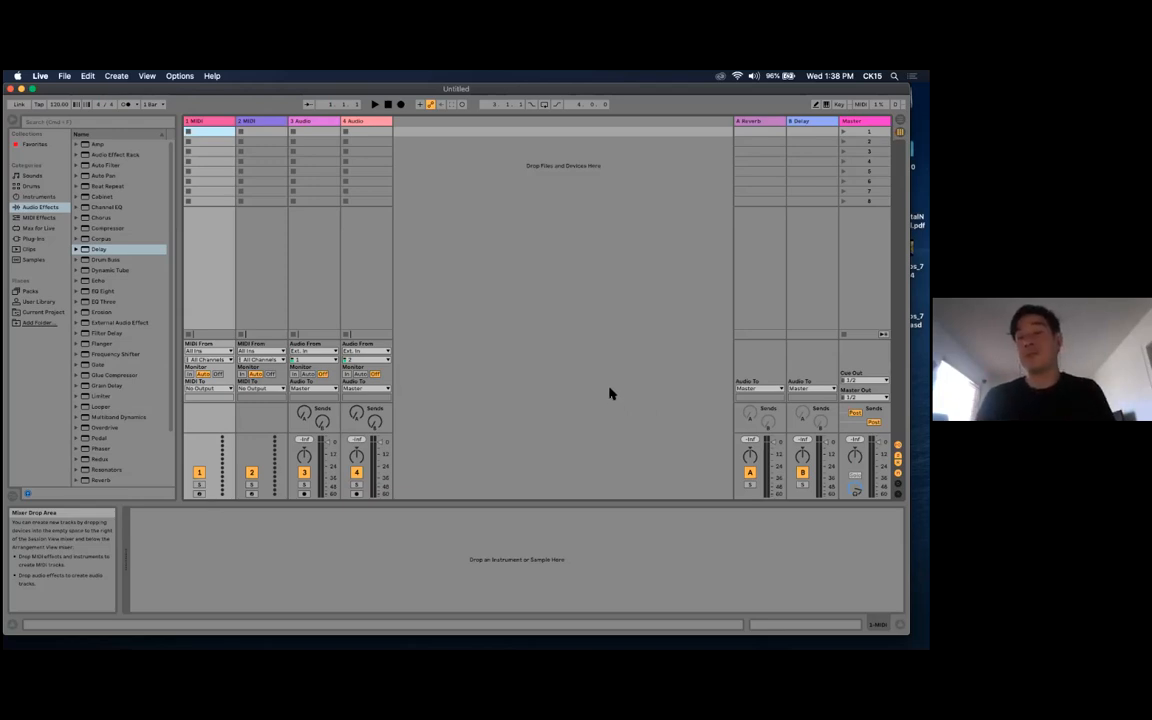
drag(662, 94, 676, 90)
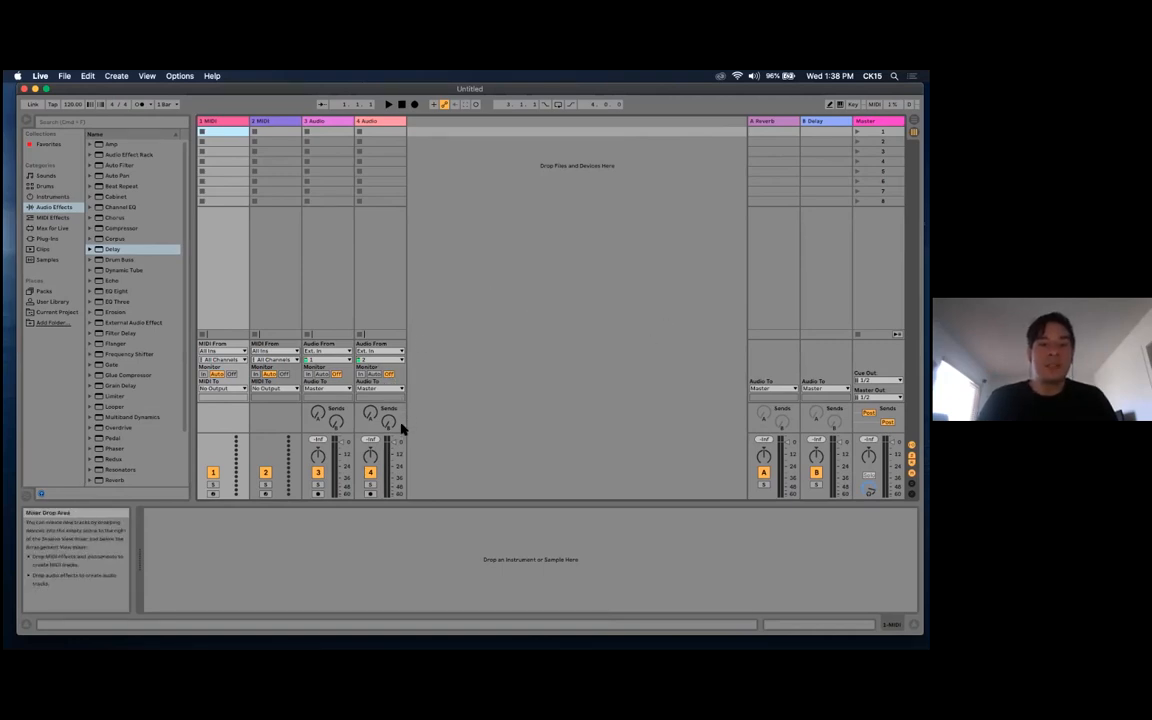
drag(399, 432, 406, 386)
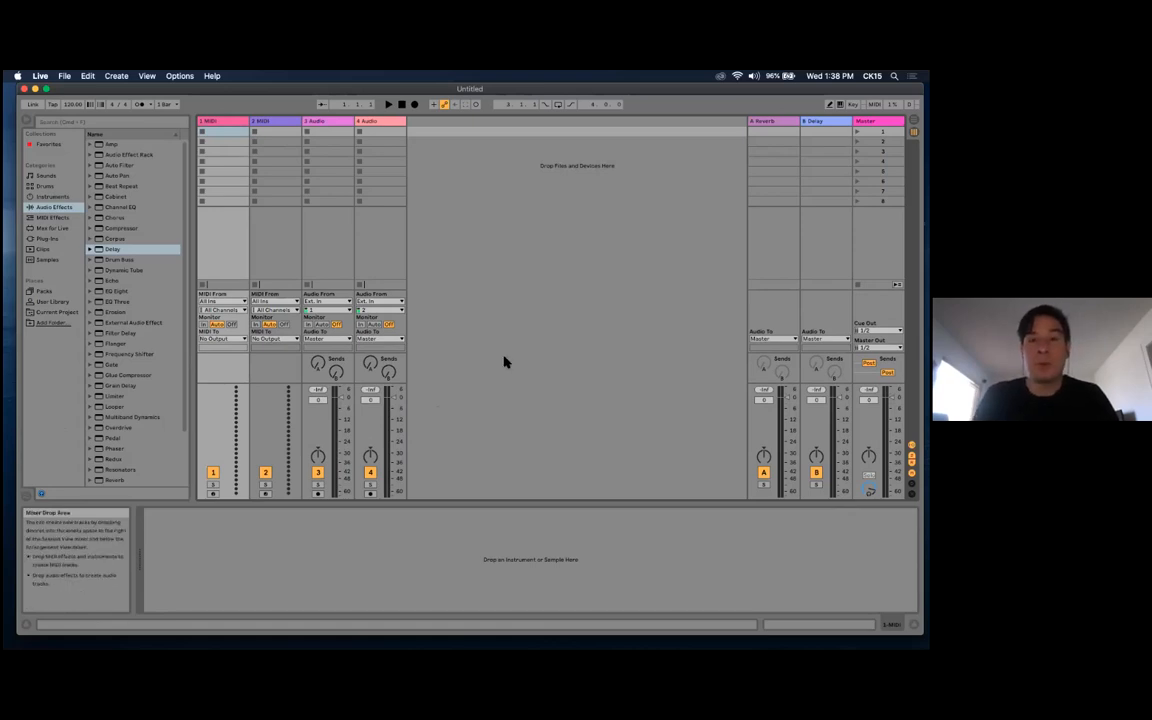
Look over the view options and switch the set from Session View to Arrangement View
click(148, 77)
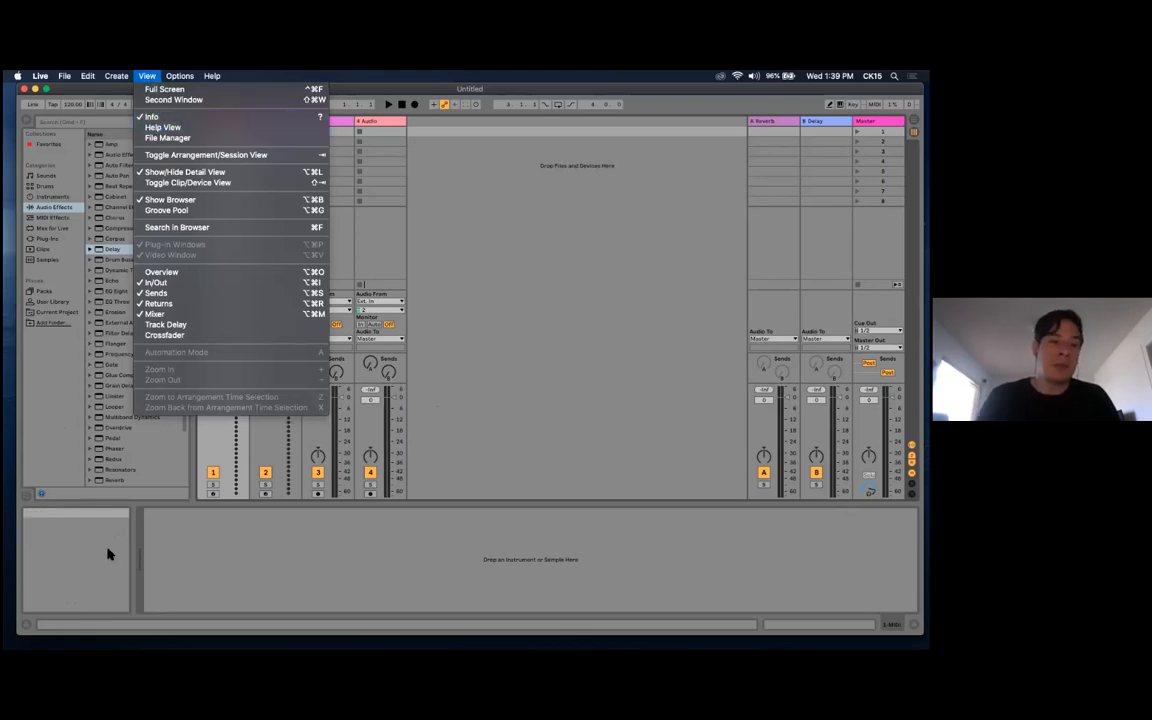
click(85, 565)
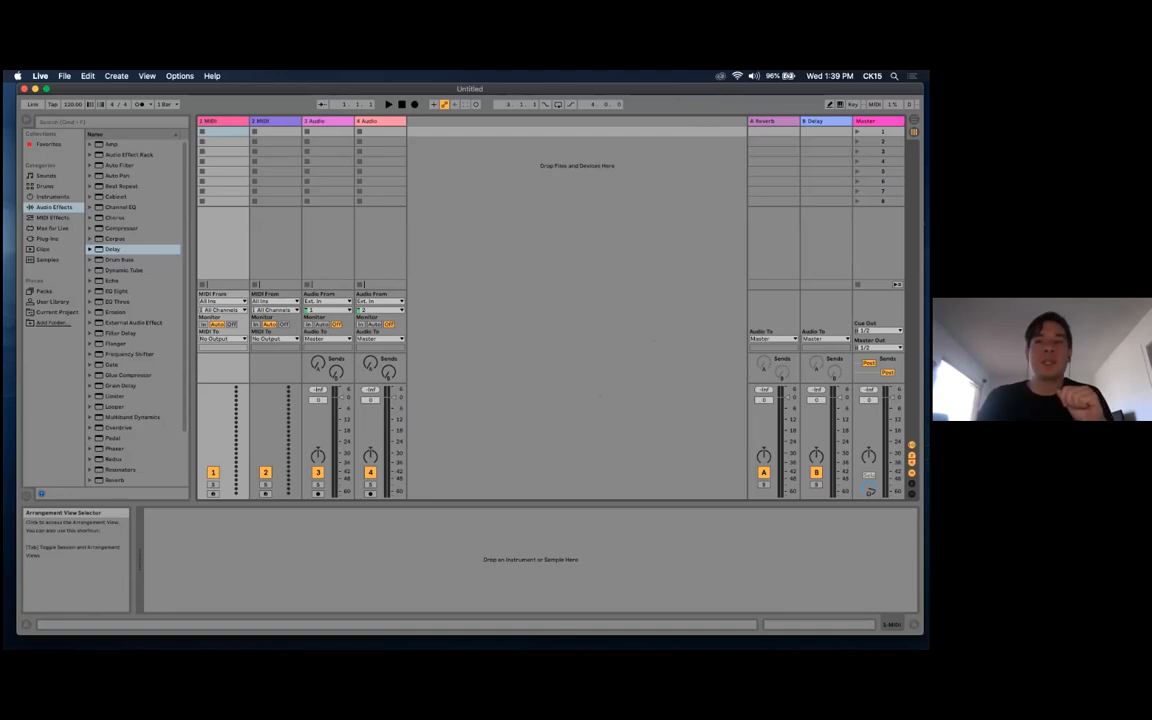
click(913, 120)
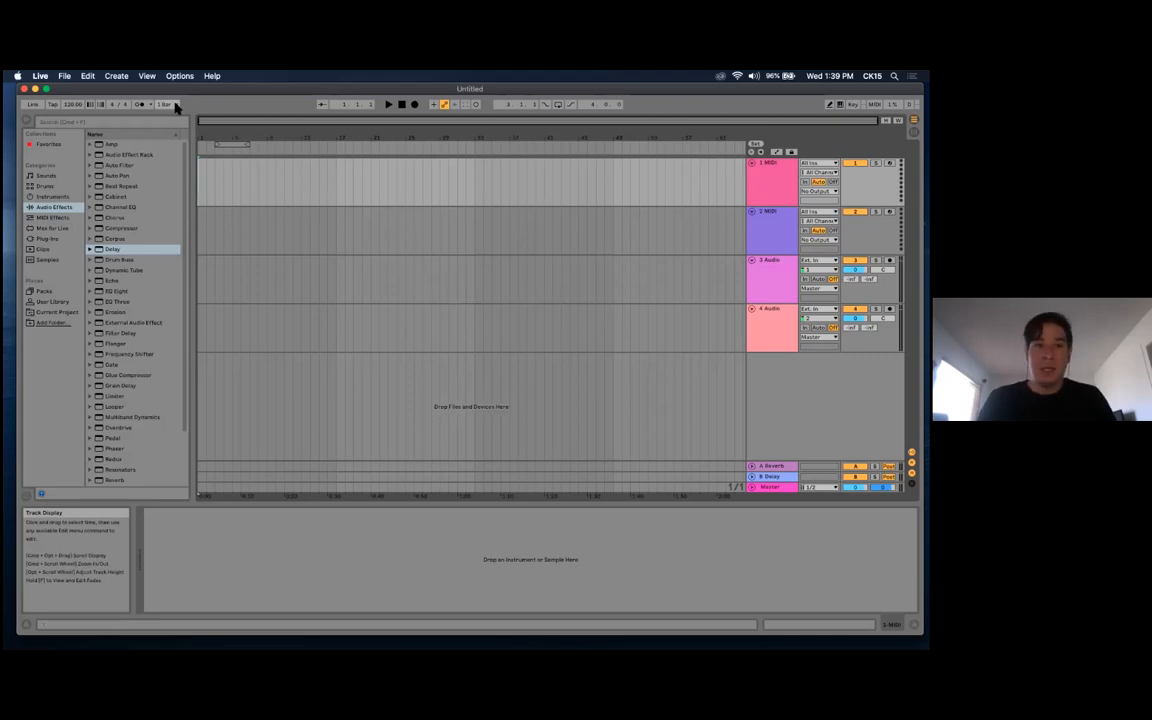
Open a second window with the Session View, hide its detail view, and place it partly over the Arrangement window
click(147, 76)
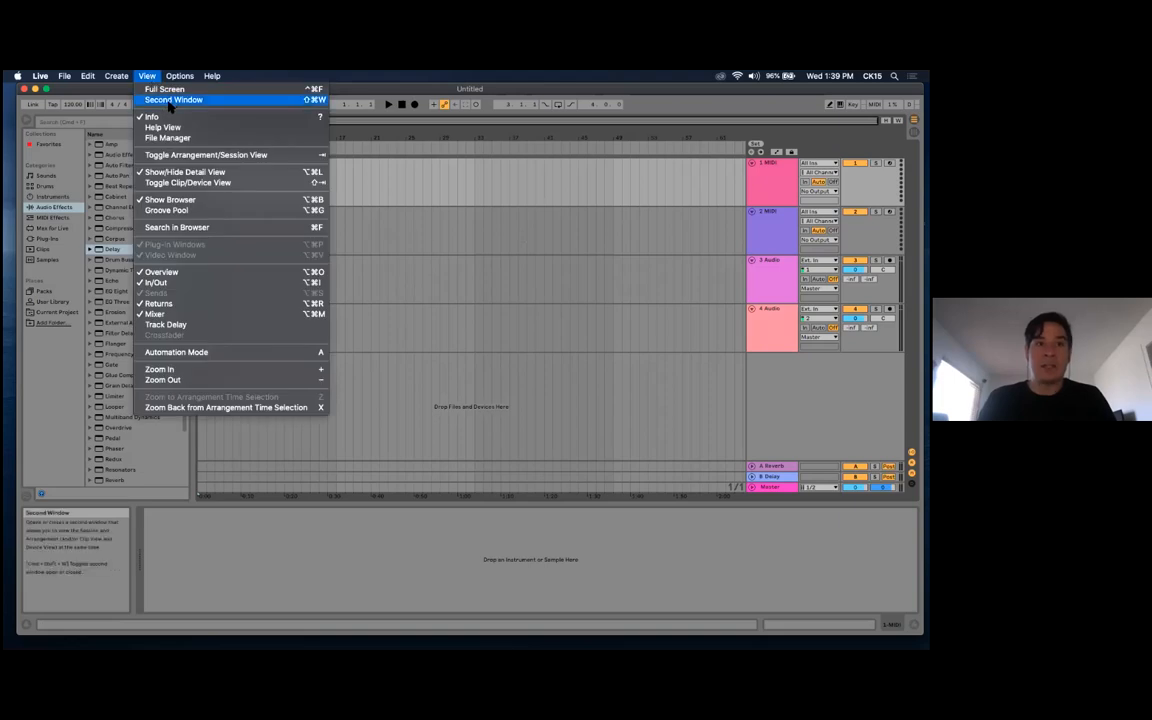
click(172, 100)
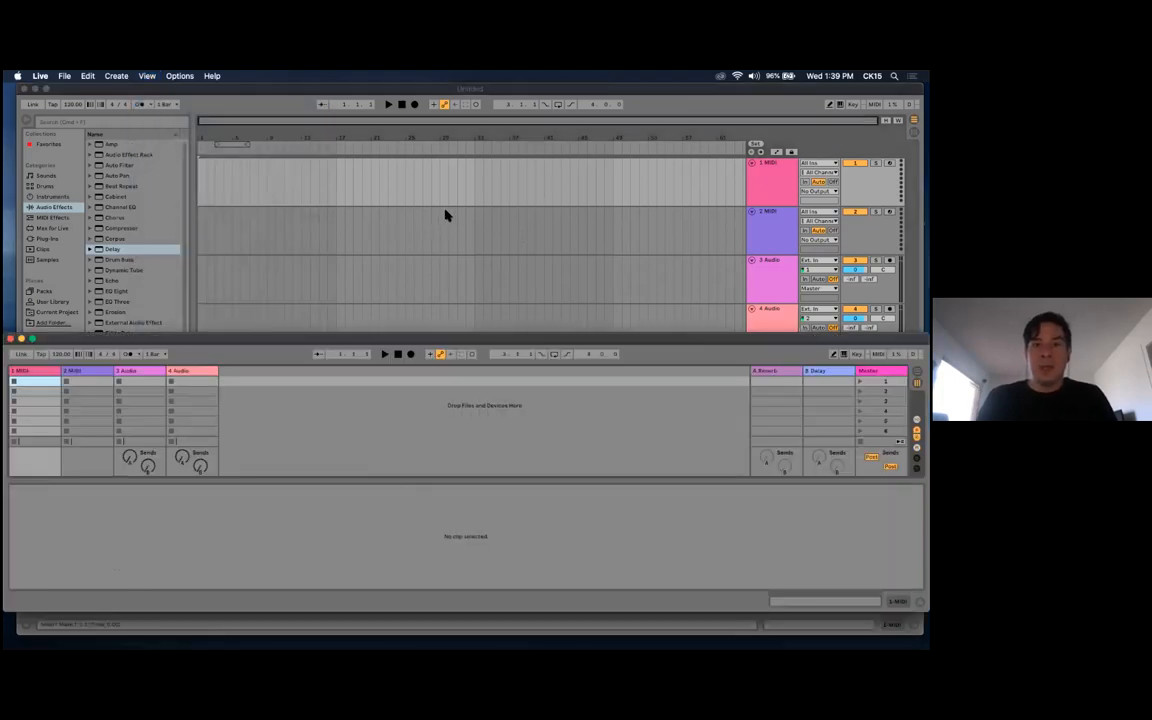
drag(626, 337, 637, 265)
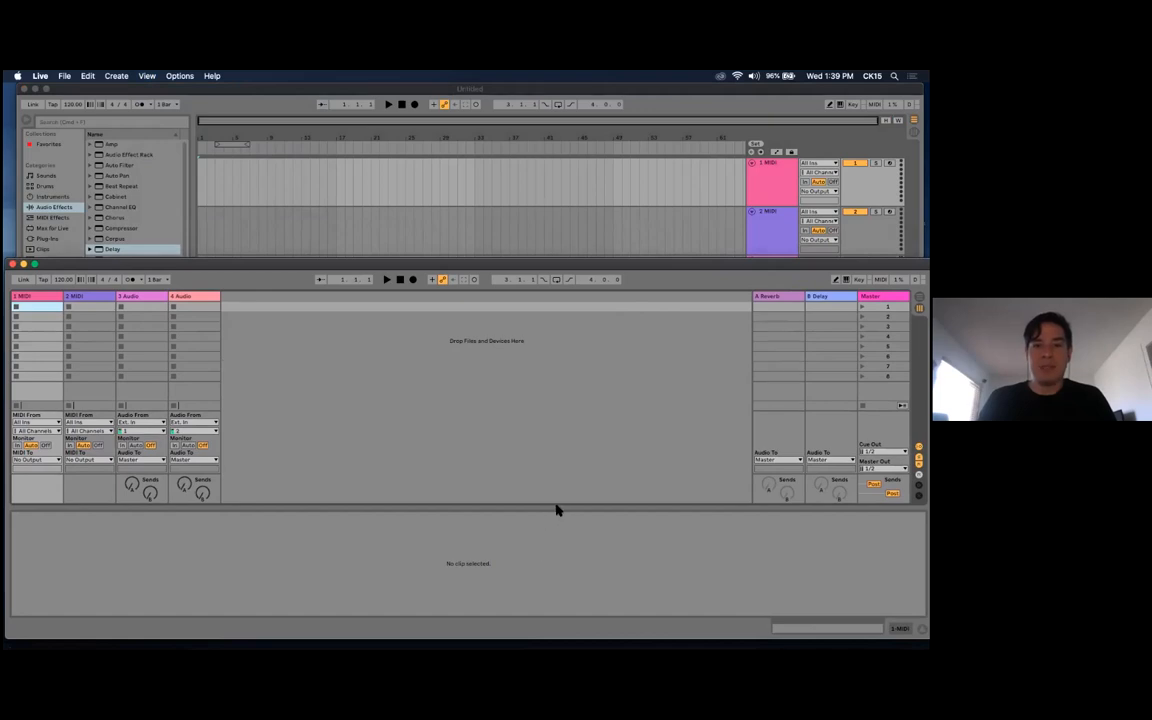
key(alt+super+l)
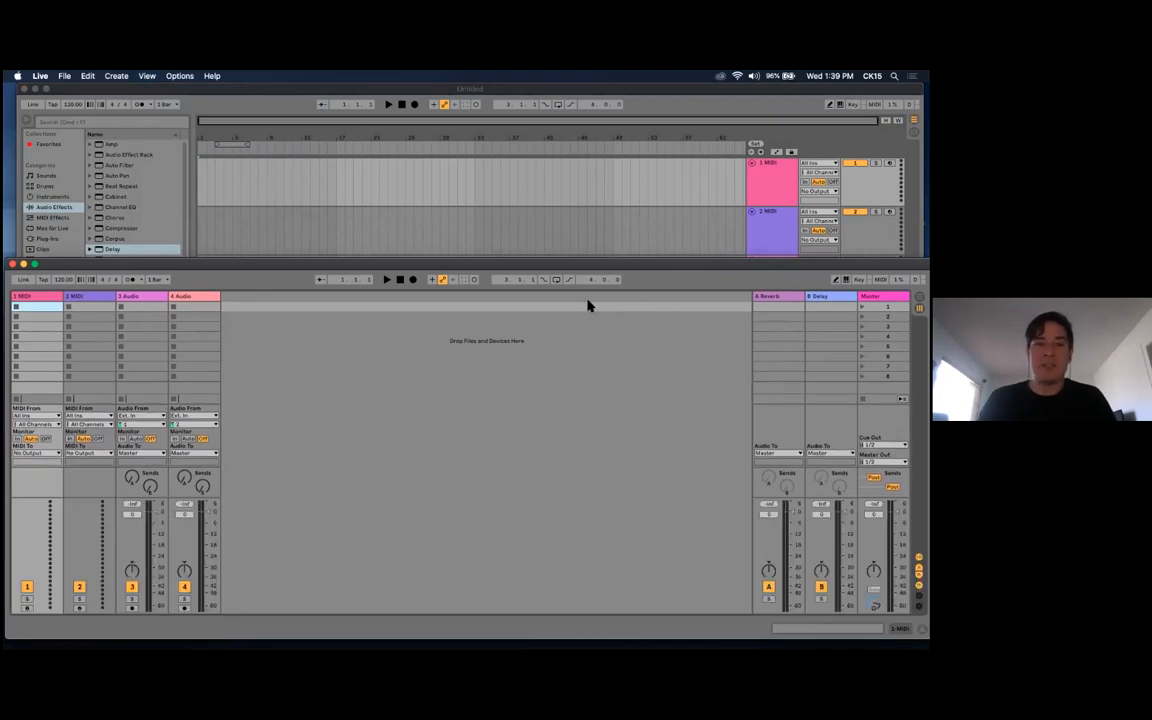
mouse_move(580, 263)
mouse_down()
mouse_move(580, 253)
mouse_move(579, 266)
mouse_up()
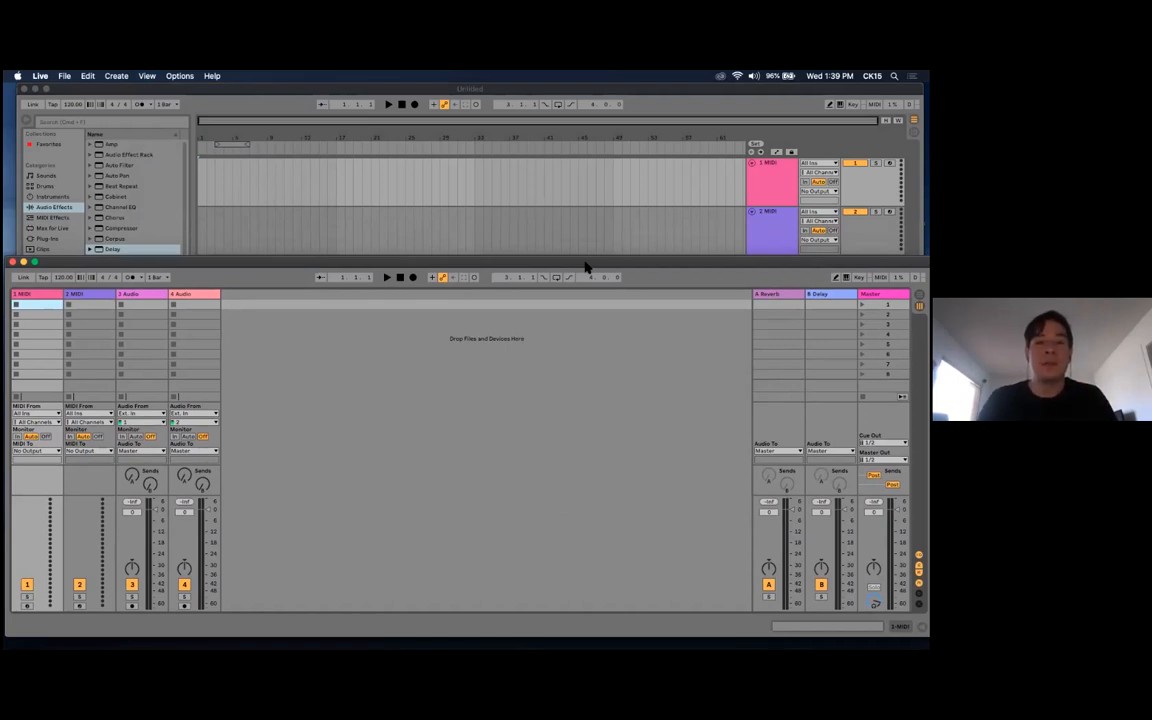
drag(585, 270, 580, 268)
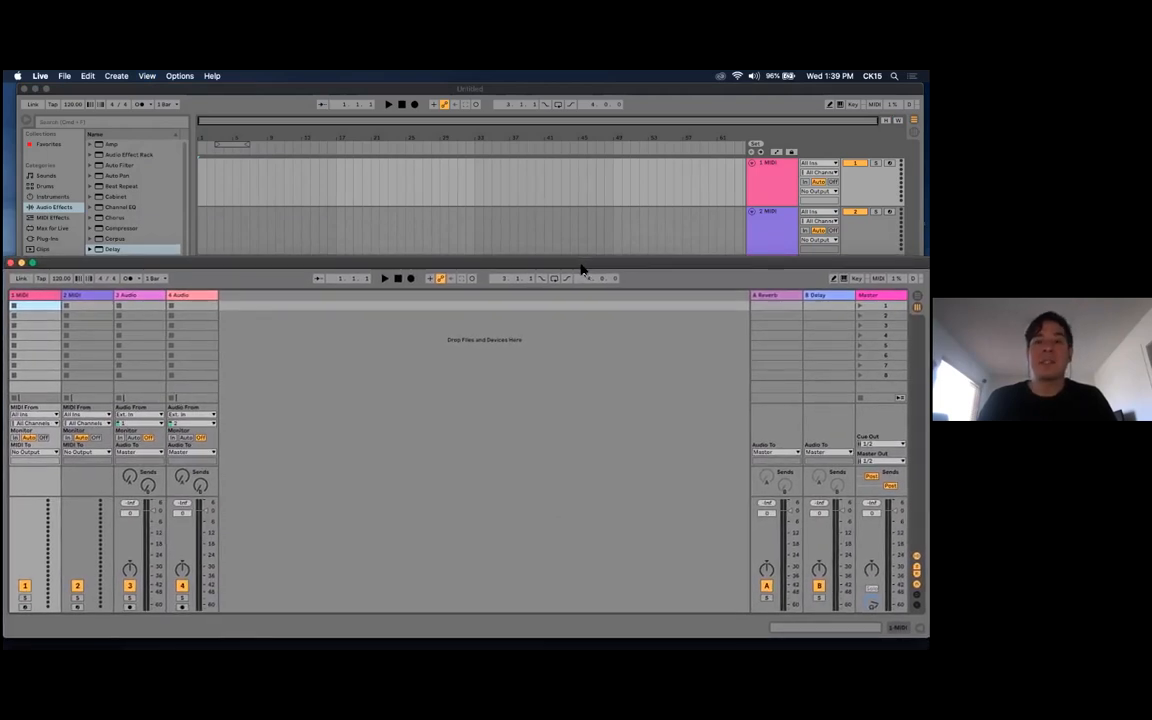
drag(581, 268, 588, 256)
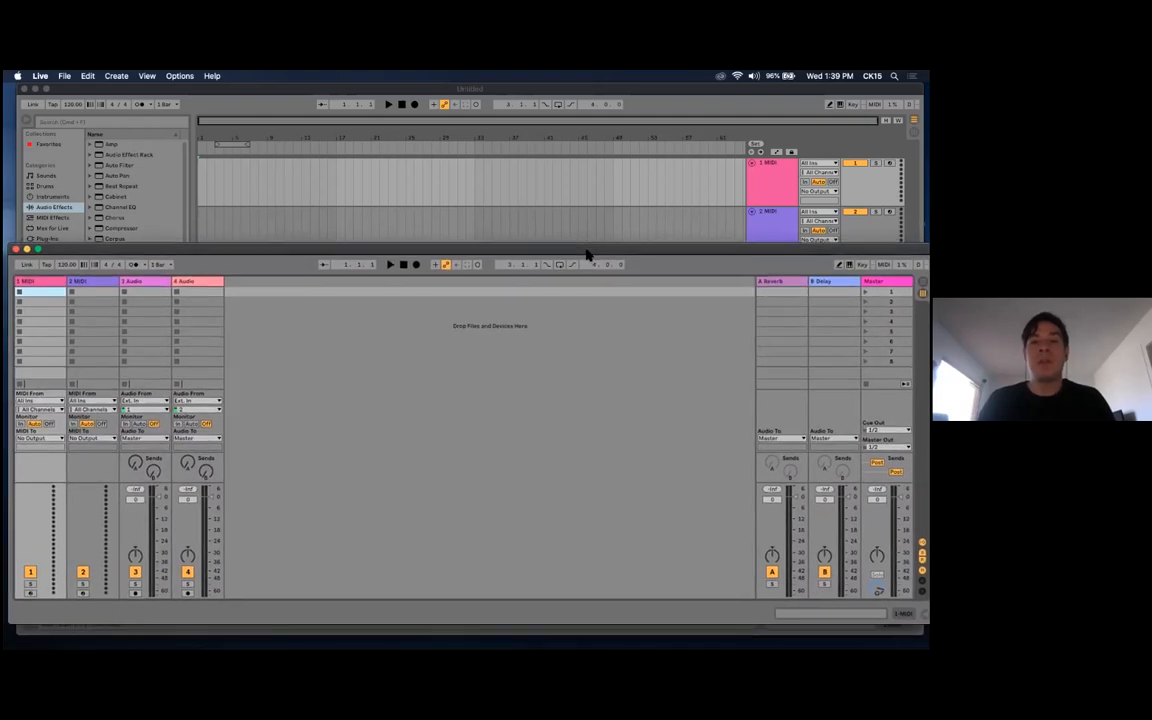
Bring the Arrangement and Session windows to the front in turn, and close the second window
click(638, 93)
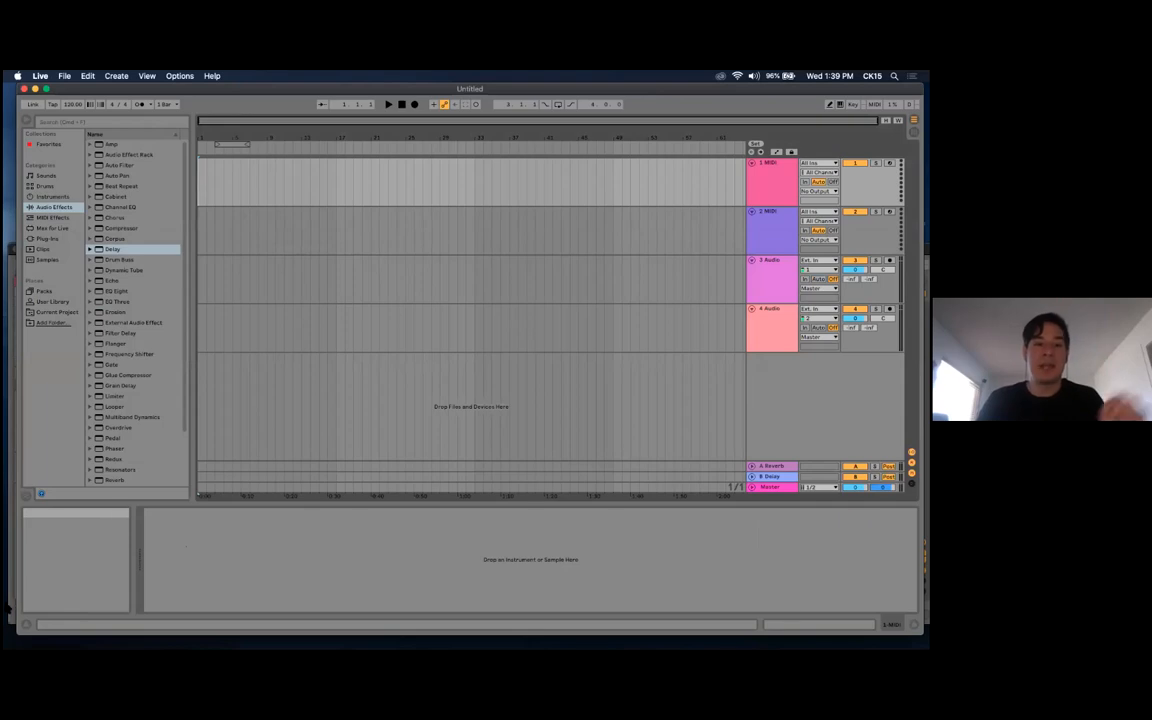
click(12, 554)
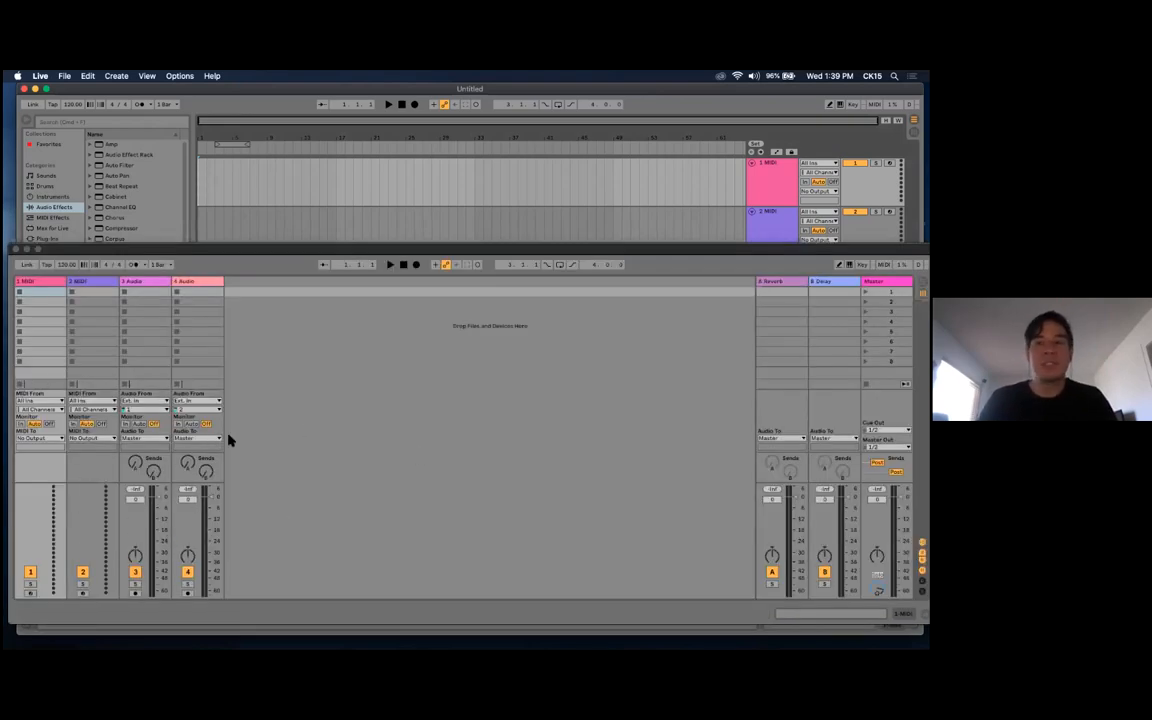
drag(504, 252, 500, 248)
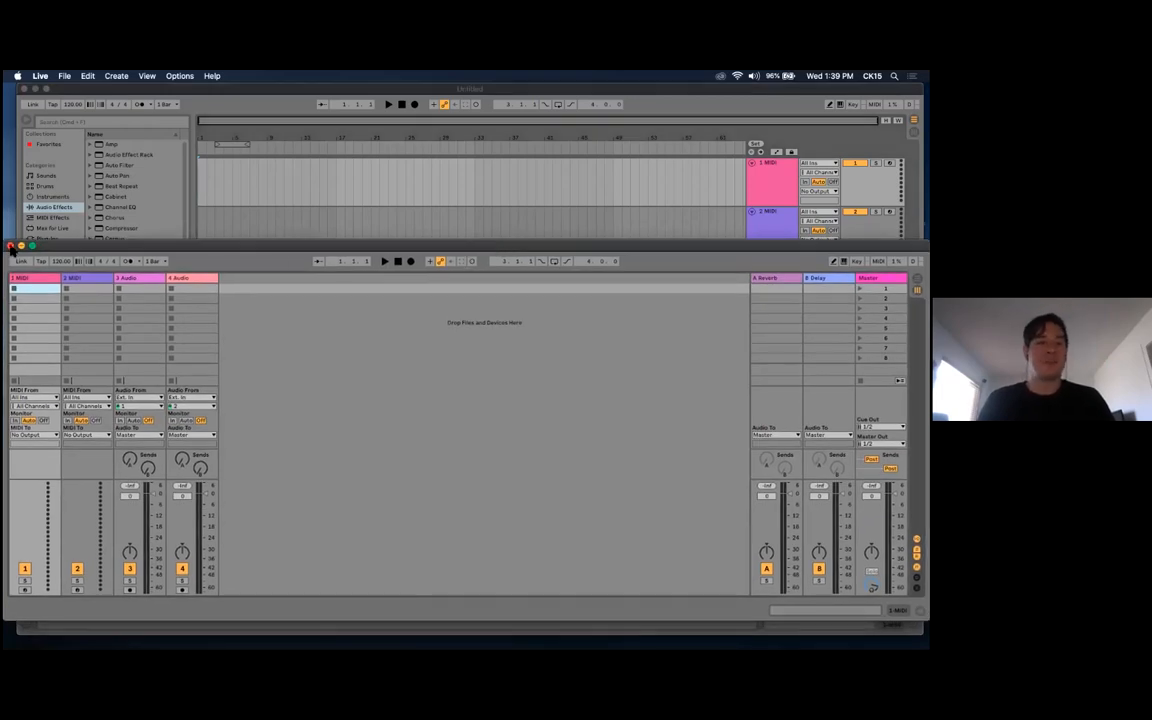
click(10, 246)
click(147, 76)
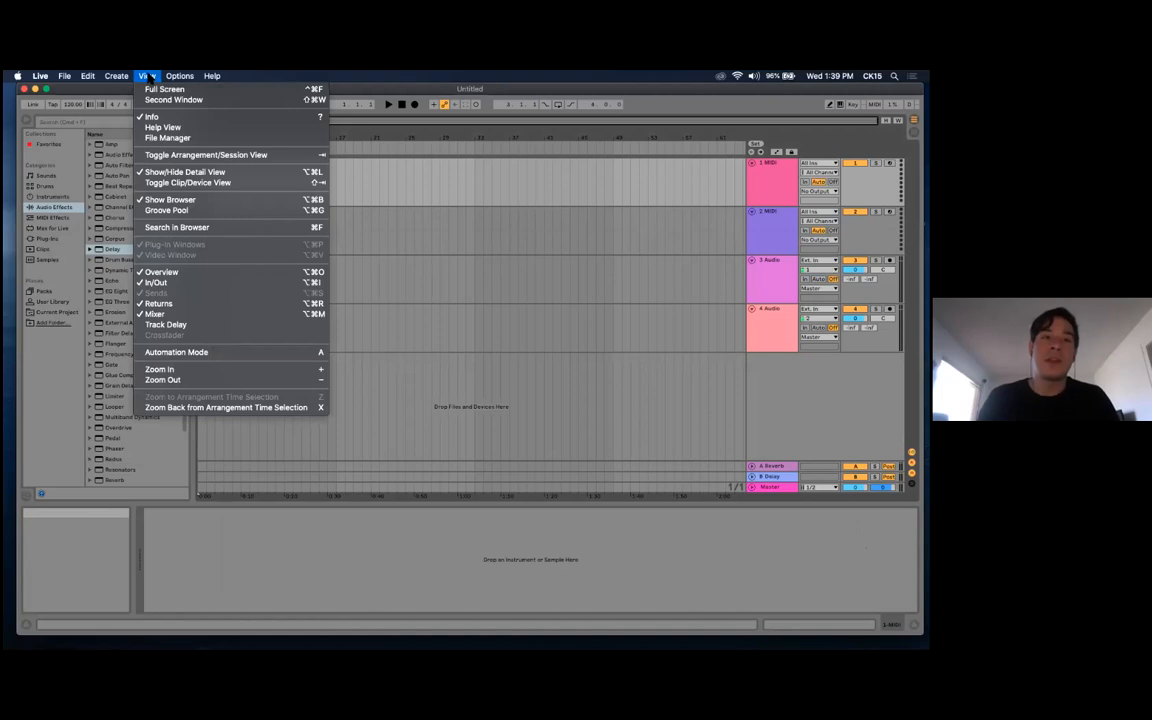
click(147, 76)
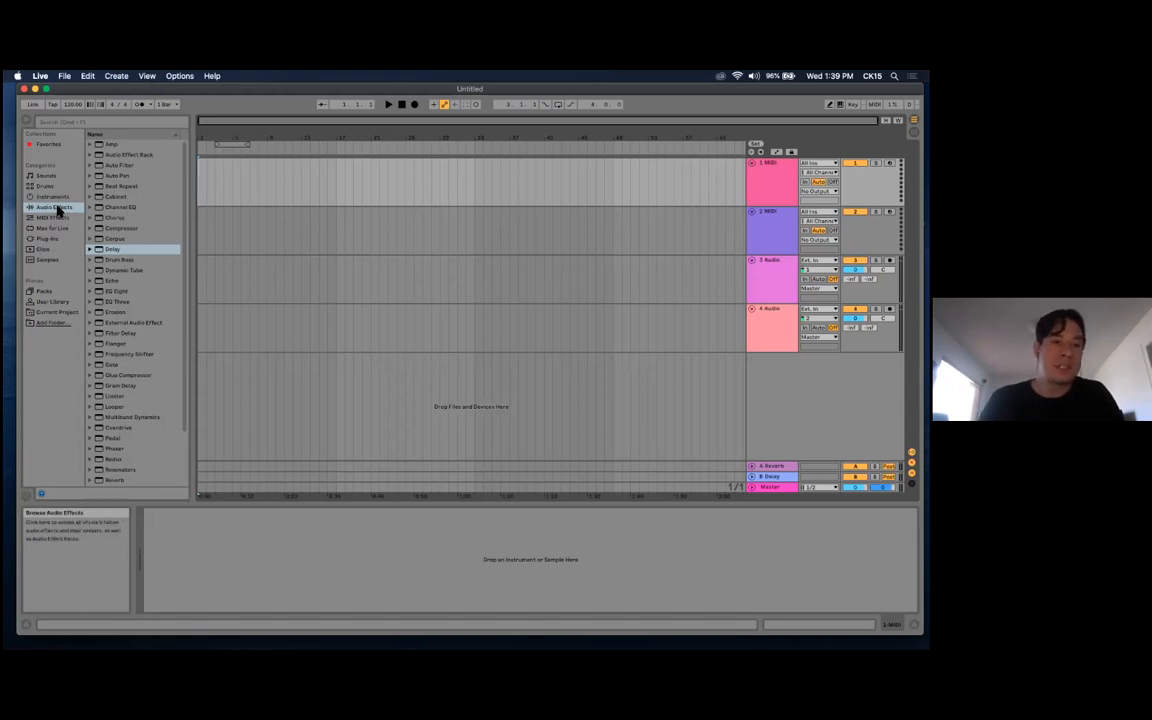
Widen the browser's content pane slightly and look through the list of audio effects
drag(196, 314, 201, 310)
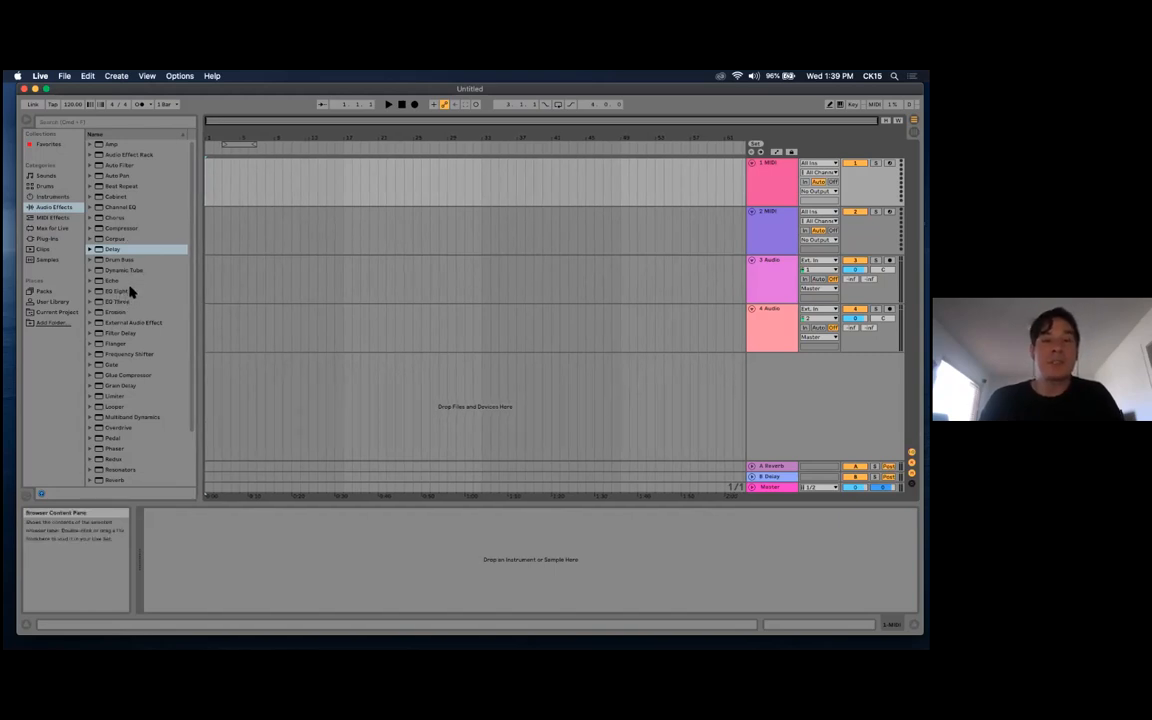
scroll(139, 335, down, 3)
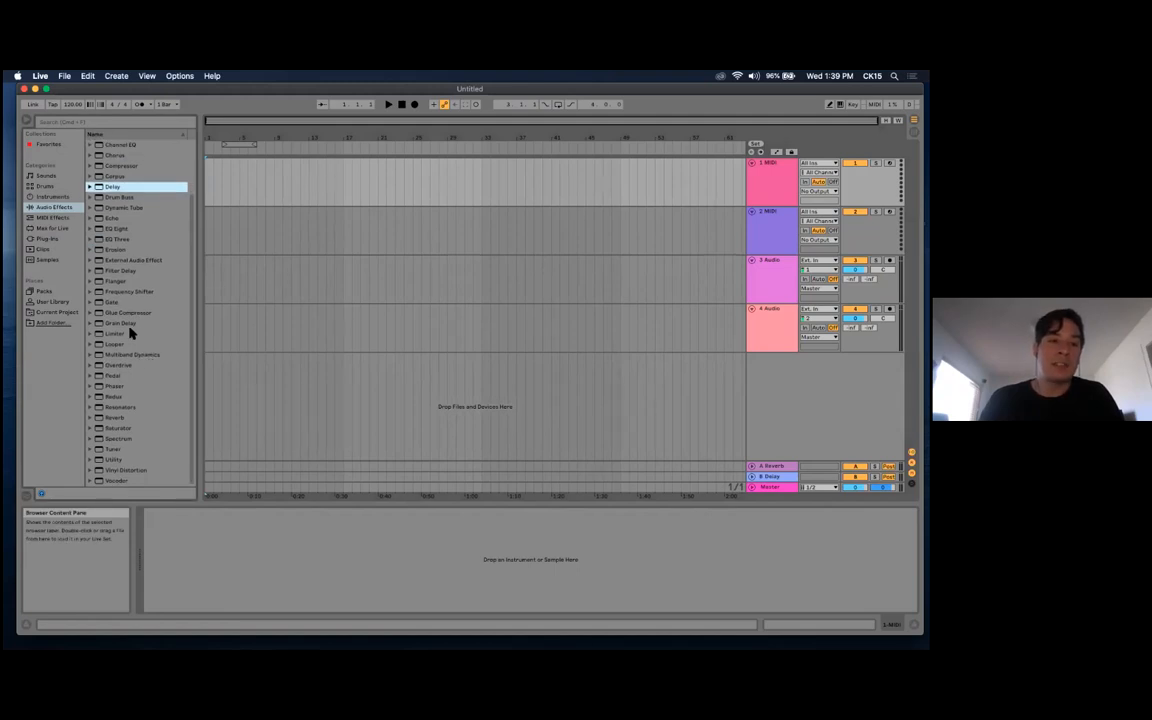
scroll(130, 330, up, 3)
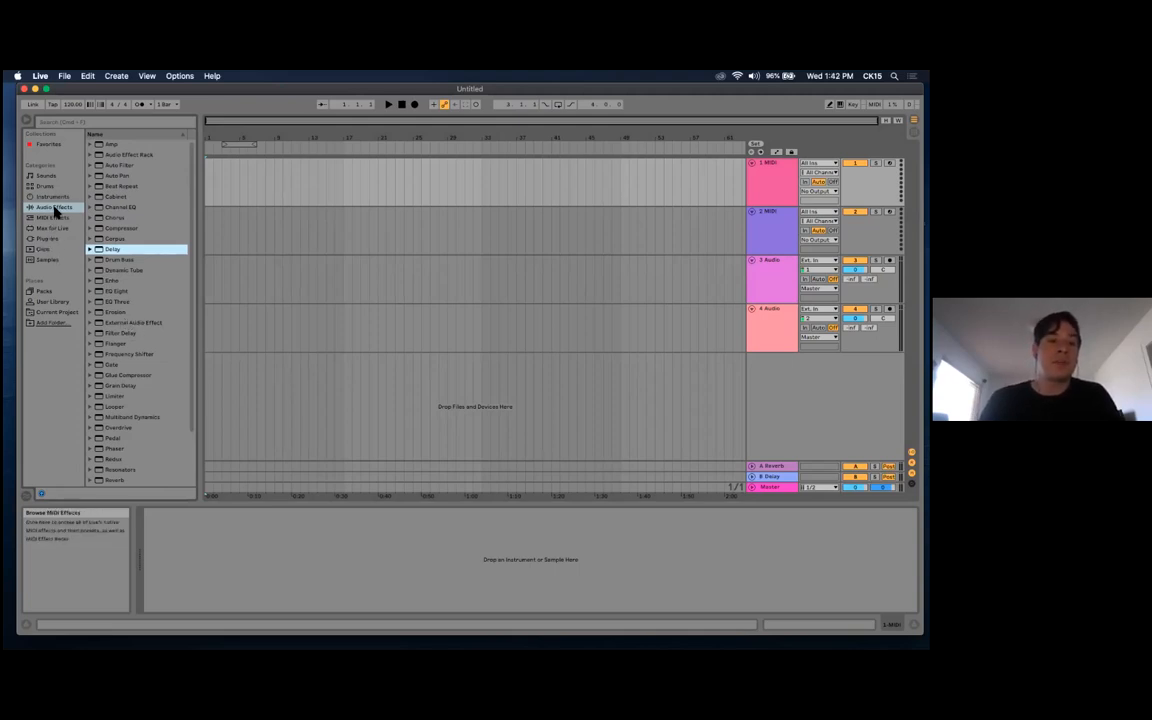
Look through the Max for Live devices in the browser and return to the audio effects
click(53, 228)
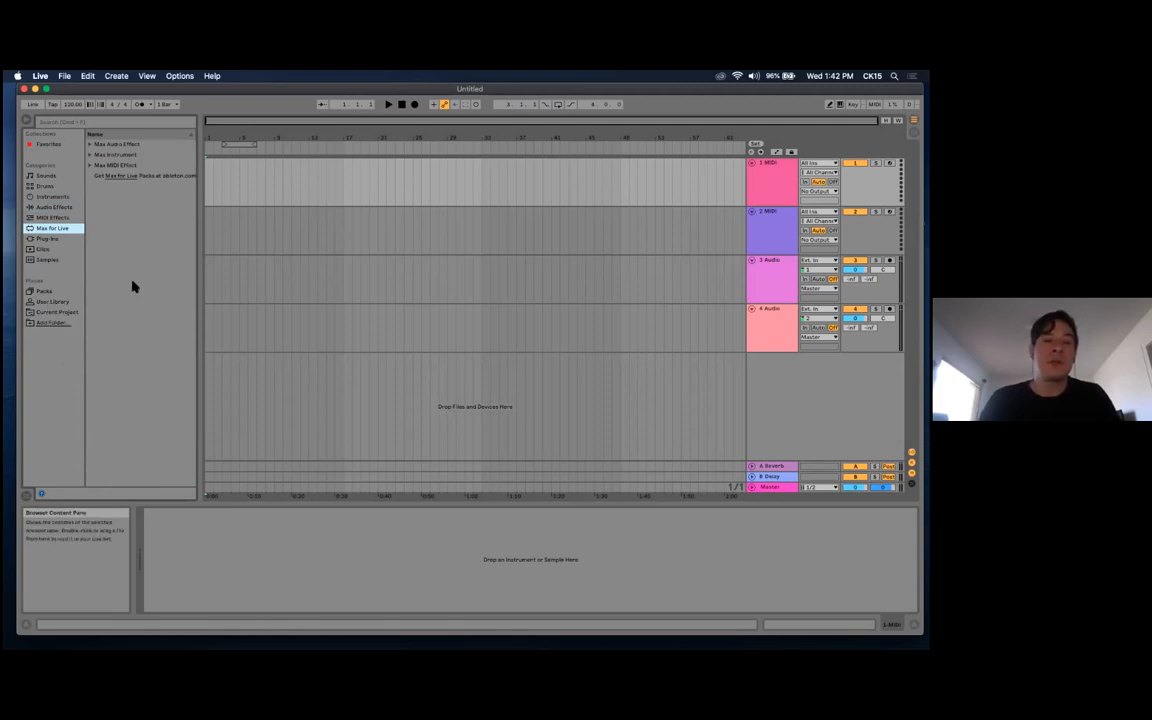
click(55, 206)
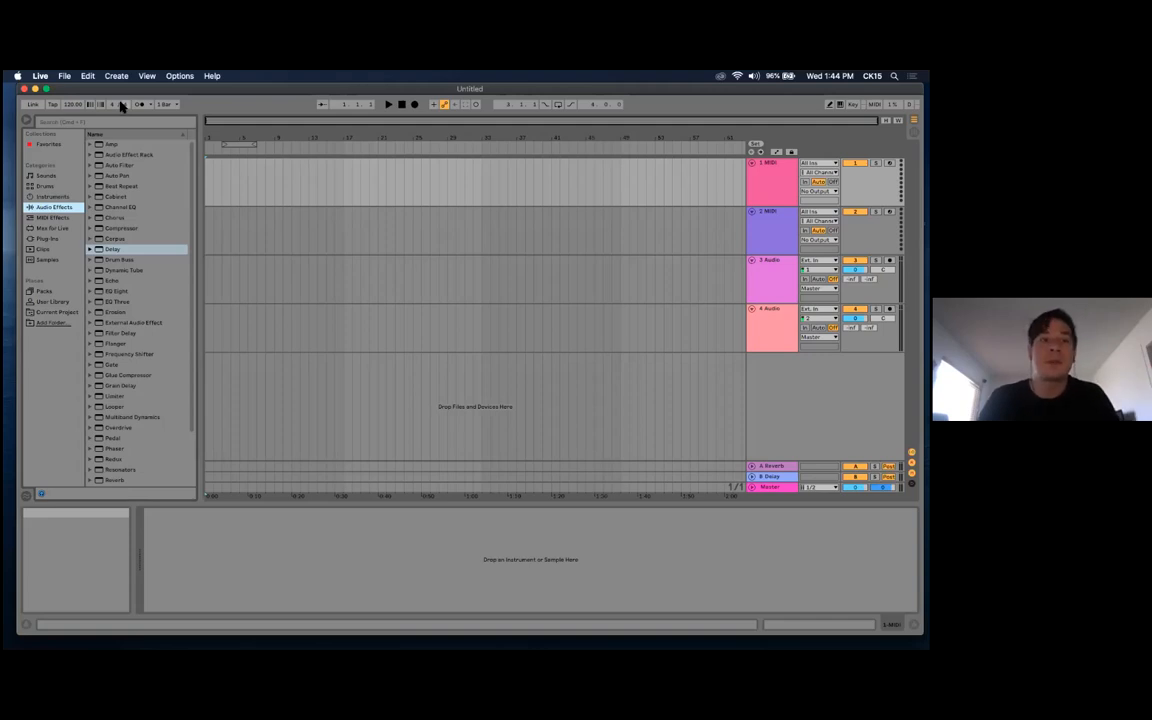
Start playback, lower the cue volume in the Session View, and turn on the metronome back in the Arrangement View
click(140, 104)
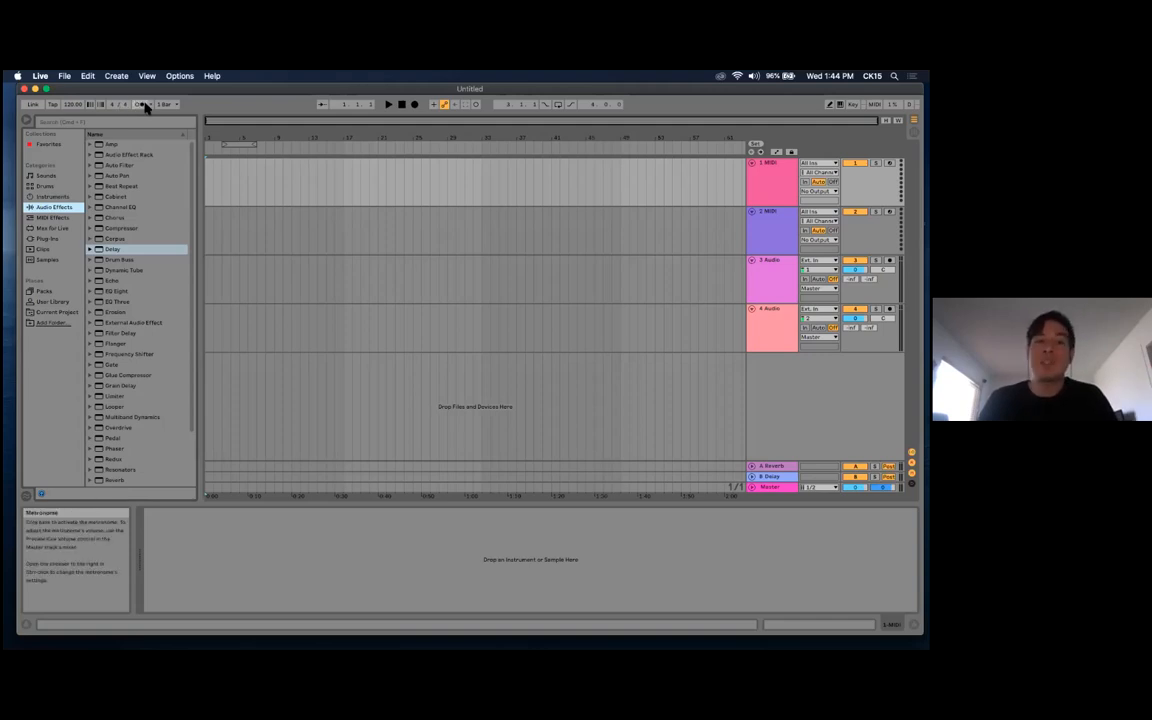
key(space)
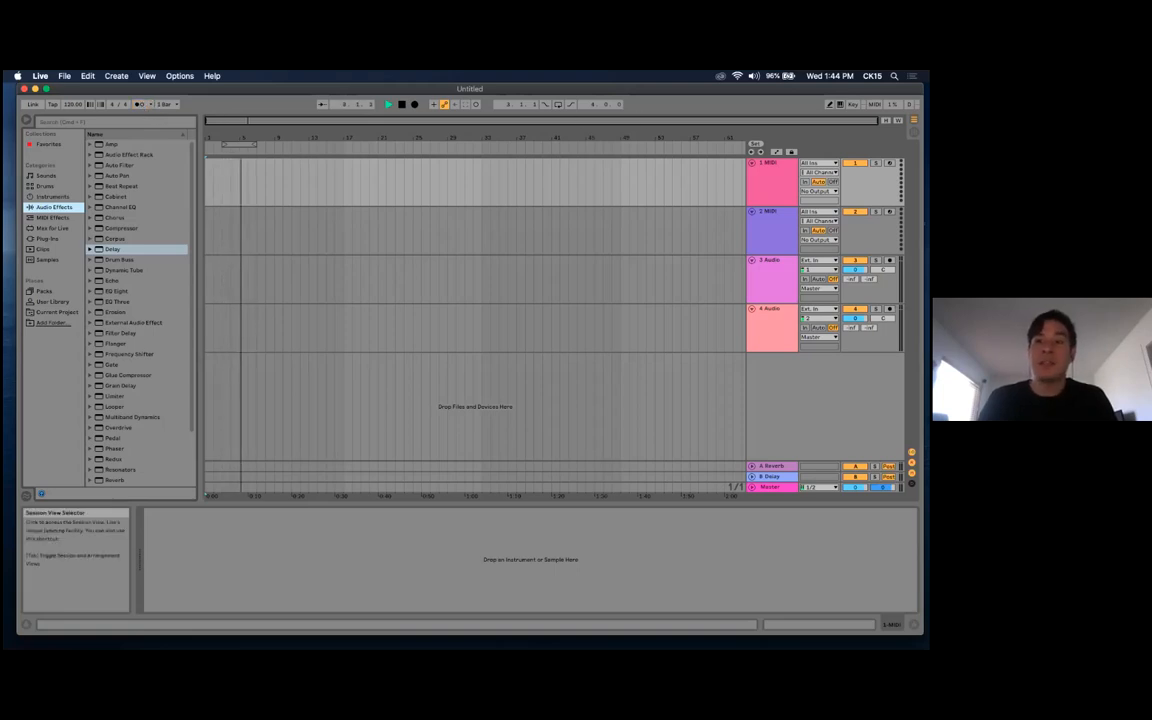
key(Tab)
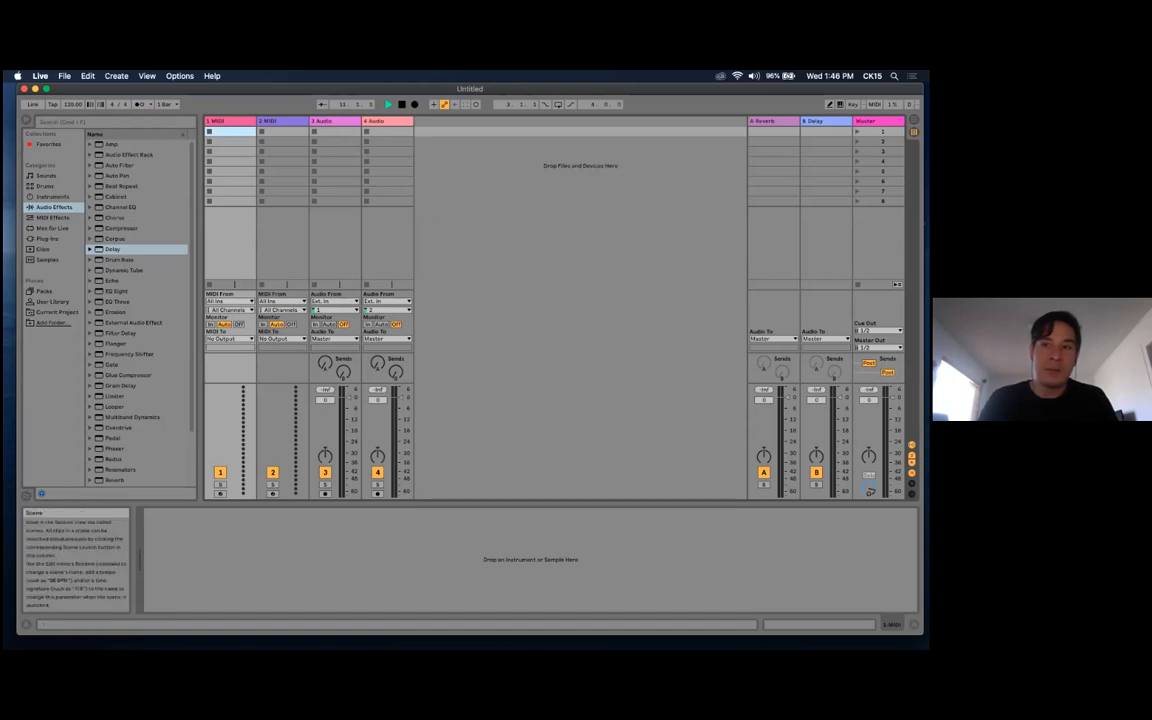
drag(869, 489, 869, 514)
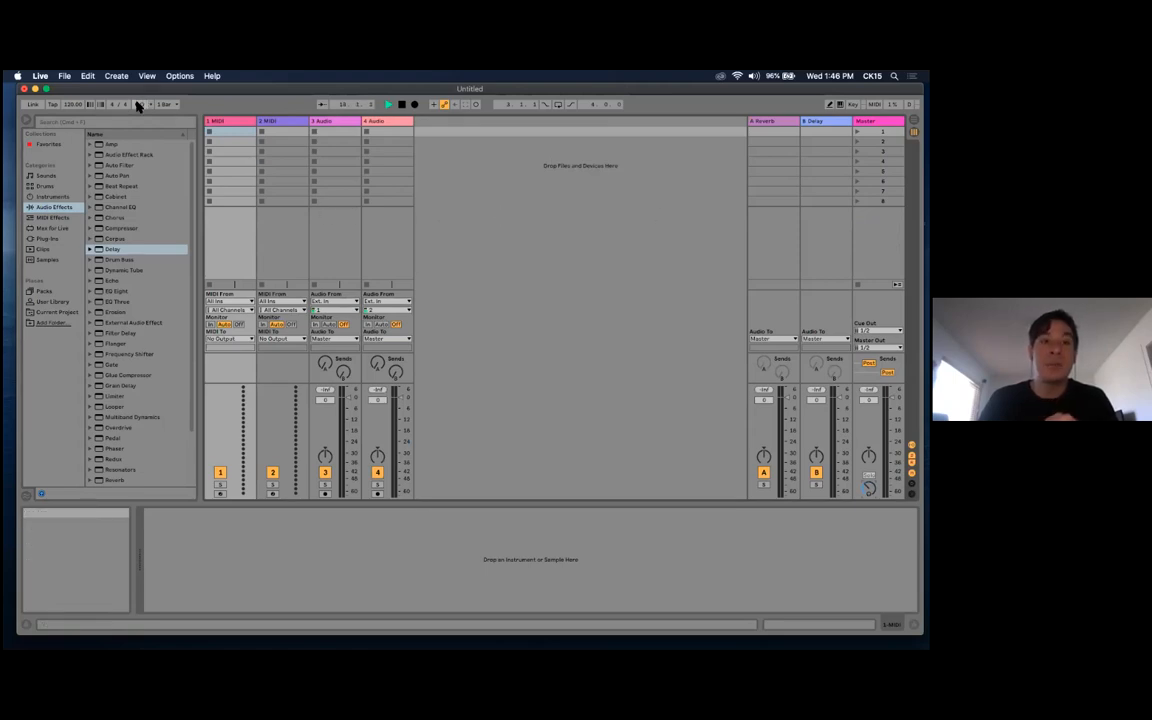
key(Tab)
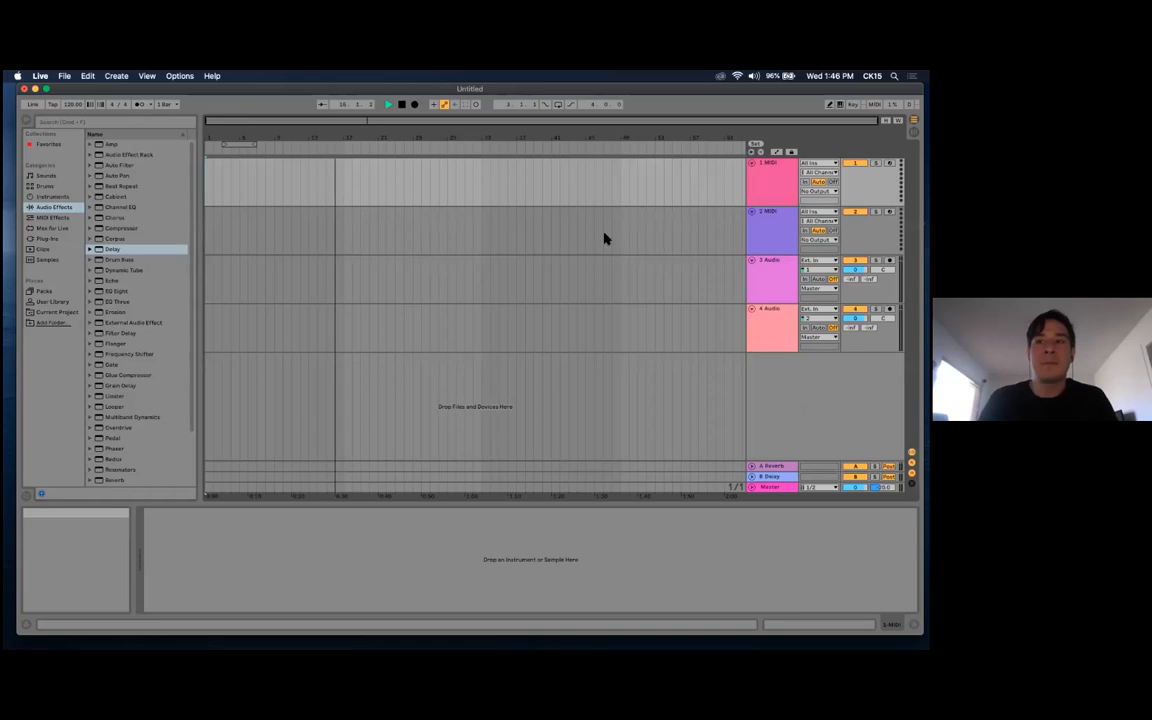
click(141, 104)
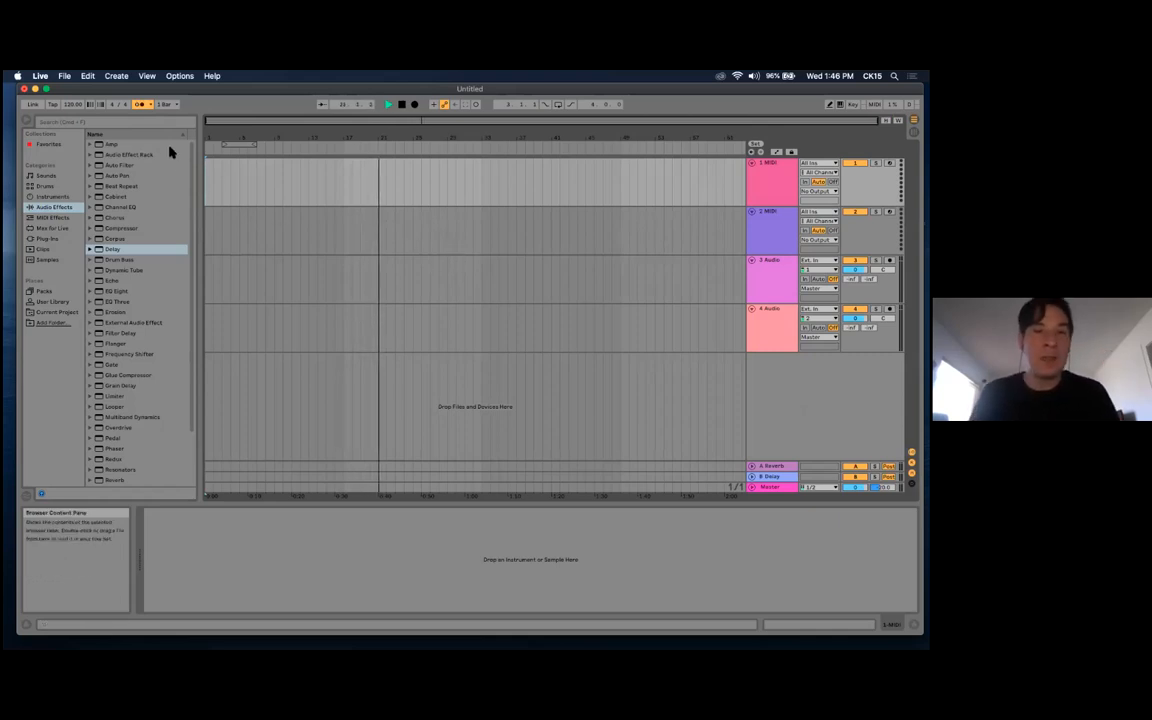
Try the metronome's Click and Wood sounds, and set the sound back to Classic
click(148, 105)
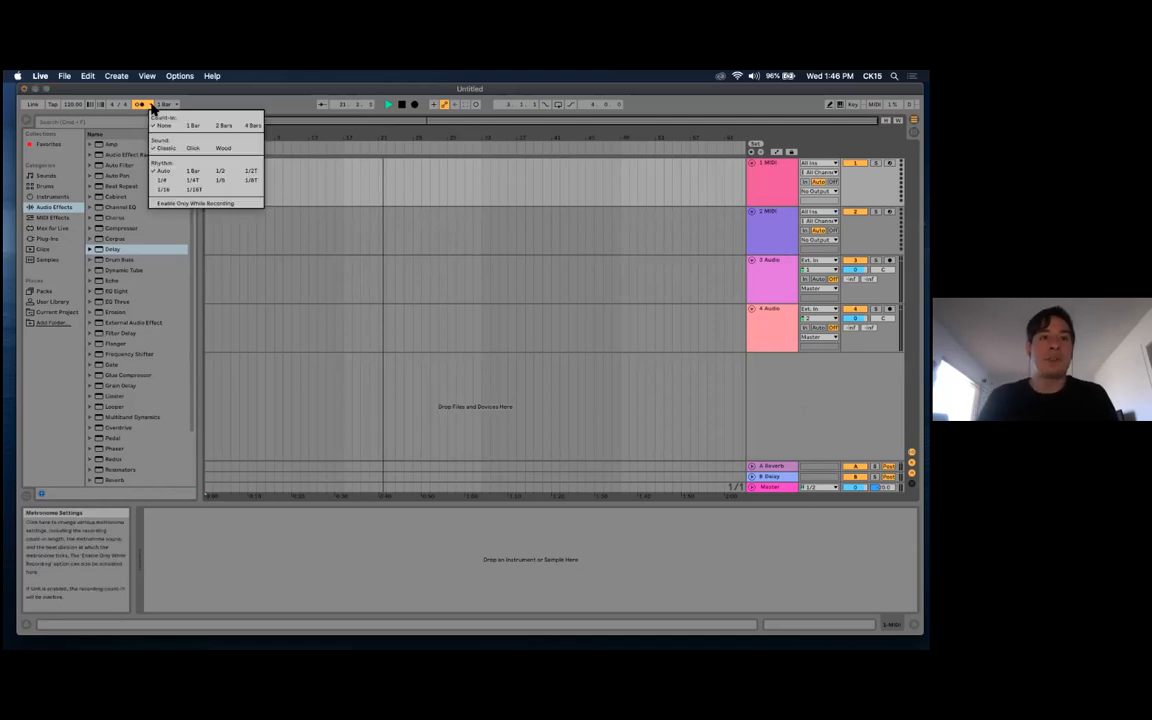
click(196, 148)
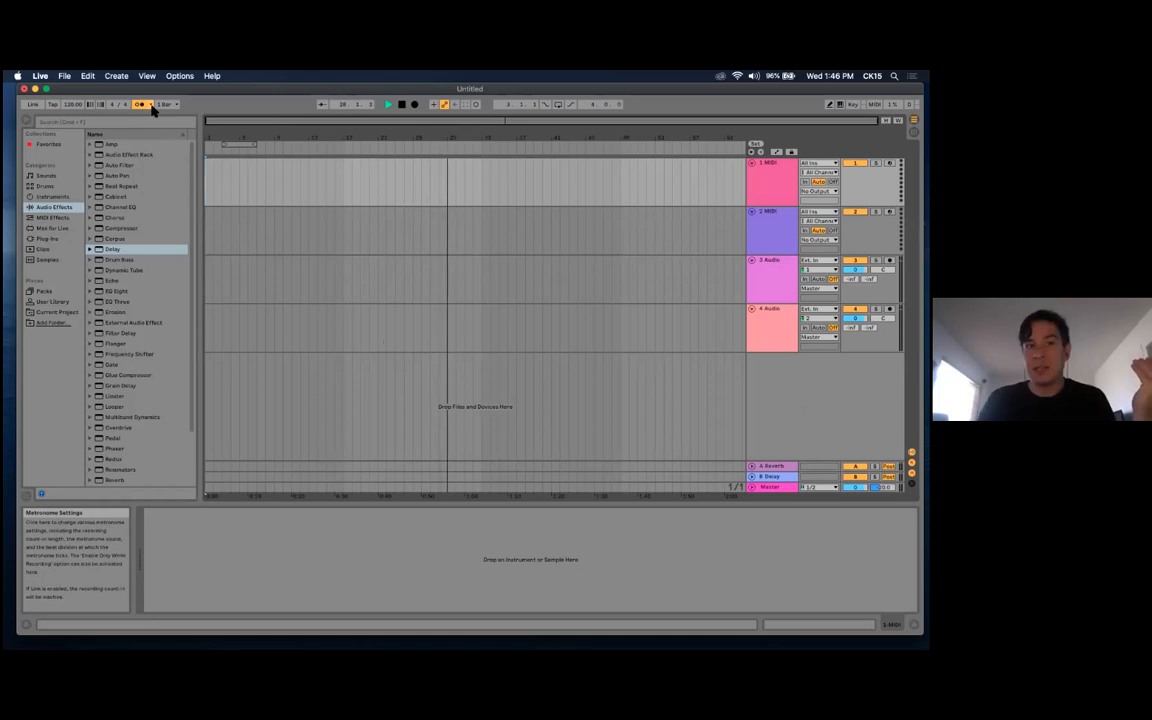
click(150, 105)
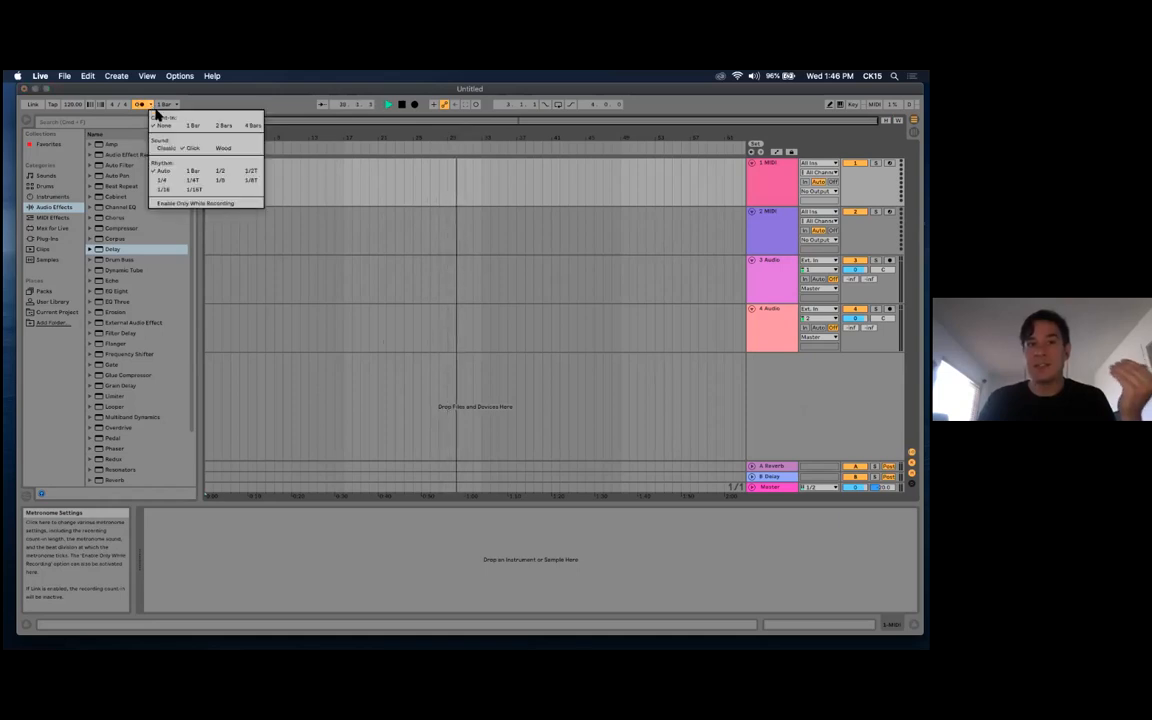
click(223, 149)
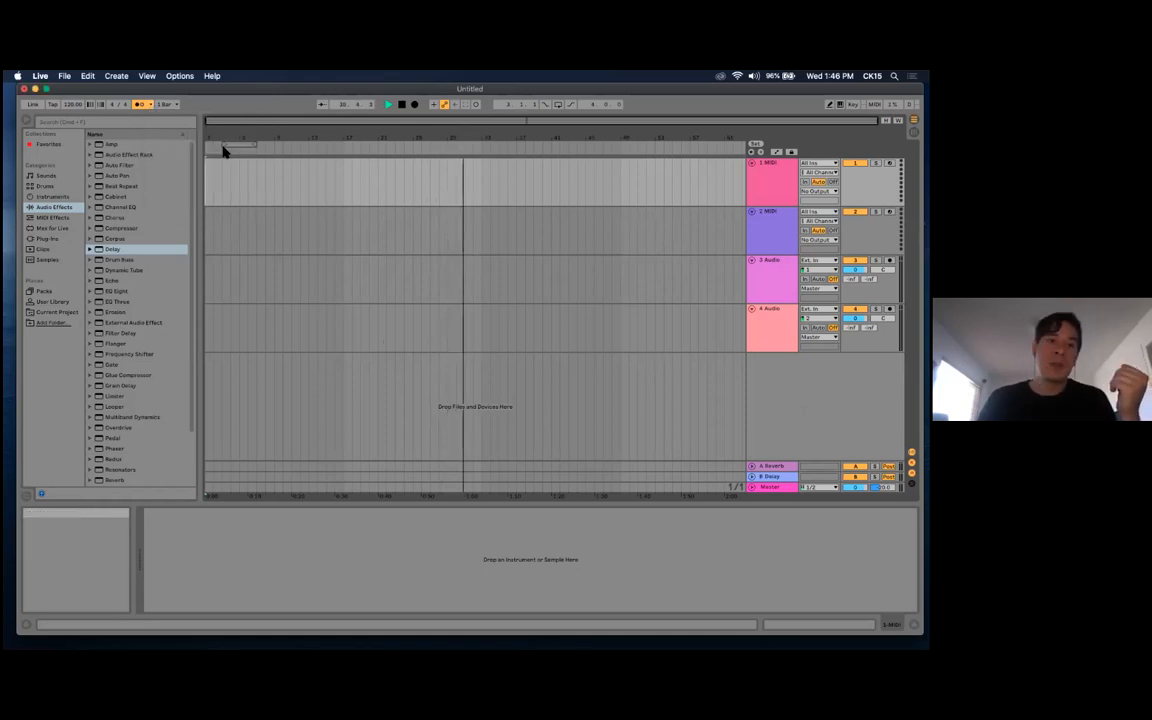
click(151, 105)
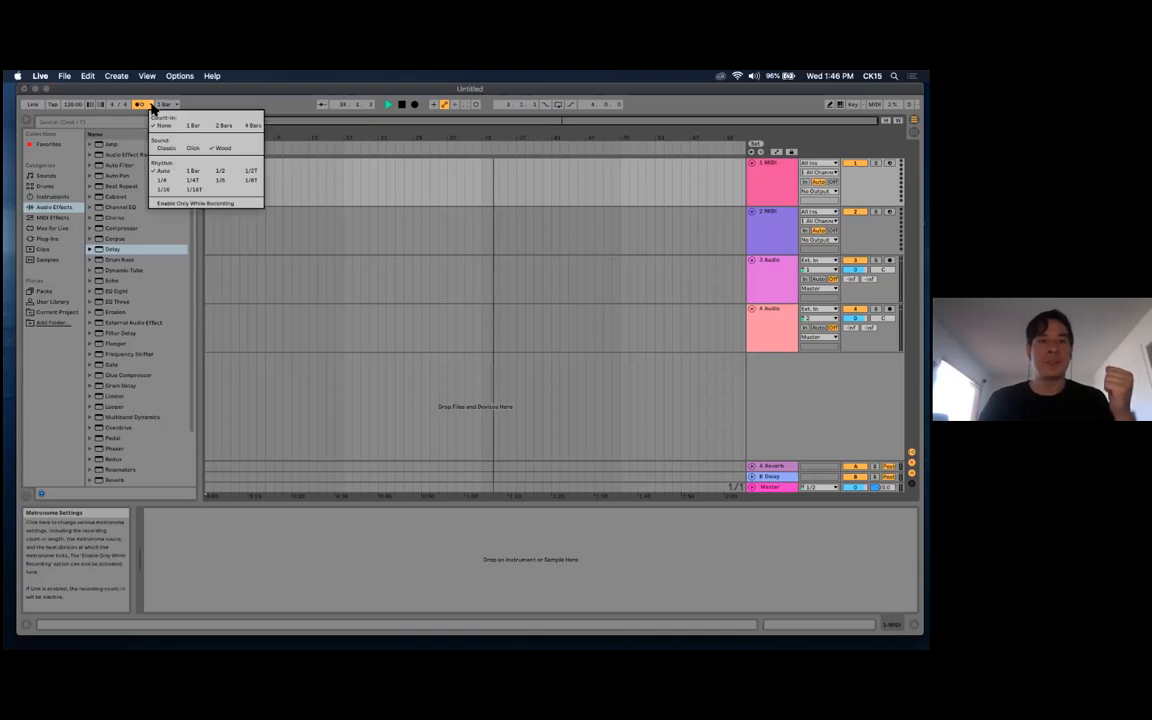
click(171, 148)
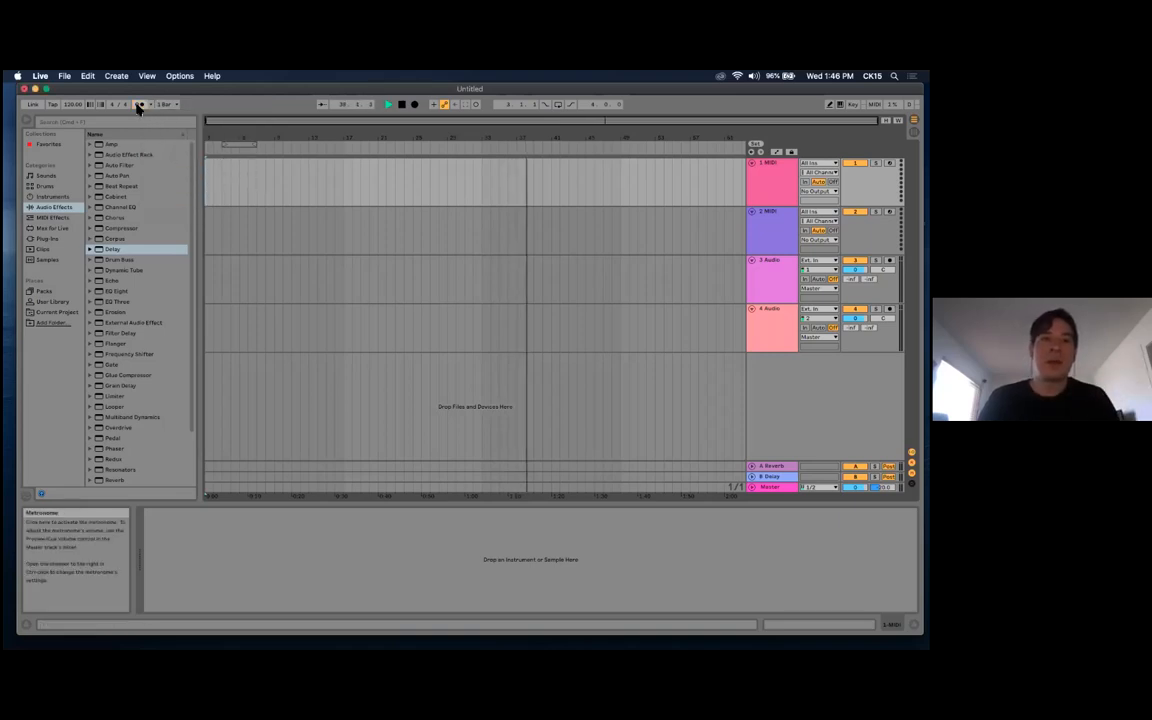
Stop playback and look over the available global quantization values
key(space)
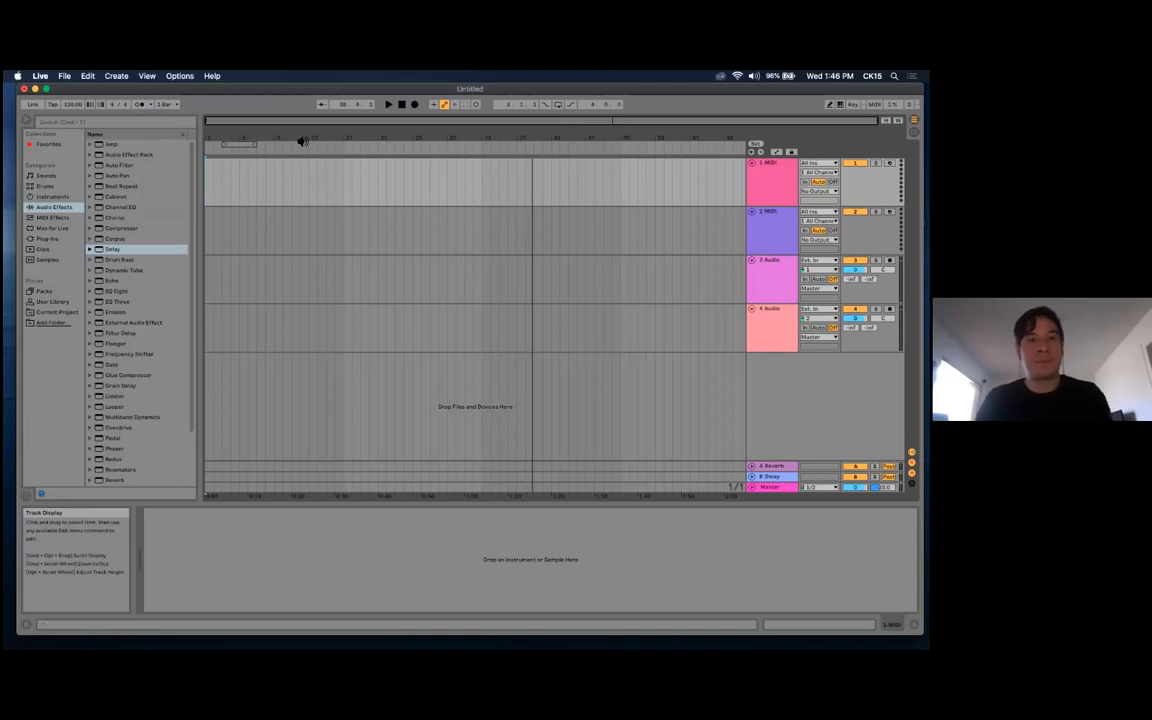
click(176, 105)
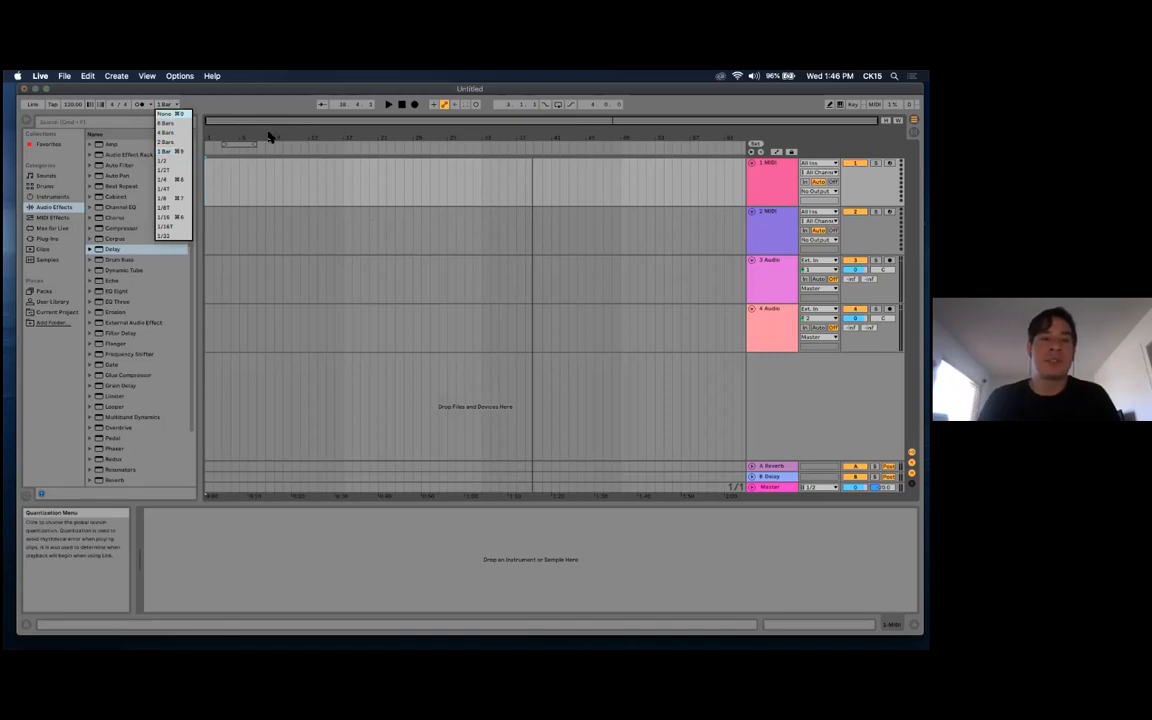
click(178, 105)
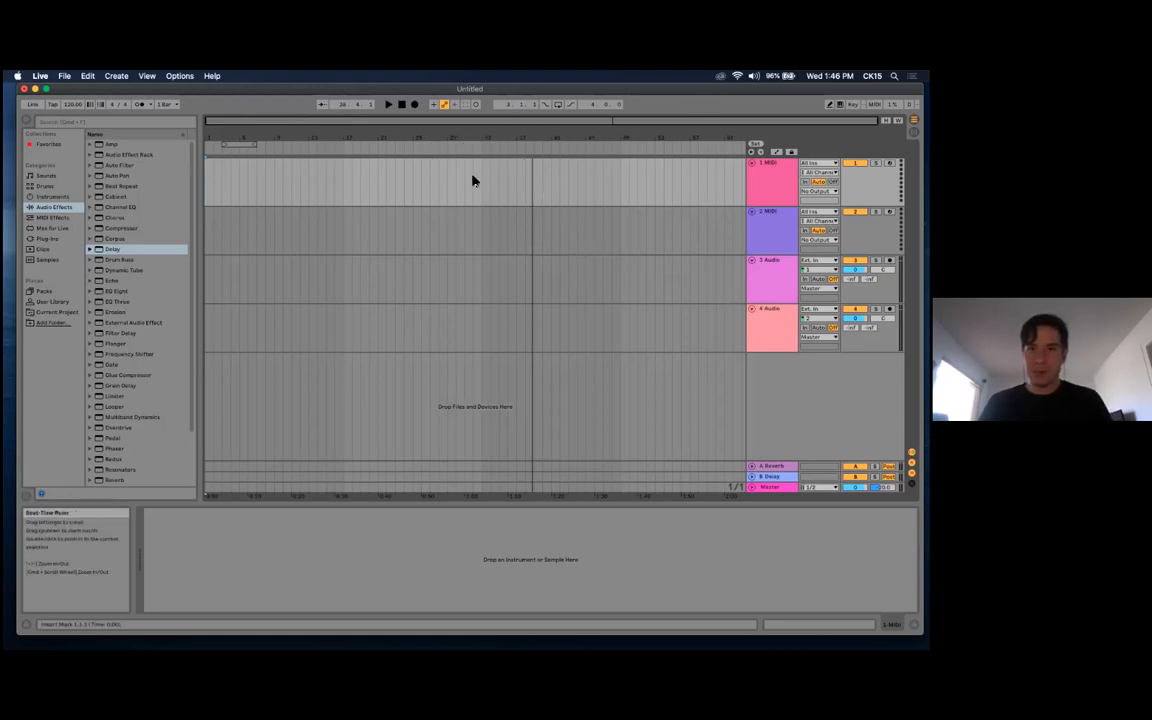
Move the Live window slightly lower on the desktop
drag(725, 87, 728, 113)
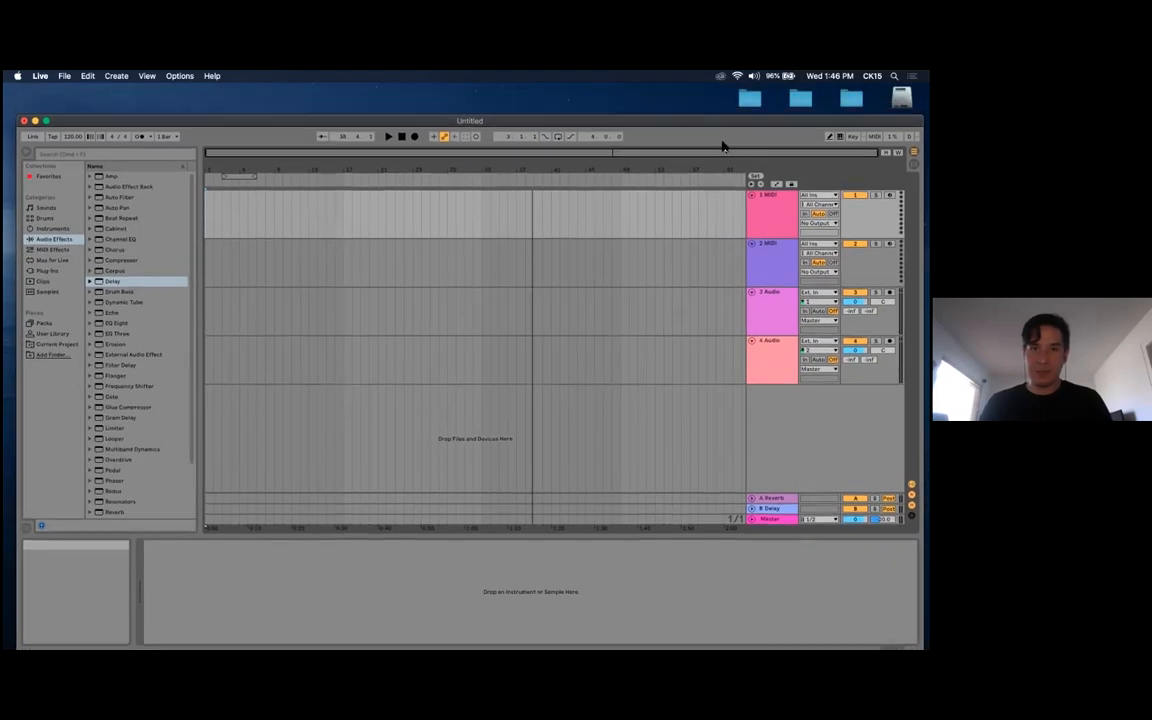
drag(722, 119, 722, 103)
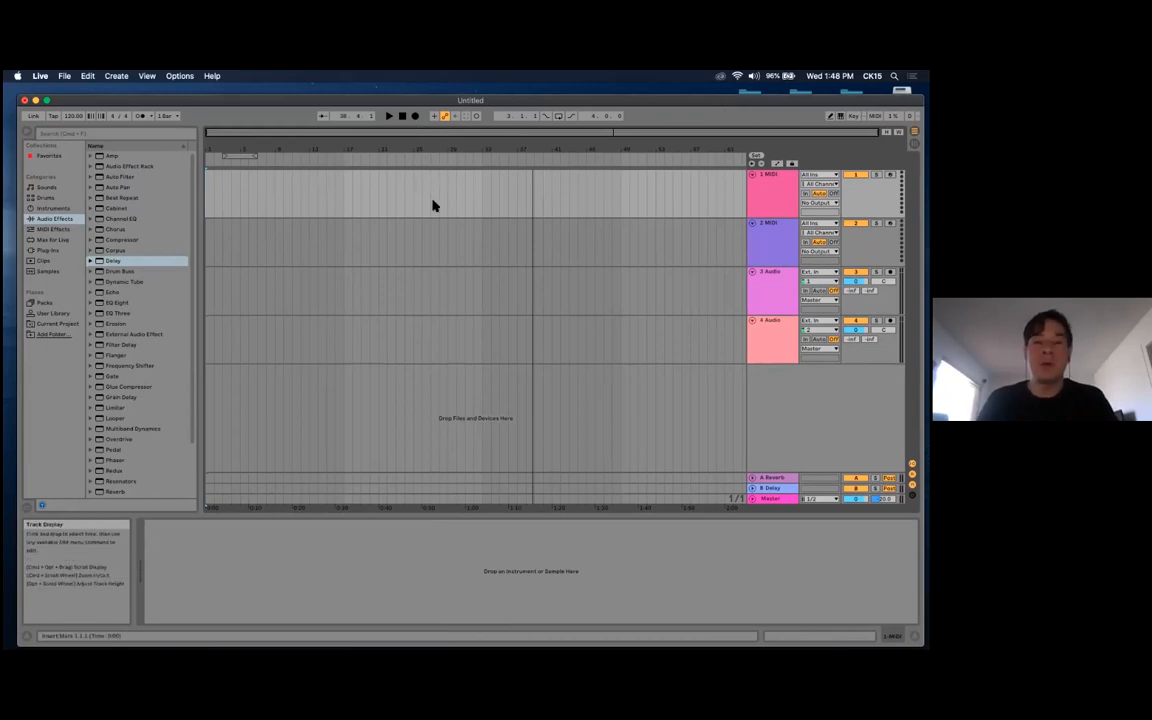
Start and stop playback, and run a short arrangement recording before stopping it as well
key(space)
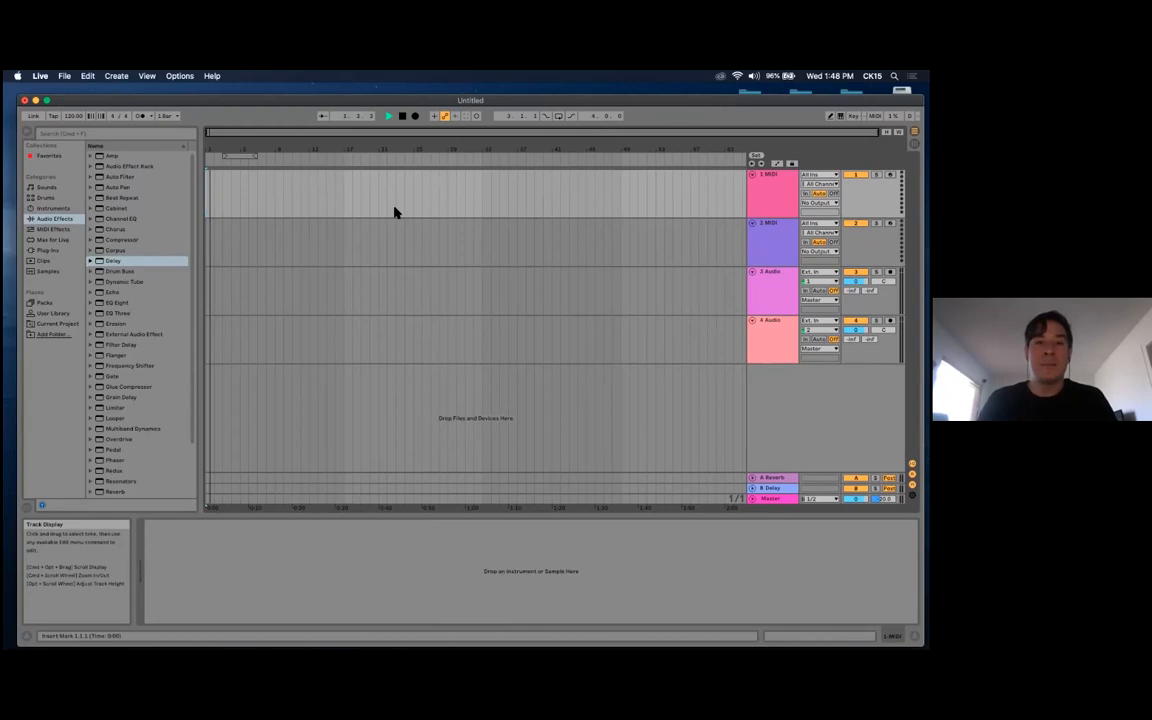
key(space)
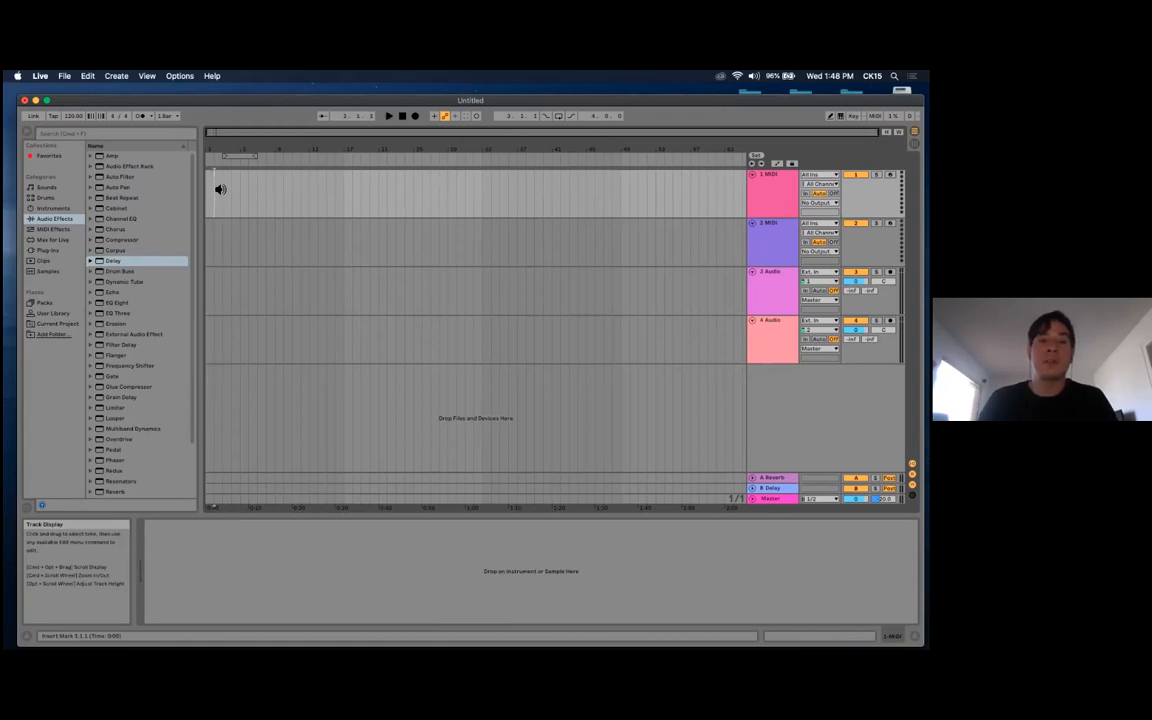
click(415, 117)
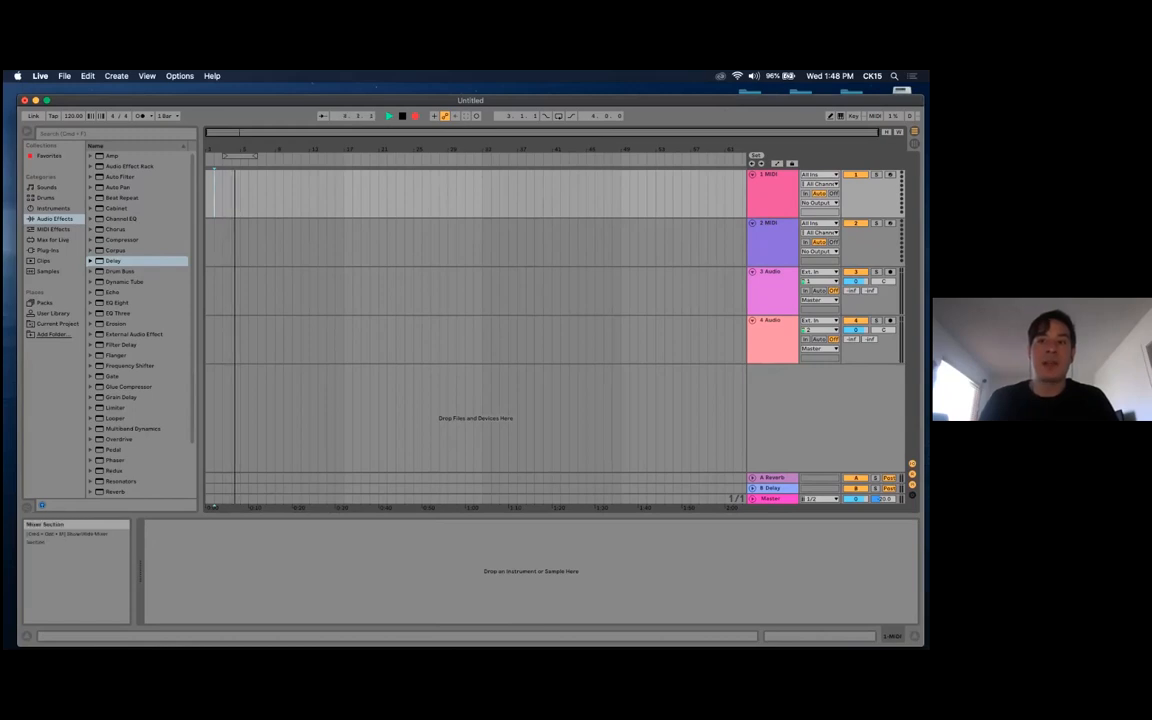
key(space)
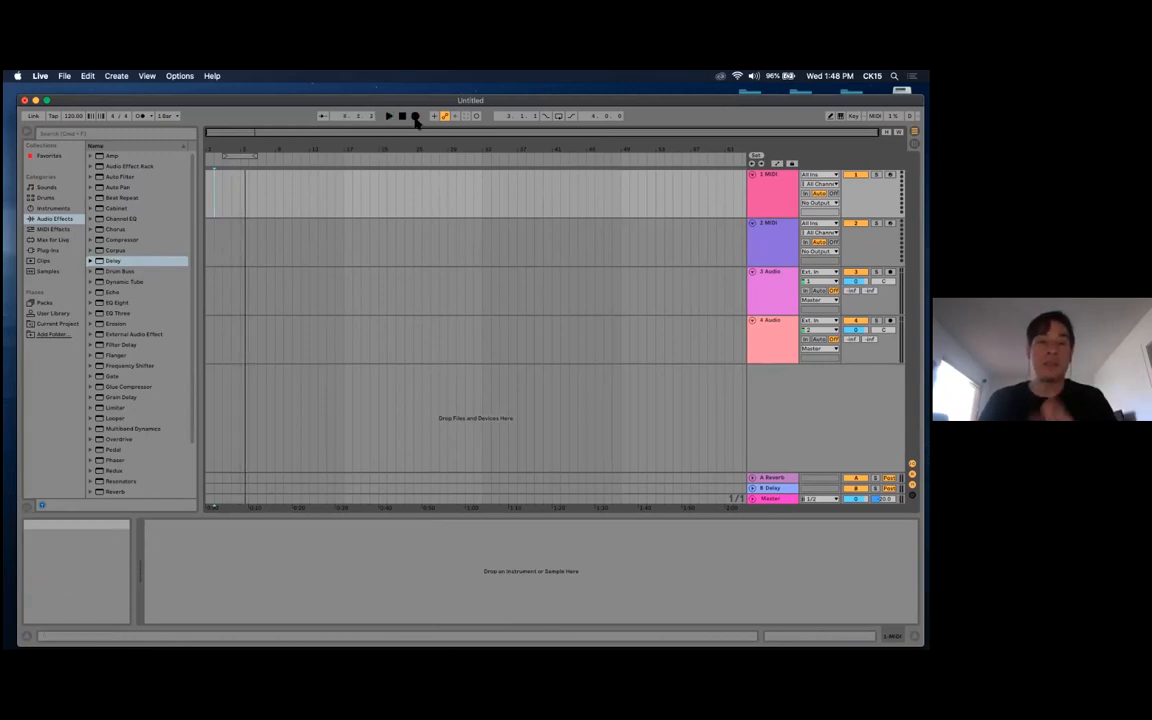
Select the arrangement's loop region and move the loop so that it starts at 1.1.1
click(211, 203)
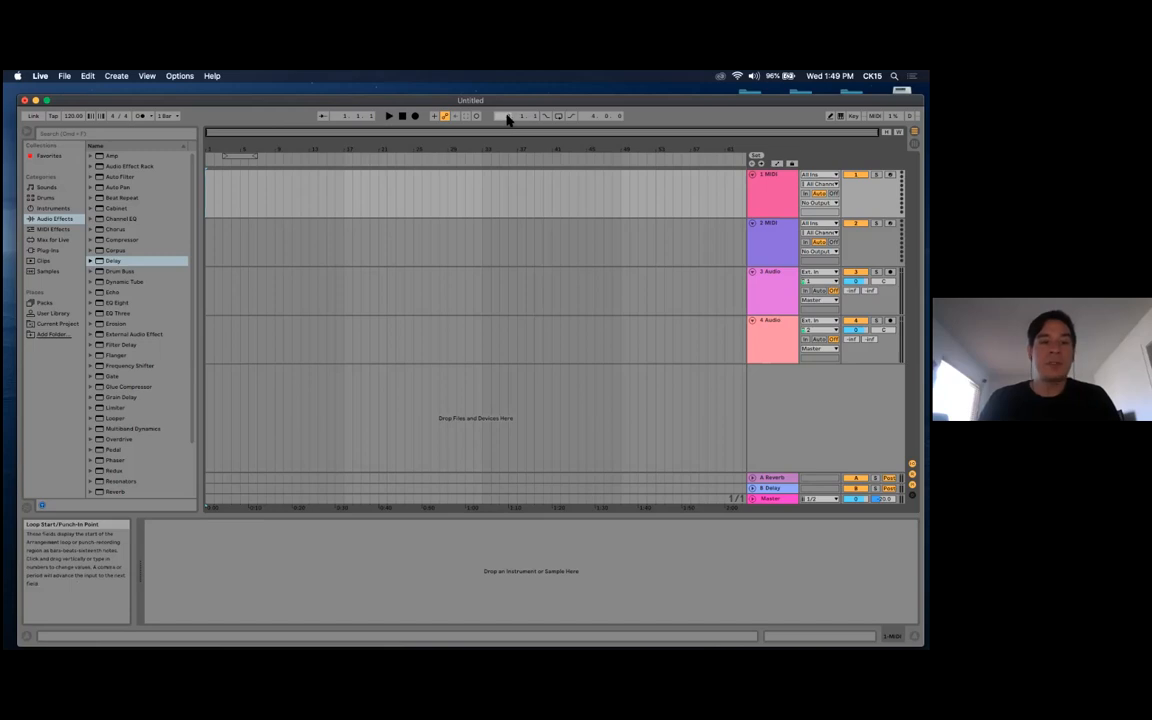
click(240, 156)
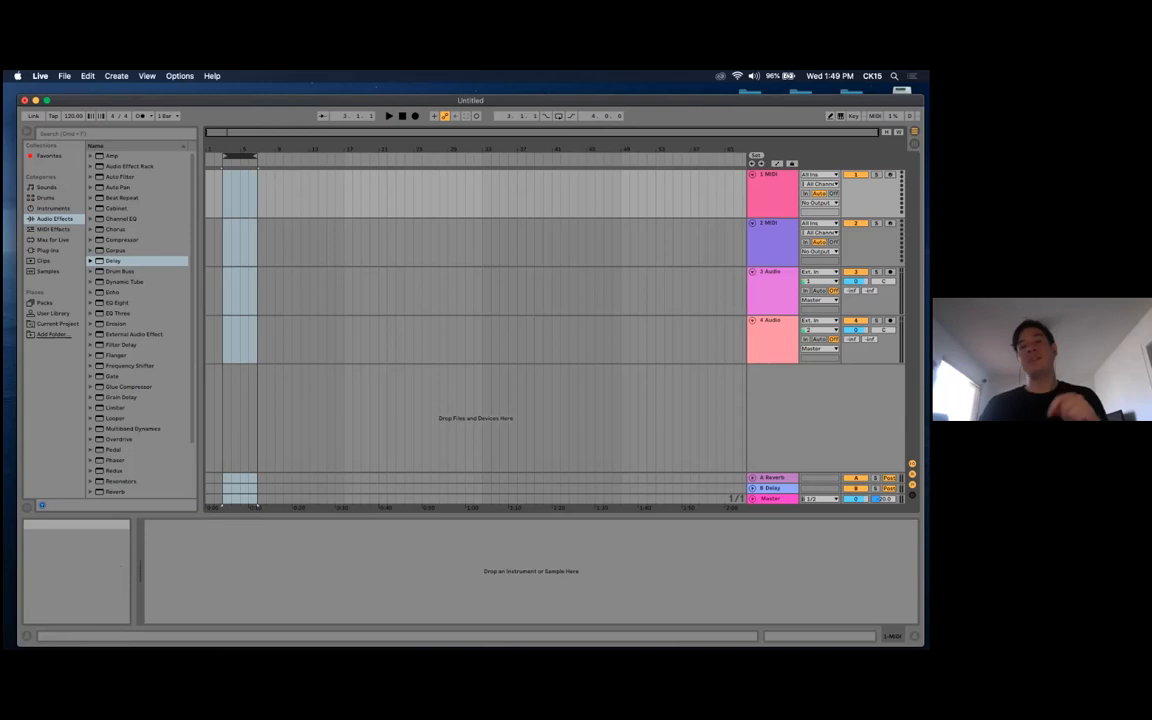
drag(470, 100, 467, 96)
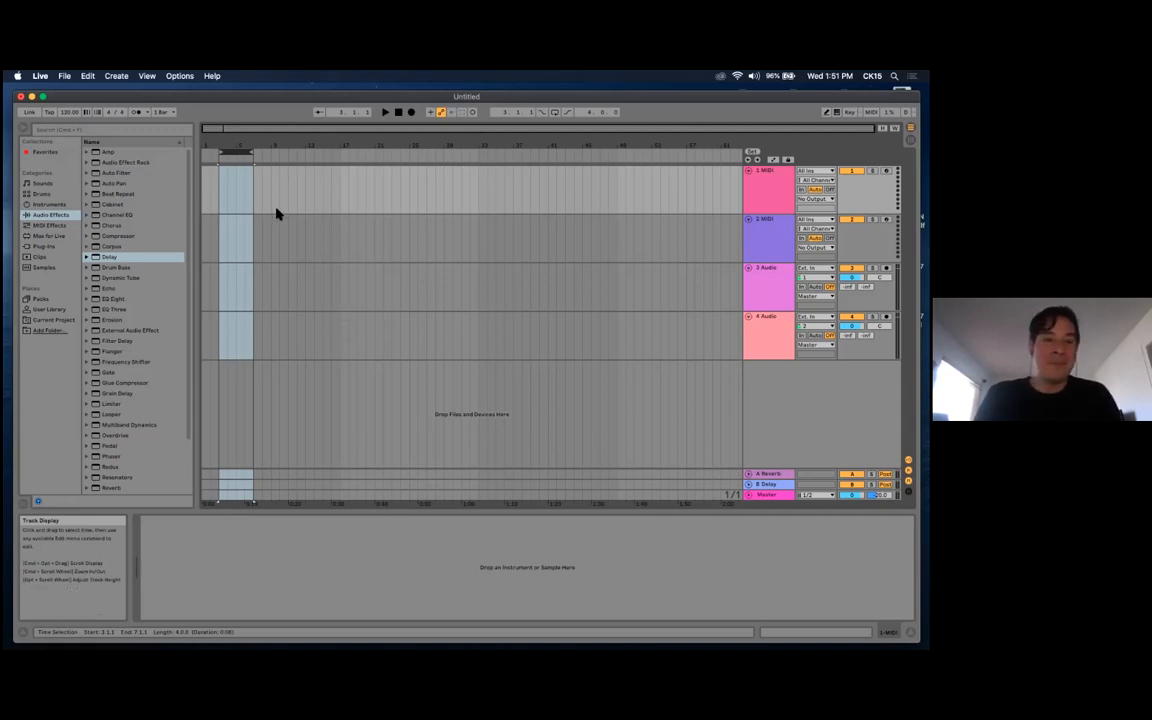
mouse_move(236, 152)
mouse_down()
mouse_move(250, 150)
mouse_move(227, 152)
mouse_up()
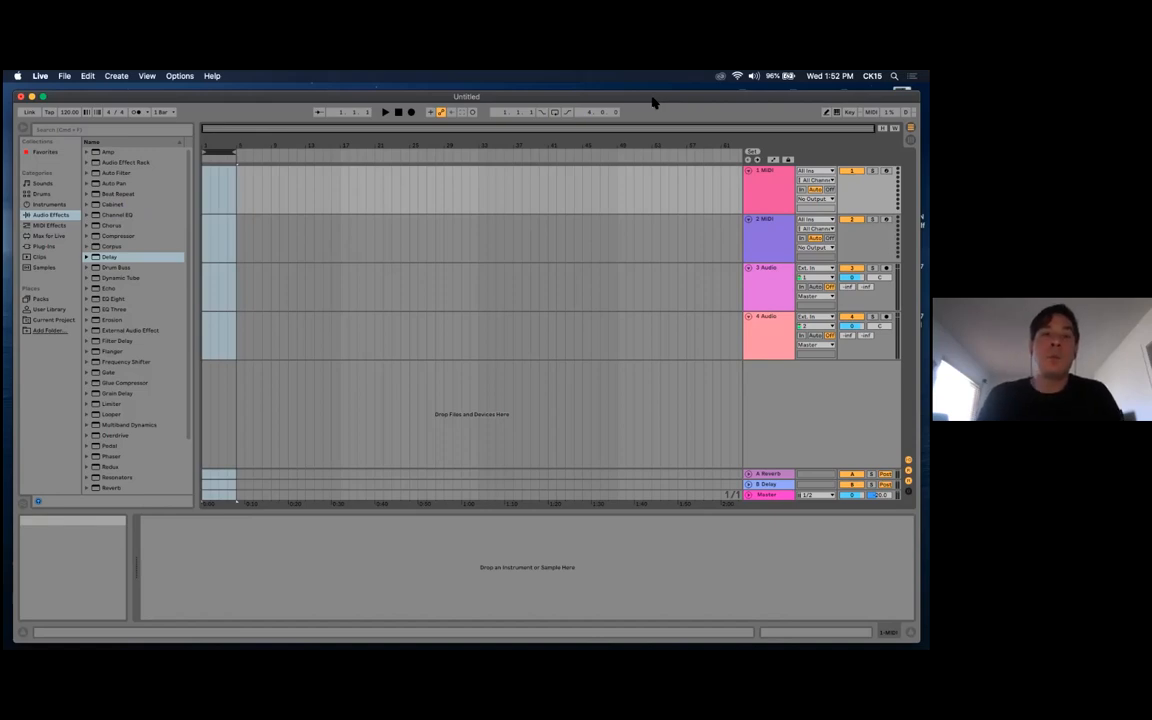
Switch to Finder, open EE_DryExports inside the Connected;ApartFromEachOther folder on the Desktop, and move the Finder window aside
mouse_move(314, 634)
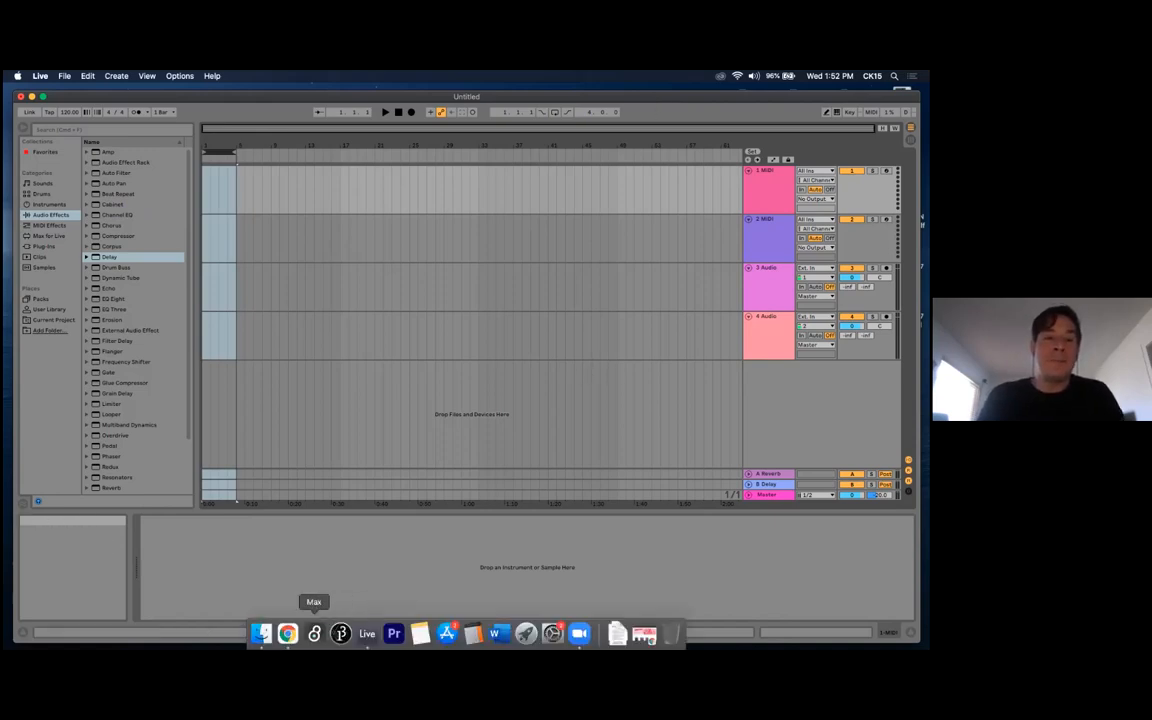
click(260, 634)
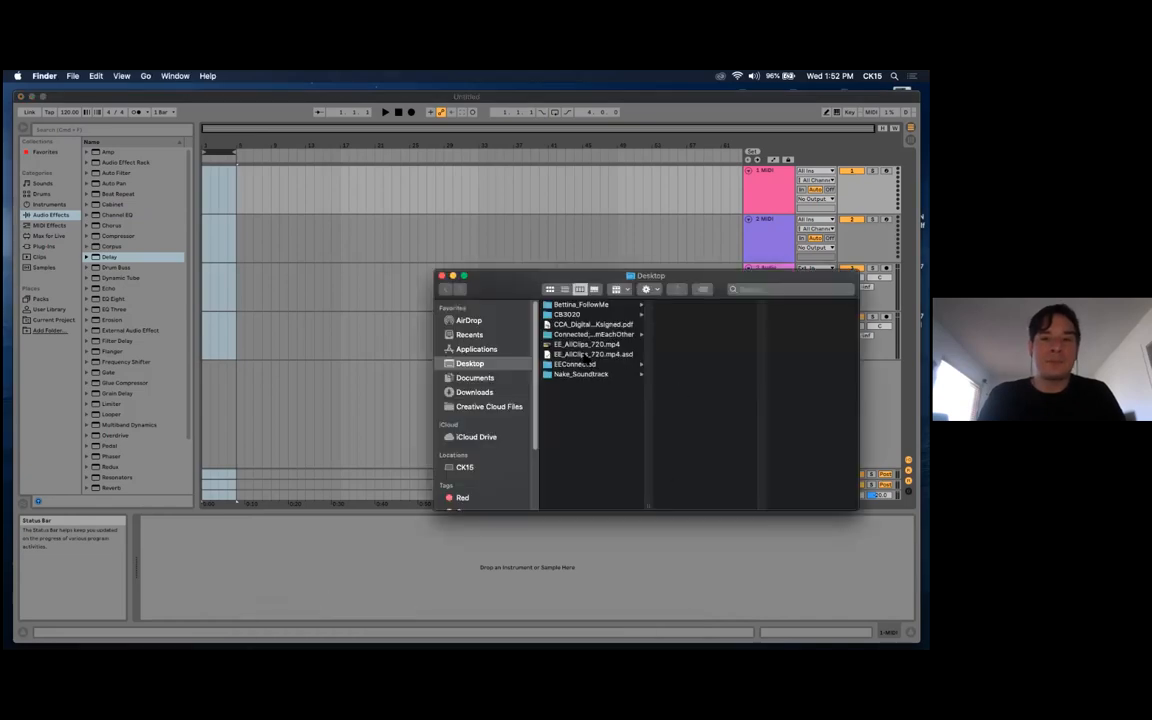
click(590, 334)
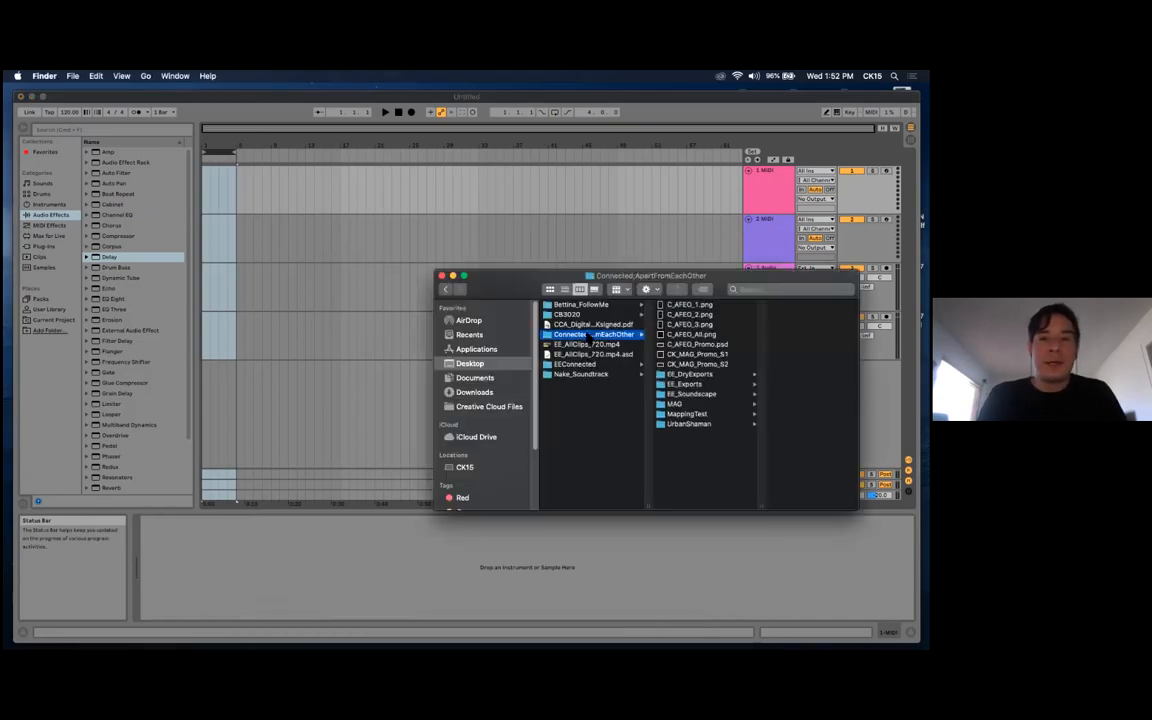
click(695, 375)
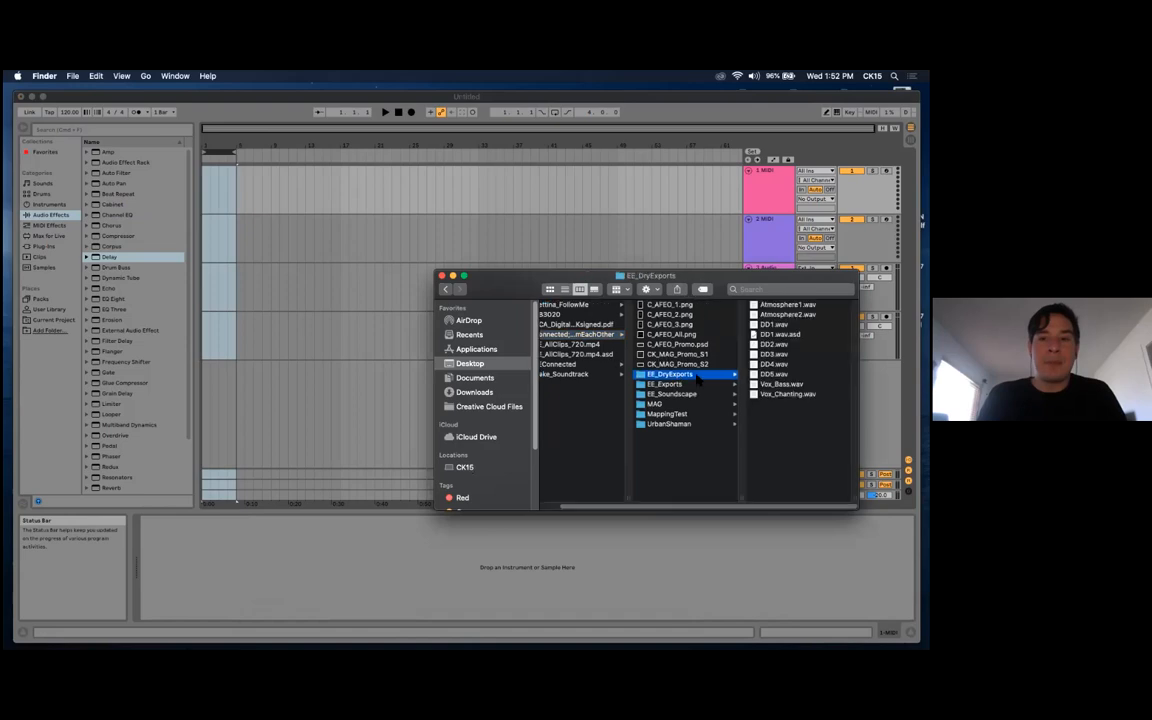
drag(580, 276, 647, 302)
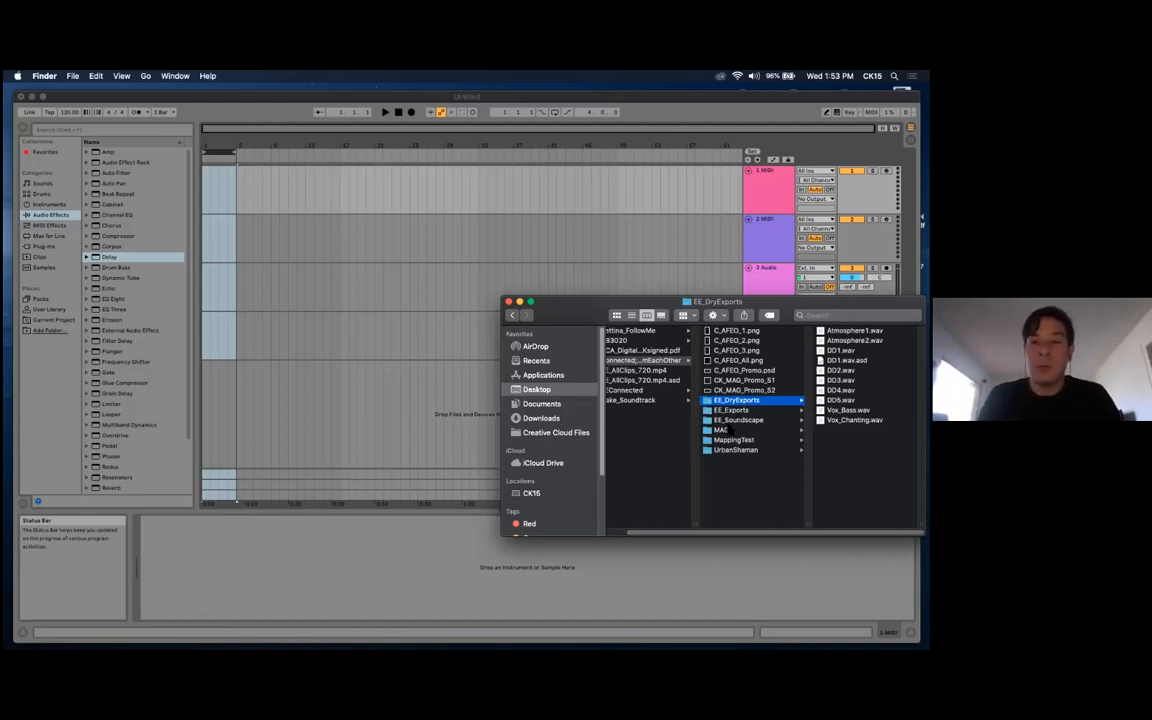
Open the EE_5channelSoundscape2 set from the project in the EE_Soundscape folder, discarding the changes to the untitled set
click(738, 420)
click(866, 351)
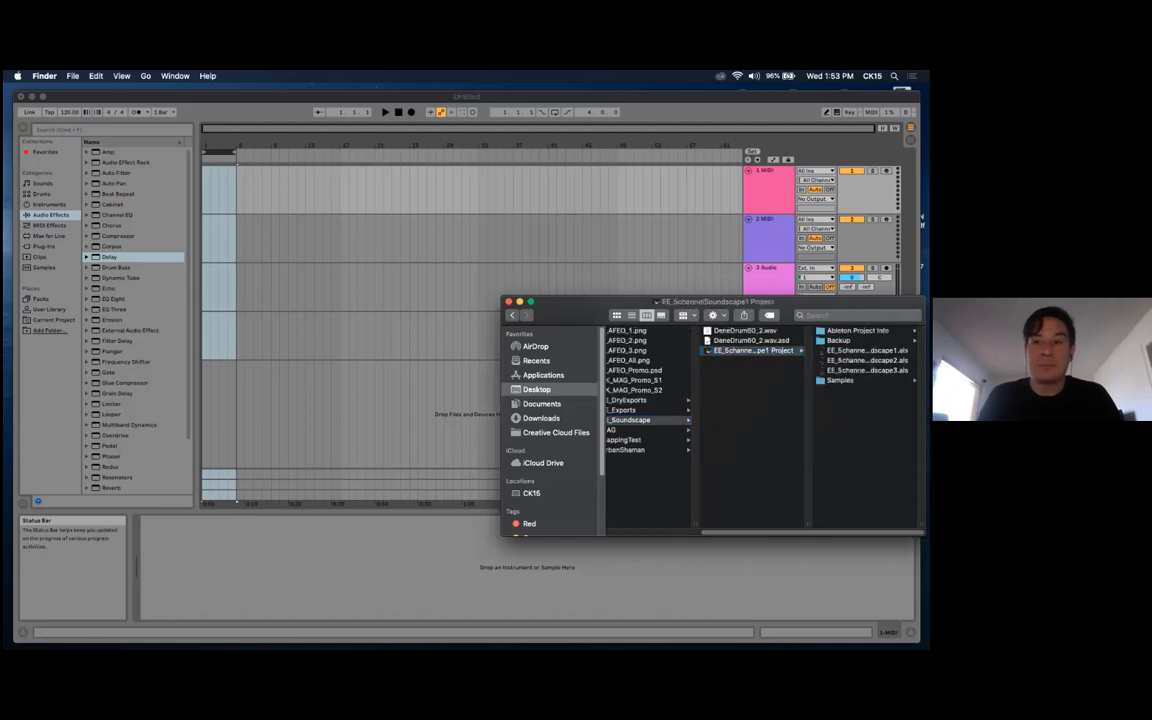
double_click(866, 361)
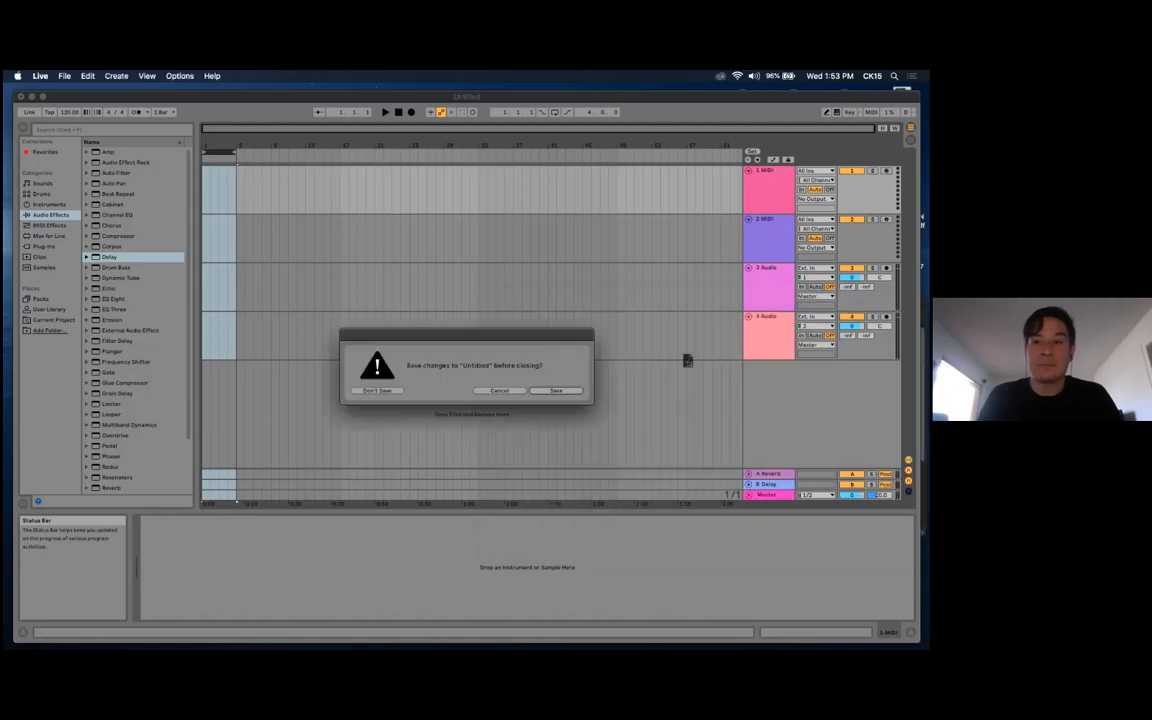
click(377, 390)
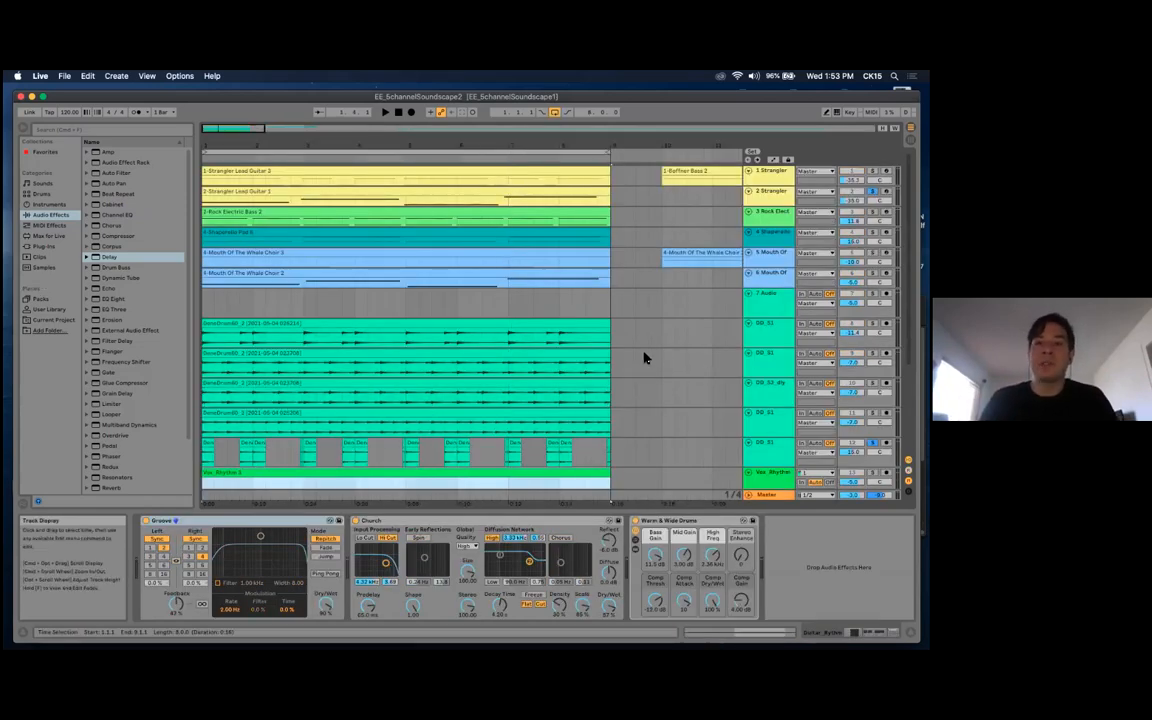
Turn off the active track solos, then try solo and record arm on the first Strangler guitar track
scroll(645, 355, down, 3)
scroll(645, 355, down, 3)
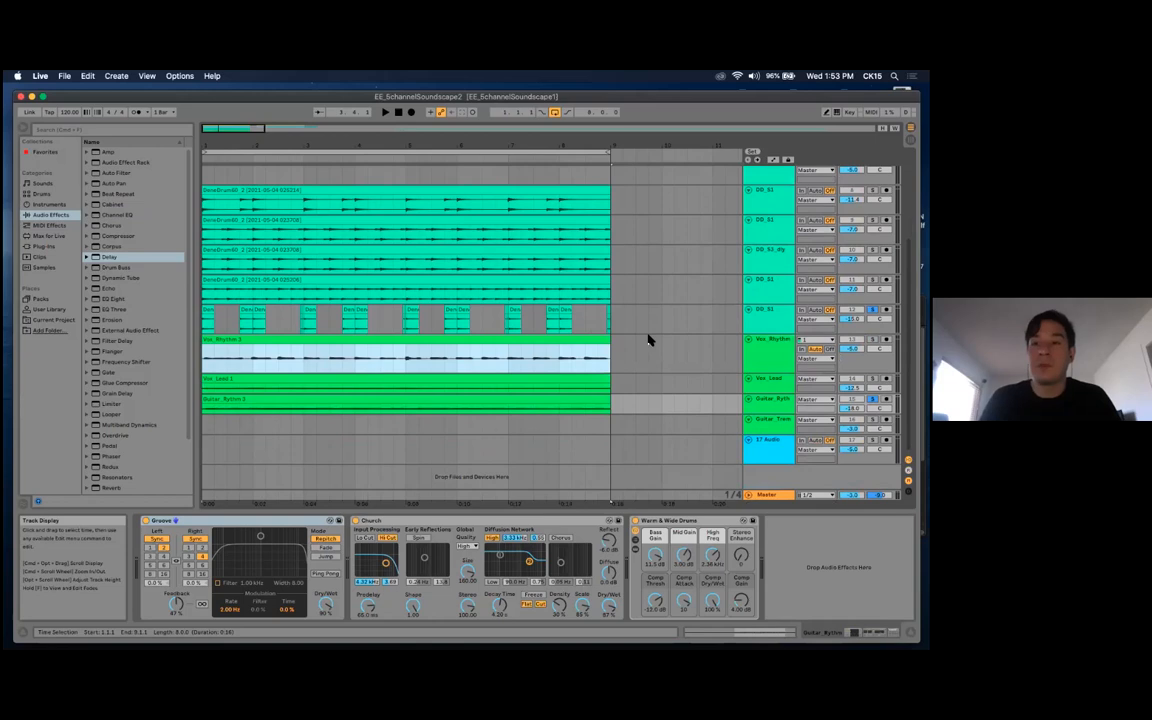
scroll(648, 340, up, 5)
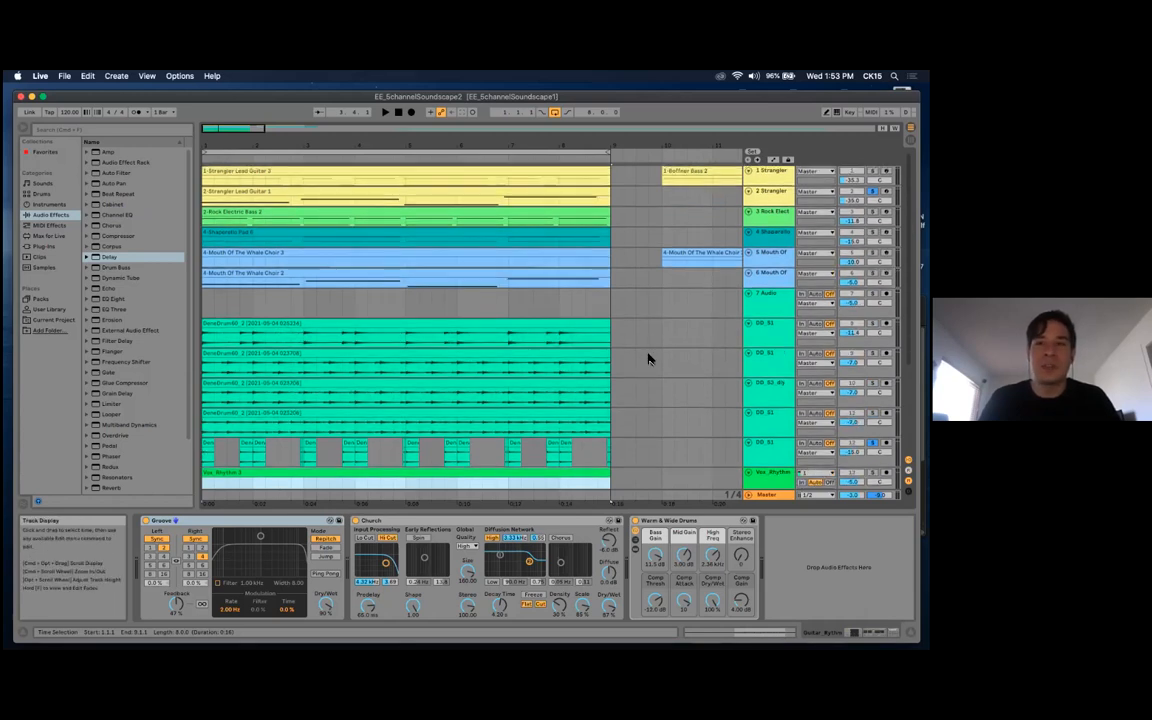
click(872, 442)
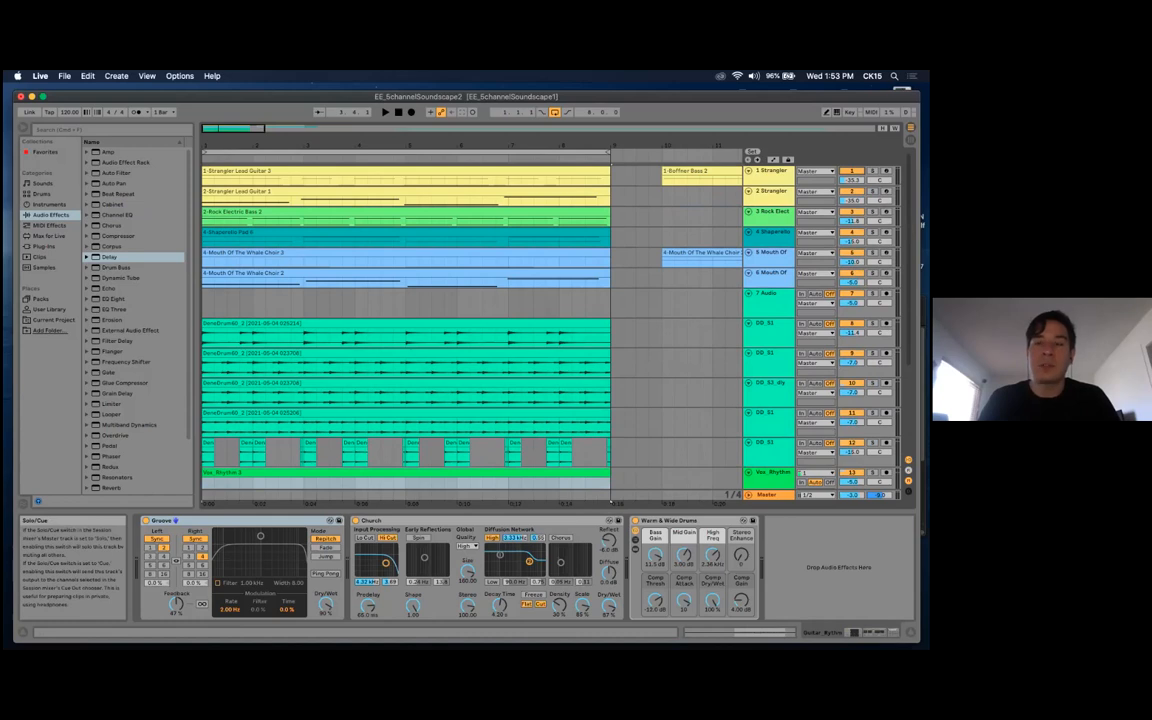
click(873, 171)
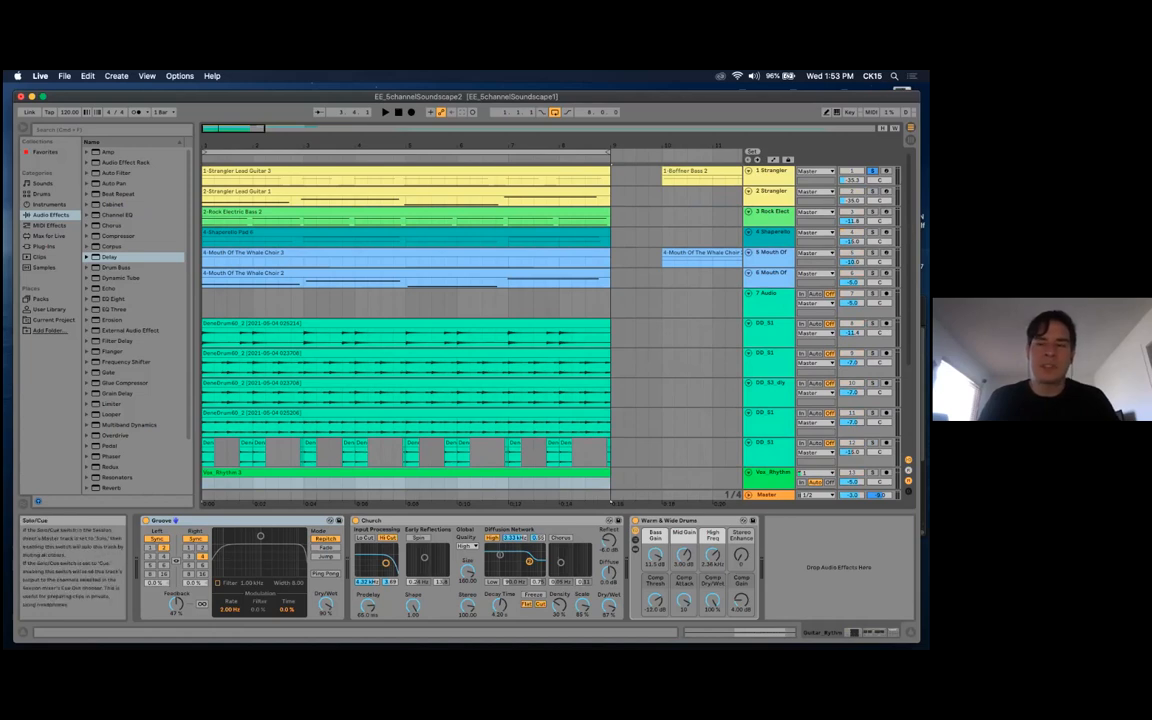
click(873, 171)
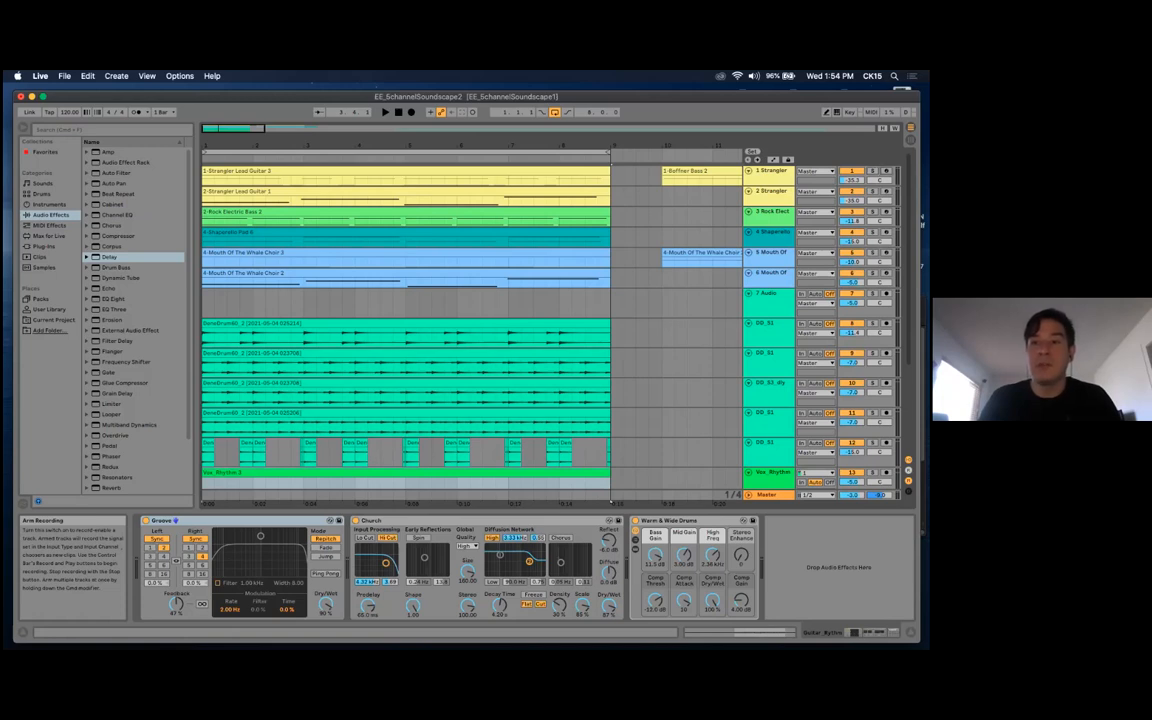
click(886, 171)
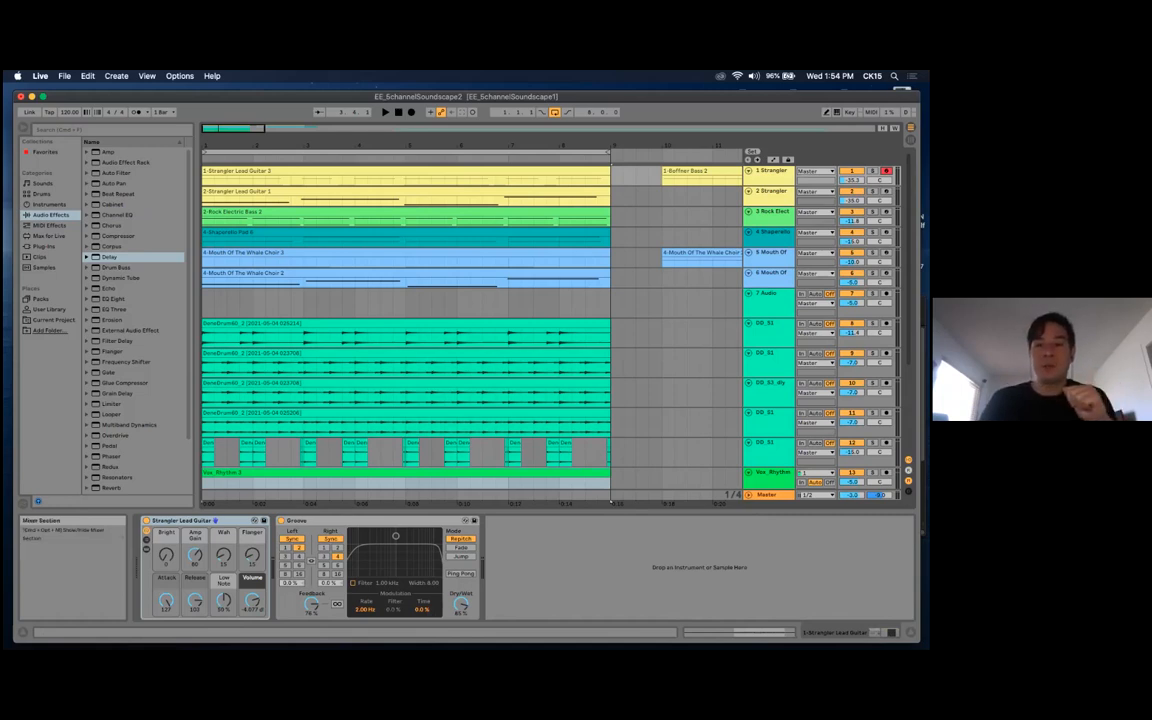
Look through the soundscape's tracks from the Strangler lead guitars down to the drum, vocal and guitar tracks
scroll(470, 320, down, 4)
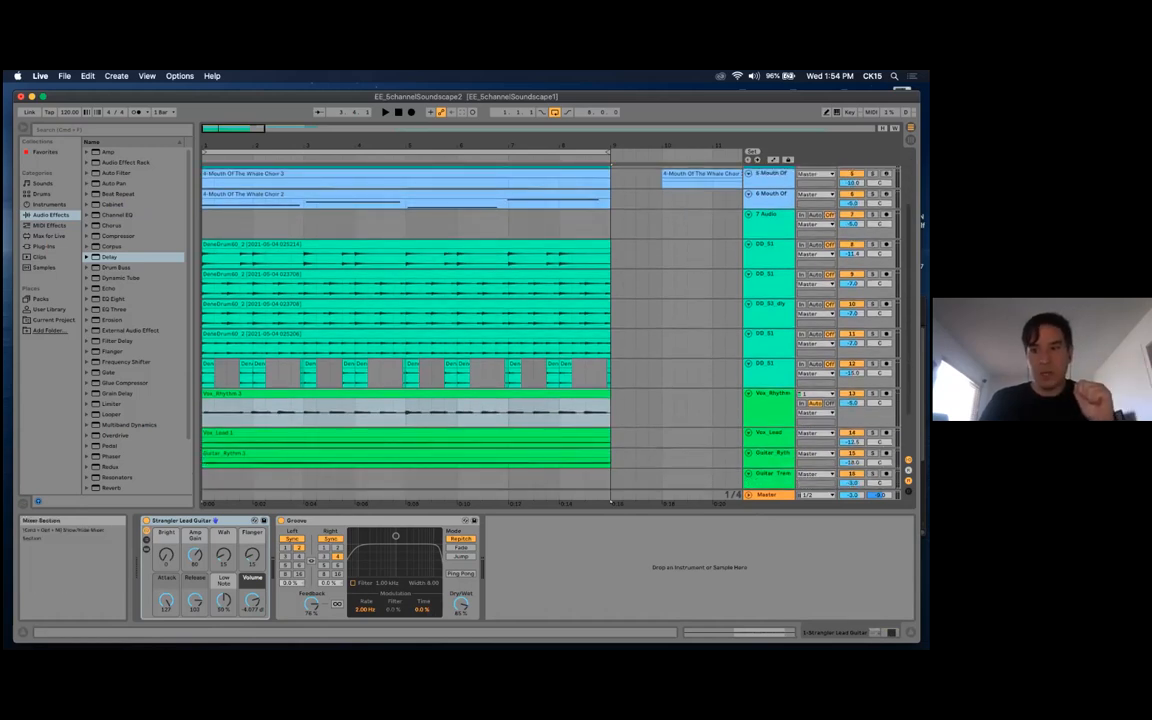
scroll(550, 320, down, 2)
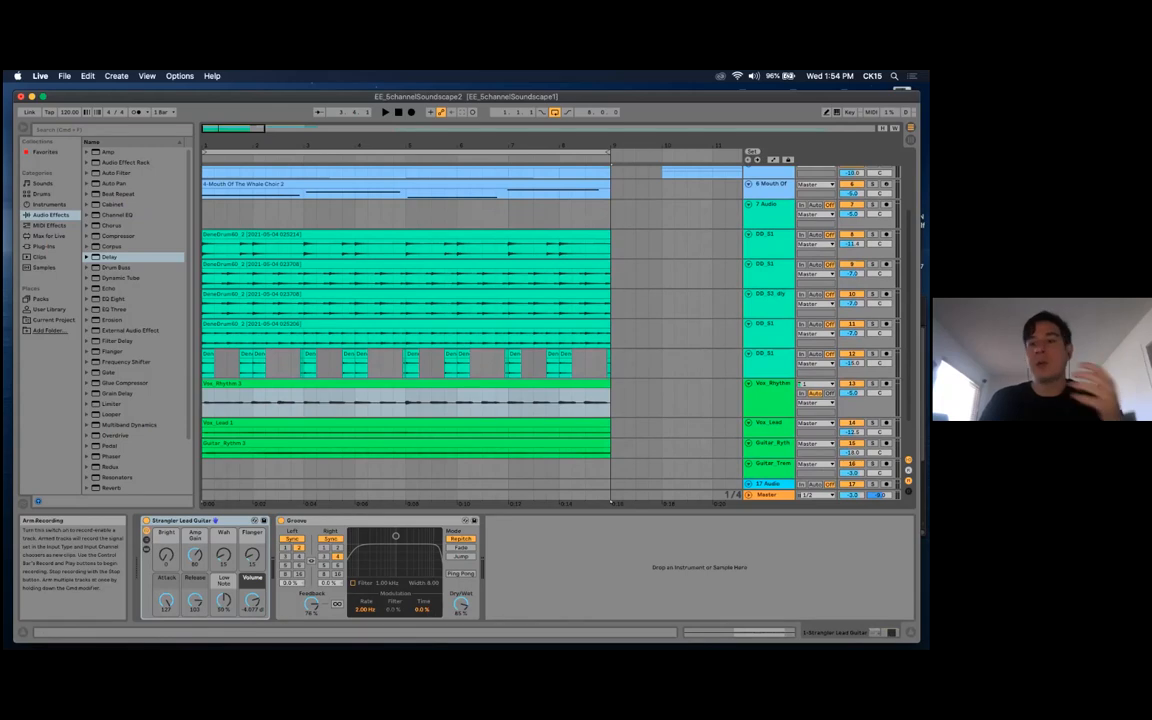
scroll(470, 320, up, 1)
scroll(884, 314, up, 1)
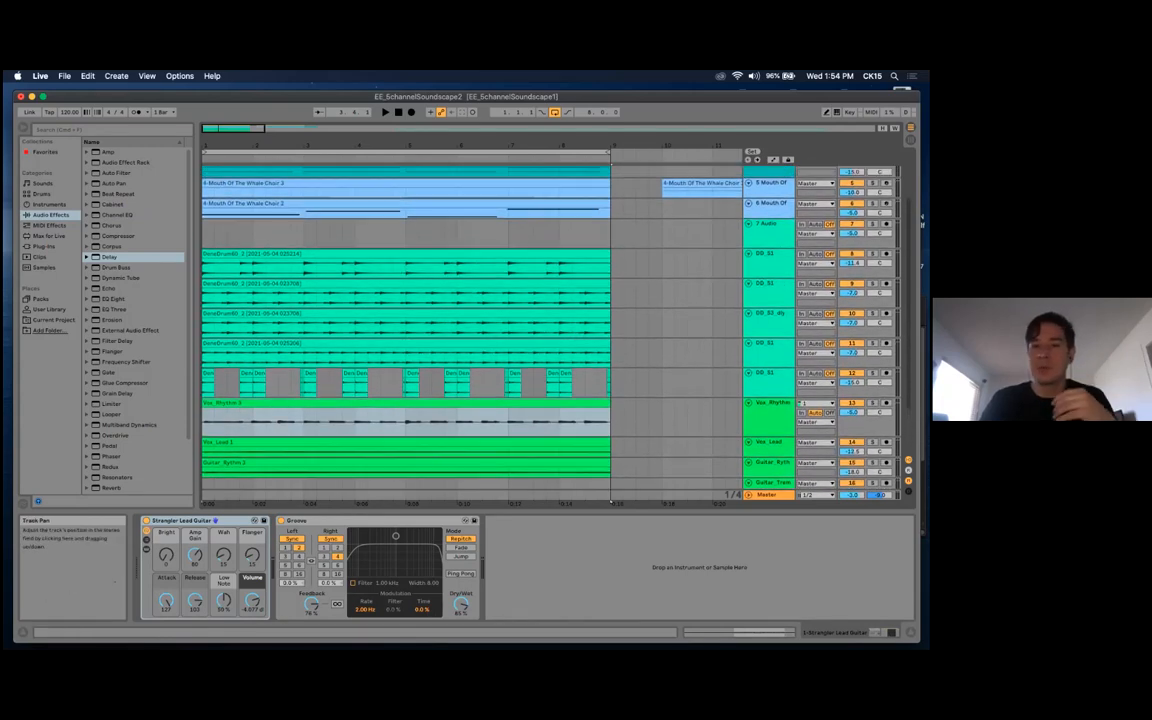
scroll(860, 320, up, 4)
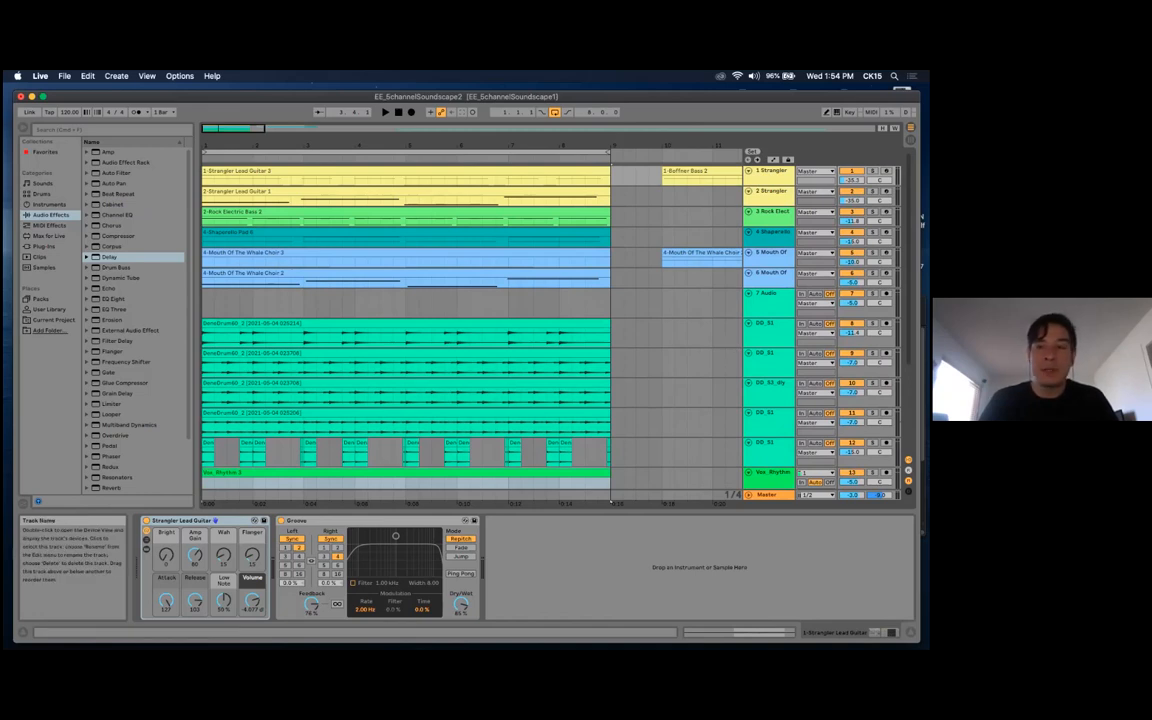
scroll(450, 320, down, 5)
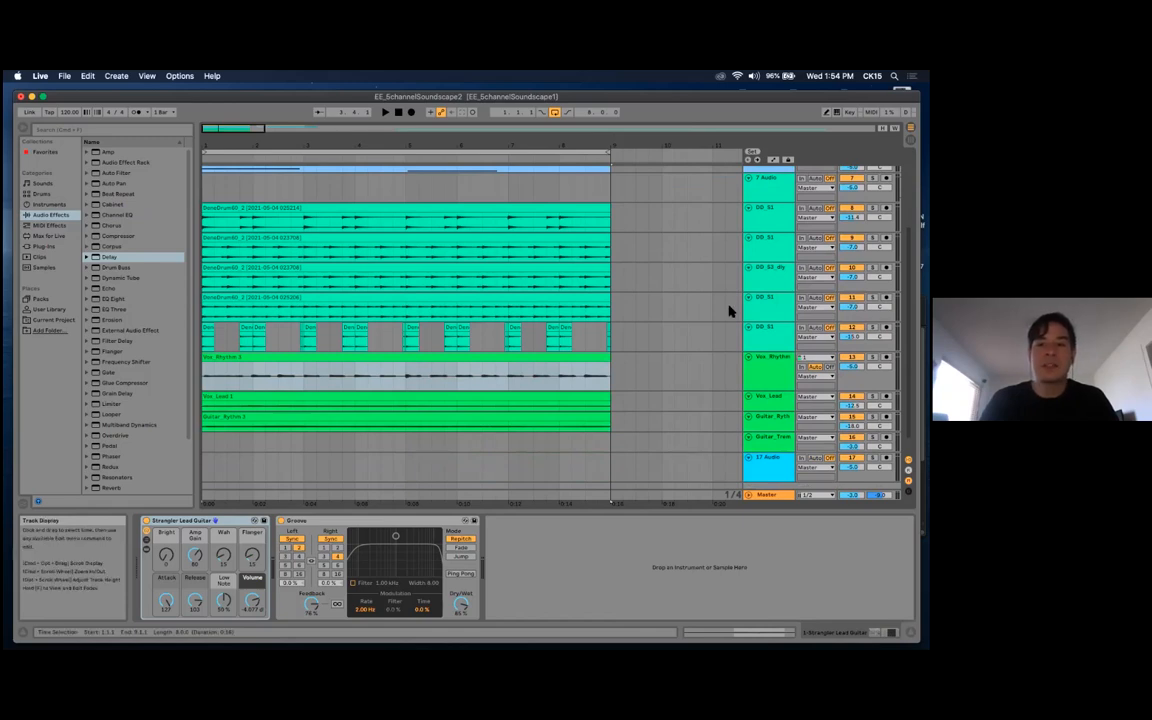
scroll(725, 323, up, 5)
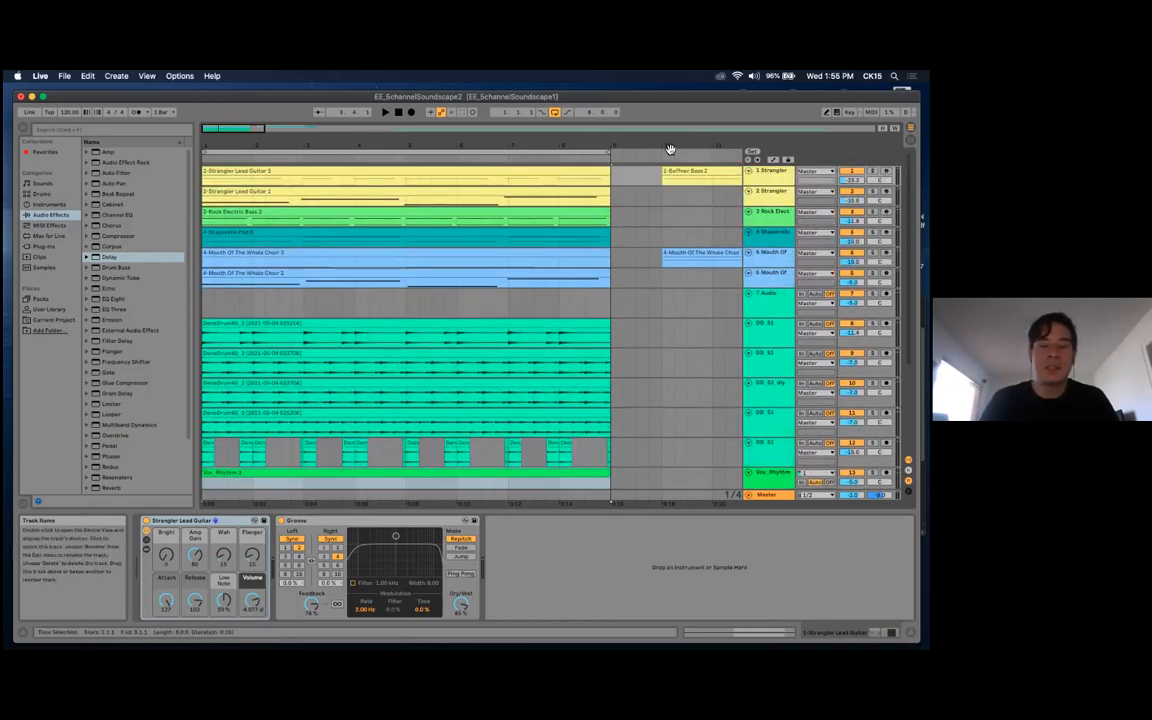
scroll(606, 292, down, 1)
scroll(735, 323, down, 1)
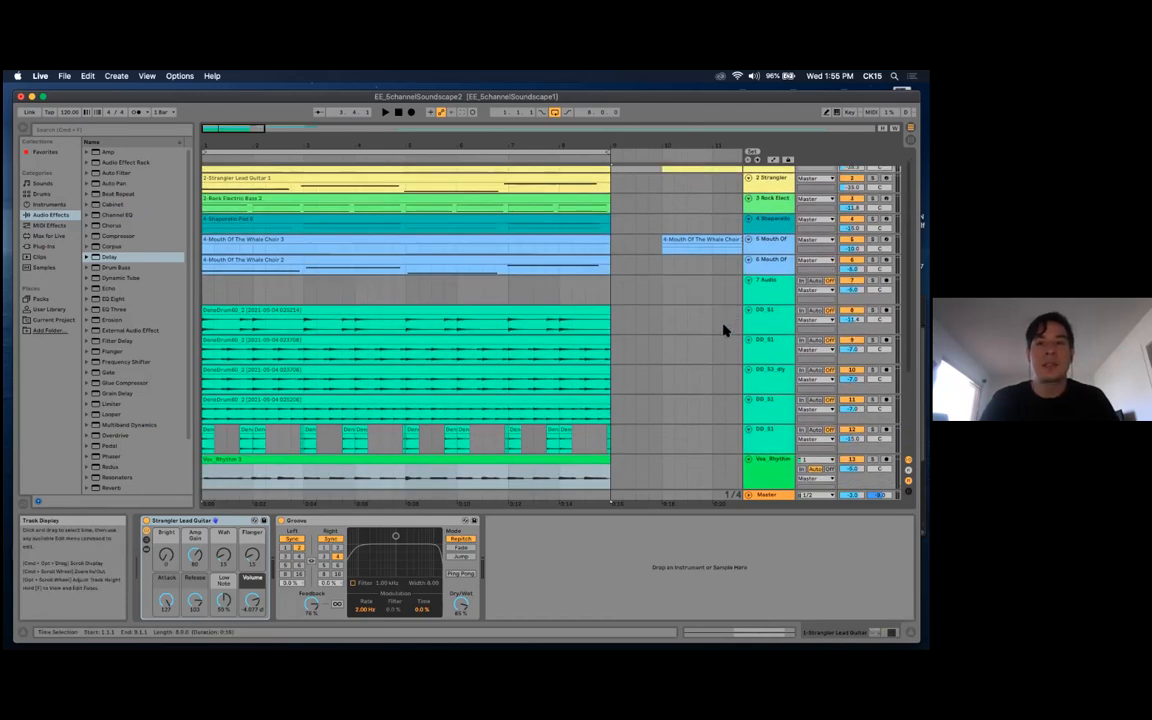
scroll(724, 331, down, 3)
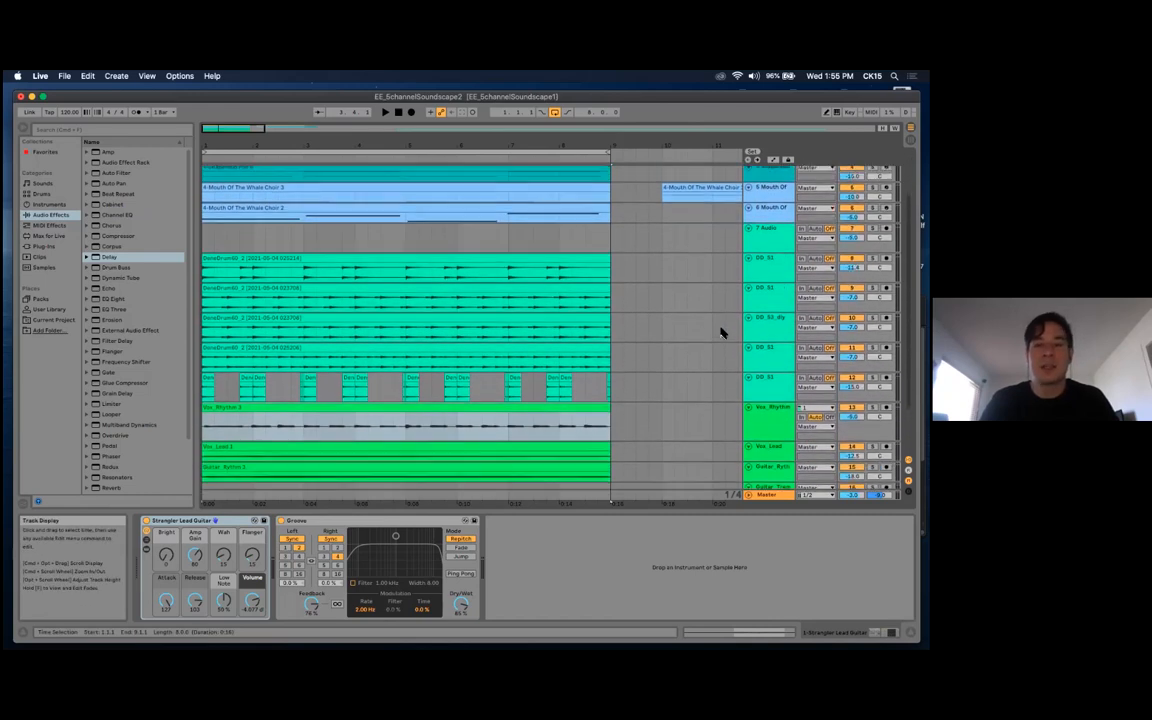
scroll(710, 331, up, 4)
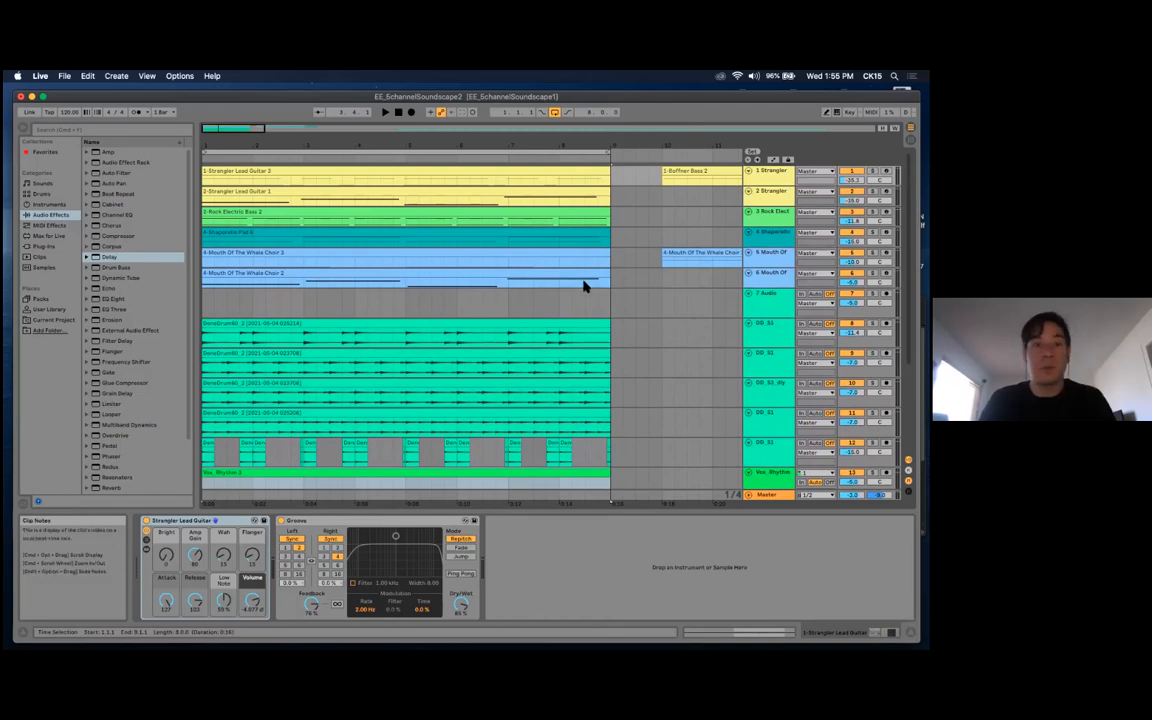
Play the soundscape with the system volume raised, look over its tracks during playback, and stop it
key(space)
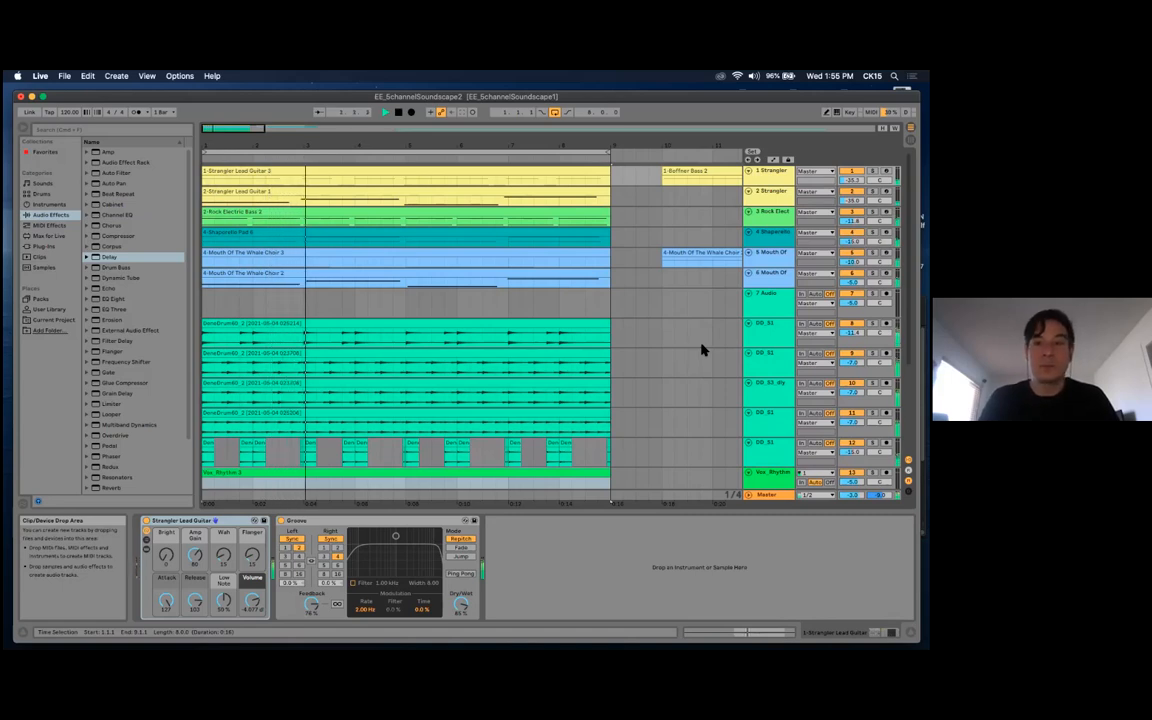
key(XF86AudioRaiseVolume)
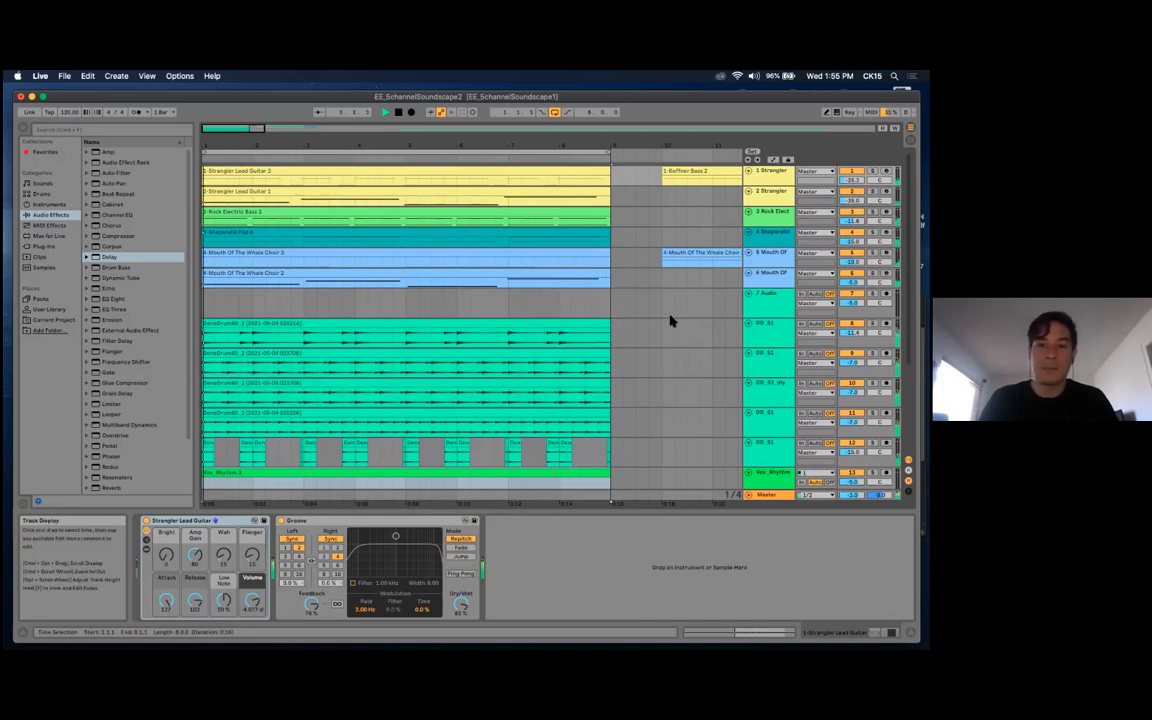
scroll(678, 332, down, 5)
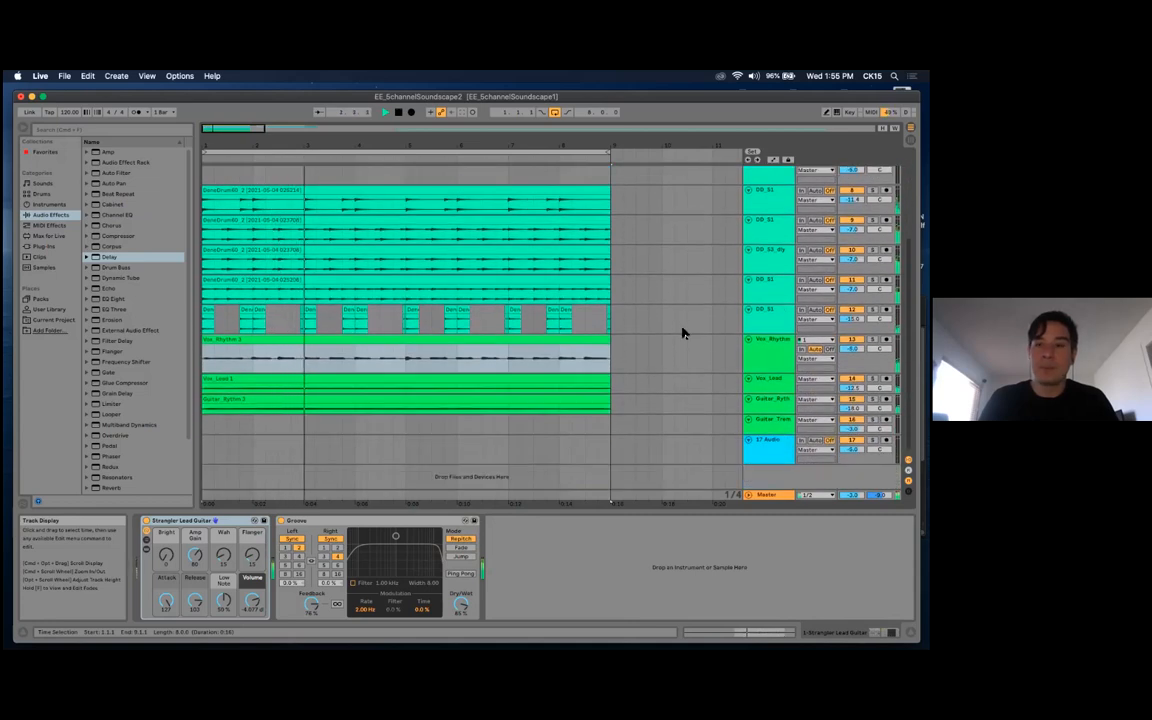
scroll(674, 318, up, 5)
scroll(670, 320, up, 1)
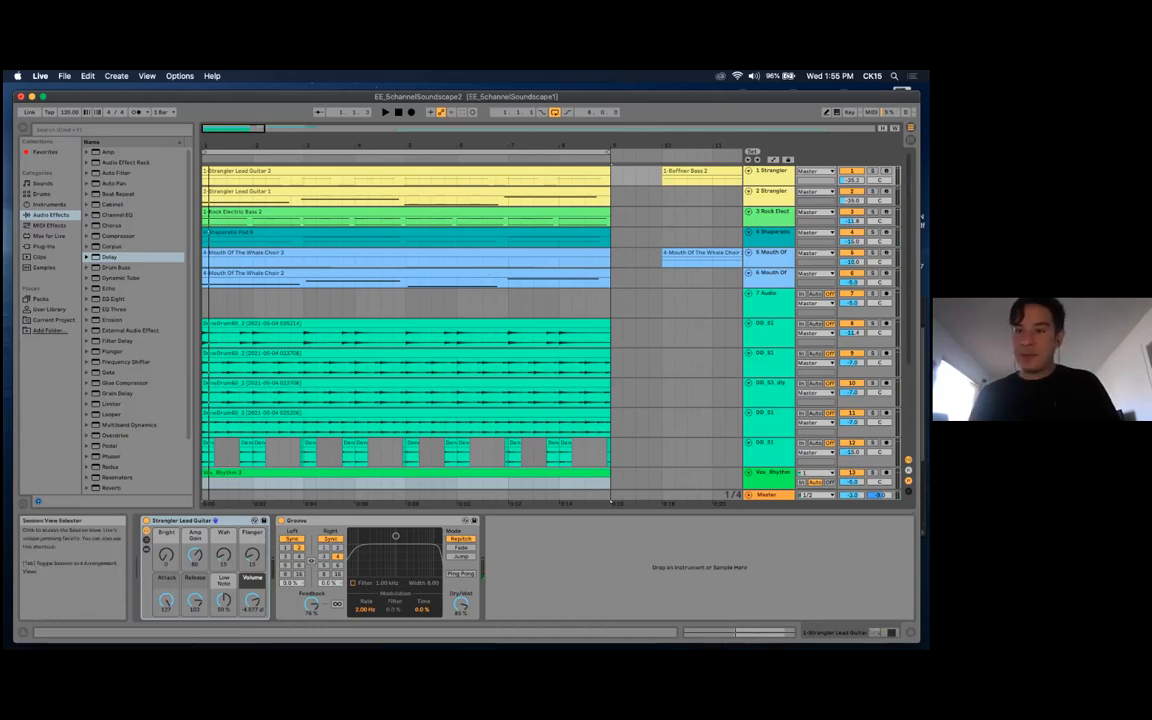
Switch to the Session View, open the Preferences with the audio settings, and move the dialog up
click(898, 128)
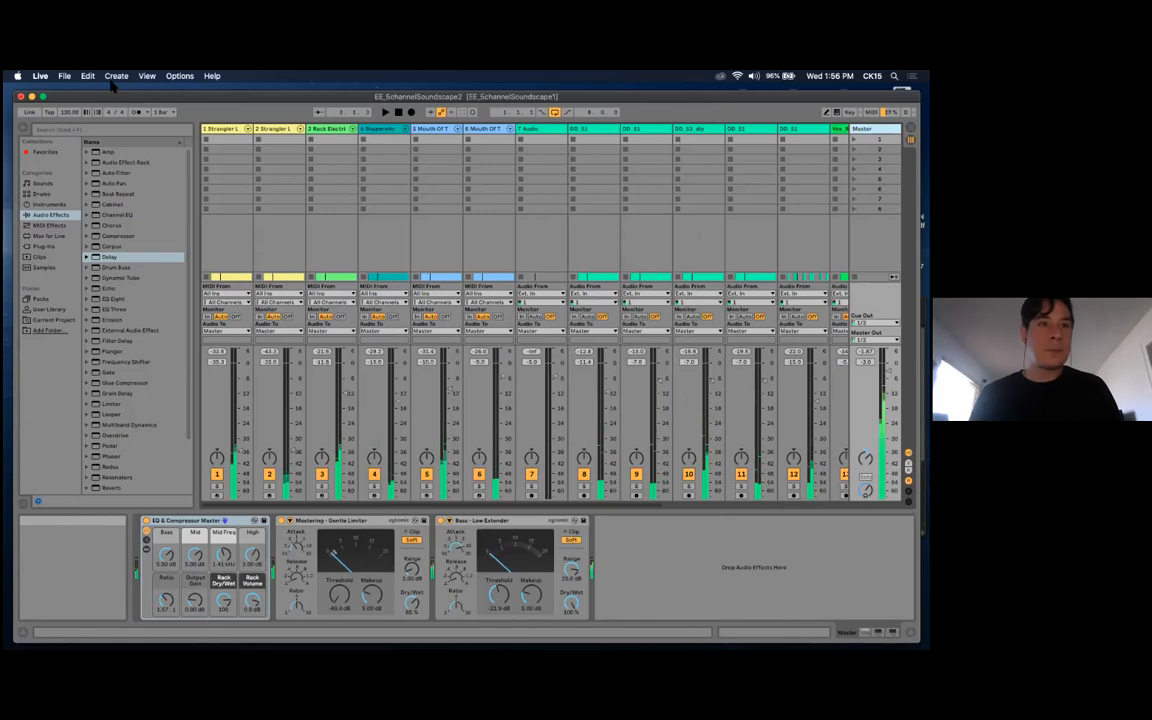
click(63, 76)
mouse_move(46, 80)
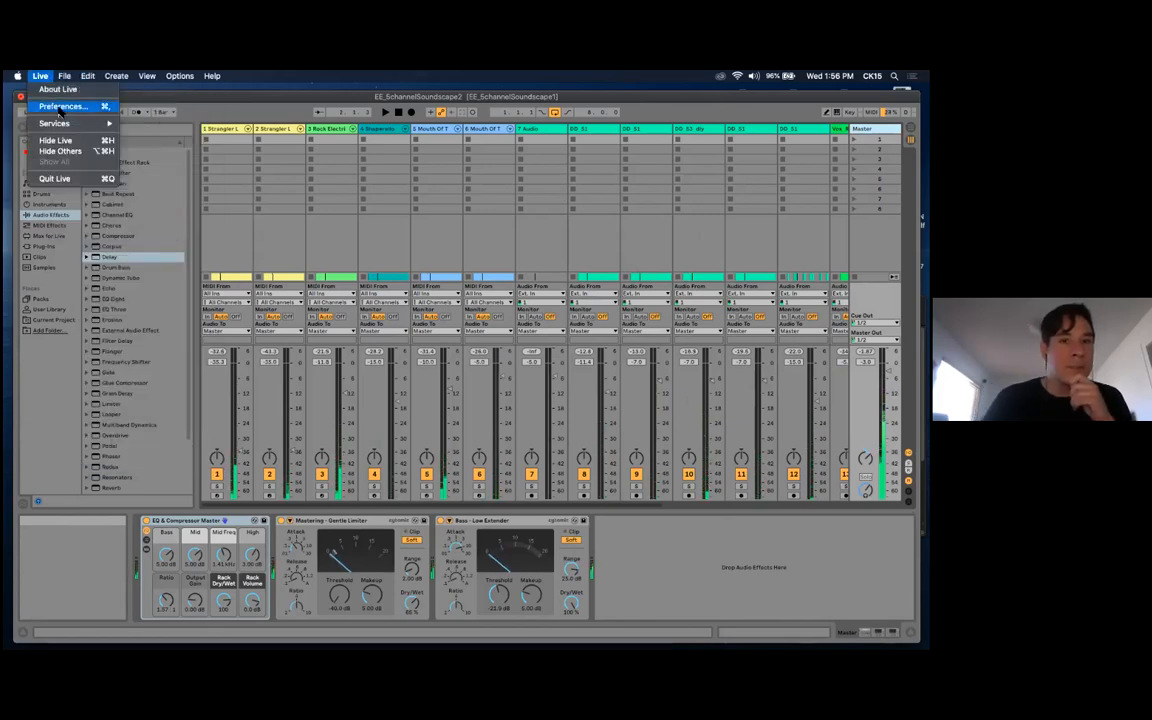
click(316, 173)
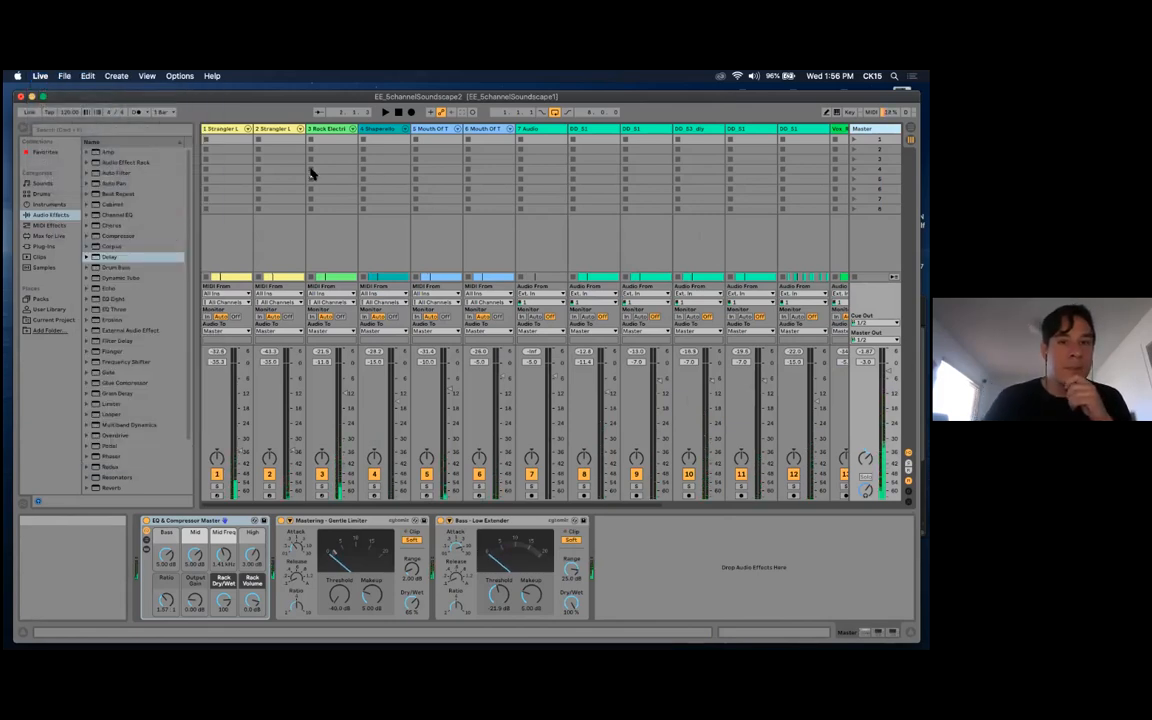
click(44, 77)
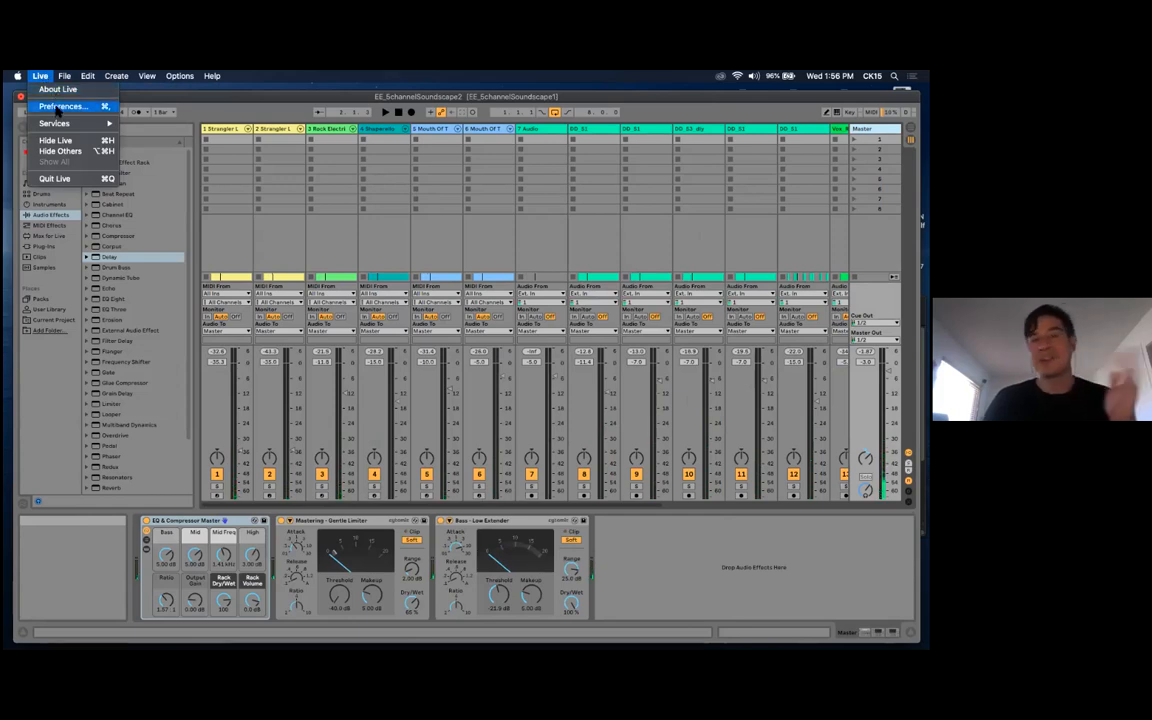
click(57, 107)
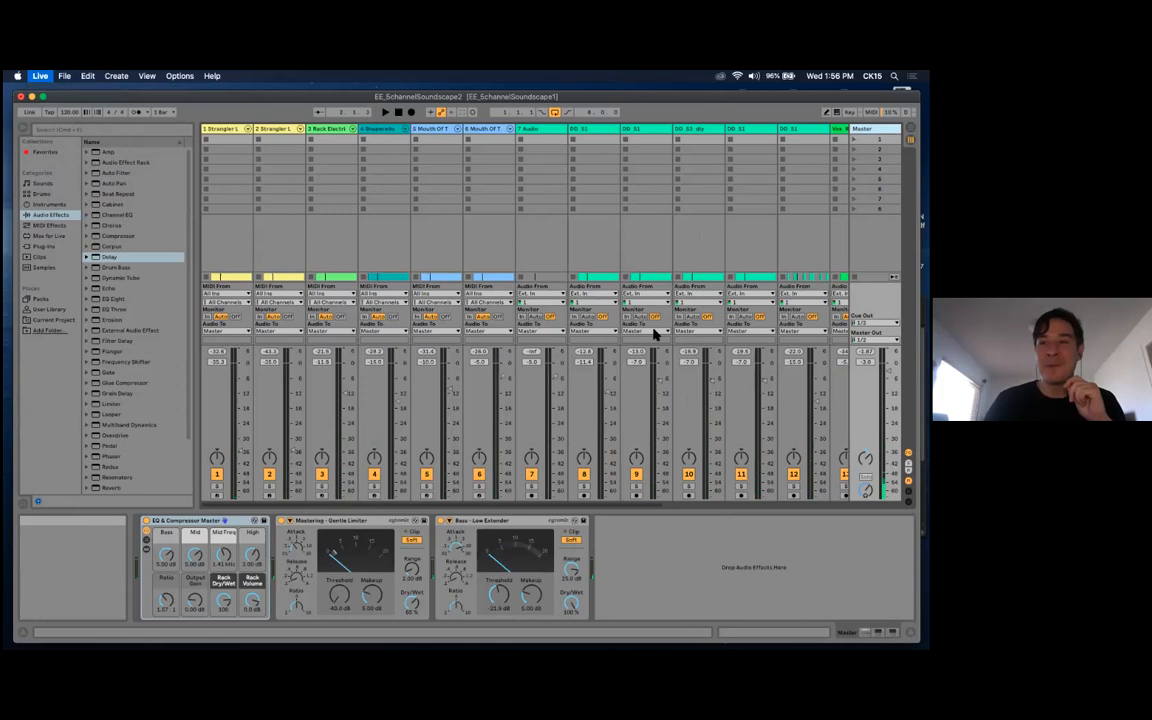
drag(533, 211, 527, 175)
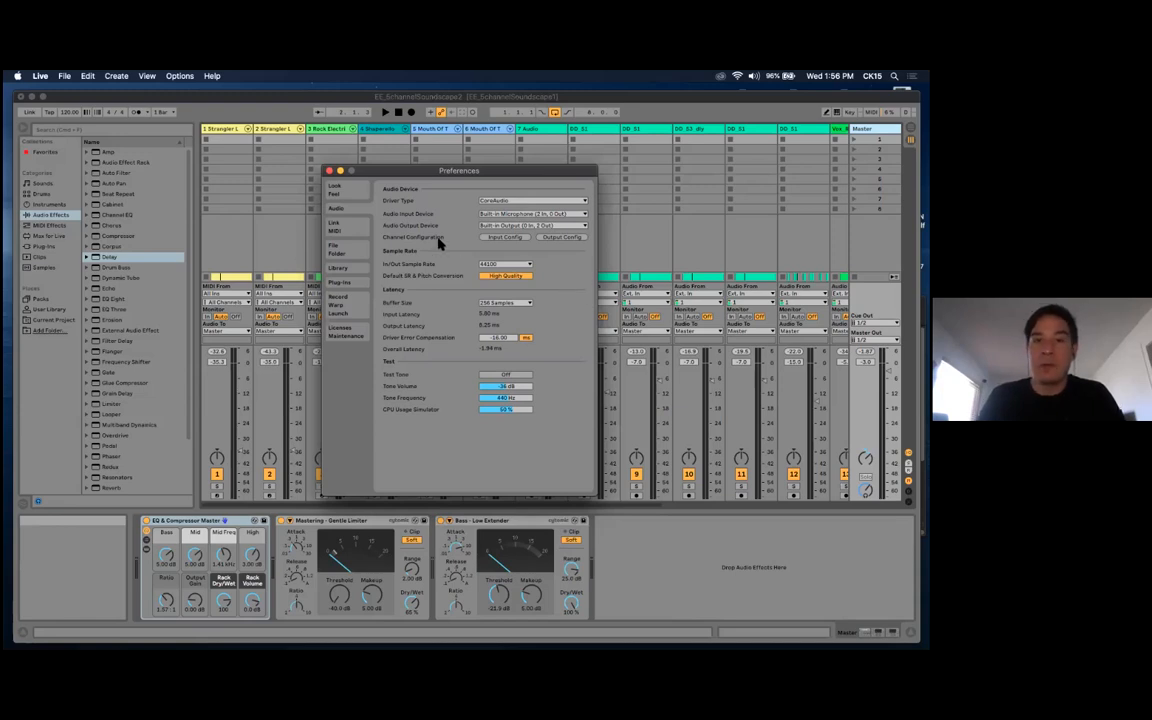
Set the Audio Output Device to ZoomAudioDevice (2 In, 2 Out) and return to the set
click(583, 227)
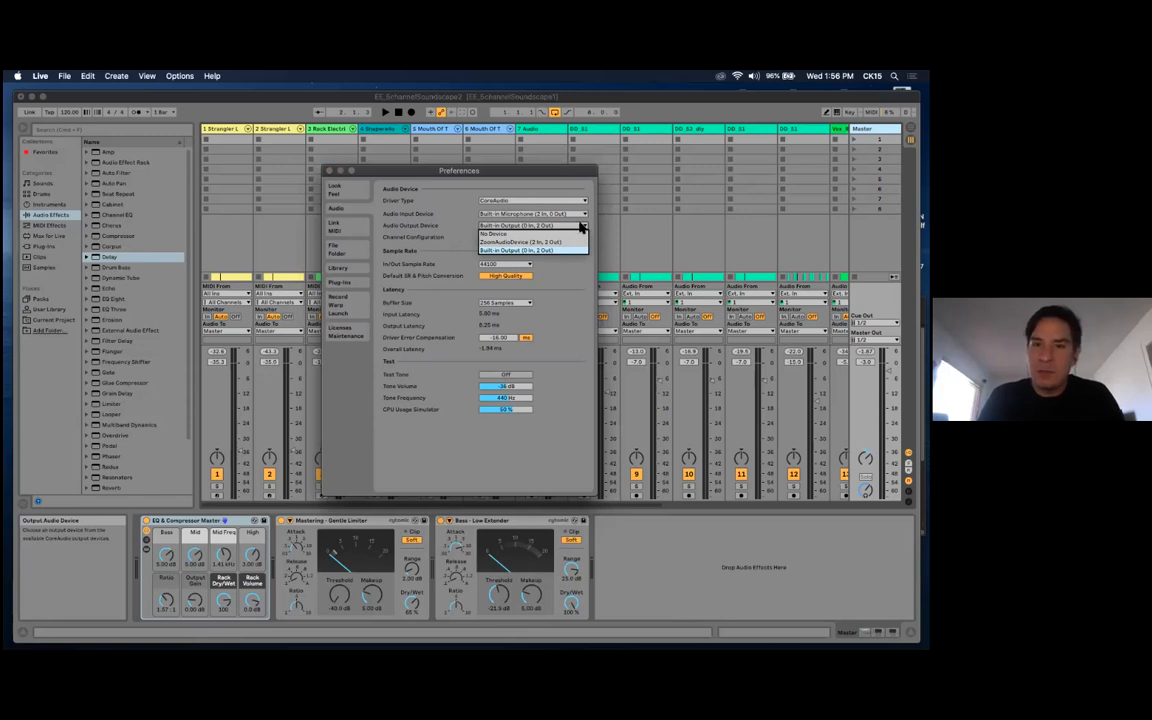
click(573, 279)
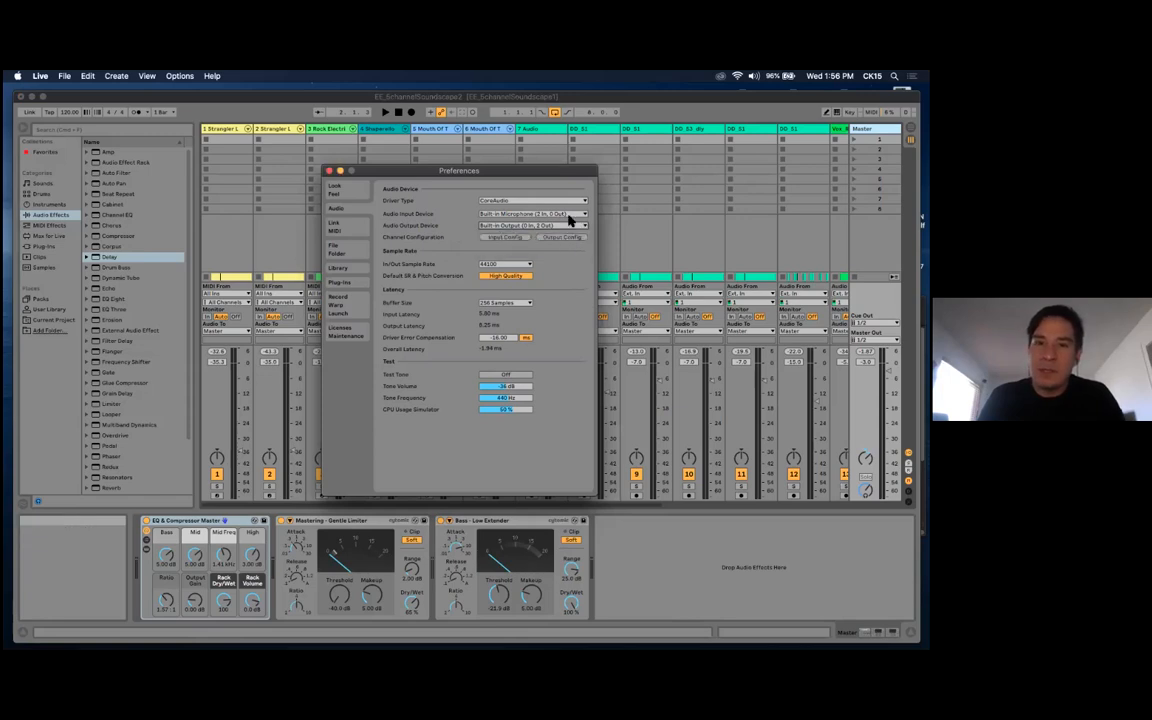
click(570, 216)
click(570, 216)
click(573, 226)
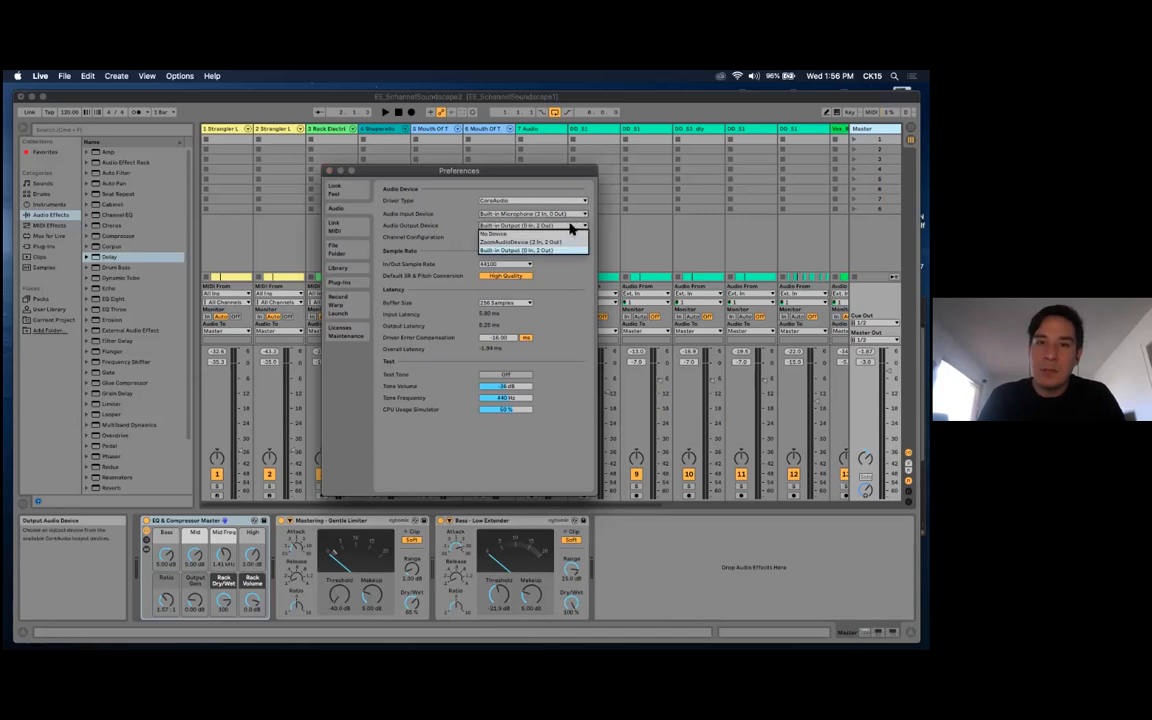
click(509, 243)
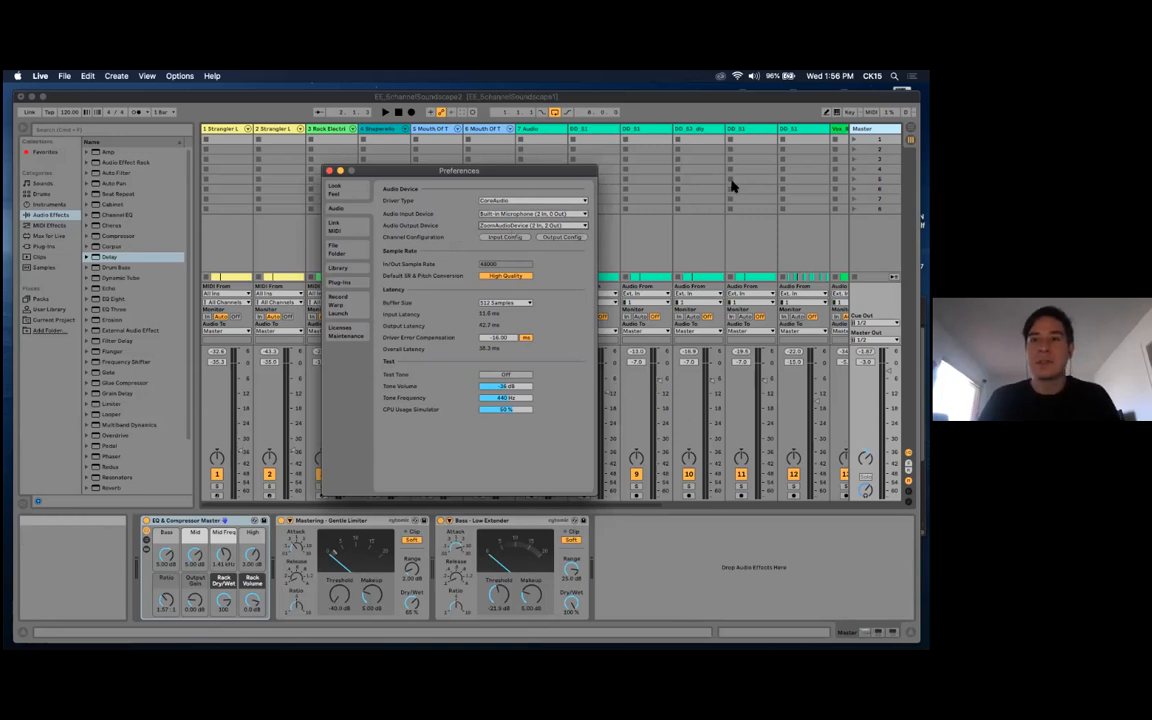
click(717, 99)
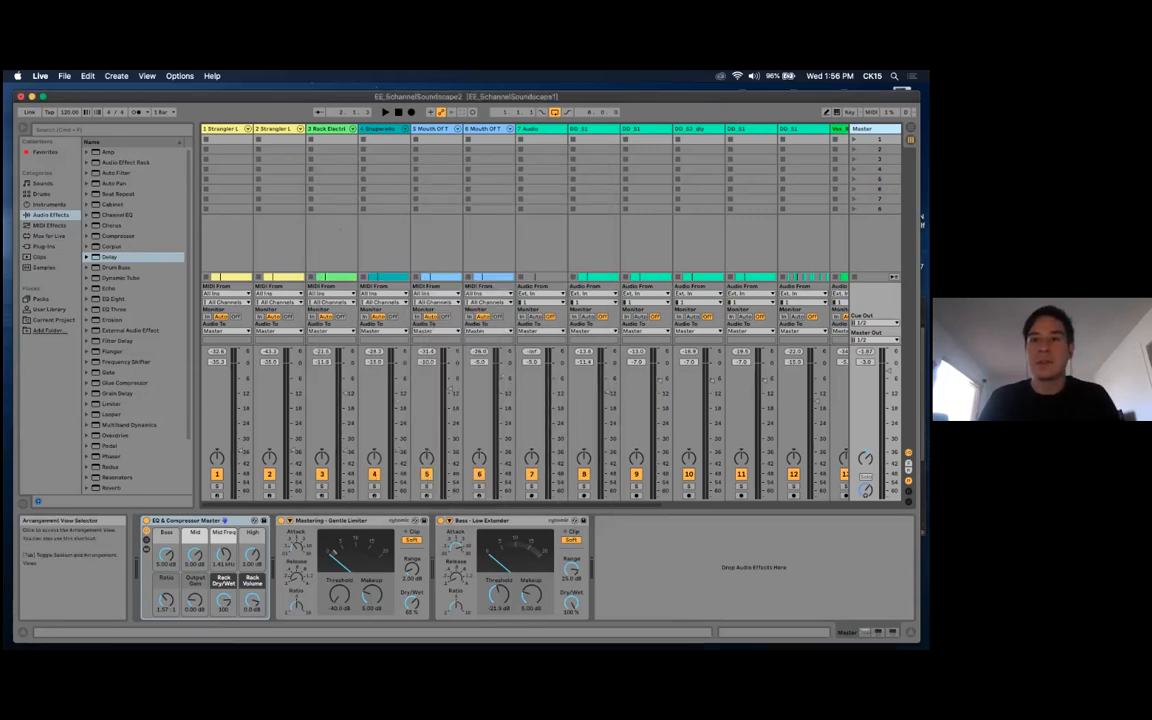
Play the arrangement, lower the Master volume in the Session View mixer, and stop playback back in the Arrangement View
click(911, 128)
key(space)
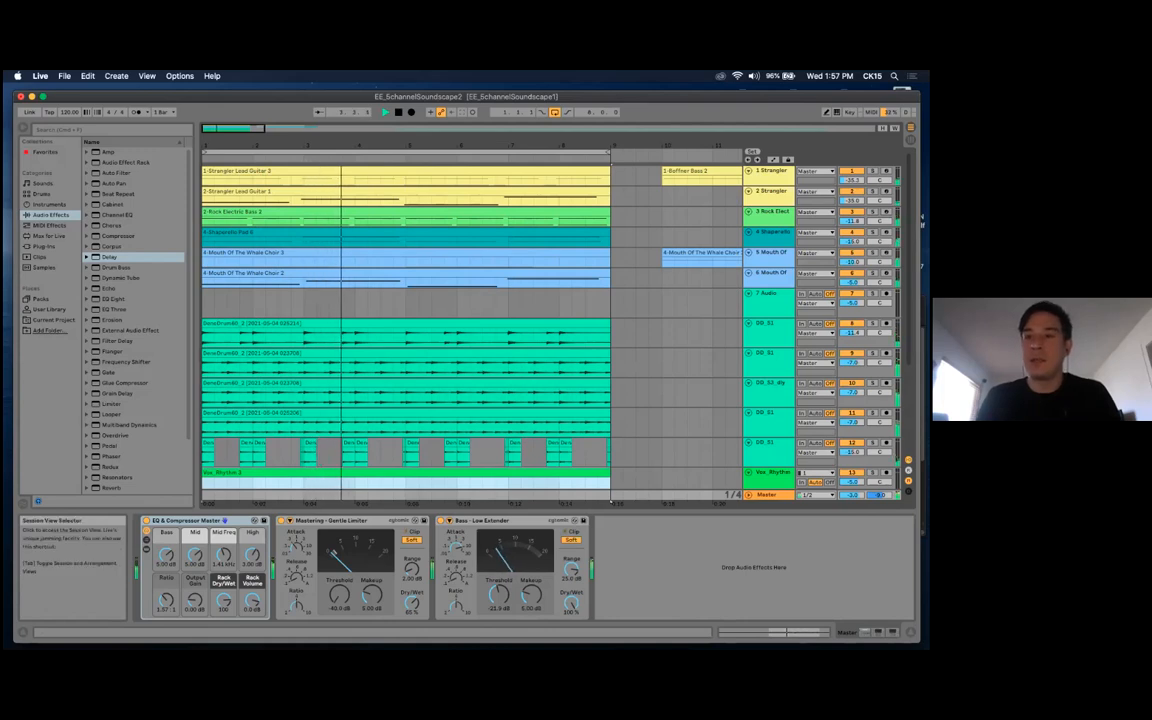
key(Tab)
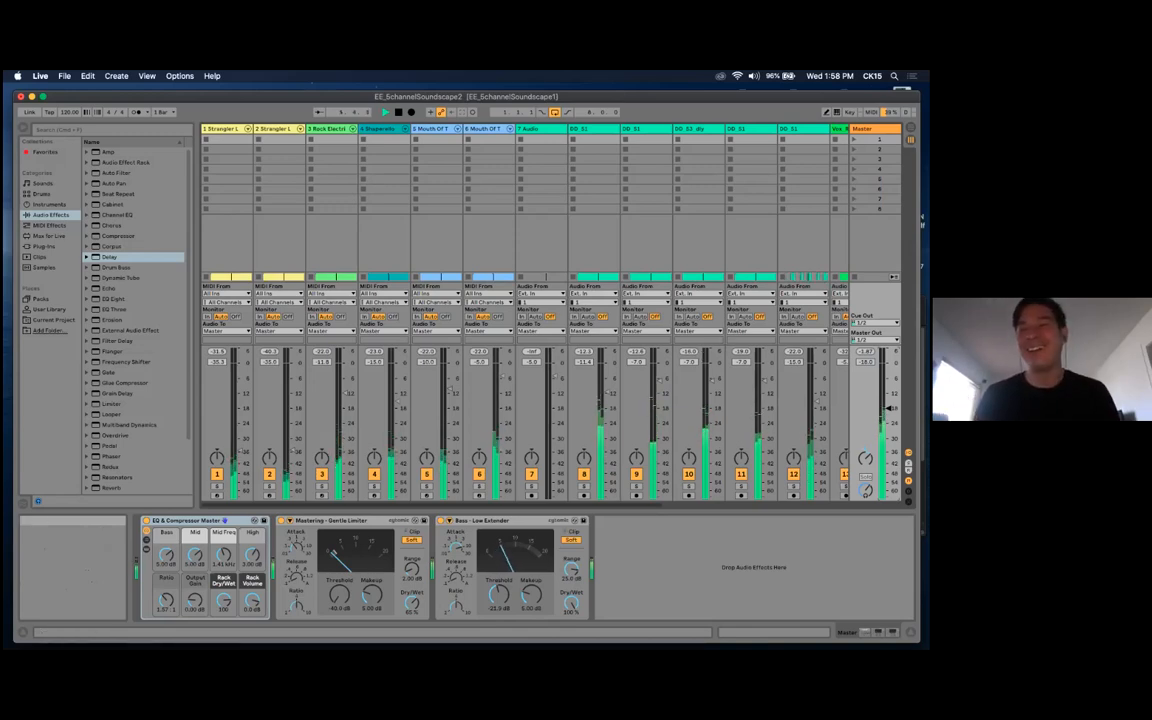
click(911, 128)
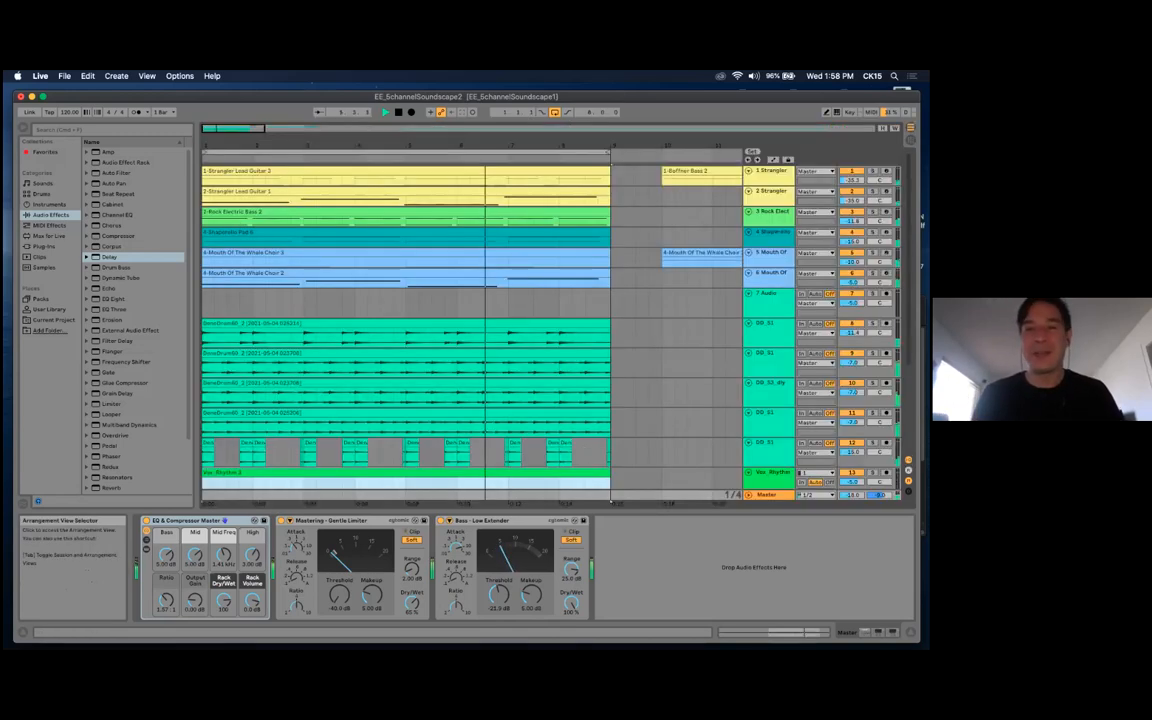
key(space)
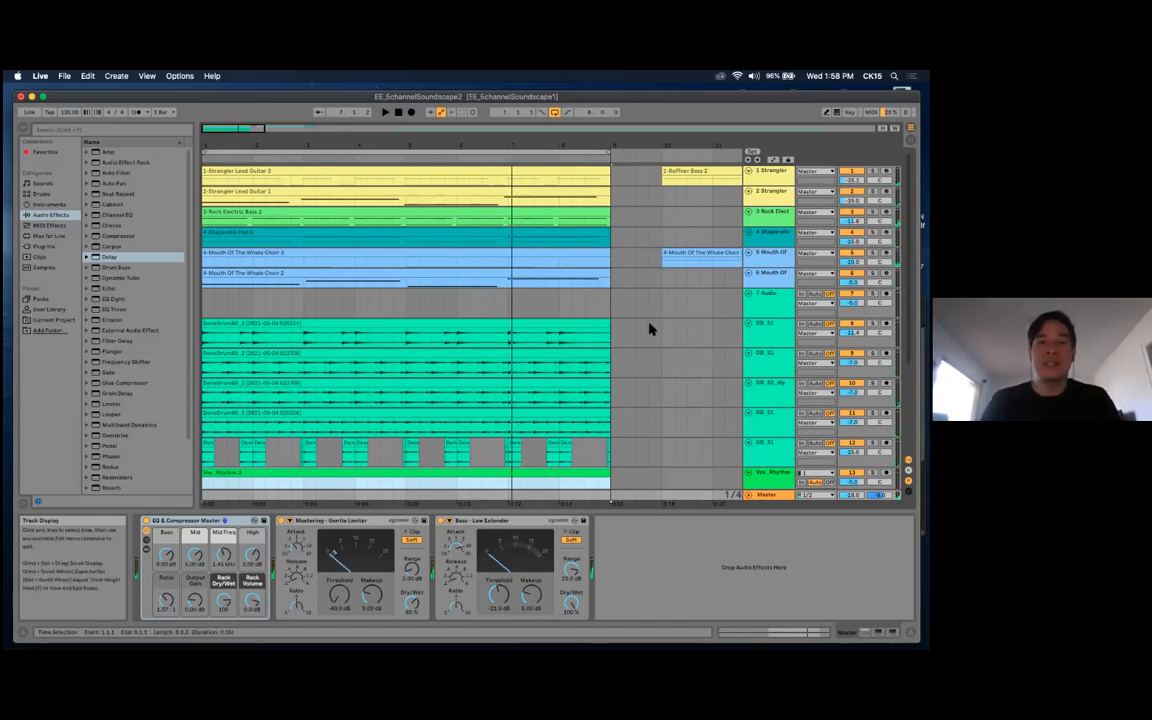
scroll(651, 337, down, 1)
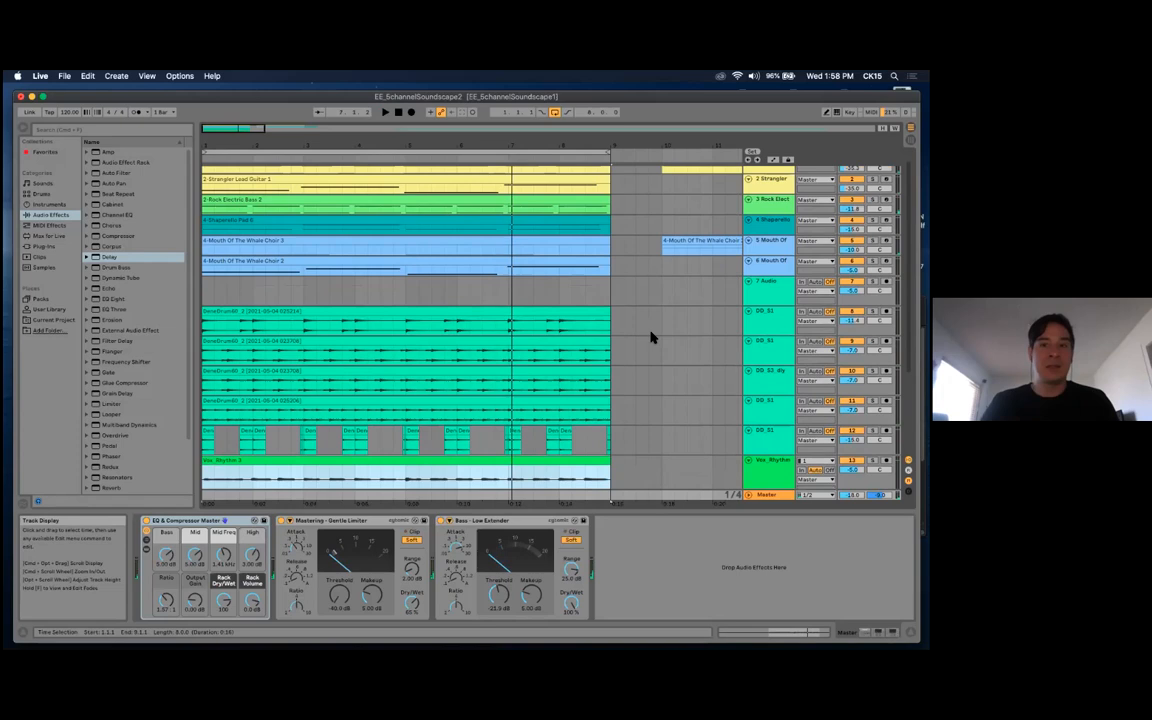
Look over the tracks, then solo tracks 5 (Mouth Of) and 8 (DD_S1) and play them with the system volume raised
scroll(653, 337, down, 3)
scroll(660, 335, down, 2)
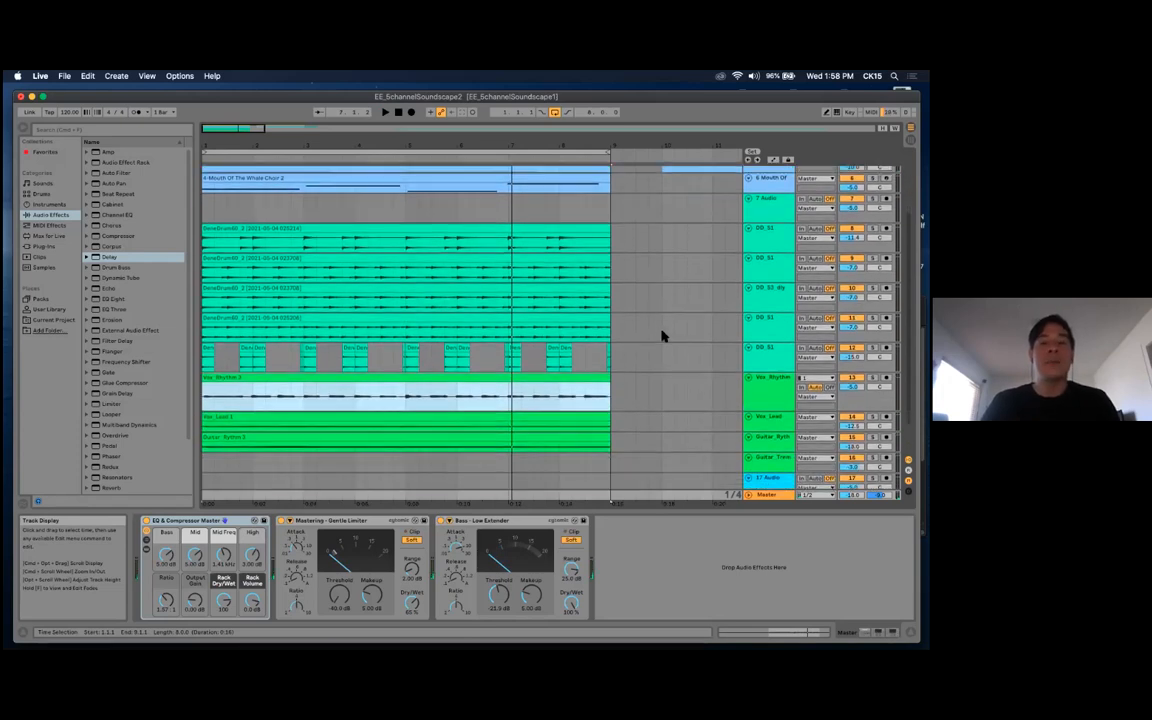
scroll(660, 335, up, 5)
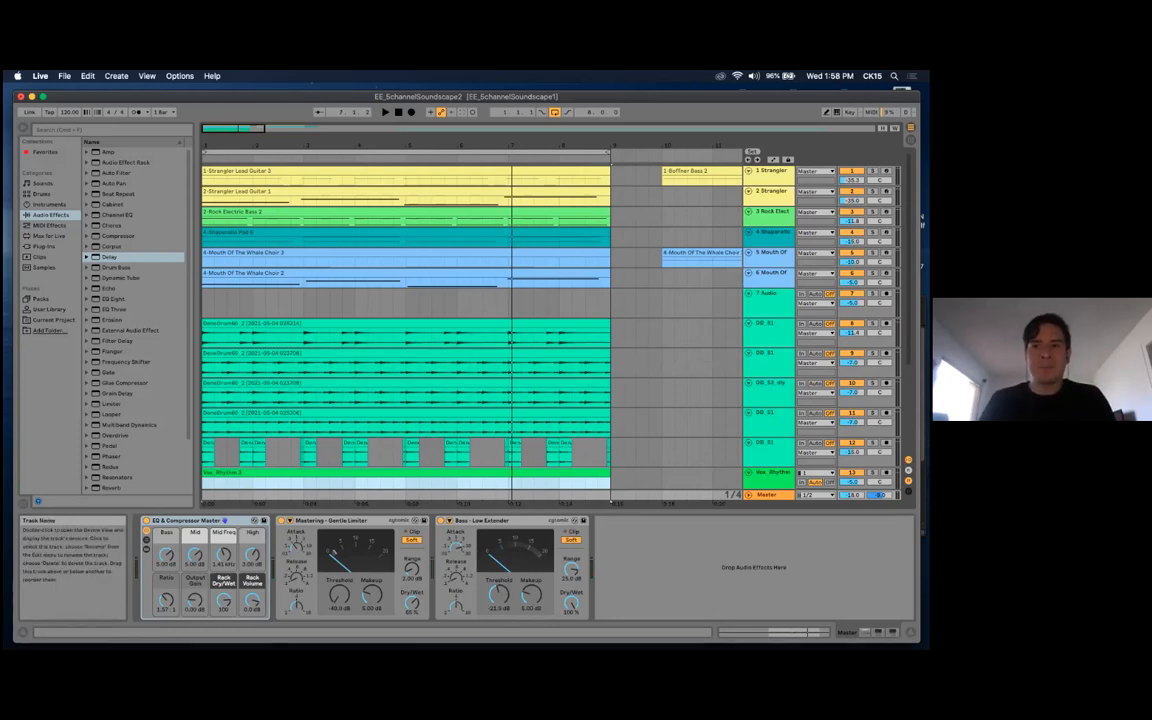
click(771, 253)
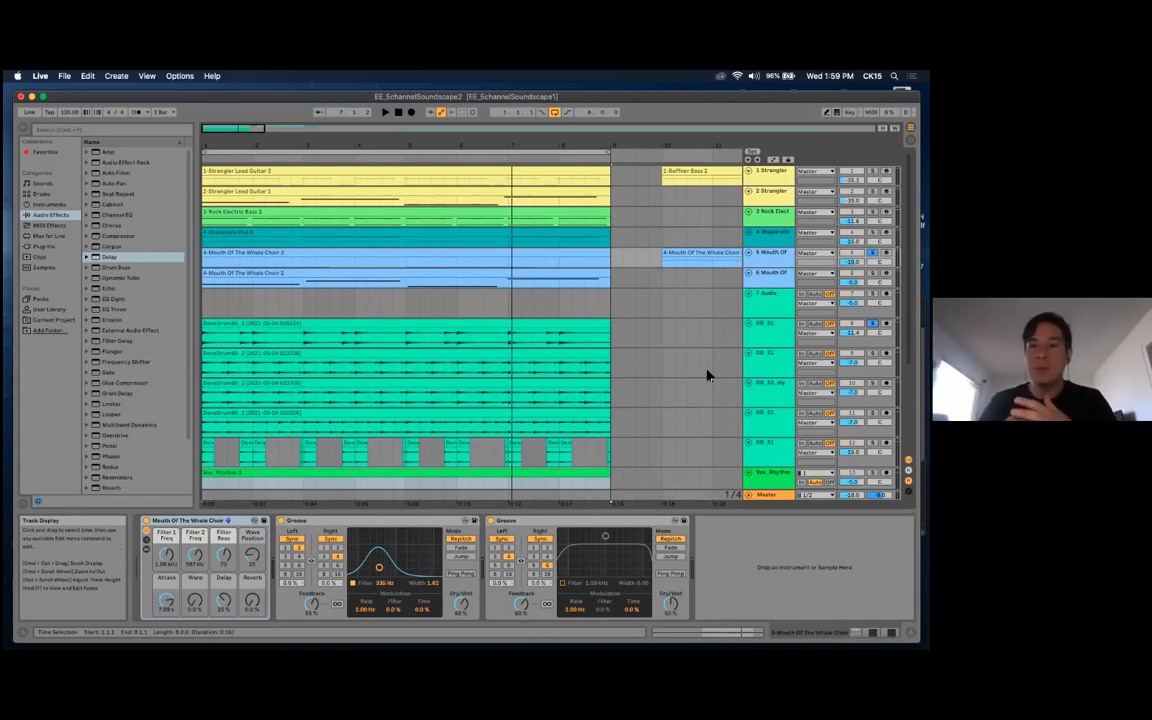
key(space)
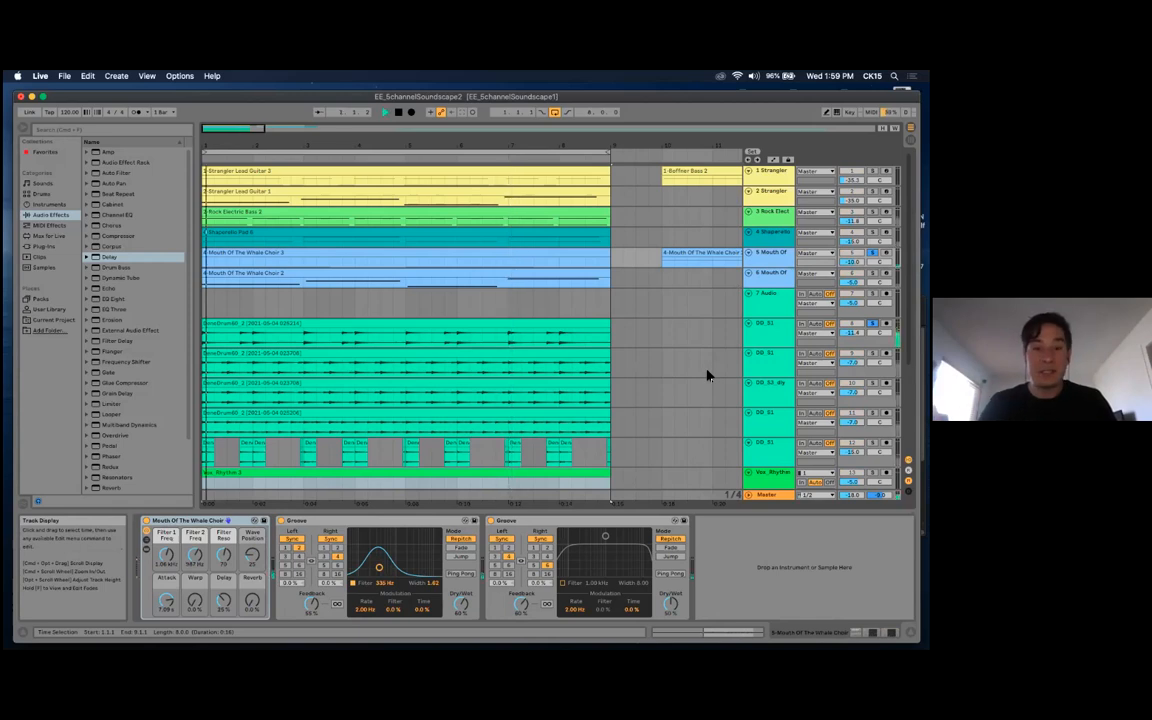
key(XF86AudioRaiseVolume)
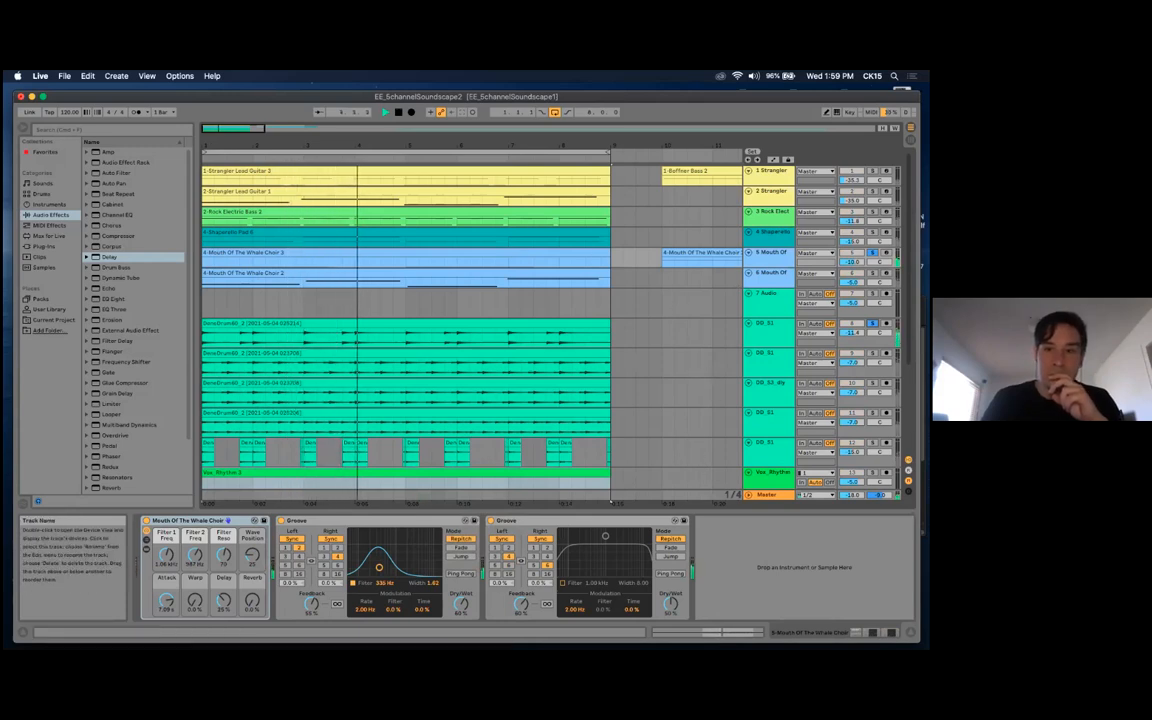
Make track 5 taller and open its Mouth Of The Whale Choir clip in the MIDI Note Editor
drag(770, 267, 770, 277)
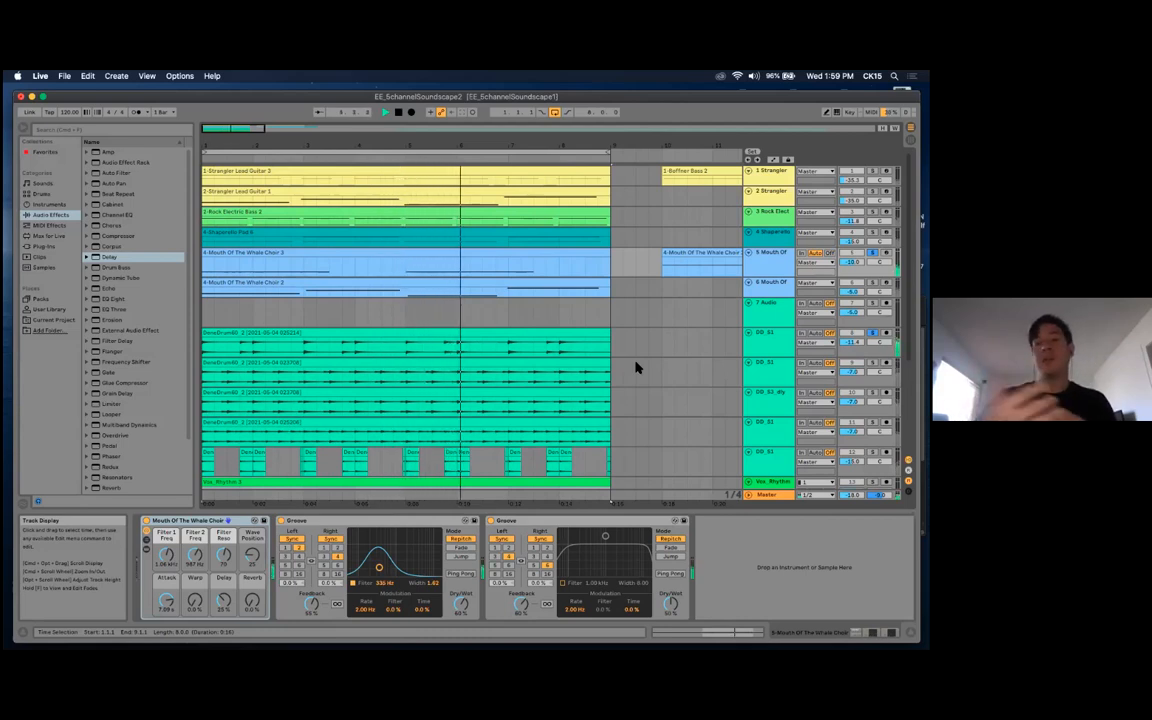
click(408, 257)
double_click(408, 257)
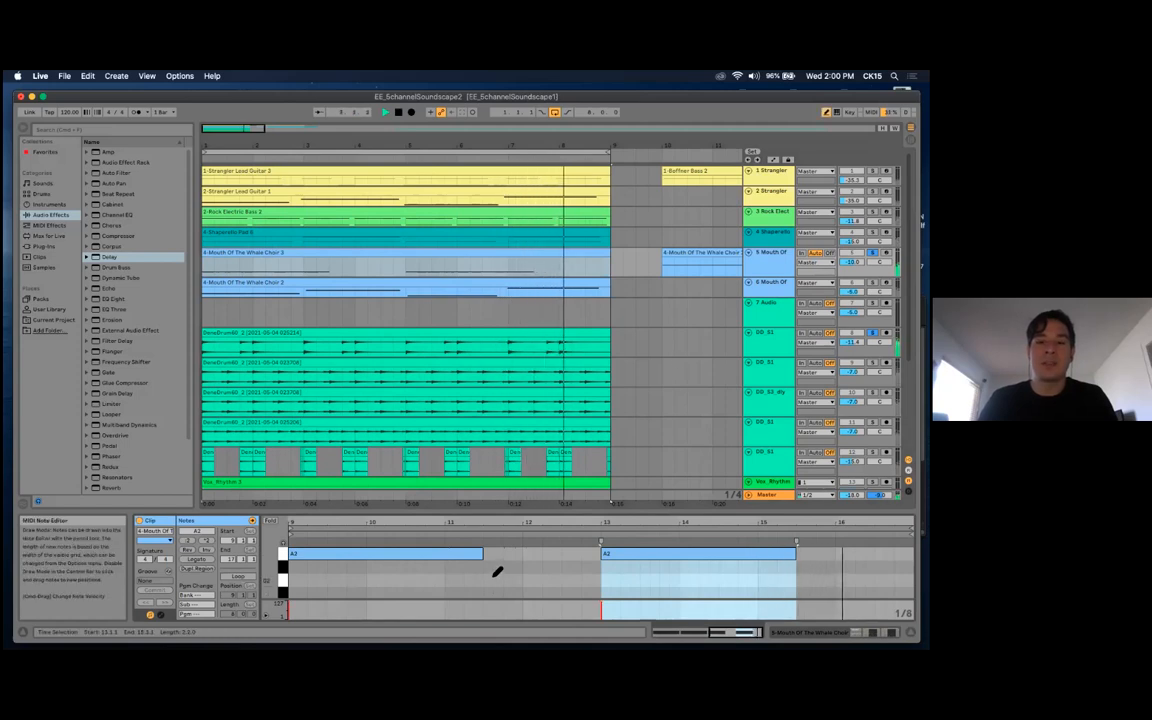
Draw a run of short G#2 notes between the two A2 notes, delete them, and try shortening the second A2 note from its start
drag(487, 566, 599, 560)
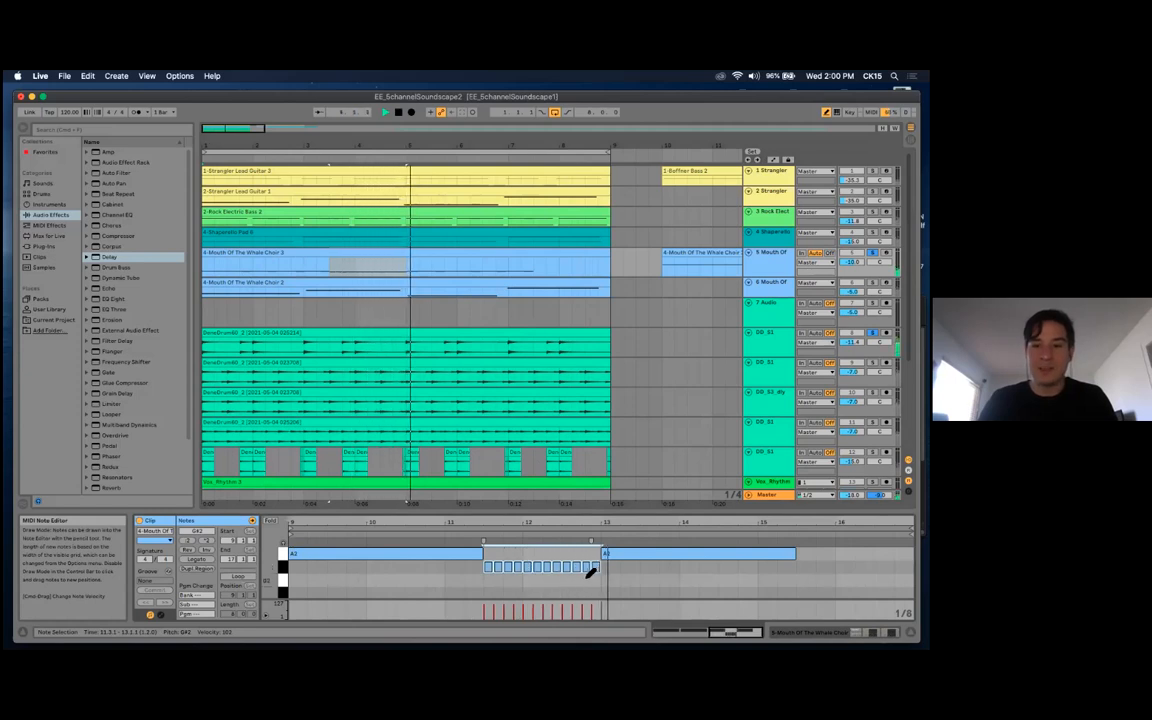
key(Delete)
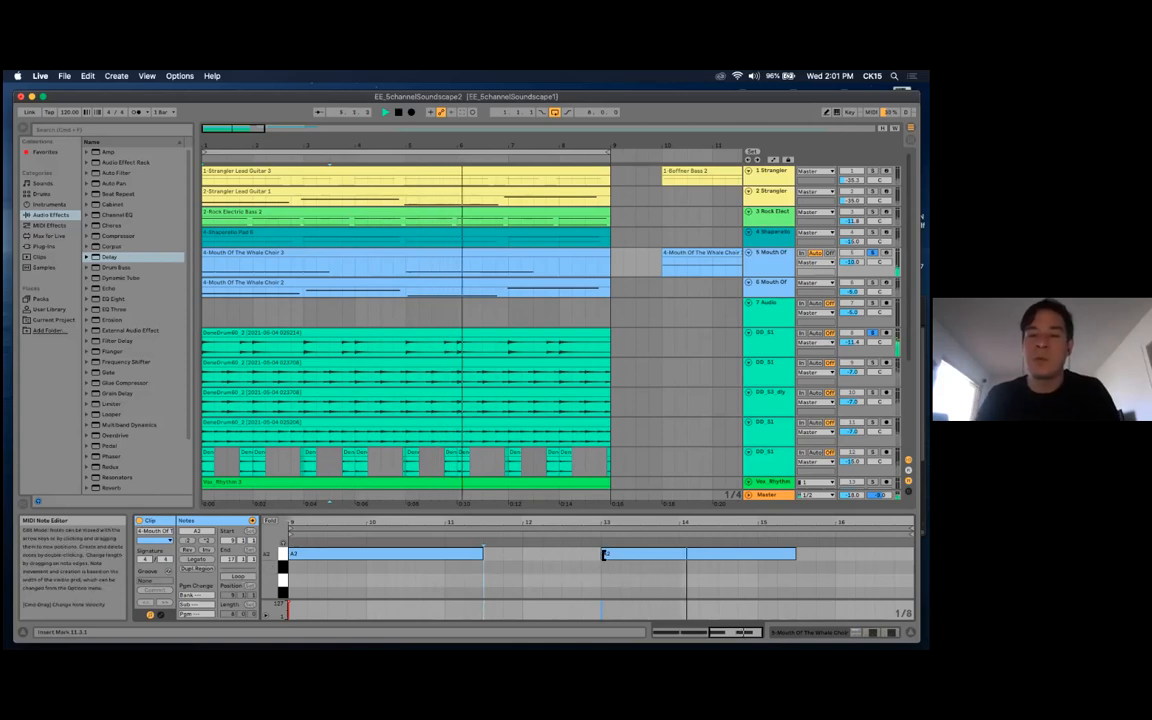
drag(603, 554, 616, 554)
drag(616, 553, 605, 555)
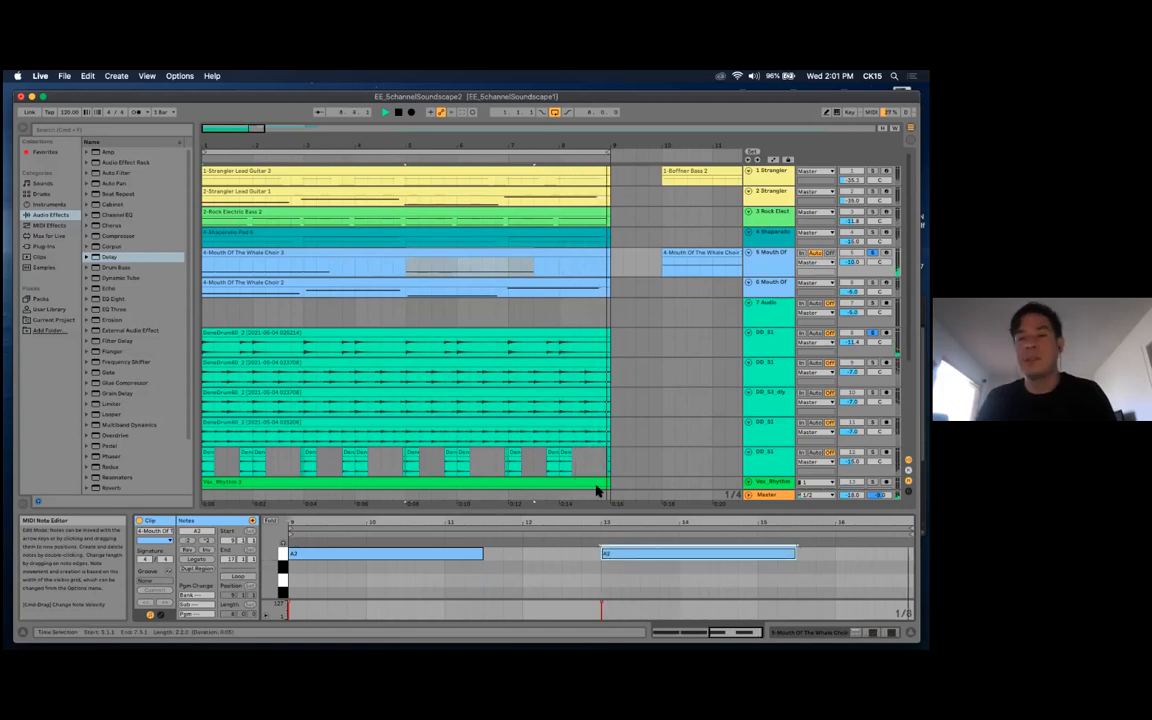
Switch the solos to tracks 4, 9 and 15 (Guitar_Ryth), play that combination, and stop playback
key(space)
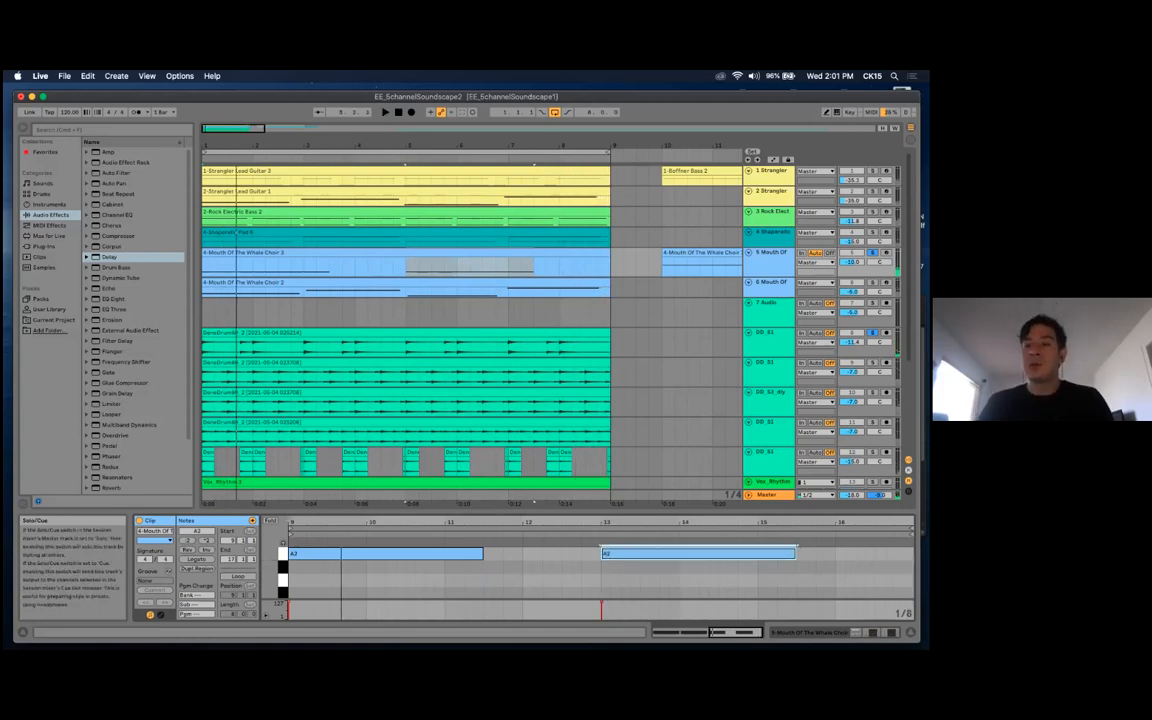
click(872, 332)
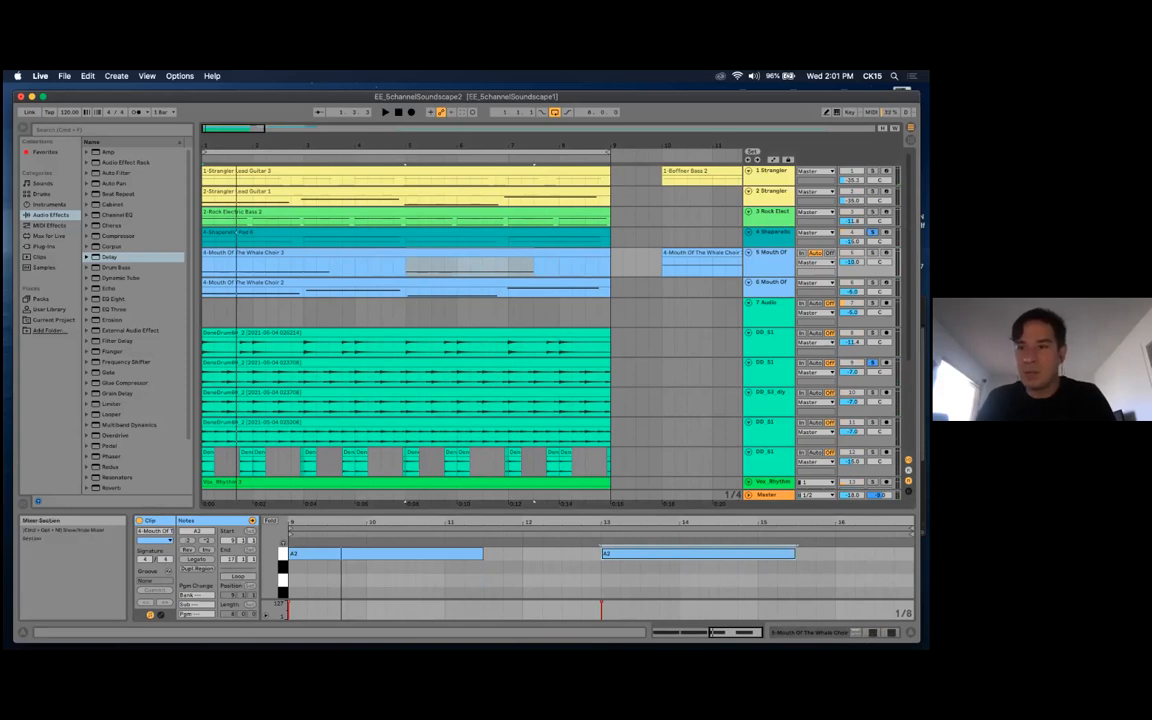
scroll(748, 300, down, 4)
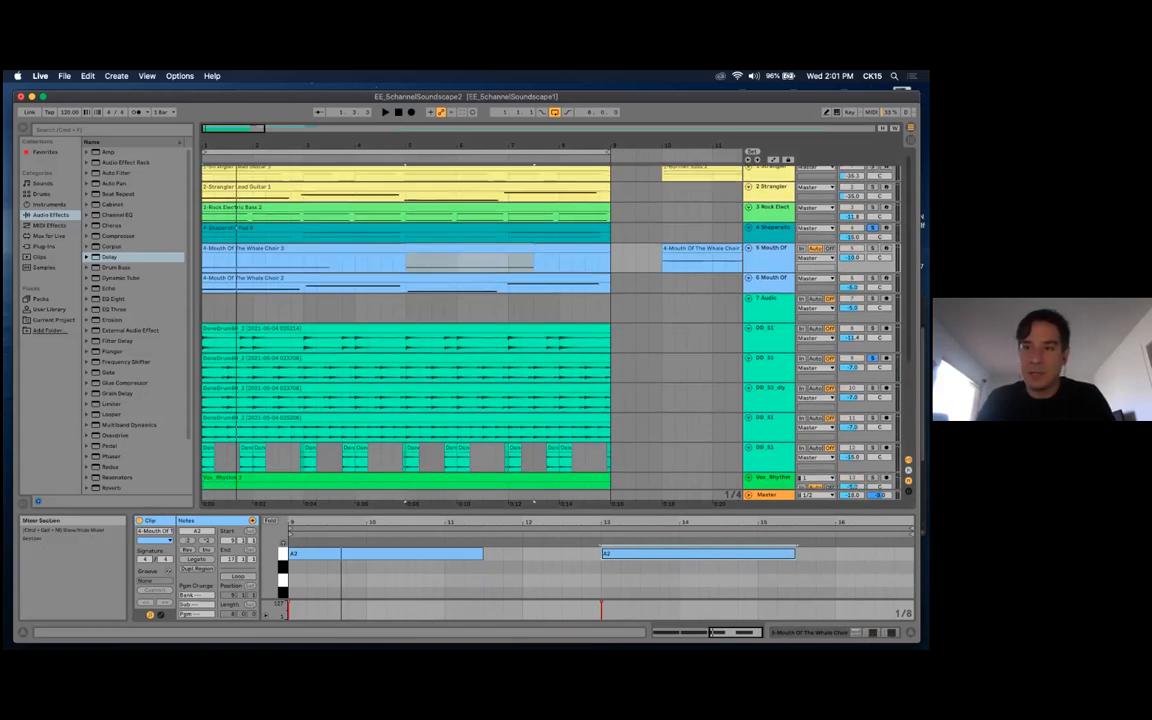
scroll(748, 300, down, 1)
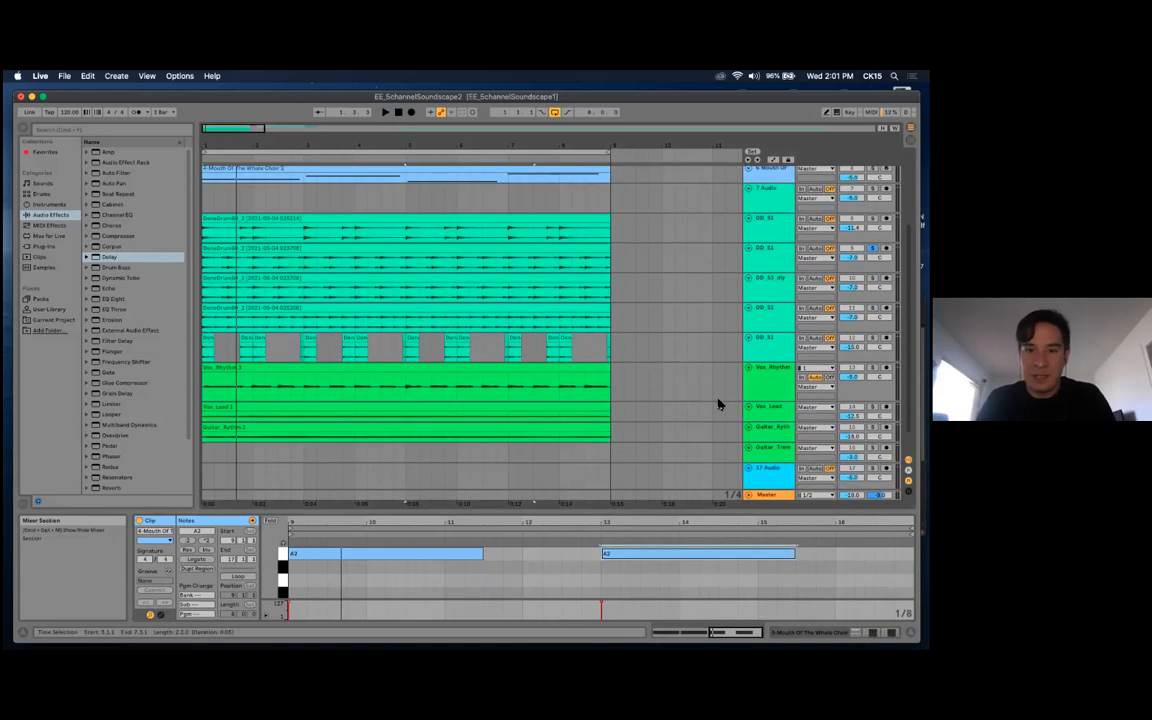
scroll(768, 300, up, 3)
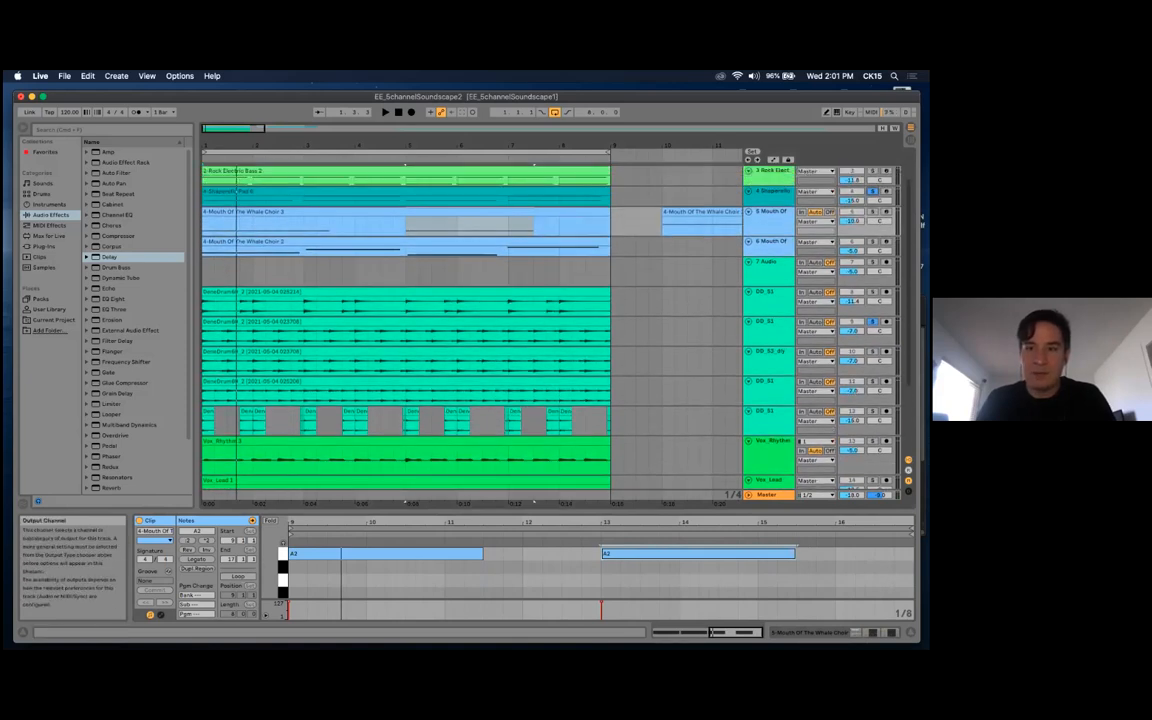
scroll(768, 300, down, 4)
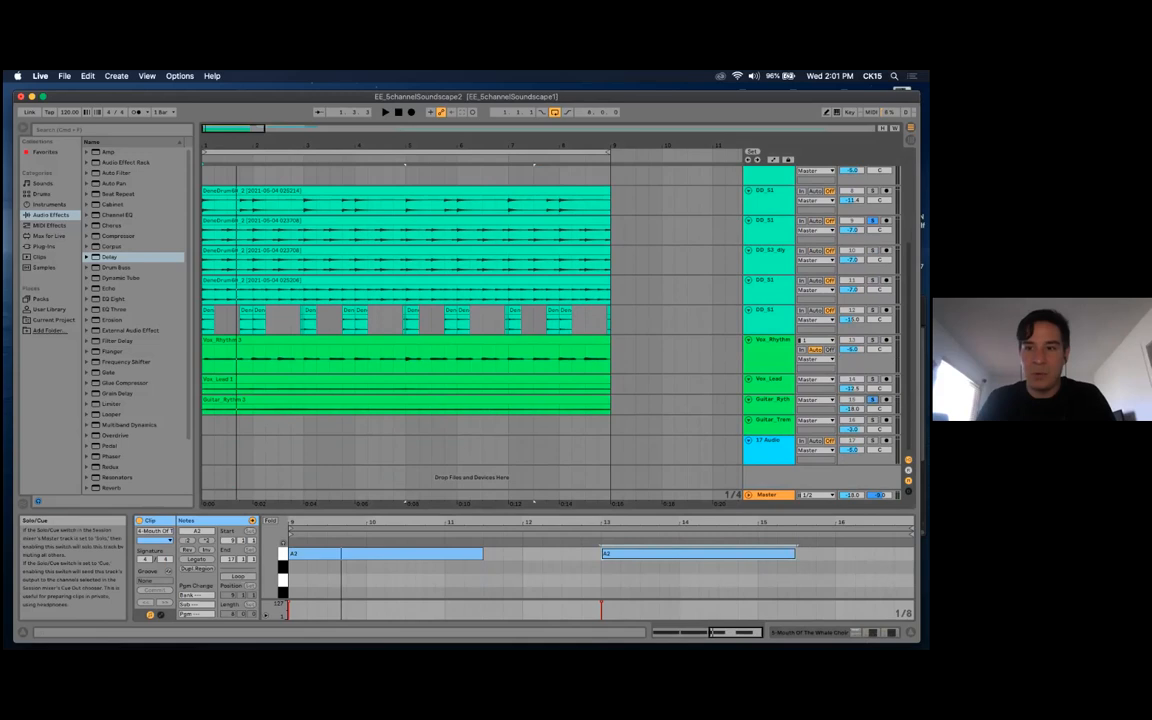
scroll(450, 300, up, 5)
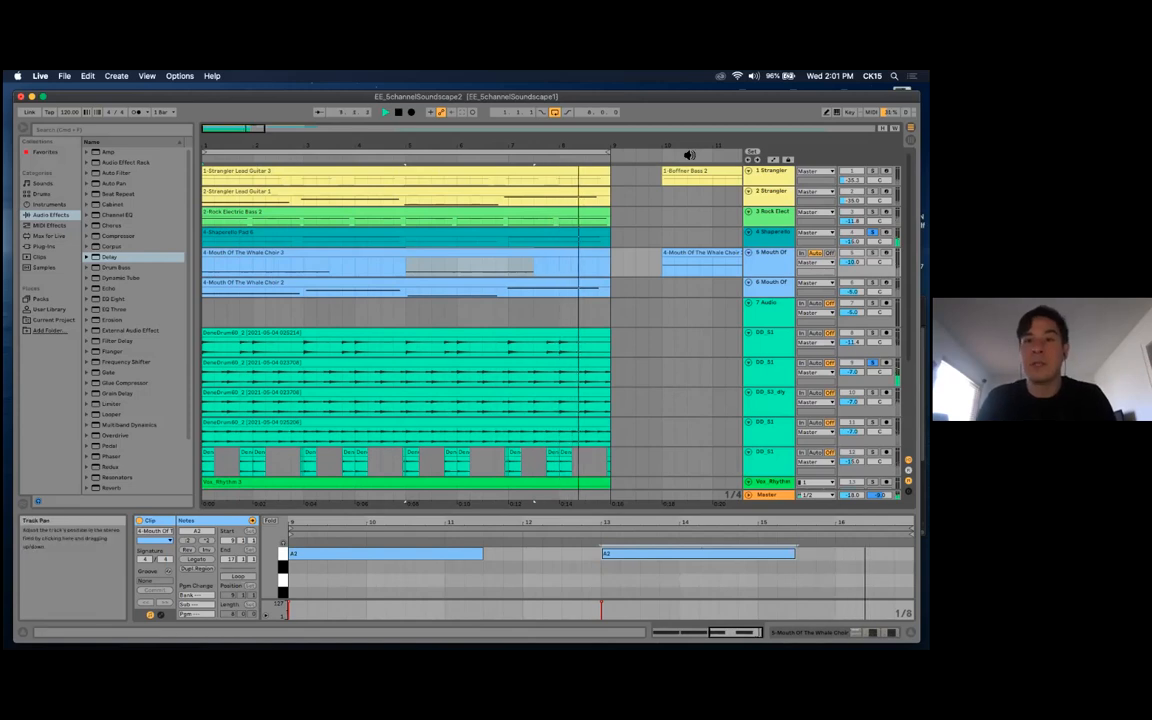
key(space)
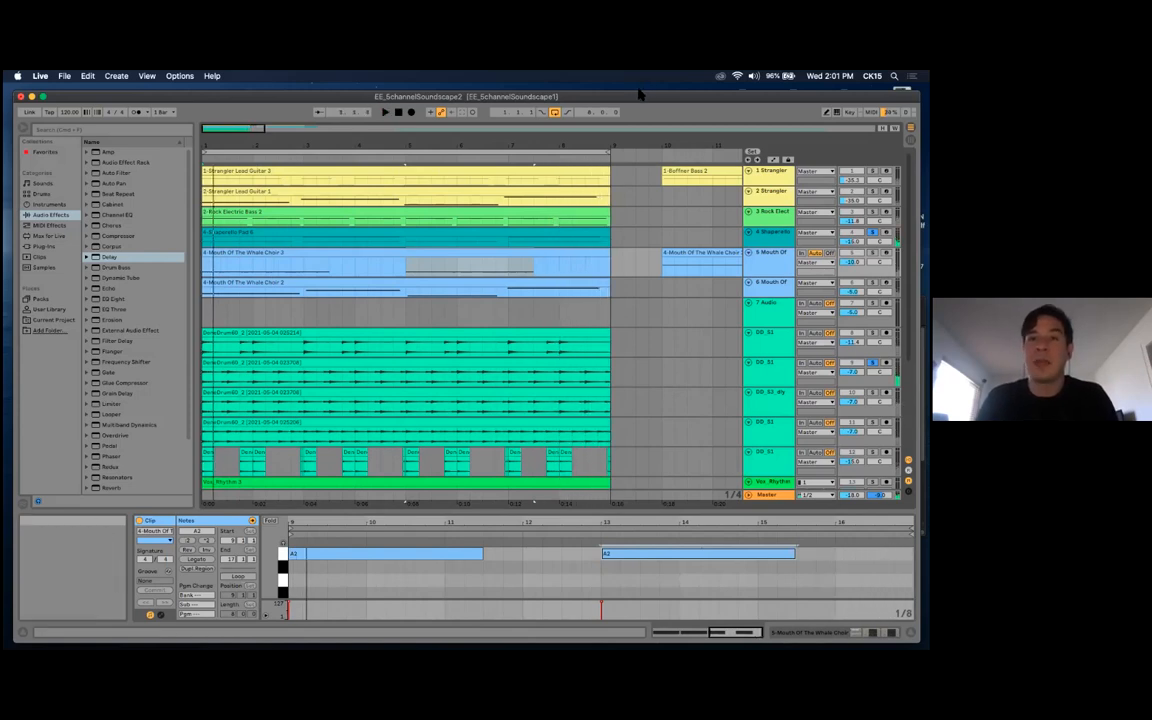
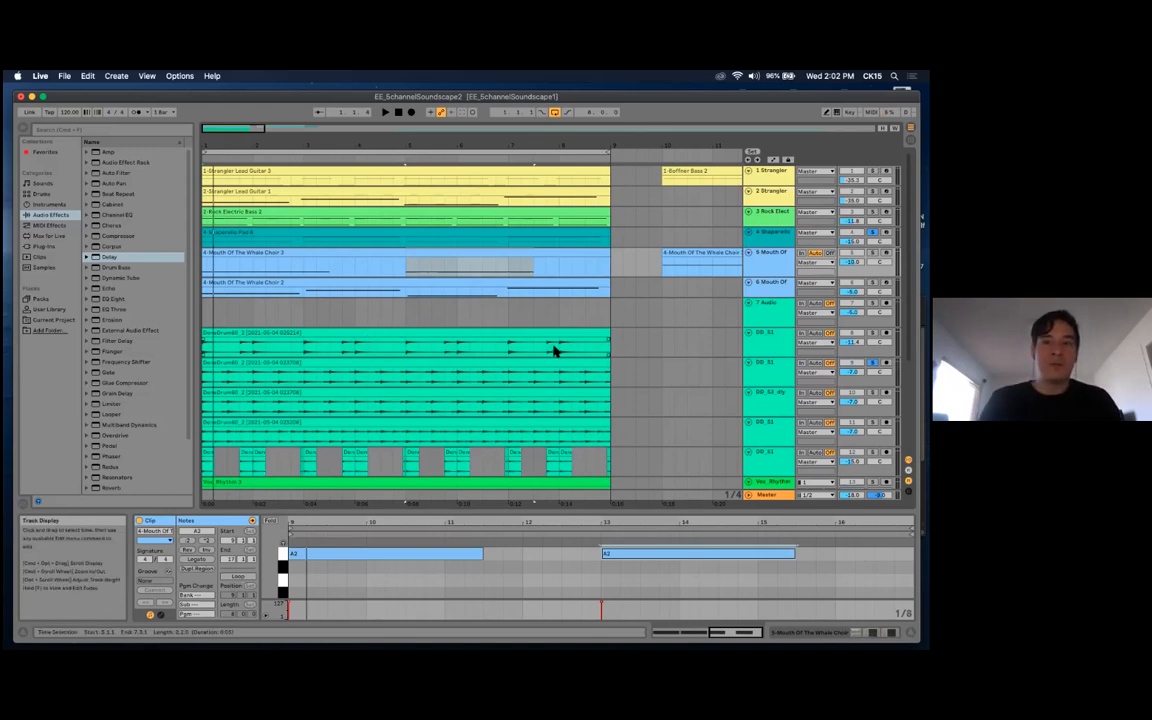
Move the window up slightly, then zoom the timeline in to waveform detail around bar 4 and back out to the full loop
click(620, 315)
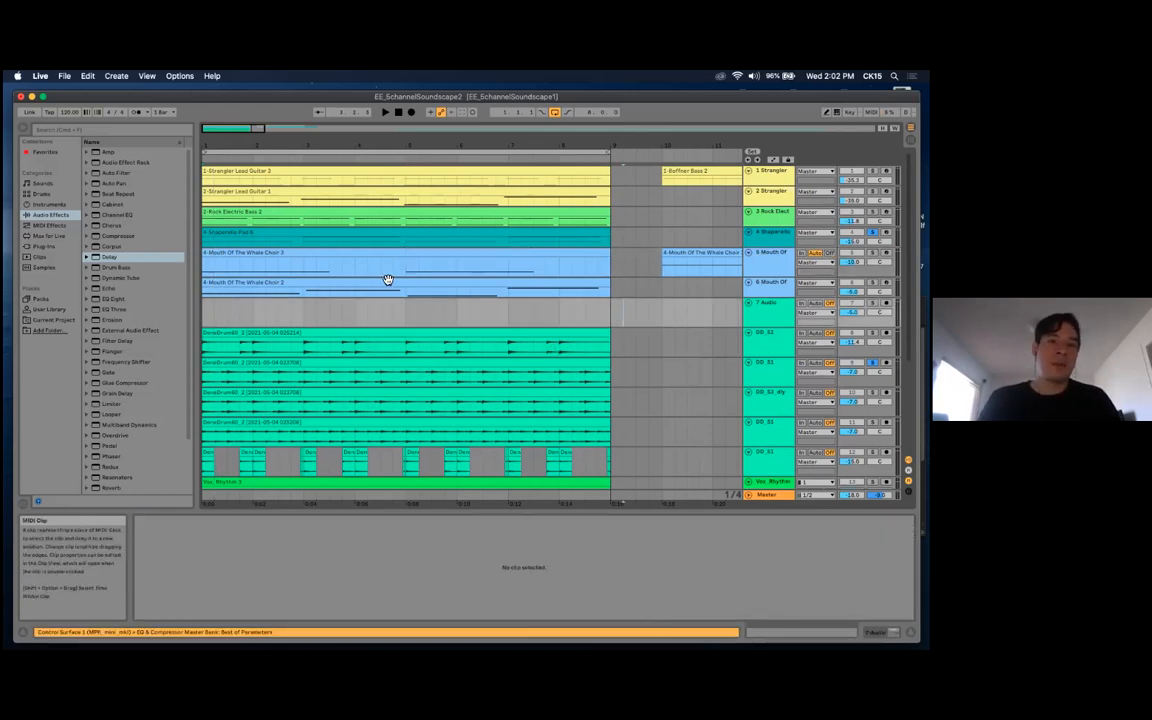
drag(342, 98, 339, 96)
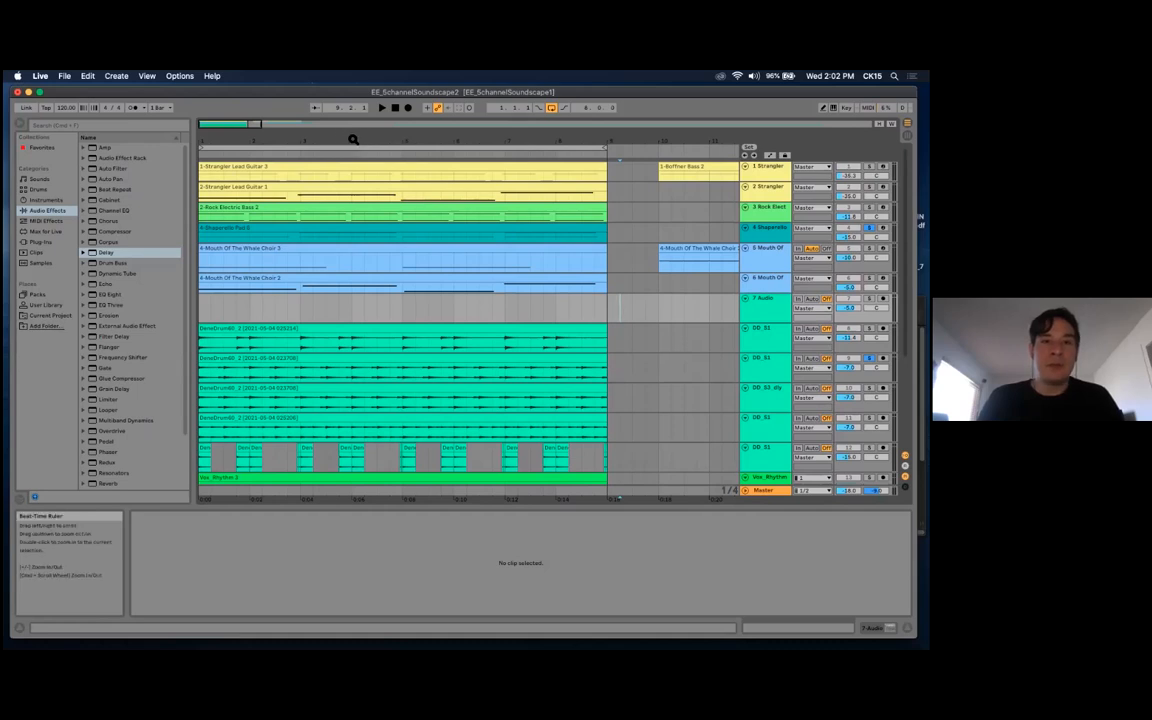
click(342, 137)
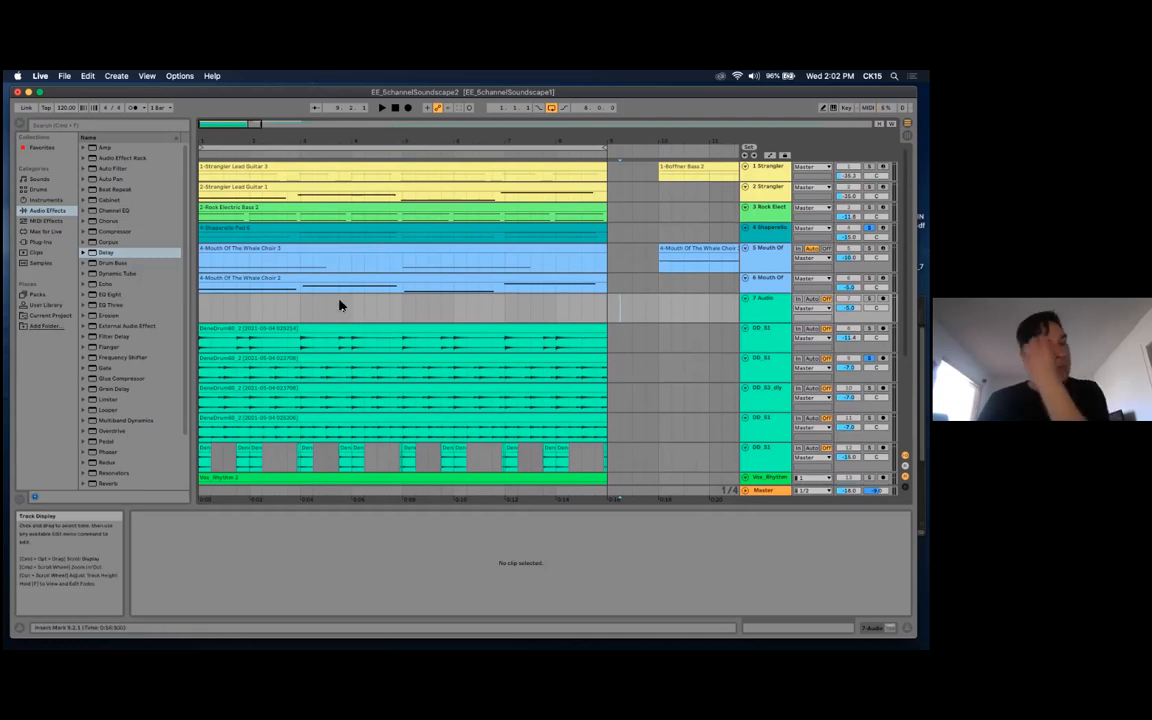
mouse_move(350, 140)
mouse_down()
mouse_move(353, 170)
mouse_move(368, 166)
mouse_move(366, 140)
mouse_up()
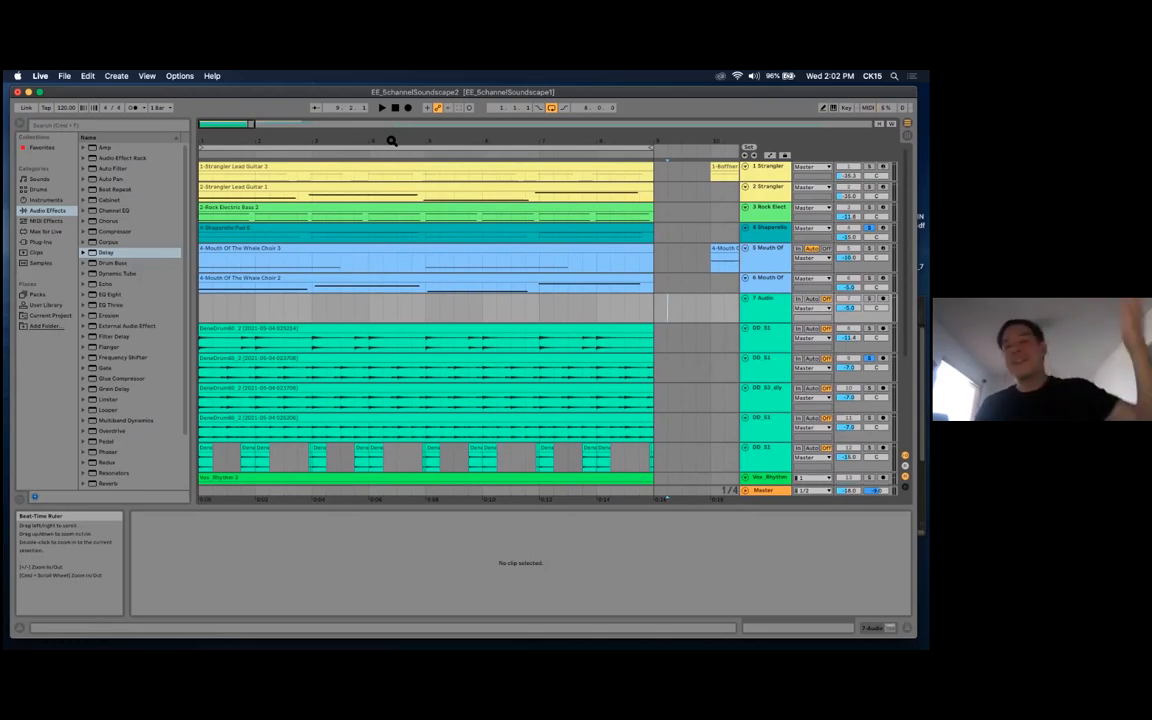
click(345, 283)
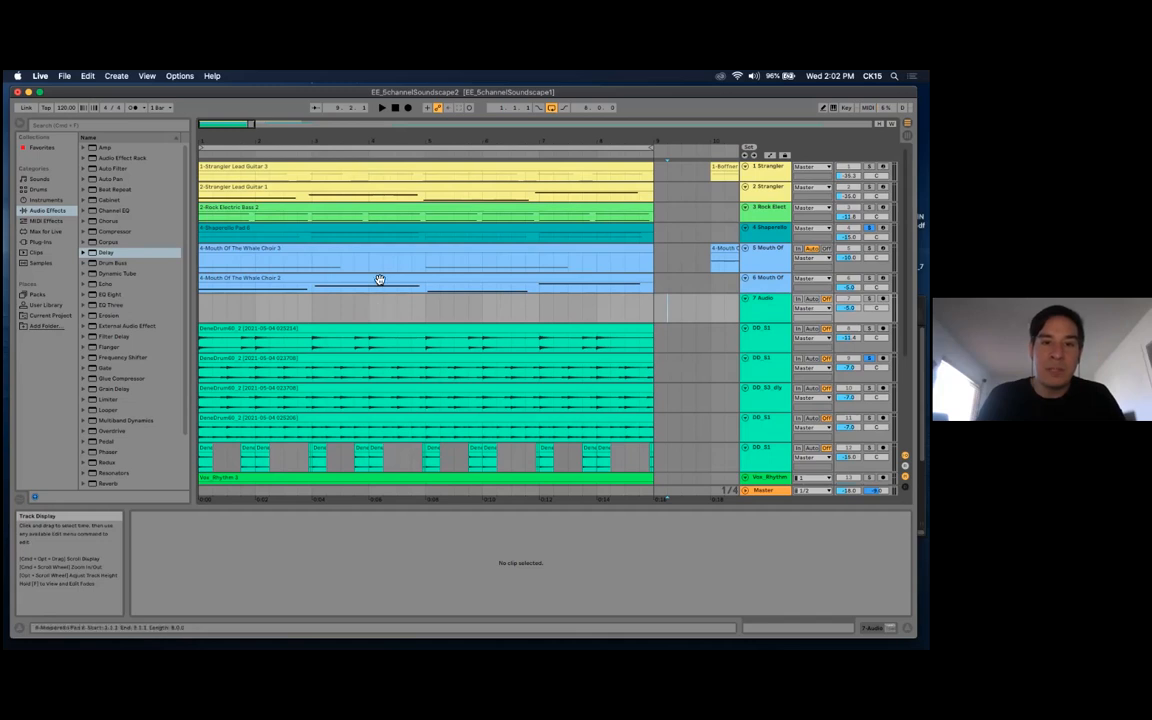
drag(380, 140, 380, 225)
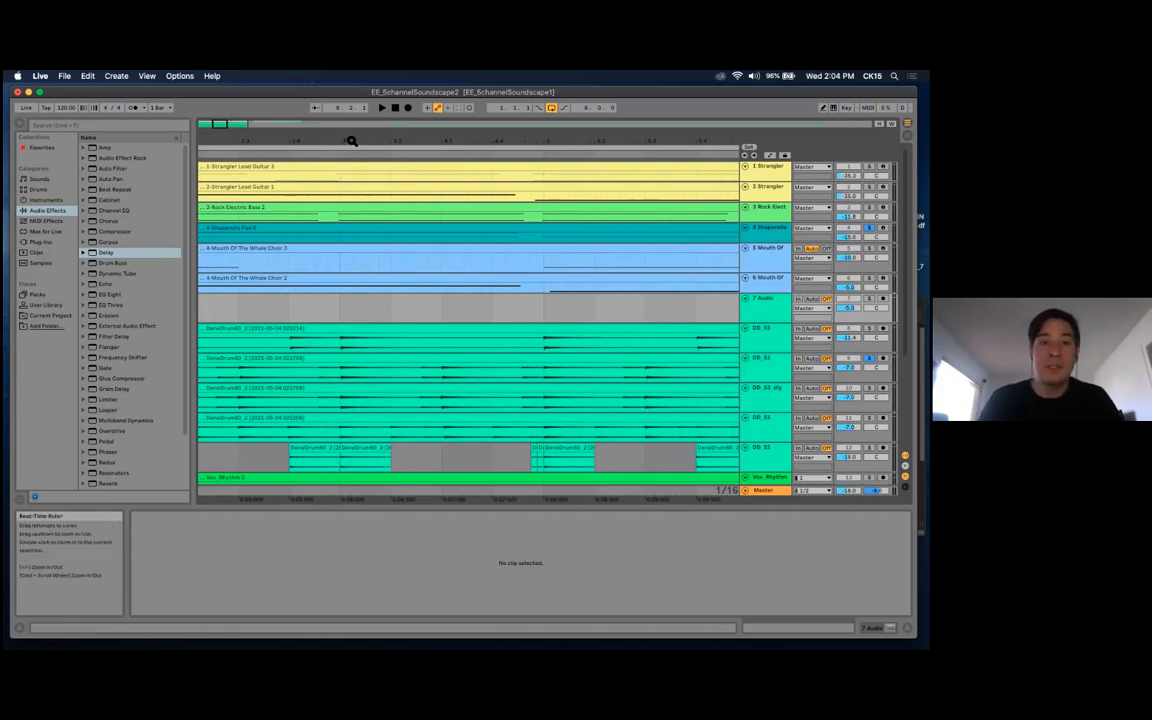
drag(351, 141, 461, 199)
drag(563, 140, 666, 141)
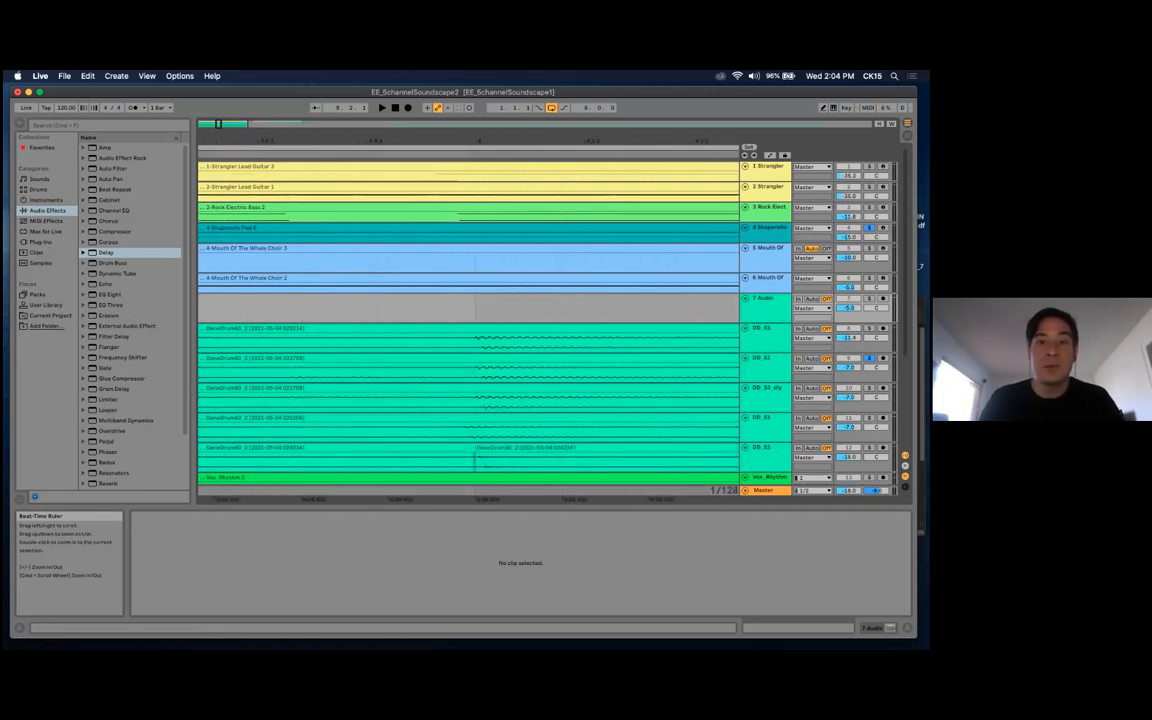
drag(491, 141, 519, 129)
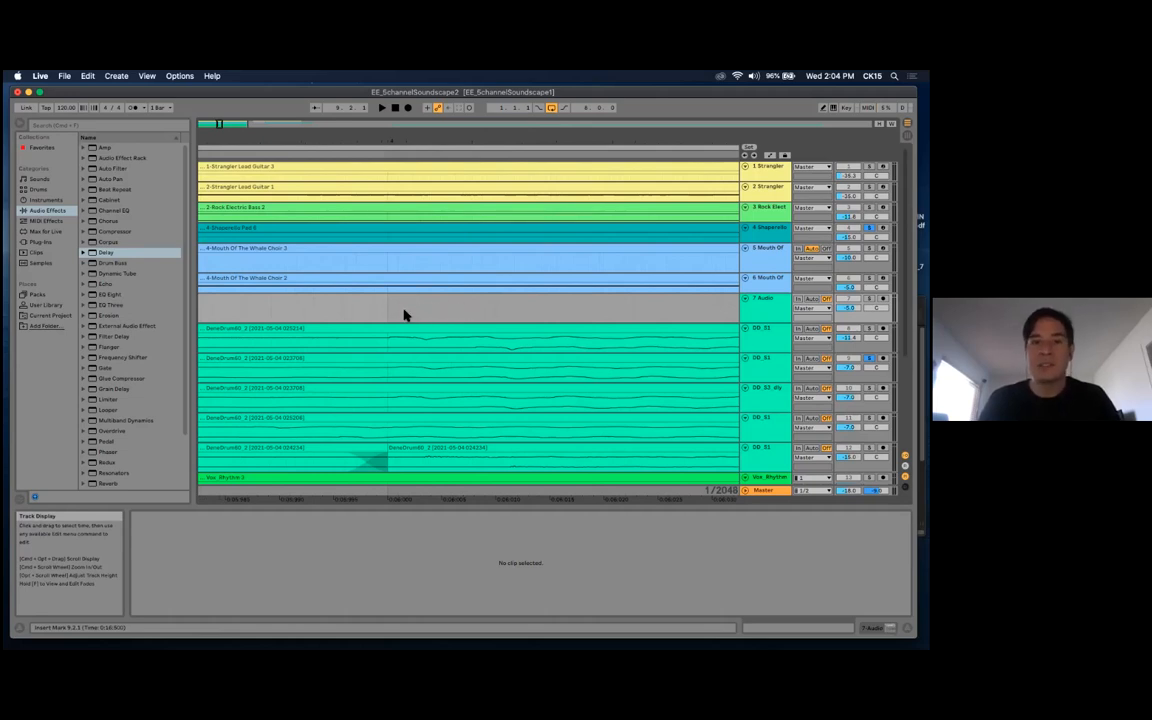
drag(412, 141, 373, 131)
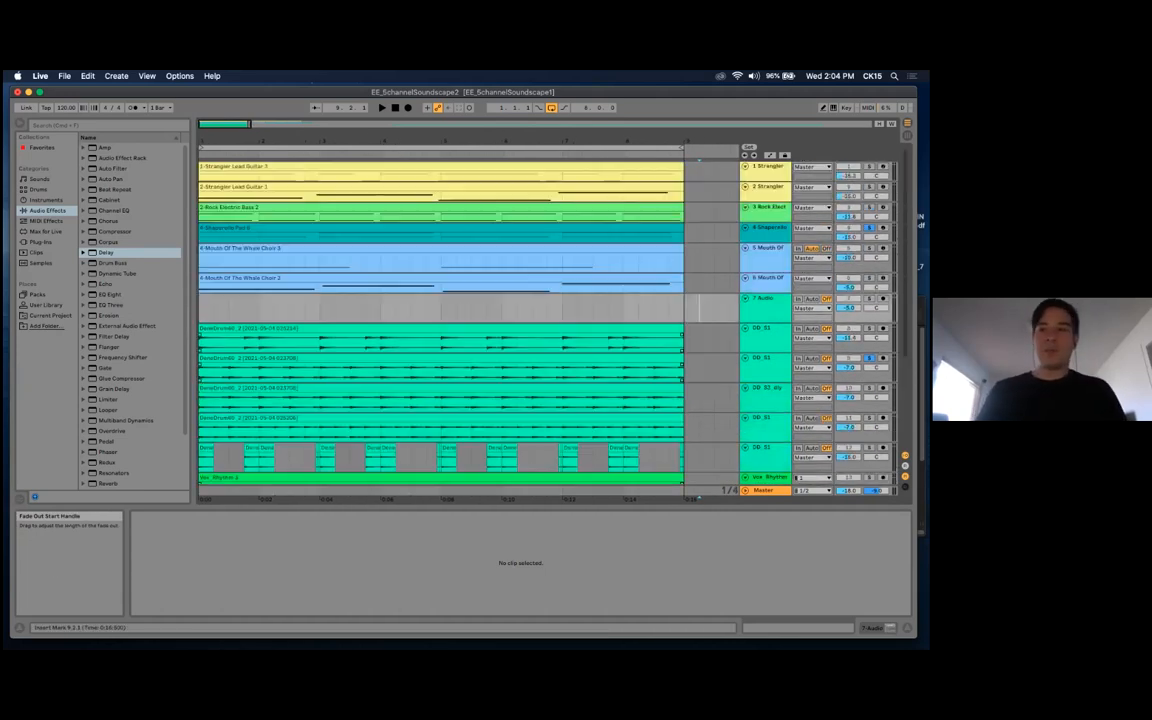
Turn off the track solos and create a new Live Set
click(869, 358)
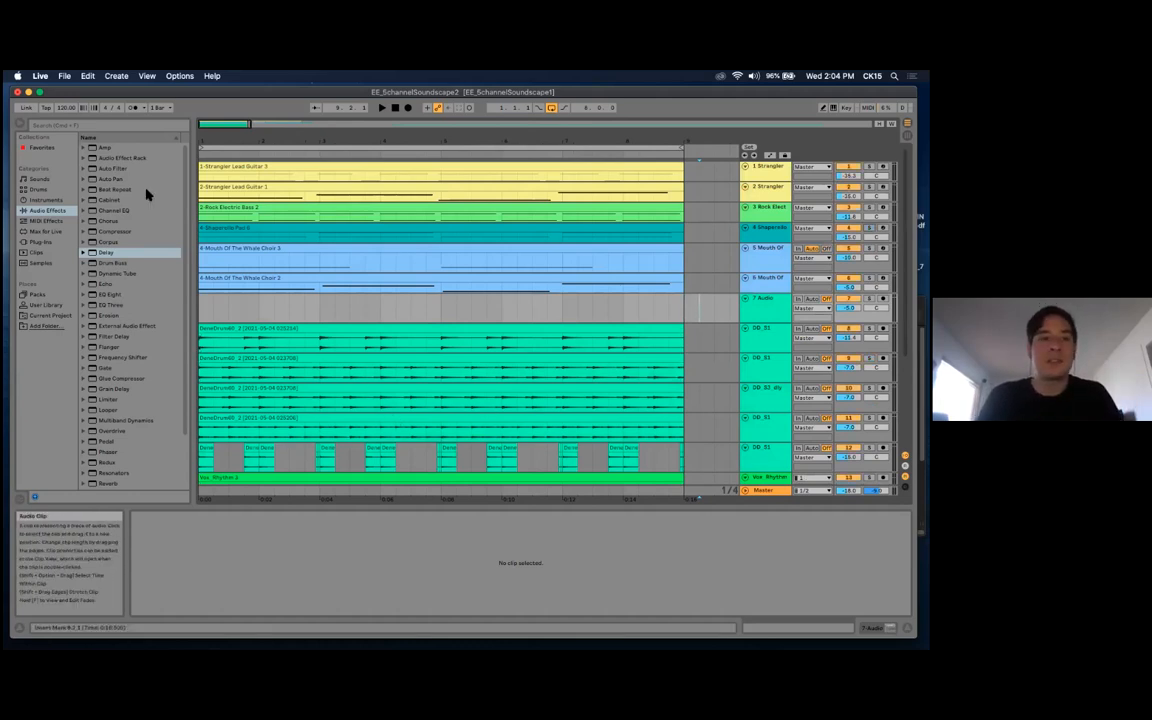
click(64, 77)
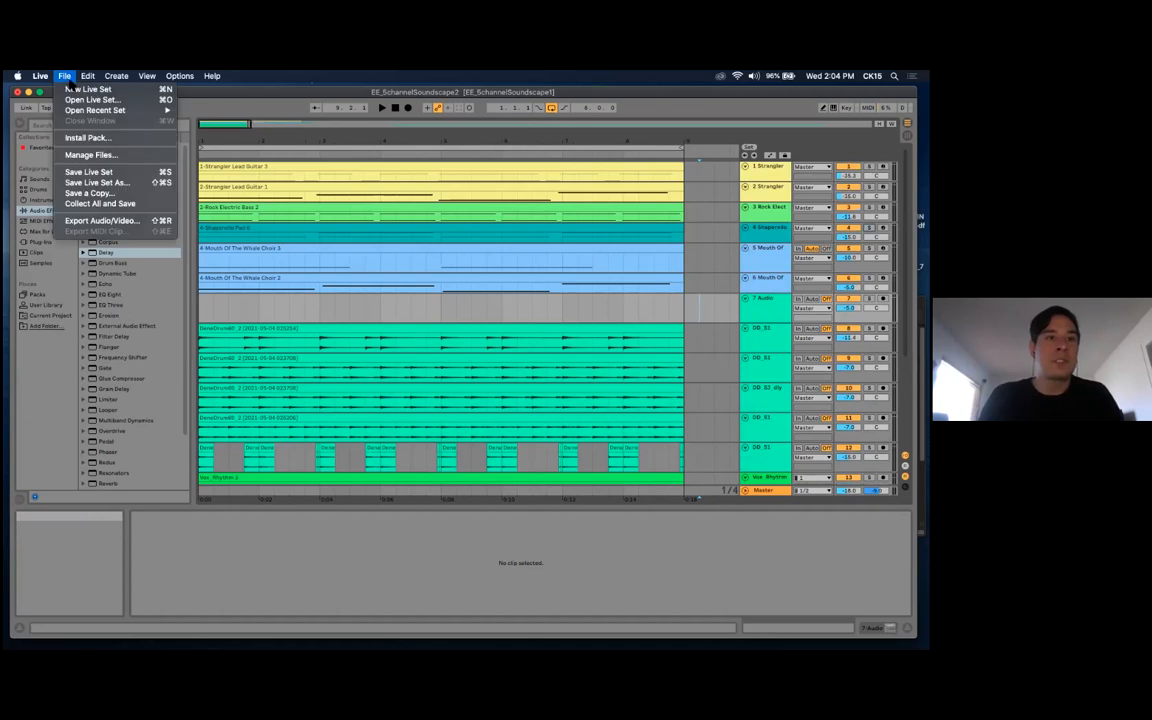
click(76, 92)
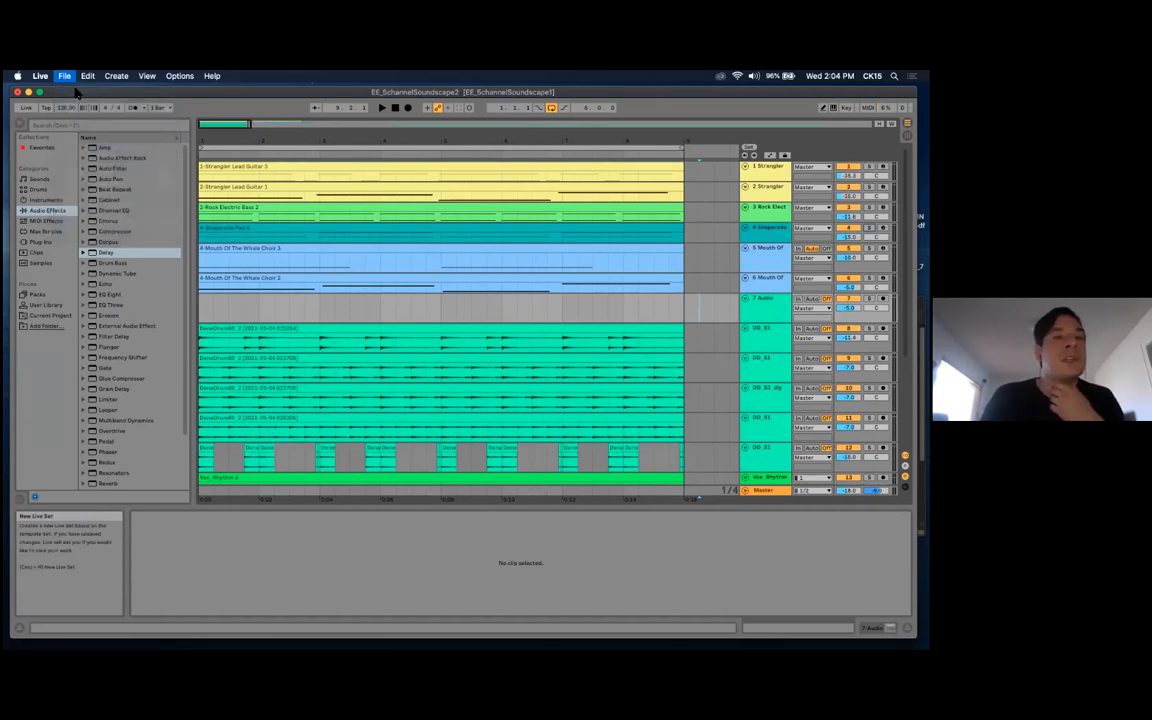
click(380, 388)
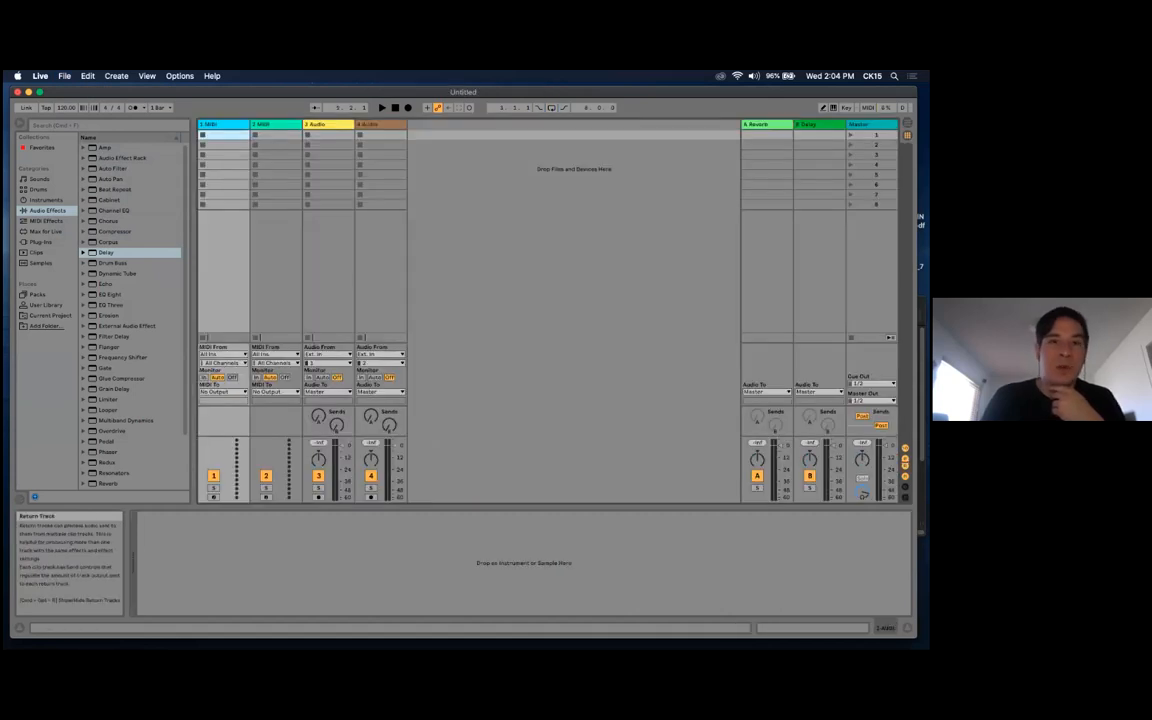
Show the new set in the Arrangement View and reduce the height of the two MIDI tracks
key(Tab)
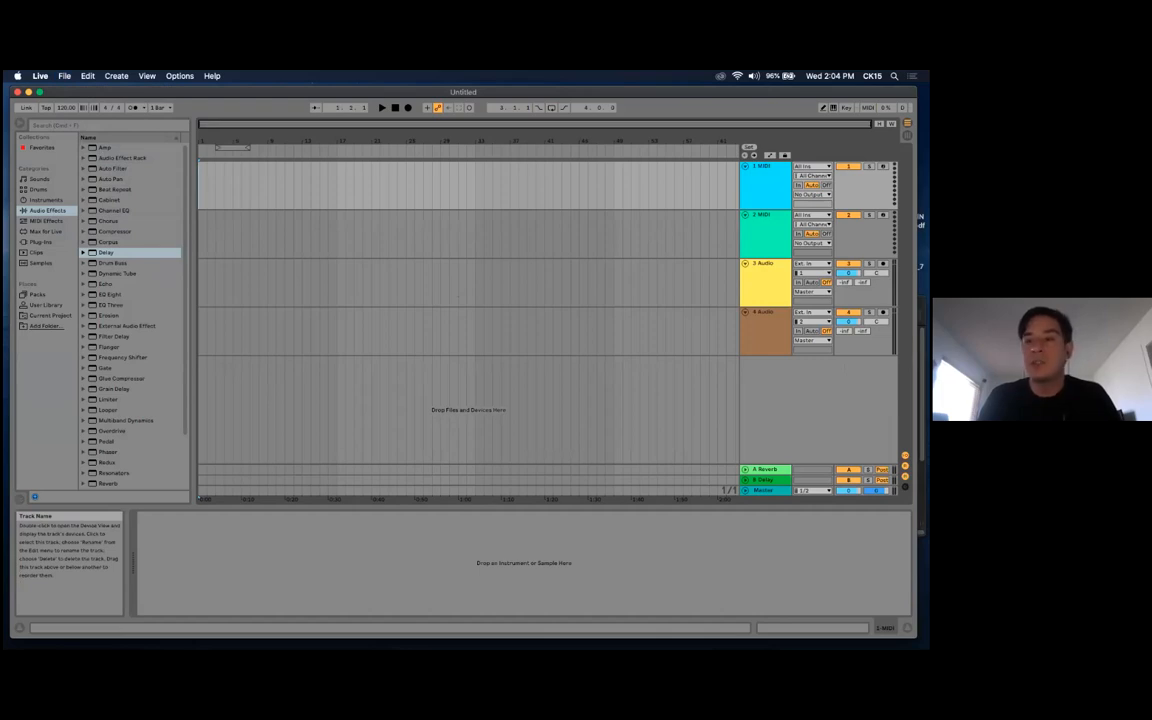
drag(766, 258, 766, 249)
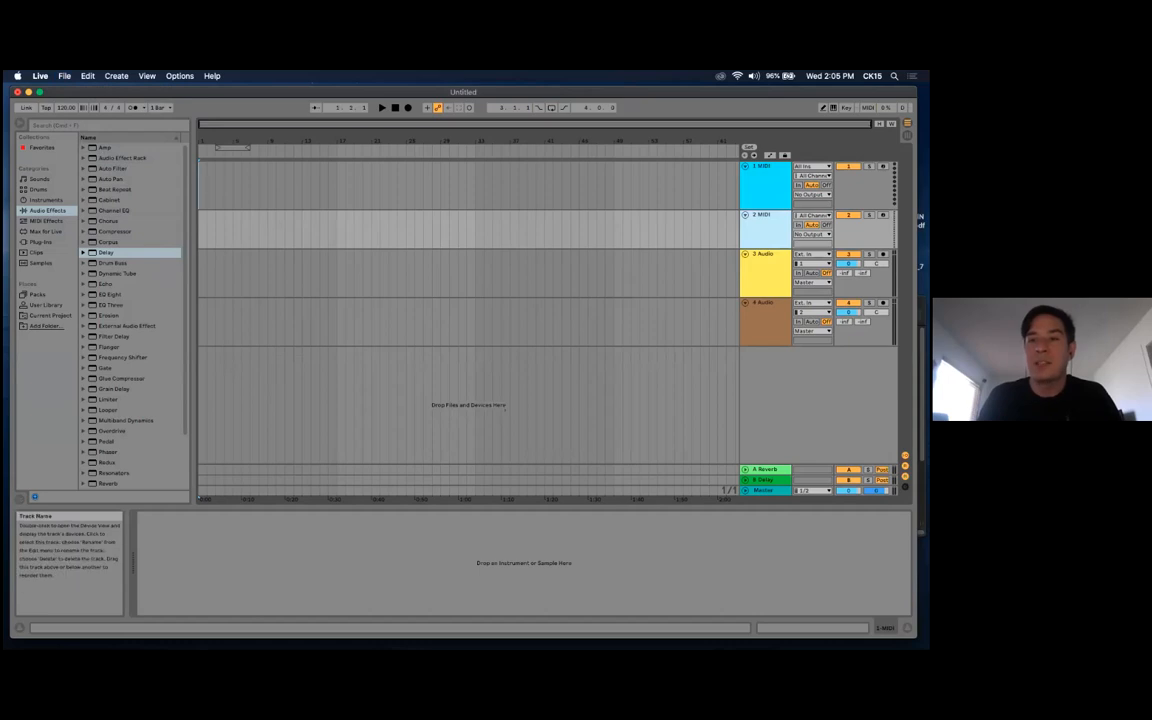
drag(766, 209, 766, 200)
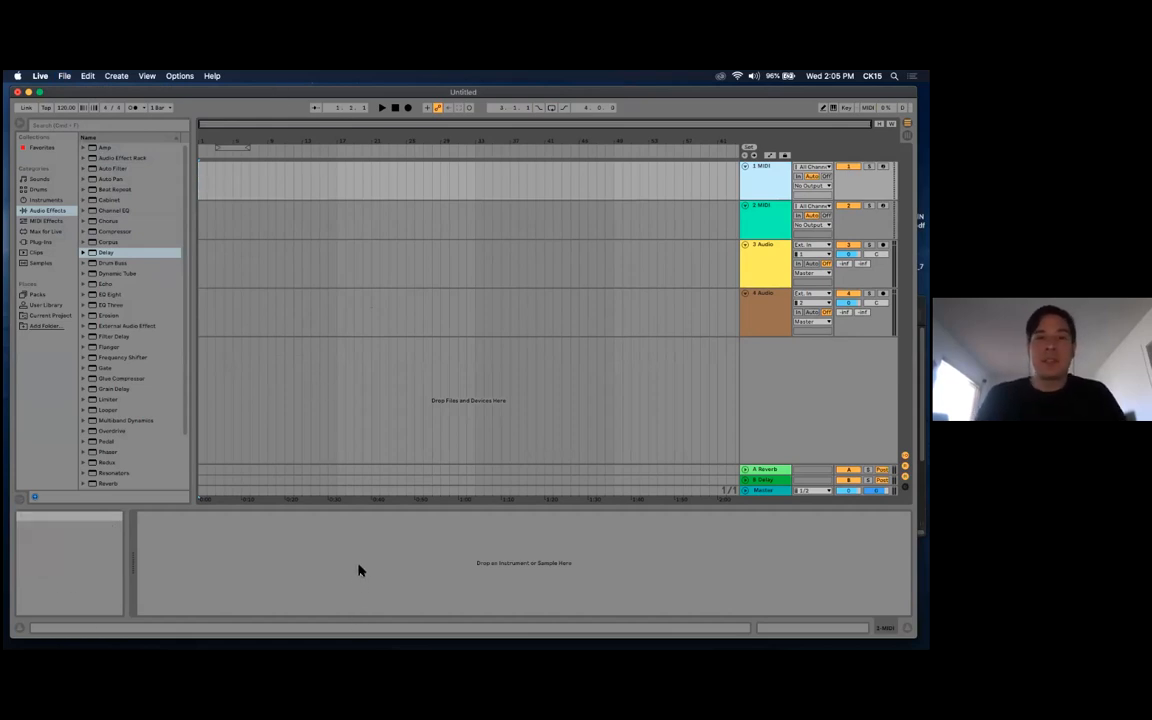
Switch to Finder, open the EE_DryExports folder on the Desktop, and move its window down to uncover the audio tracks
mouse_move(394, 643)
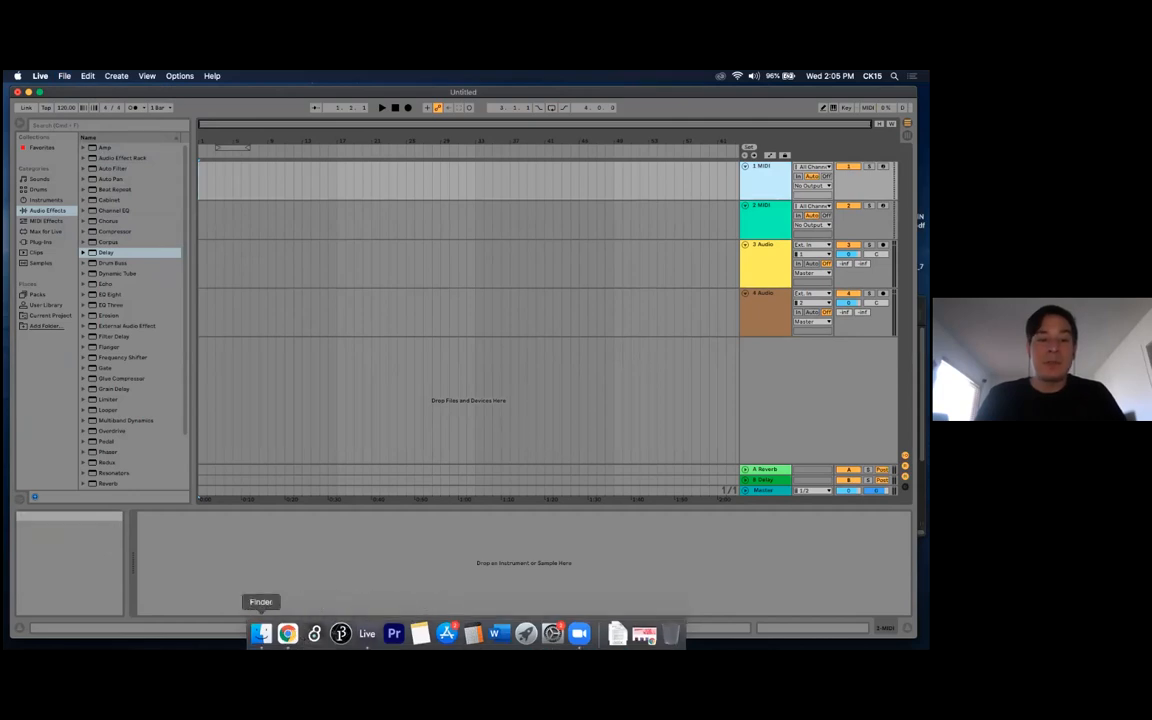
click(260, 632)
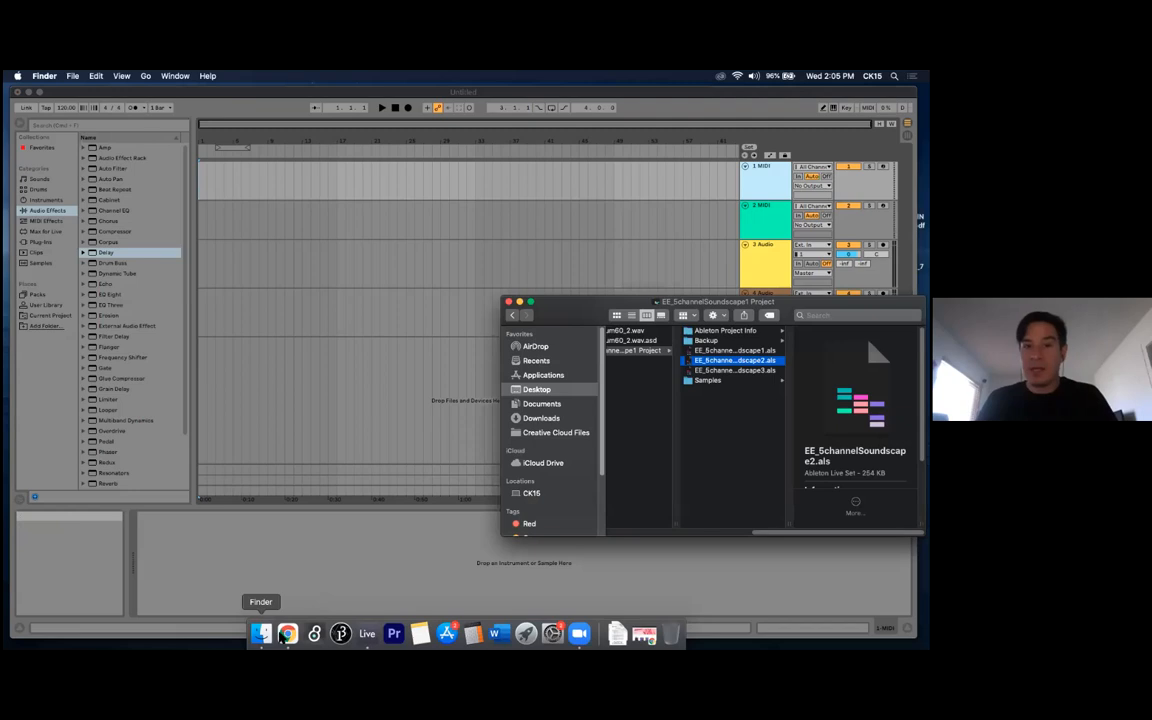
key(Left)
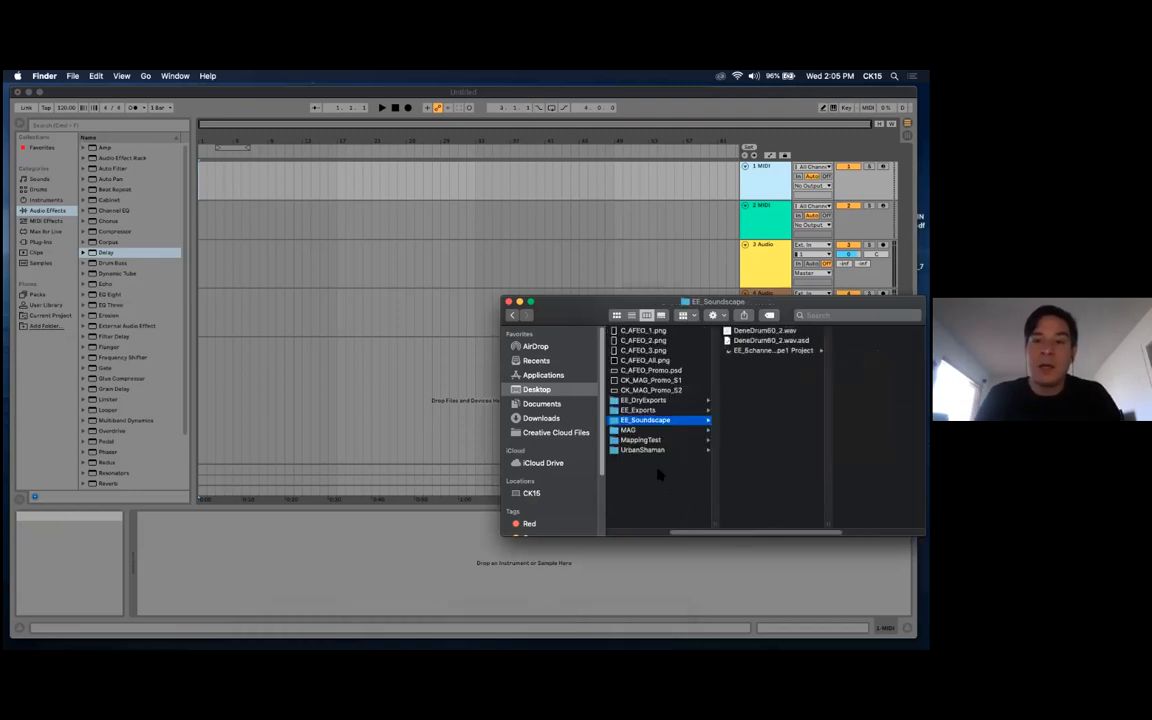
click(645, 401)
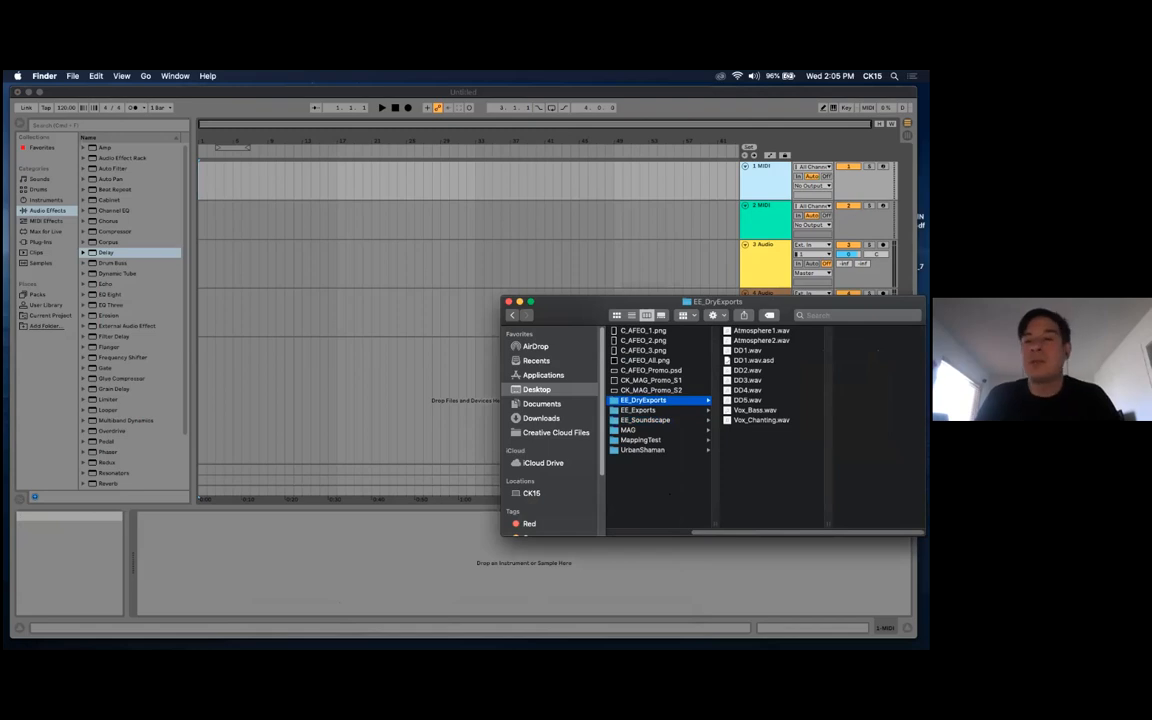
drag(640, 302, 639, 374)
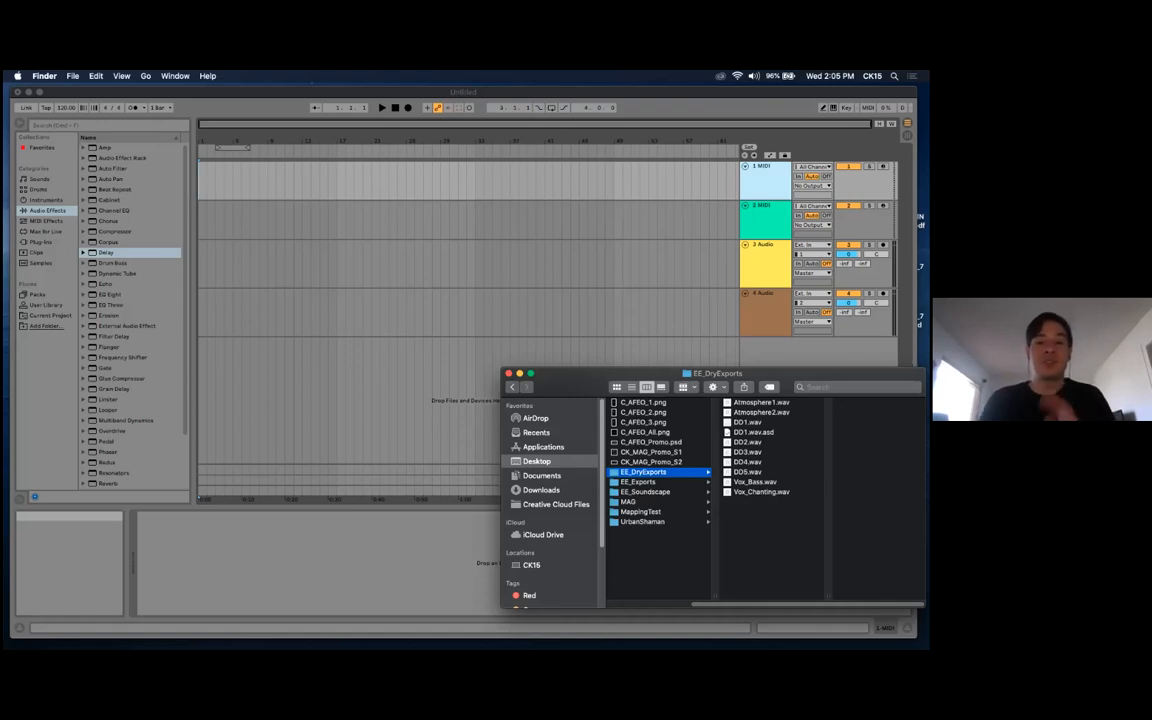
Place DD1.wav from the EE_DryExports folder on track 3 and DD2.wav on track 4, both starting at bar 1
click(745, 422)
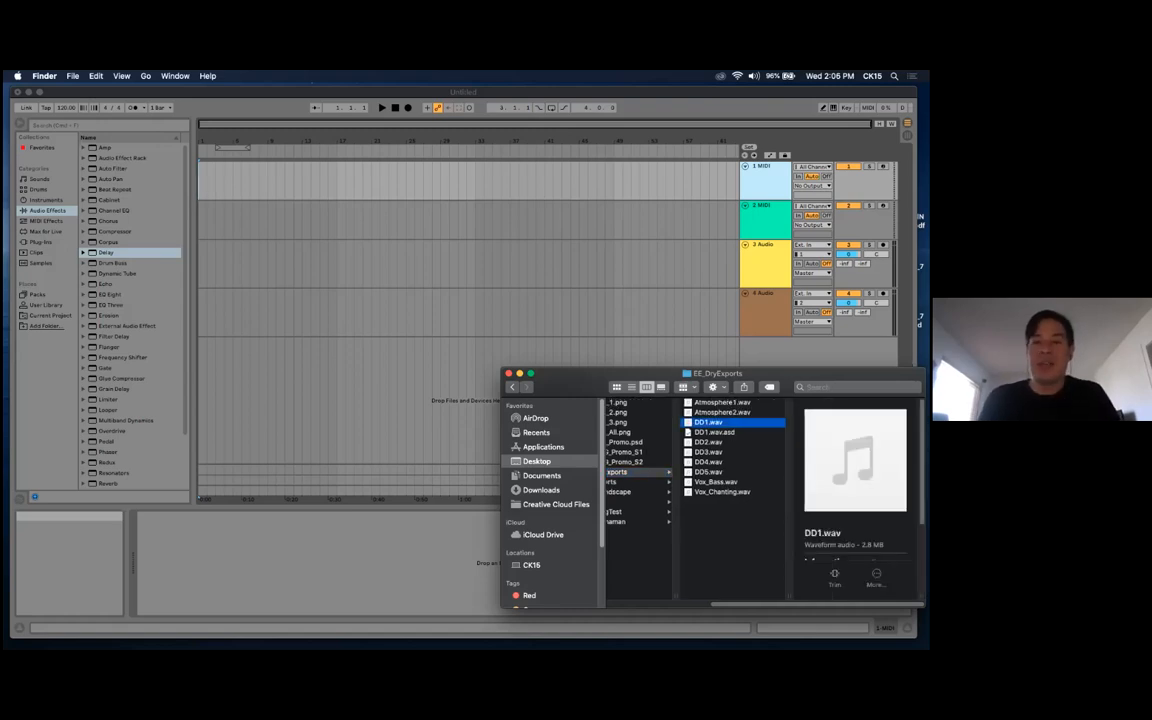
drag(708, 422, 203, 263)
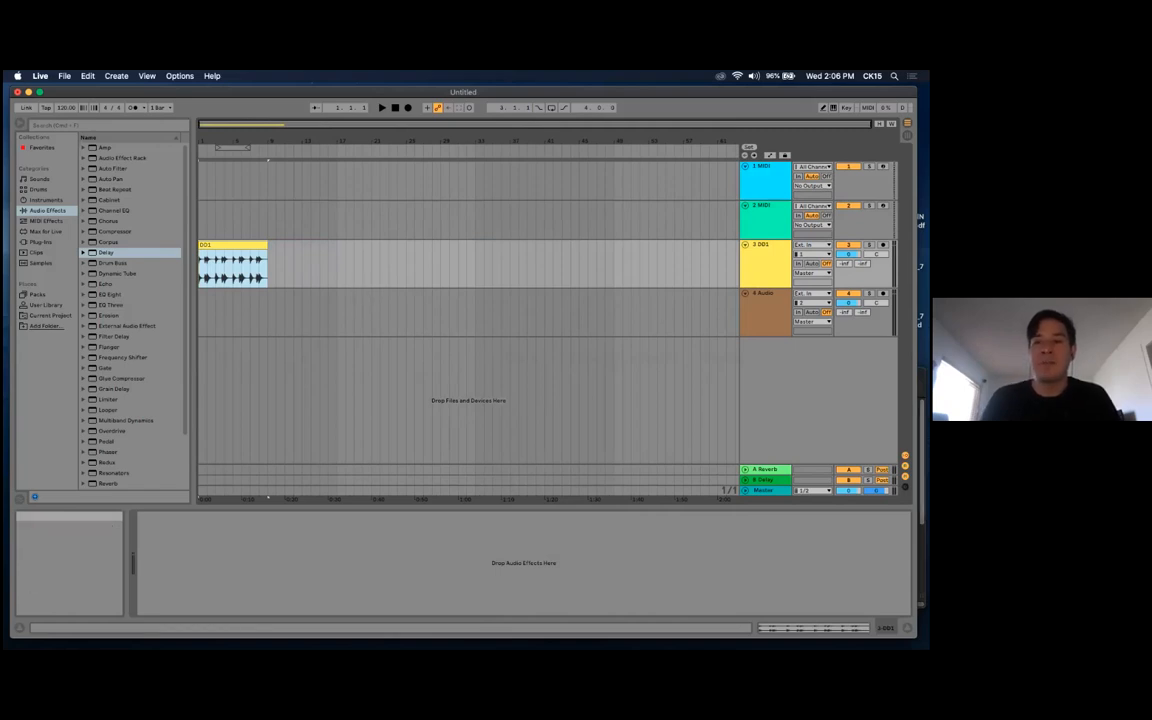
click(921, 450)
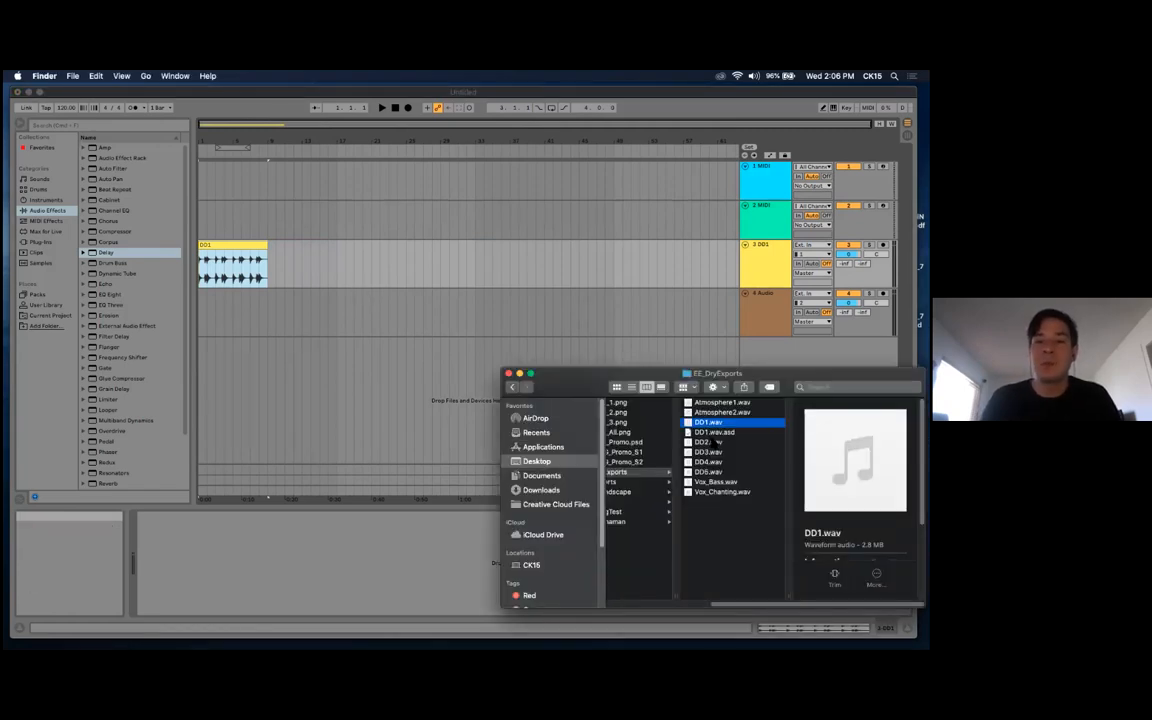
drag(710, 442, 206, 320)
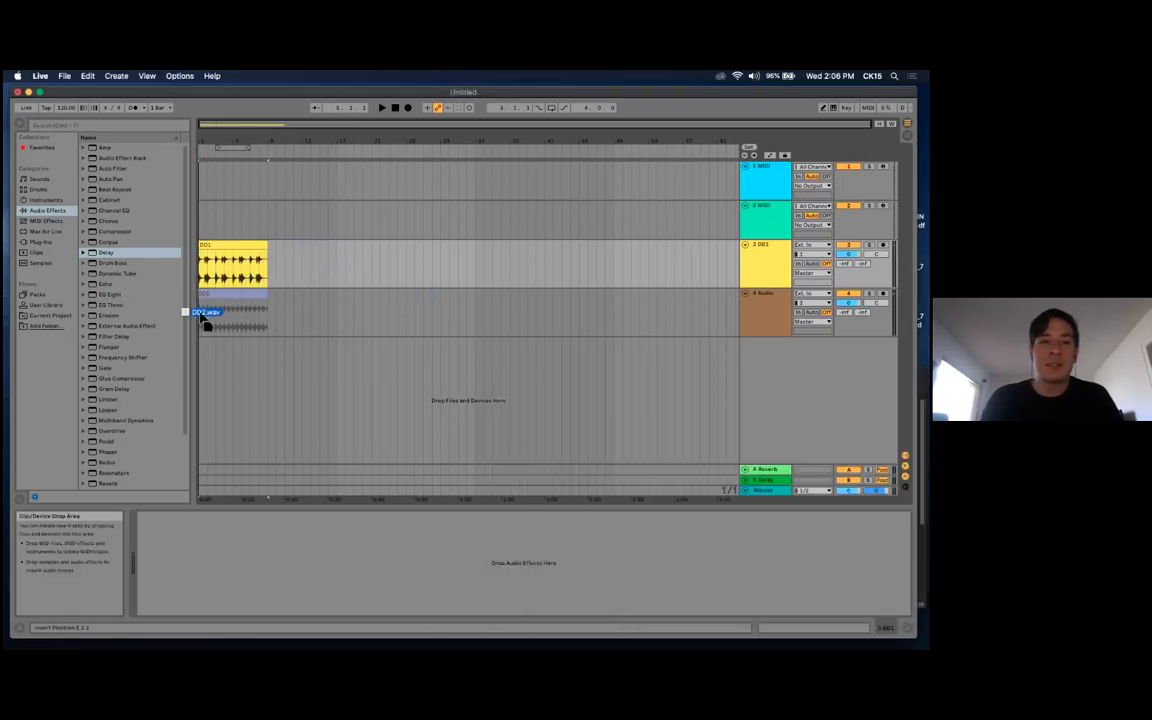
drag(250, 138, 401, 159)
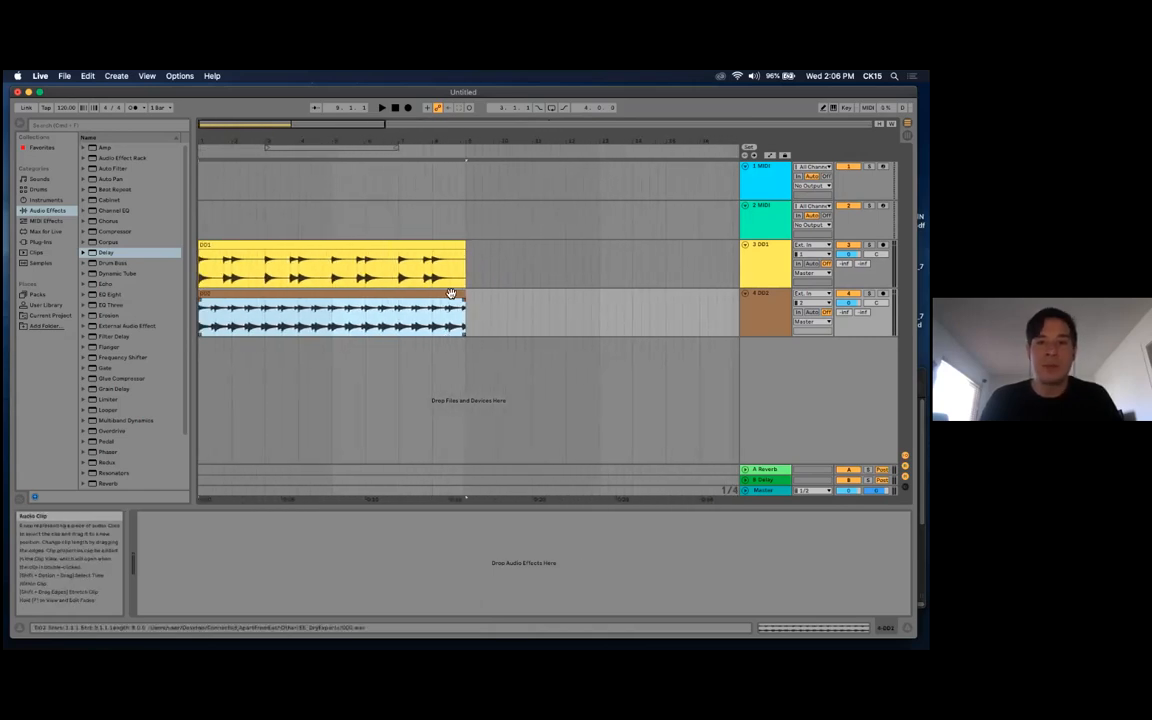
Add DD4.wav from Finder as a new audio track below DD2, starting at bar 1
click(921, 490)
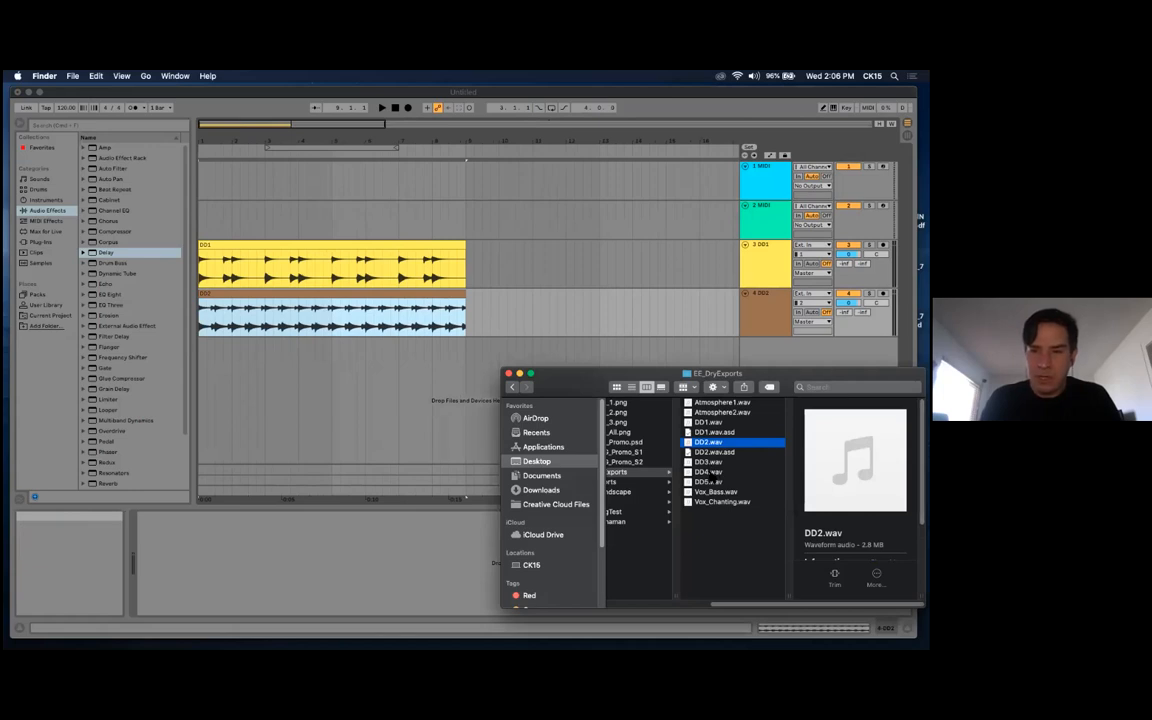
click(709, 472)
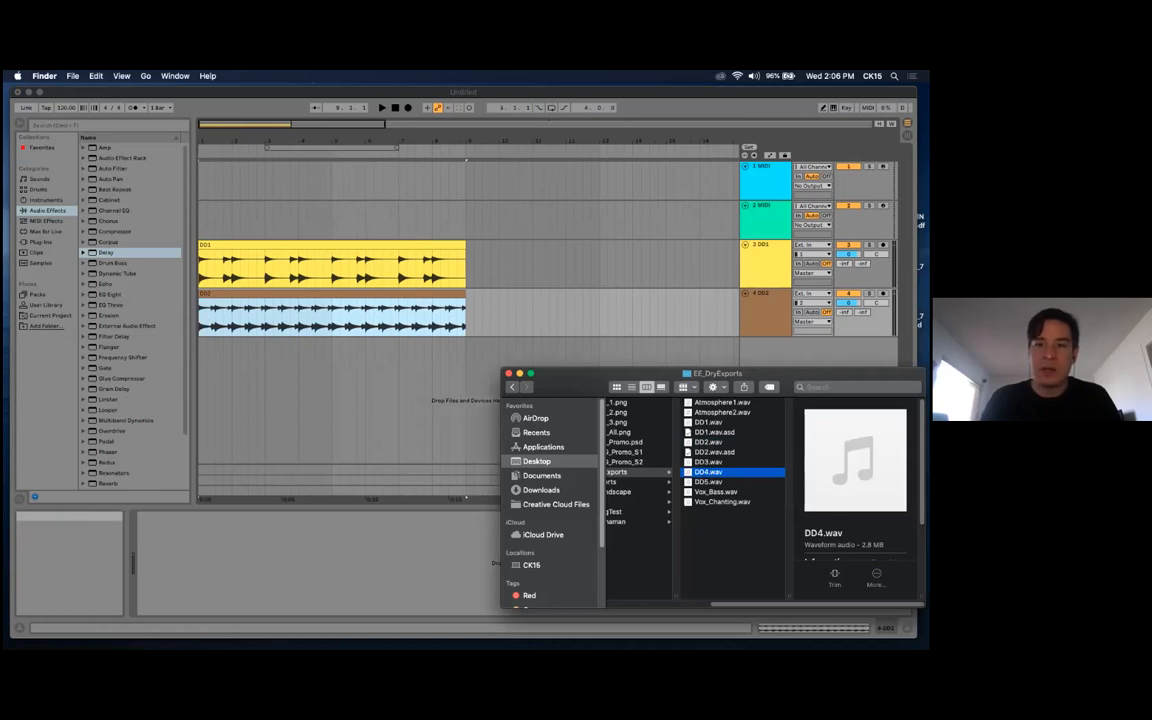
mouse_move(708, 471)
mouse_down()
mouse_move(199, 374)
mouse_move(676, 334)
mouse_move(594, 391)
mouse_move(205, 366)
mouse_up()
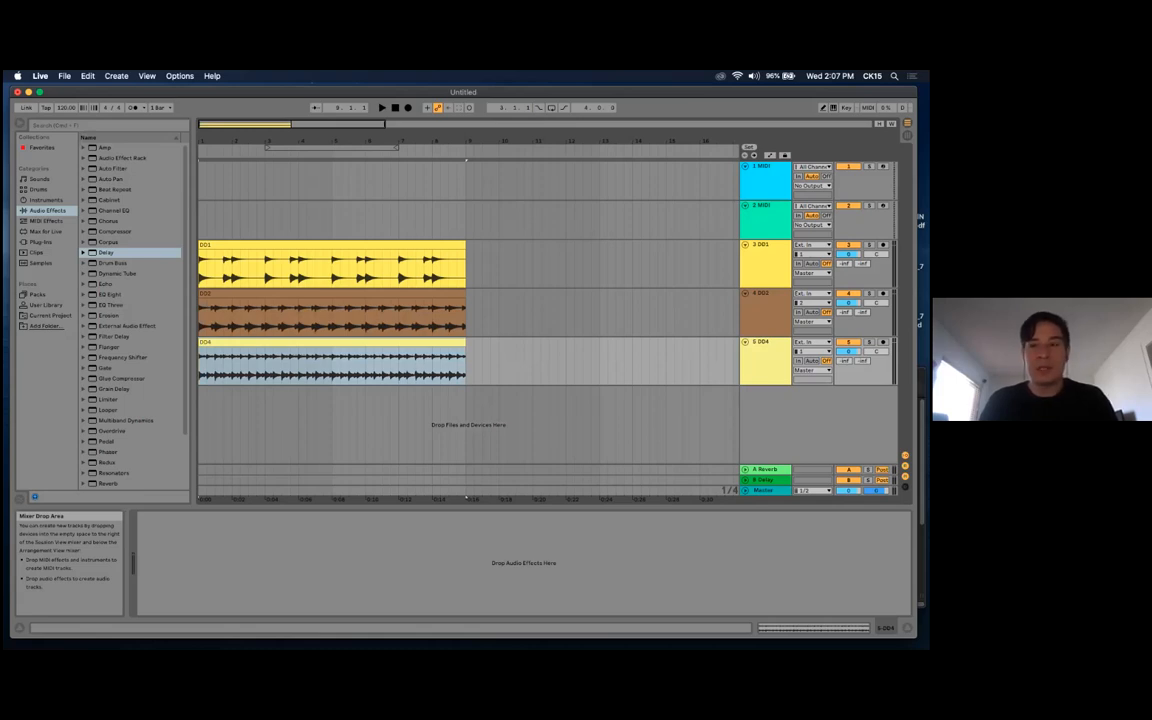
Insert and delete an empty audio track, do the same with a MIDI track, and show the corresponding insert commands
key(super+t)
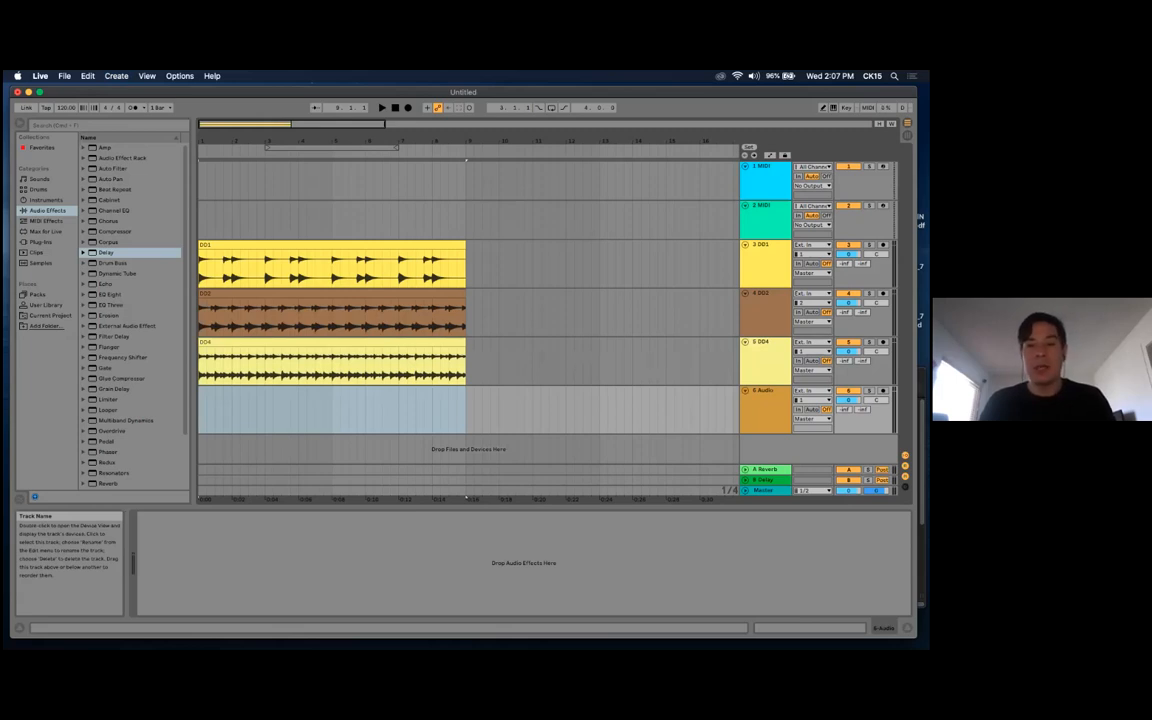
key(Delete)
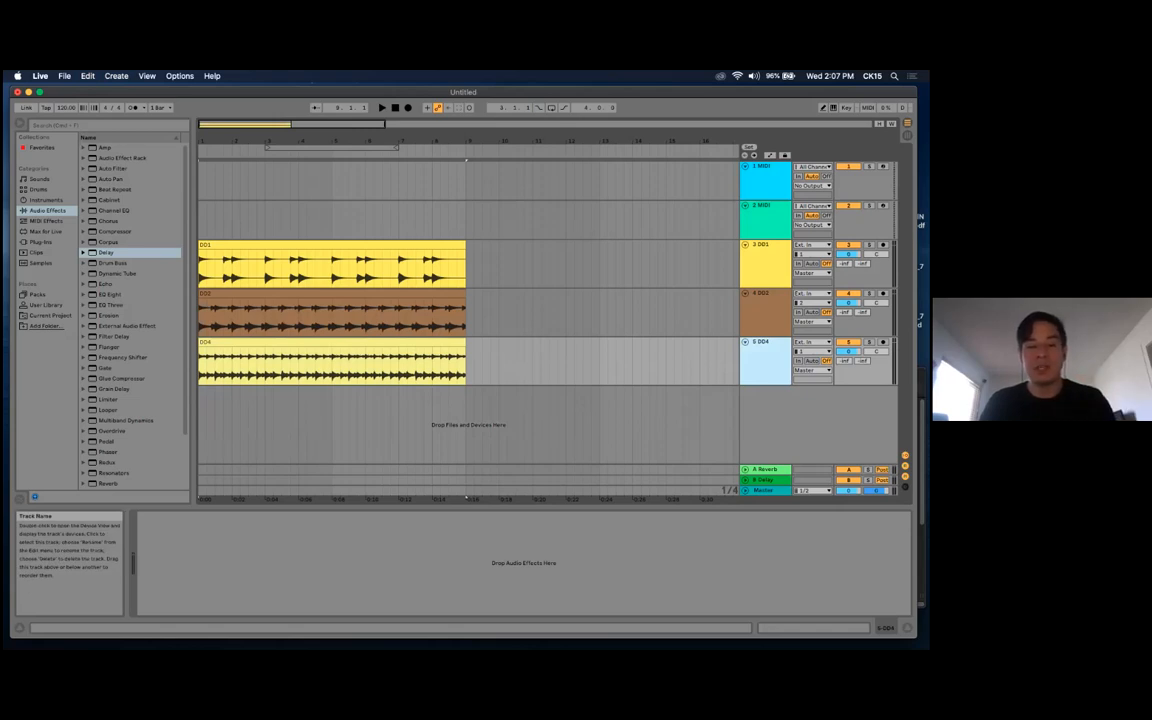
key(super+shift+t)
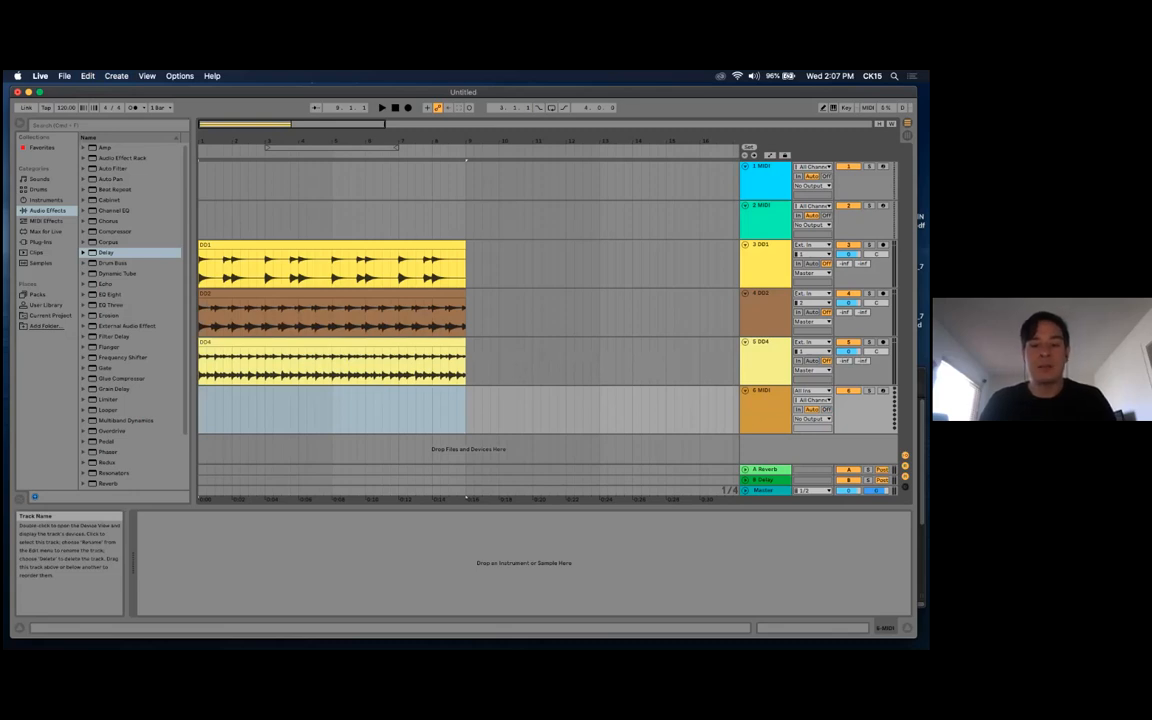
key(Delete)
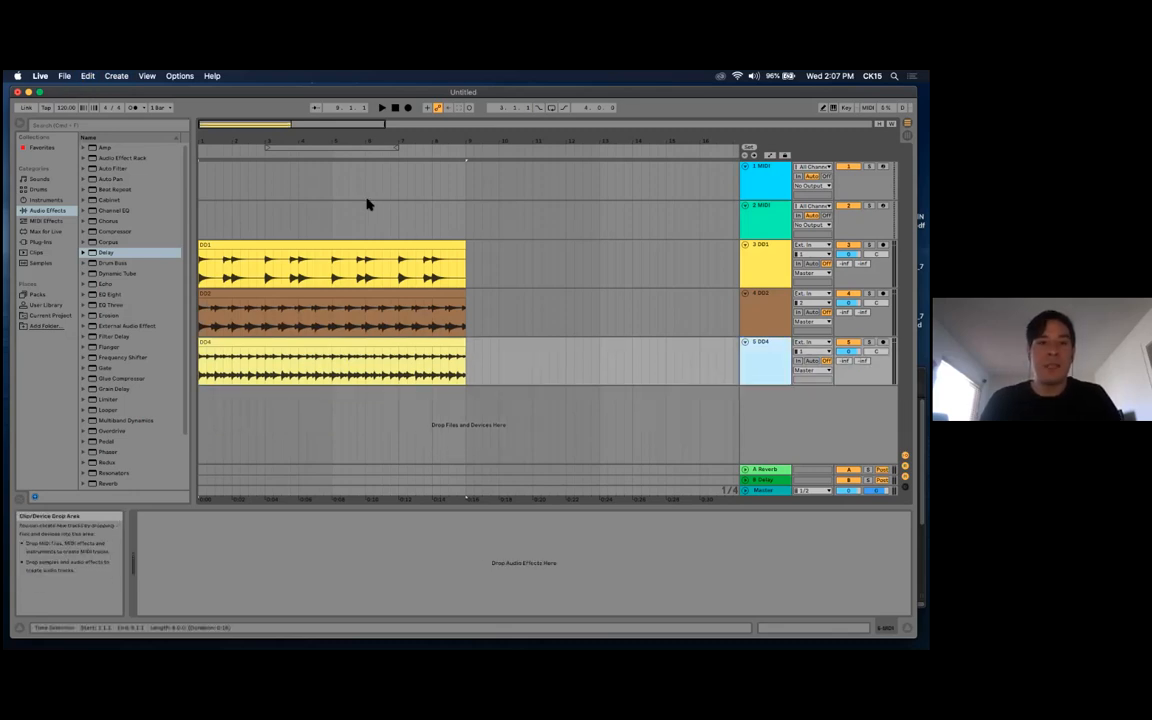
click(114, 77)
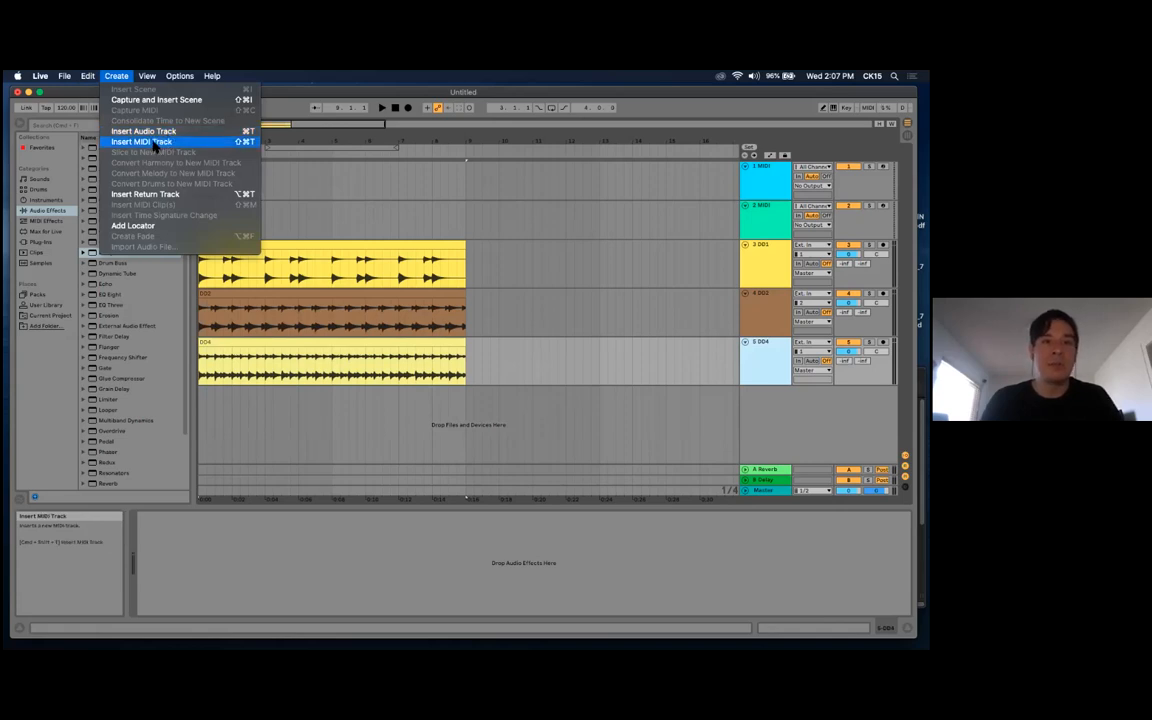
click(593, 90)
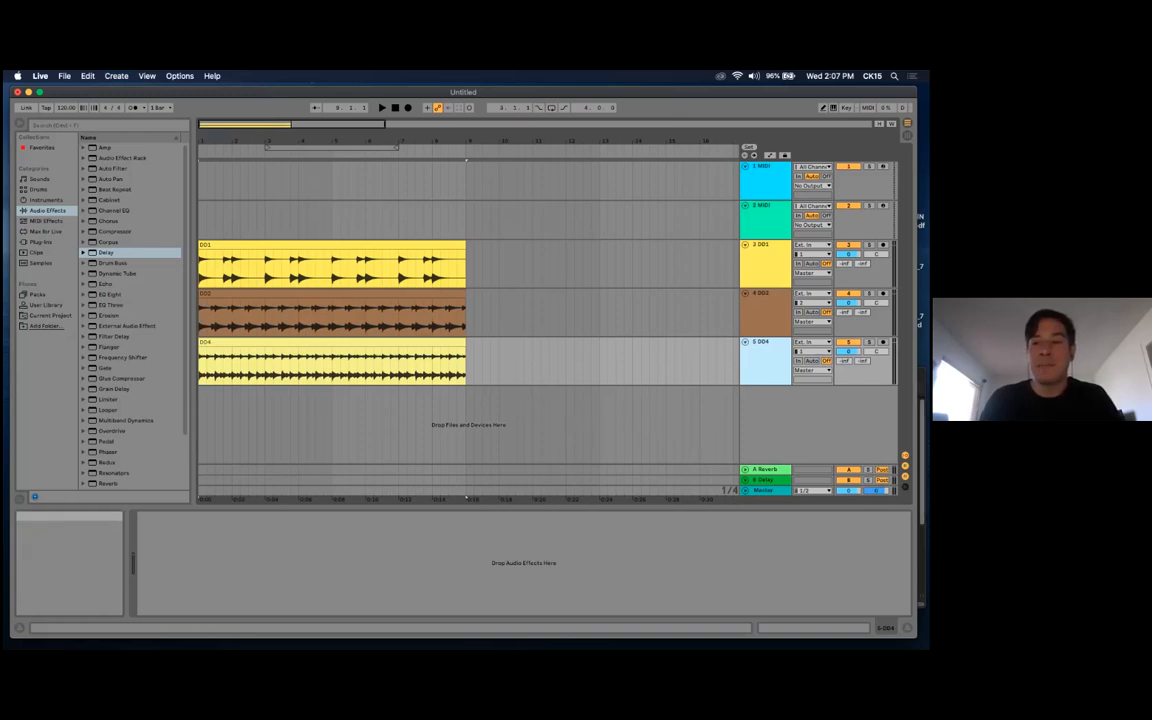
Add Atmosphere1.wav and Atmosphere2.wav from Finder as new audio tracks below DD4, starting at bar 1
click(922, 470)
drag(714, 373, 718, 381)
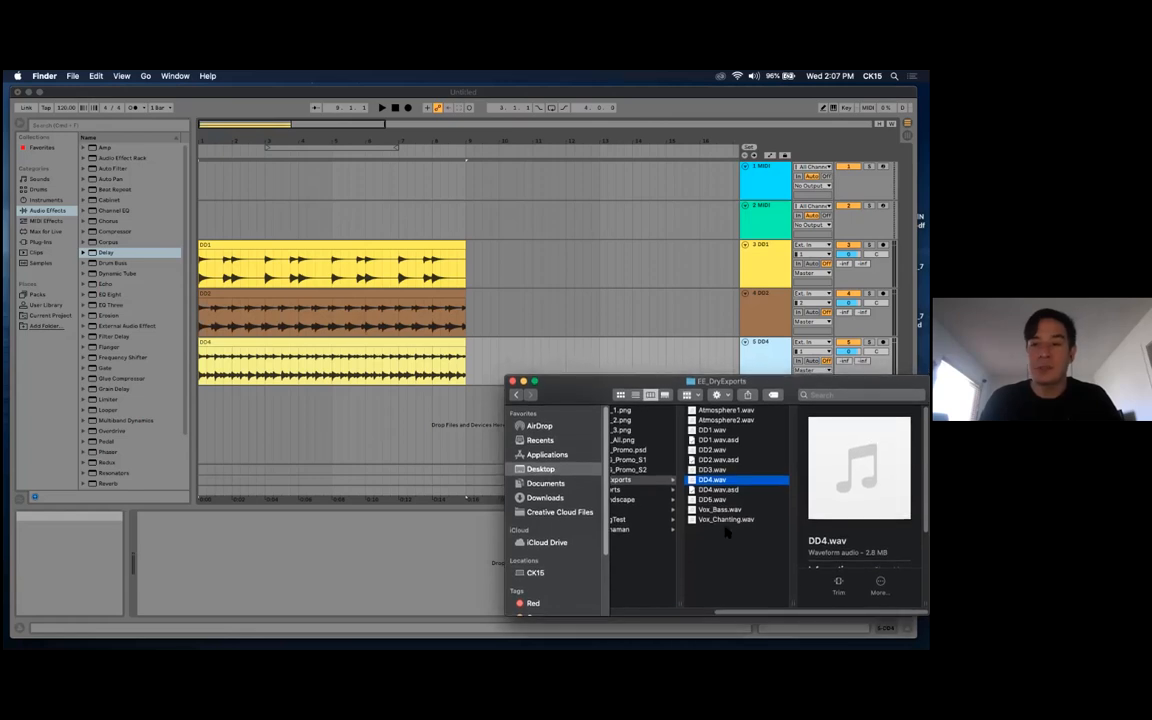
drag(698, 382, 220, 412)
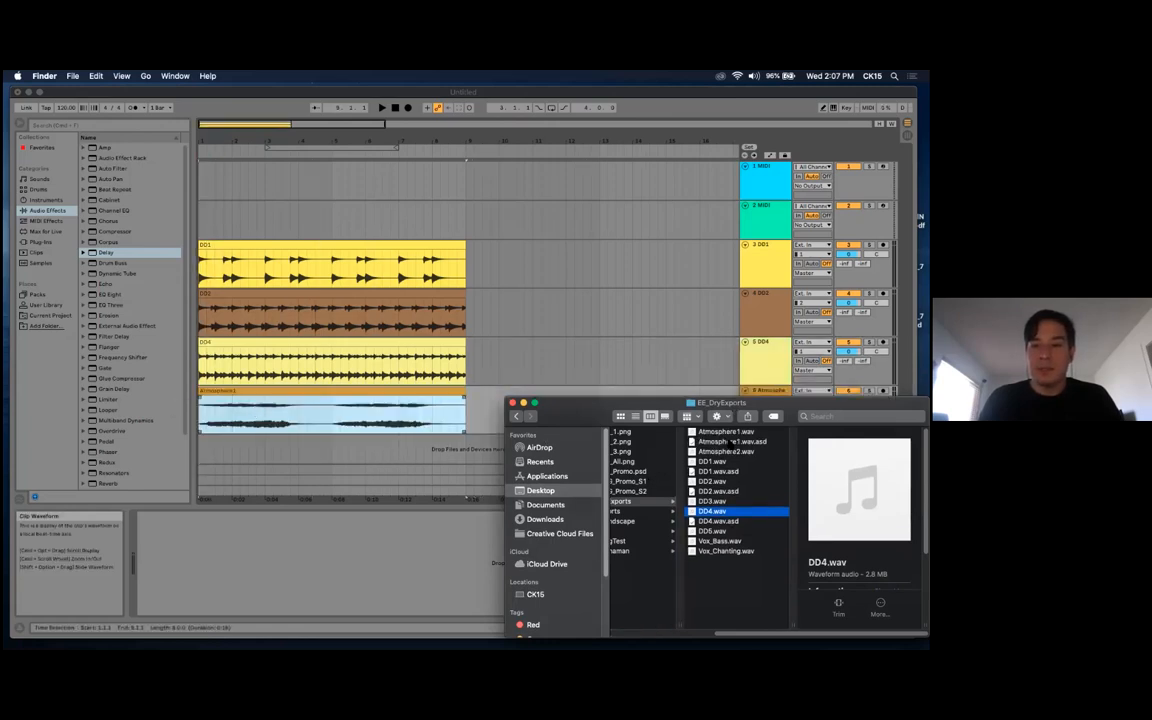
click(725, 453)
drag(420, 466, 200, 449)
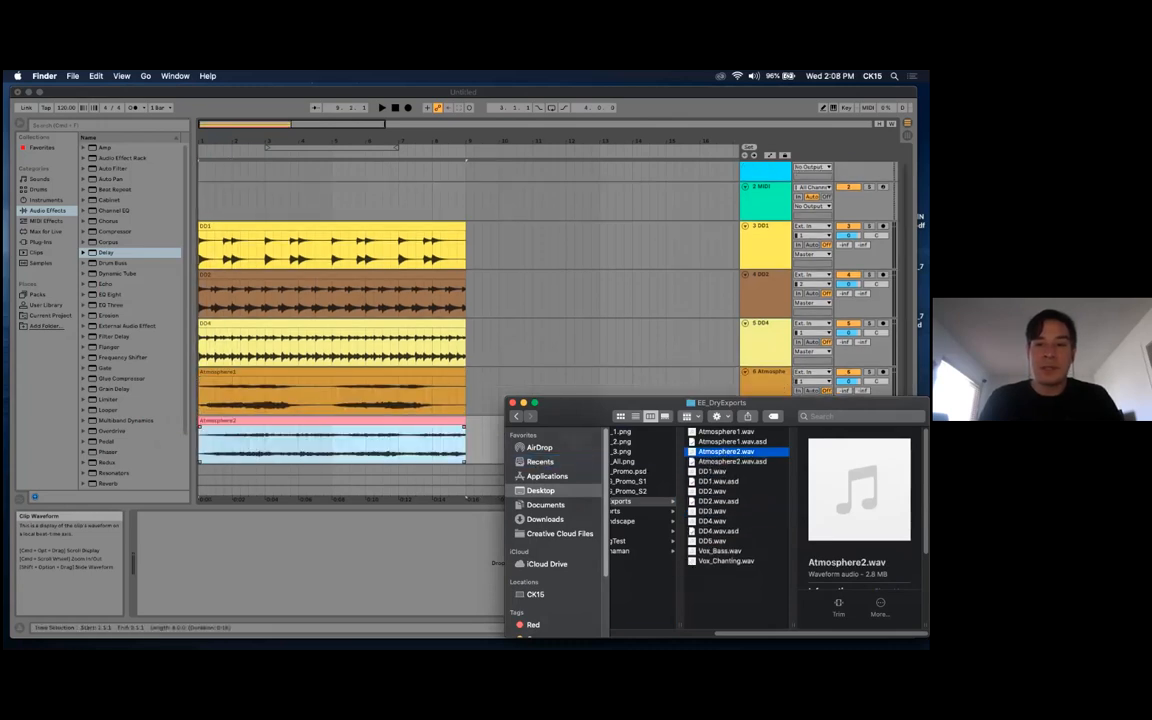
Add Vox_Bass.wav and Vox_Chanting.wav as new audio tracks below Atmosphere2, starting at bar 1, and minimize the Finder window
click(731, 552)
drag(580, 403, 708, 364)
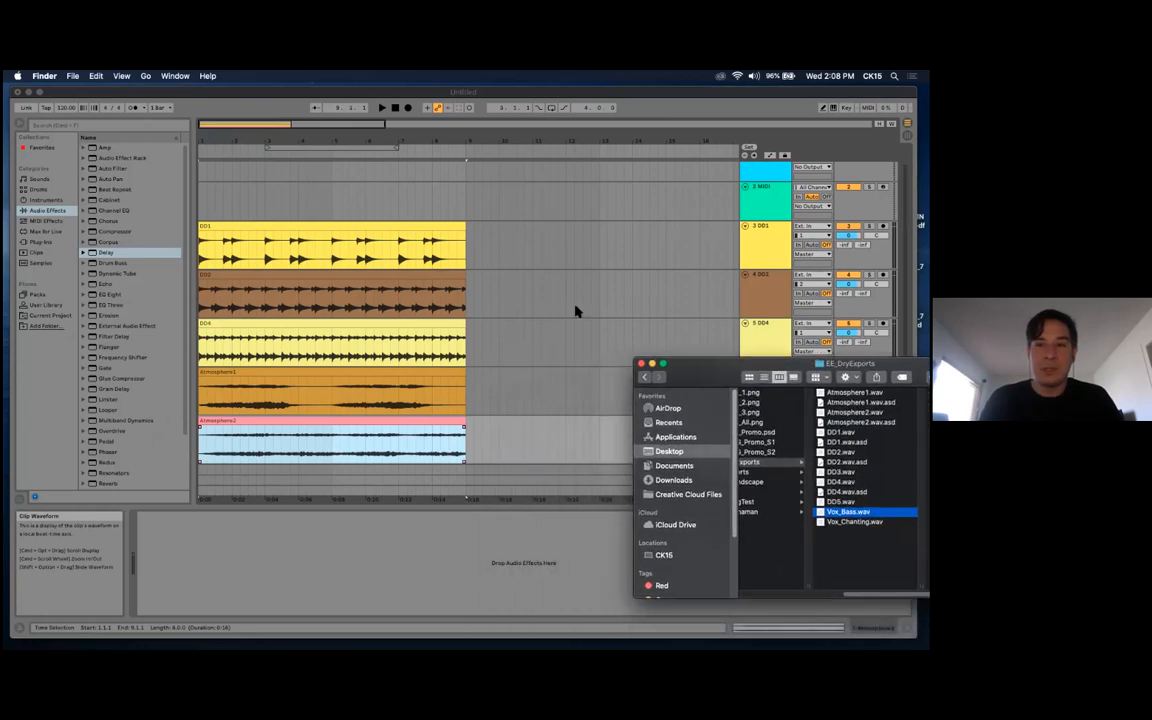
scroll(576, 311, up, 1)
scroll(545, 306, down, 2)
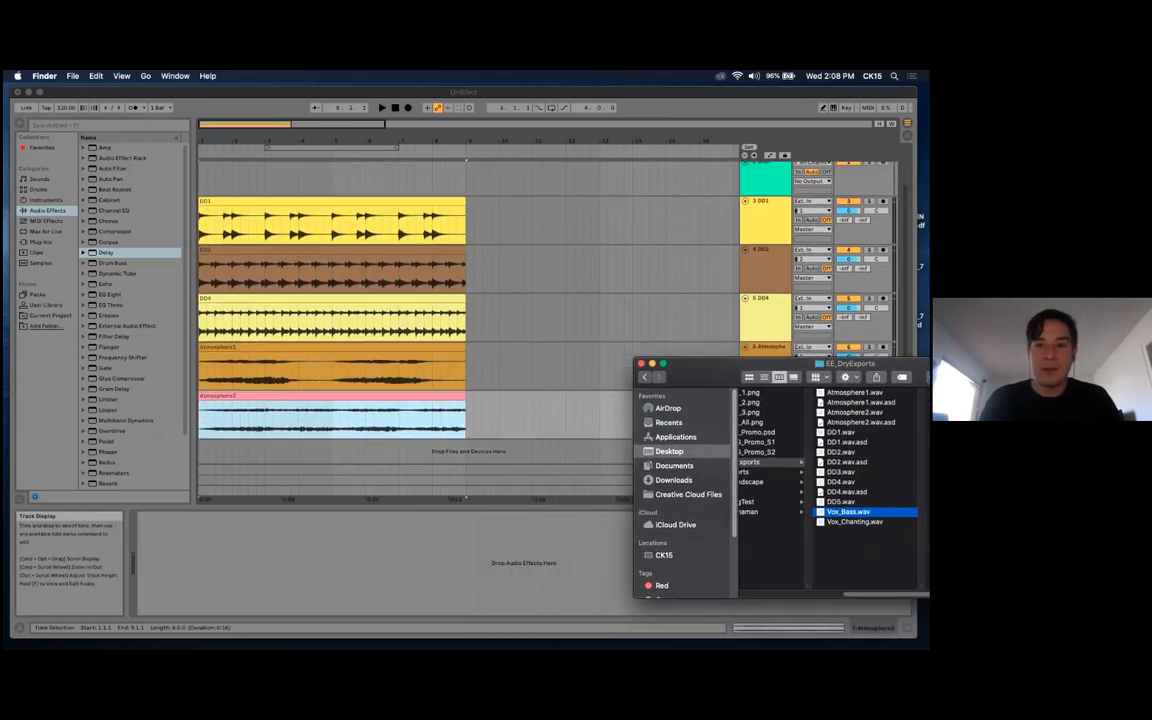
drag(430, 462, 200, 455)
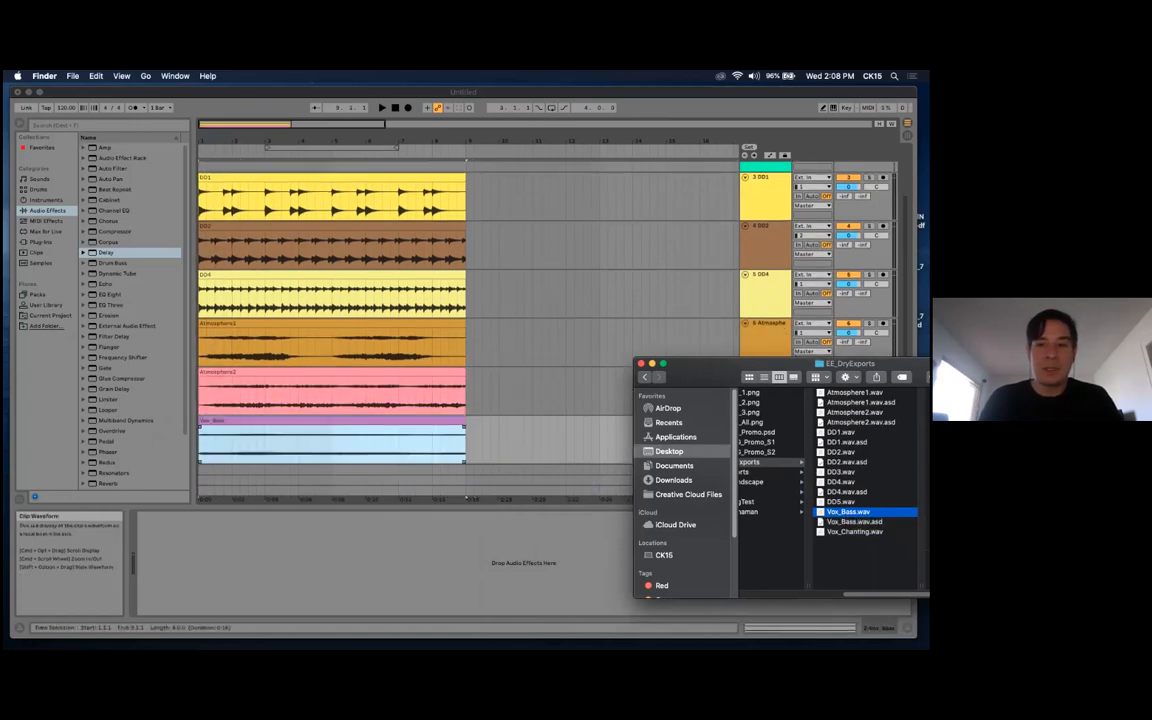
click(855, 532)
drag(670, 540, 198, 462)
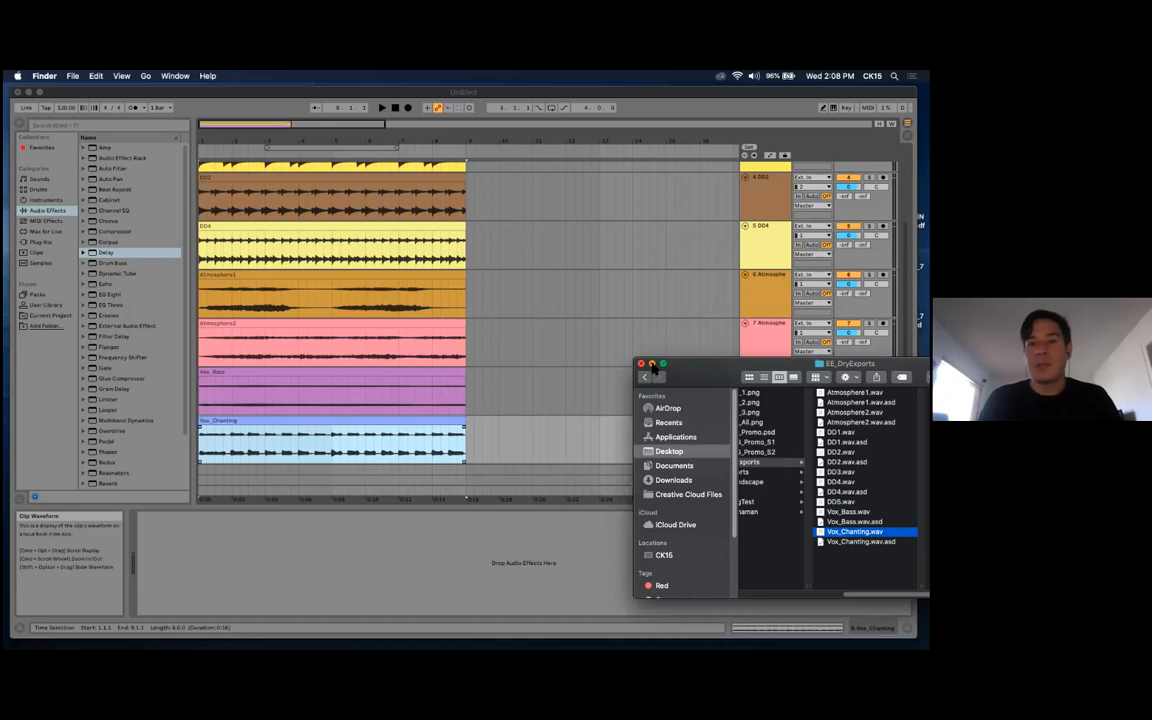
click(652, 364)
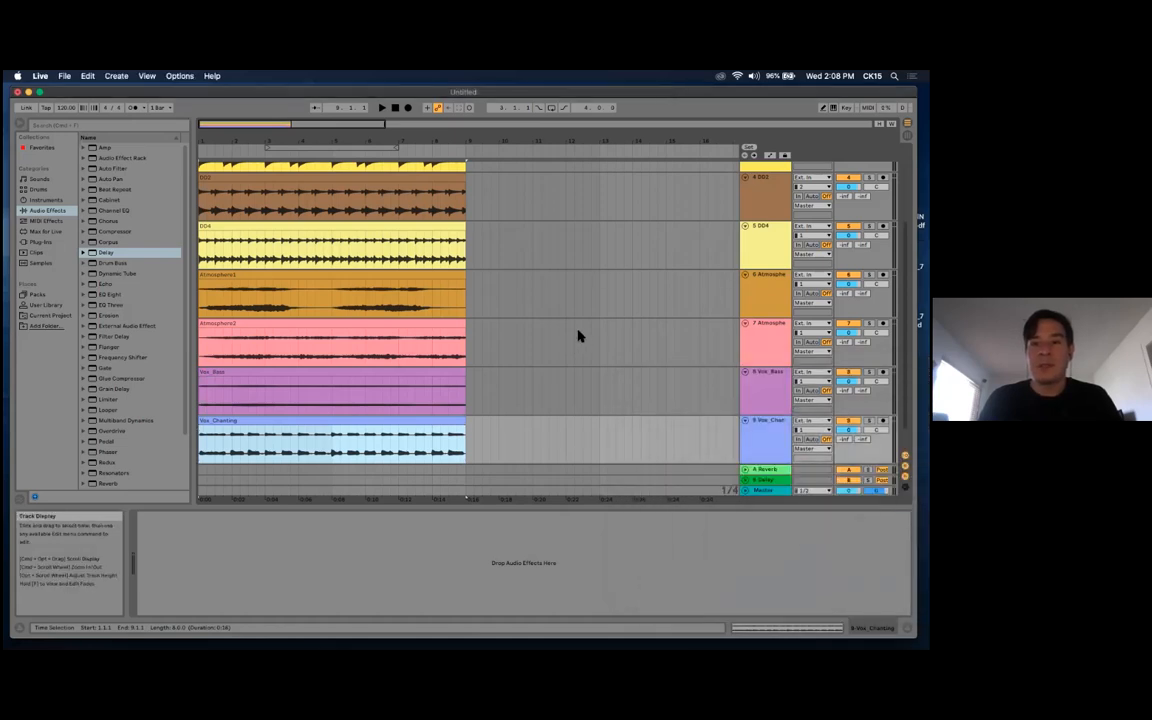
Hide the detail area below the arrangement to show more of the imported tracks
scroll(578, 330, up, 5)
scroll(578, 330, down, 4)
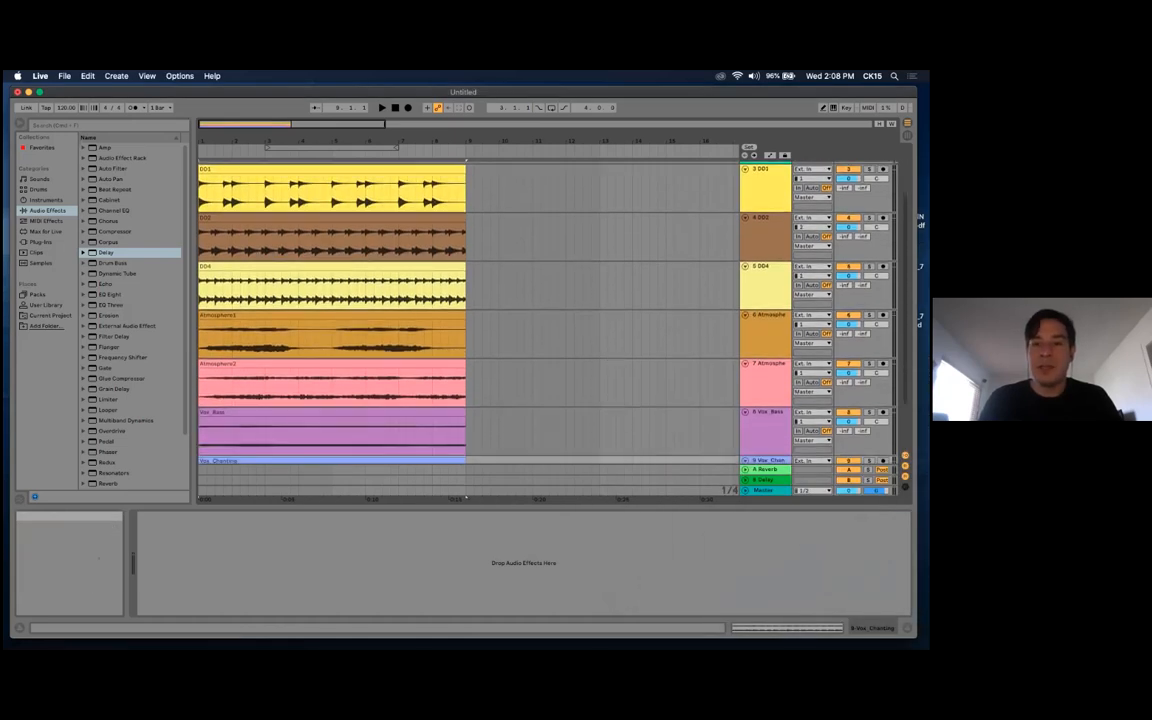
click(907, 628)
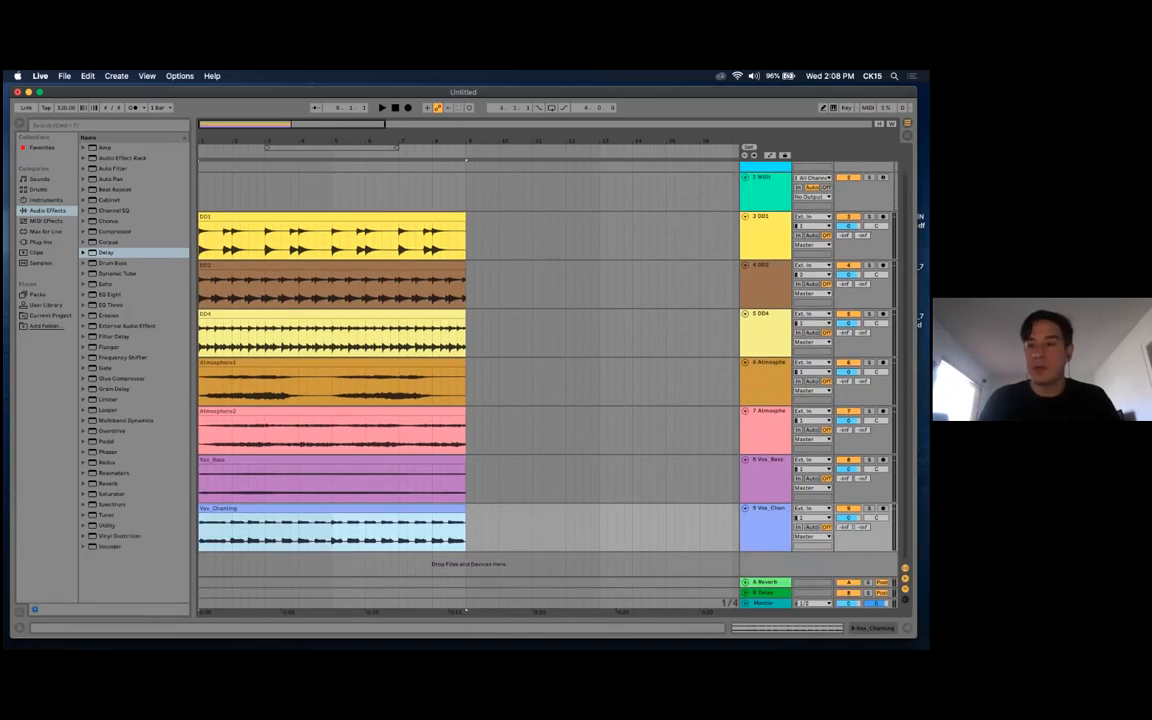
scroll(581, 401, up, 1)
scroll(581, 401, down, 1)
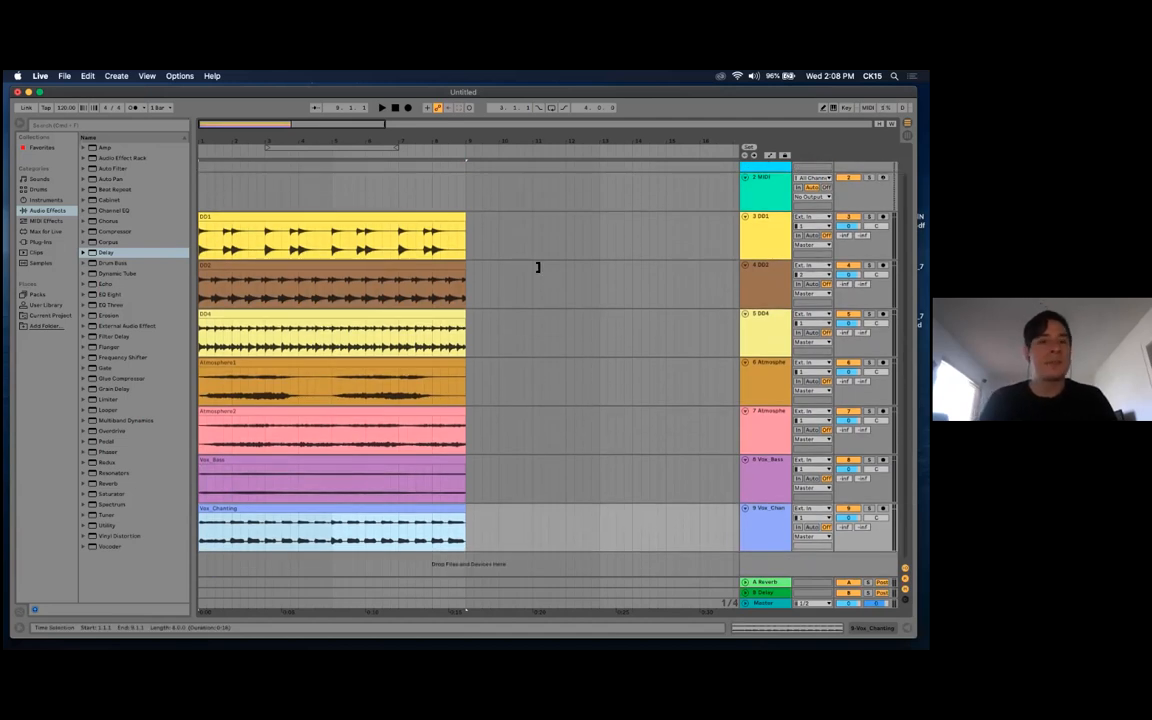
Shift the arrangement loop to start at 2.4.1 and turn the Info View back on
mouse_move(329, 148)
mouse_down()
mouse_move(263, 147)
mouse_move(326, 146)
mouse_up()
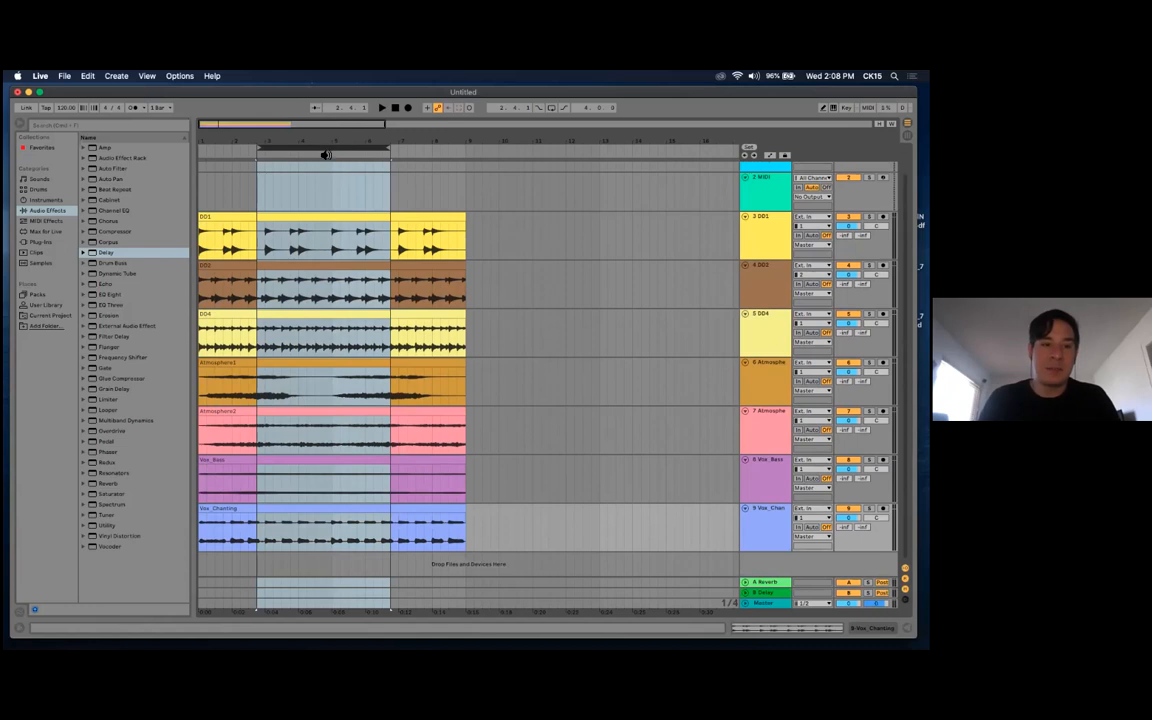
click(147, 76)
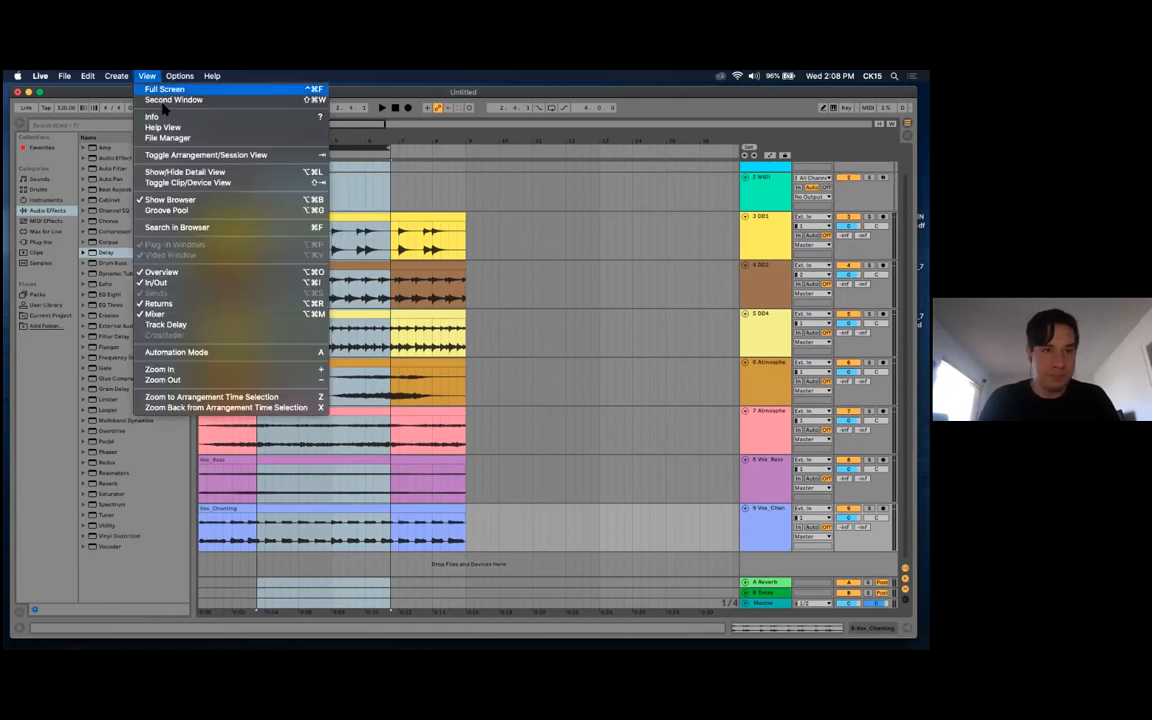
click(158, 116)
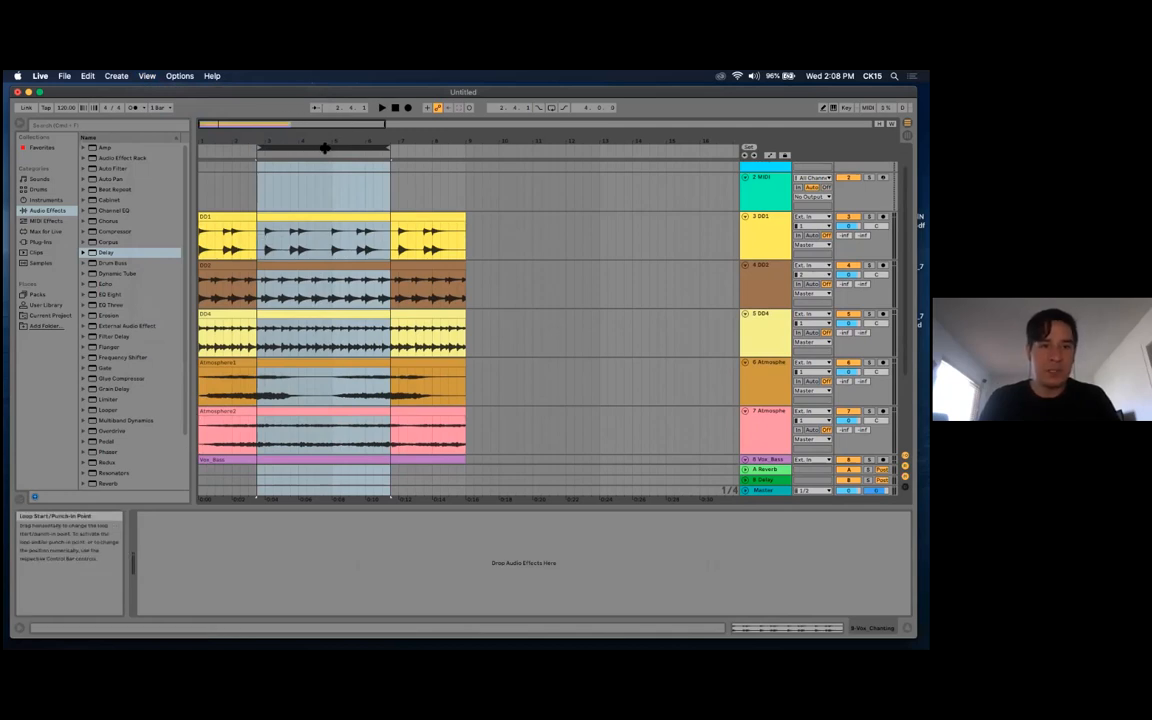
Move the loop start to 1.1.1 and extend the loop to 8 bars, covering the full length of the clips
drag(324, 147, 269, 148)
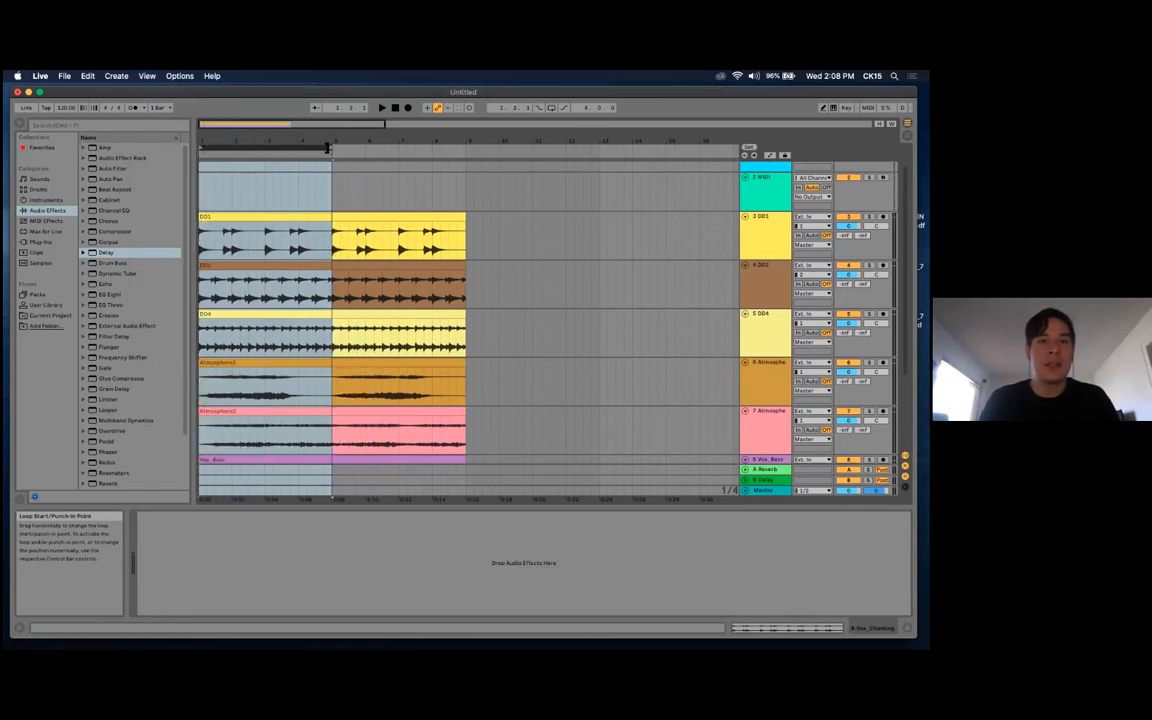
drag(328, 147, 465, 151)
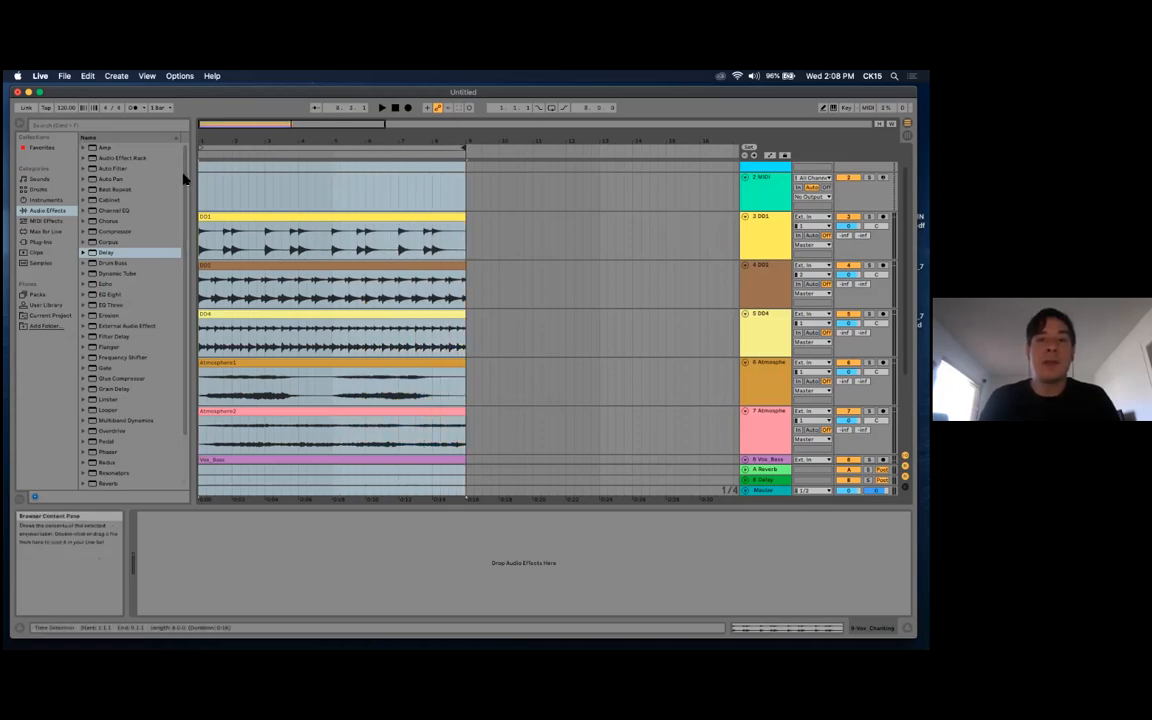
Switch on looping for the arrangement's 8-bar loop region, select everything to check the clips, and clear the selection
right_click(345, 148)
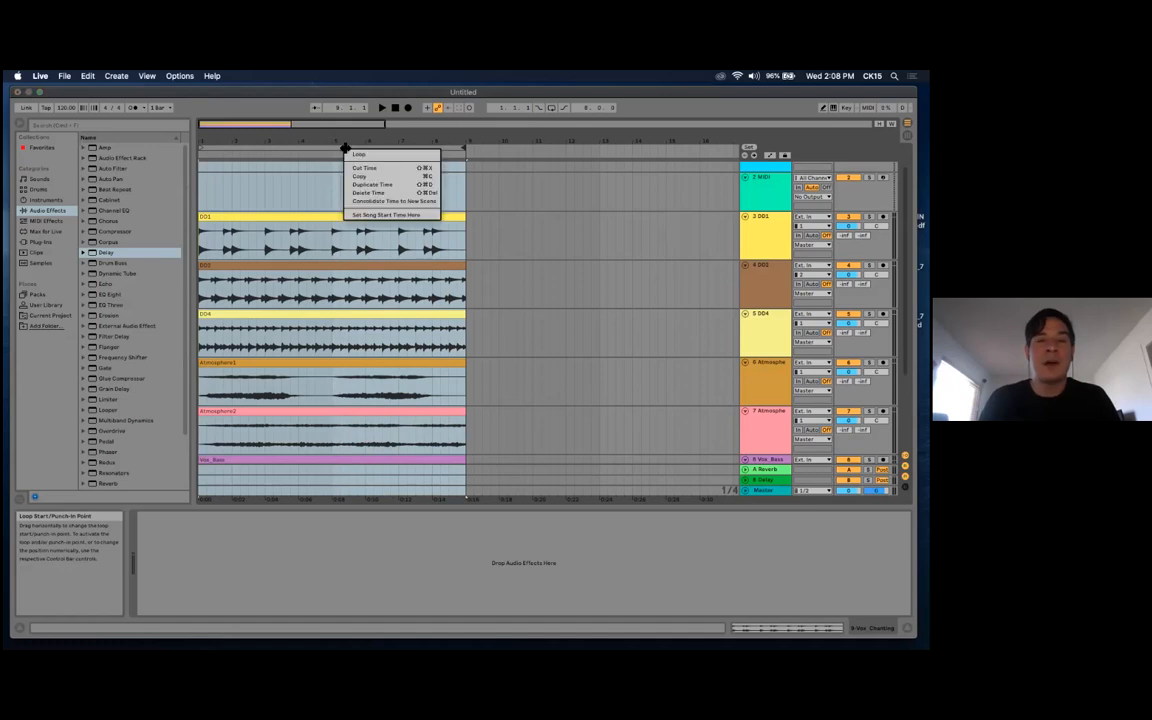
click(367, 157)
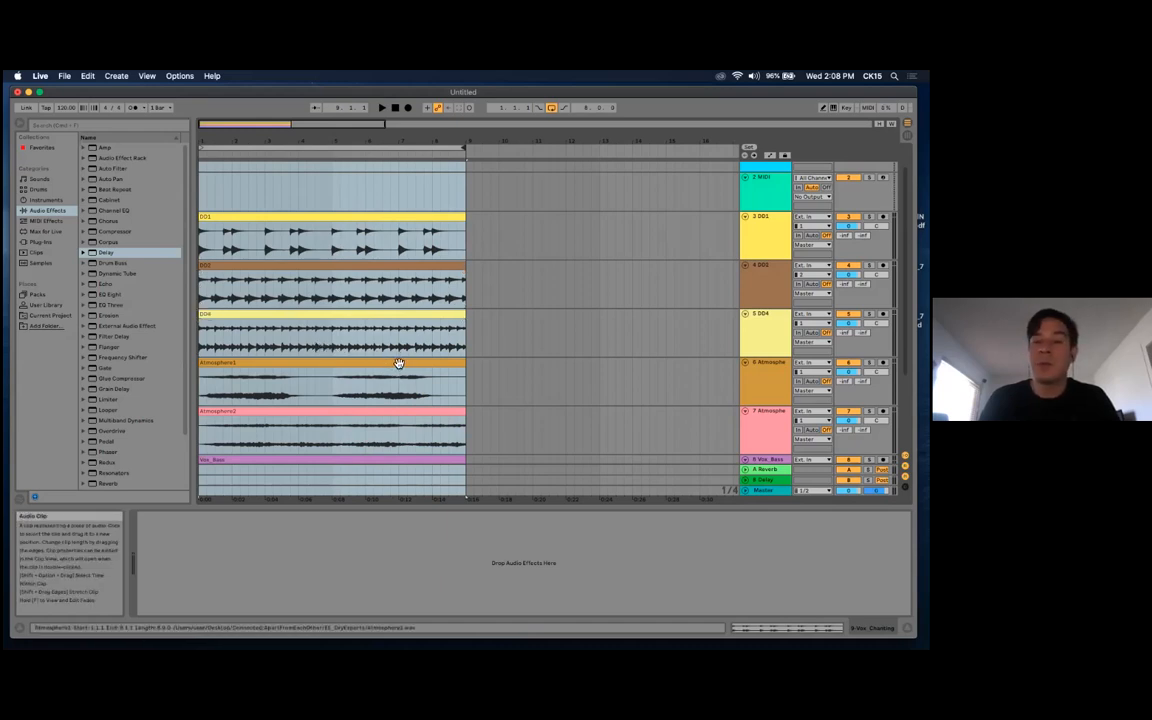
key(super+a)
scroll(398, 328, down, 1)
scroll(398, 328, down, 3)
scroll(398, 328, up, 2)
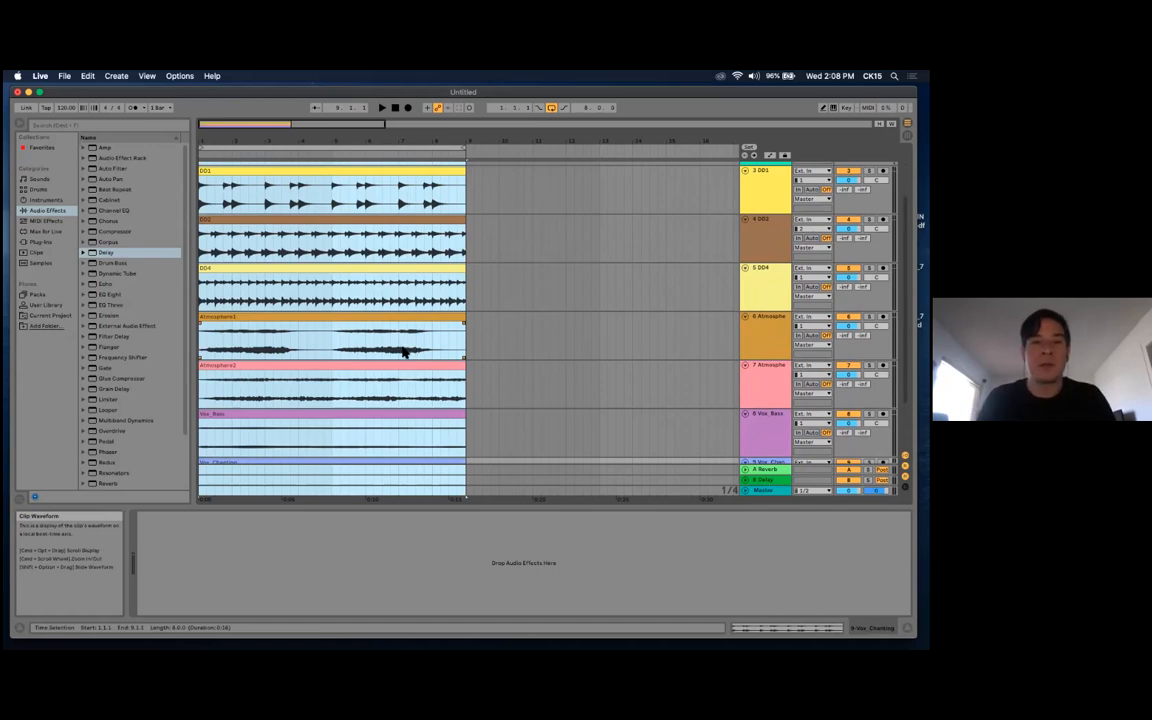
click(481, 348)
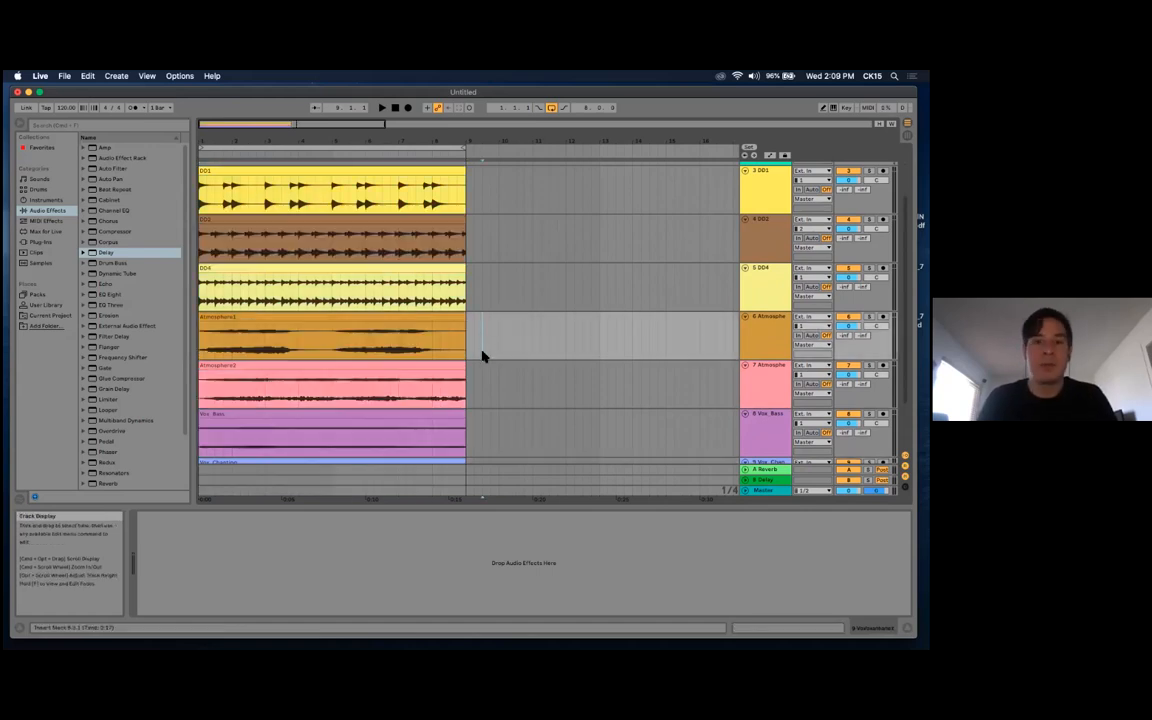
Play the looped arrangement from 1.1.1 while looking over the imported audio tracks, and stop playback
click(200, 345)
key(space)
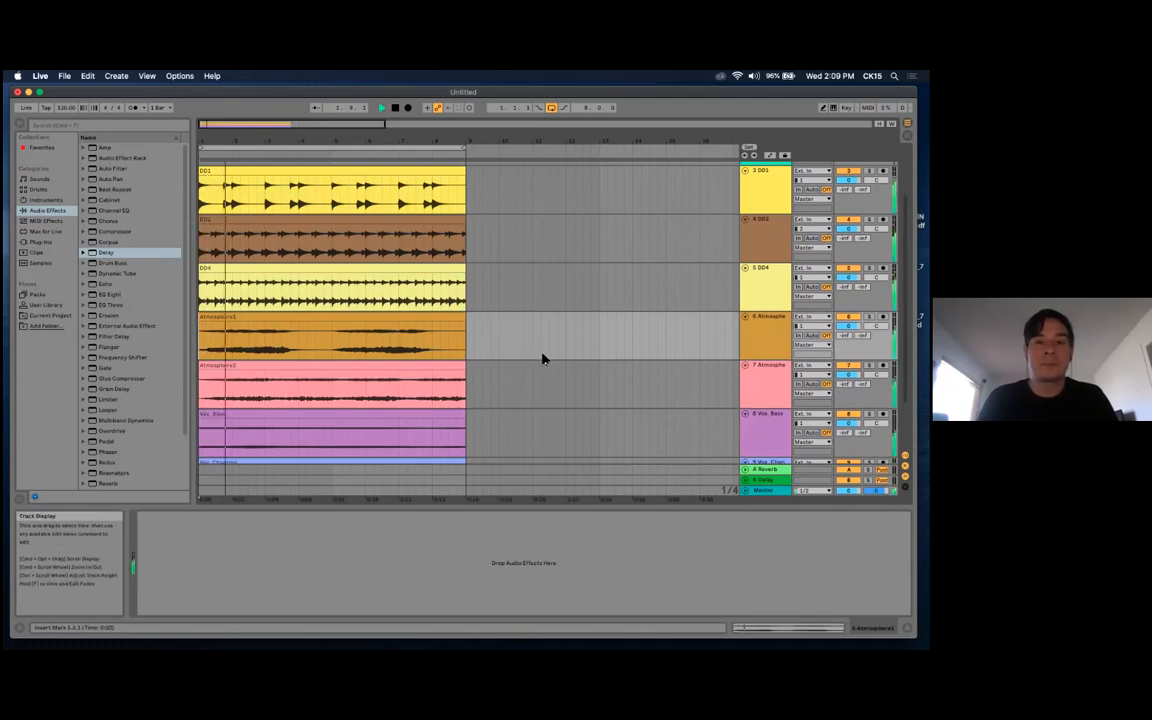
scroll(543, 358, down, 3)
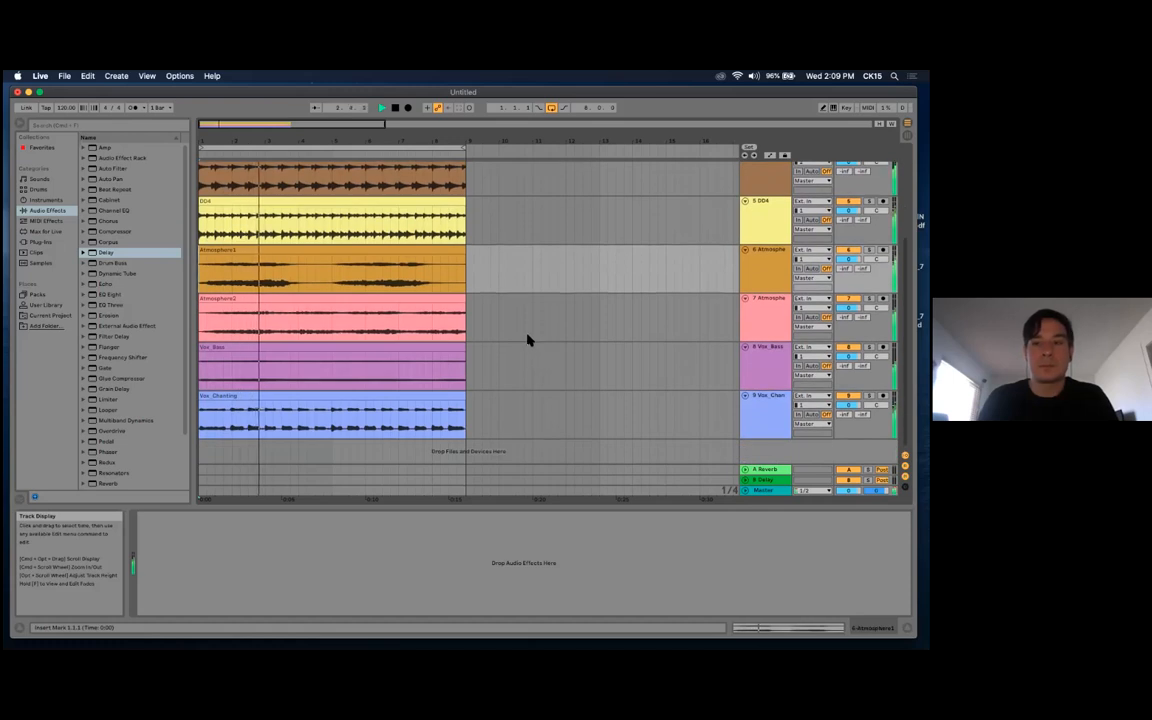
scroll(526, 335, up, 4)
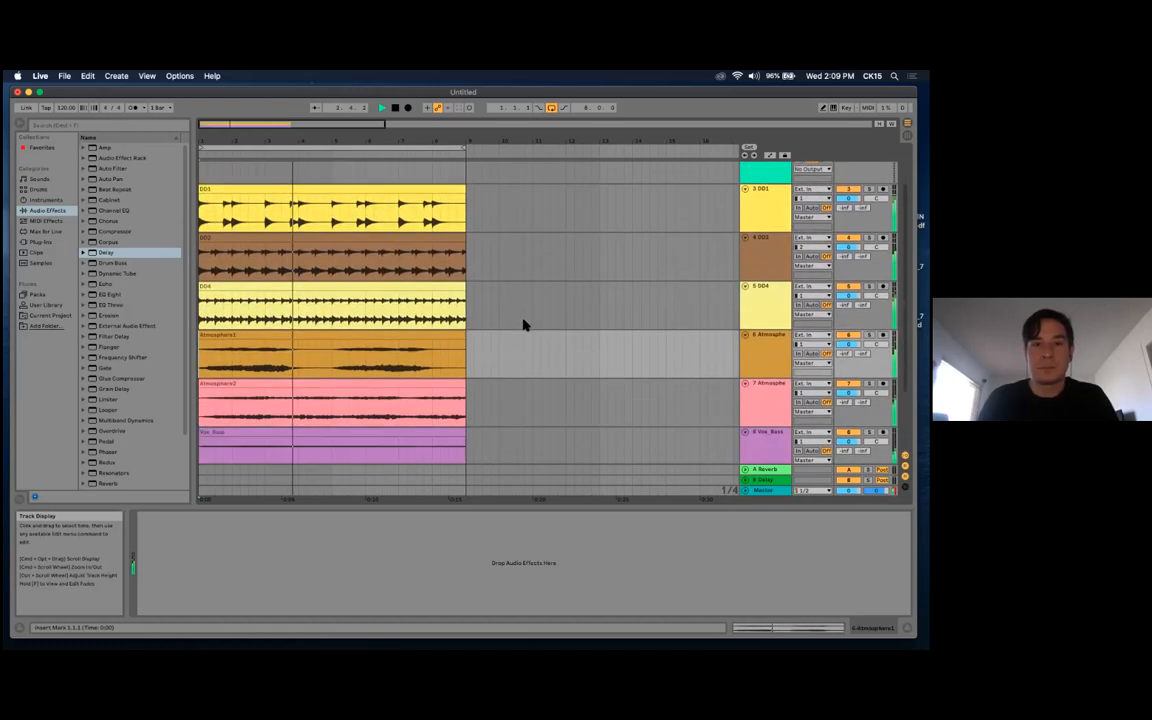
scroll(523, 324, down, 4)
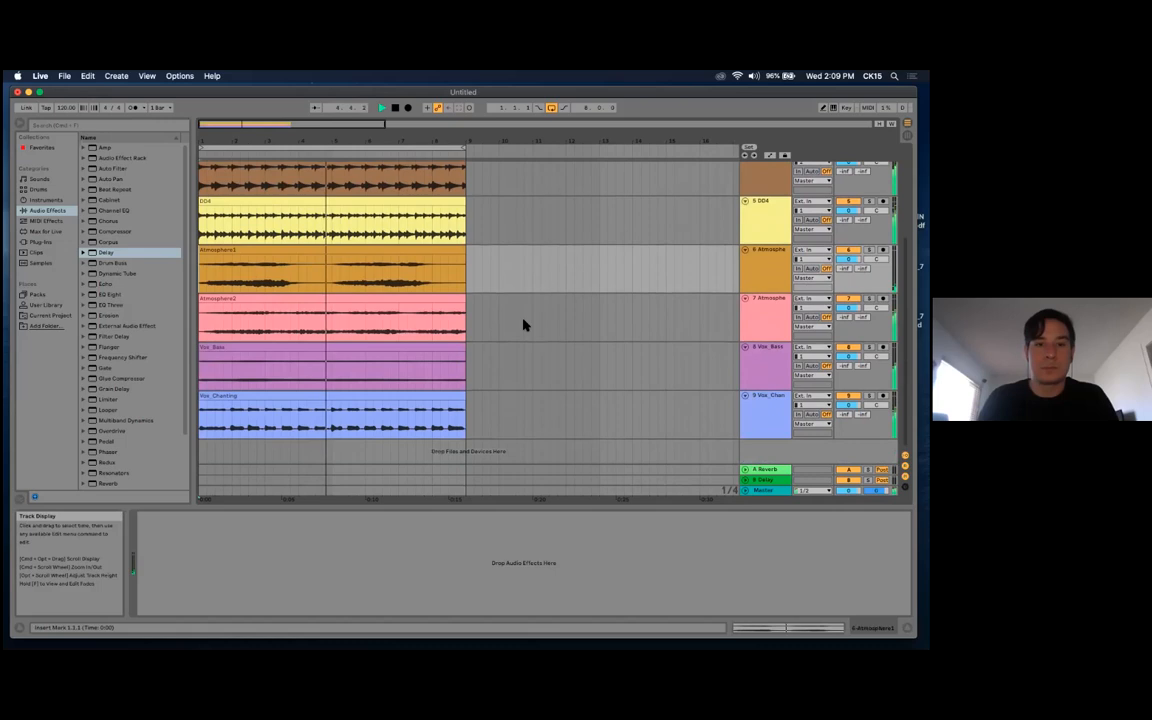
scroll(523, 324, up, 4)
scroll(523, 322, down, 2)
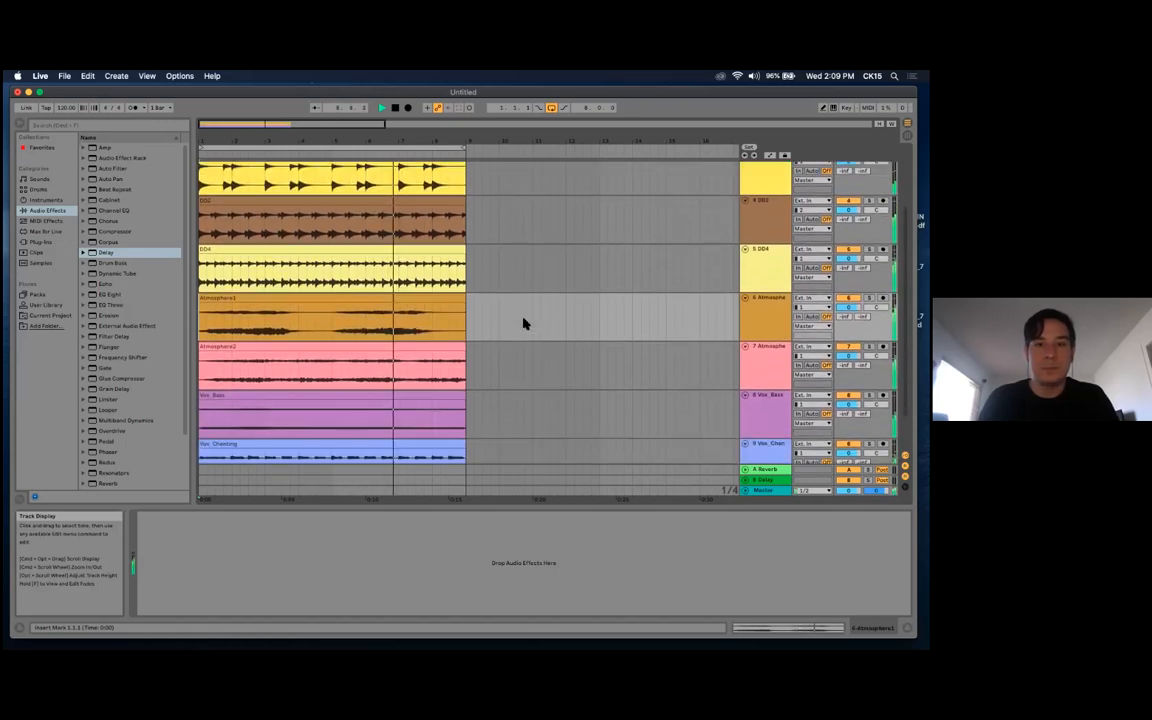
scroll(523, 322, down, 2)
scroll(522, 324, down, 1)
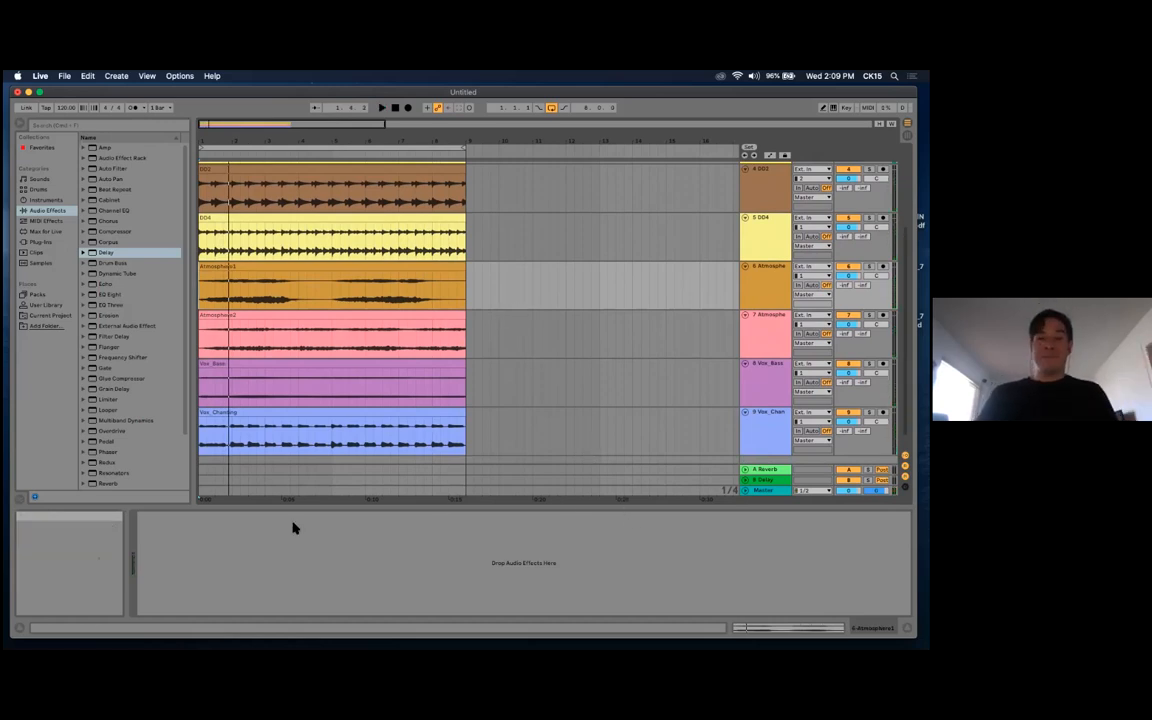
scroll(522, 330, down, 1)
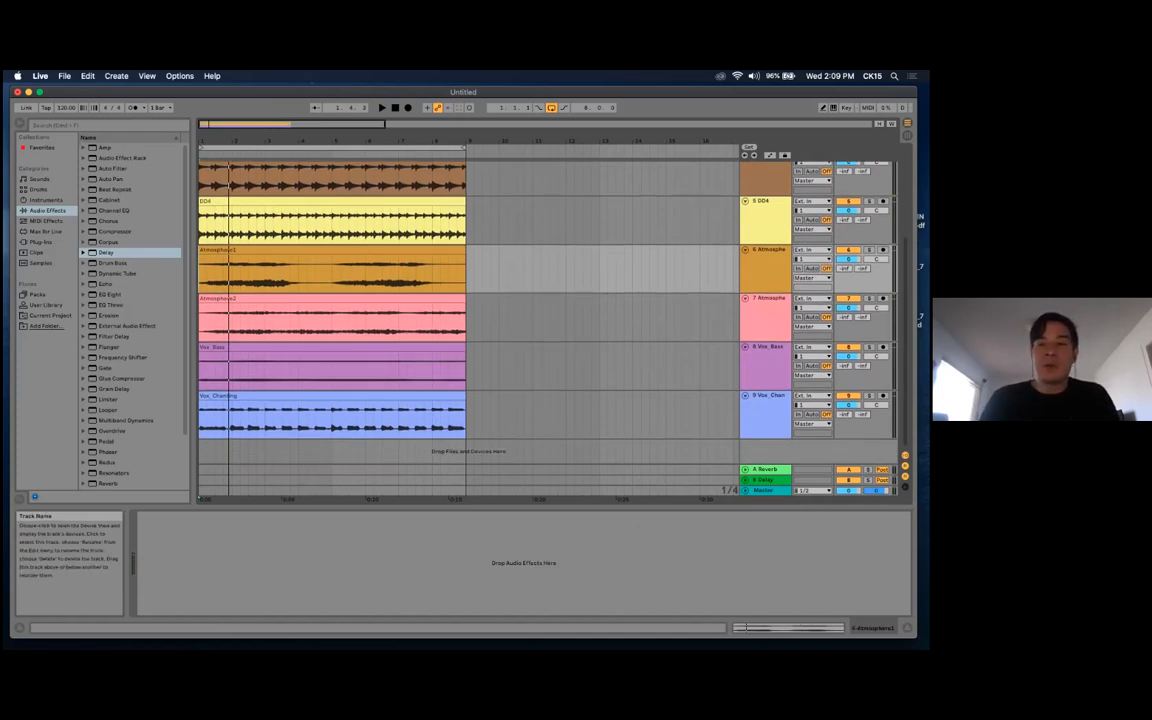
Solo the Vox_Chanting track, listen to it on its own, stop playback and unsolo it
click(768, 405)
click(869, 396)
key(space)
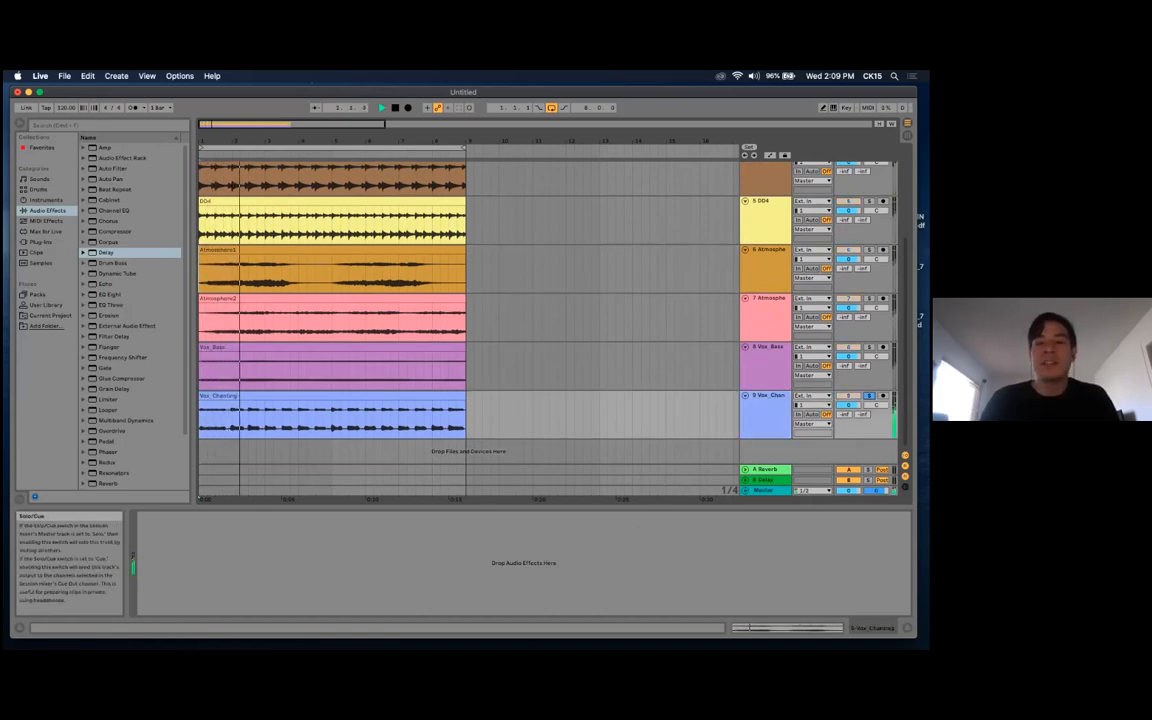
key(space)
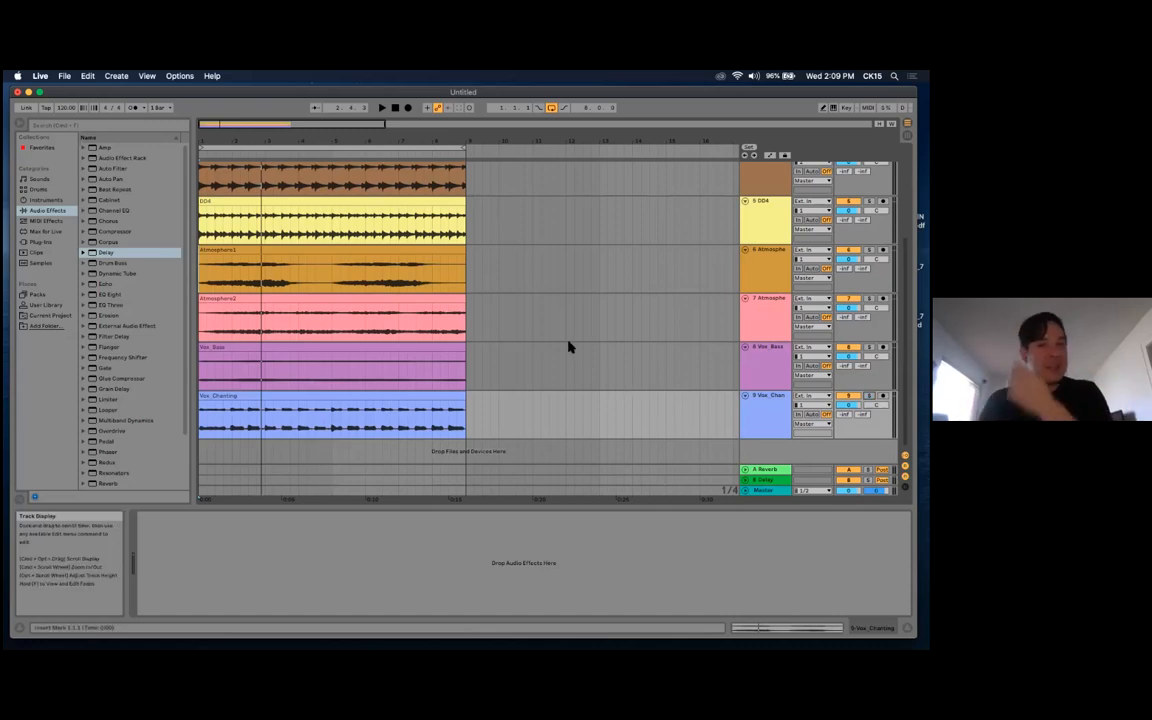
scroll(565, 345, up, 3)
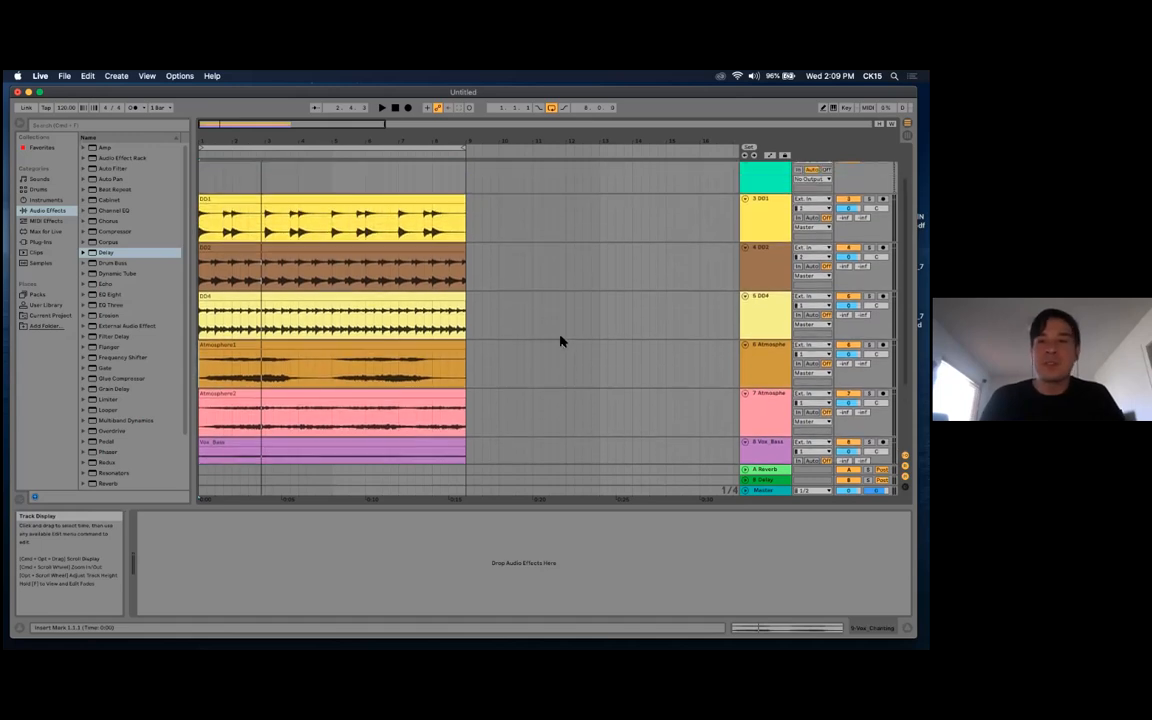
scroll(561, 337, up, 2)
scroll(561, 332, down, 3)
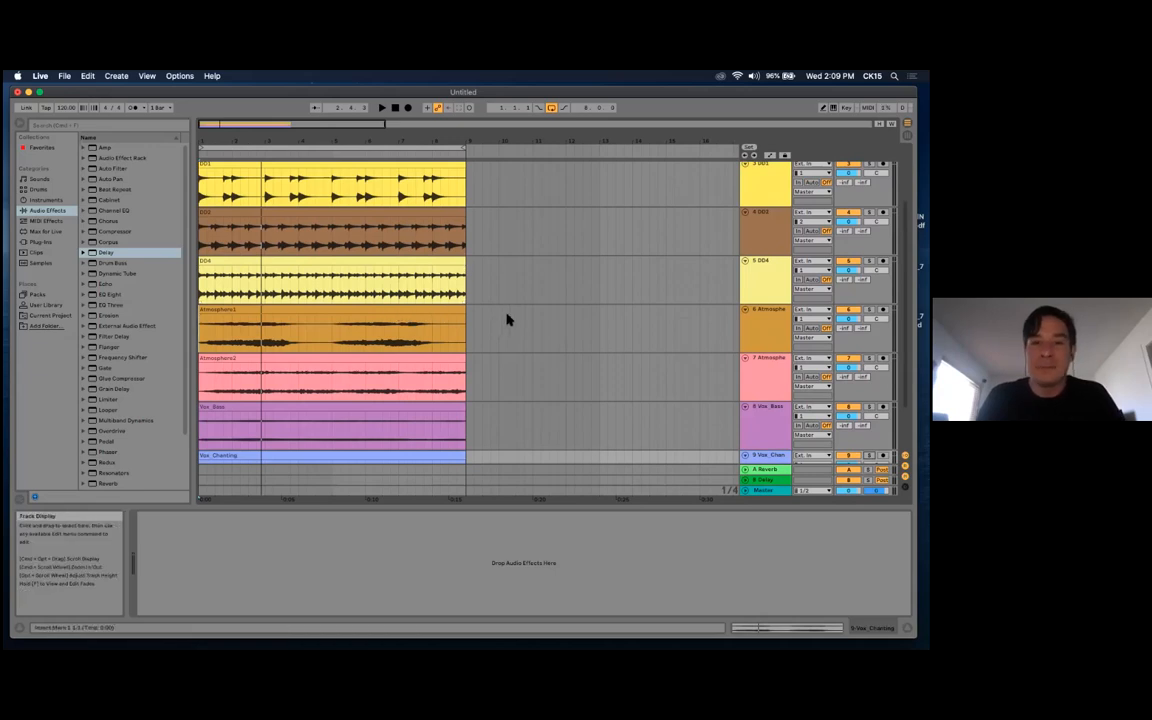
scroll(505, 316, up, 2)
scroll(505, 314, up, 2)
scroll(510, 309, down, 3)
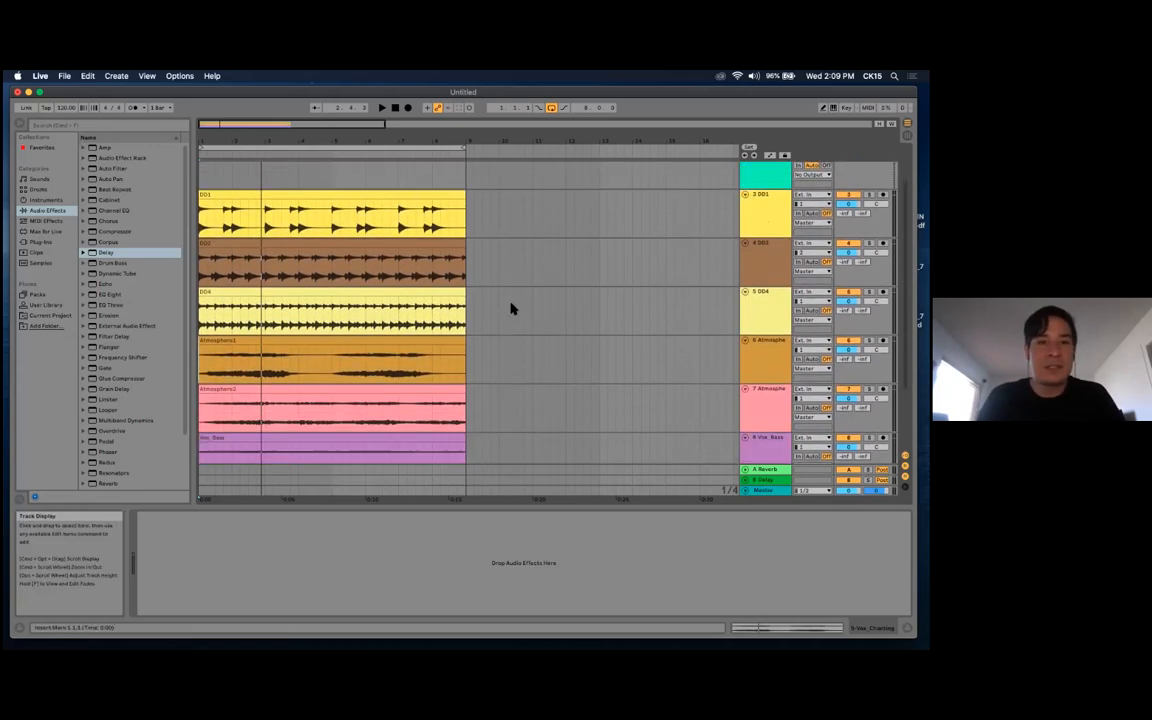
scroll(512, 306, down, 1)
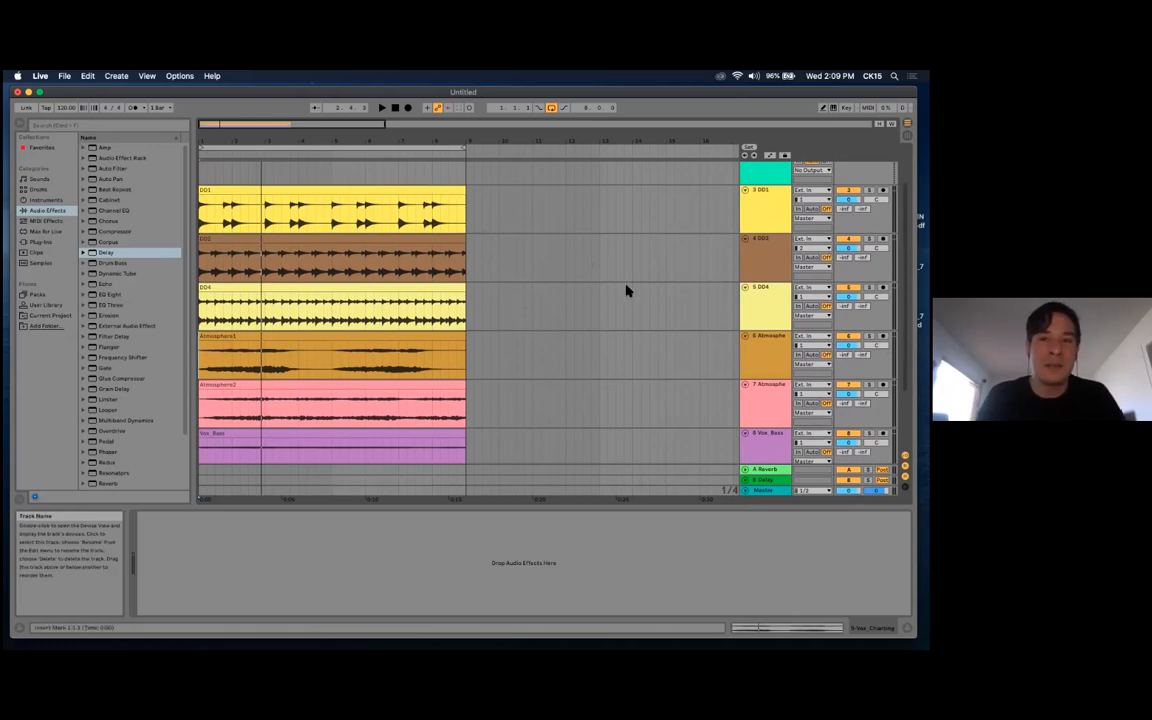
scroll(625, 291, up, 3)
scroll(617, 303, down, 2)
Select the DD1 clip, solo its track, and play it on its own before stopping playback
click(763, 206)
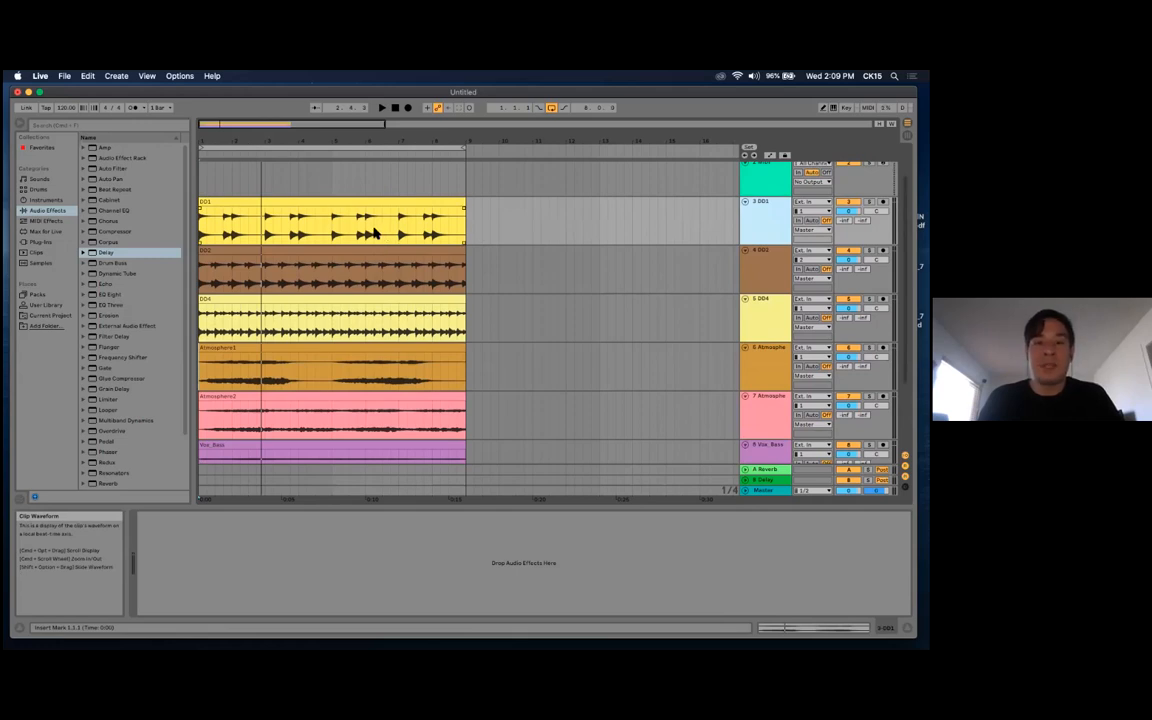
click(346, 201)
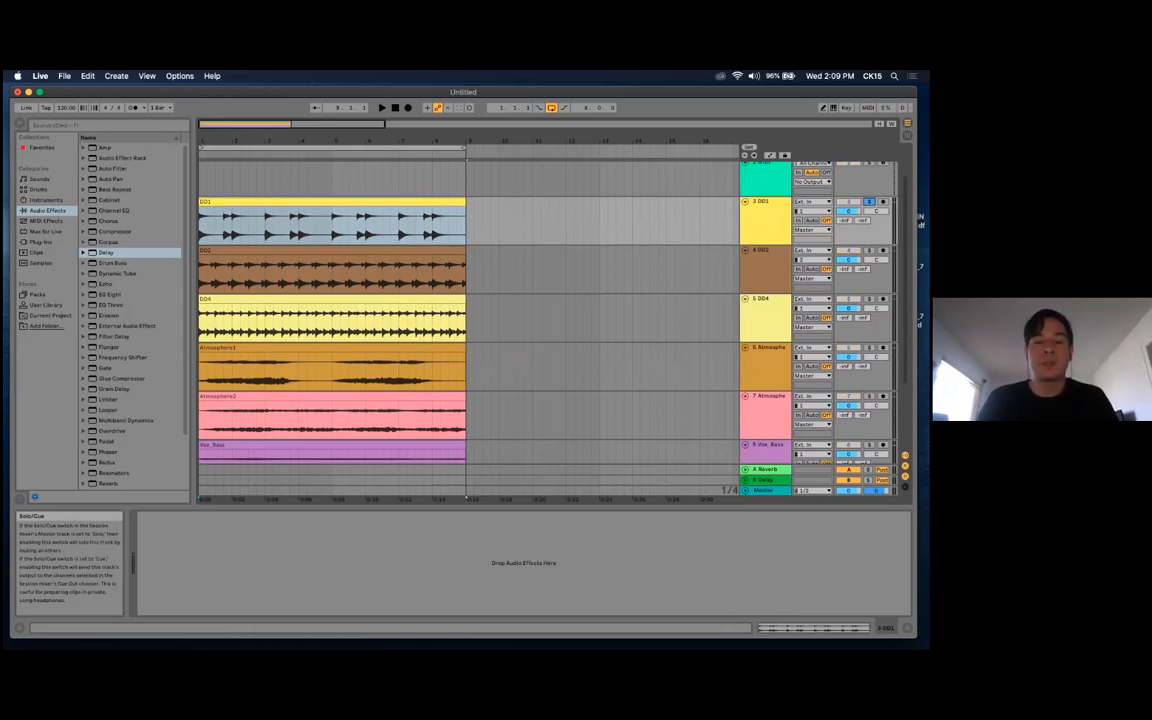
key(space)
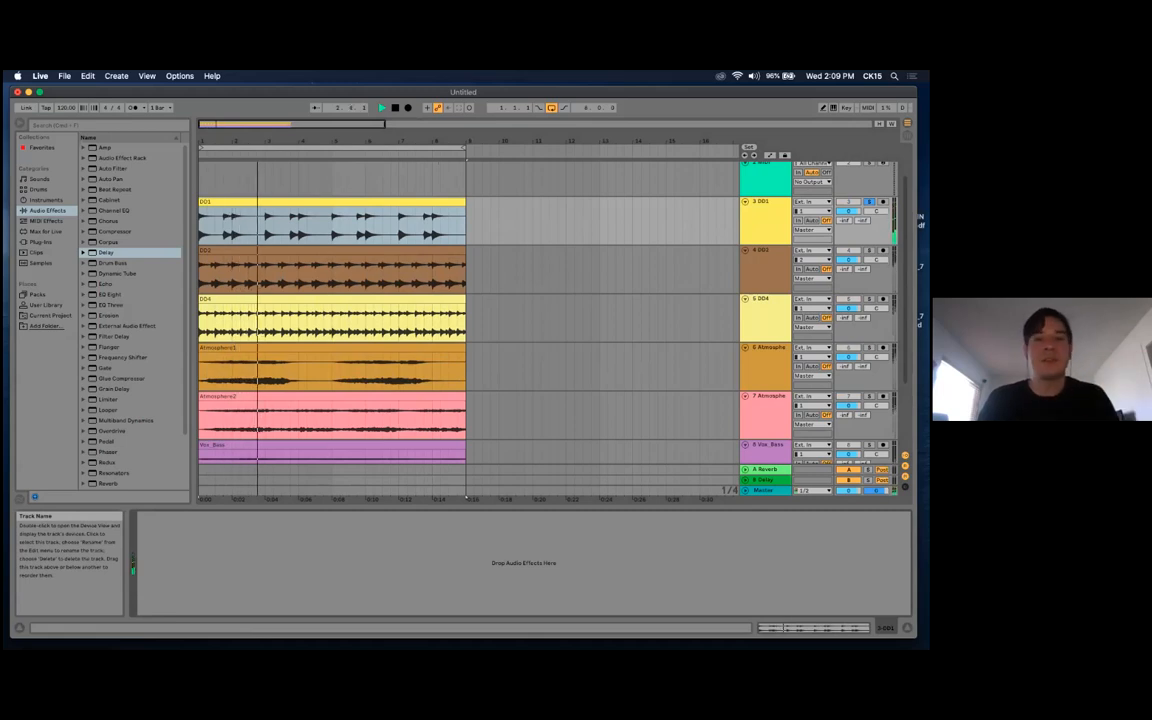
key(space)
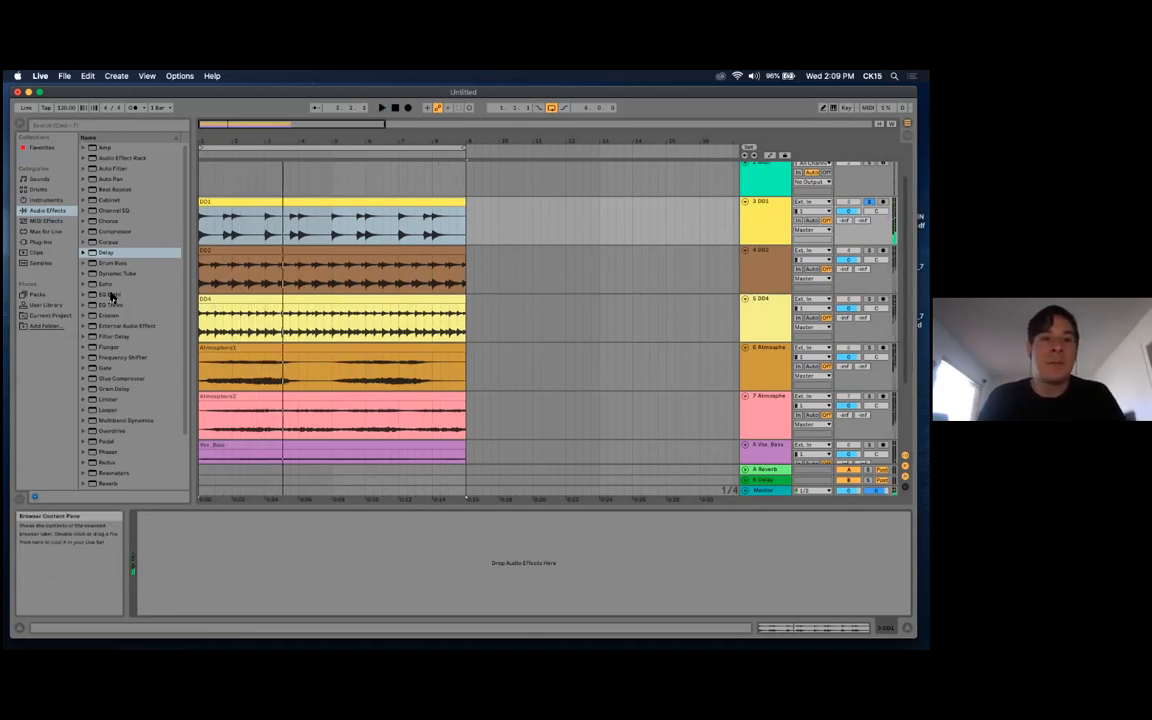
click(185, 248)
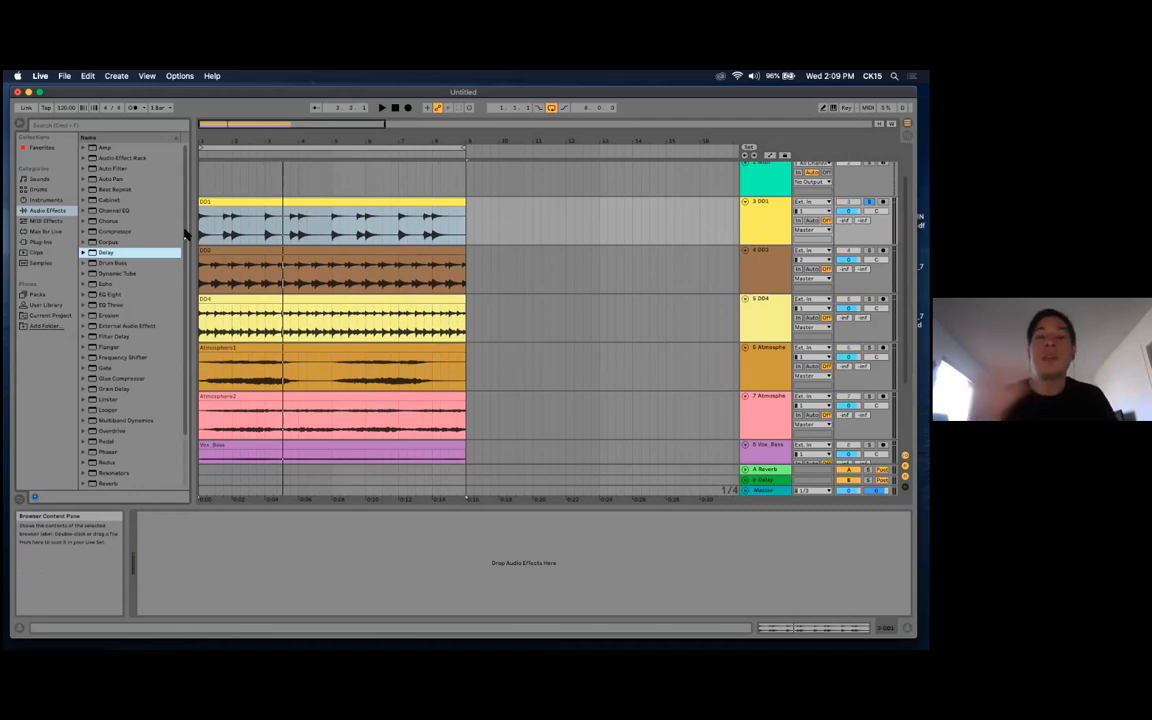
click(260, 204)
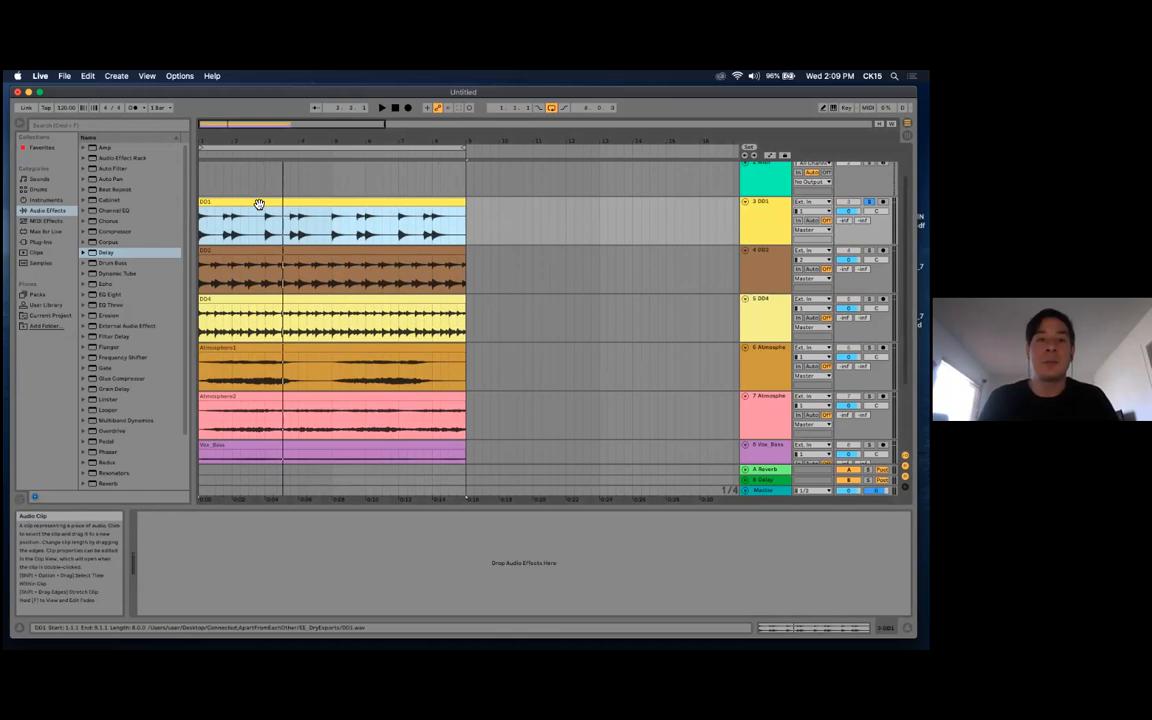
click(186, 203)
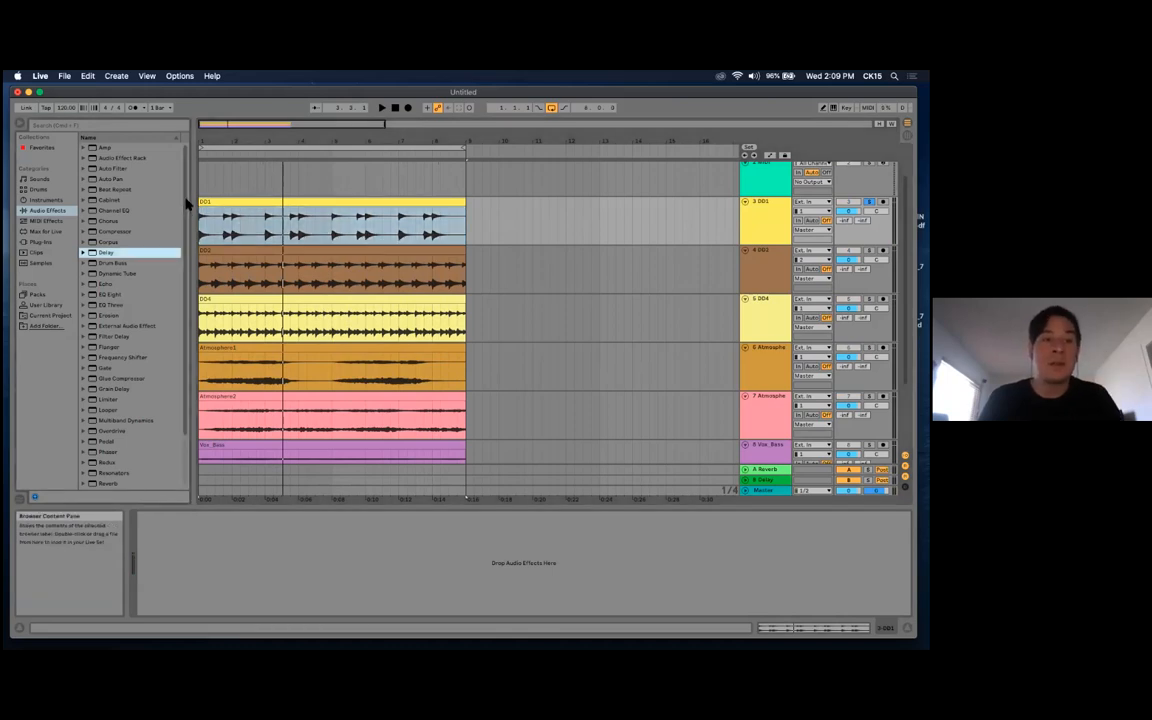
Expand Audio Effect Rack and its Mixing & Mastering folder in the browser, and widen the browser to read the preset names
click(130, 158)
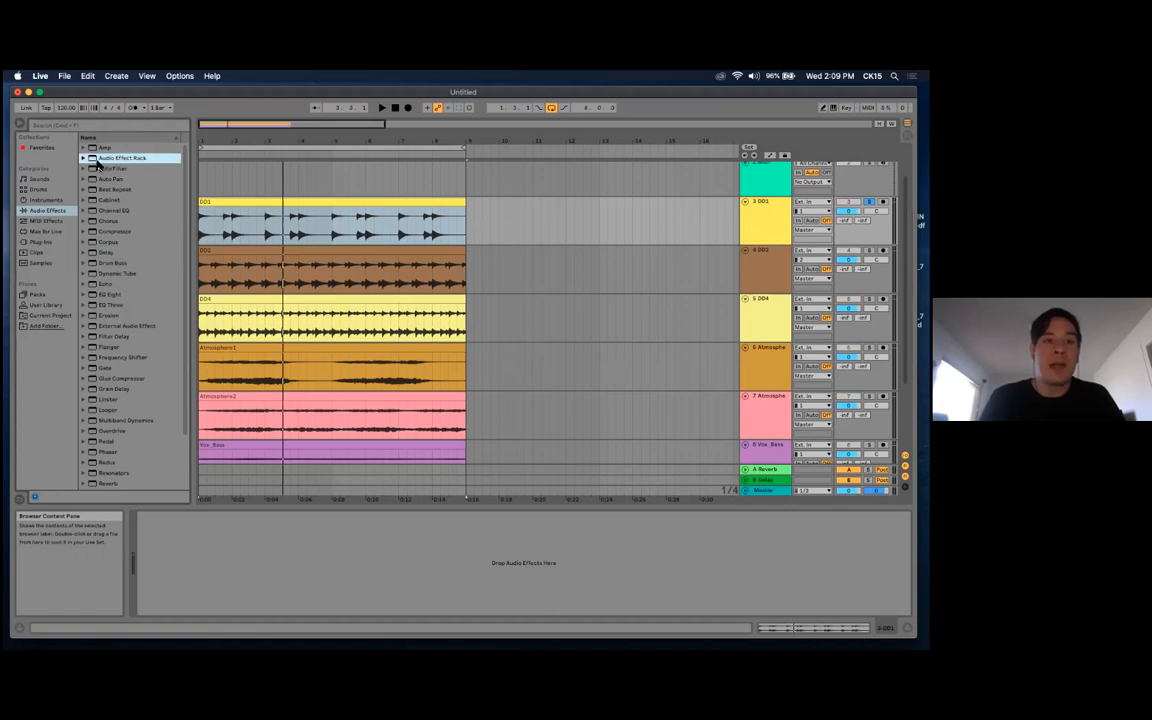
click(85, 160)
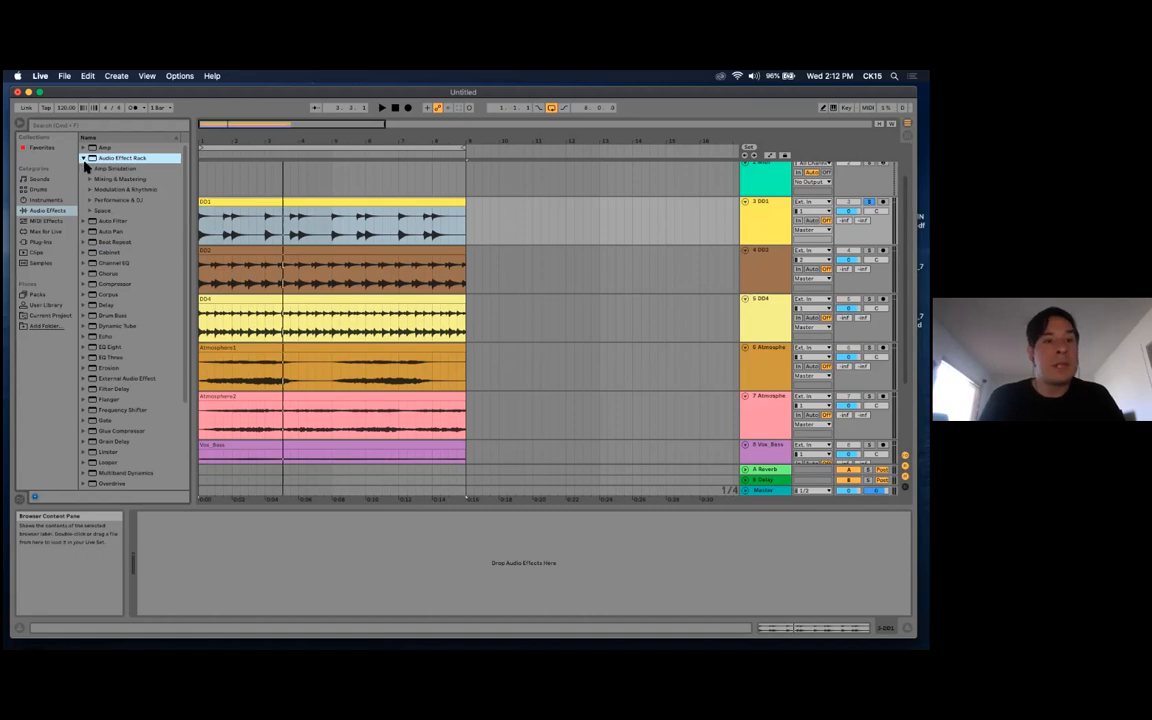
click(104, 181)
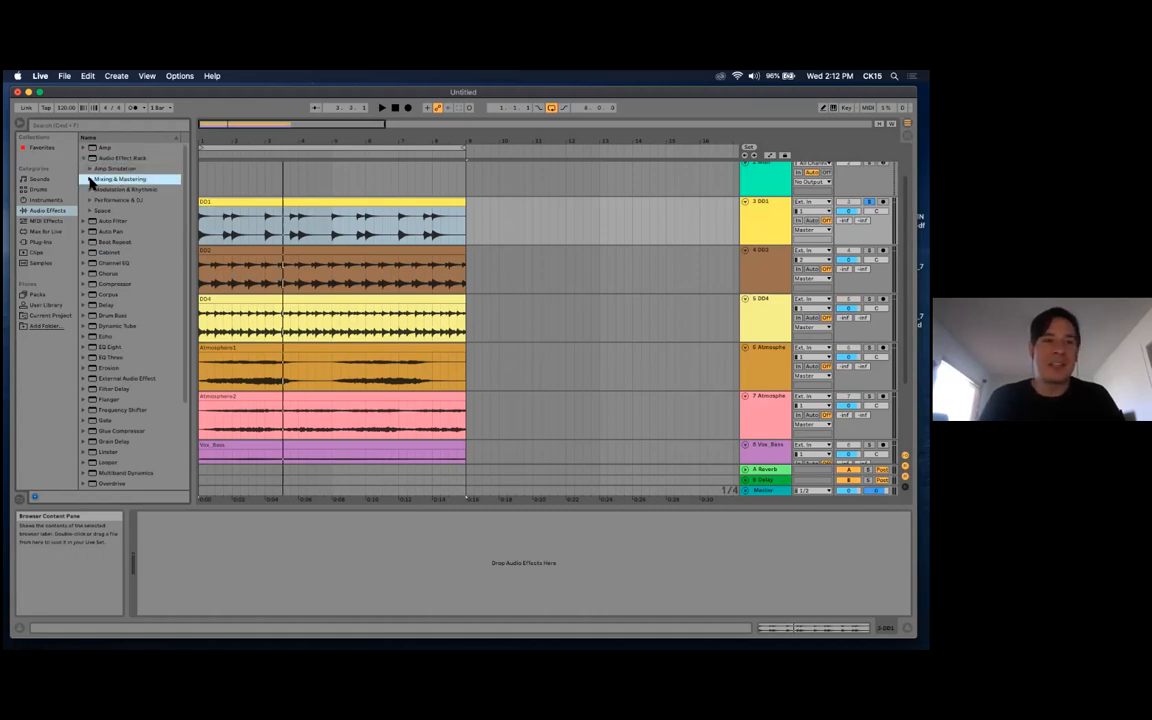
click(90, 180)
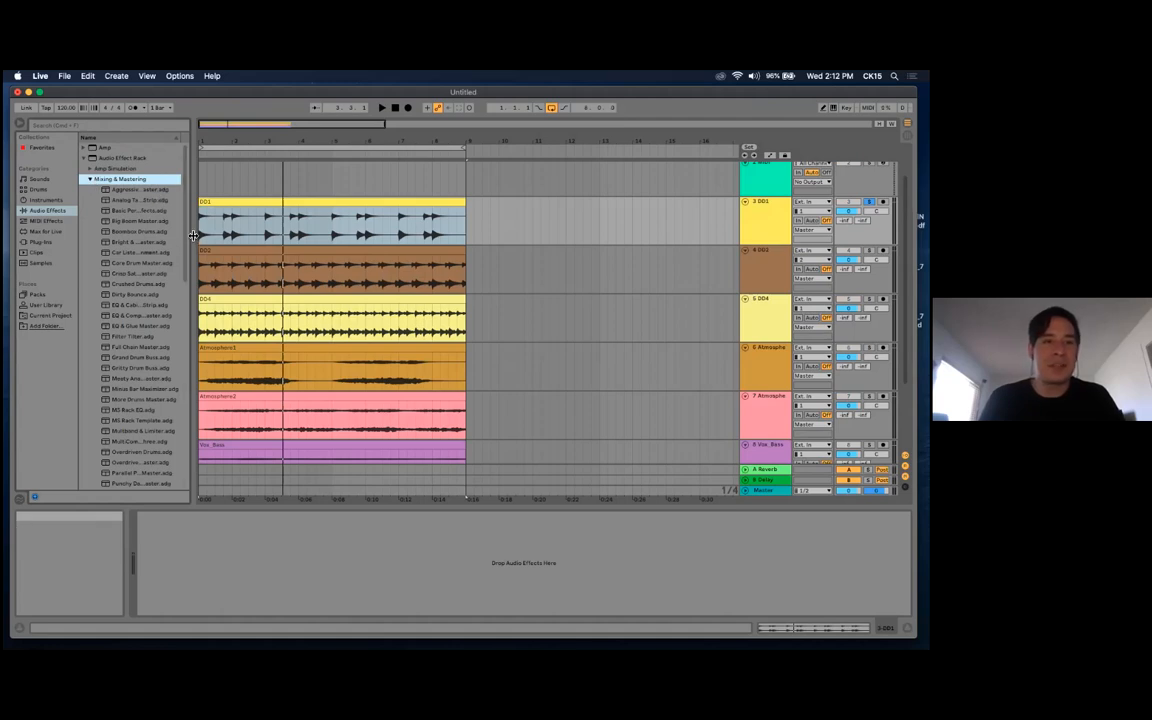
drag(195, 235, 208, 235)
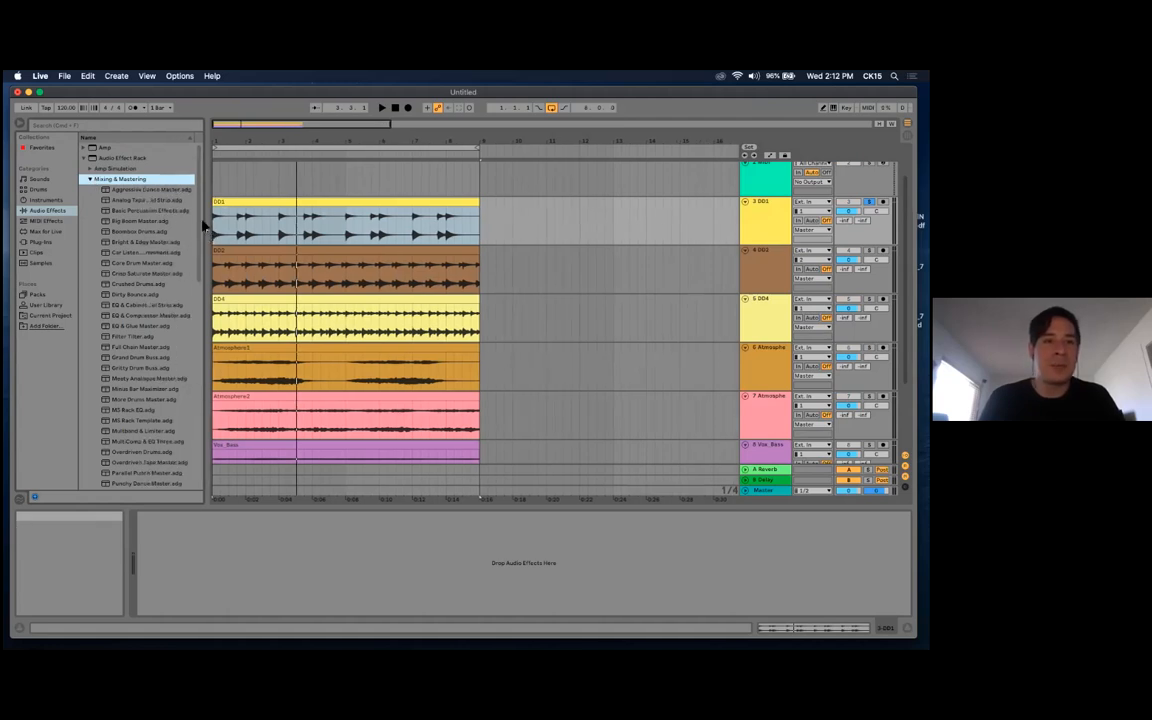
Look through the Mixing & Mastering presets and select EQ & Compressor Master.adg
scroll(200, 220, down, 2)
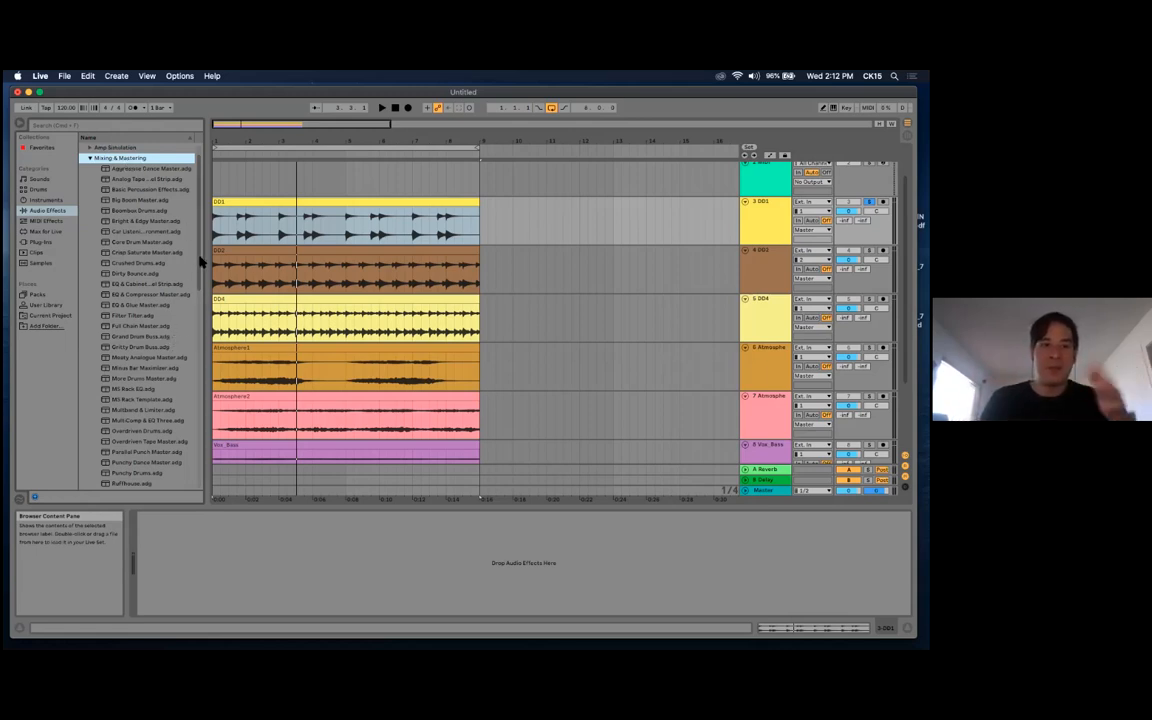
scroll(199, 262, down, 1)
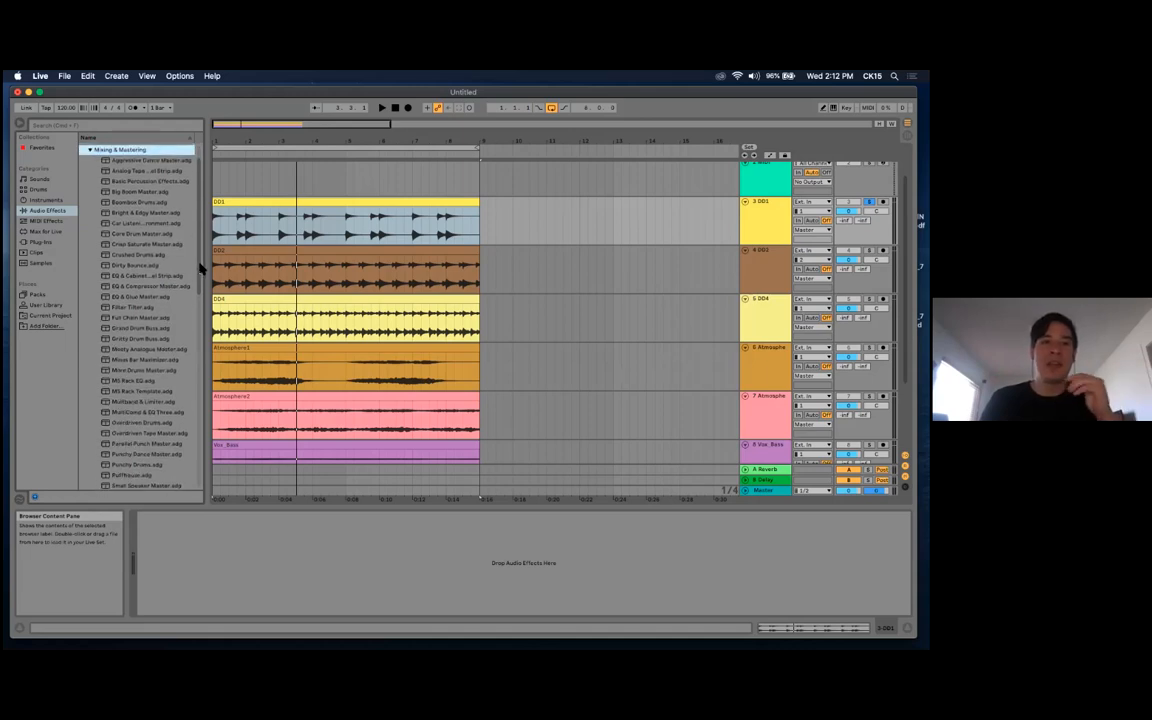
scroll(199, 268, down, 1)
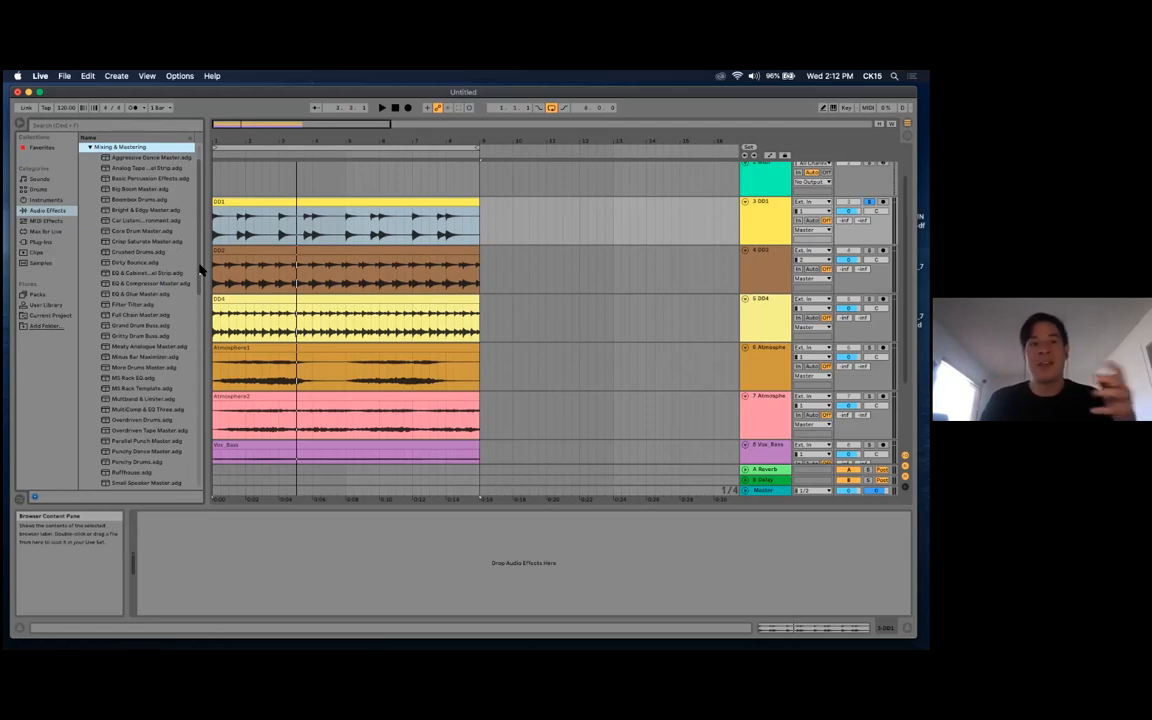
scroll(199, 274, down, 2)
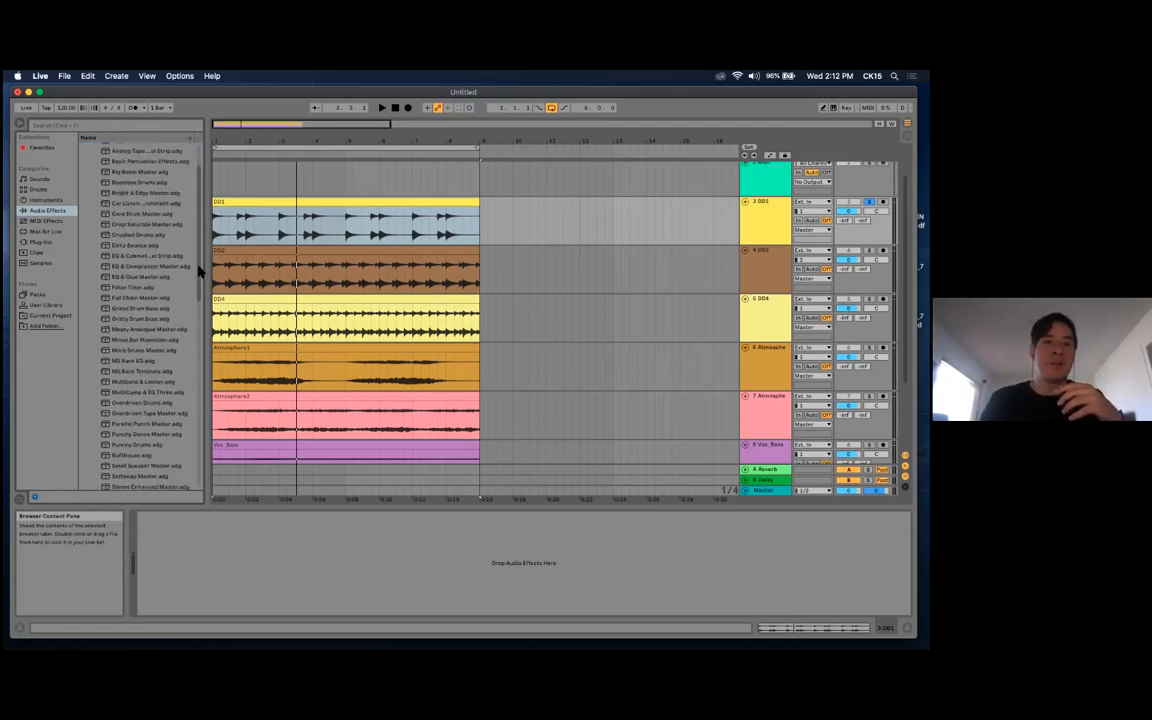
scroll(199, 270, up, 1)
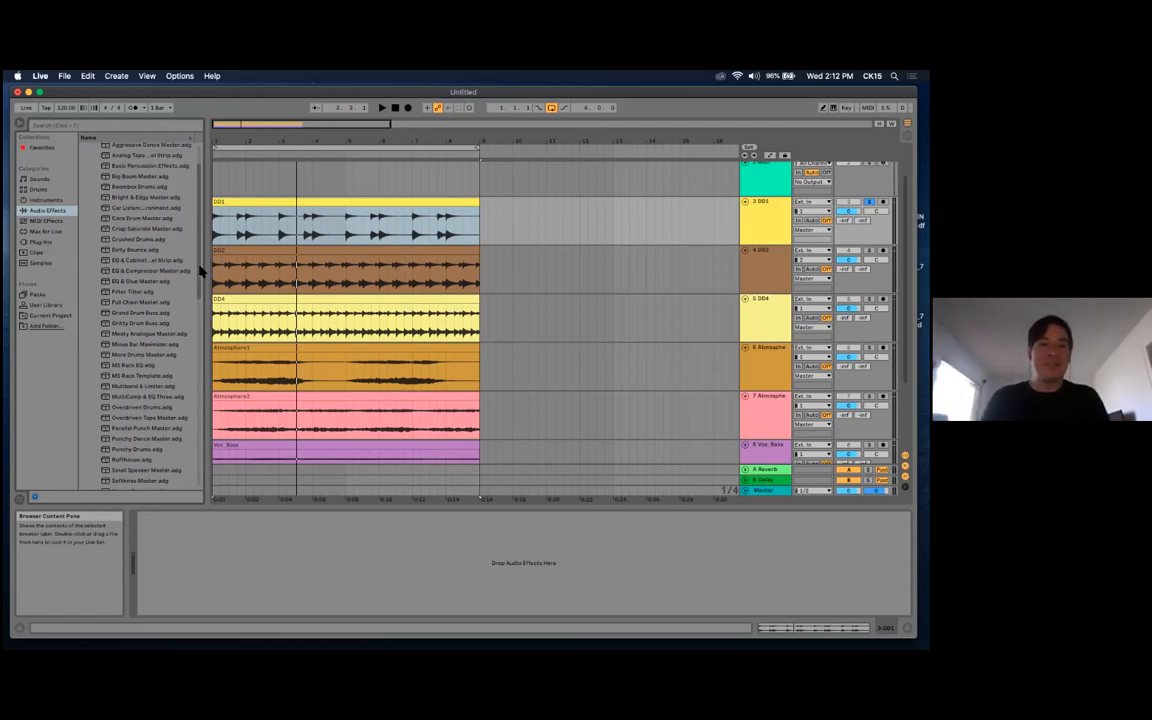
click(143, 271)
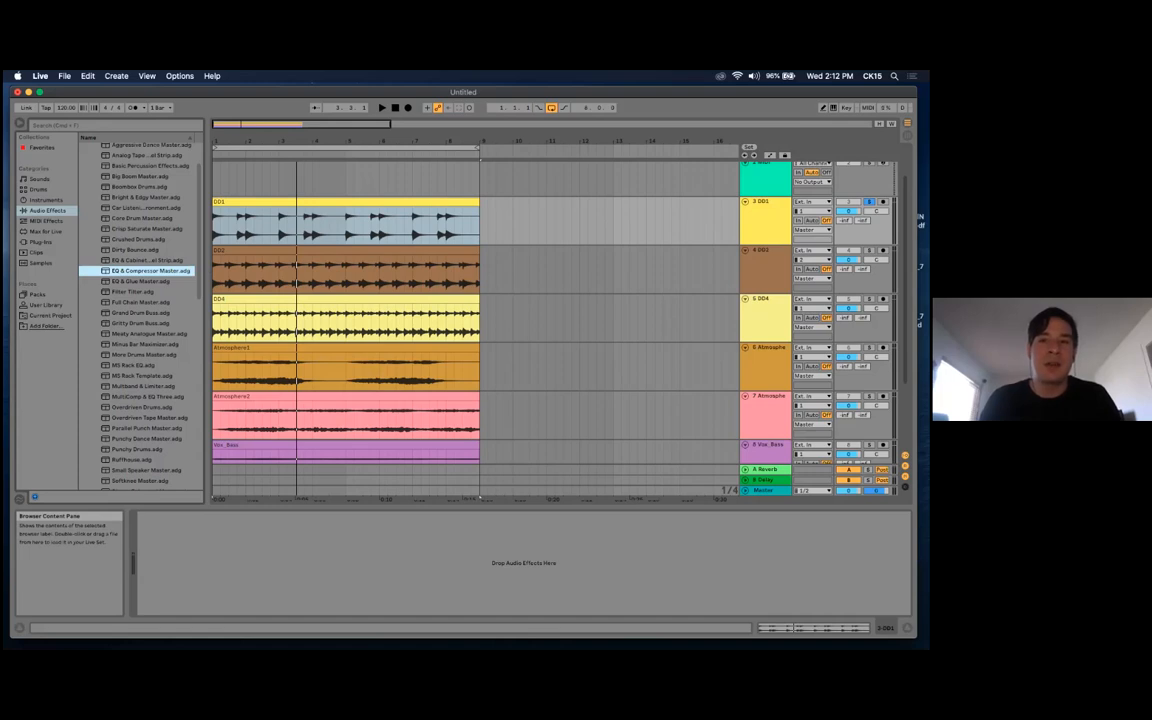
Apply the EQ & Compressor Master rack to the DD1 track, and toggle it during playback to compare the sound
drag(150, 271, 766, 220)
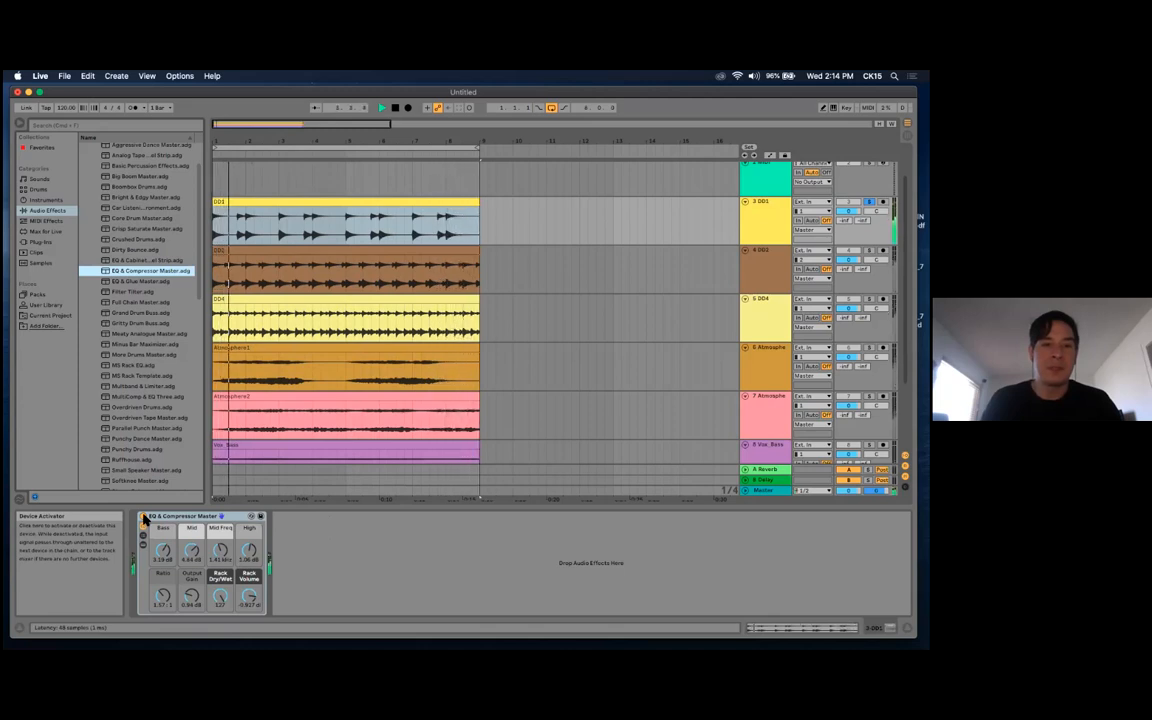
click(143, 517)
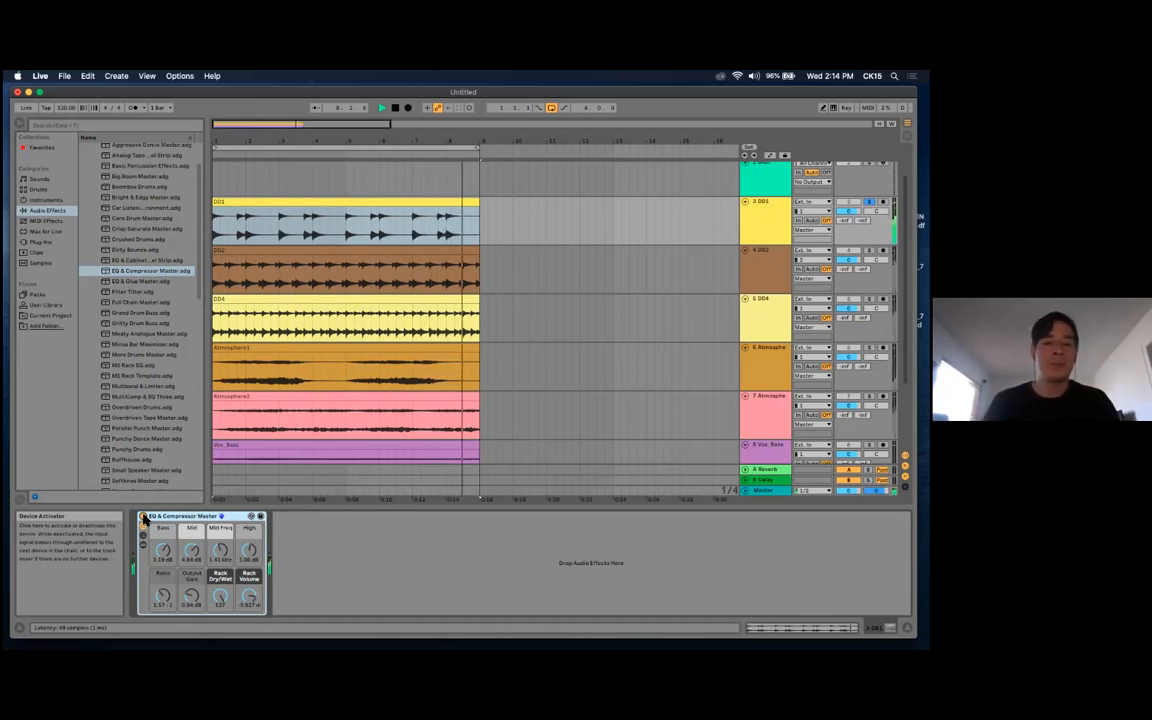
key(space)
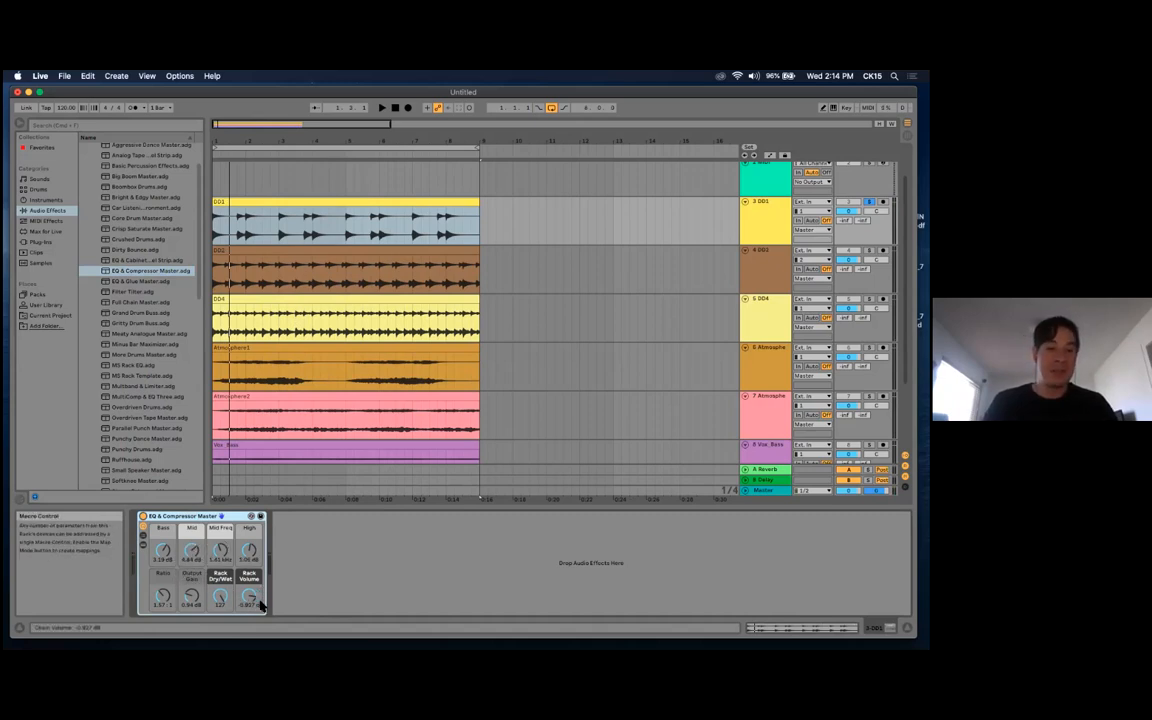
Set the DD1 rack's Rack Volume to 0.0 dB, Rack Dry/Wet to 100 and Output Gain to 0.00 dB
key(Return)
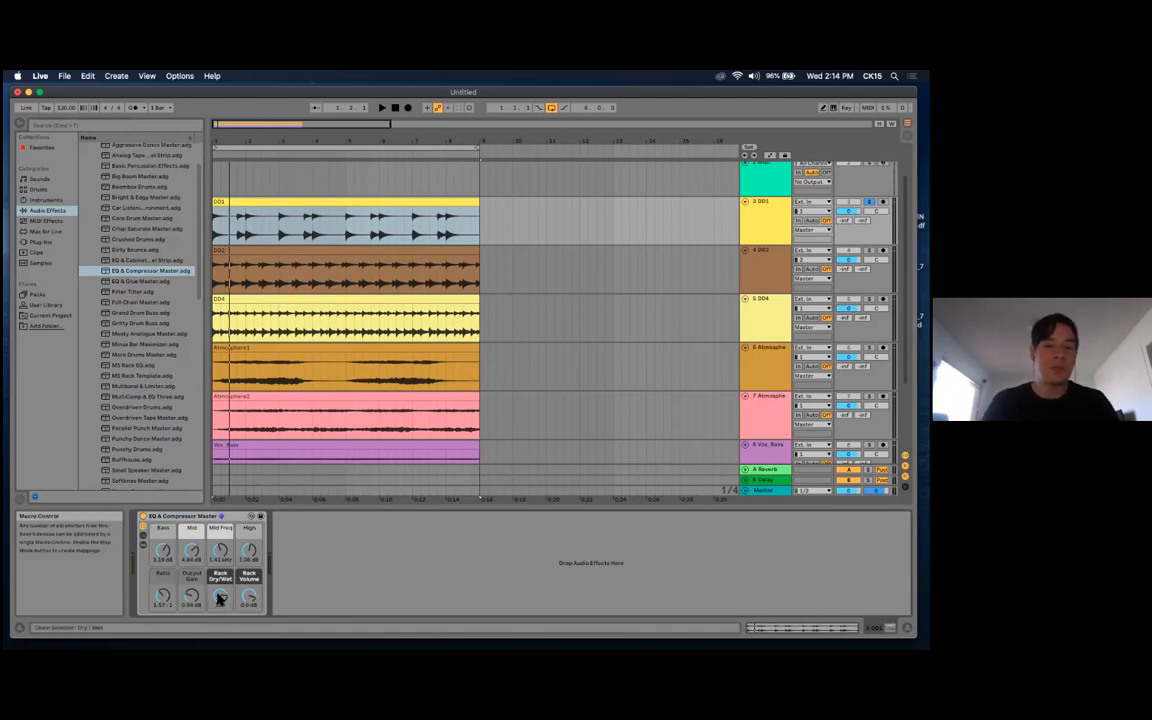
key(Return)
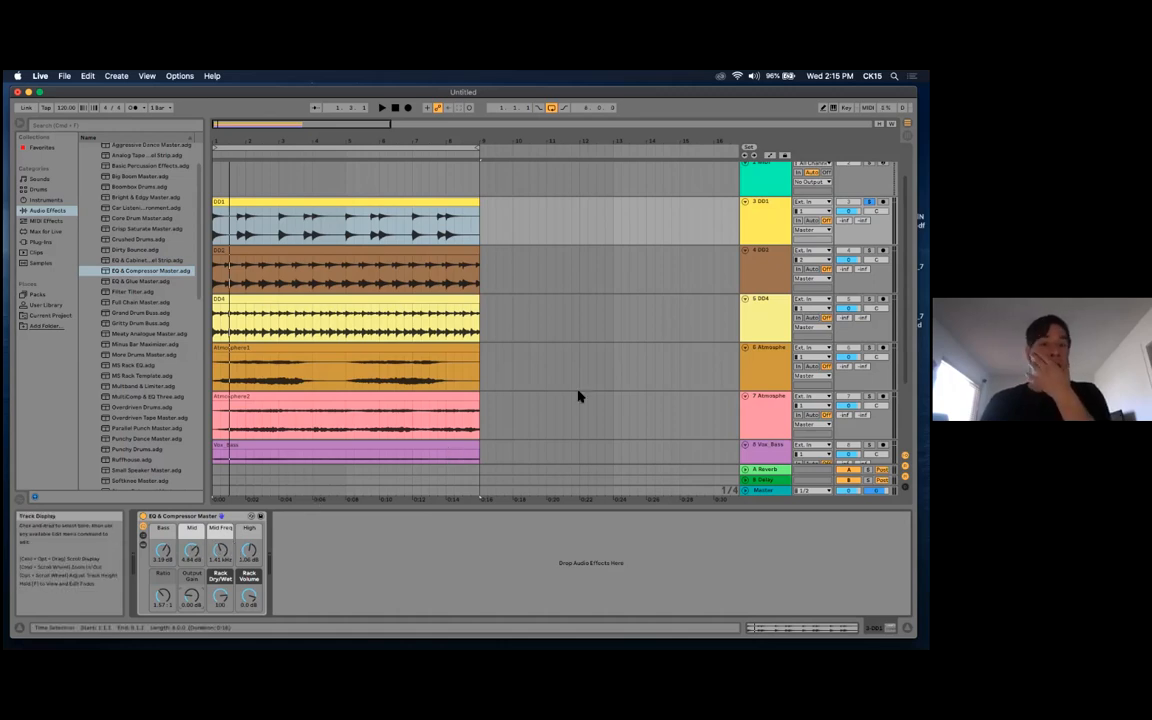
Look over the arrangement's audio tracks from DD1 down to Vox_Chanting
scroll(588, 369, down, 1)
scroll(588, 369, down, 1)
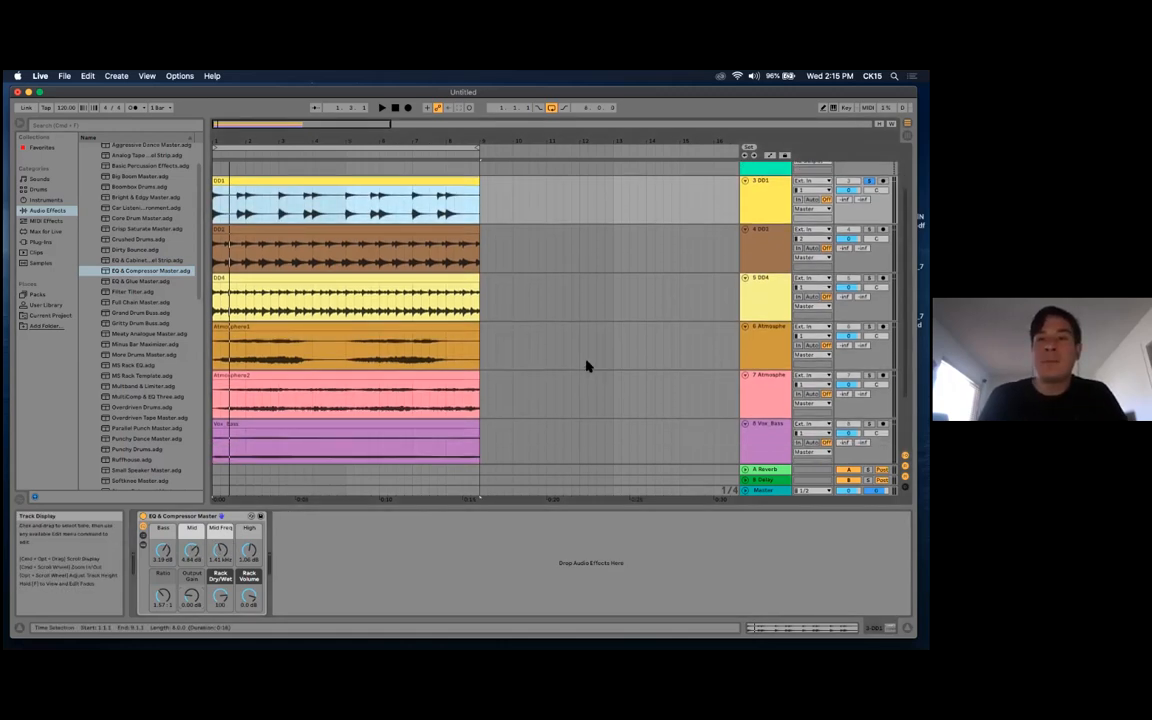
scroll(618, 226, down, 1)
scroll(625, 260, down, 3)
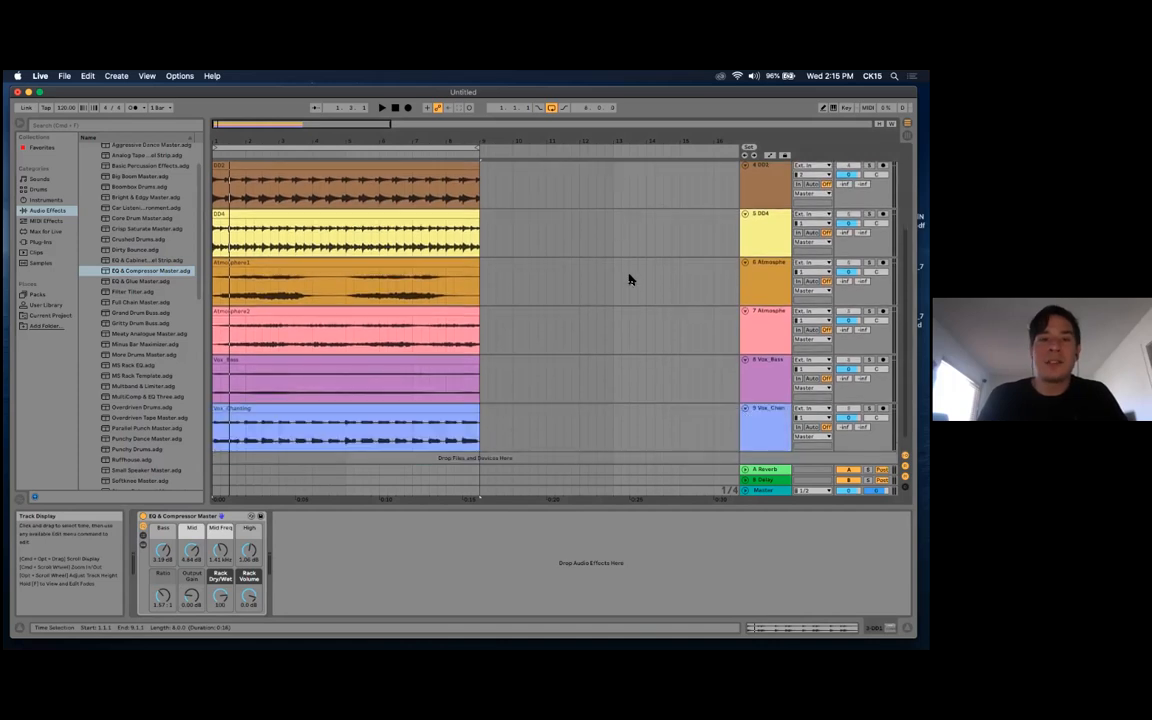
scroll(632, 273, up, 3)
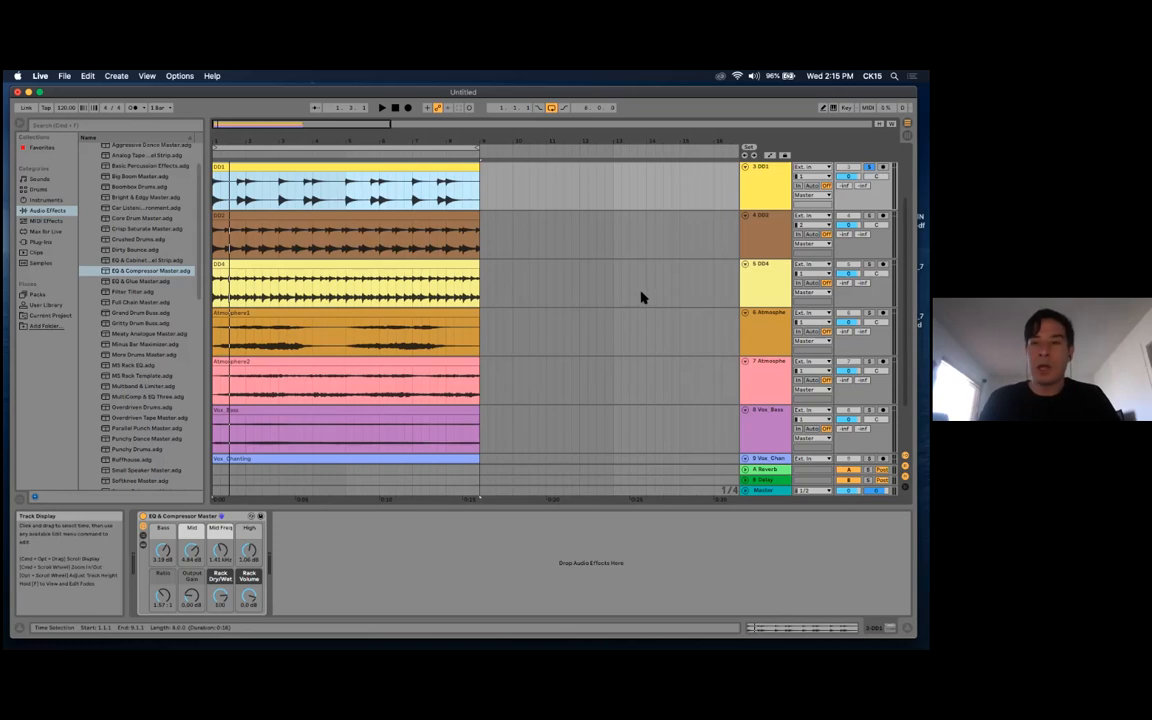
scroll(643, 296, up, 3)
scroll(640, 298, down, 5)
scroll(638, 297, up, 5)
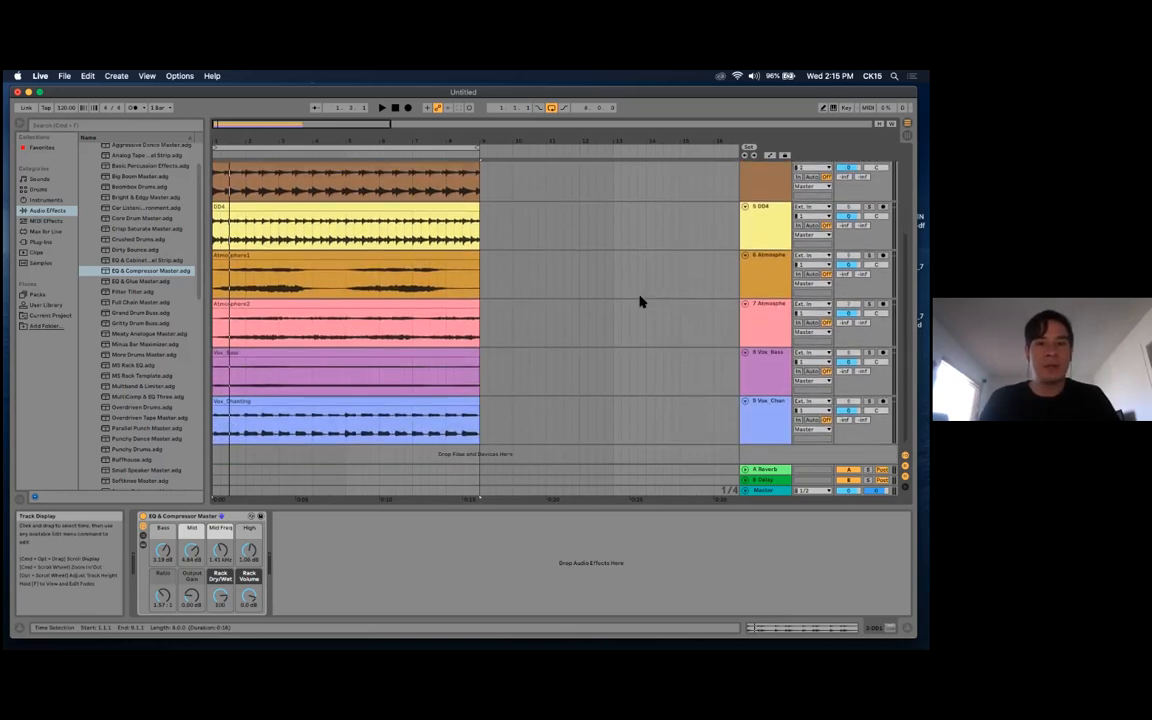
scroll(634, 297, down, 2)
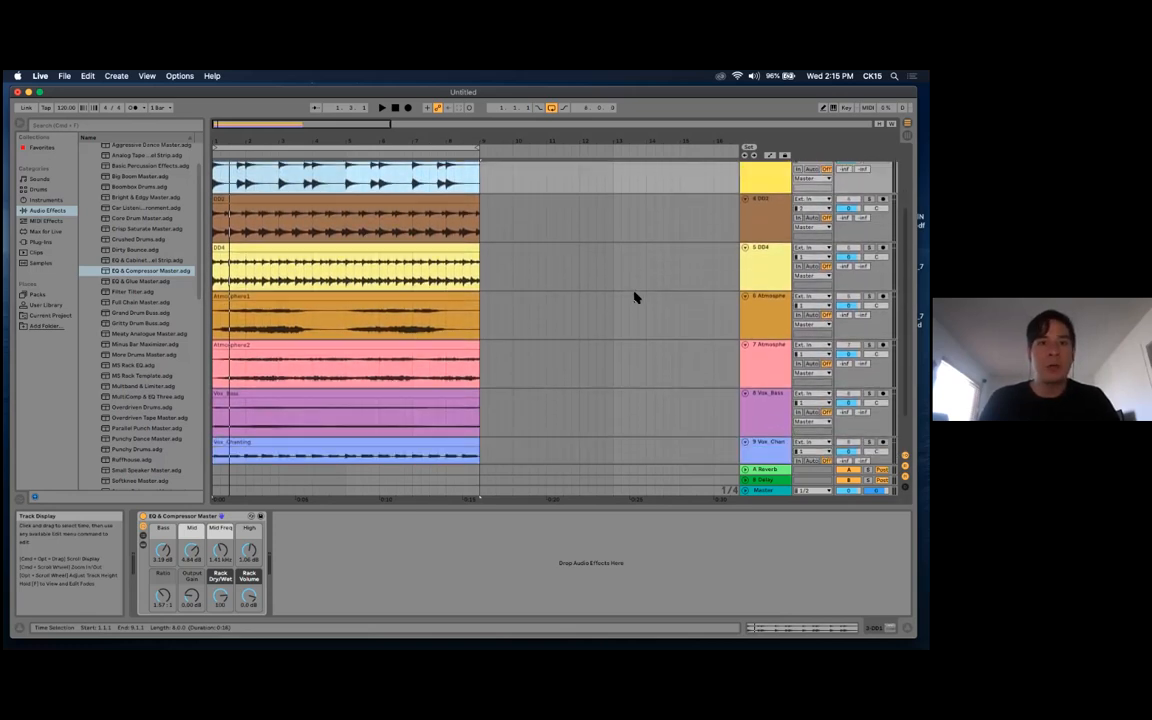
scroll(638, 297, up, 1)
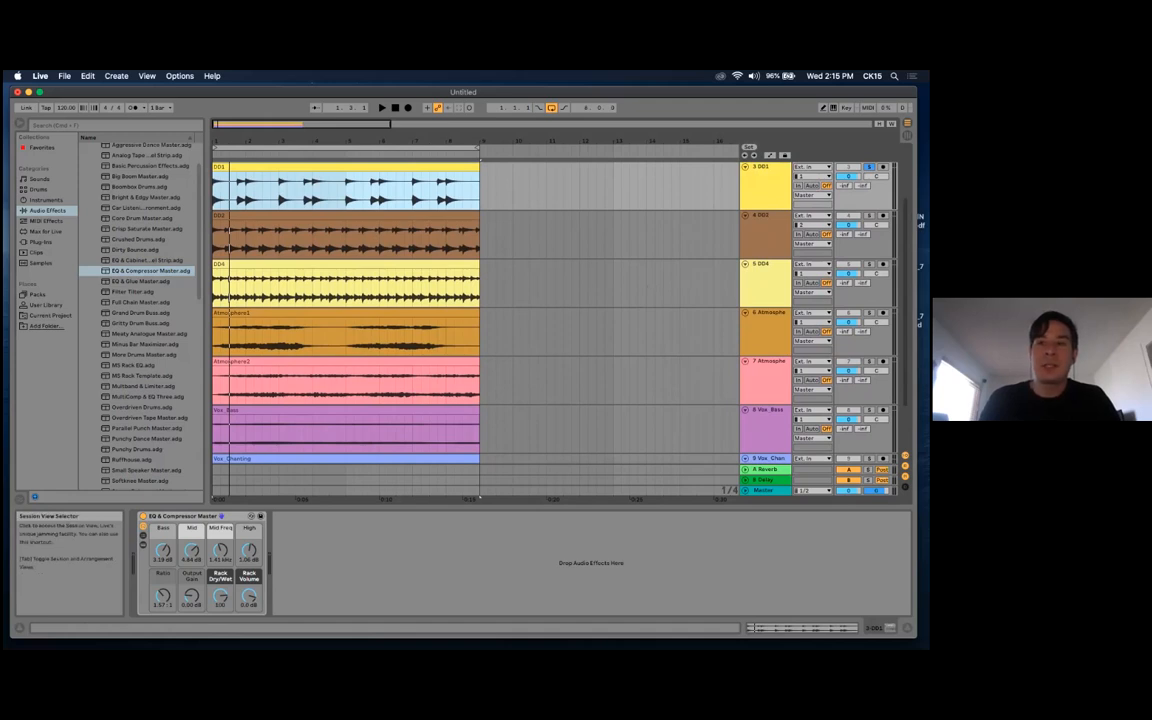
Switch to Session View, enlarge the mixer's volume faders, and play the soloed DD1 track to watch its level
click(906, 122)
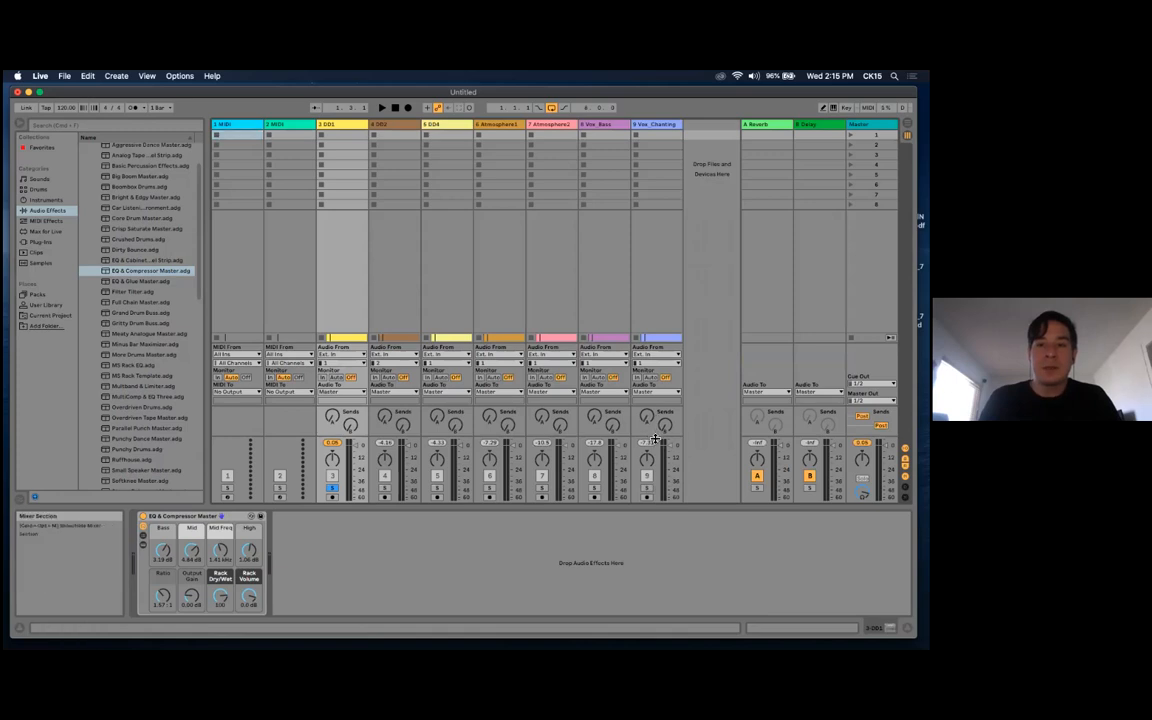
drag(655, 432, 656, 342)
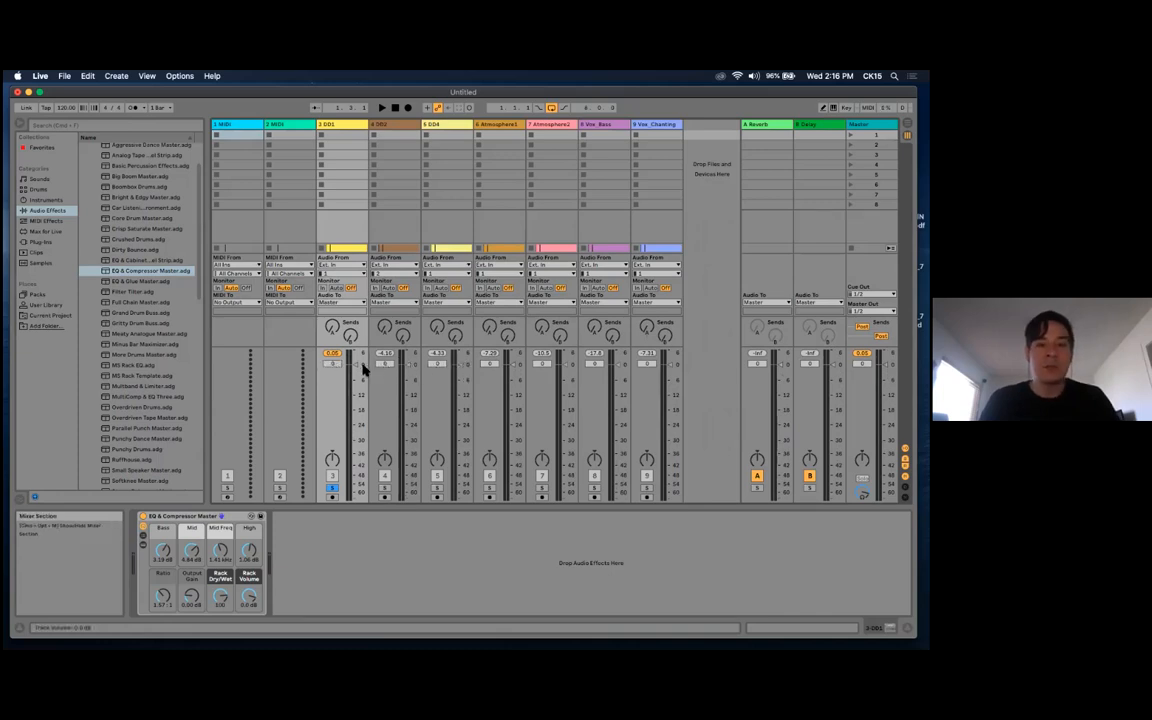
key(space)
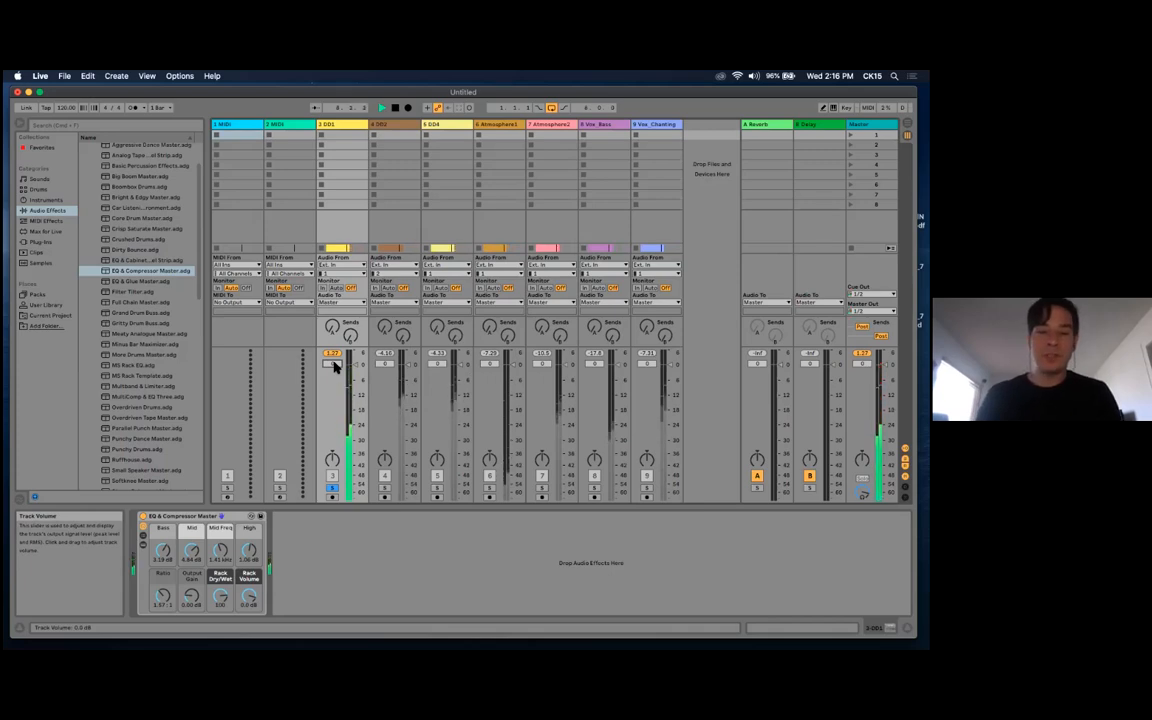
Set the volume of every audio track to -10 dB, reset the master peak level, and lower the Master volume to -5 dB
text(-10)
key(Return)
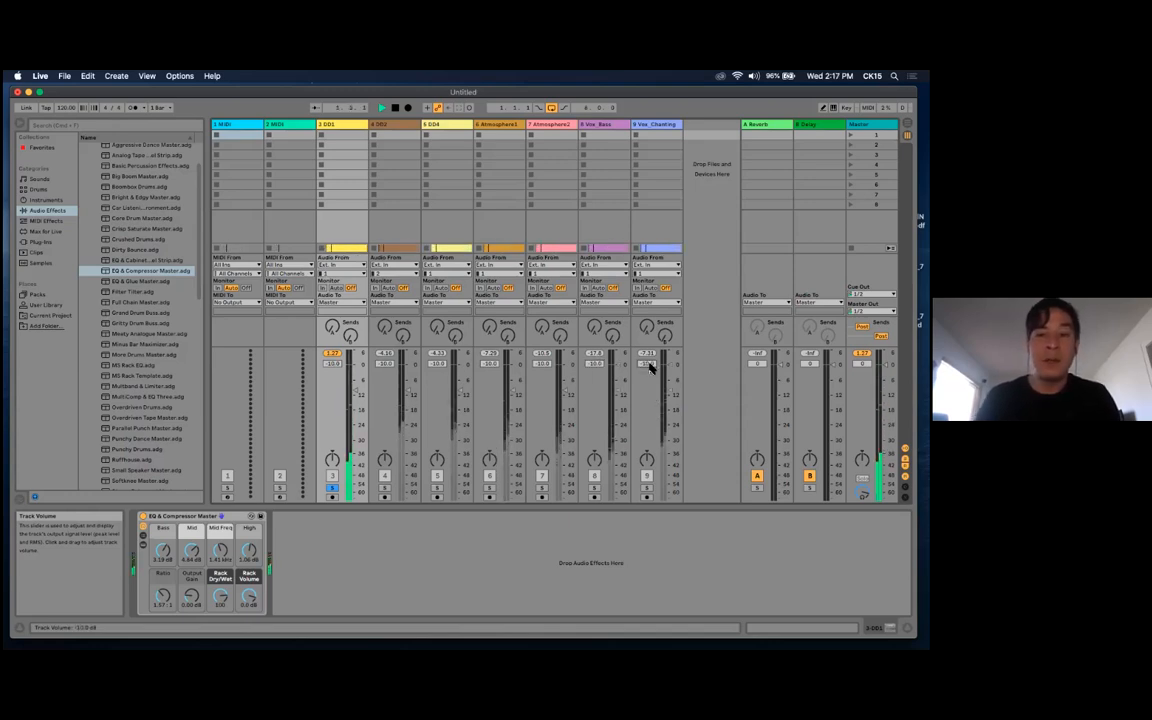
click(862, 353)
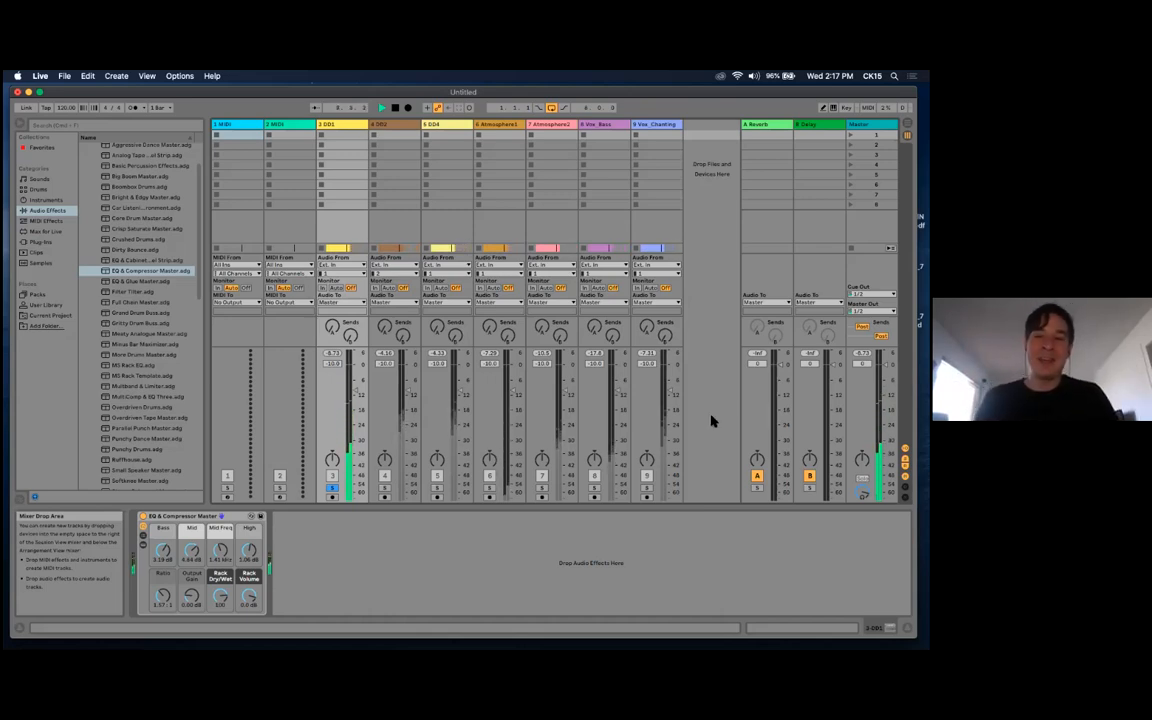
key(space)
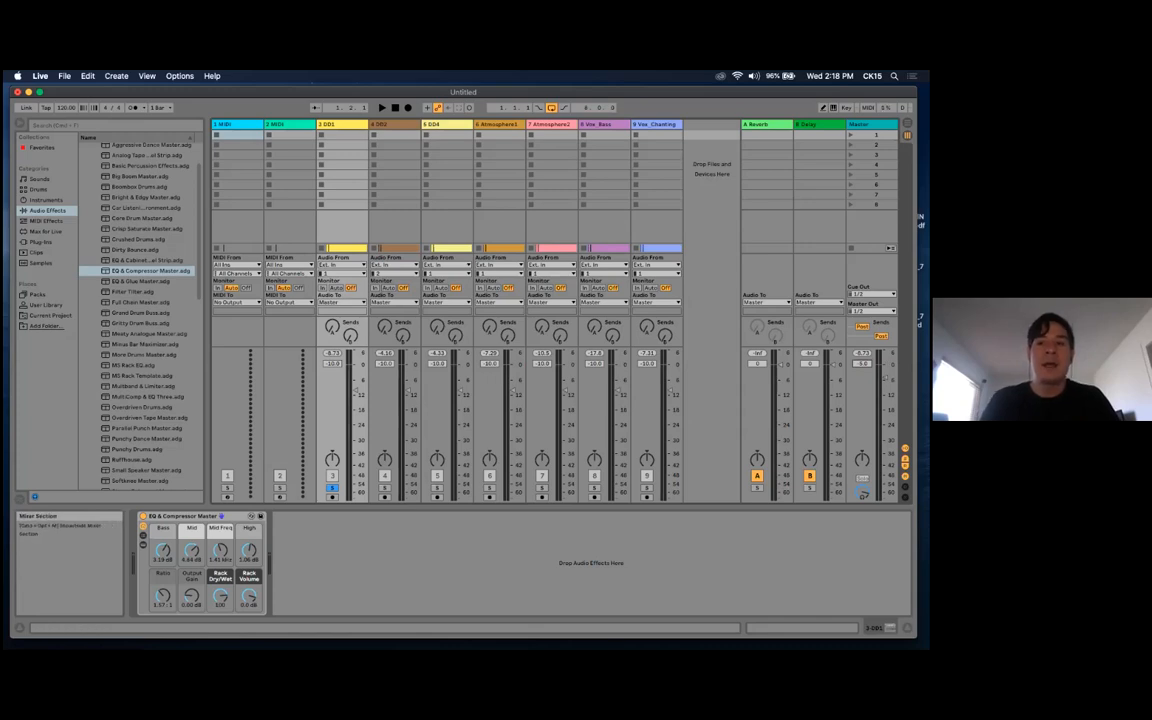
key(space)
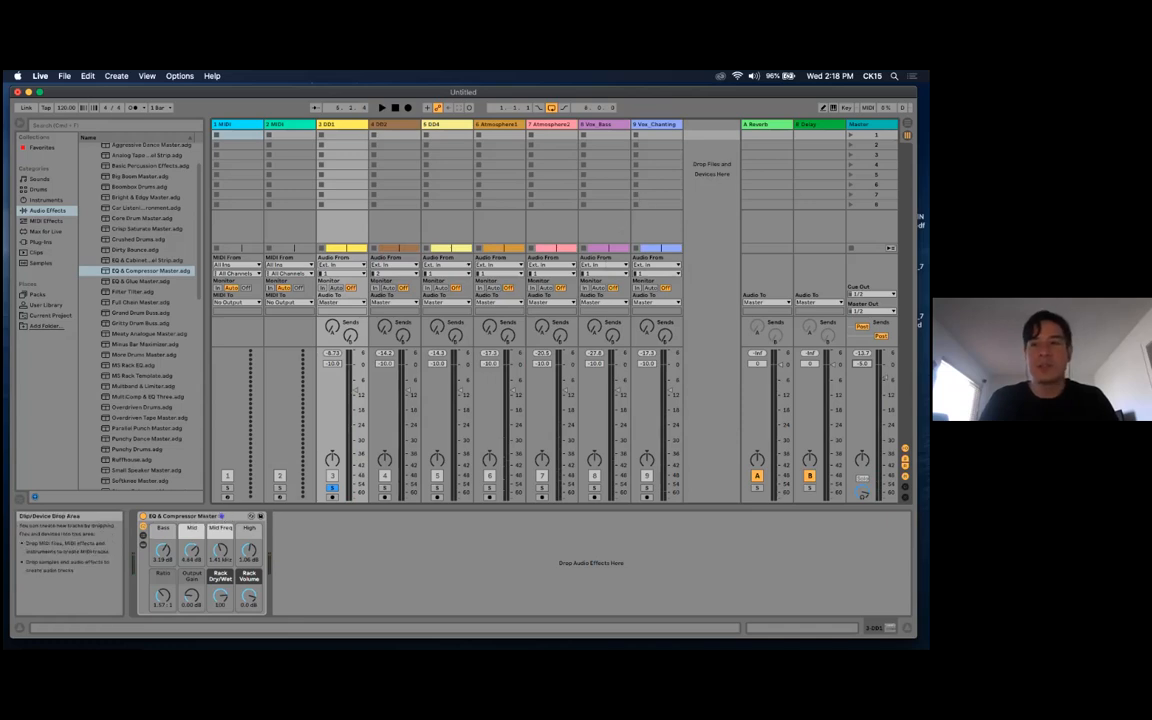
Add the EQ & Compressor Master rack to the Master track, setting its Rack Dry/Wet to 100 and raising its Rack Volume during playback
click(860, 124)
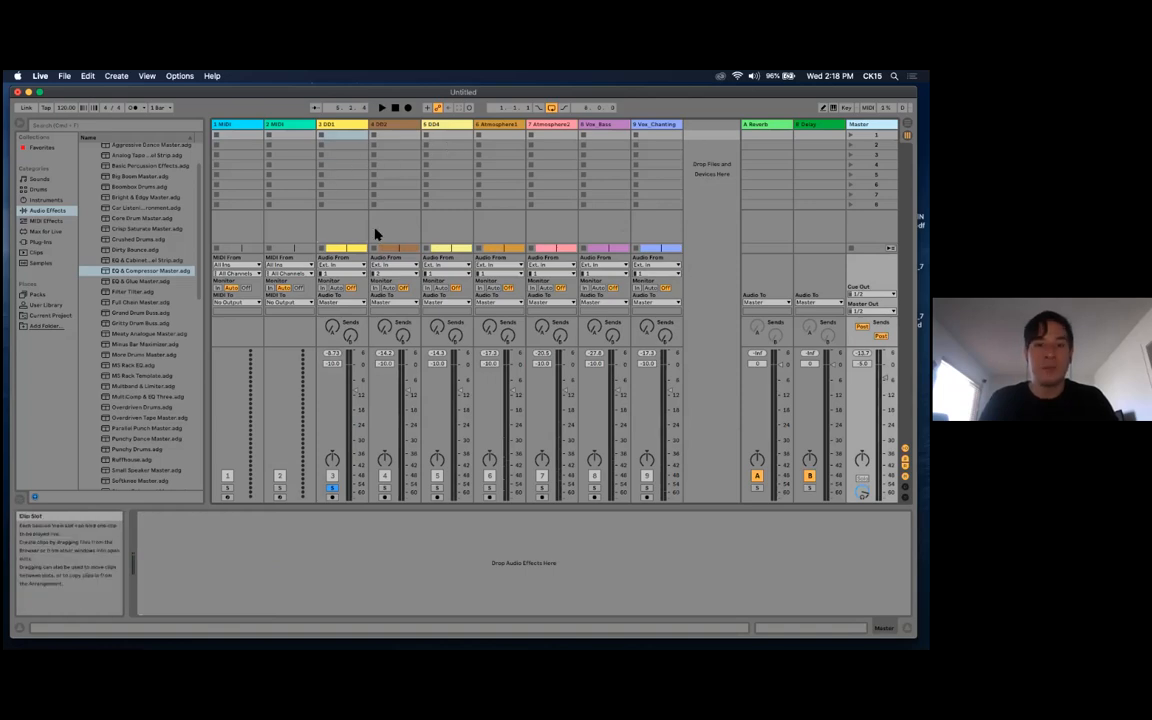
drag(121, 270, 174, 574)
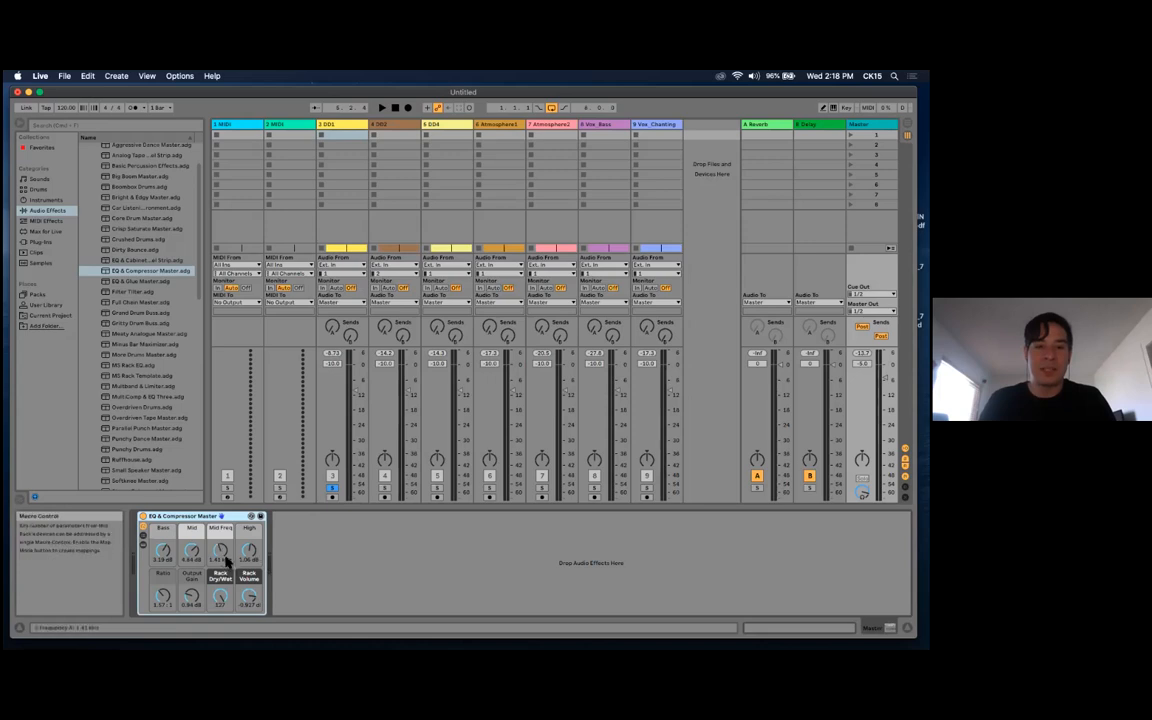
key(space)
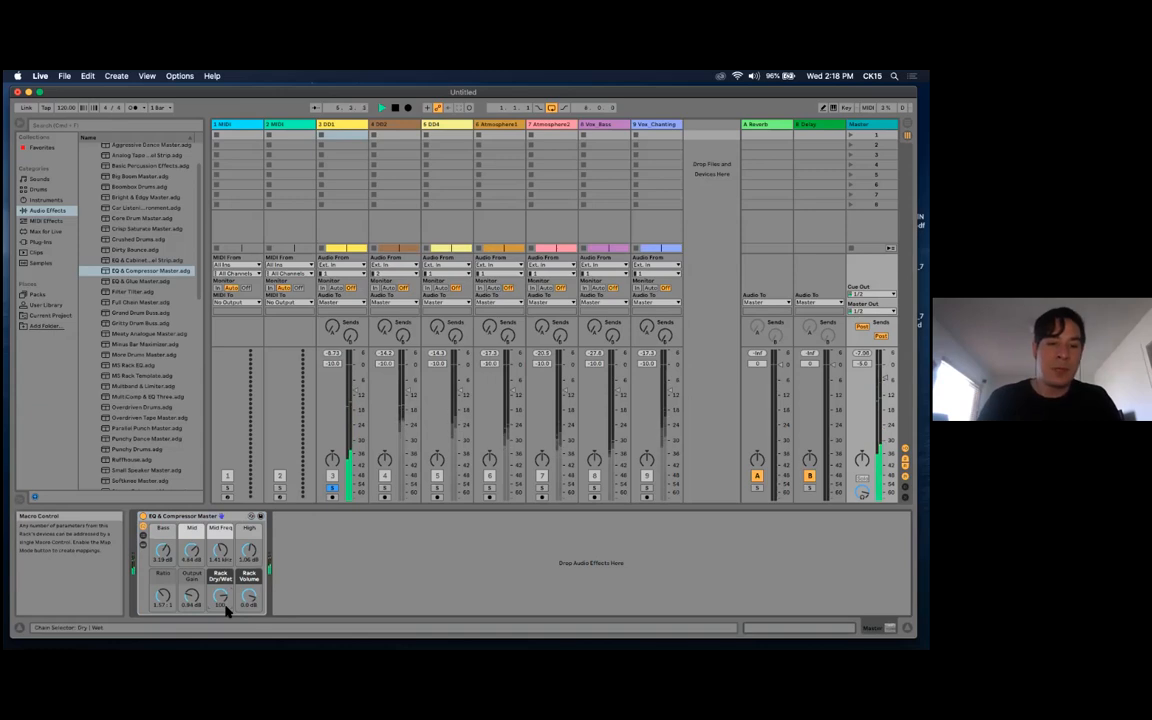
mouse_move(249, 596)
mouse_down()
mouse_move(249, 608)
mouse_move(249, 590)
mouse_up()
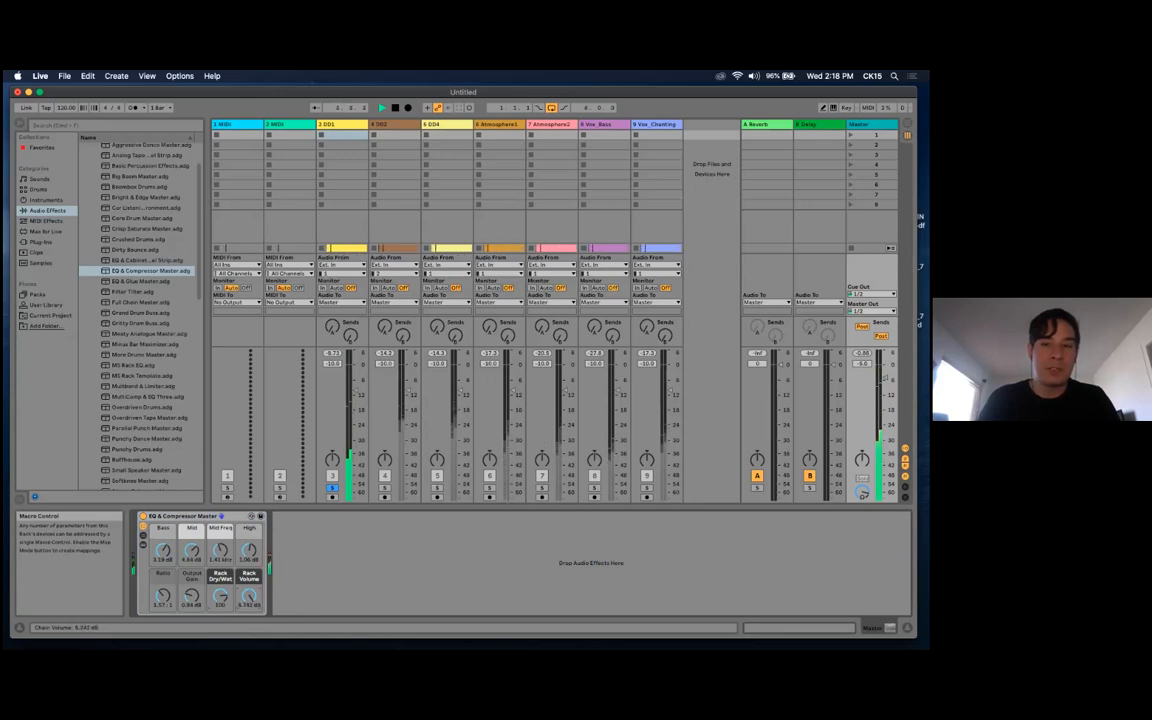
drag(249, 600, 249, 608)
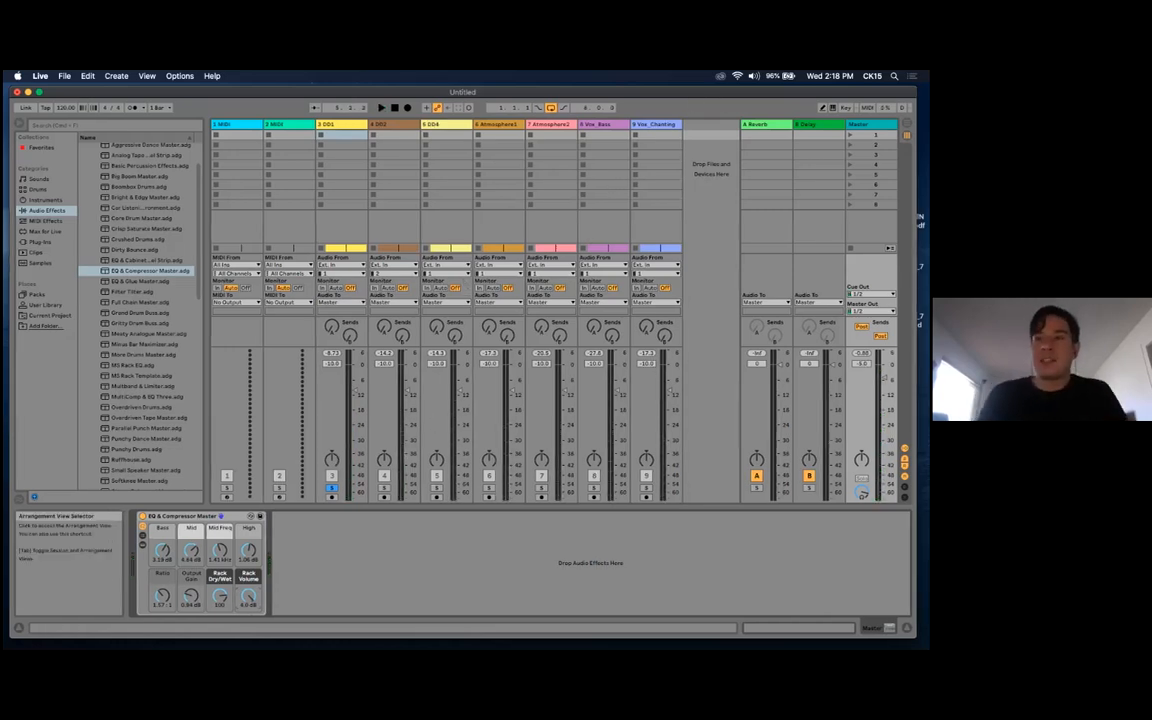
Return to Arrangement View and select the DD1 track
click(907, 124)
scroll(583, 351, up, 3)
scroll(583, 350, up, 1)
click(766, 220)
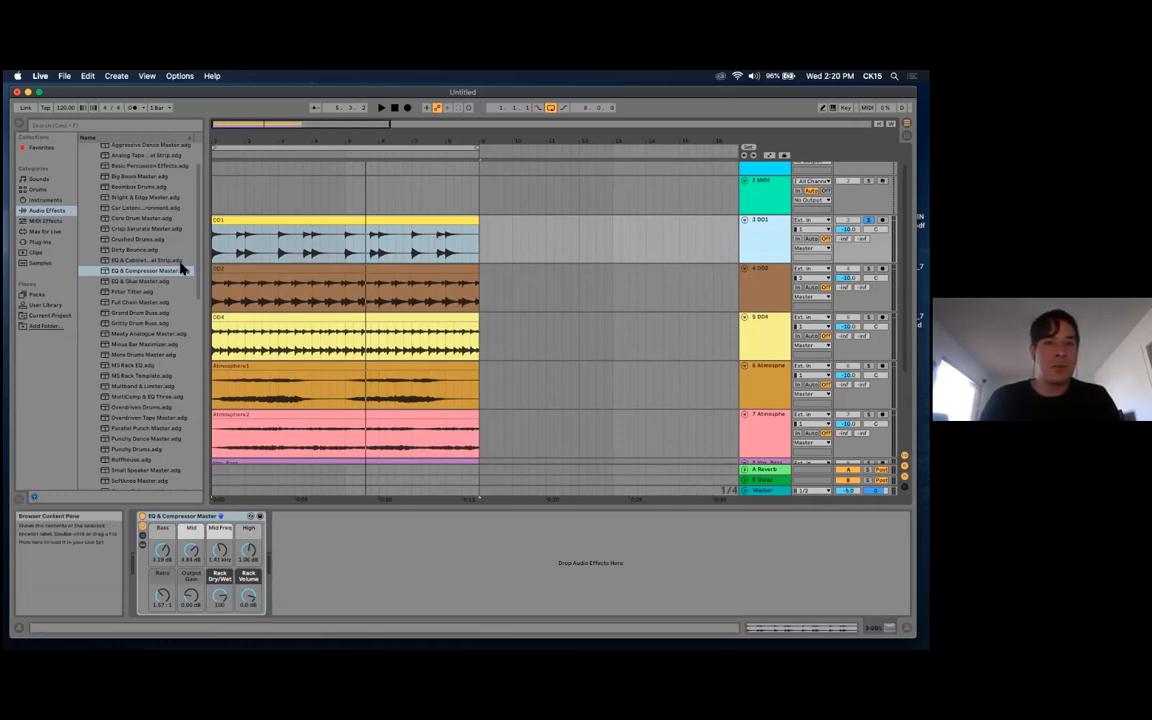
Collapse Audio Effect Rack in the browser and expand the Clean Delay presets under Delay
click(123, 270)
scroll(121, 267, up, 2)
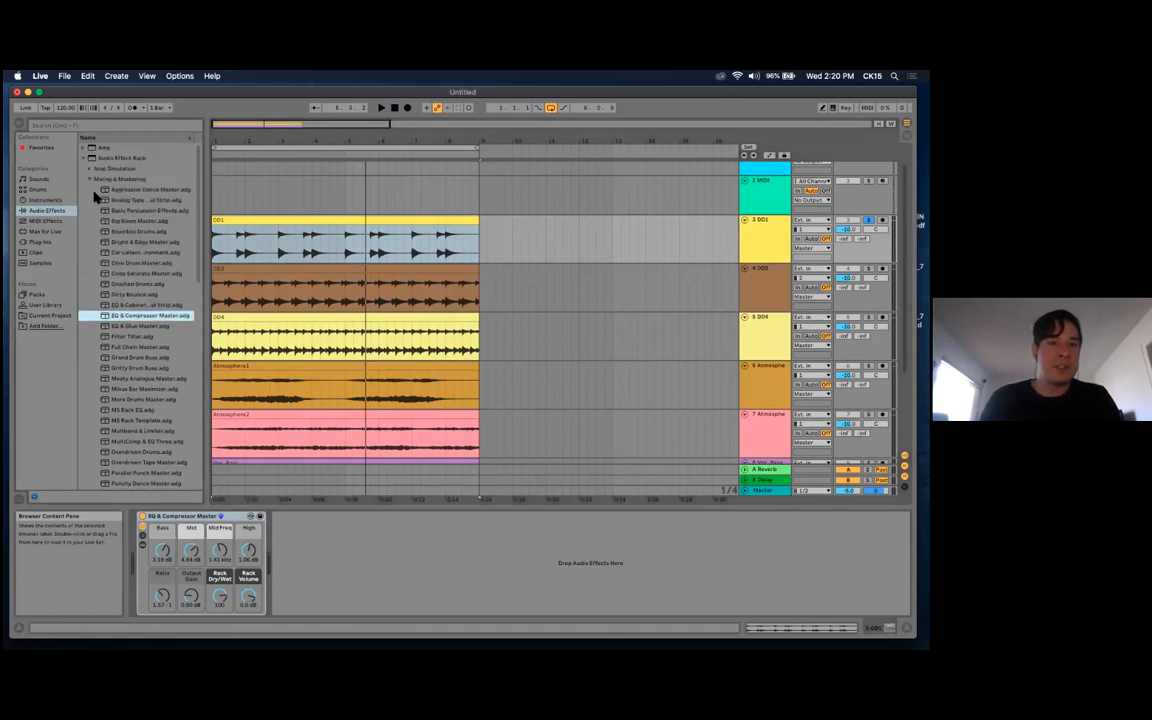
click(84, 159)
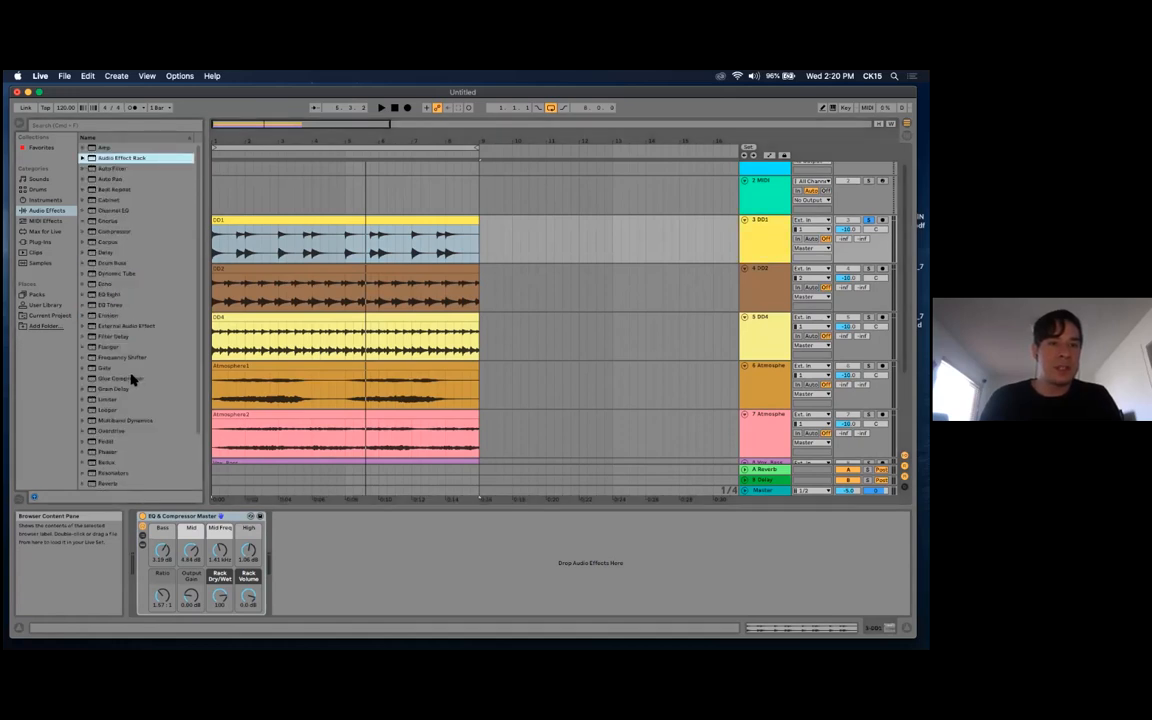
click(84, 253)
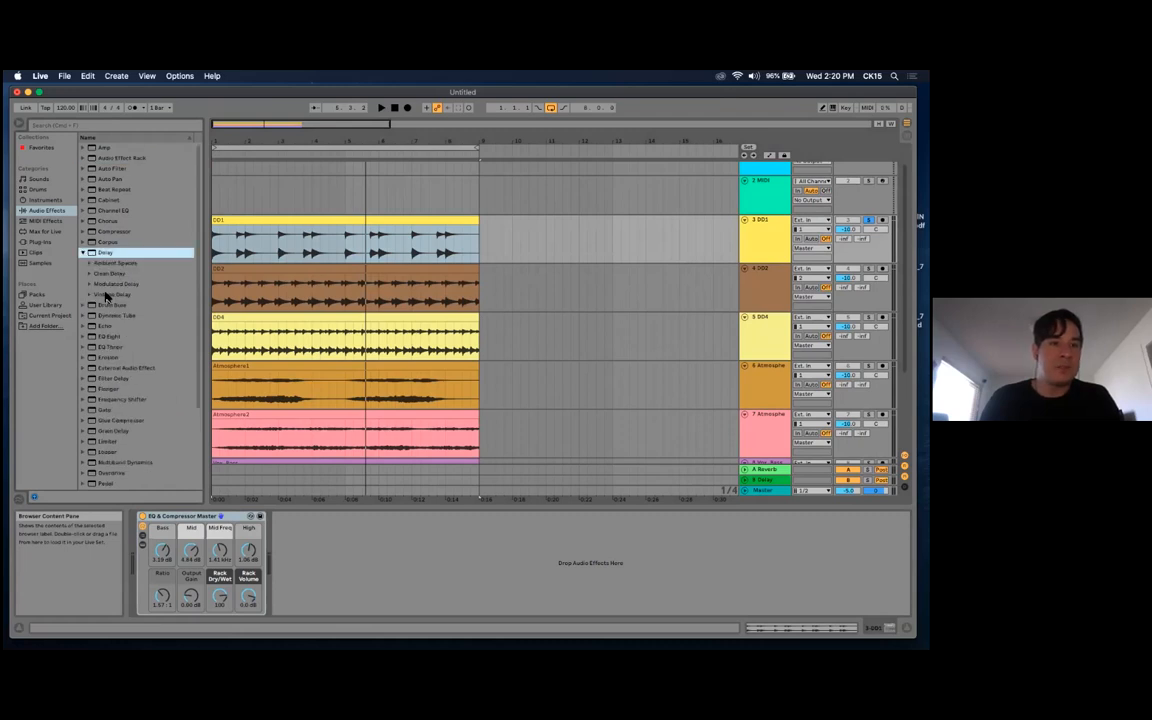
click(89, 275)
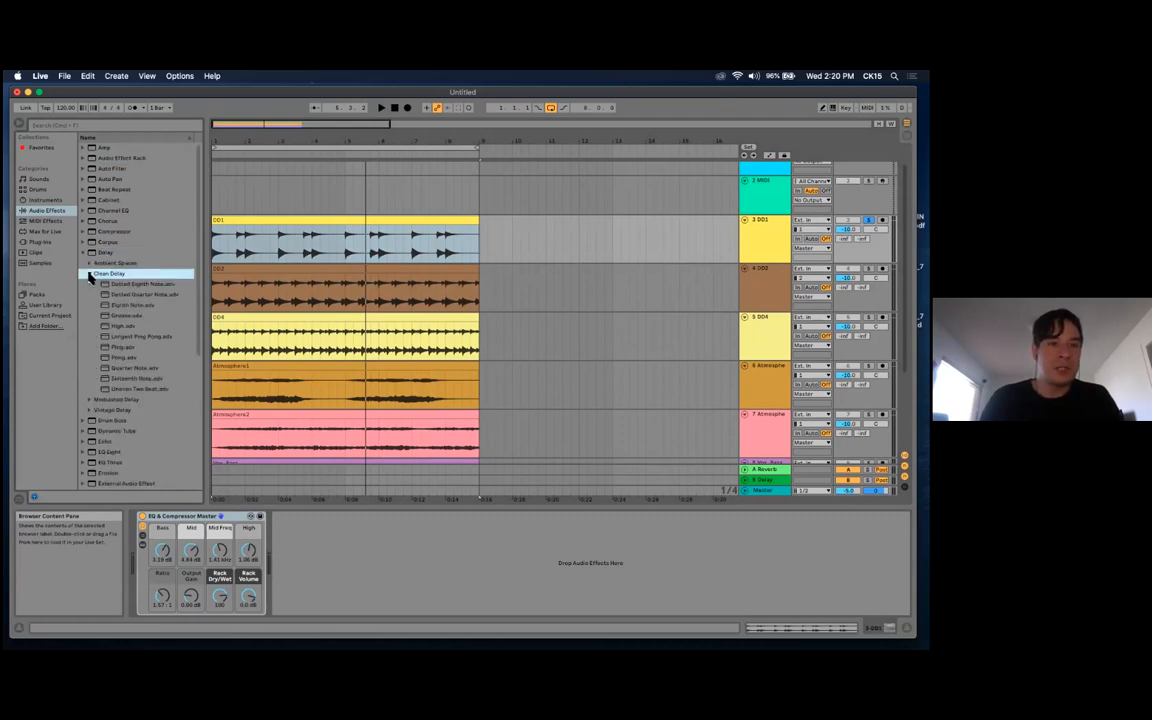
Add the Groove.adv delay preset to the DD1 track after its rack, and play the track to hear it
click(119, 316)
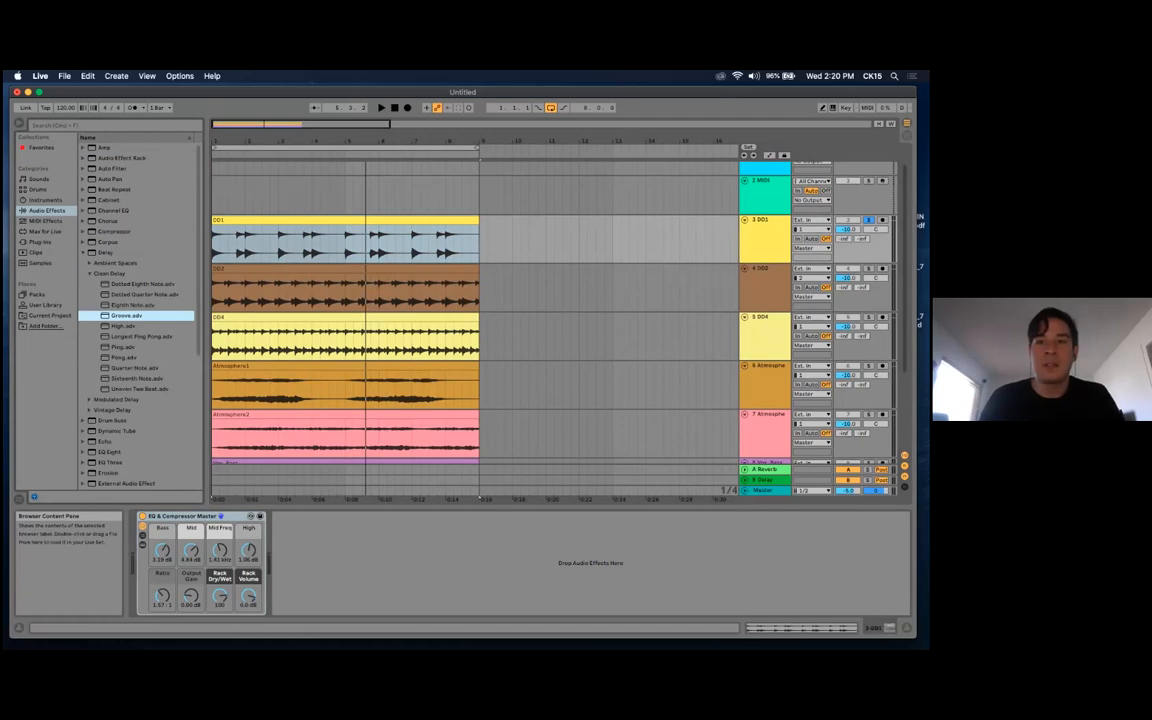
drag(126, 316, 765, 232)
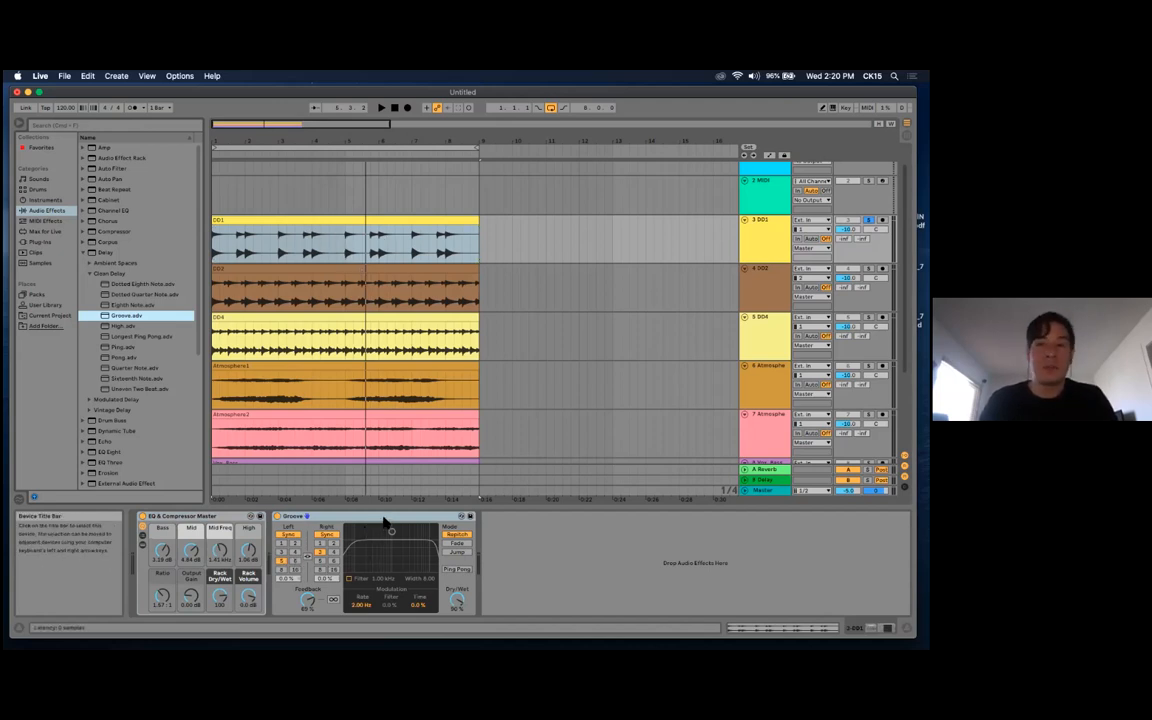
key(space)
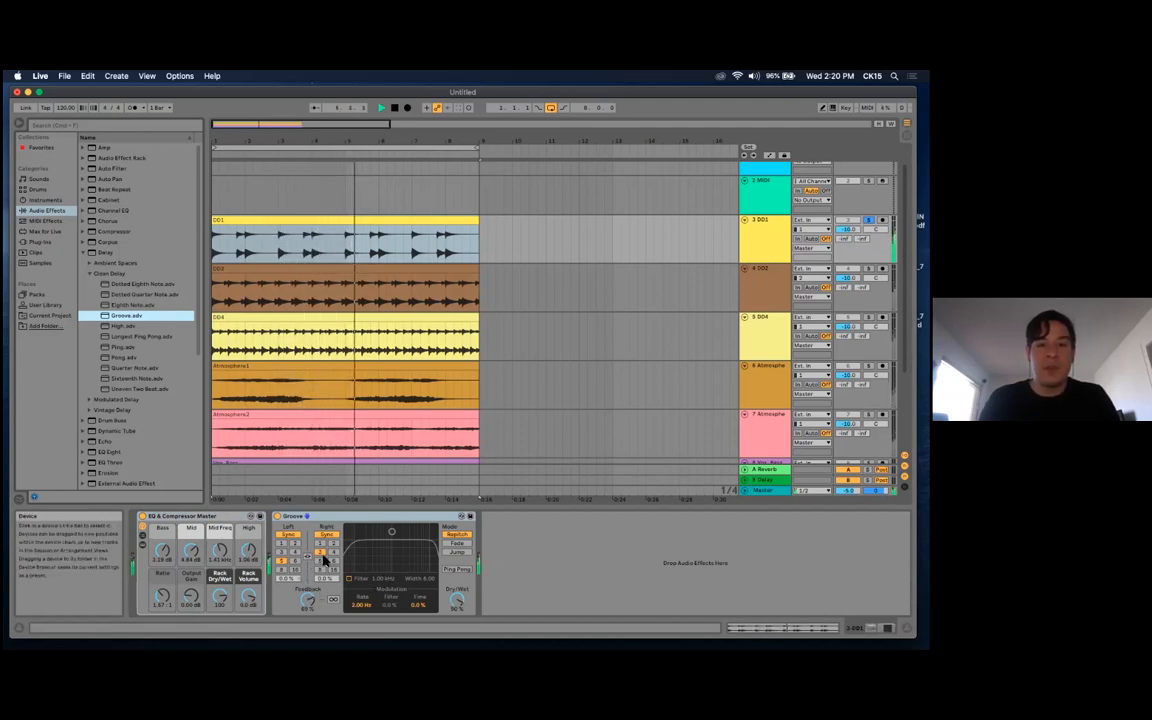
key(space)
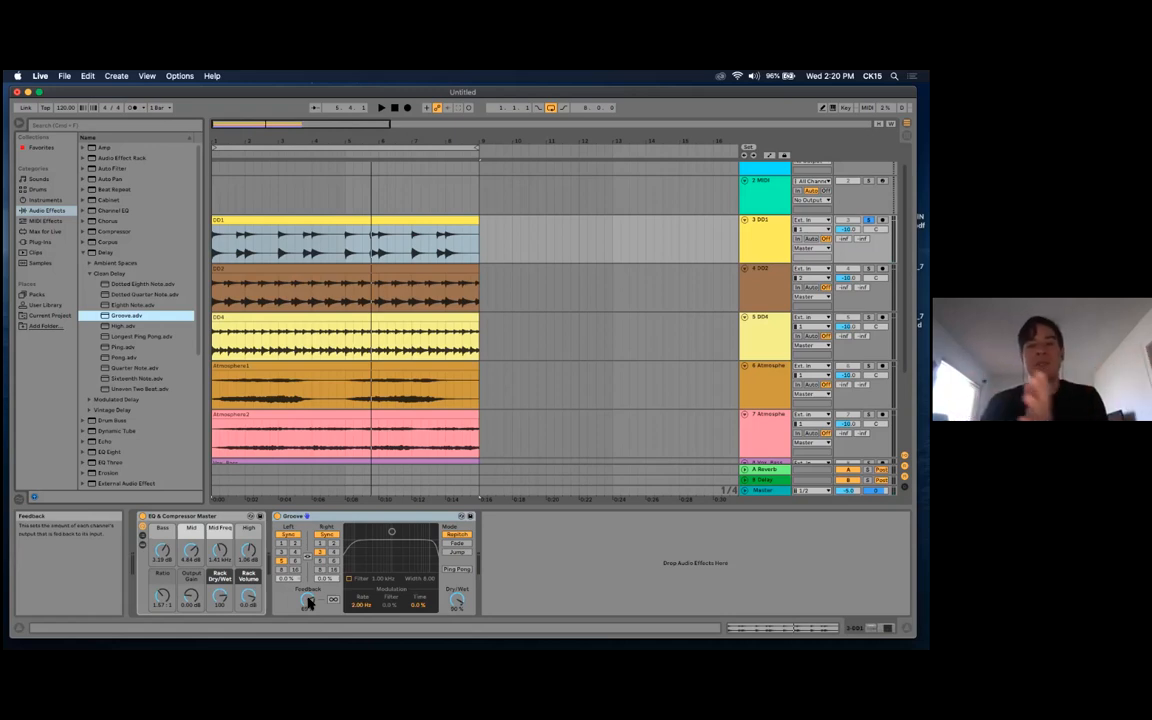
Adjust the Groove delay's Feedback, play DD1 to hear the repeats, and stop playback
drag(313, 606, 313, 598)
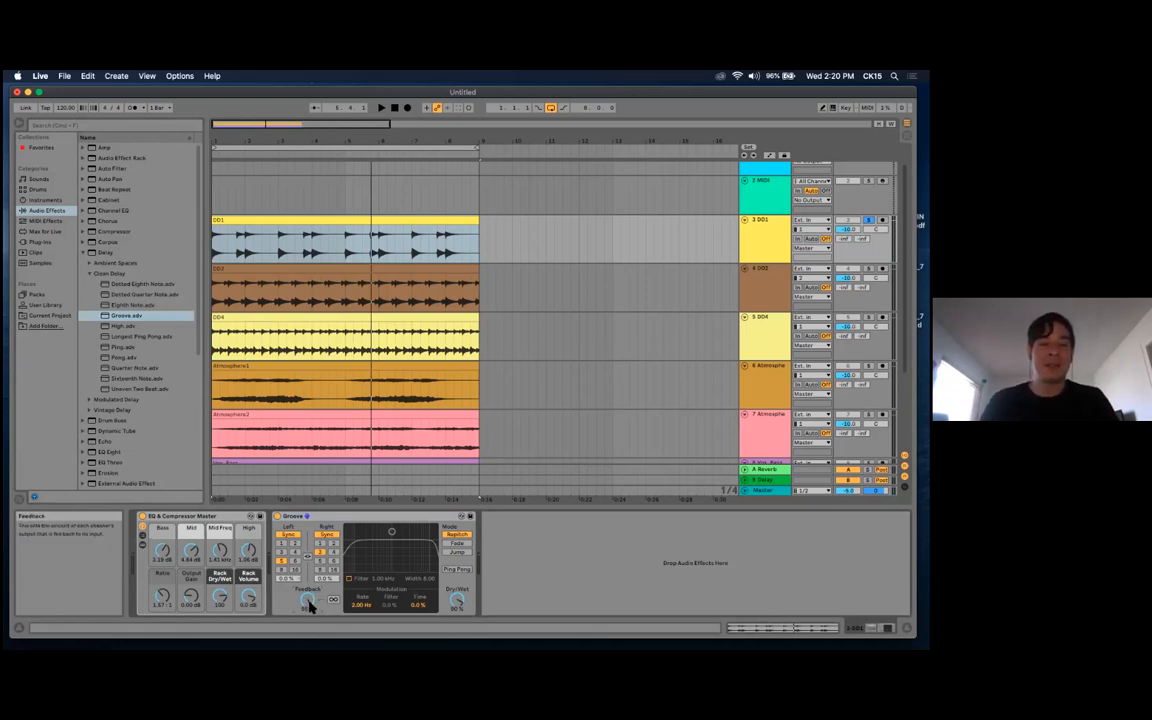
key(space)
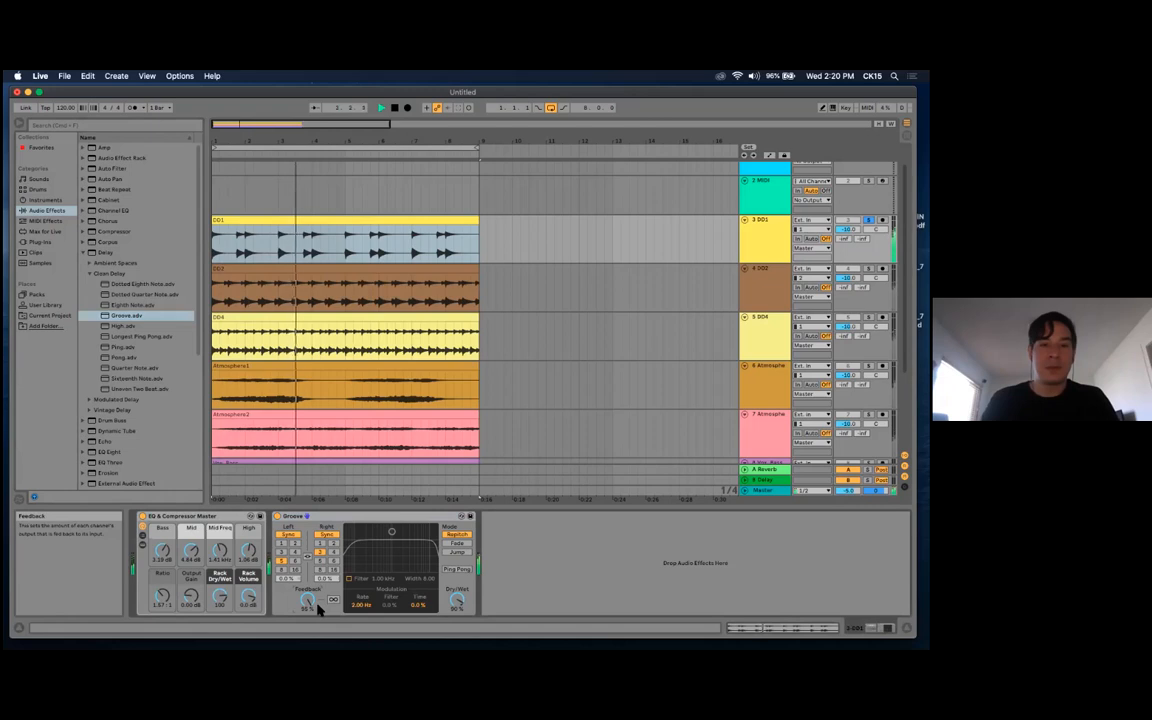
key(space)
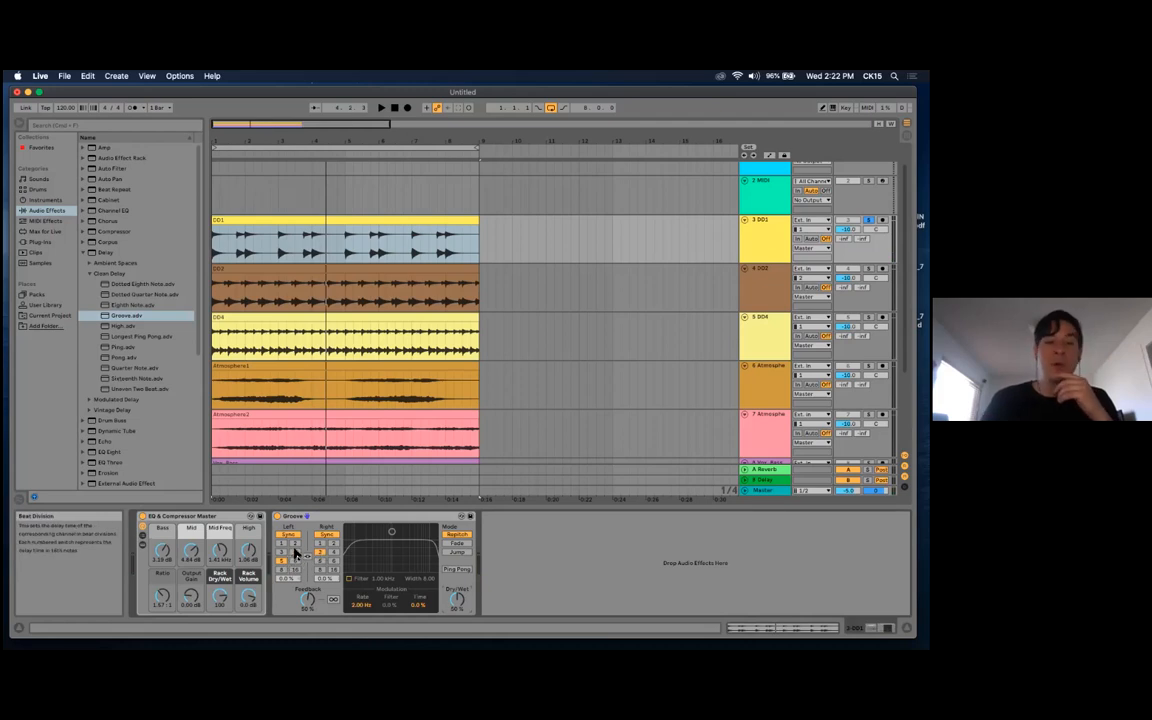
Set the Groove delay's beat division to 2 for the left channel and 4 for the right, and play DD1 to hear it
click(296, 544)
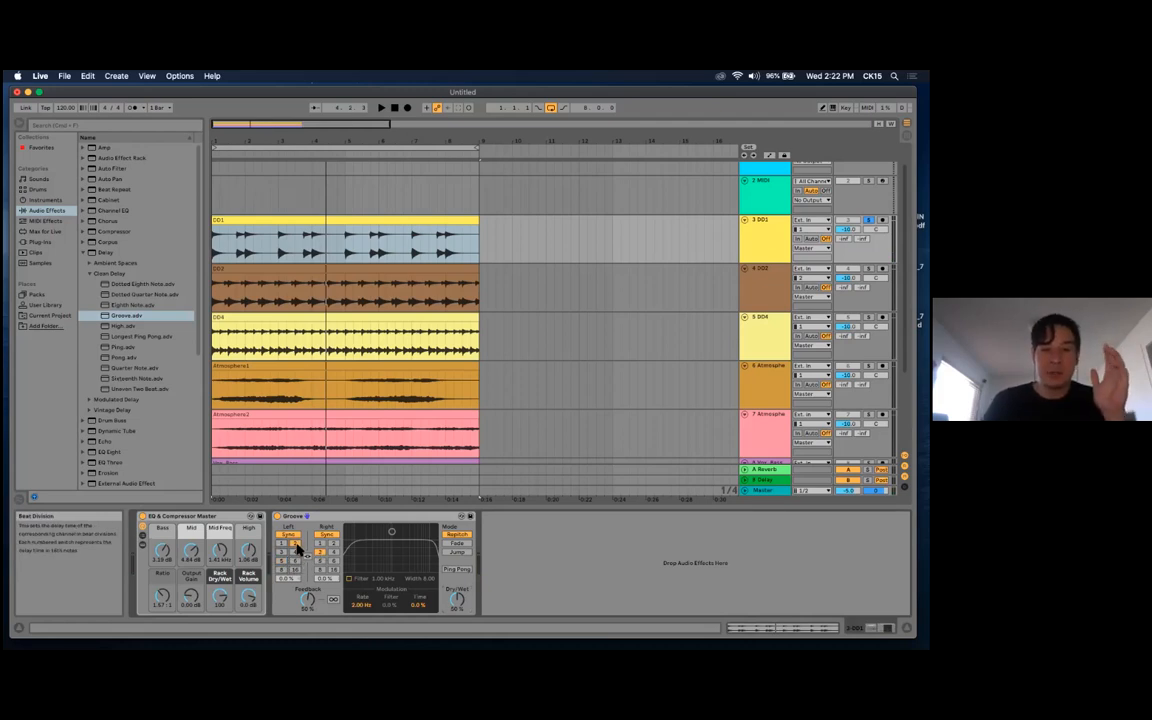
click(334, 552)
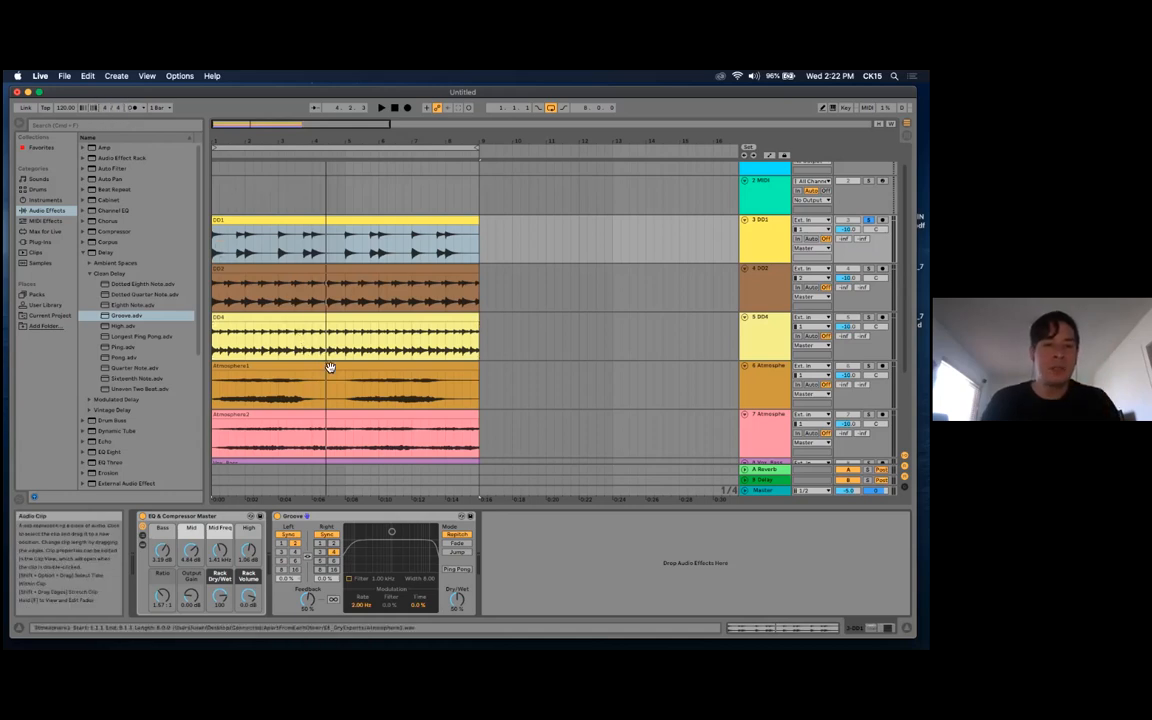
key(space)
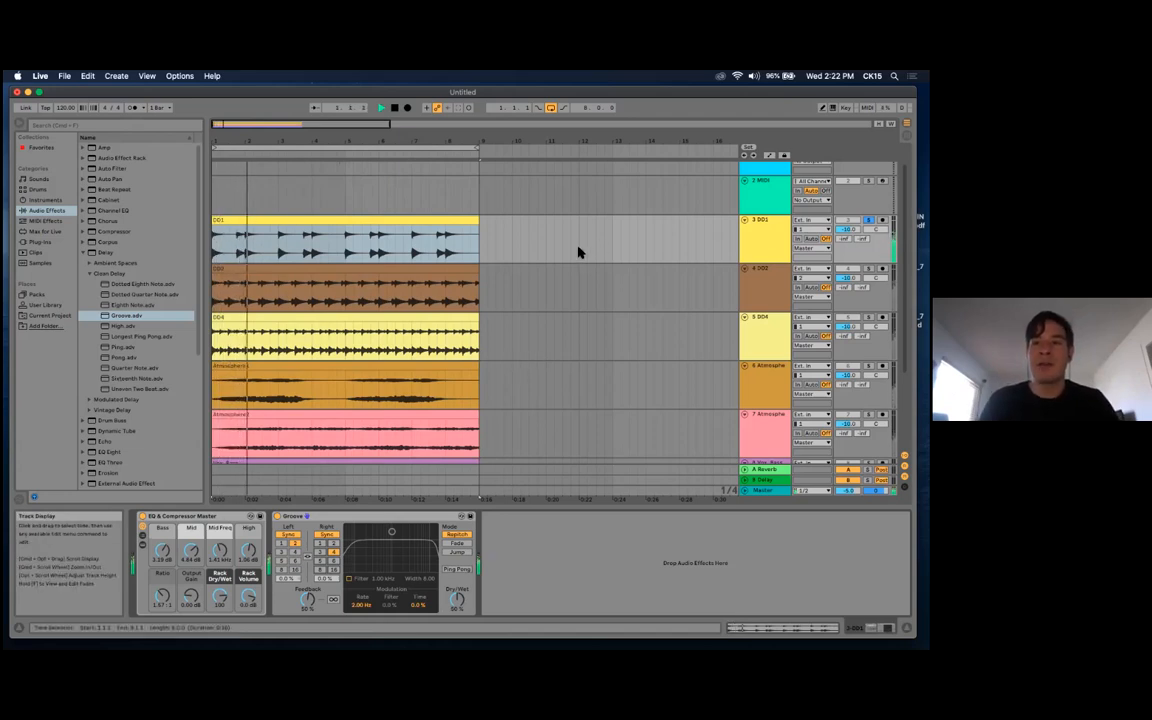
key(space)
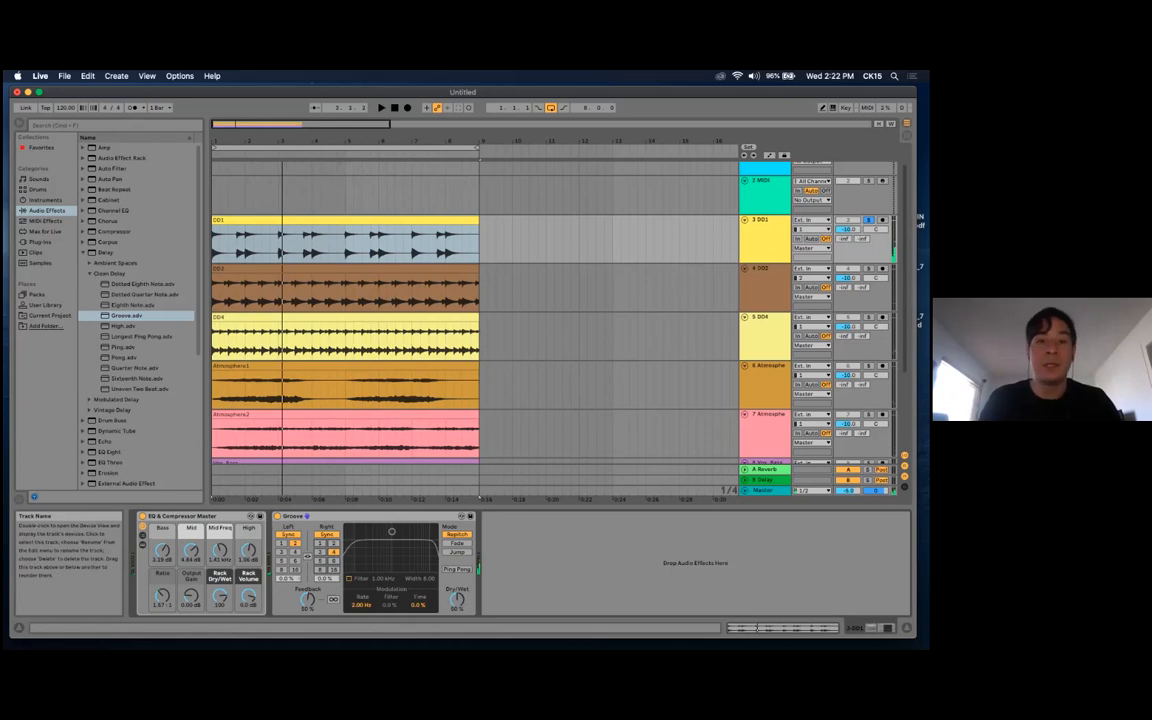
Solo and play the DD2 and DD4 tracks one at a time to hear each of them, stopping playback after each
click(766, 281)
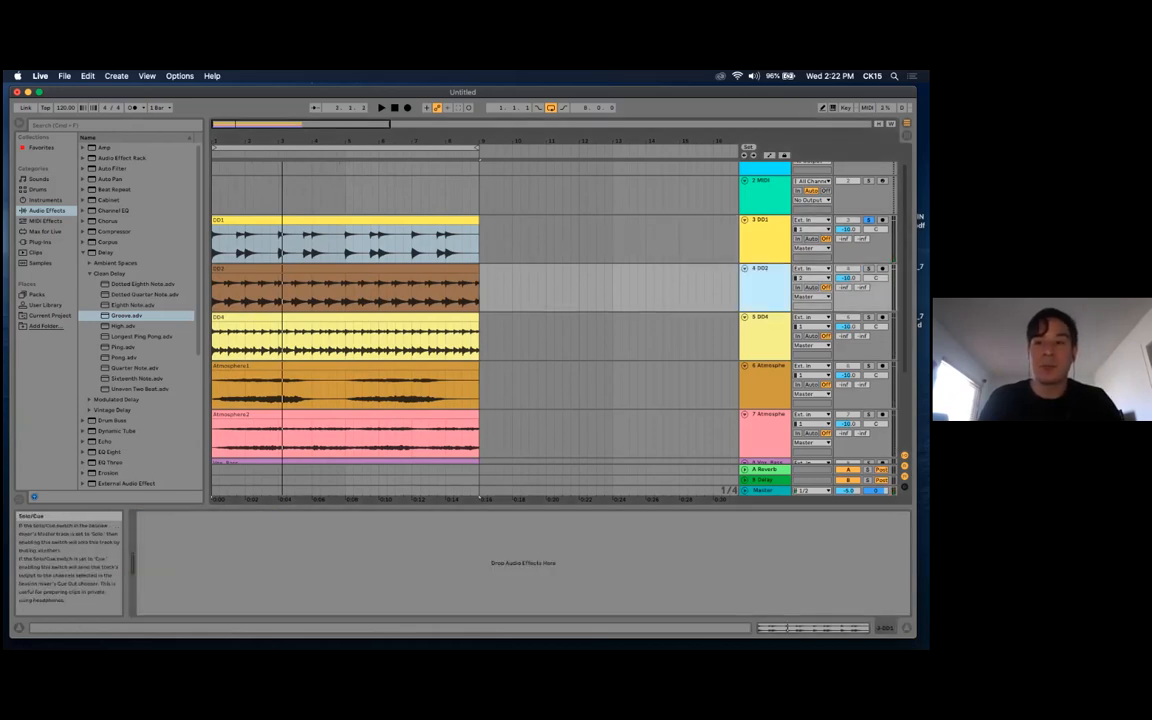
click(868, 268)
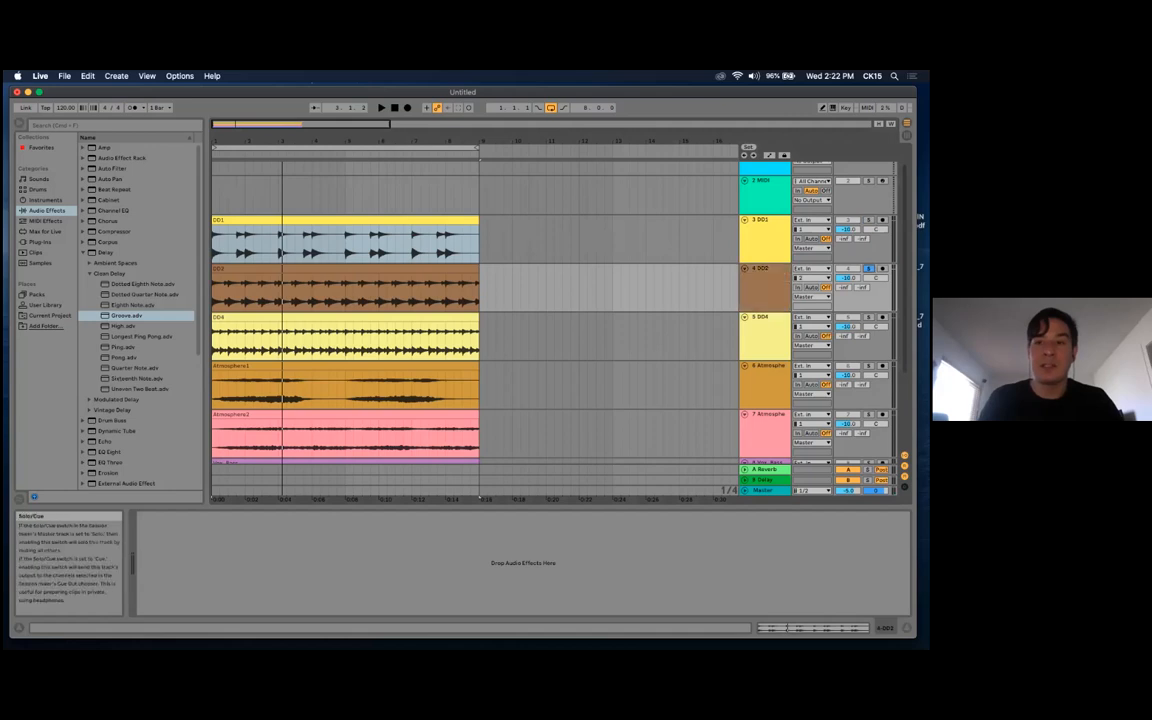
key(space)
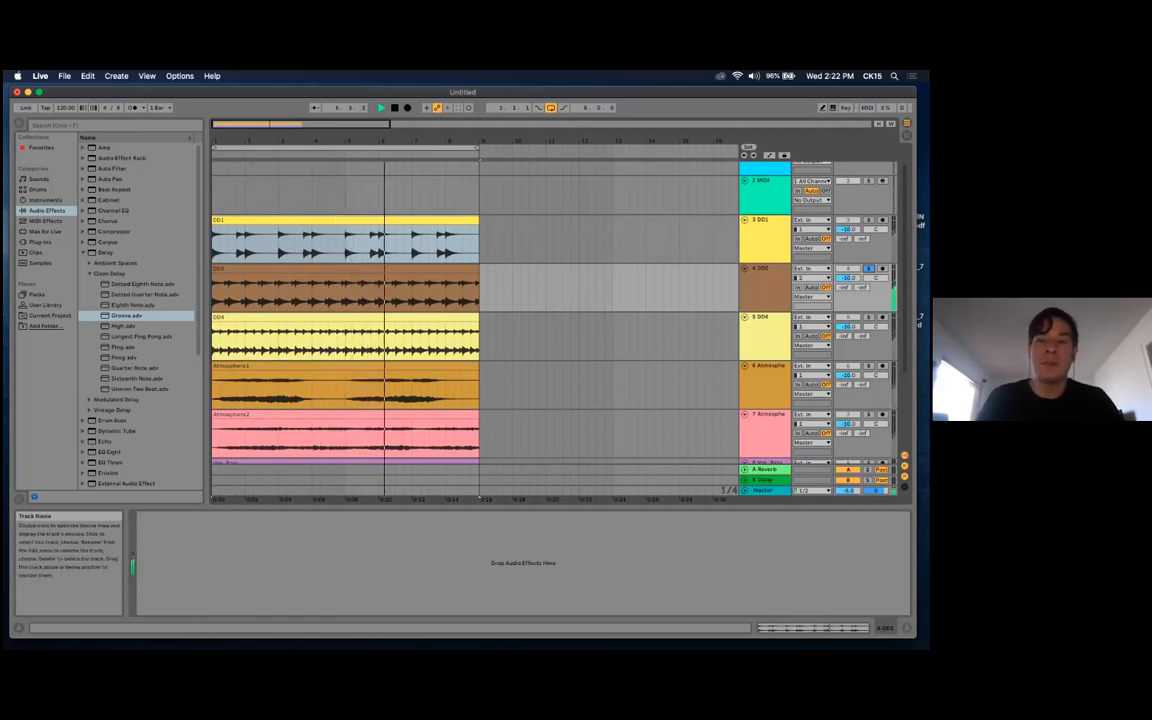
key(space)
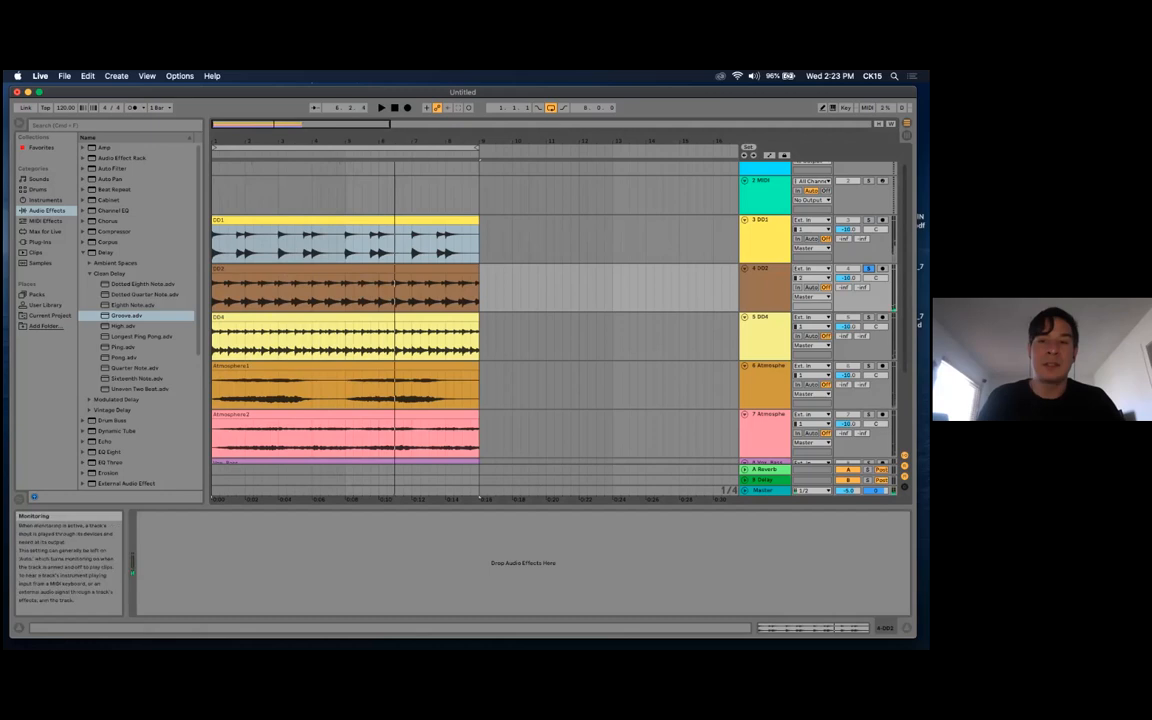
key(space)
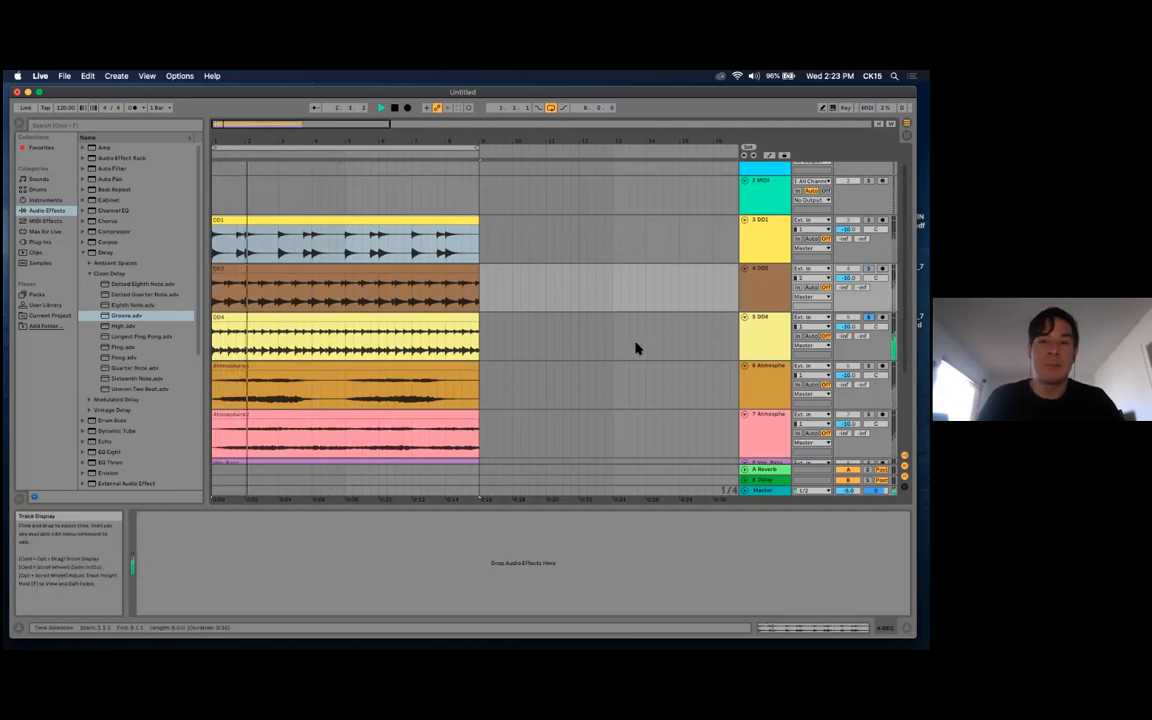
key(space)
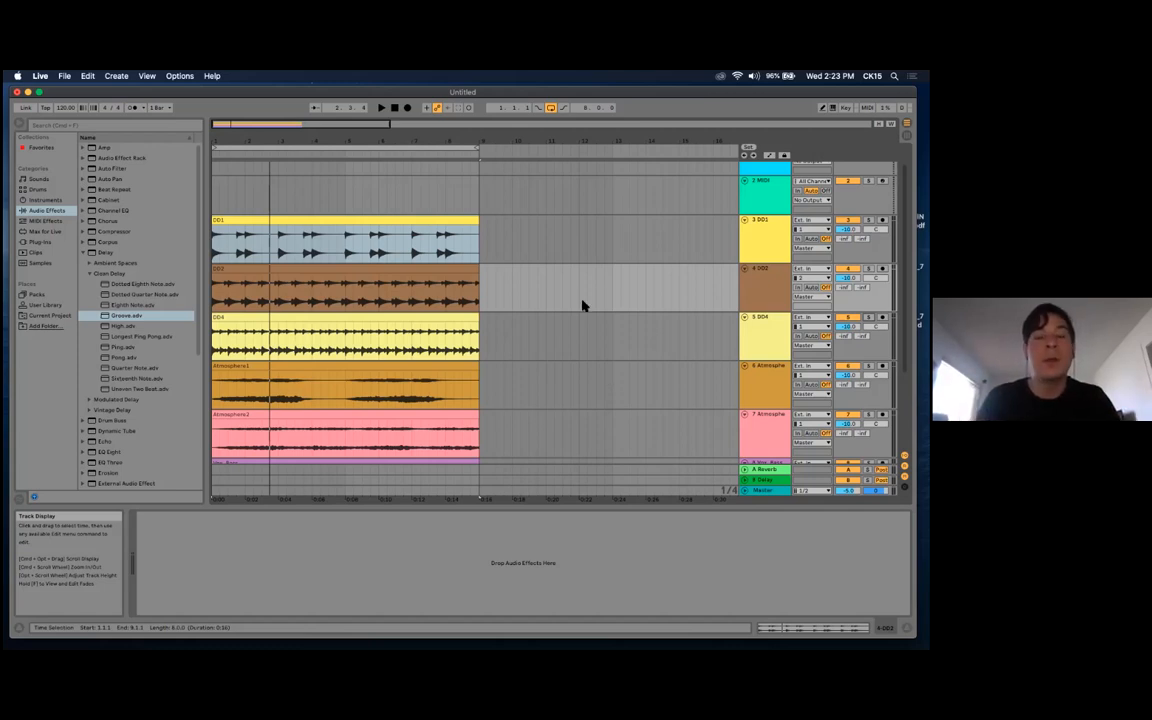
Copy the EQ & Compressor Master rack from the DD1 track's device chain
scroll(603, 316, down, 2)
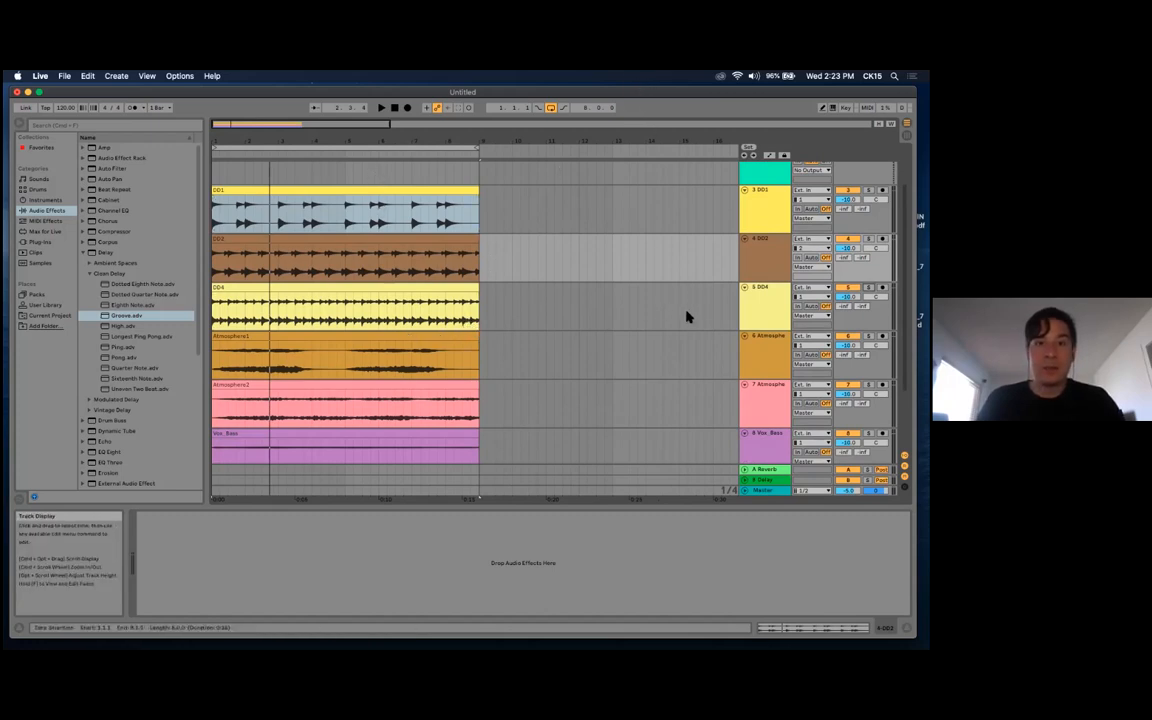
click(765, 258)
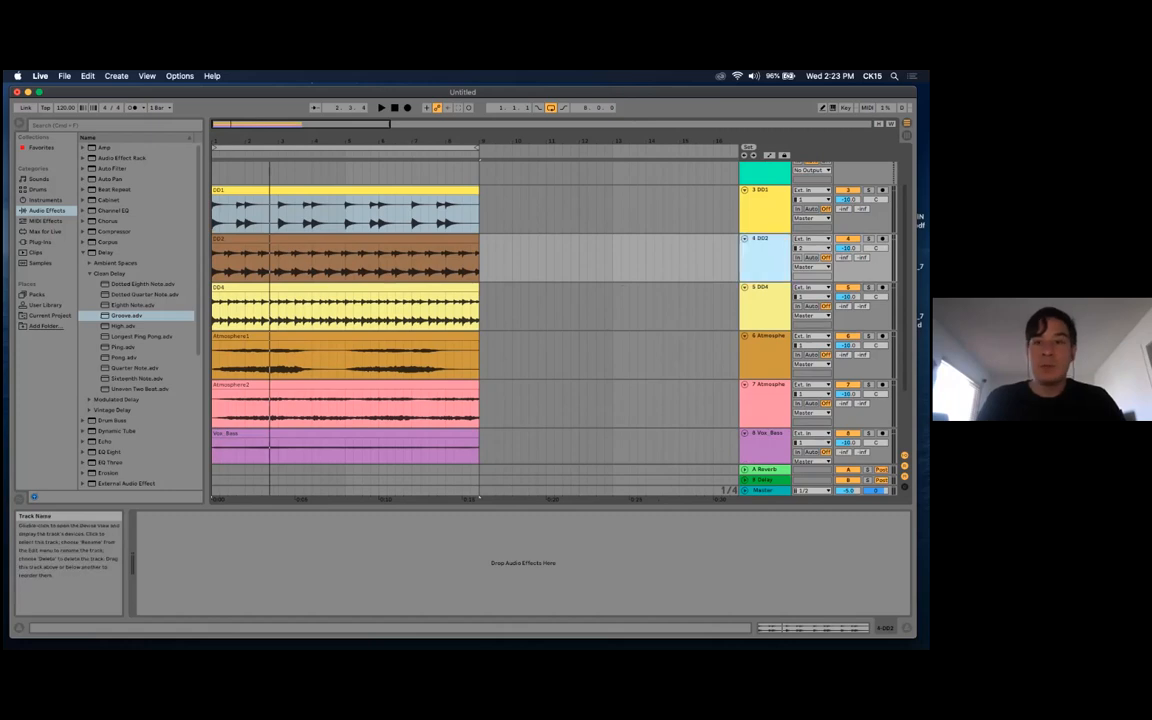
click(765, 209)
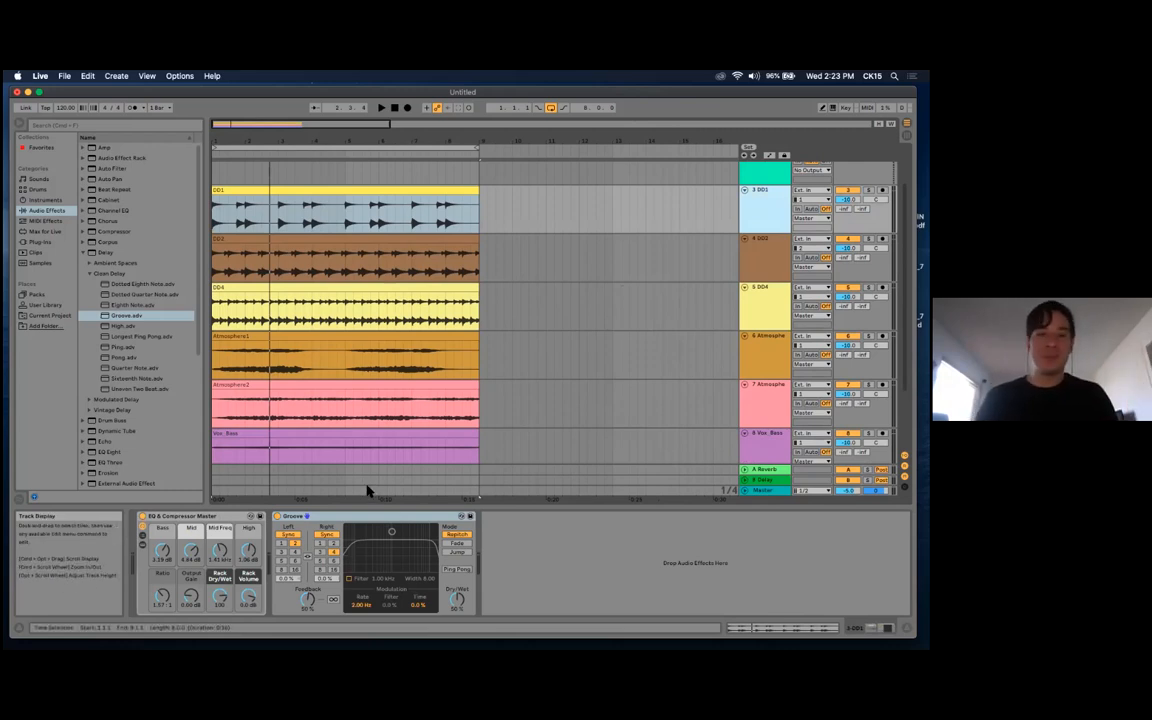
click(357, 519)
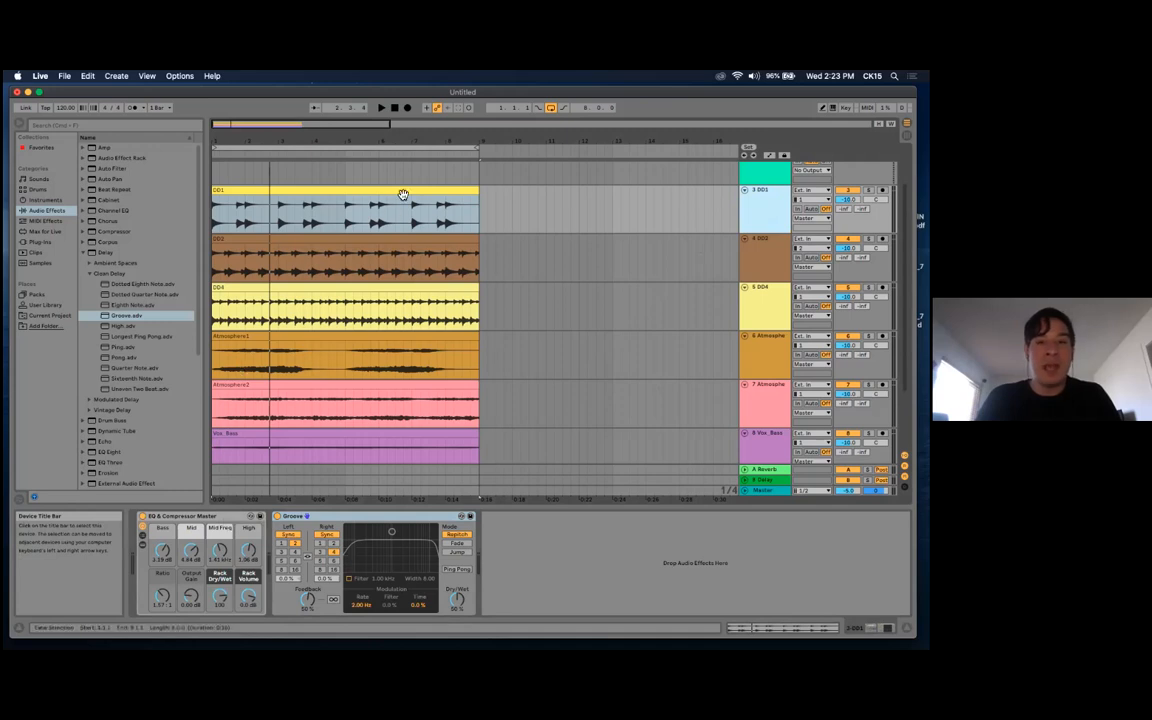
click(225, 518)
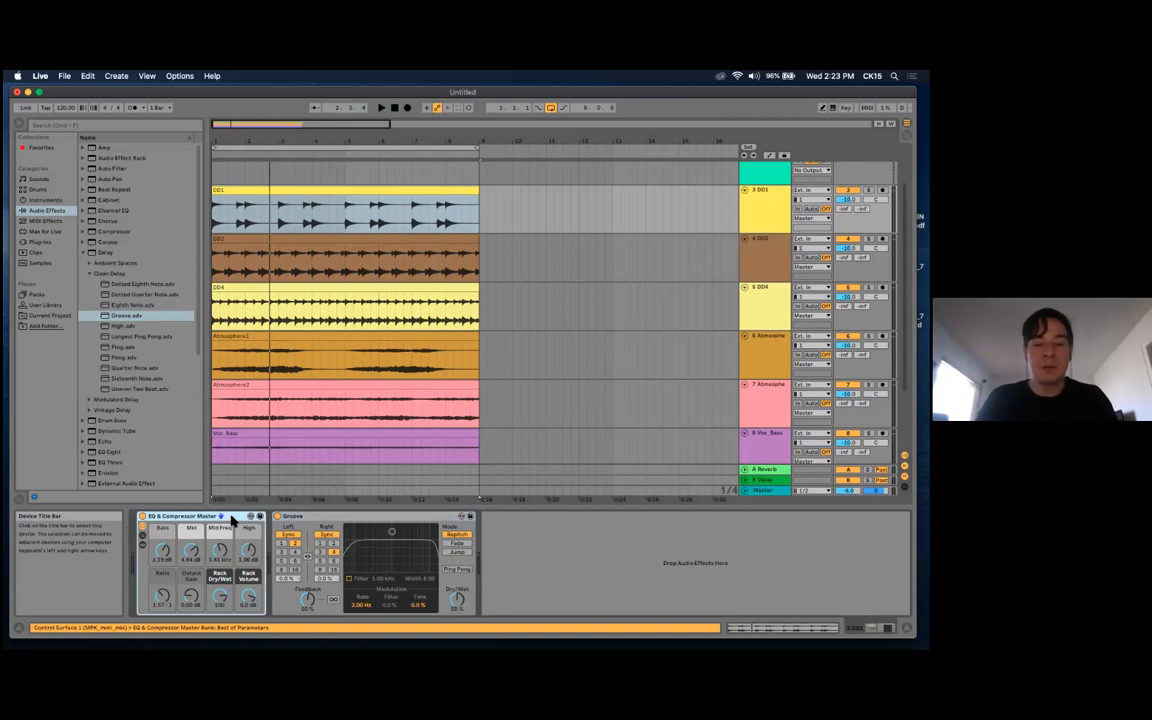
right_click(232, 519)
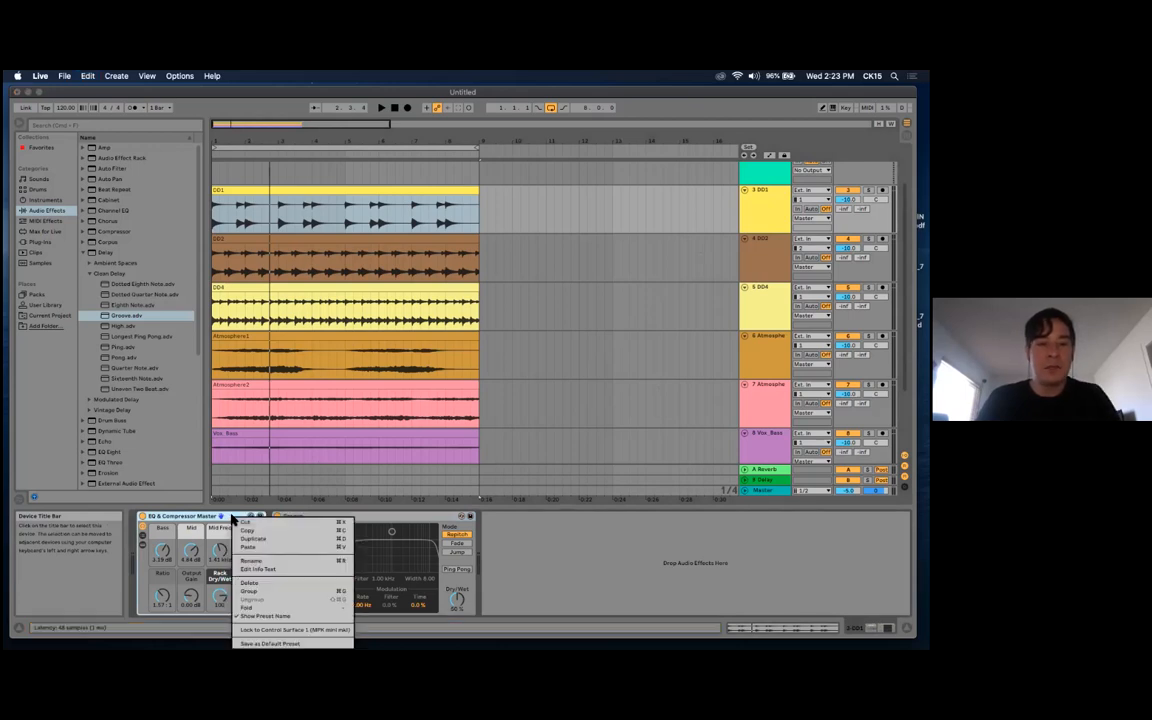
click(244, 532)
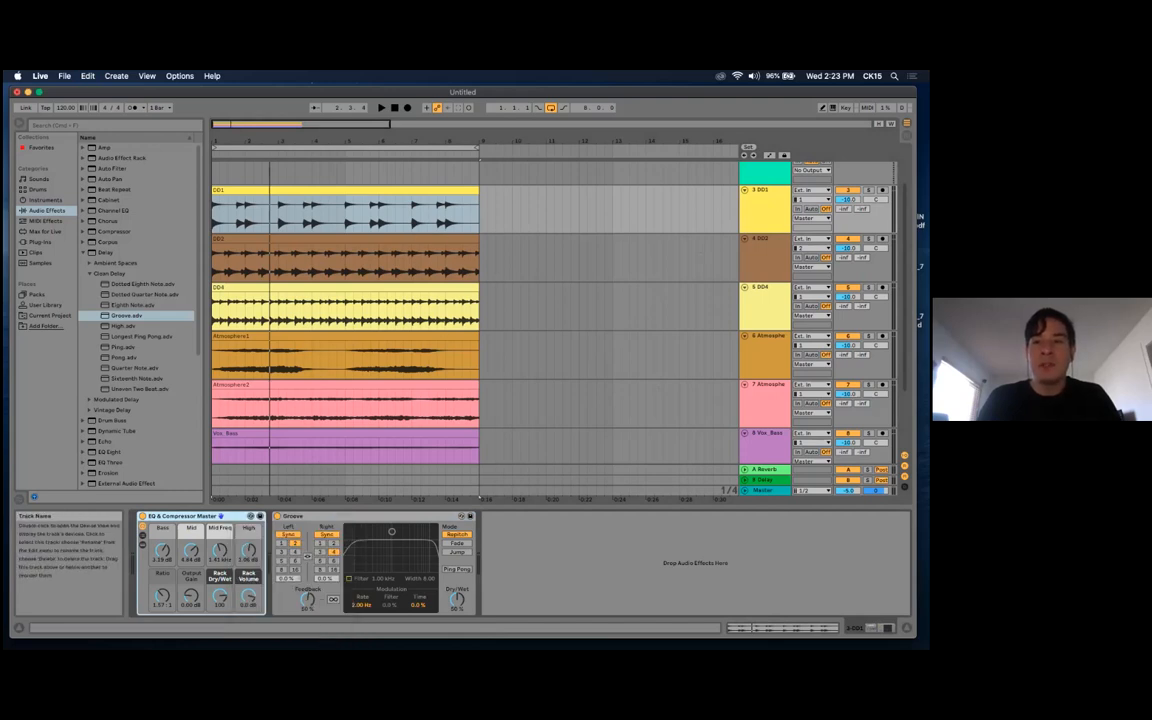
Paste the copied EQ & Compressor Master rack onto the DD2 track
click(764, 250)
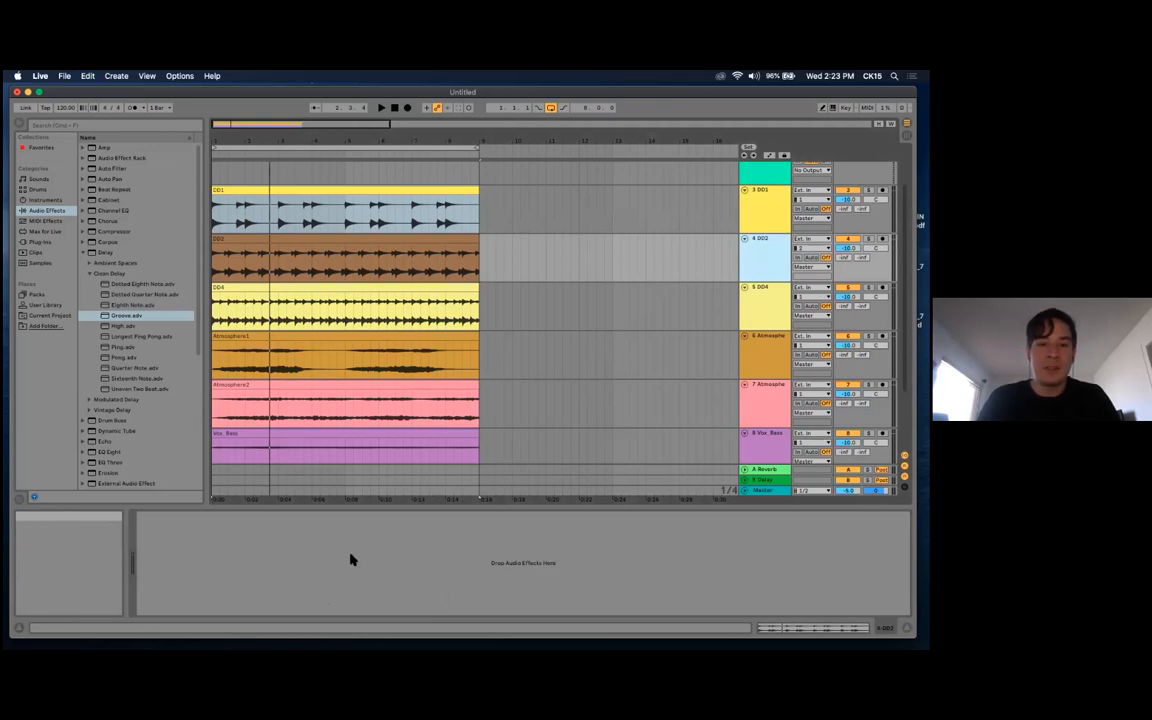
click(764, 211)
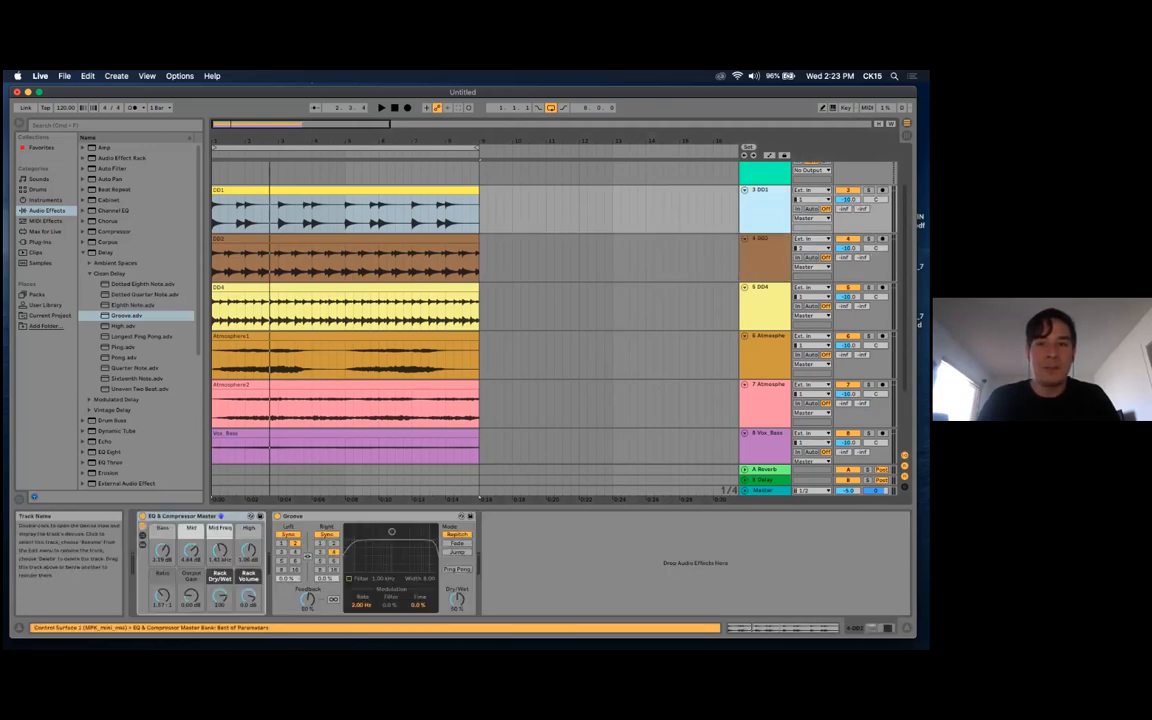
click(764, 252)
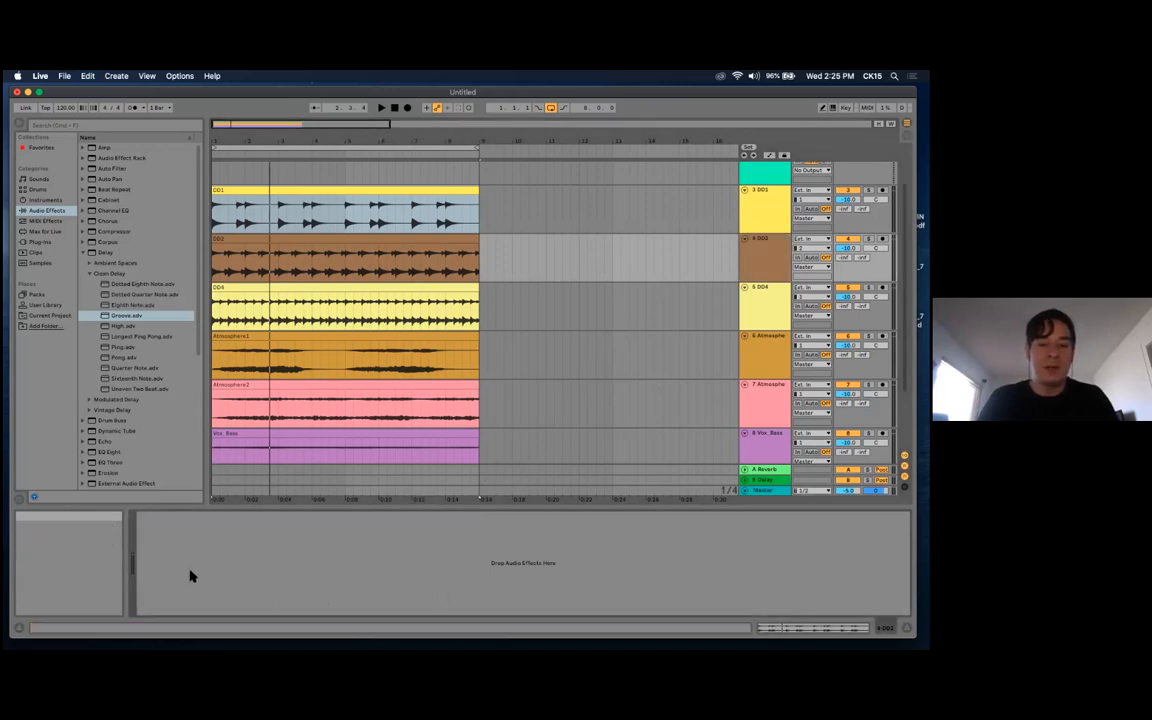
key(super+v)
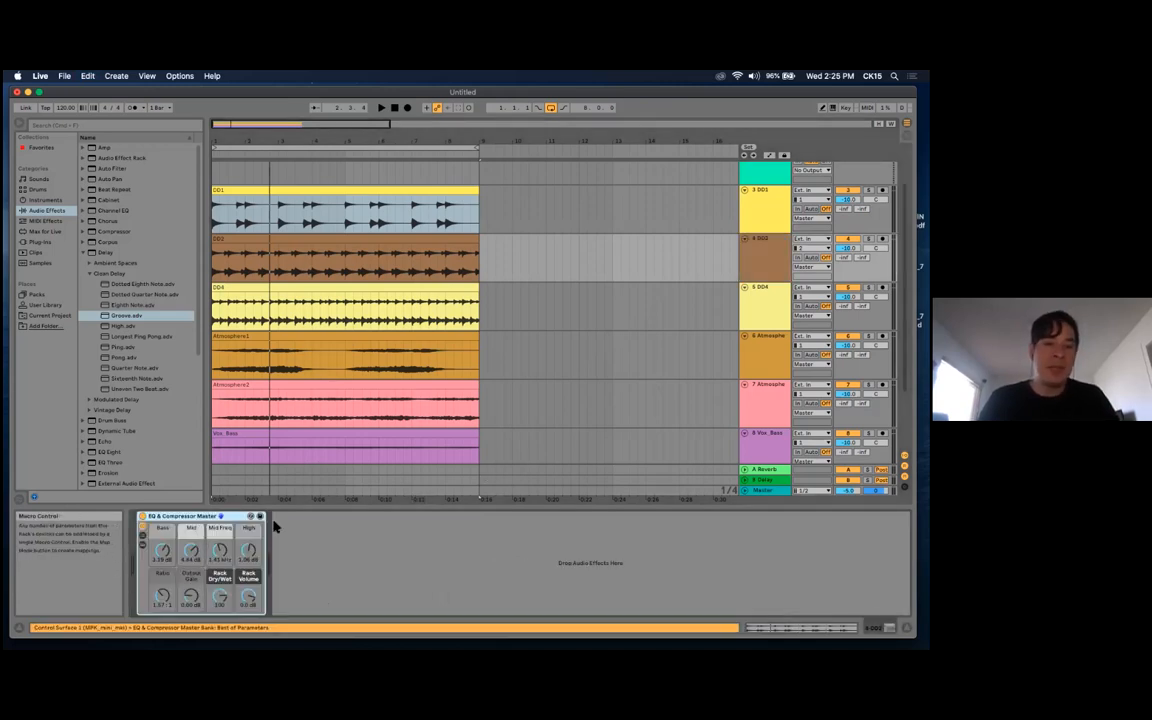
Copy the Groove delay from the DD1 track onto the DD2 track and set its left delay time to 1 and right to 6
click(765, 191)
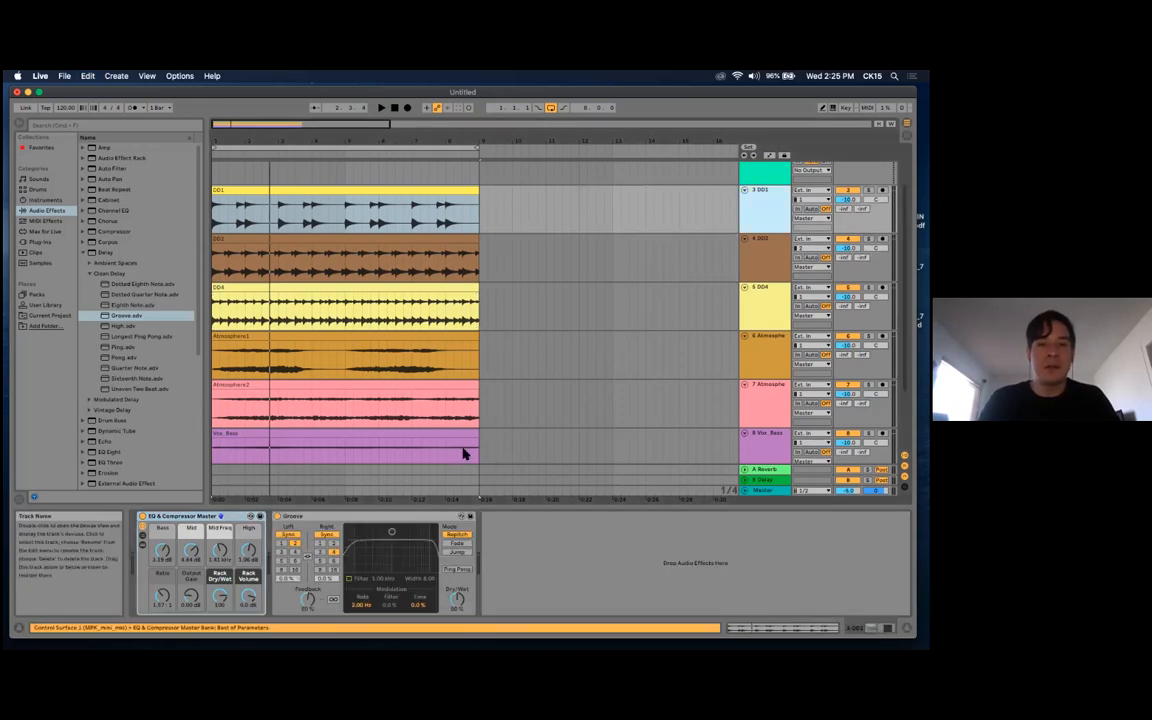
click(398, 517)
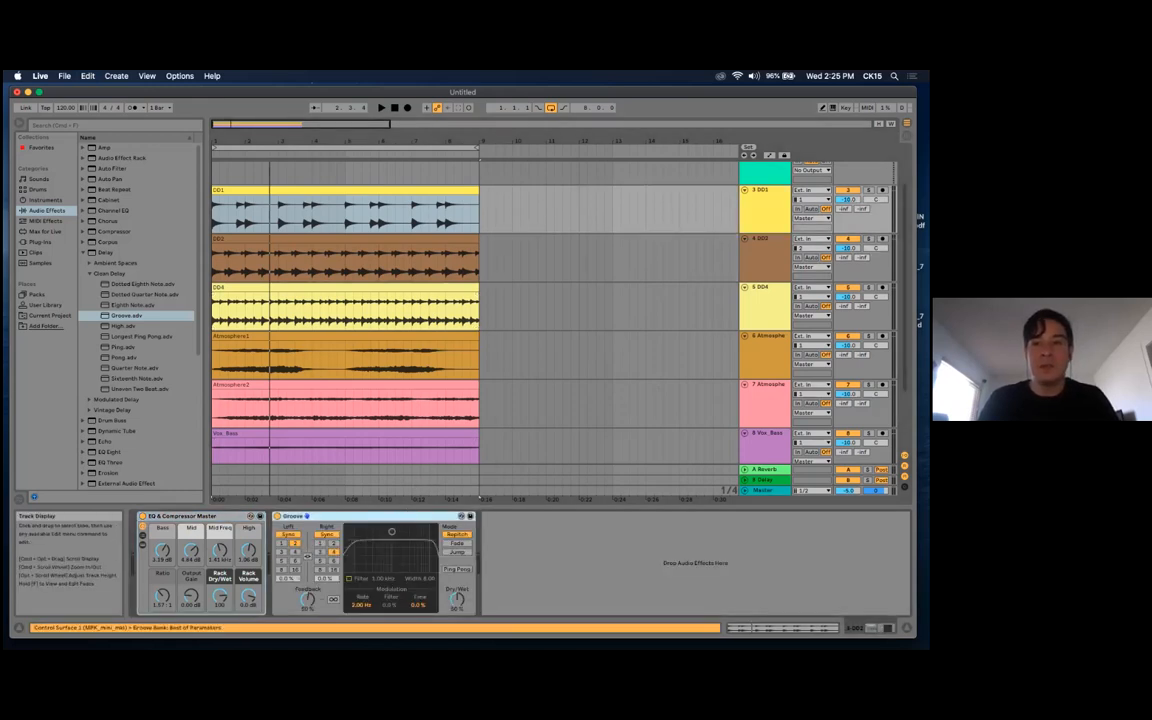
key(Delete)
key(super+z)
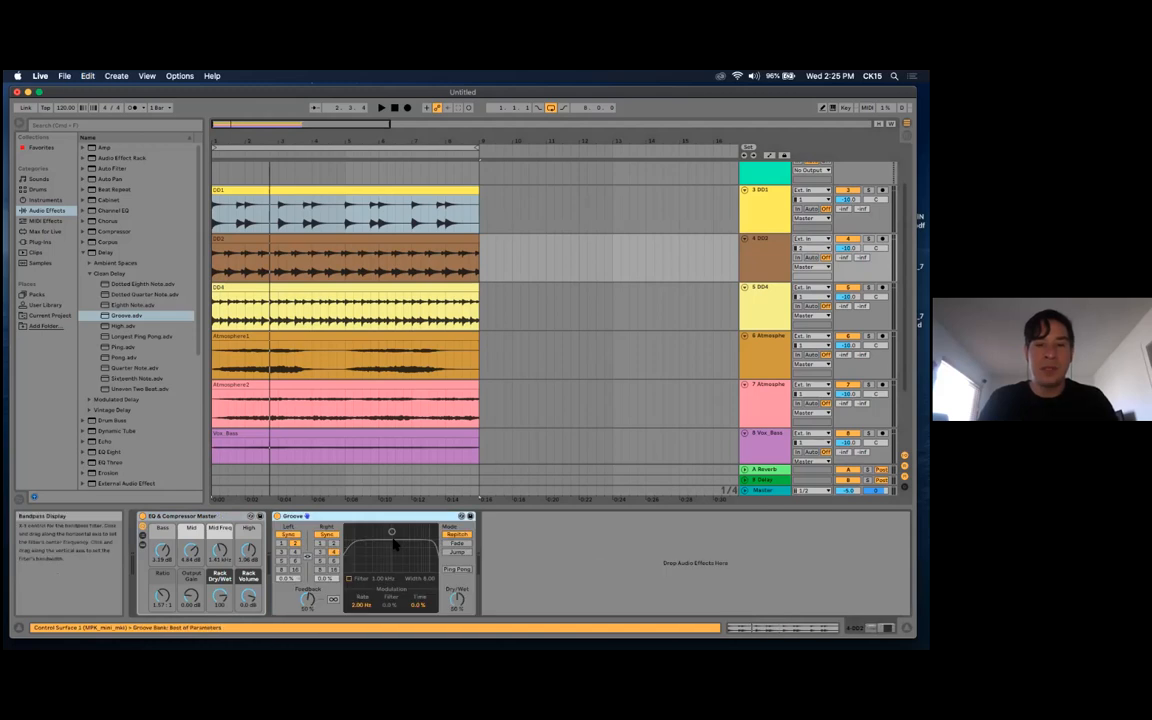
click(281, 544)
click(334, 561)
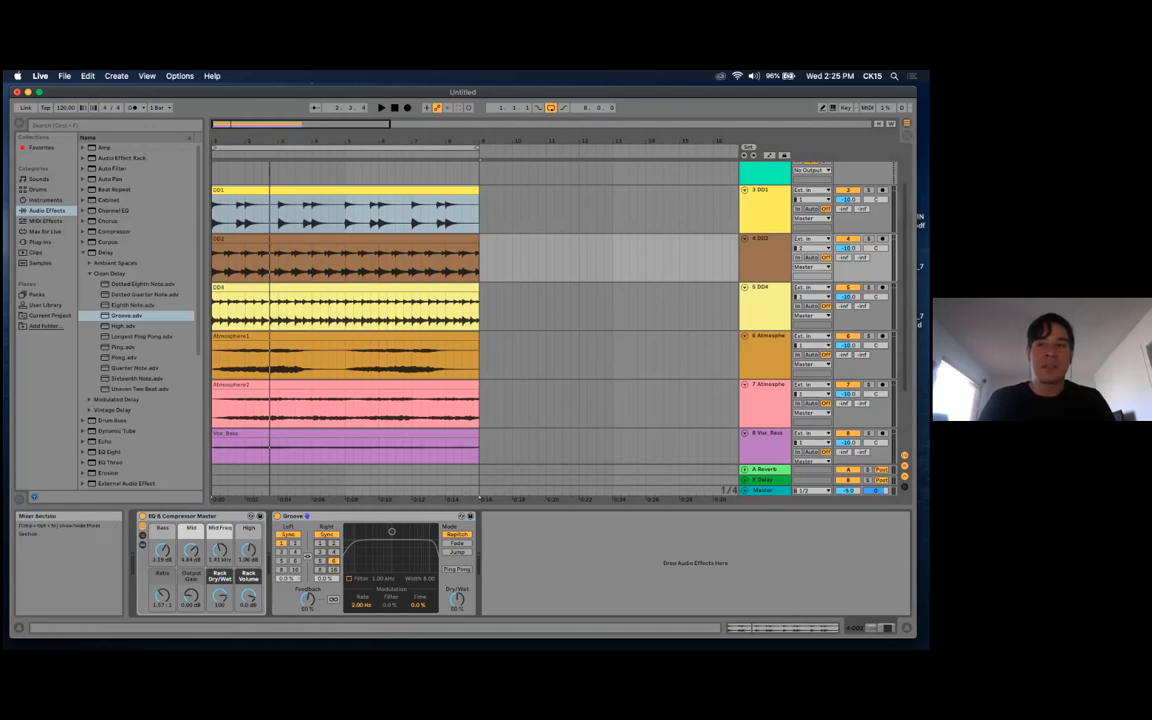
Listen to the loop with DD1 and DD2 soloed, and with only DD2 soloed
click(868, 190)
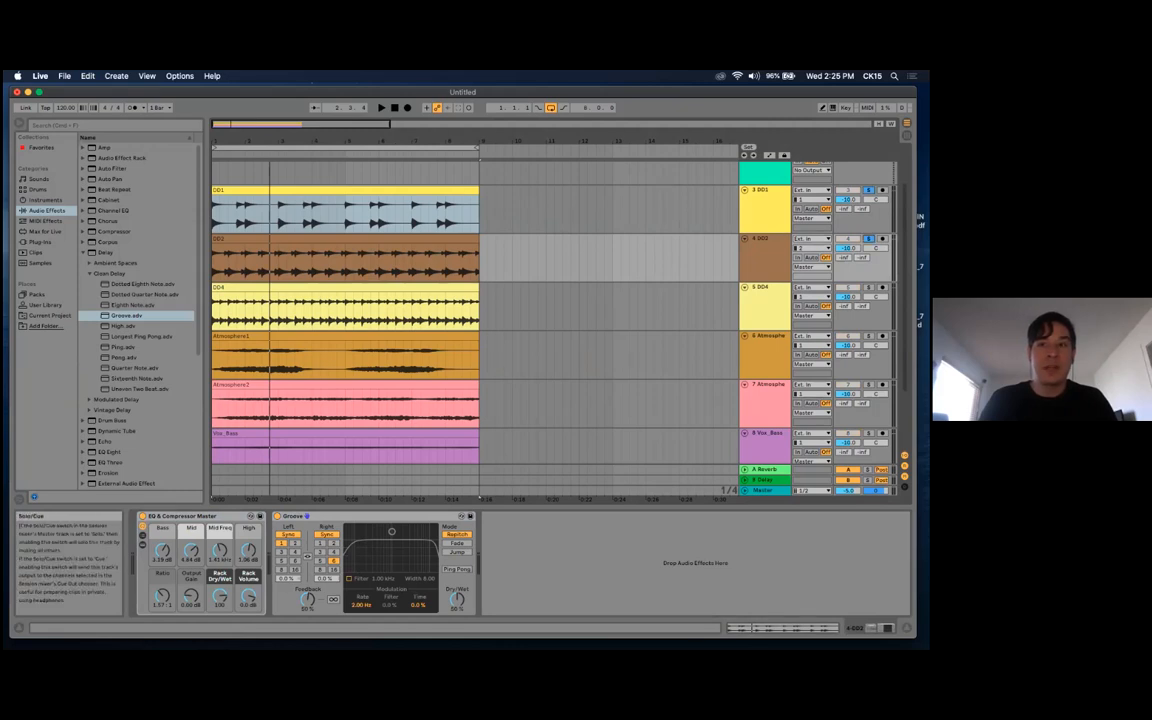
key(space)
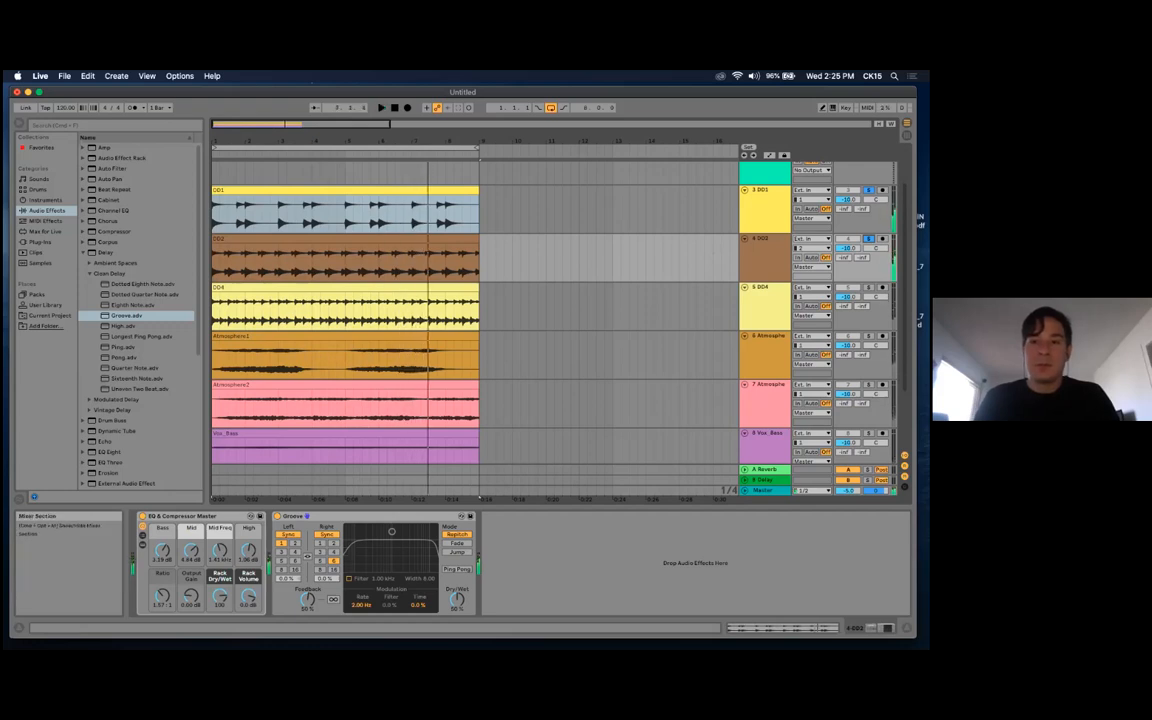
click(765, 247)
click(869, 239)
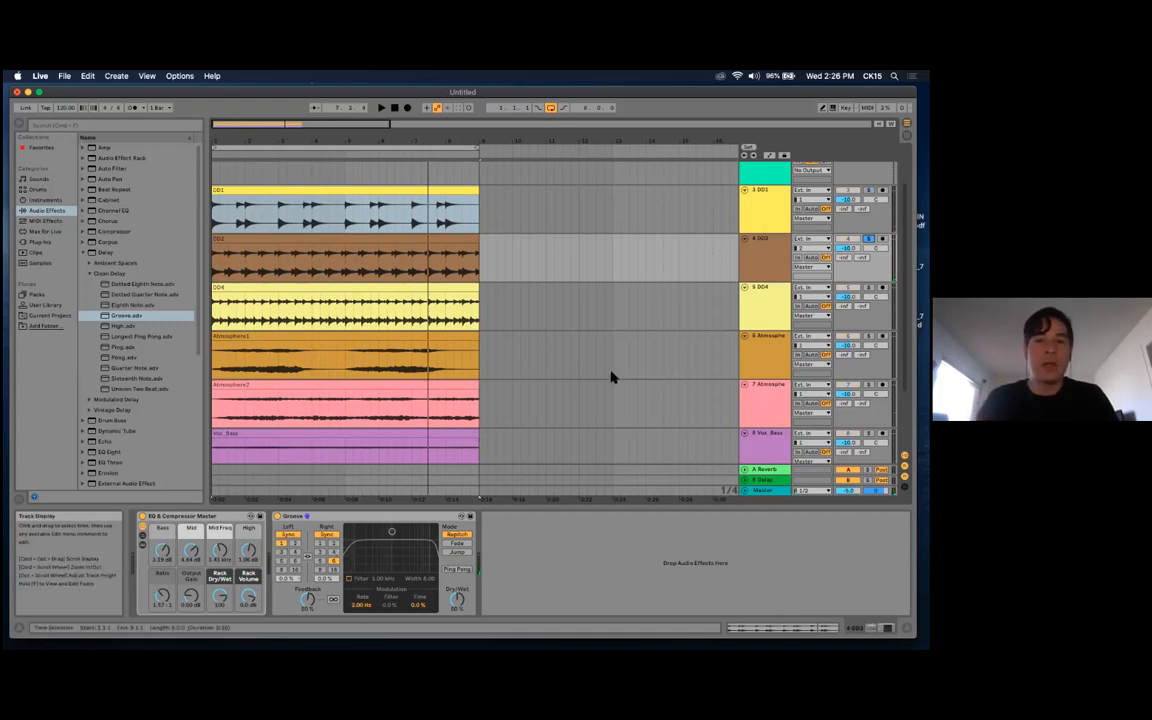
key(space)
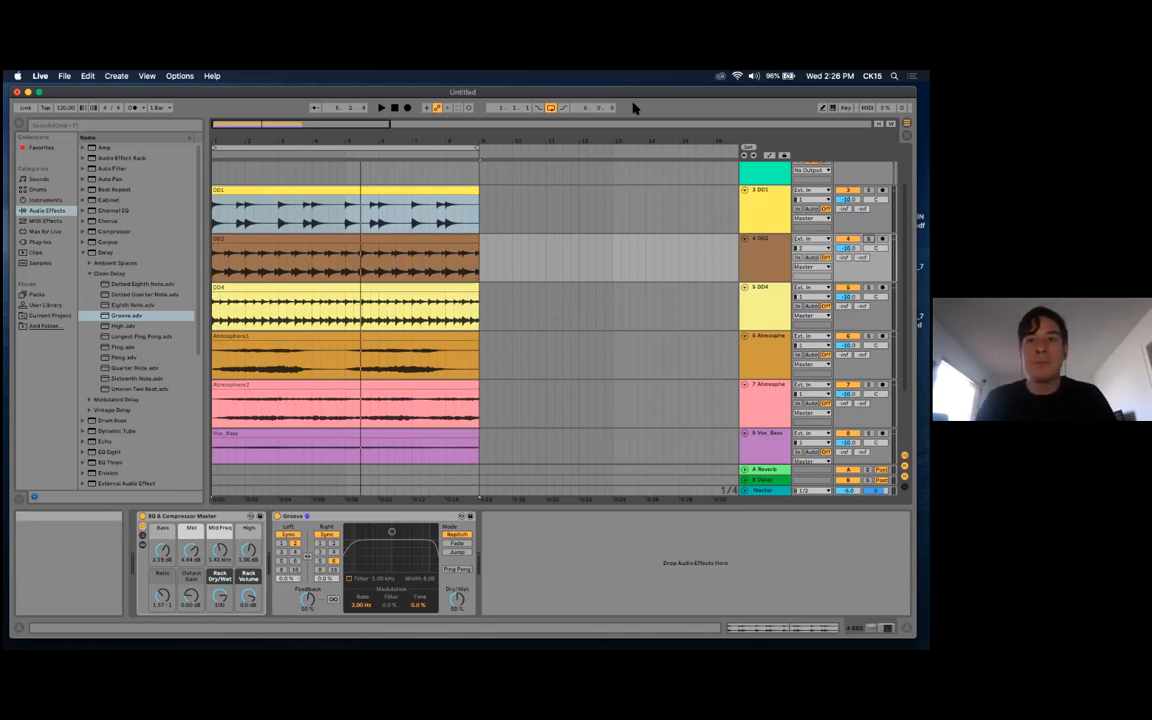
Duplicate the DD1 track together with its clip and effects
scroll(530, 321, down, 1)
scroll(533, 320, up, 1)
scroll(539, 321, down, 1)
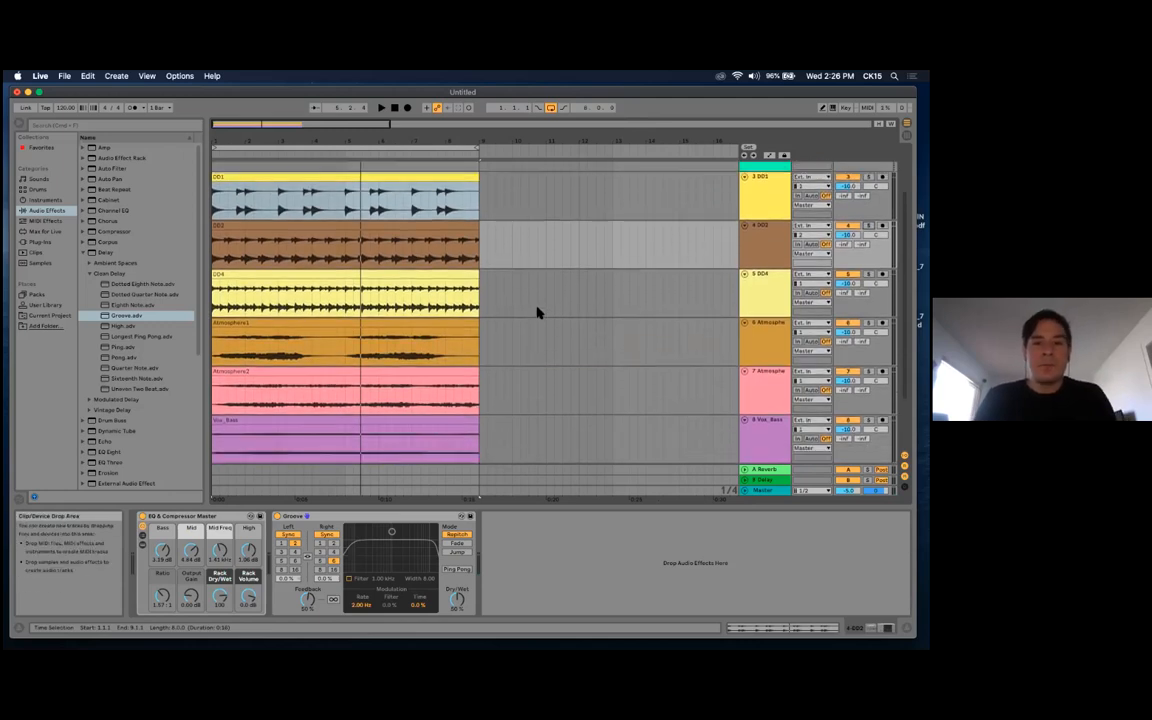
click(432, 181)
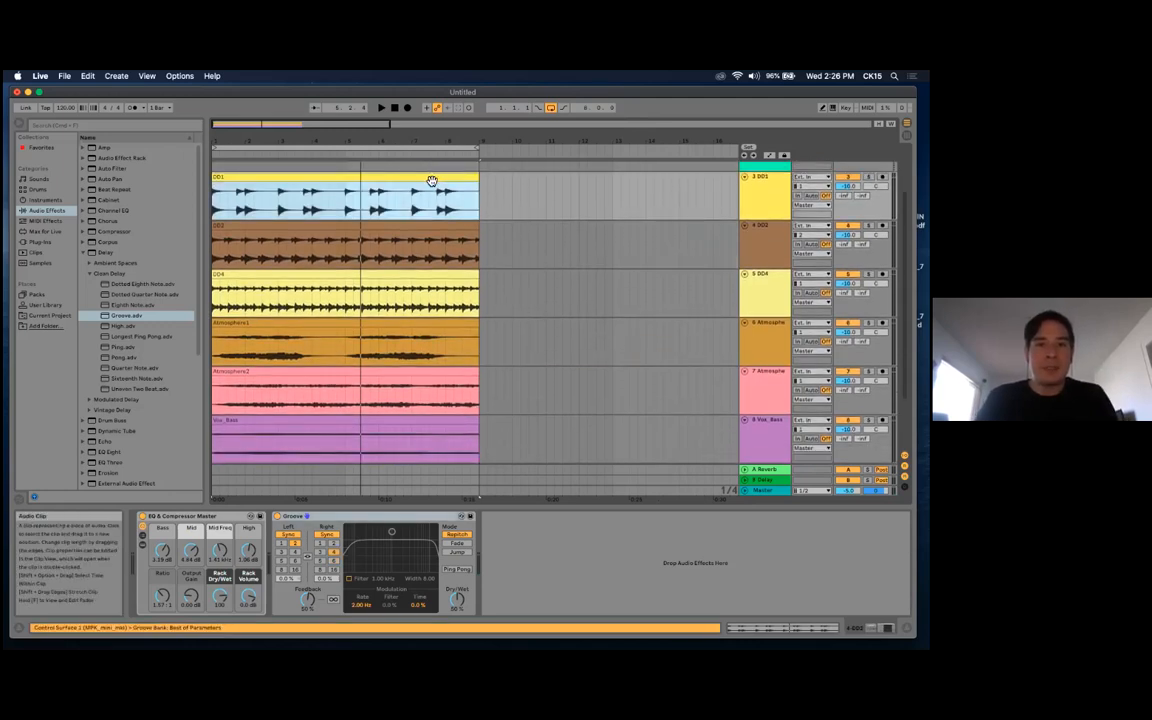
right_click(766, 194)
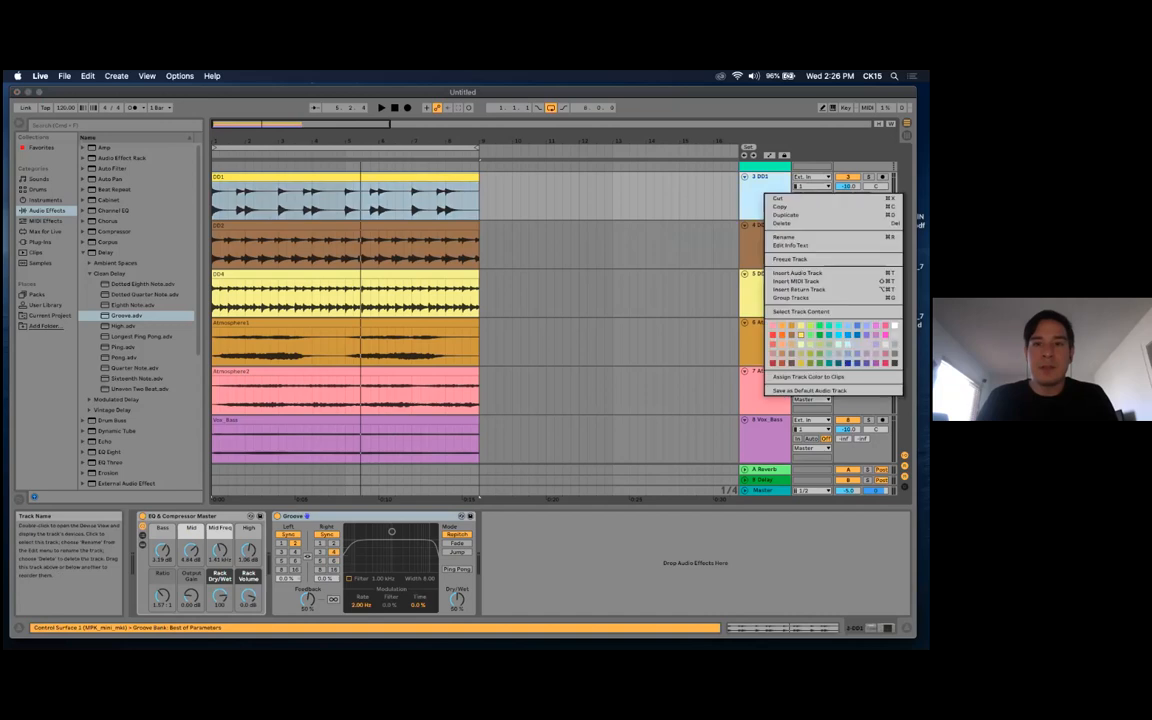
click(787, 214)
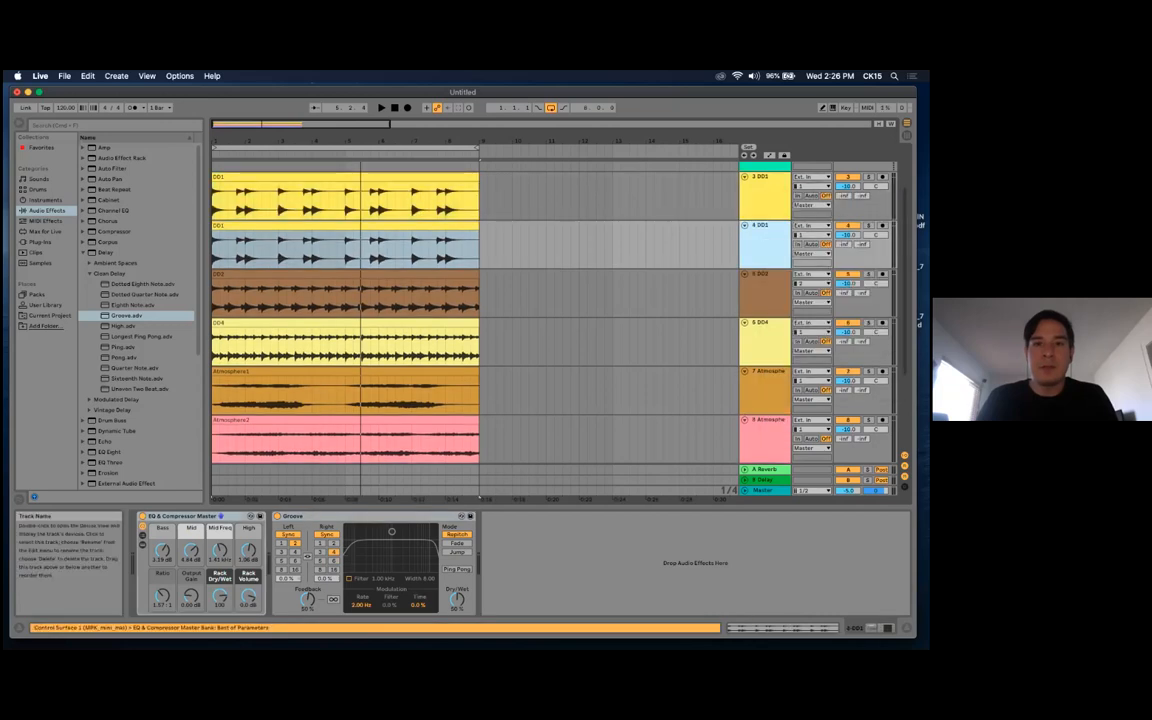
Toggle warping on the duplicated DD1 clip and delete the duplicate track
double_click(415, 230)
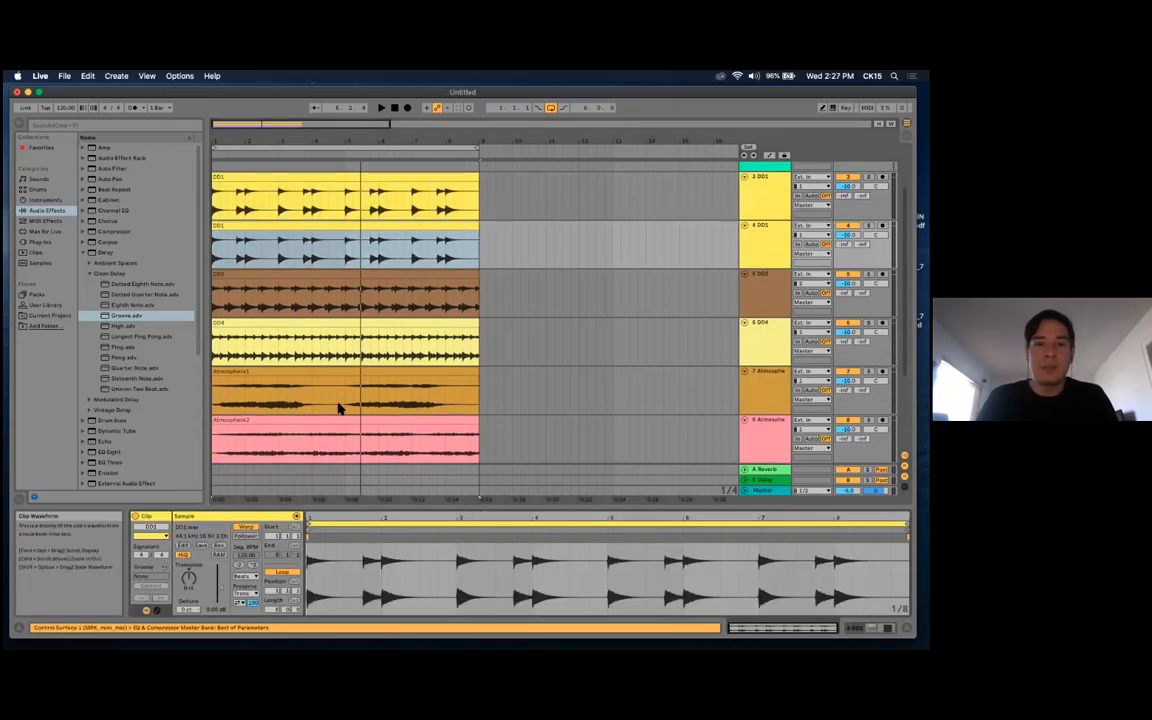
click(244, 528)
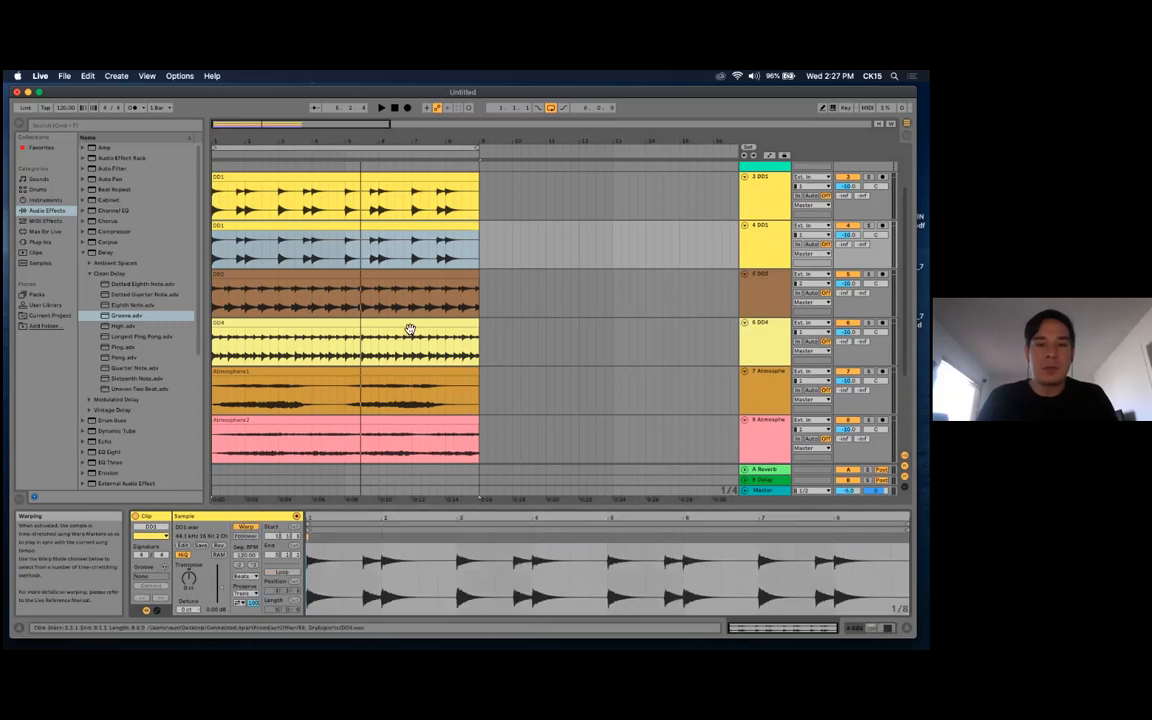
key(Delete)
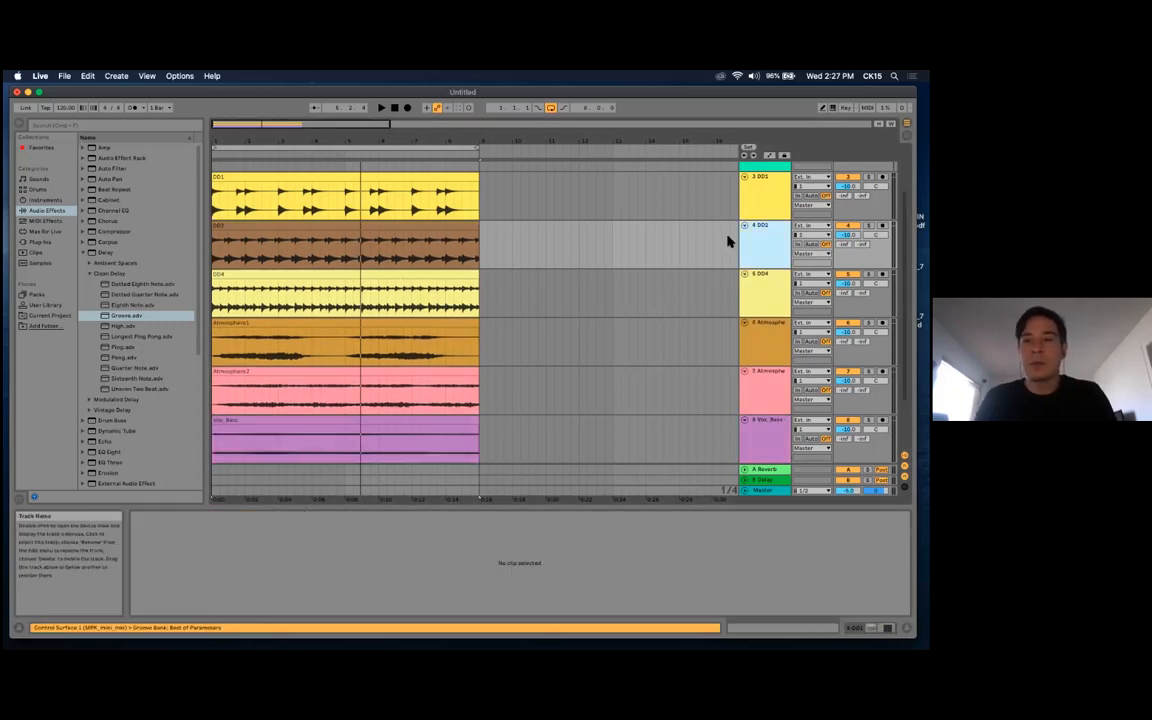
Review all tracks in the arrangement, from the MIDI tracks down to Vox_Chanting
scroll(594, 319, down, 3)
scroll(594, 312, up, 3)
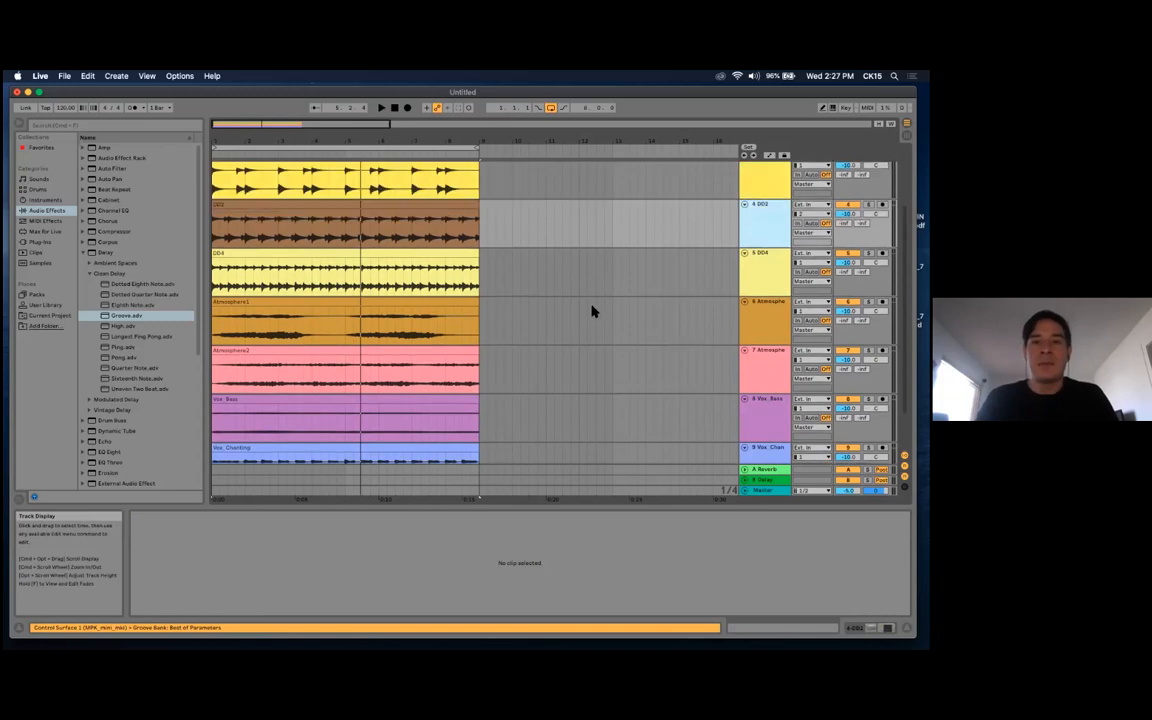
drag(599, 139, 483, 139)
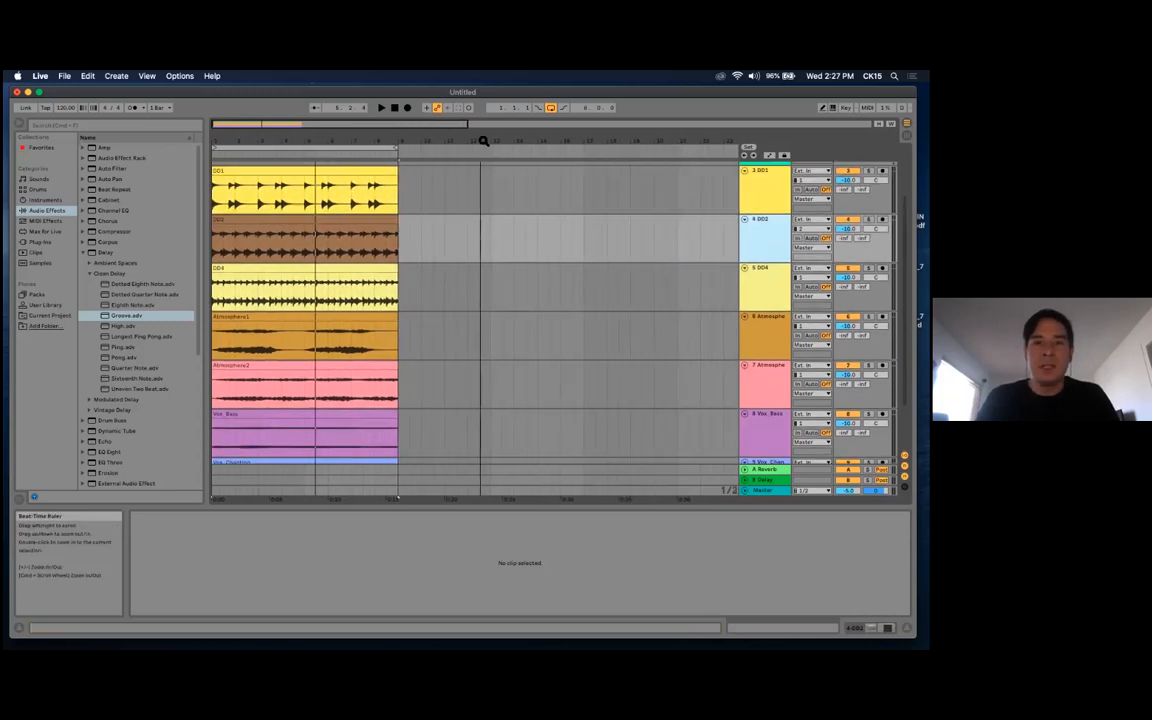
click(432, 243)
scroll(433, 248, up, 2)
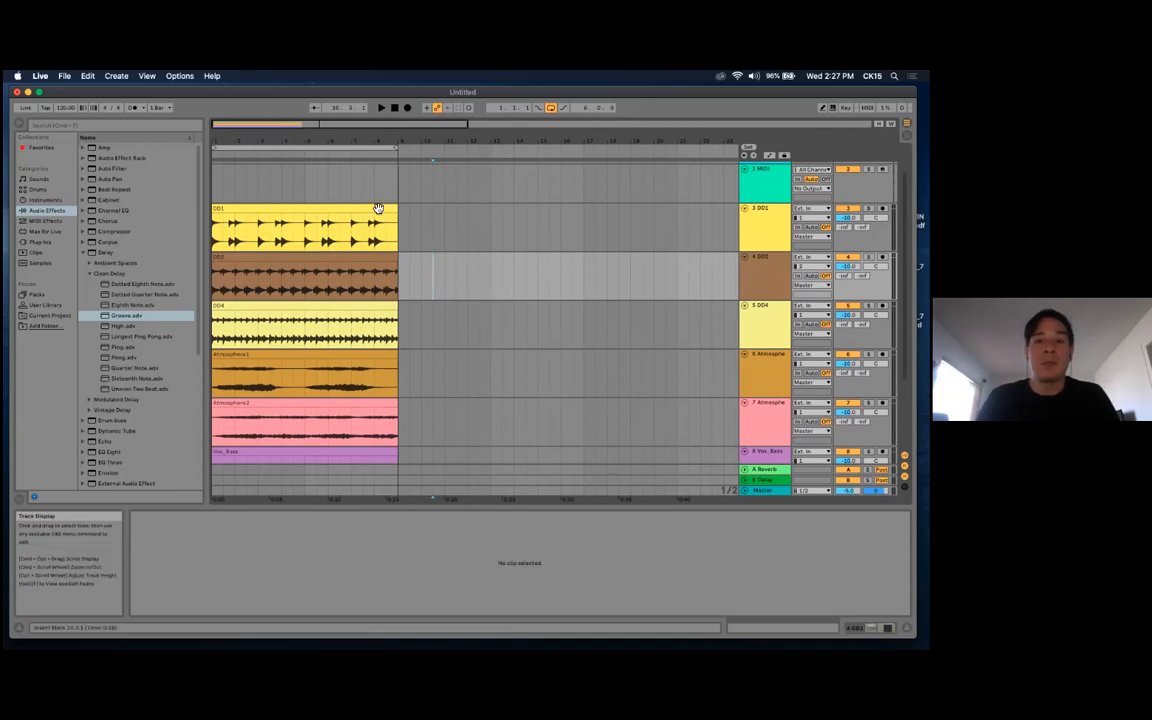
scroll(480, 362, down, 3)
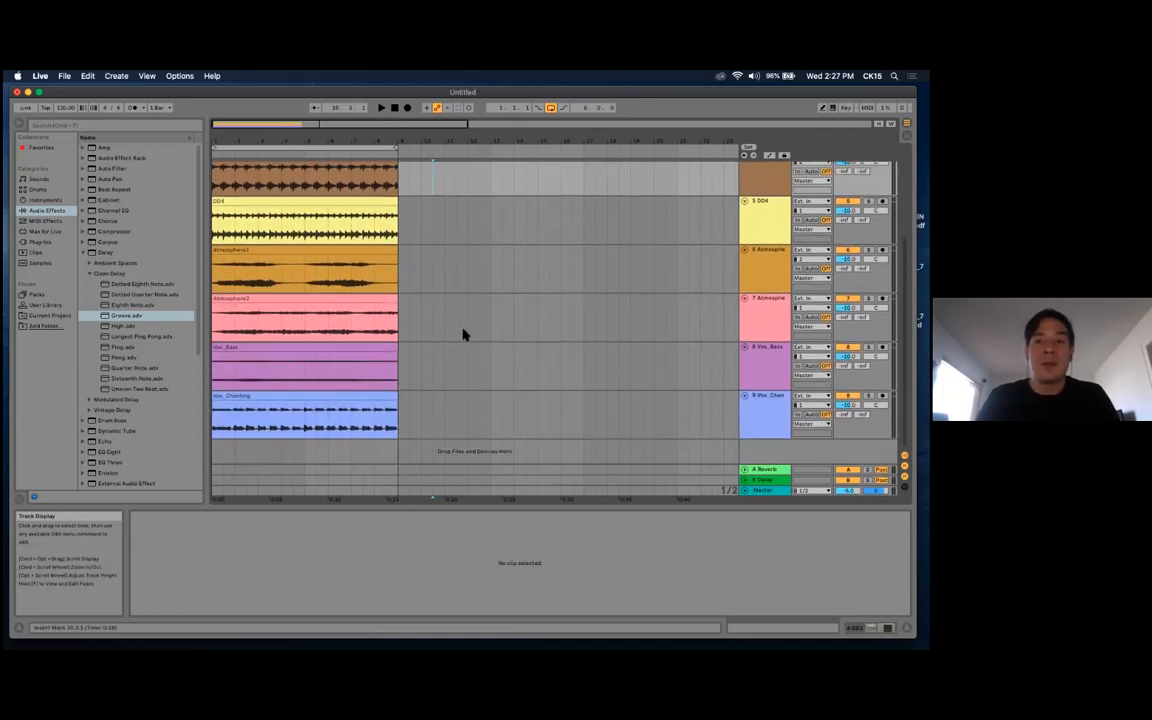
scroll(464, 333, up, 3)
scroll(470, 322, up, 1)
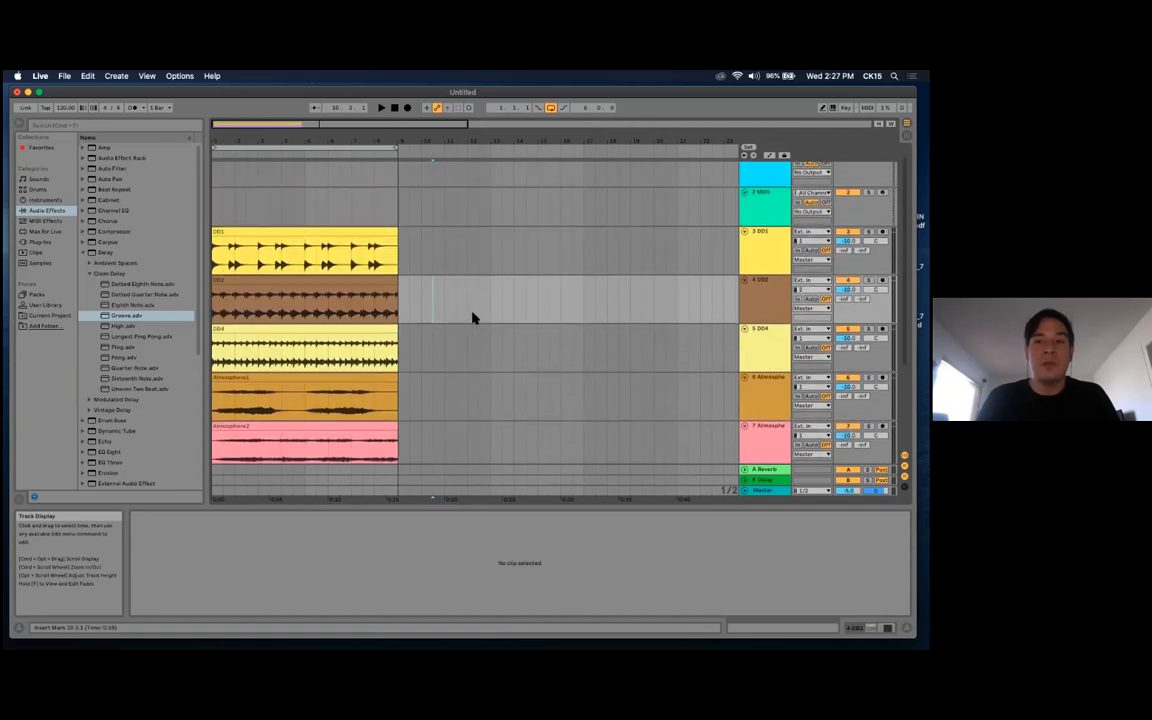
scroll(475, 316, down, 2)
scroll(476, 315, down, 1)
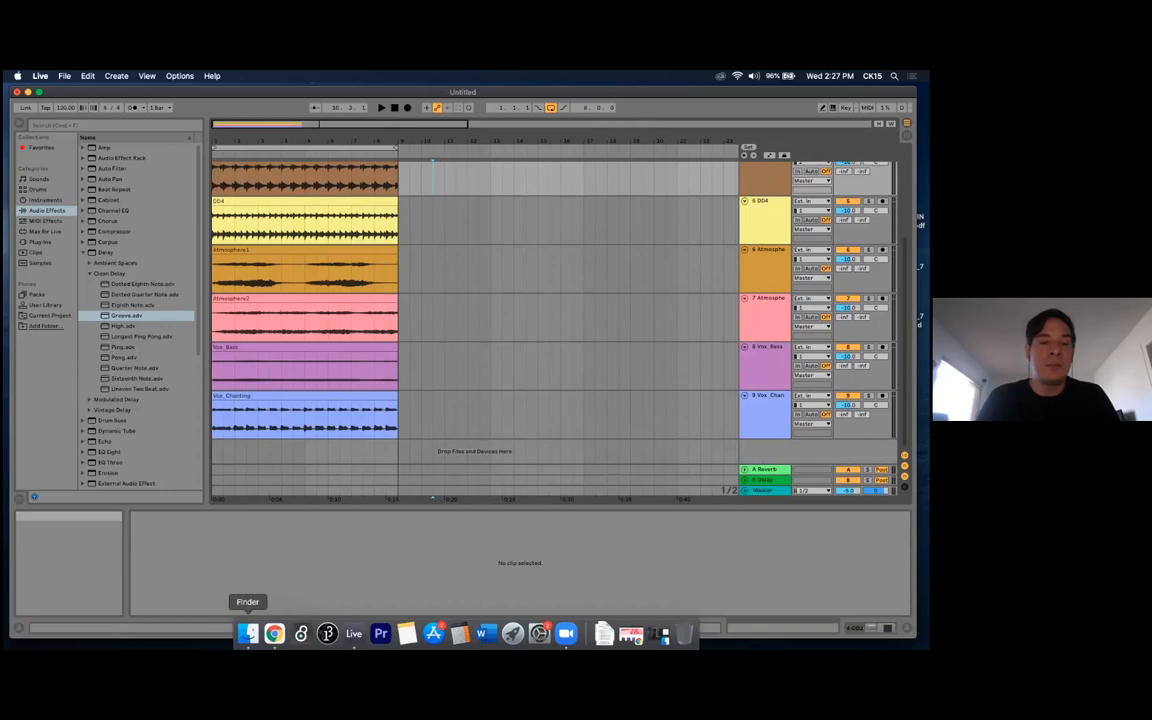
Switch to Finder and import DeneDrum60_2.wav from the EE_Soundscape folder as a new audio track with its clip starting at bar 1
click(247, 633)
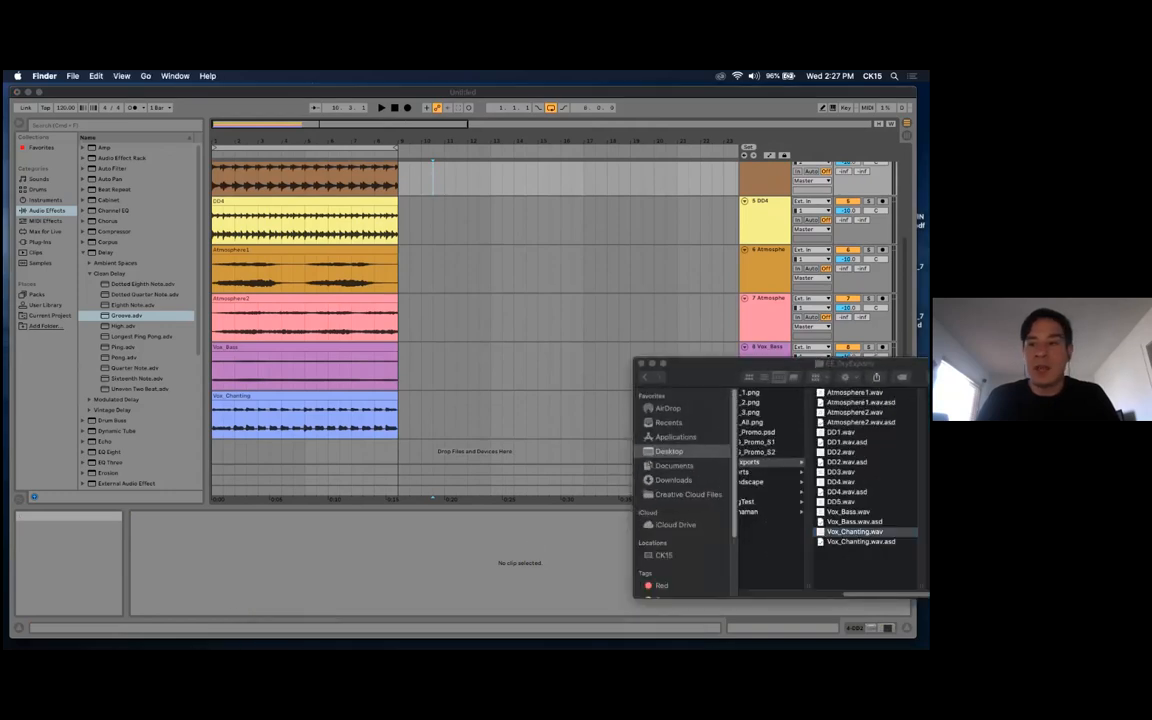
drag(690, 354, 614, 338)
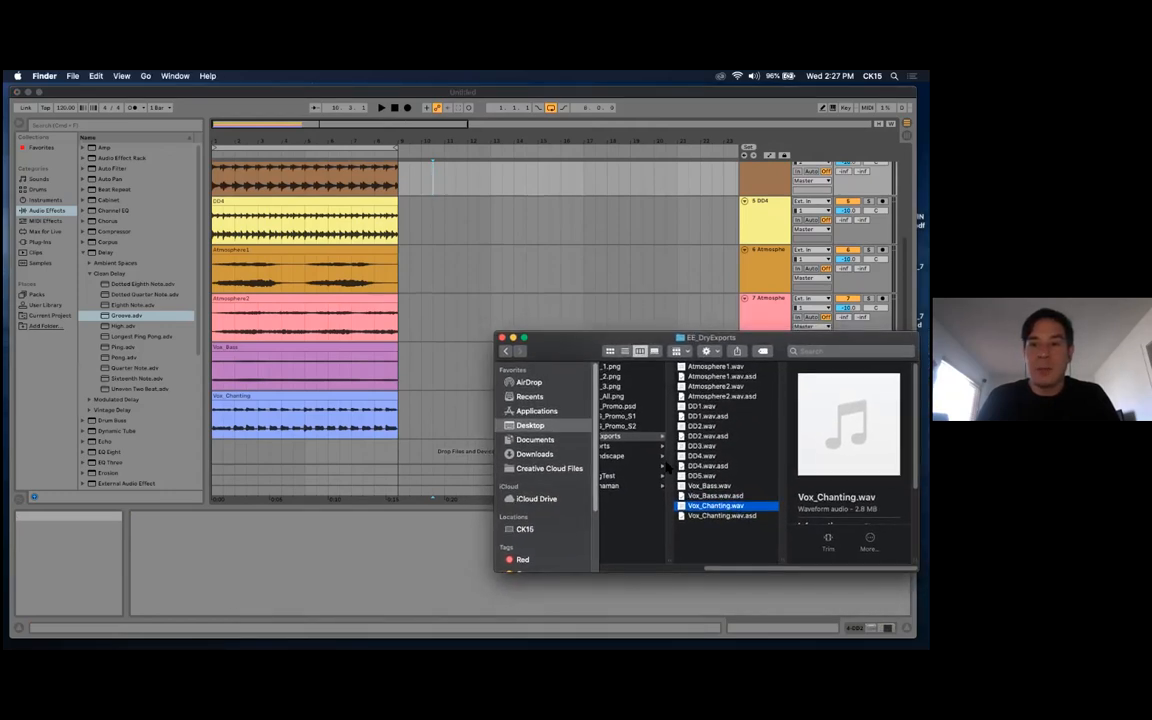
scroll(707, 560, left, 5)
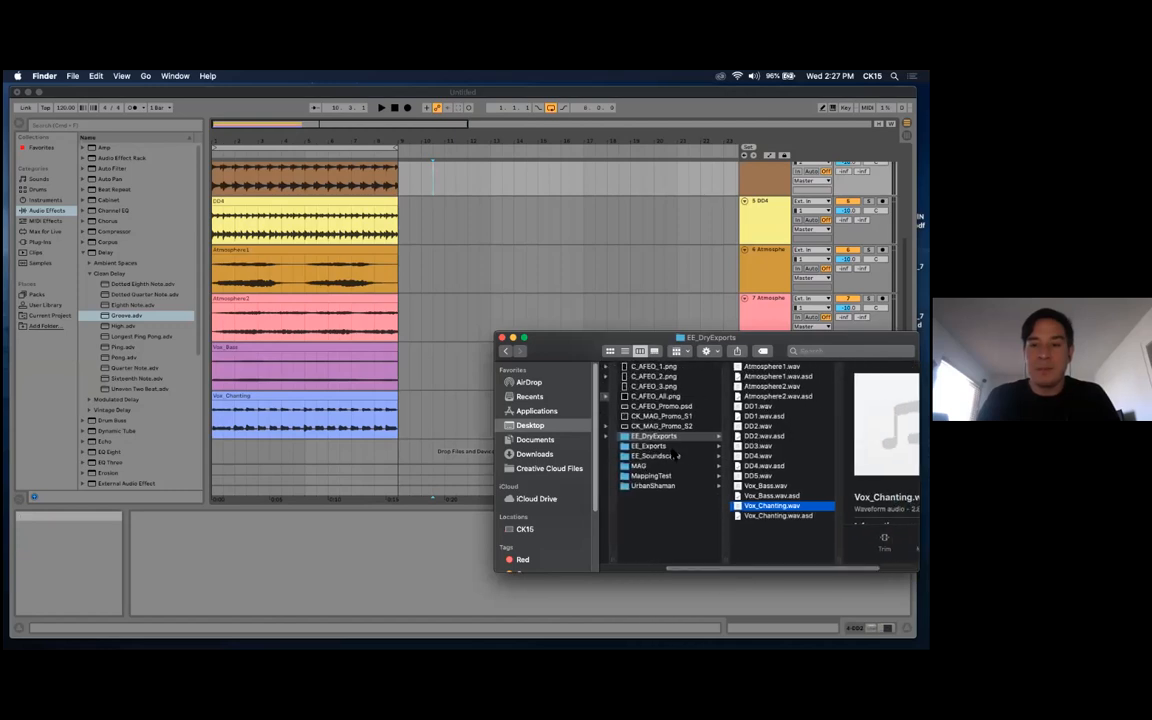
scroll(680, 458, left, 3)
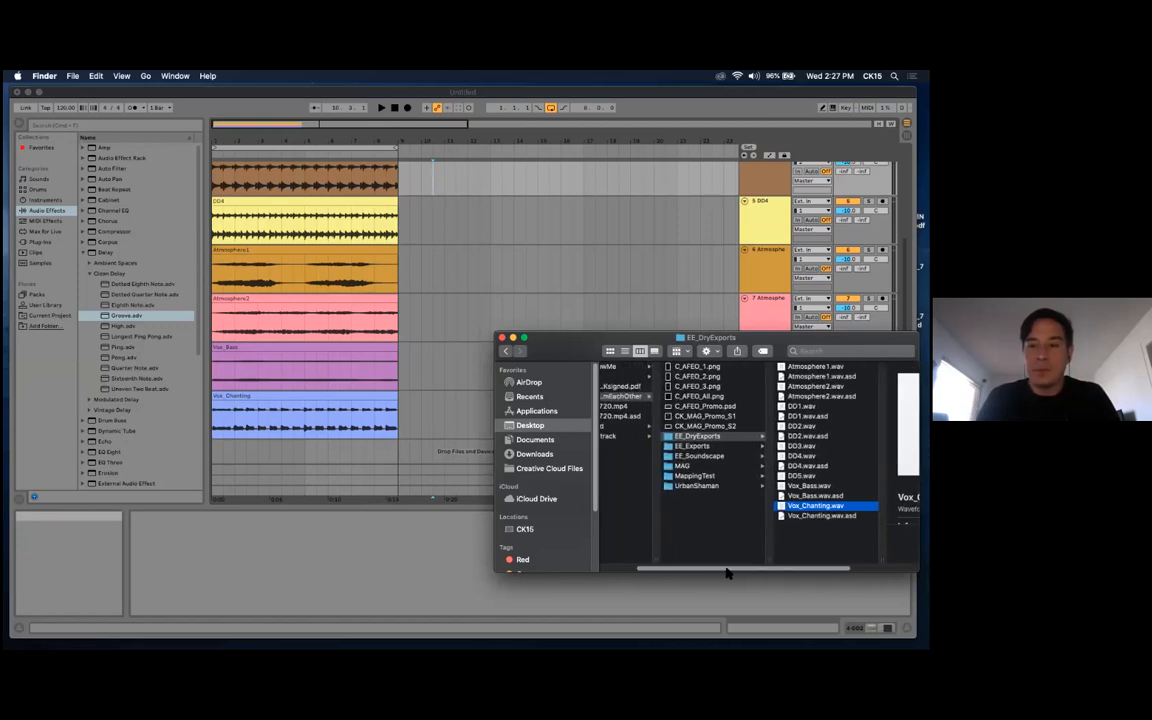
click(704, 457)
click(812, 367)
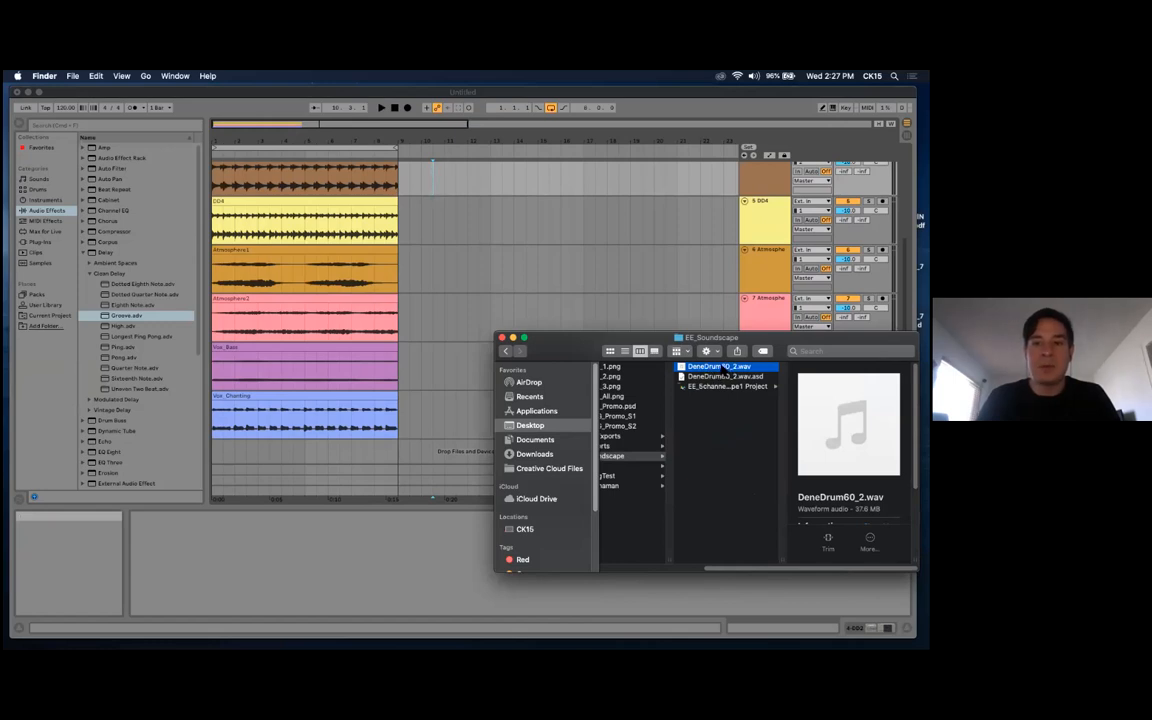
drag(716, 368, 218, 456)
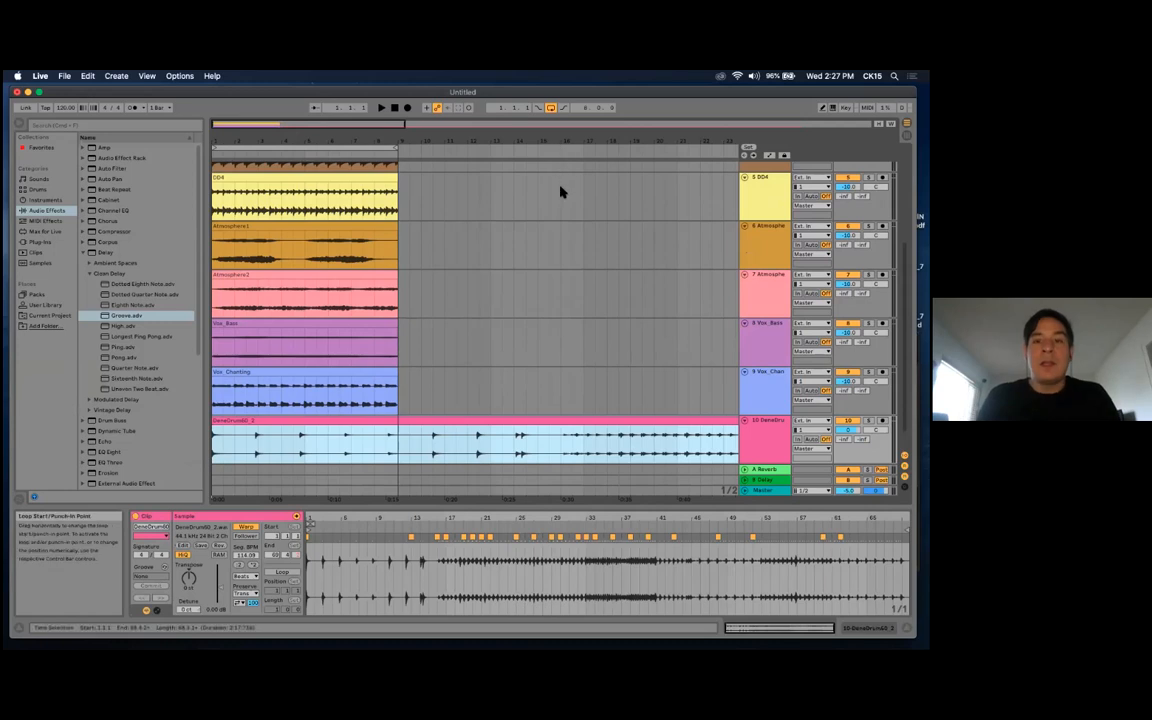
Make the DeneDrum60_2 track taller and move its clip to start at bar 9, right after the existing clips
scroll(640, 335, up, 3)
scroll(640, 332, down, 4)
drag(767, 438, 767, 458)
drag(635, 140, 635, 85)
drag(336, 140, 337, 142)
drag(288, 398, 355, 397)
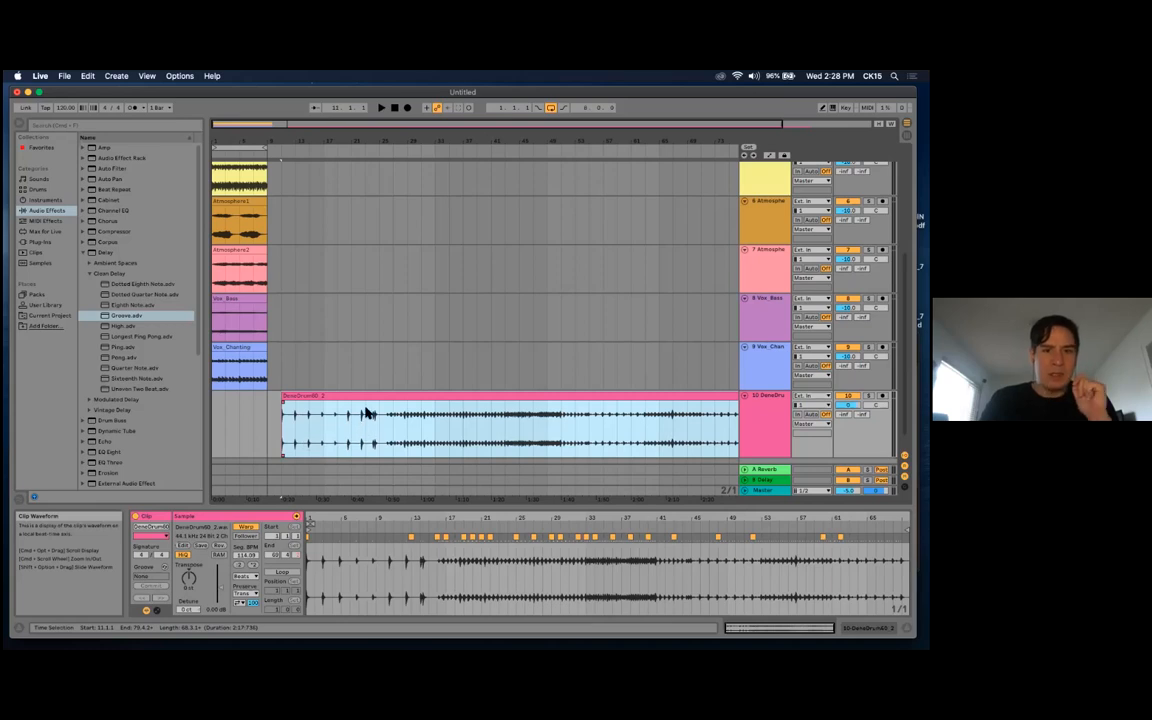
drag(366, 413, 359, 415)
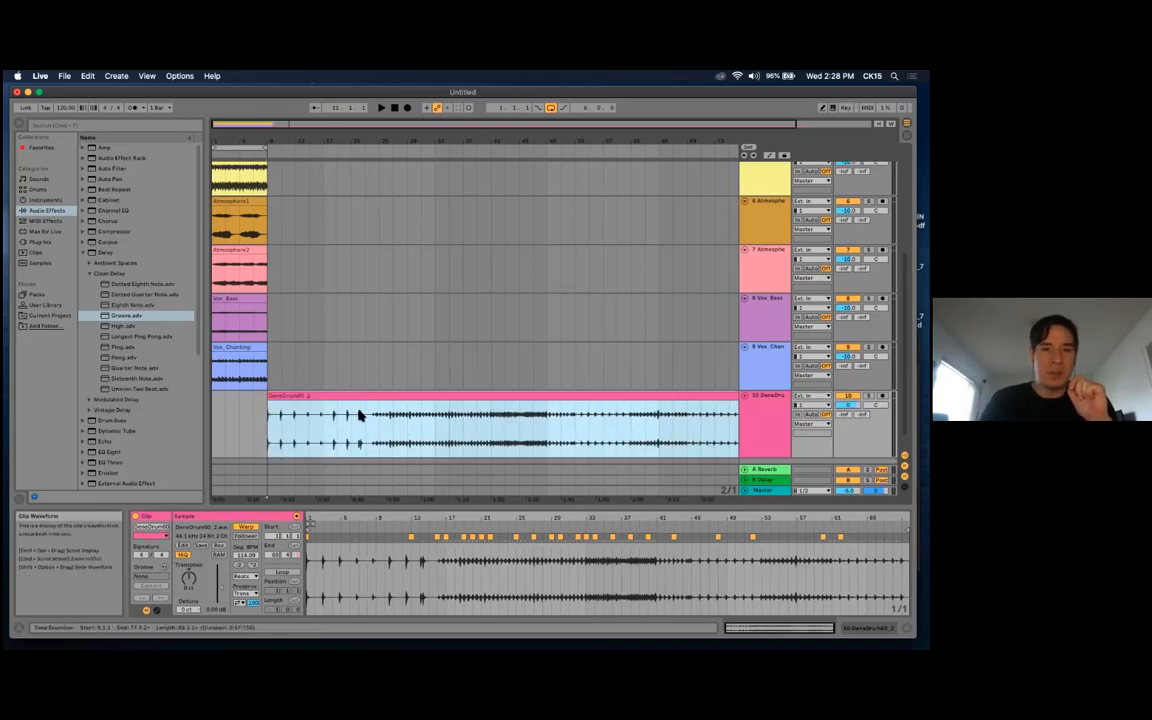
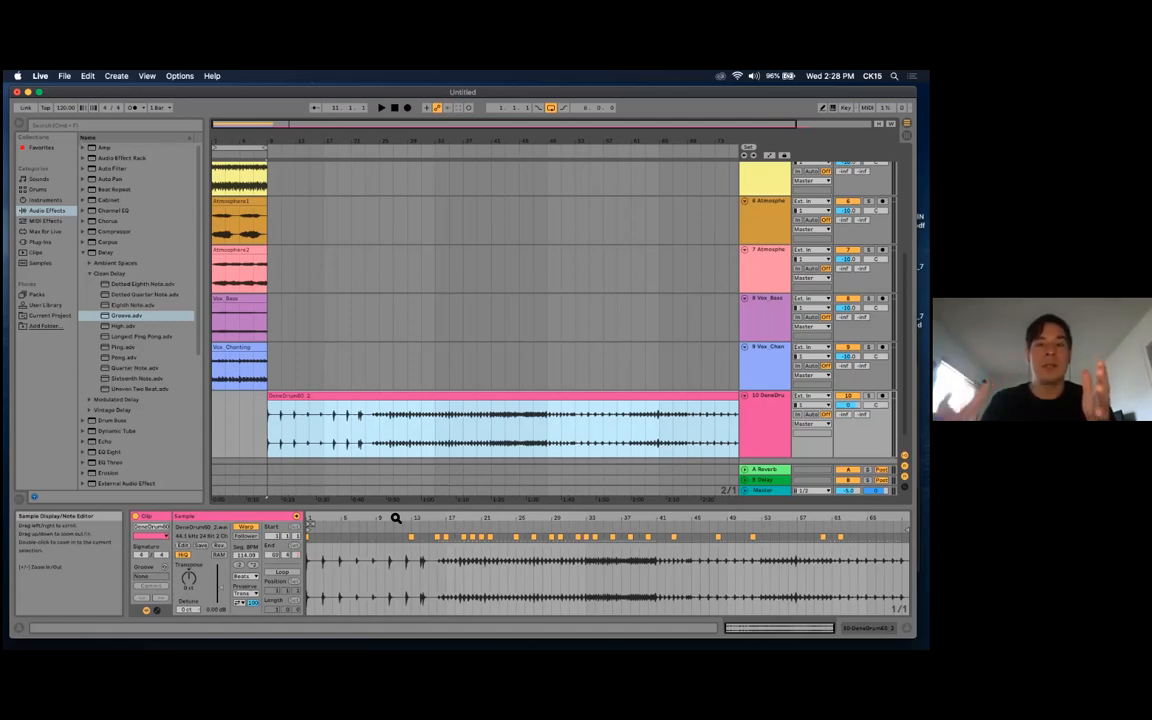
Toggle warping off and on for the DeneDrum60_2 clip, leave it off, and compare the waveform against the beat grid
click(247, 528)
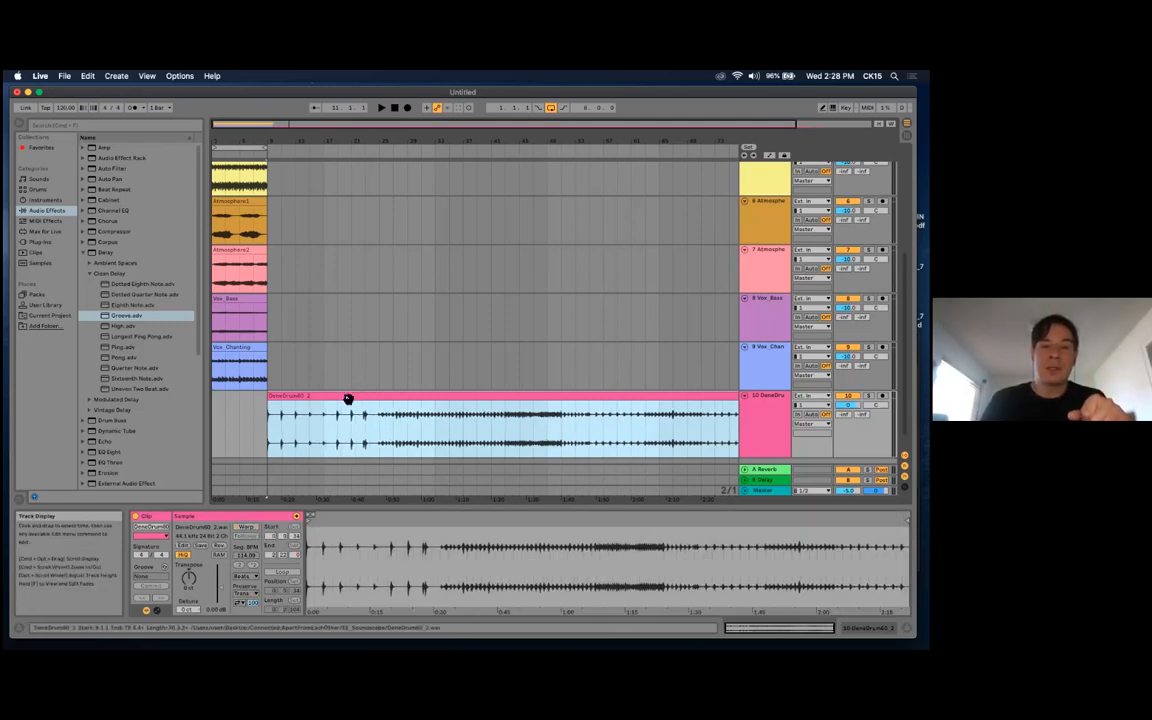
click(250, 528)
click(250, 528)
drag(319, 142, 604, 195)
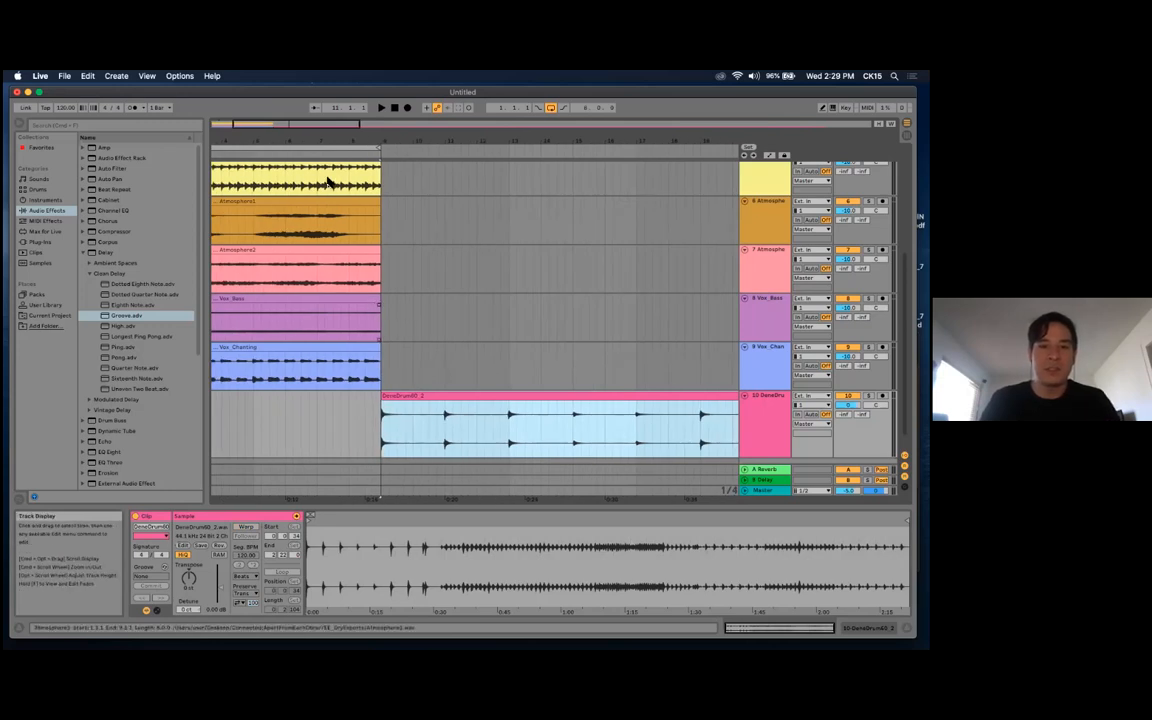
Undo the warping changes made to the DeneDrum60_2 clip
key(super+z)
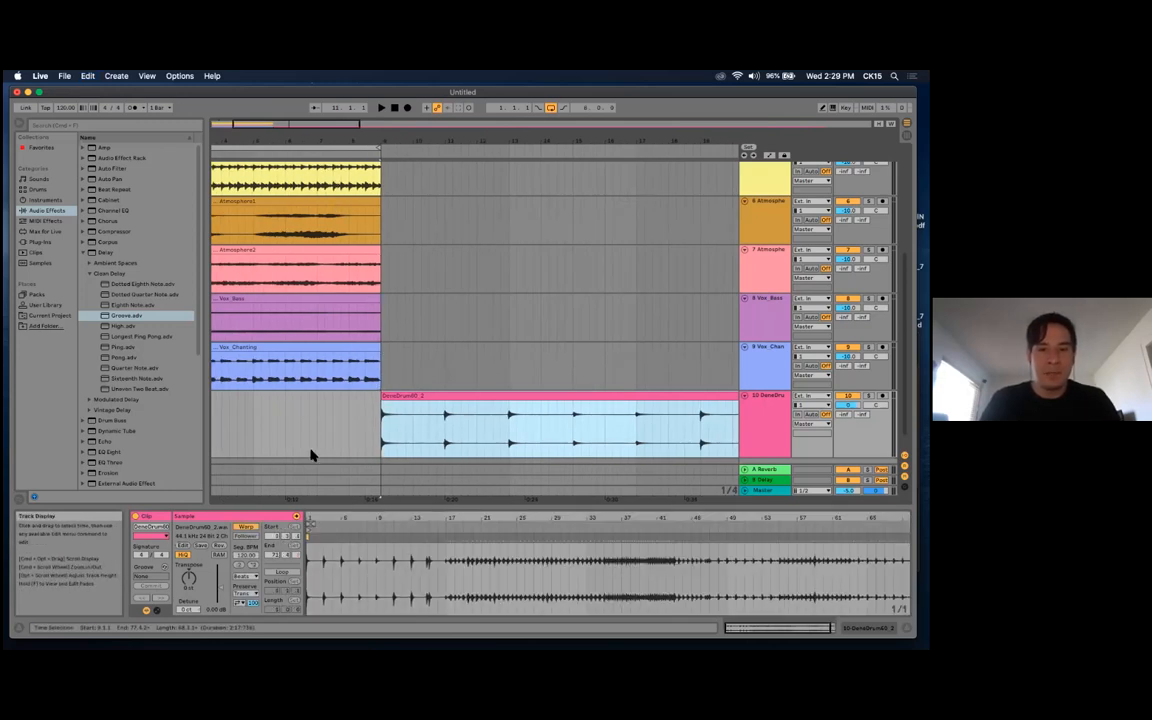
key(super+shift+z)
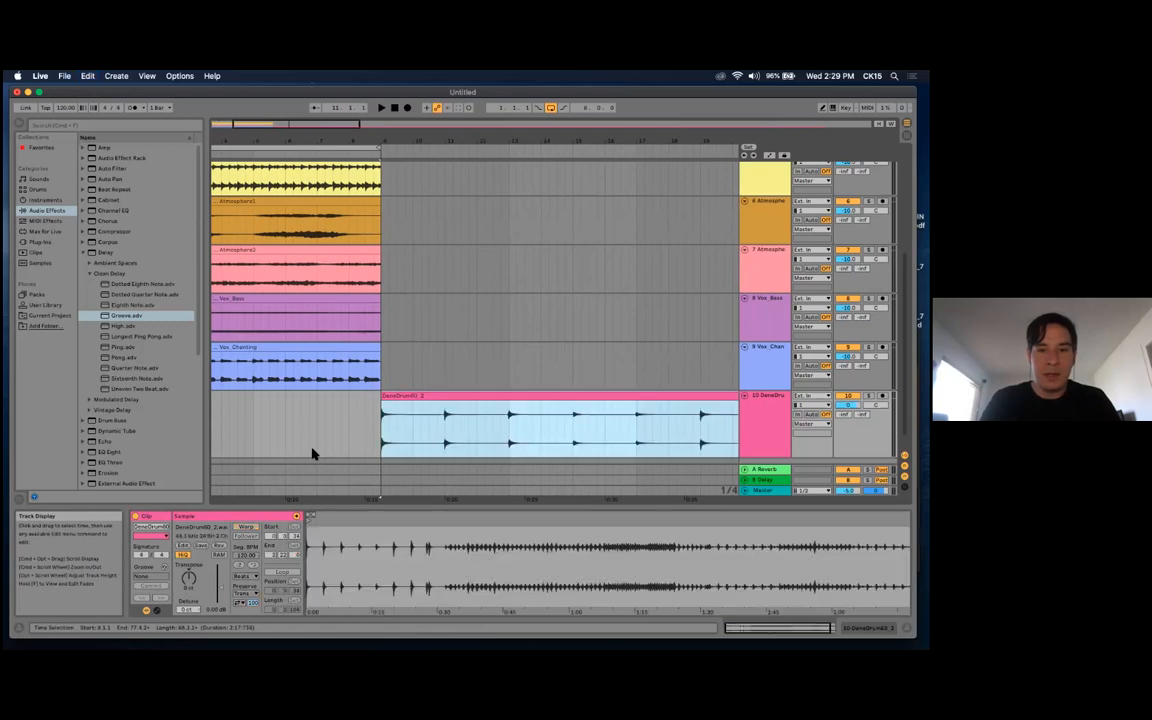
key(super+z)
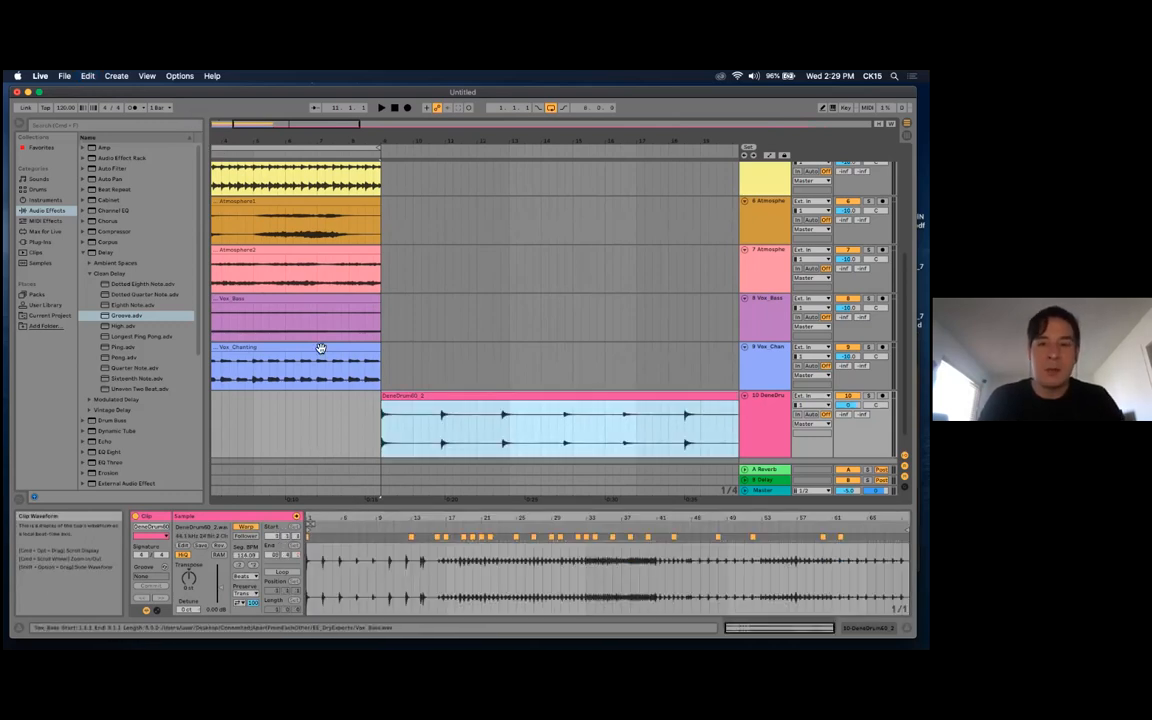
Turn on the metronome and lower the cue volume on the Master track in Session View, returning to the arrangement
click(132, 108)
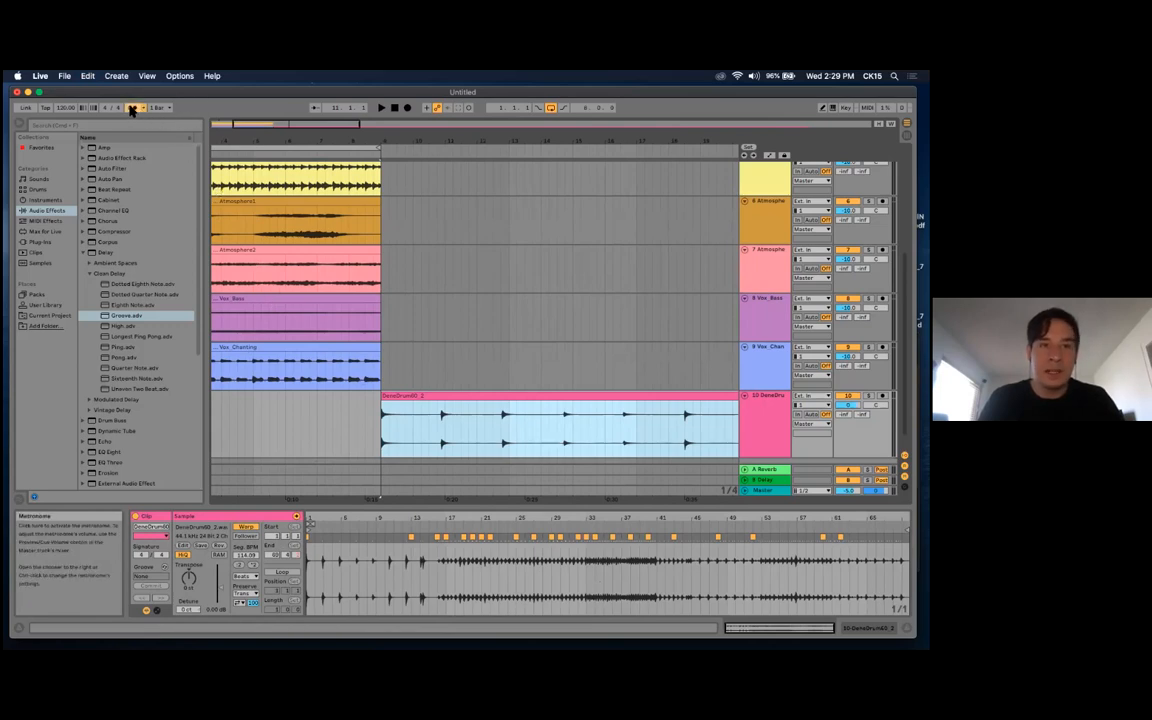
key(Tab)
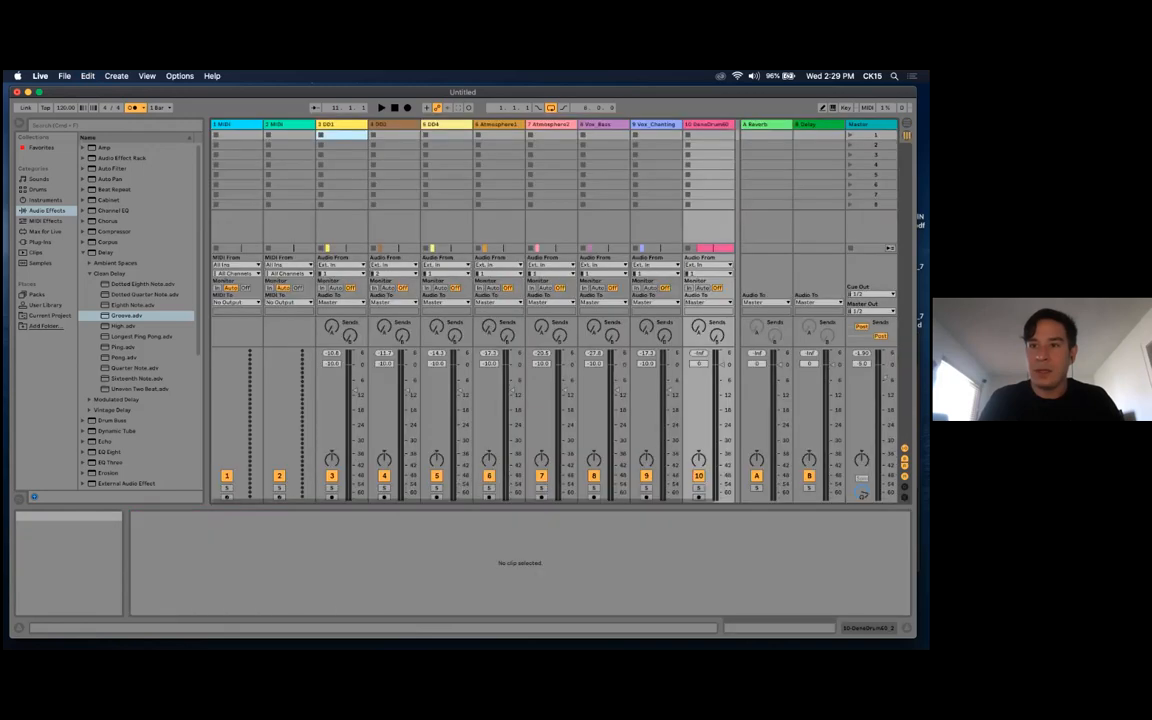
drag(862, 482, 863, 492)
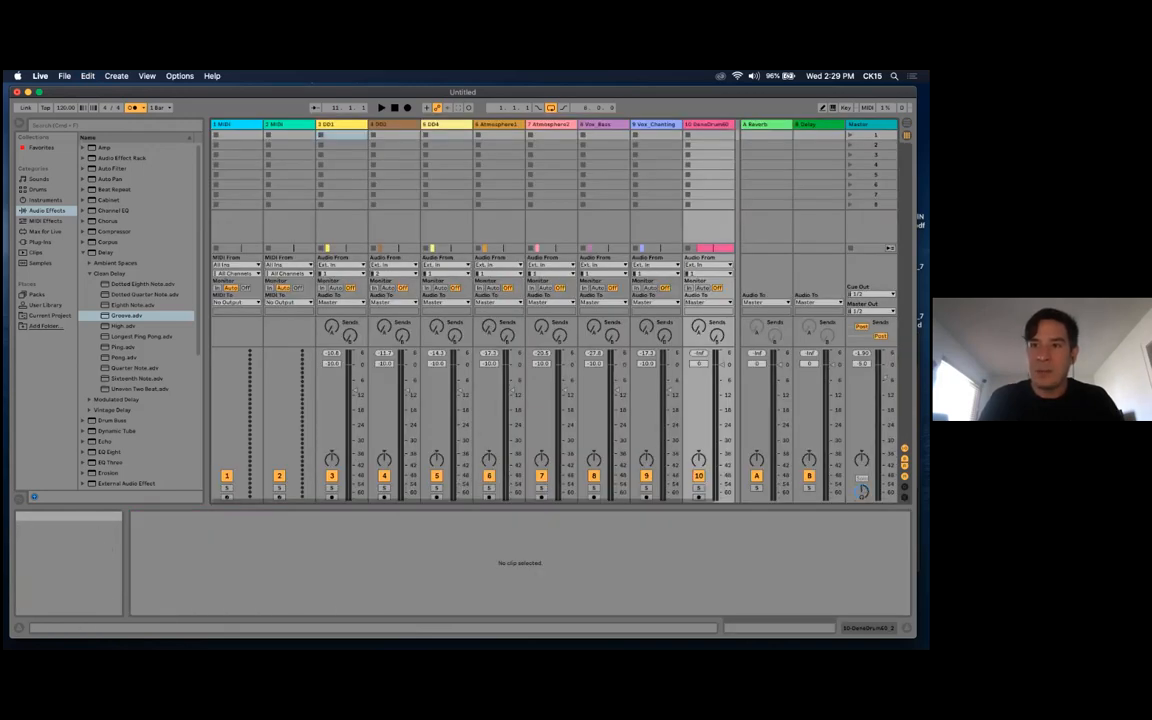
key(Tab)
Play the warped DeneDrum60_2 clip against the metronome from its start and again from about bar 24
key(space)
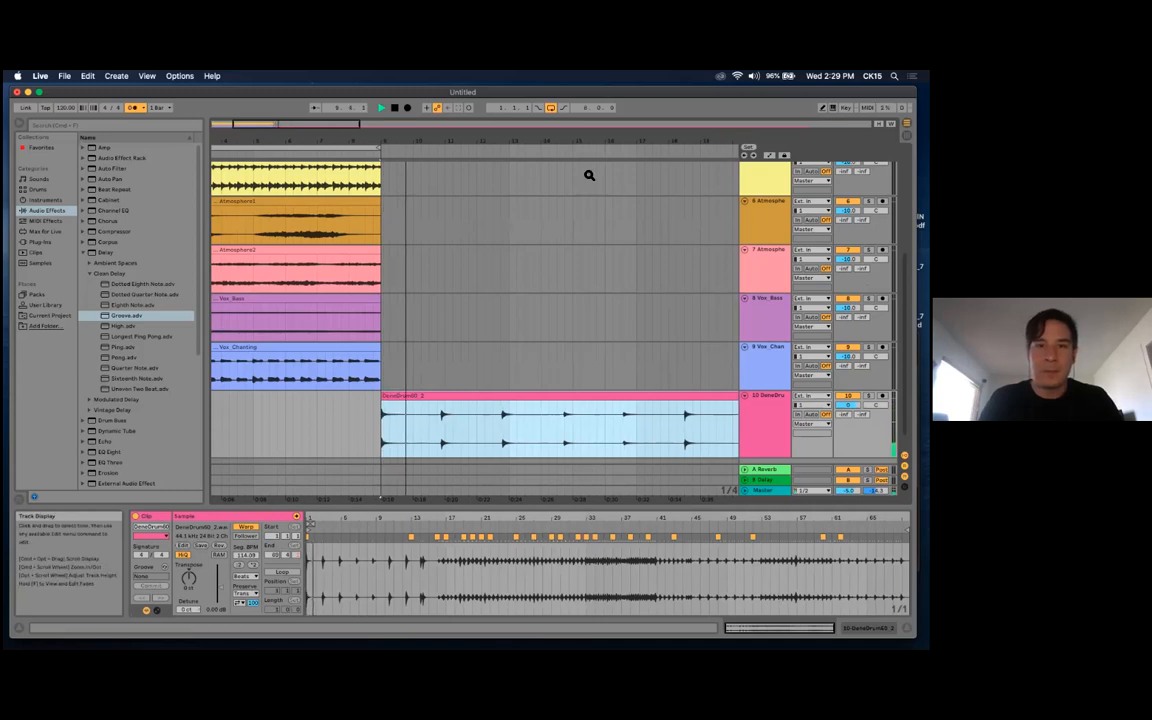
drag(599, 141, 437, 139)
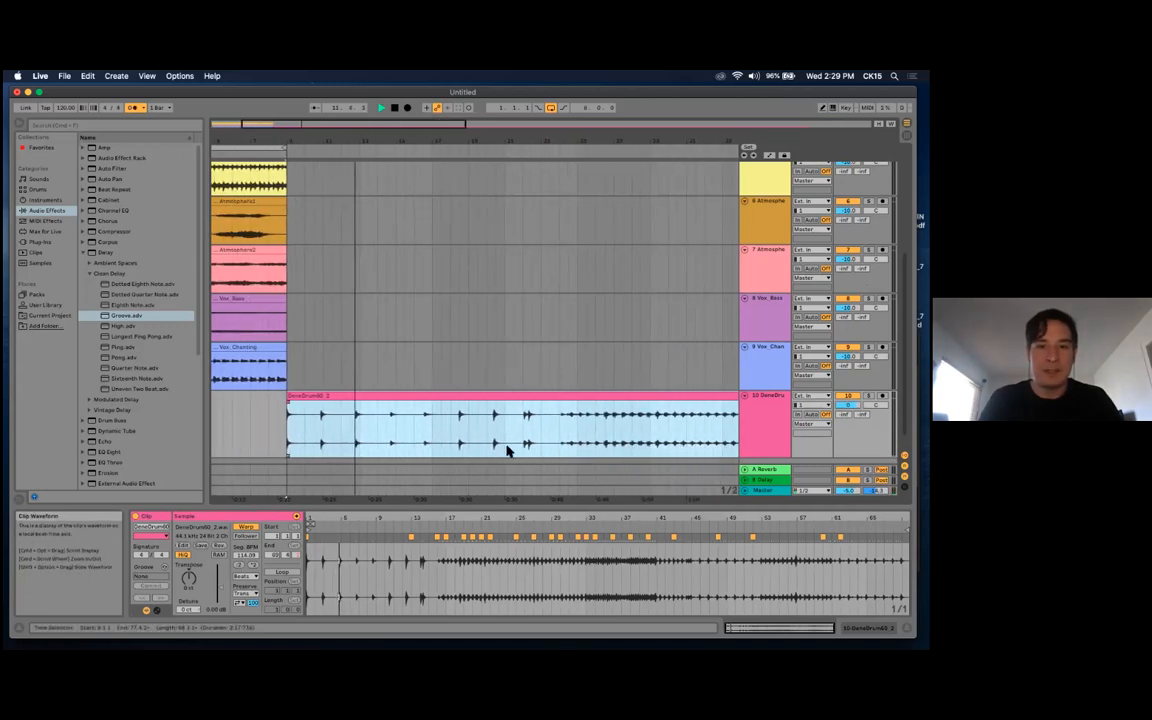
click(560, 432)
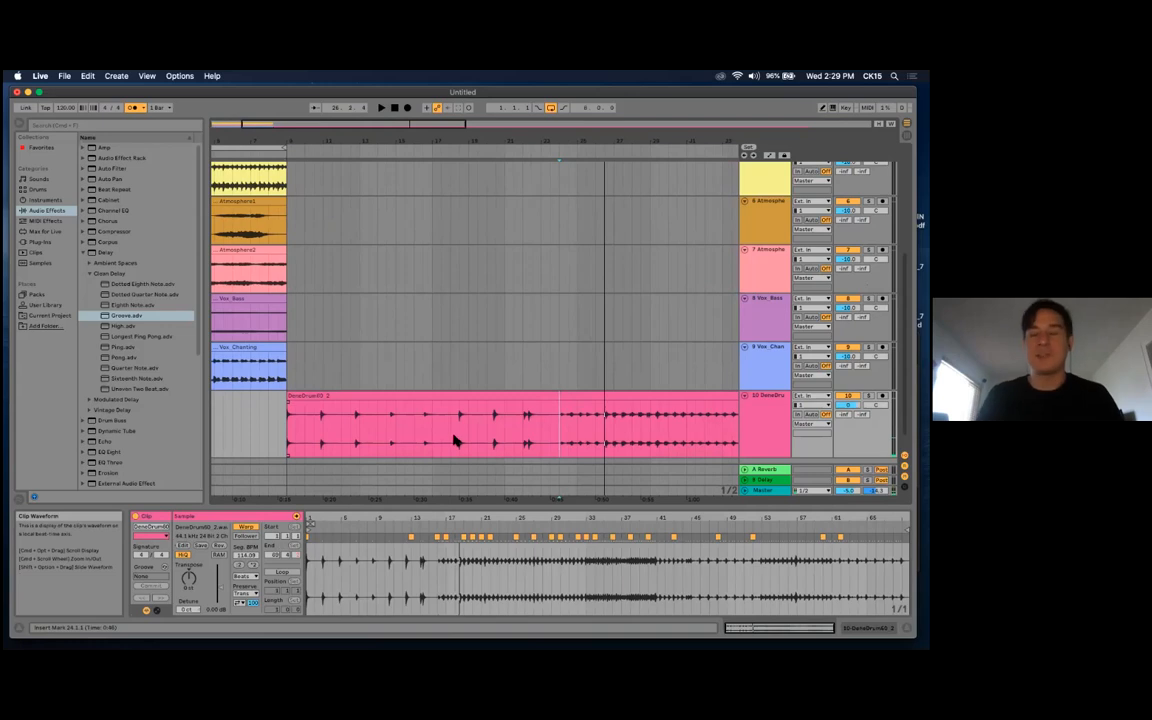
Turn off warping for the DeneDrum60_2 clip and play it against the metronome from bar 9 and from bar 25
click(247, 529)
click(288, 437)
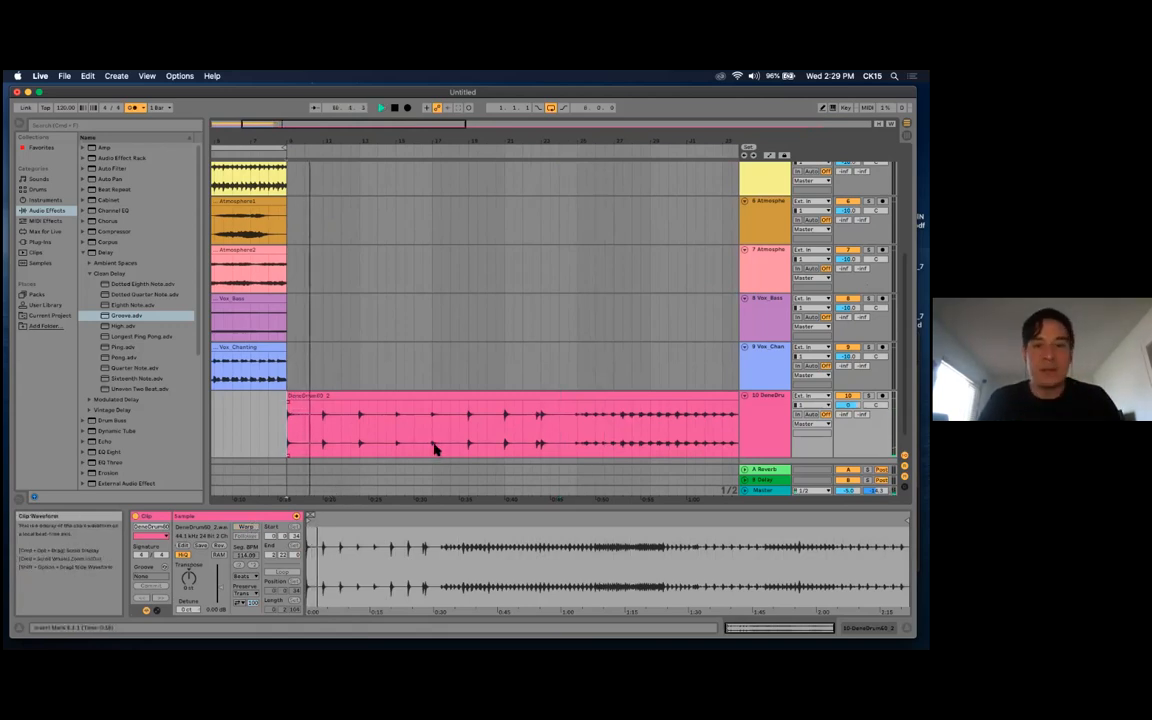
click(578, 430)
key(space)
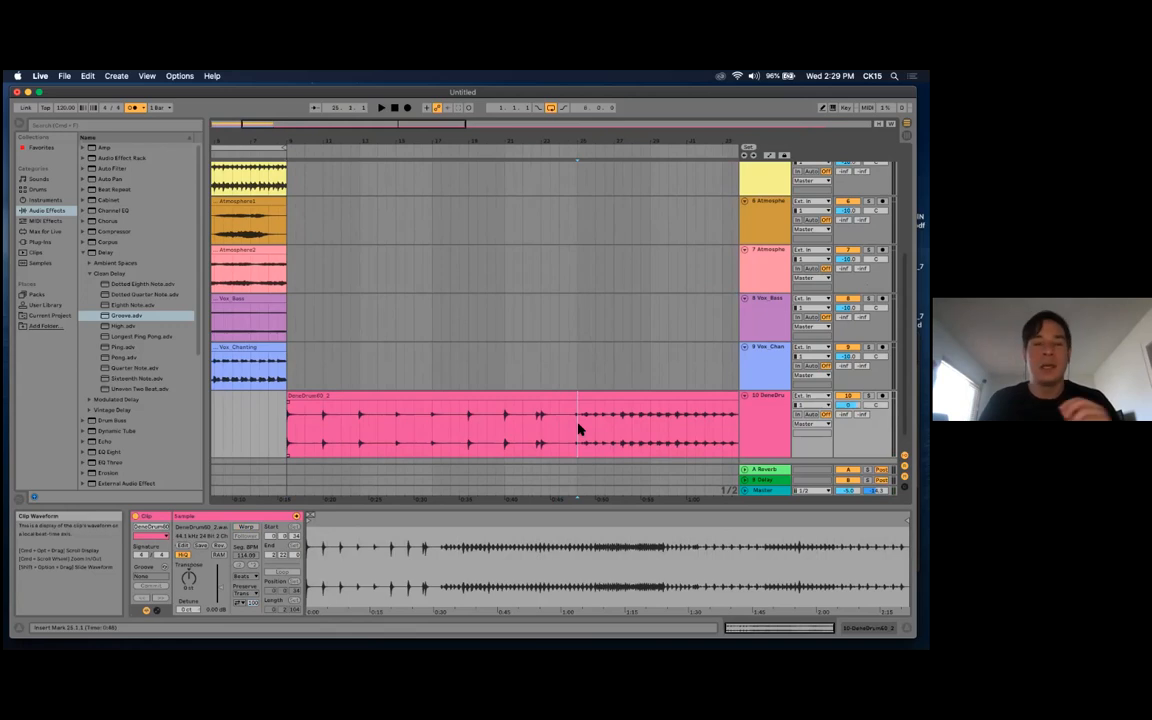
key(space)
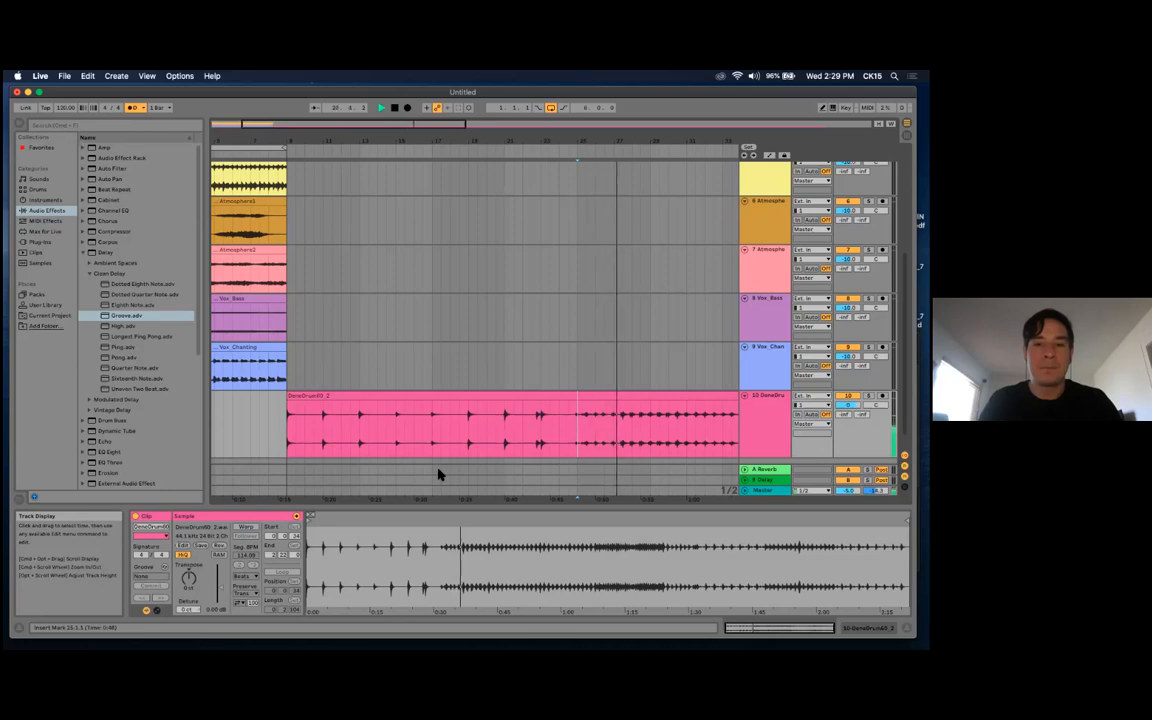
key(space)
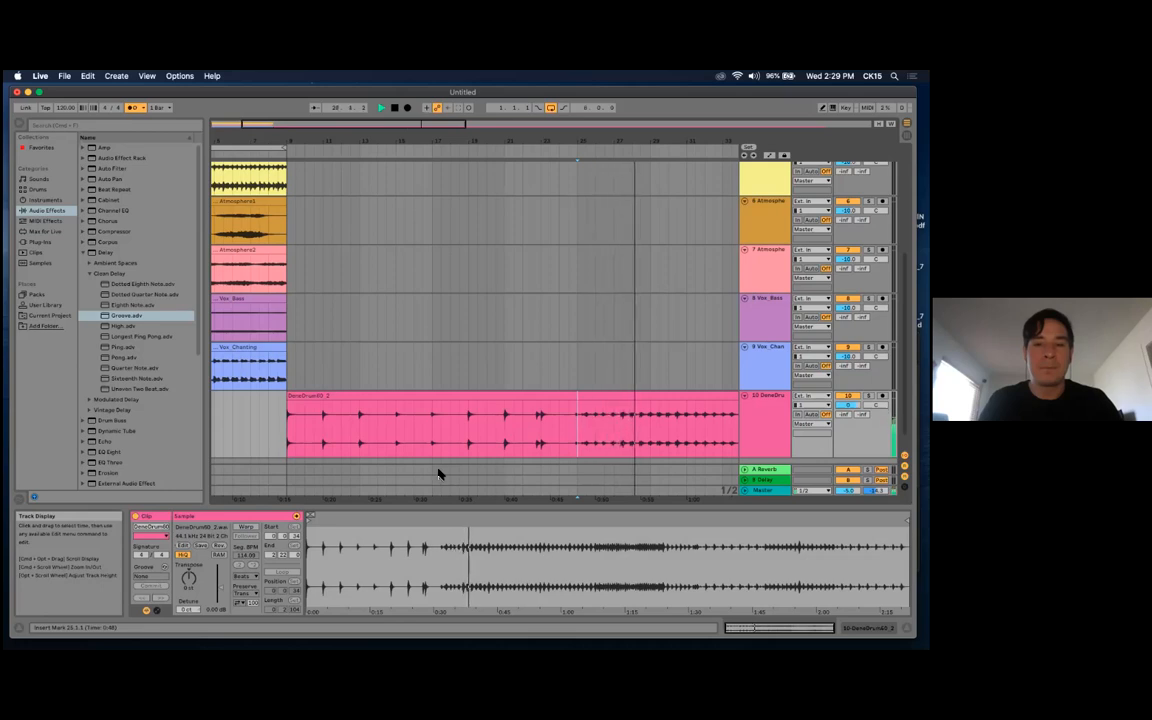
mouse_move(428, 141)
mouse_down()
mouse_move(427, 156)
mouse_move(441, 151)
mouse_up()
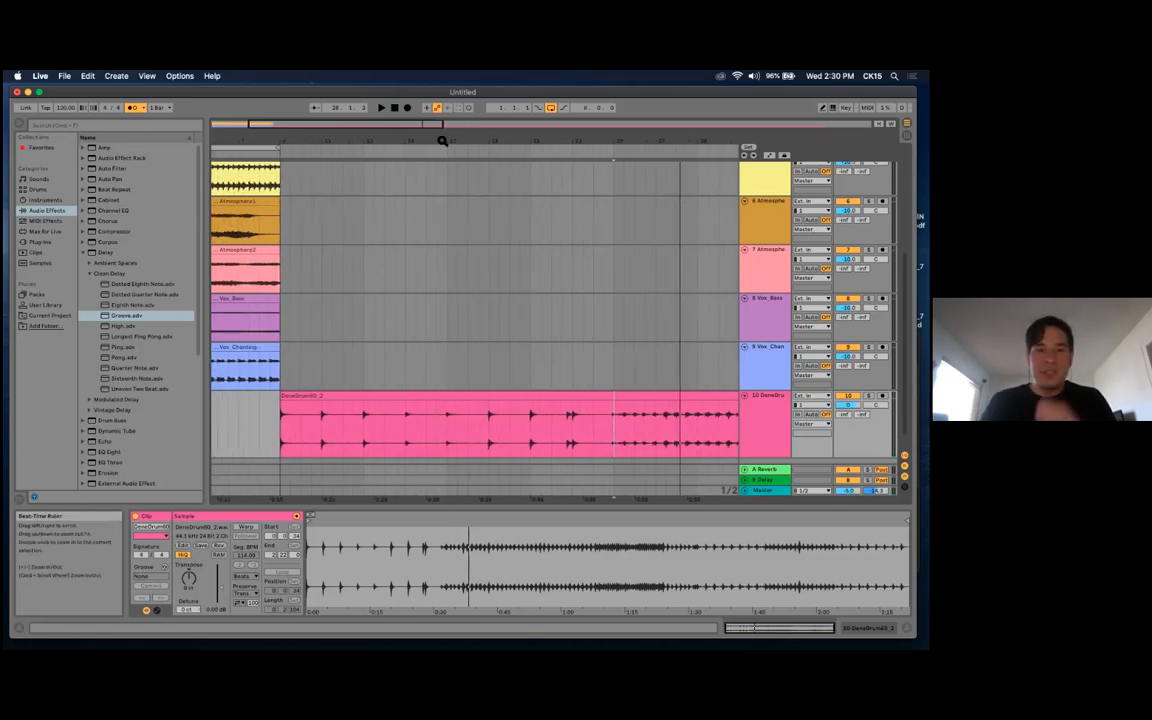
Play the unwarped DeneDrum60_2 clip from bar 28 to audition the drum pattern
click(431, 400)
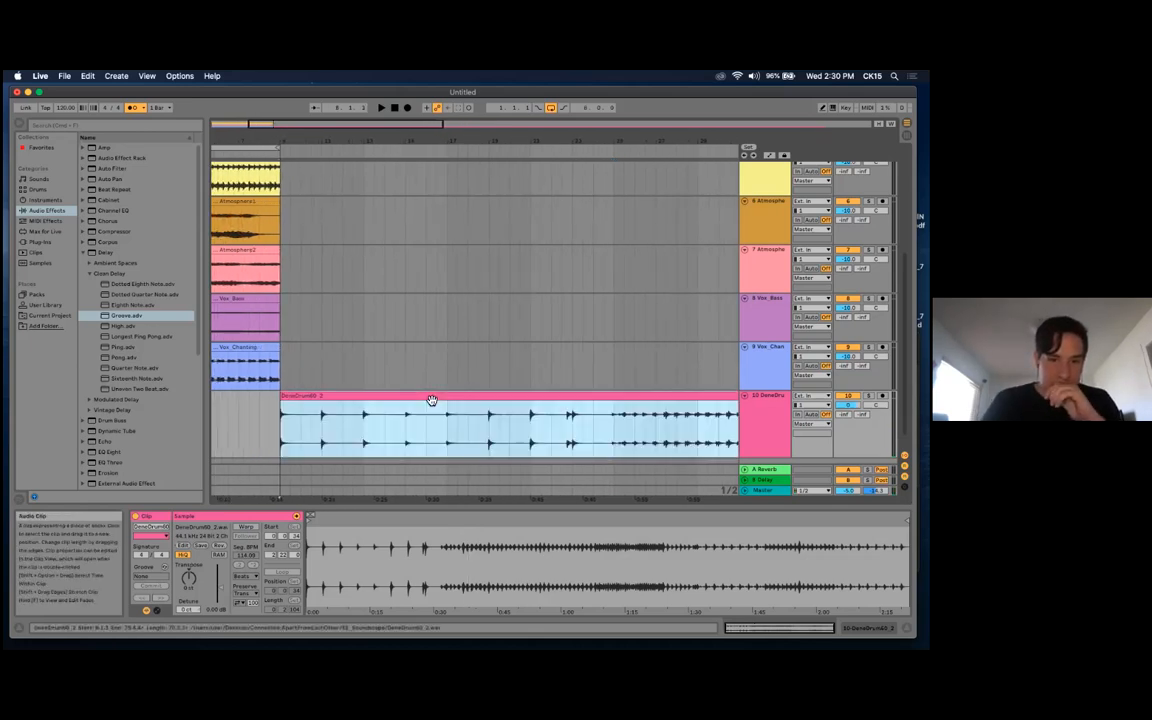
drag(622, 141, 563, 141)
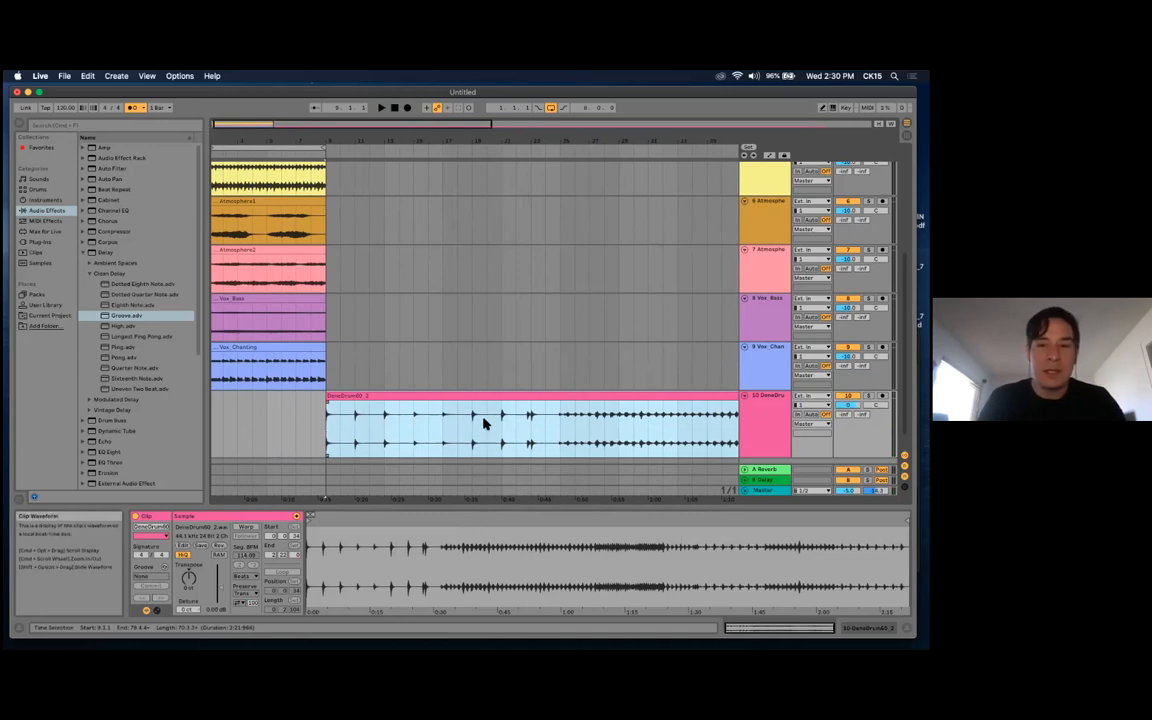
click(604, 430)
key(space)
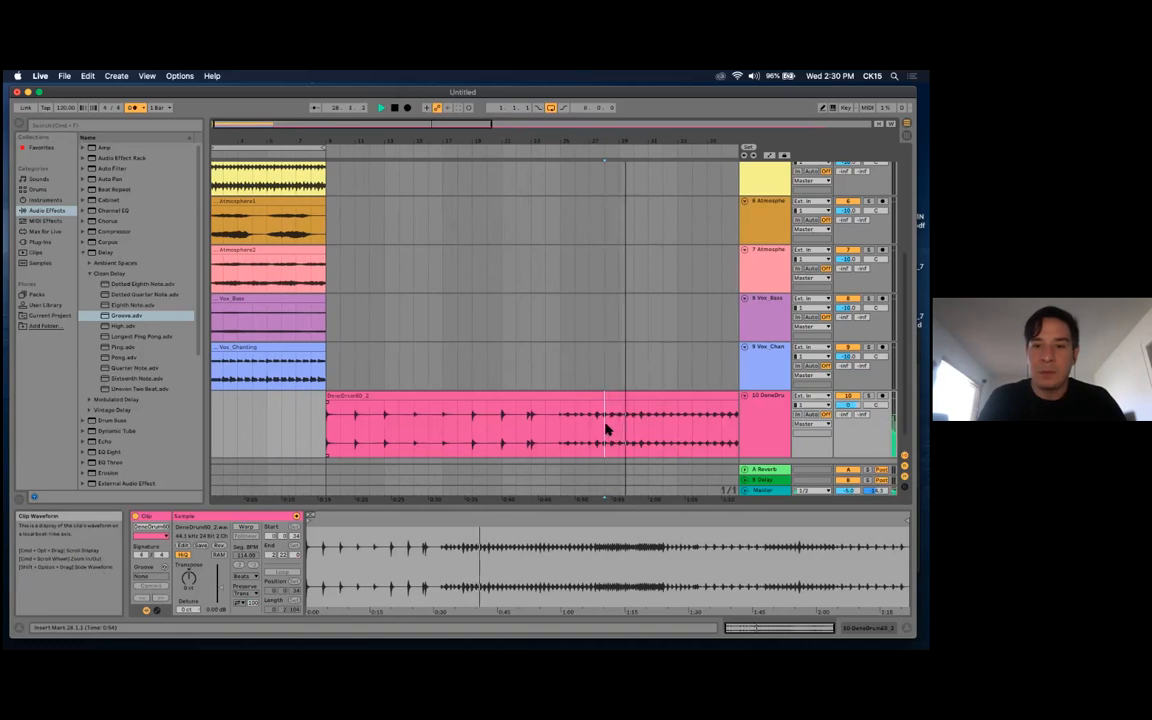
key(space)
Copy bars 28 to 30 of the DeneDrum60_2 clip and paste the two-bar section at bar 1 of the same track
drag(605, 428, 632, 430)
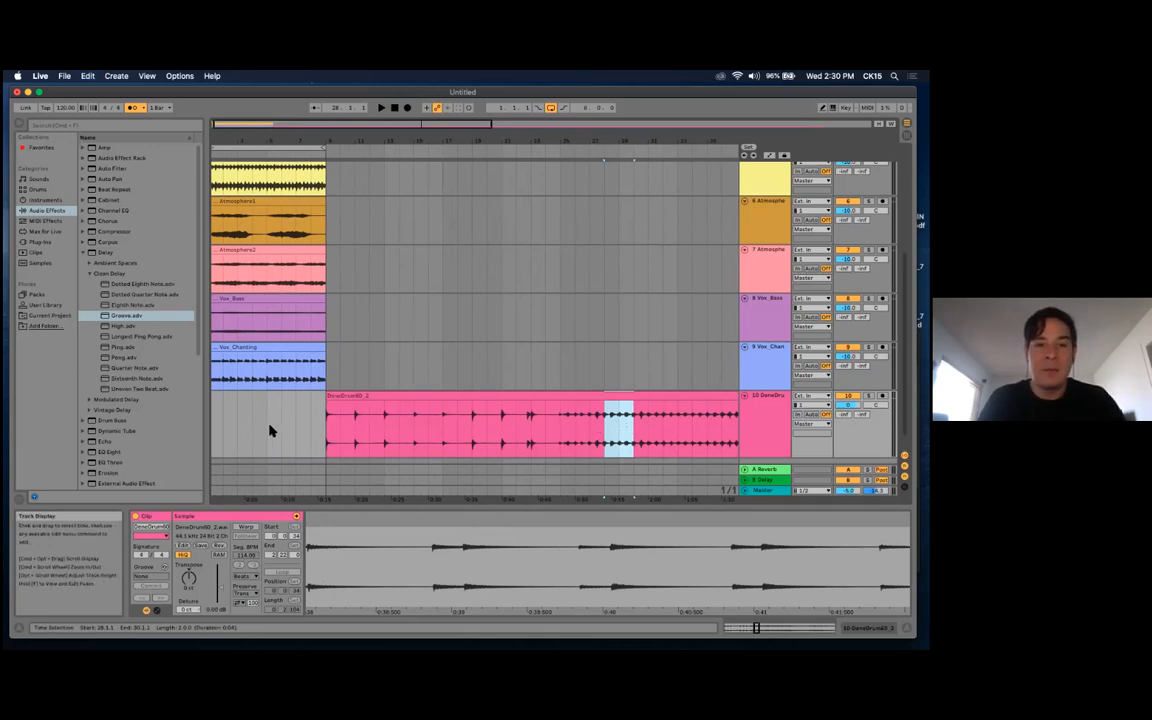
drag(358, 140, 357, 124)
click(216, 432)
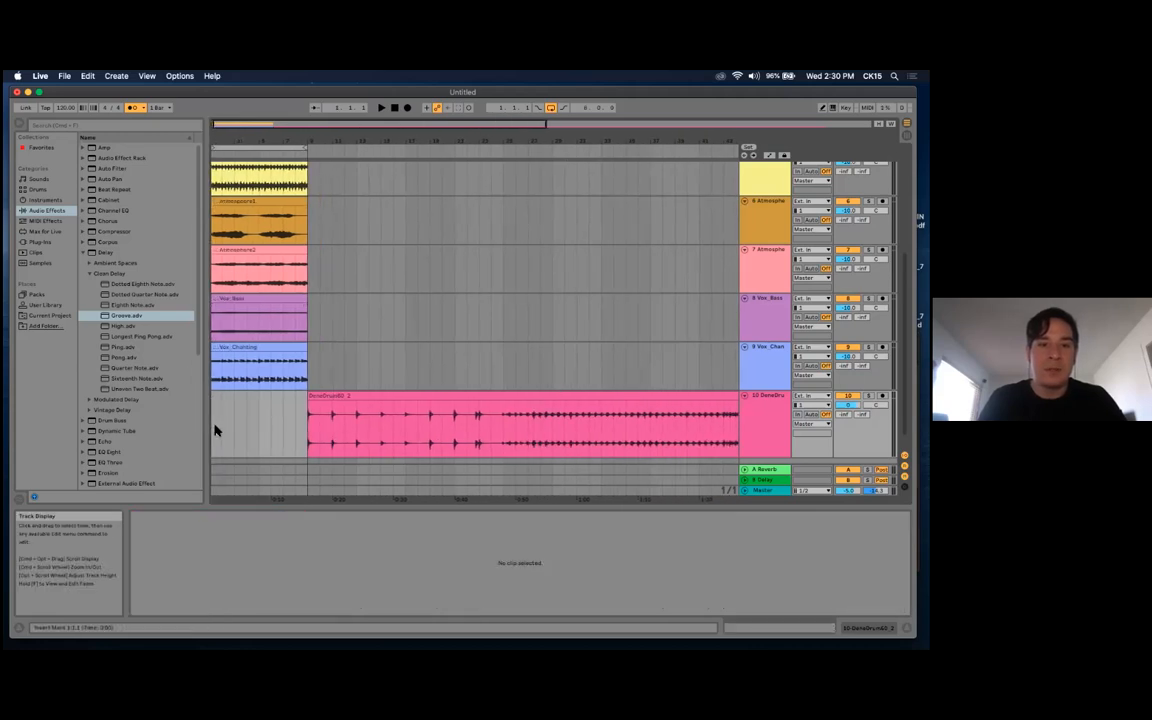
key(super+v)
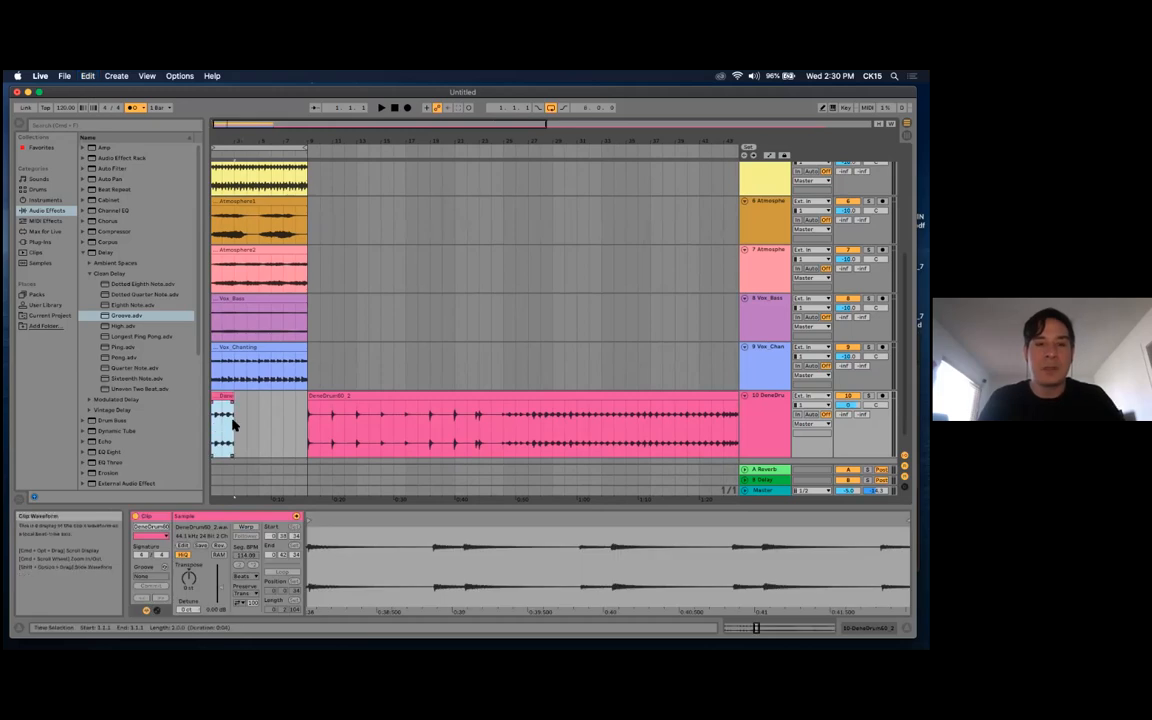
Solo the DeneDrum60_2 track and play the two-bar clip at bar 1 against the metronome
drag(236, 137, 338, 137)
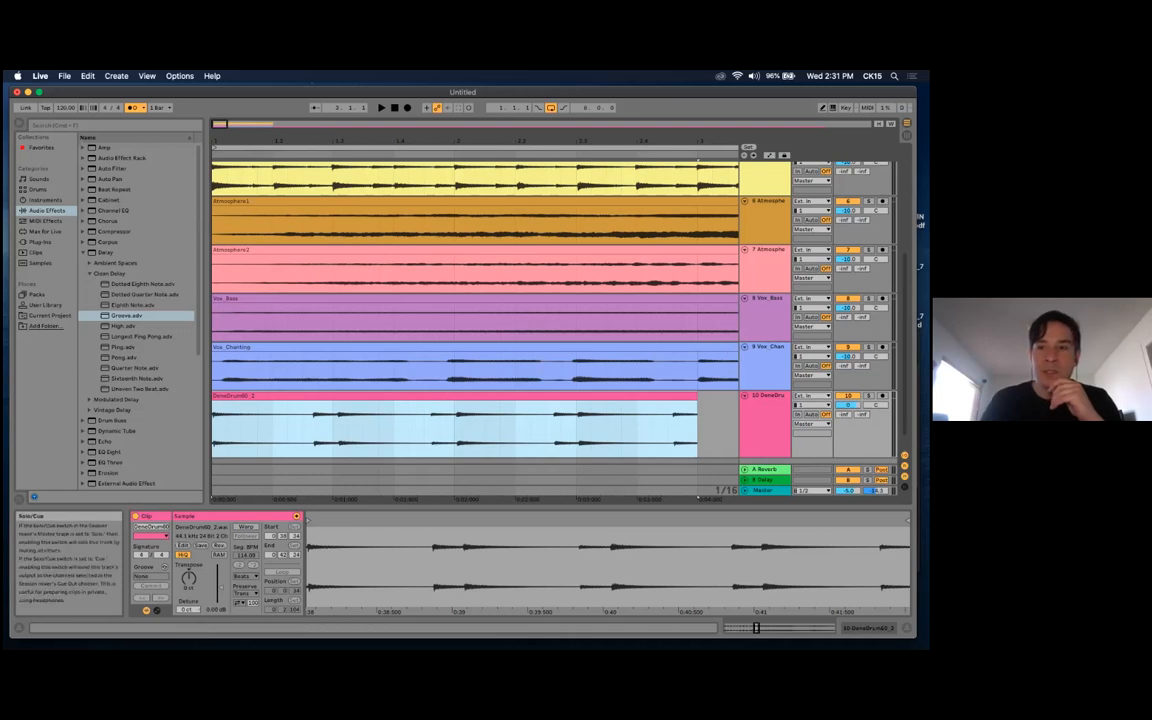
click(869, 396)
click(547, 399)
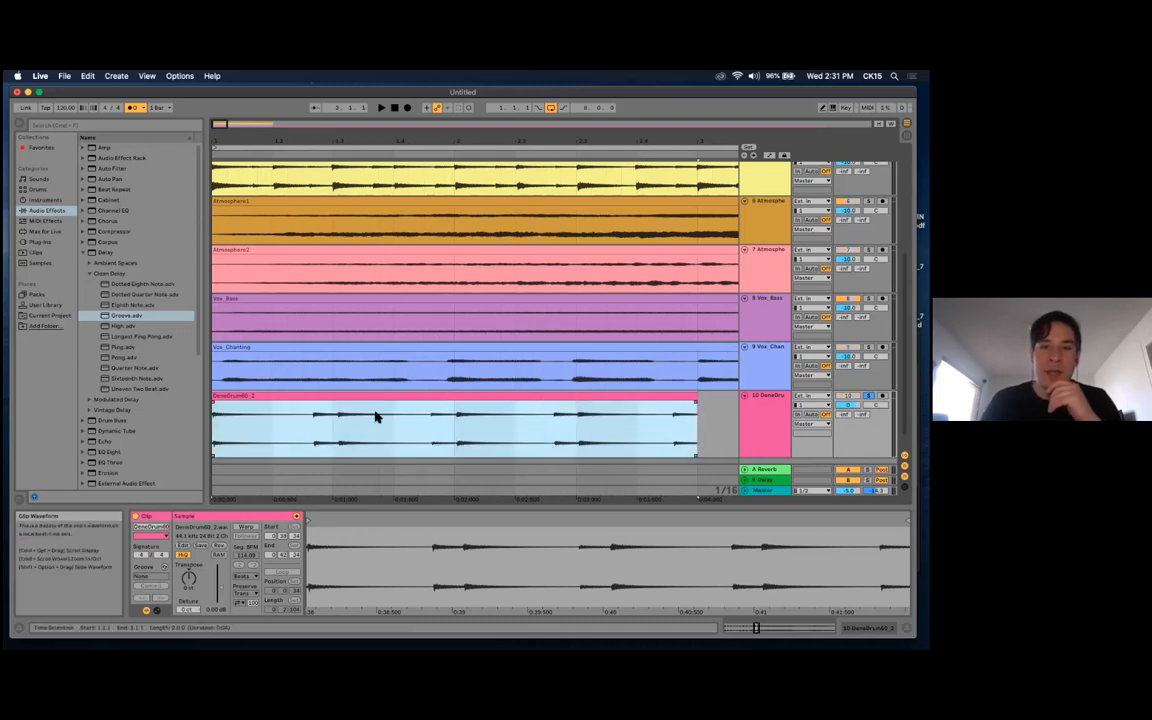
key(space)
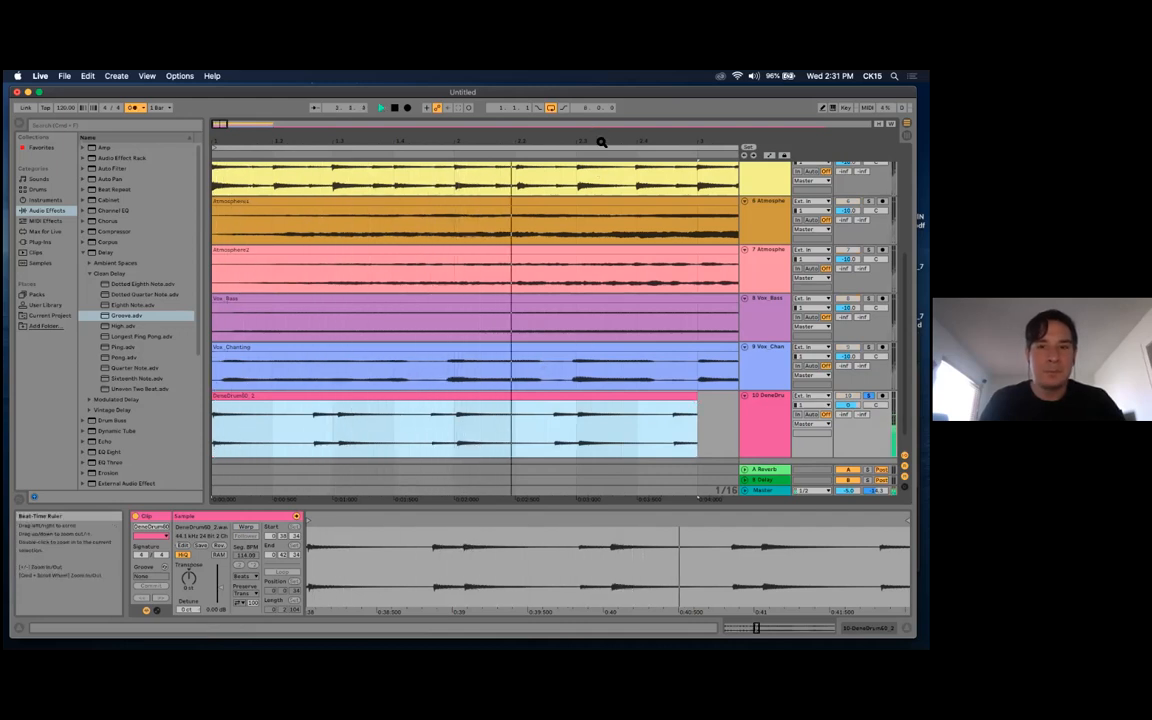
Shorten the arrangement loop to the first two bars and select the two-bar DeneDrum60_2 clip beneath it
drag(601, 142, 298, 147)
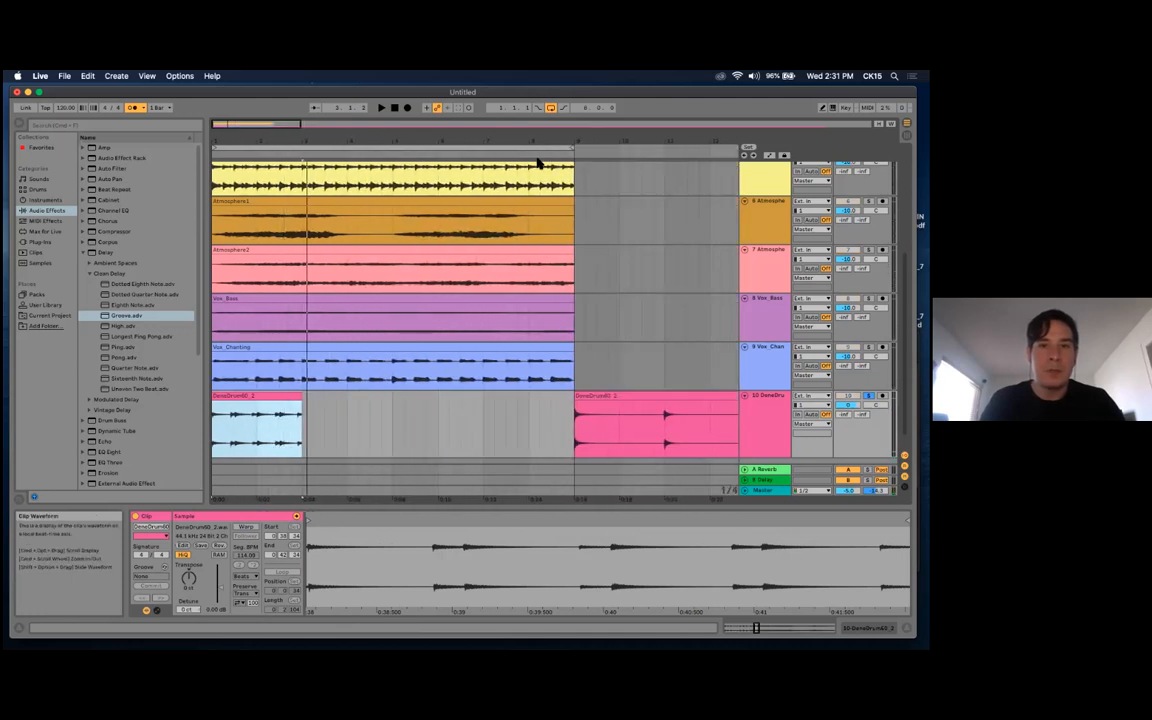
mouse_move(573, 148)
mouse_down()
mouse_move(301, 160)
mouse_move(276, 146)
mouse_move(273, 185)
mouse_move(433, 225)
mouse_move(473, 147)
mouse_up()
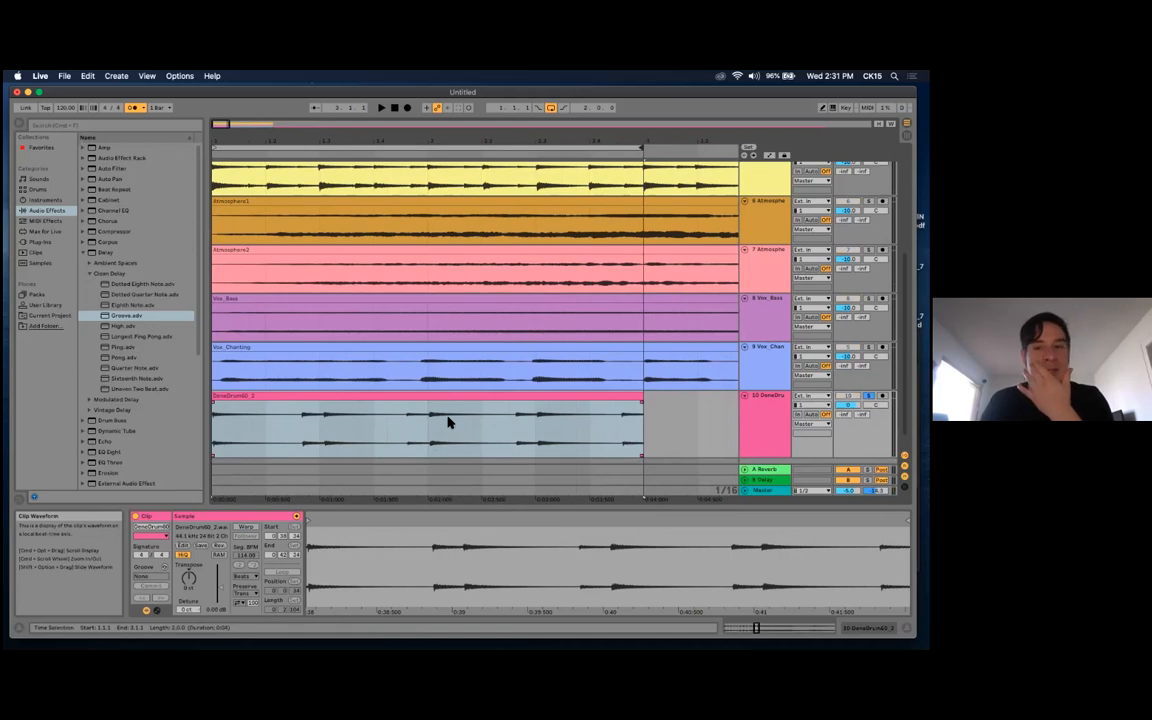
click(421, 399)
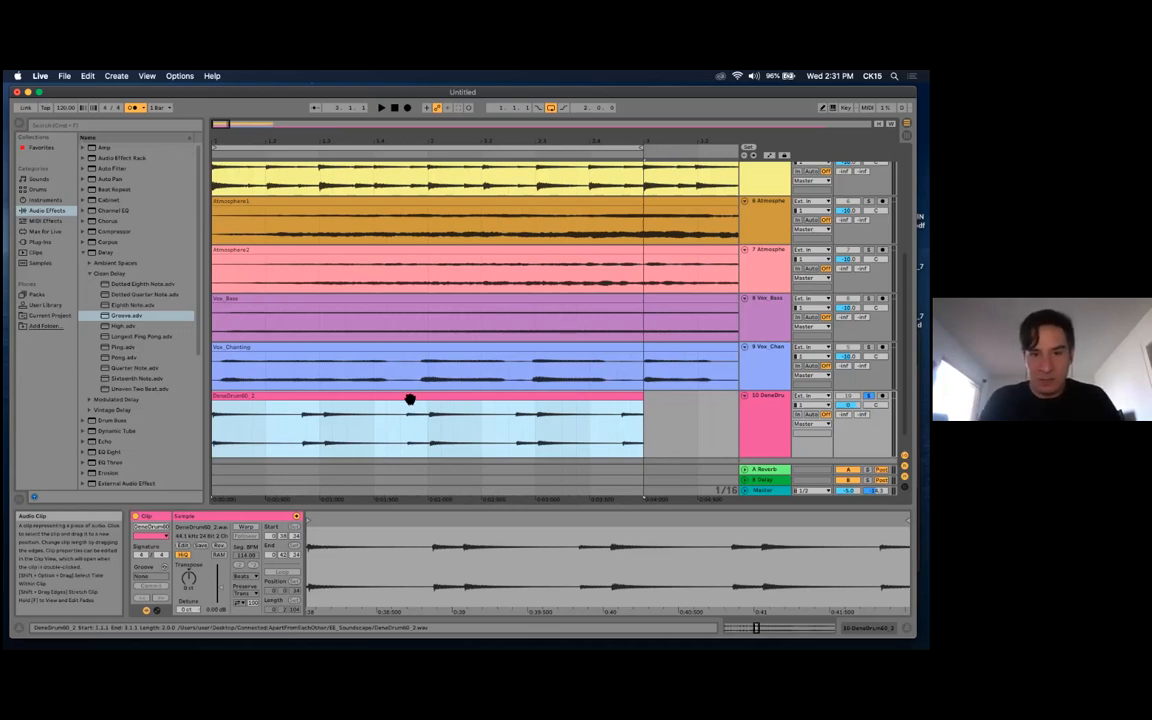
click(418, 420)
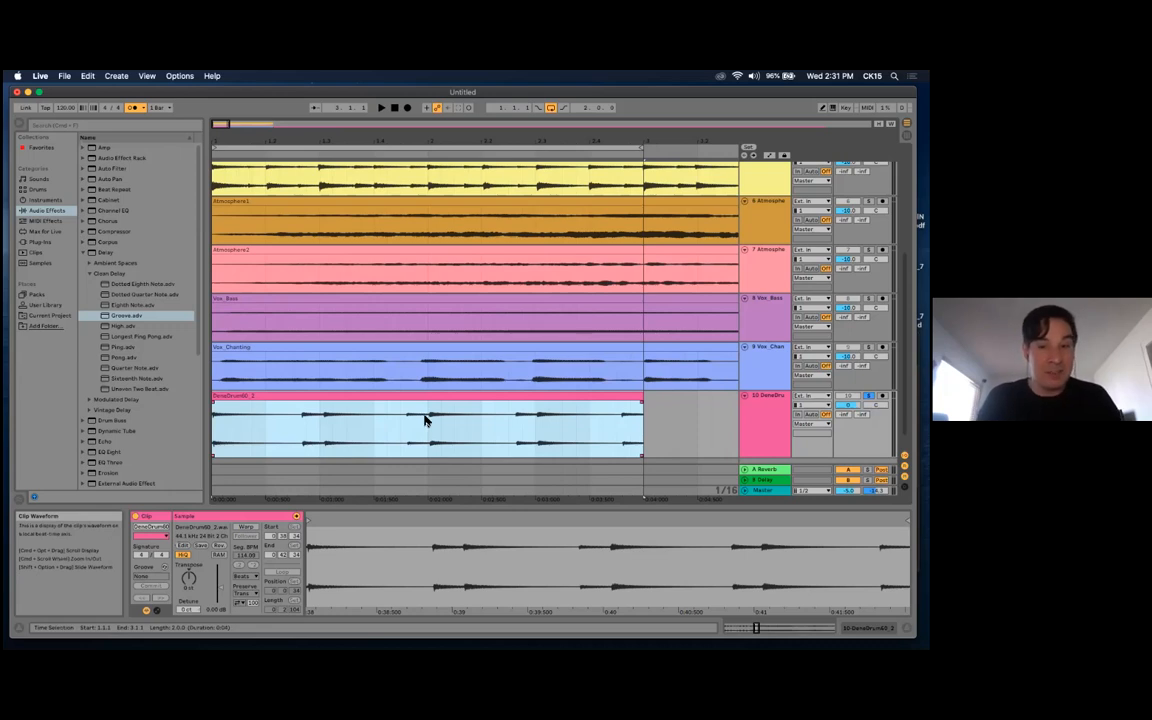
click(428, 398)
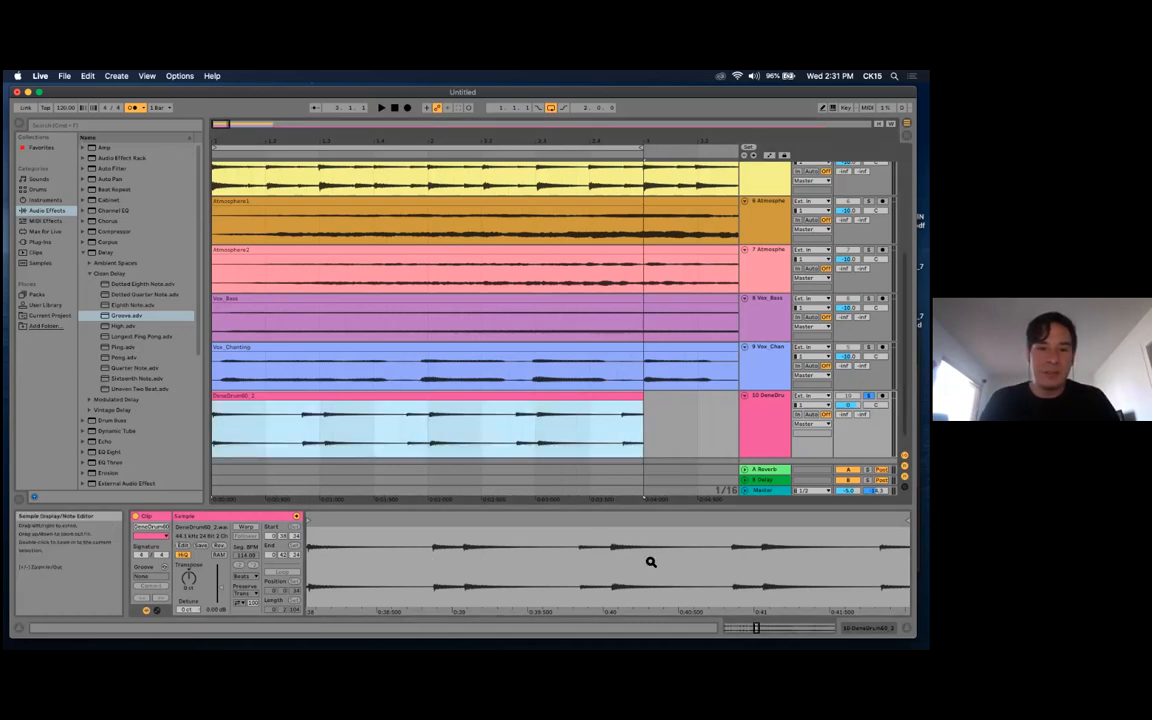
Turn on warping for the two-bar DeneDrum60_2 clip and set 1.1.1 at the warp marker on its first drum hit
click(246, 528)
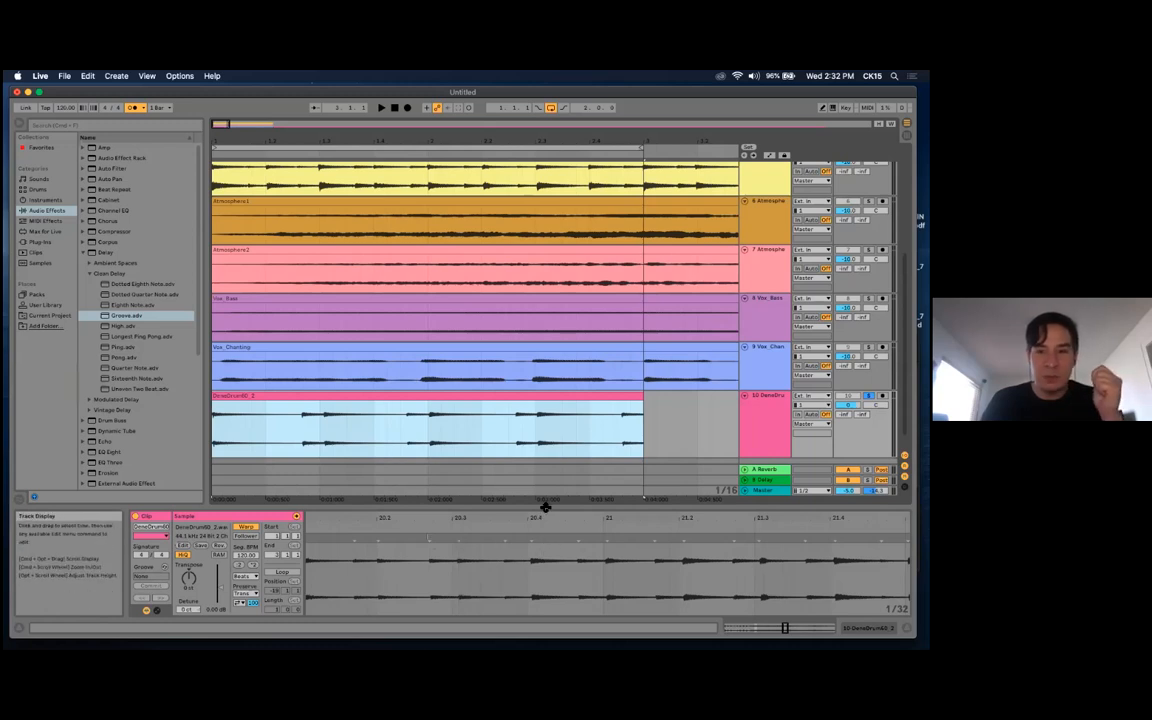
drag(548, 517, 588, 398)
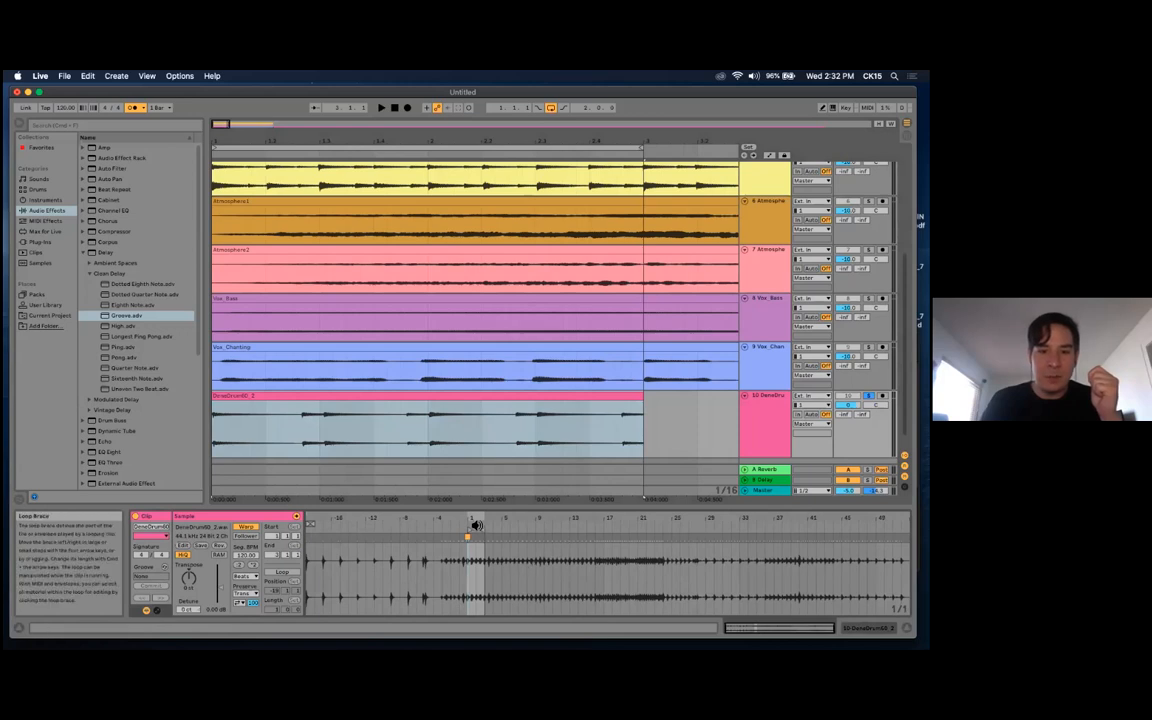
drag(475, 518, 478, 610)
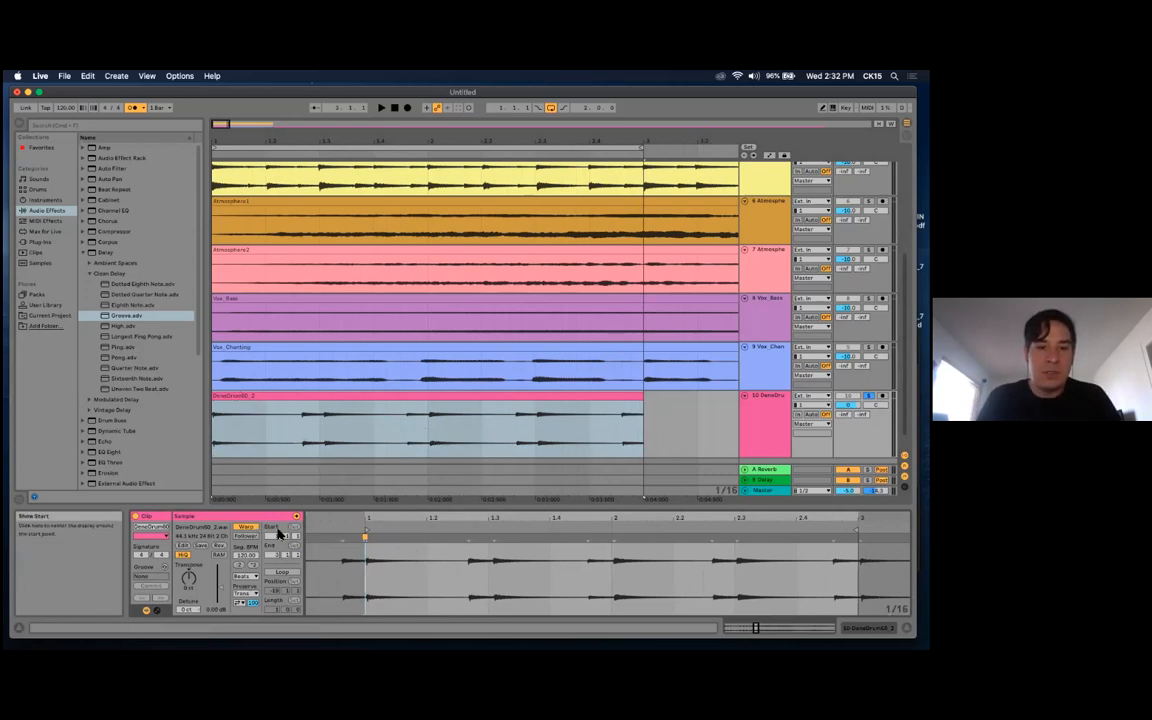
click(367, 538)
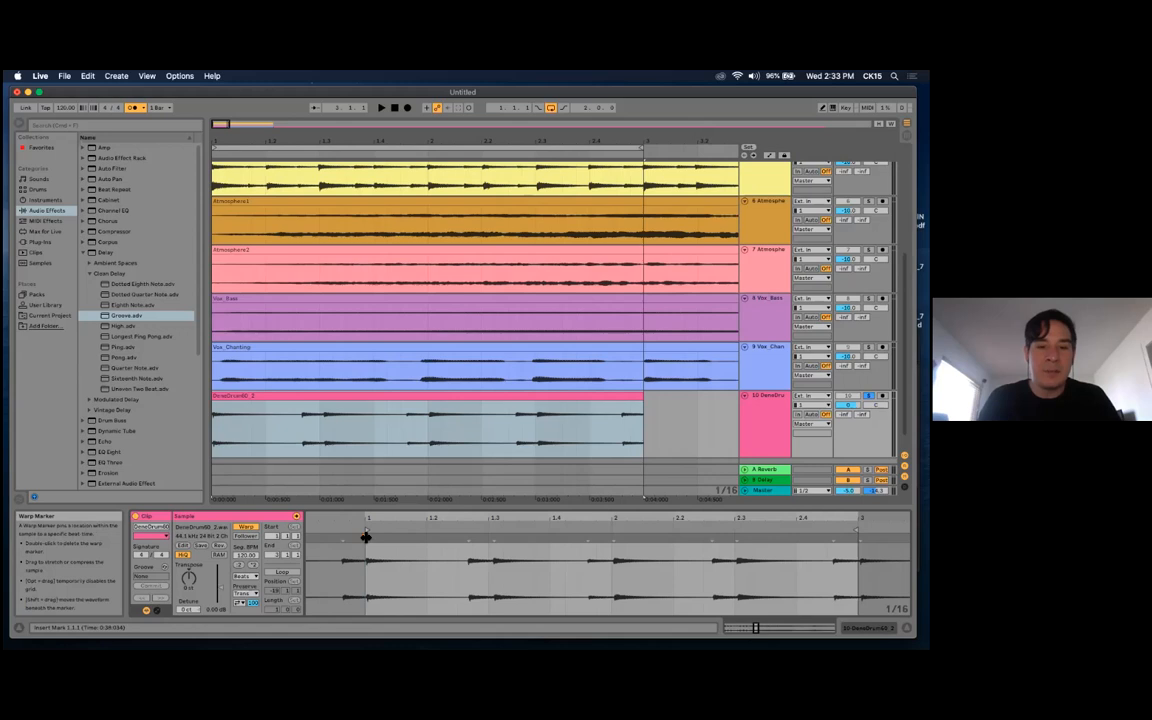
right_click(366, 540)
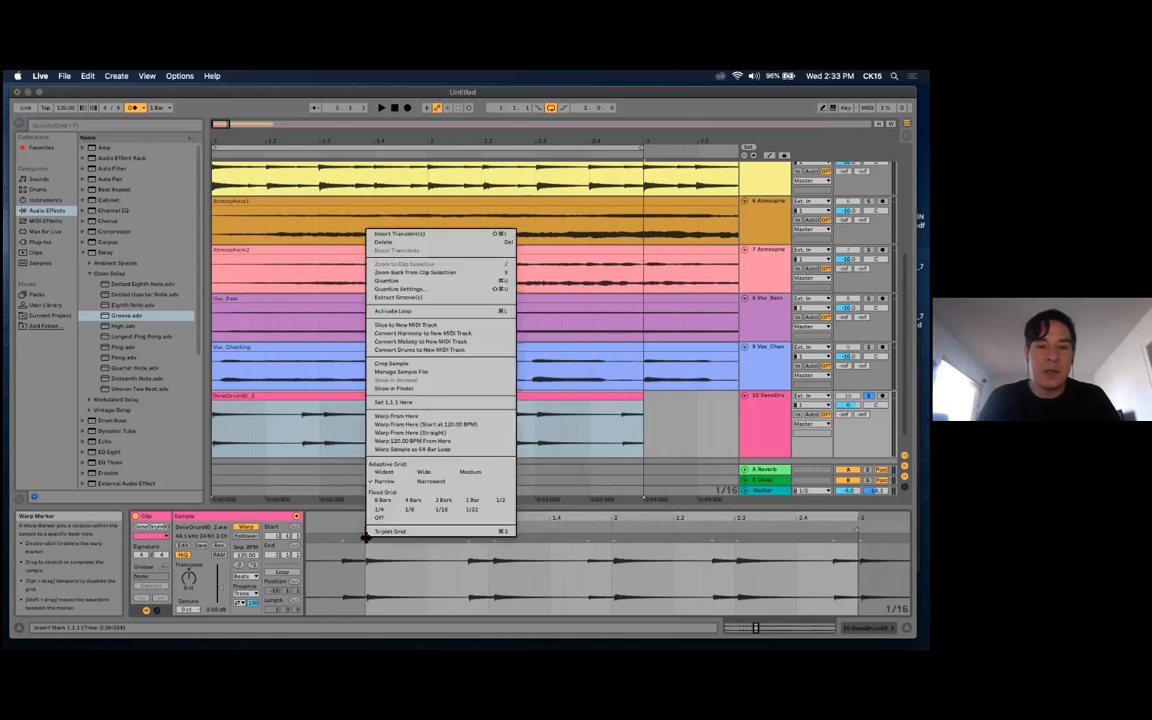
click(416, 403)
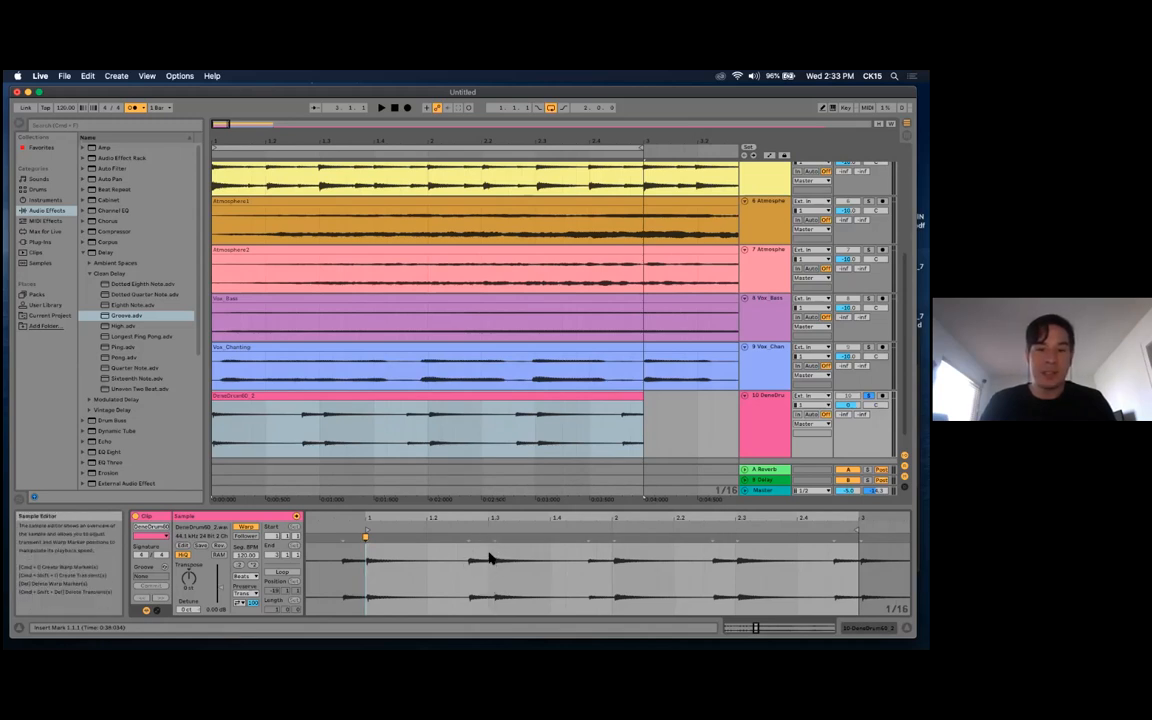
Align the drum hit near beat 1.3 to the grid, pin it with a warp marker, and warp the preceding hit slightly earlier
mouse_move(506, 519)
mouse_down()
mouse_move(506, 560)
mouse_move(507, 519)
mouse_up()
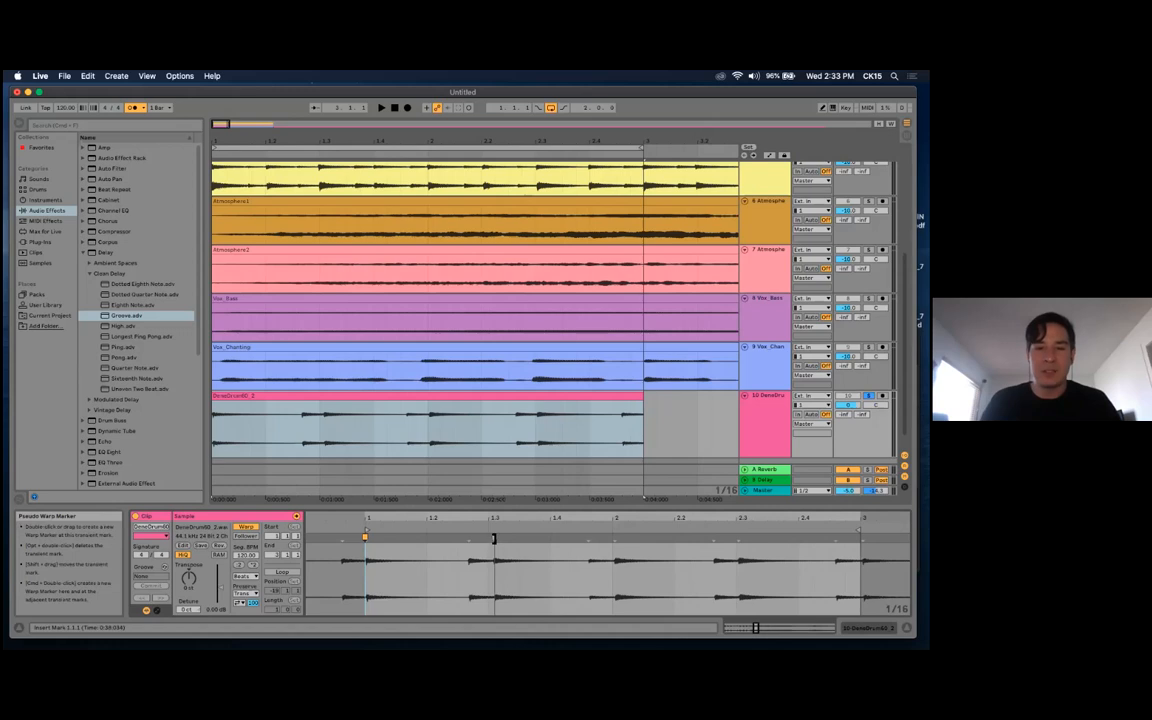
drag(493, 540, 488, 538)
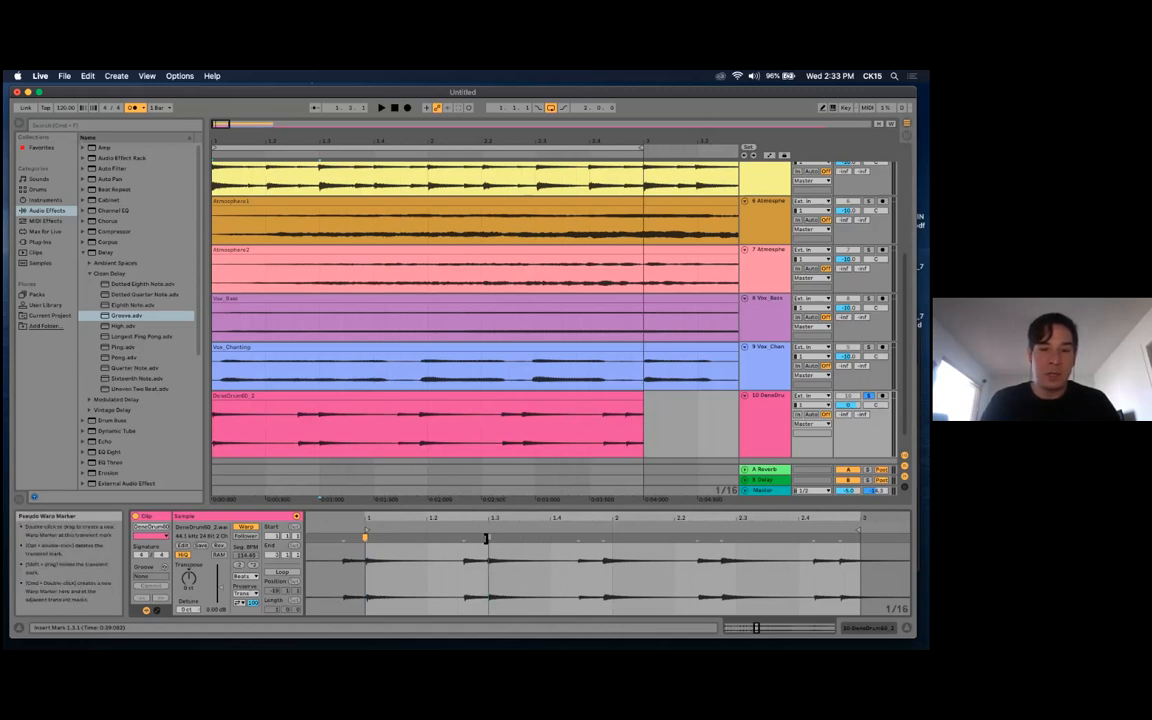
double_click(488, 540)
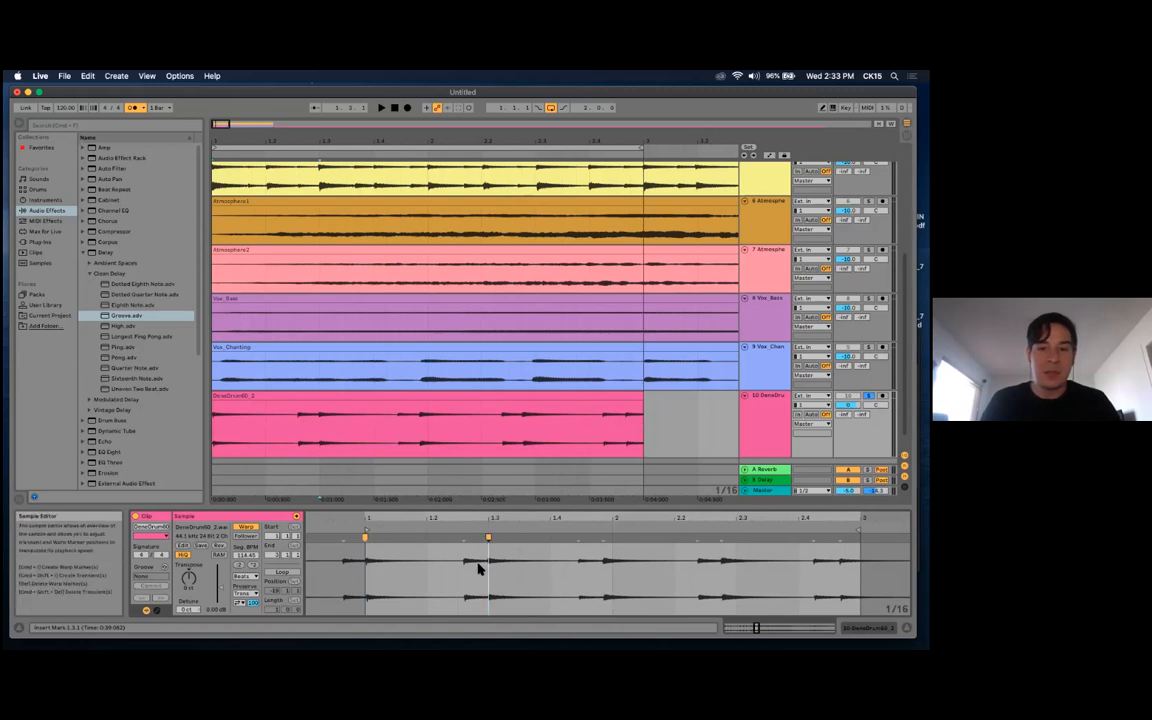
drag(464, 540, 459, 540)
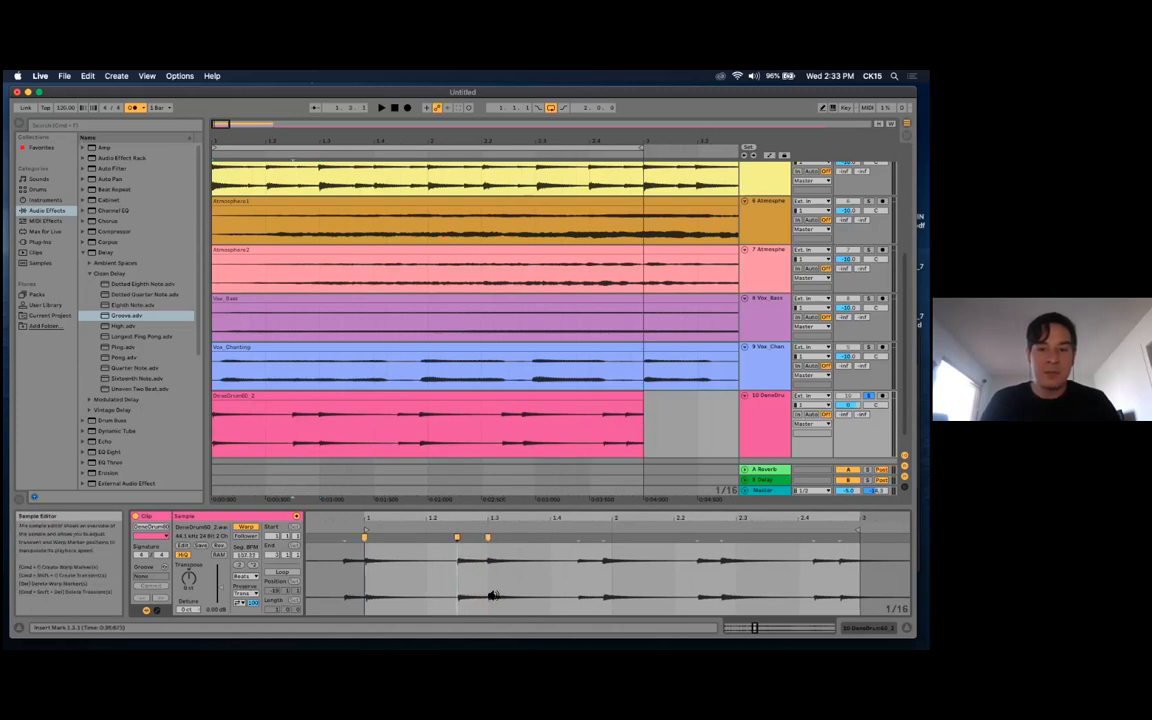
Warp the drum hit just before bar 3 onto the start of bar 3 in the two-bar clip
double_click(459, 539)
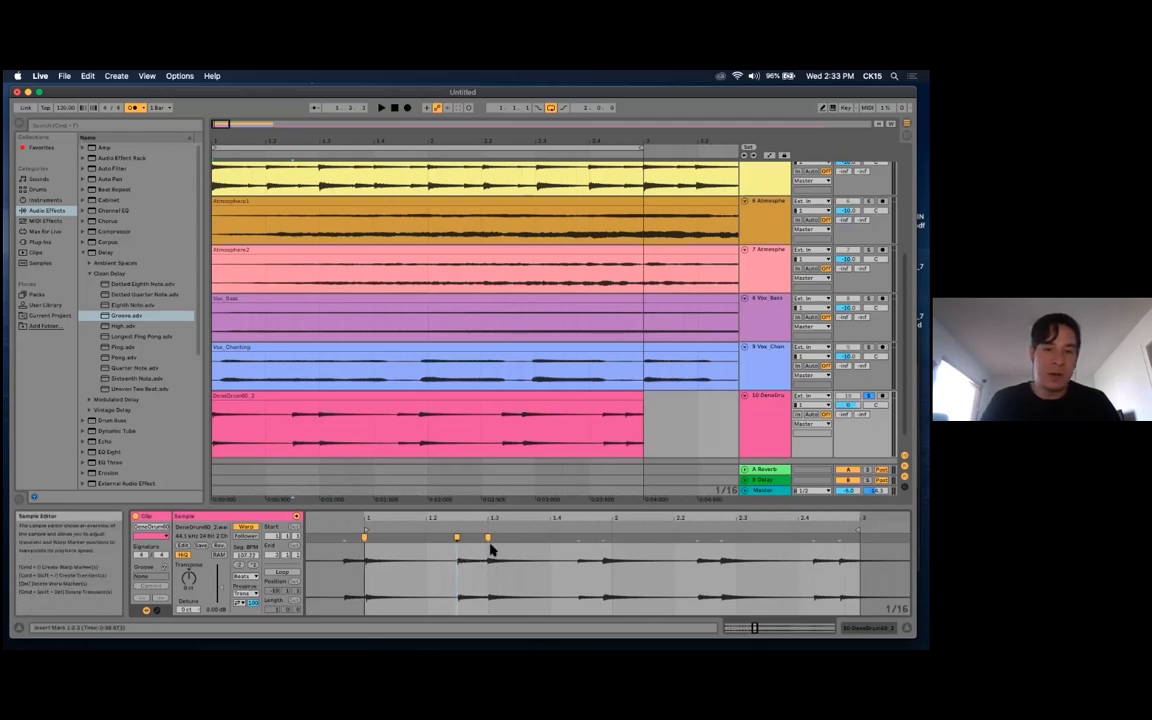
double_click(458, 538)
double_click(458, 538)
click(506, 542)
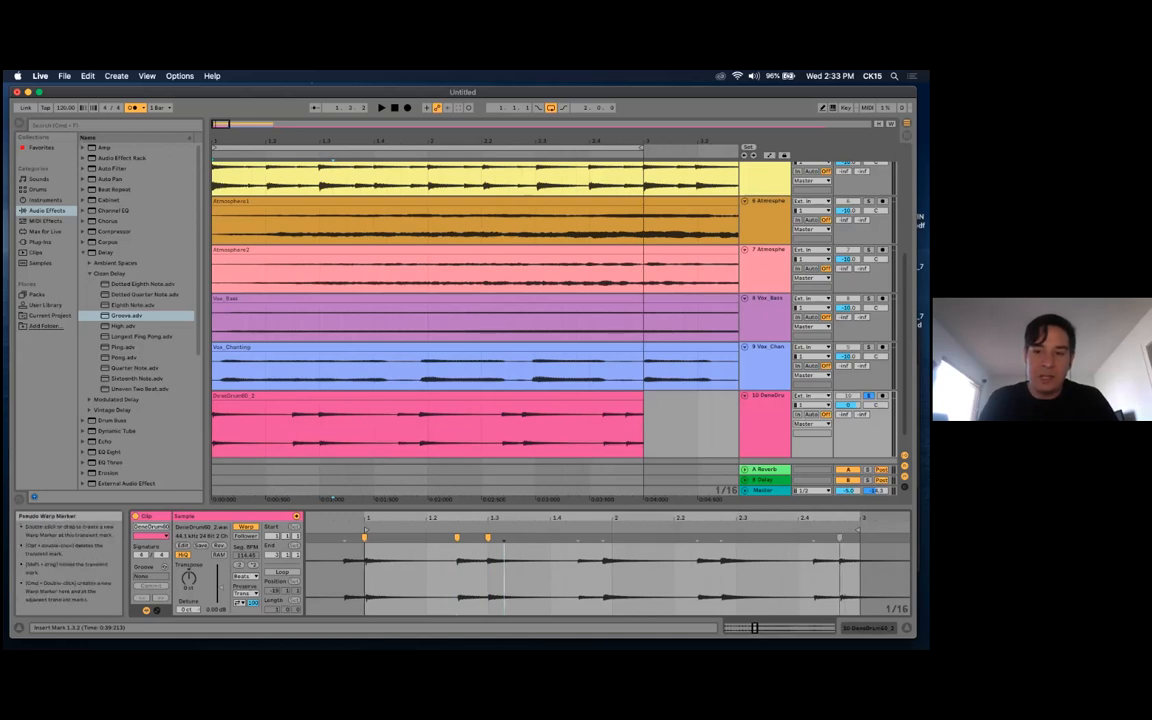
drag(838, 537, 860, 537)
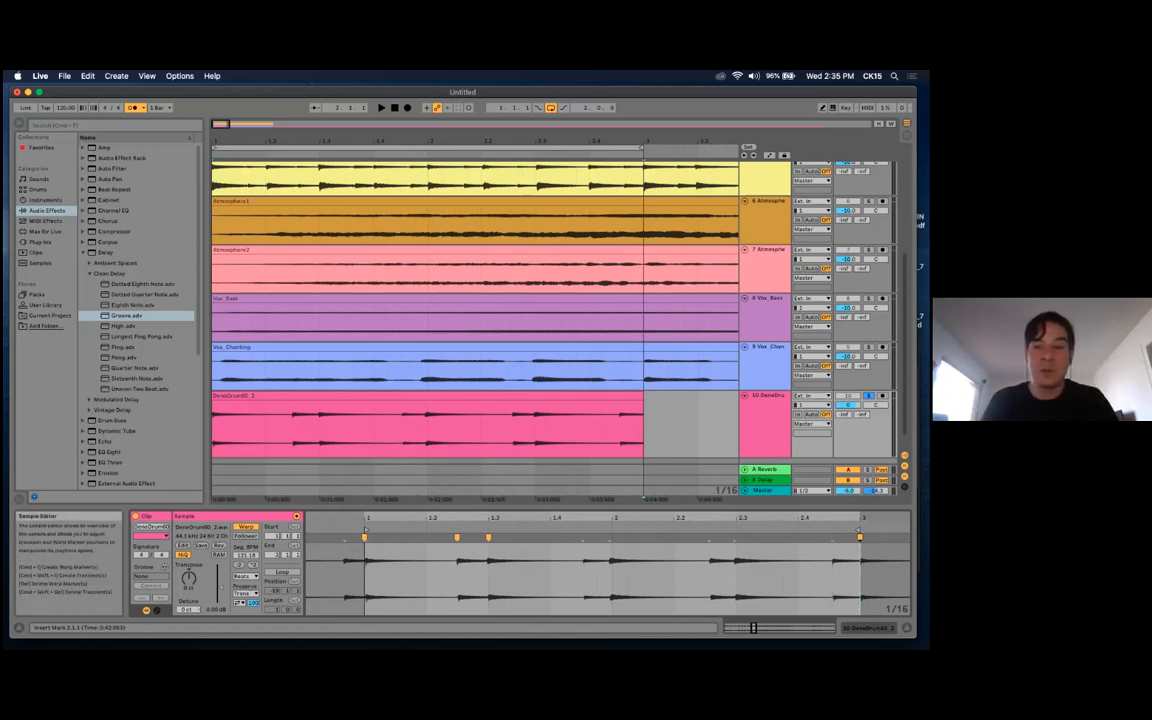
Pin the hits at bar 2 and beat 2.3 with warp markers, set their pickup hits to 1.4.3, 2.2.3 and 2.4.3, and play the clip
drag(832, 537, 829, 537)
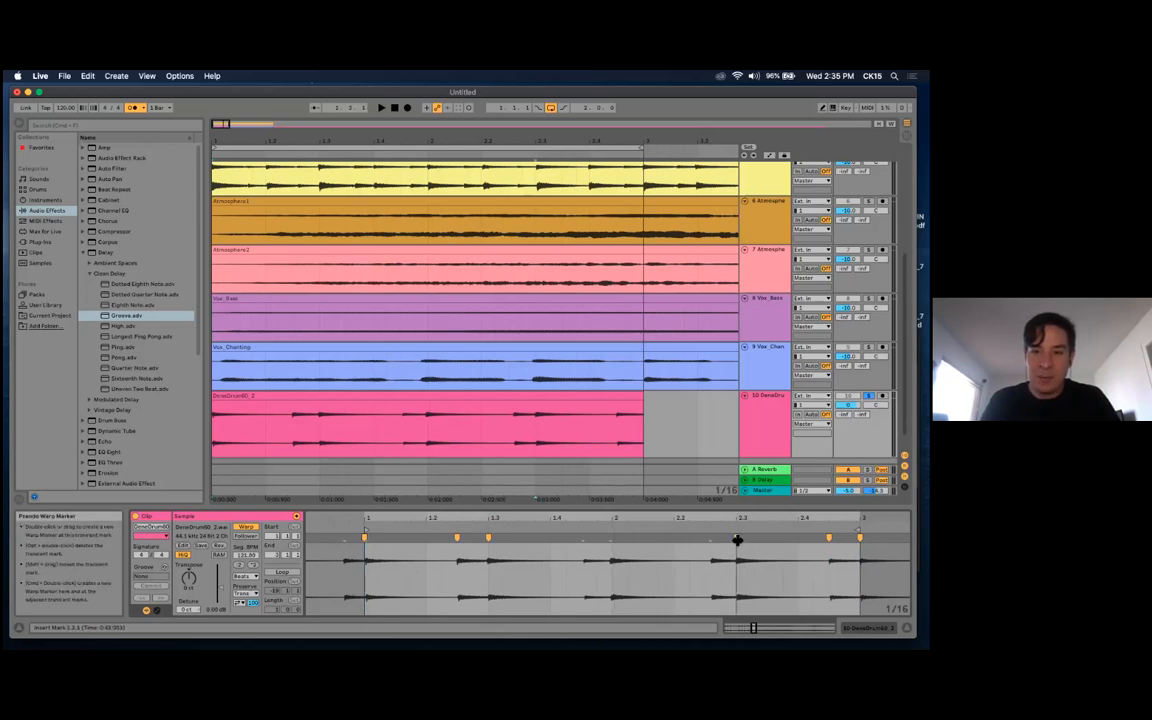
drag(738, 540, 706, 539)
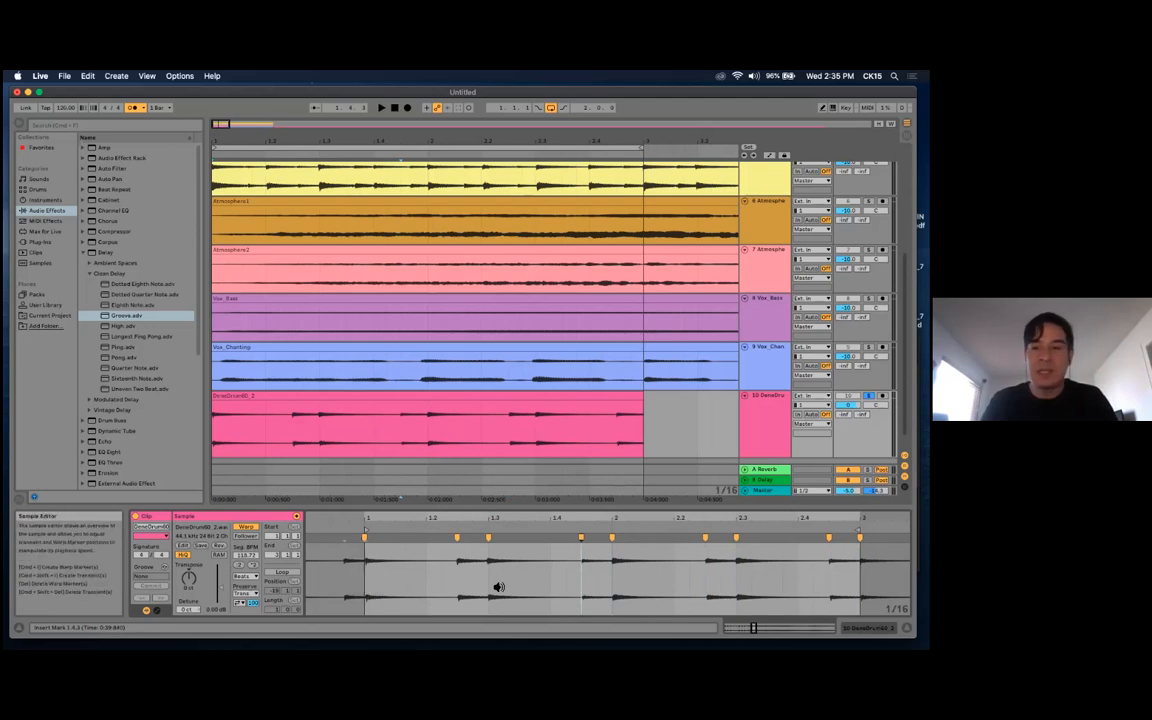
key(space)
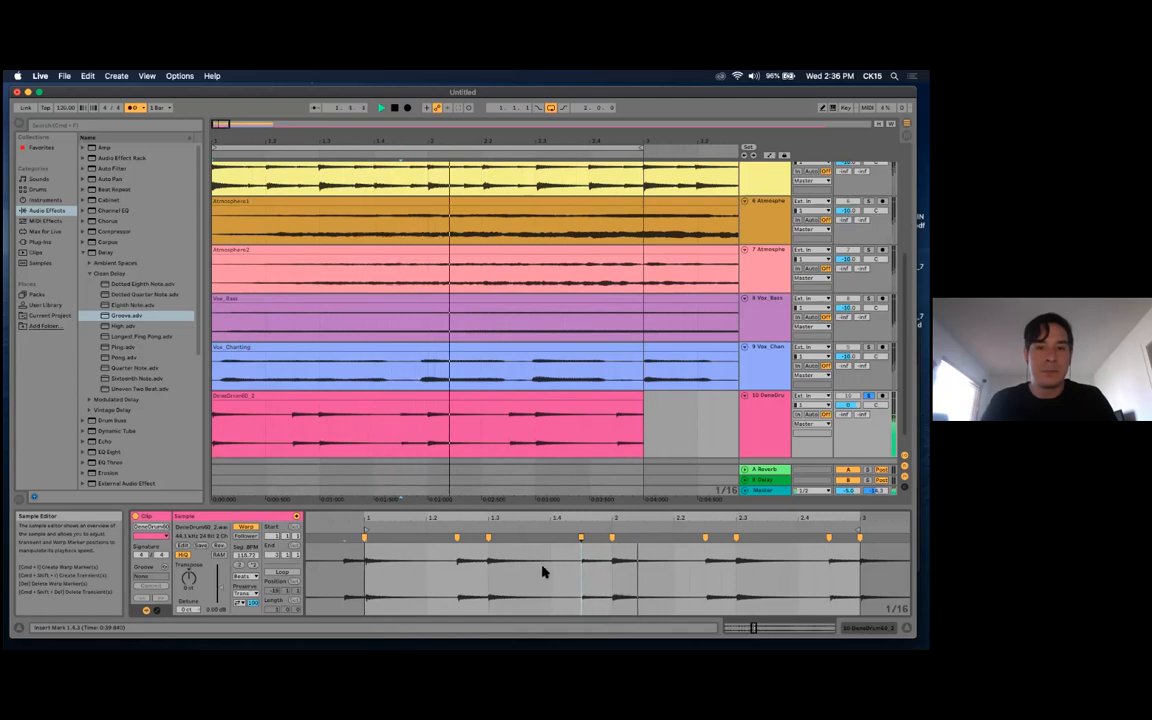
key(space)
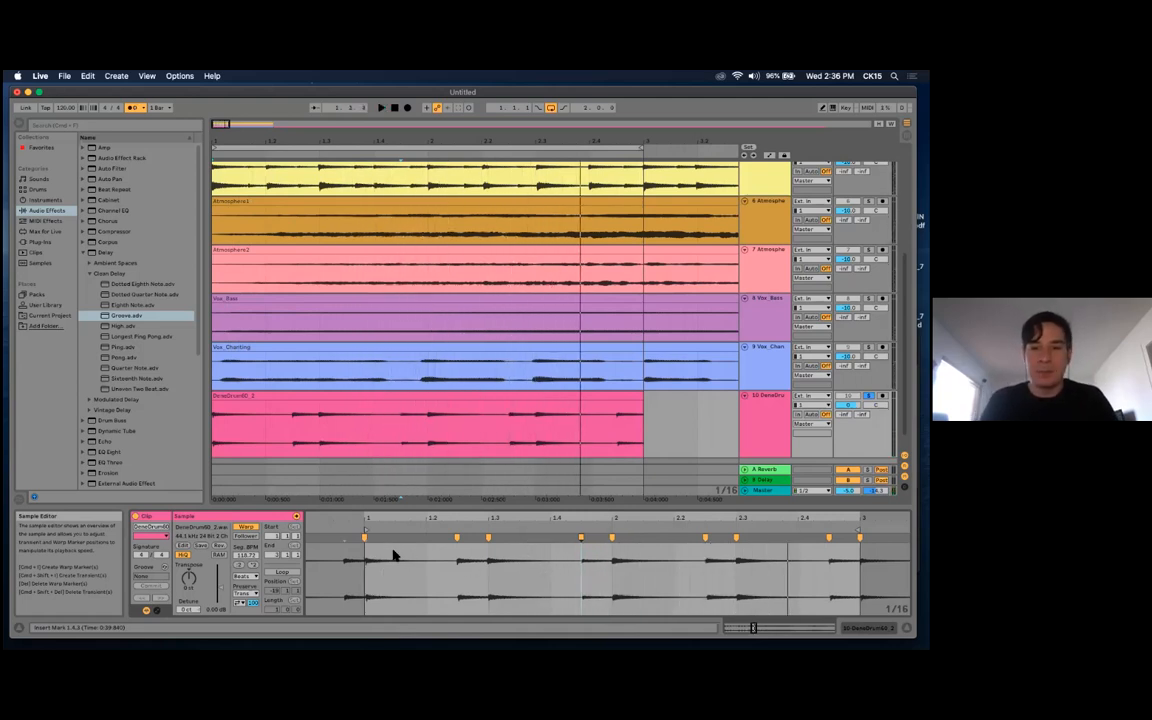
Warp the four pickup hits one sixteenth later, to 1.2.4, 1.4.4, 2.2.4 and 2.4.4, and play the clip
click(459, 538)
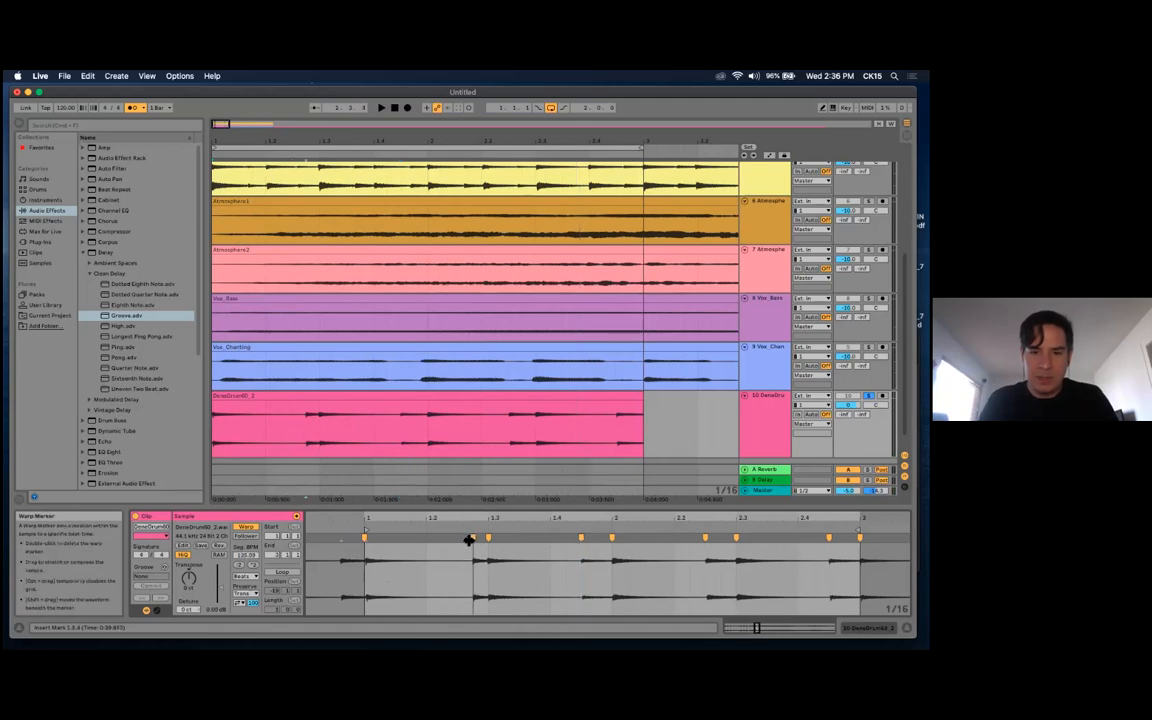
drag(460, 540, 471, 541)
drag(583, 539, 592, 540)
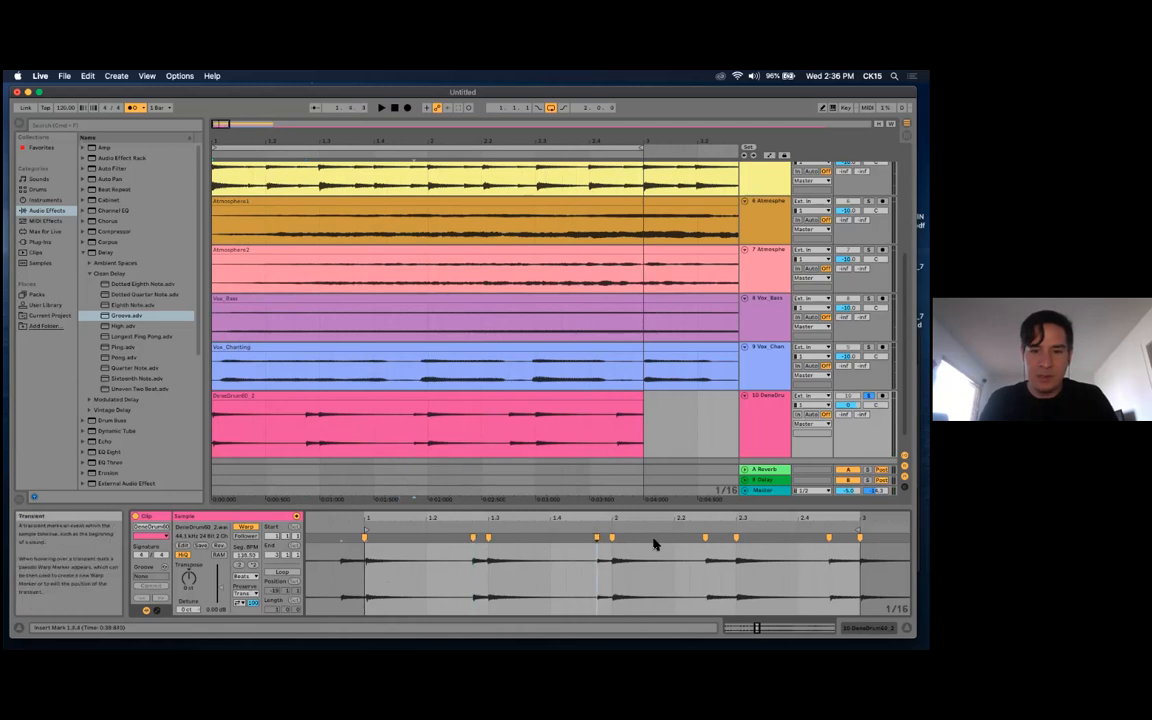
drag(707, 539, 720, 540)
drag(829, 540, 844, 540)
key(space)
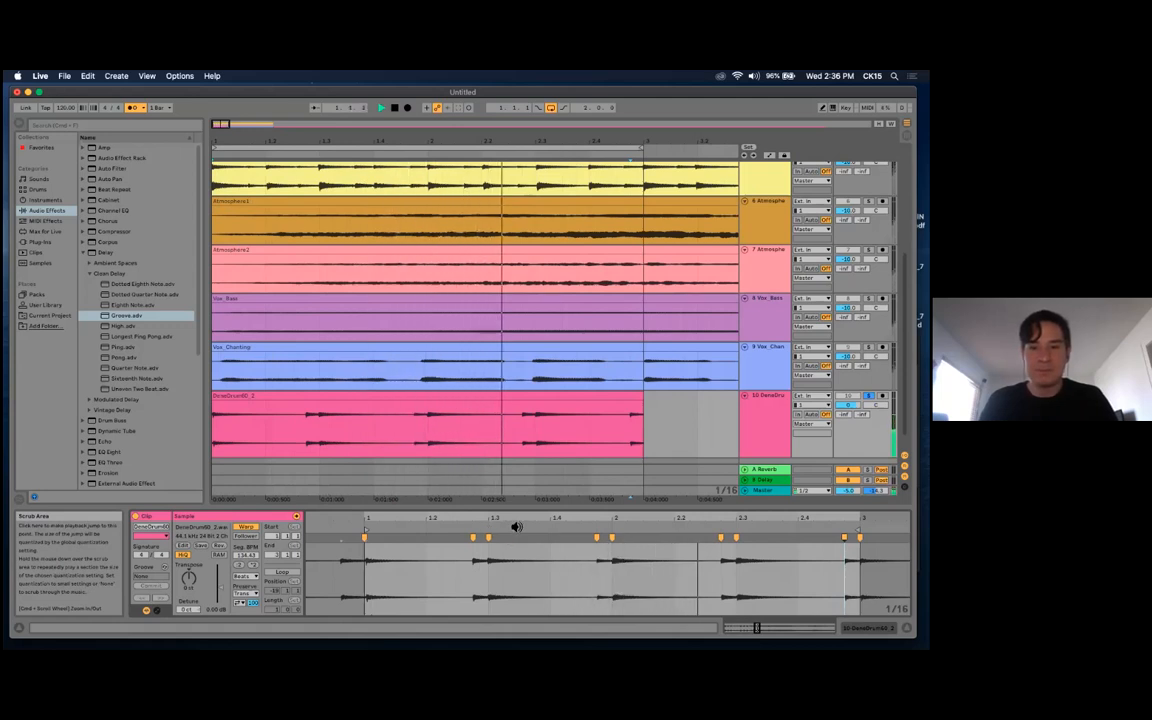
key(space)
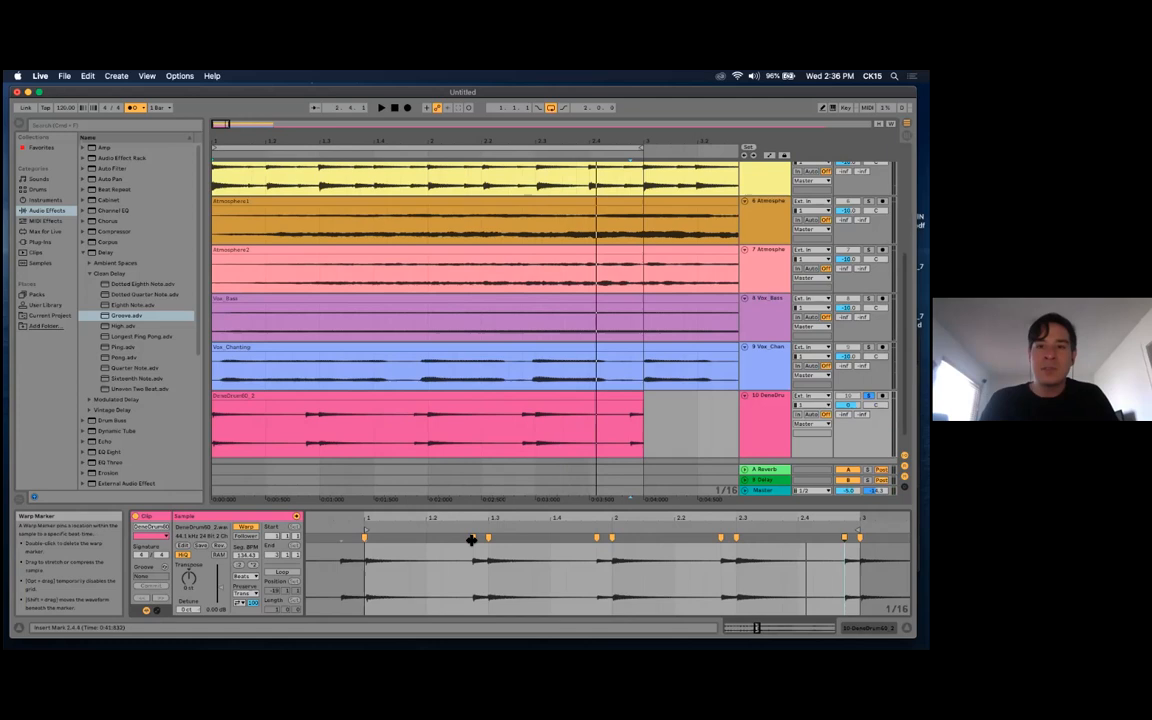
Select the warped two-bar DeneDrum60_2 clip at bar 1 in the arrangement and play it back
double_click(471, 540)
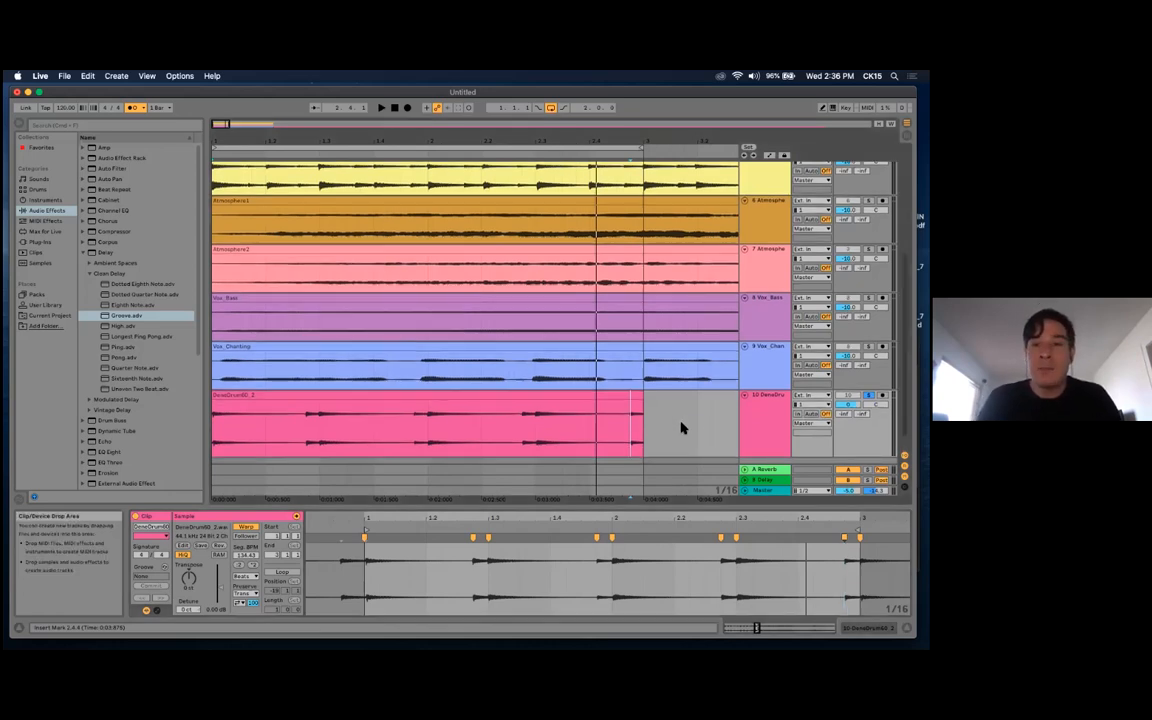
mouse_move(571, 136)
mouse_down()
mouse_move(550, 139)
mouse_move(568, 137)
mouse_move(568, 151)
mouse_move(568, 138)
mouse_up()
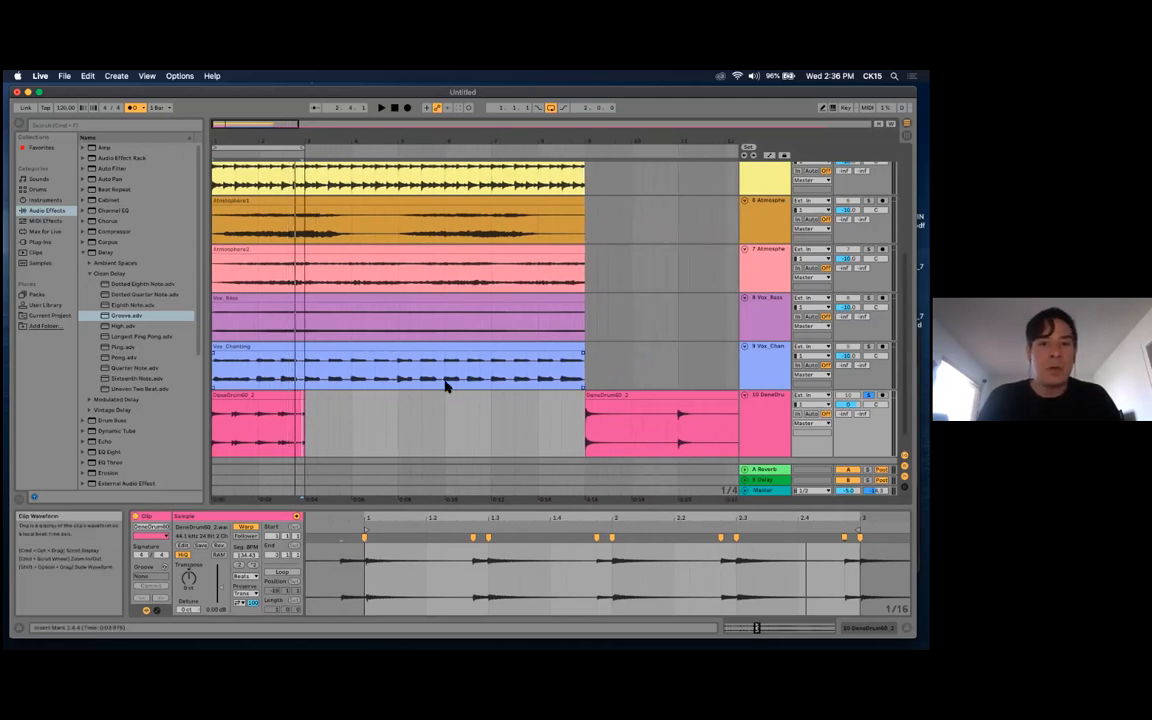
scroll(540, 386, up, 3)
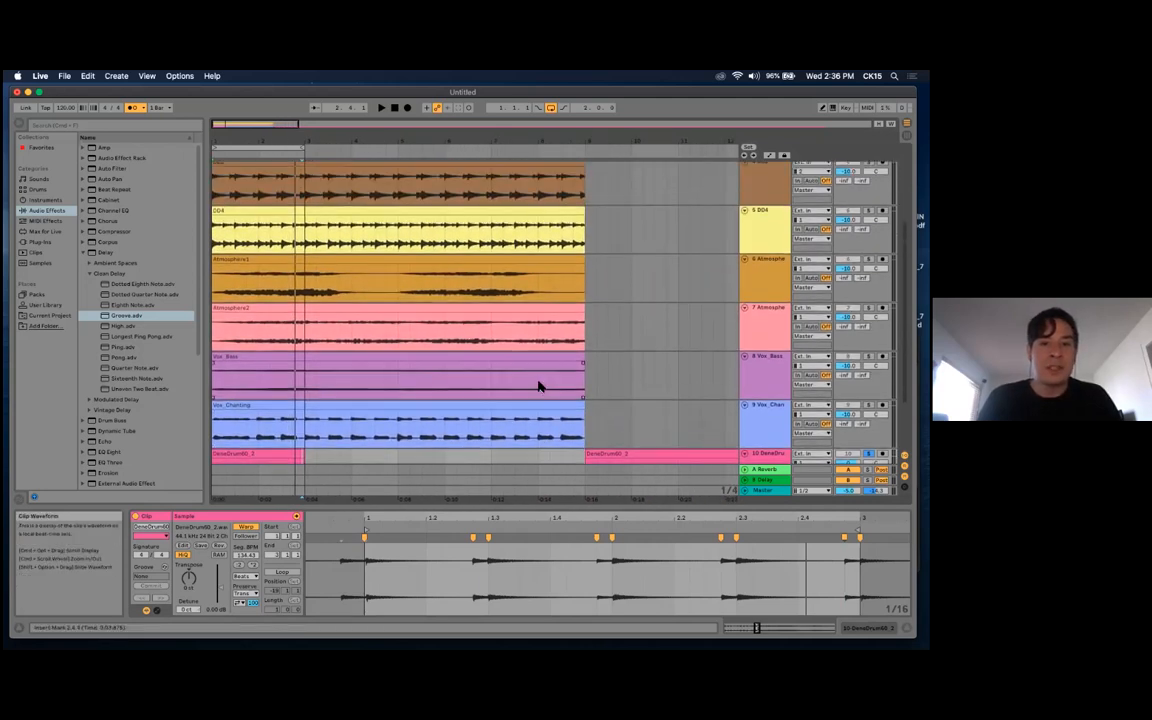
scroll(537, 386, up, 4)
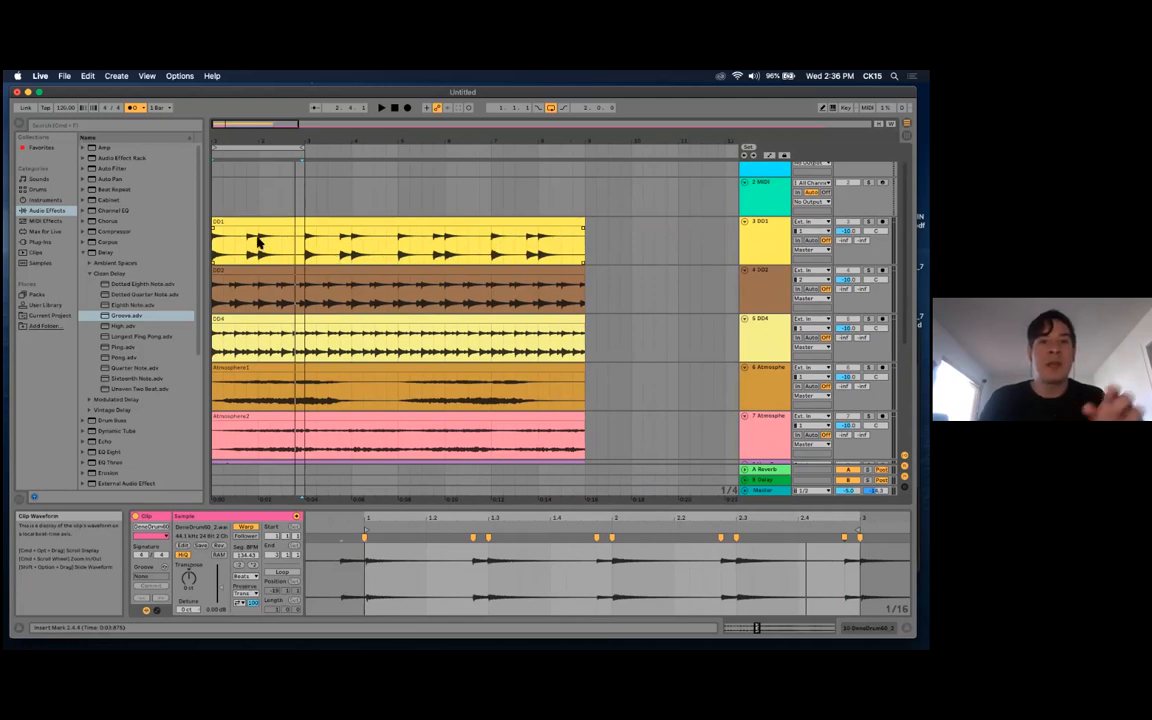
scroll(421, 335, down, 5)
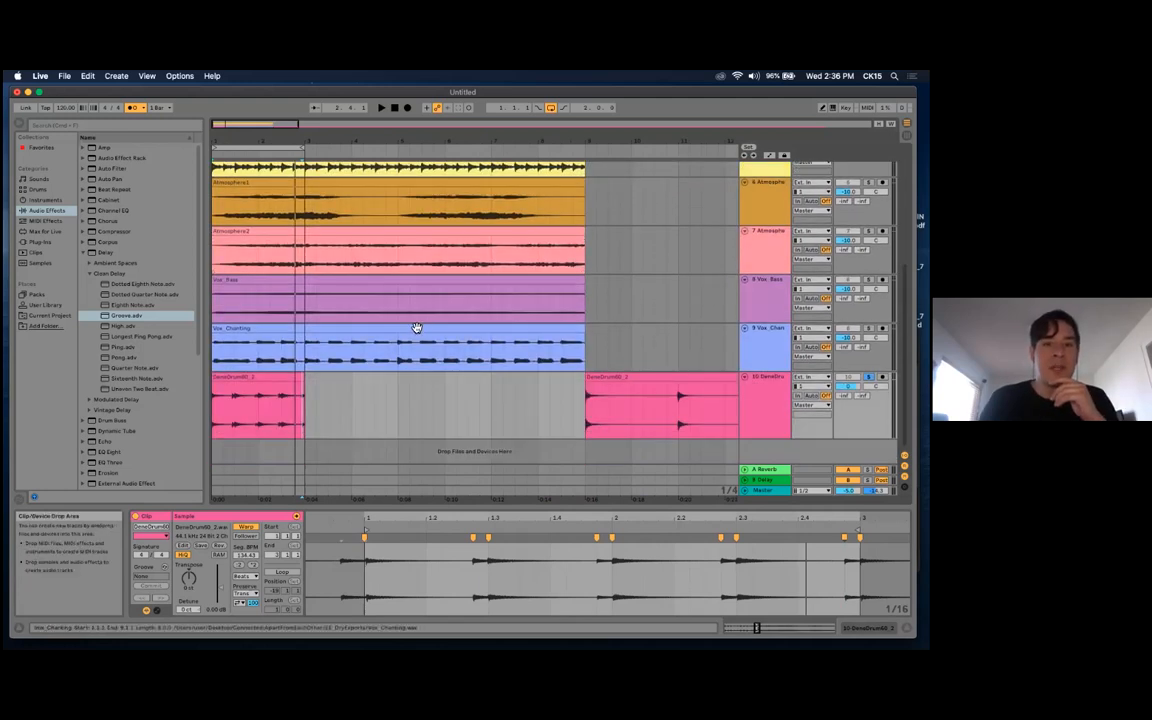
drag(291, 141, 291, 381)
click(278, 379)
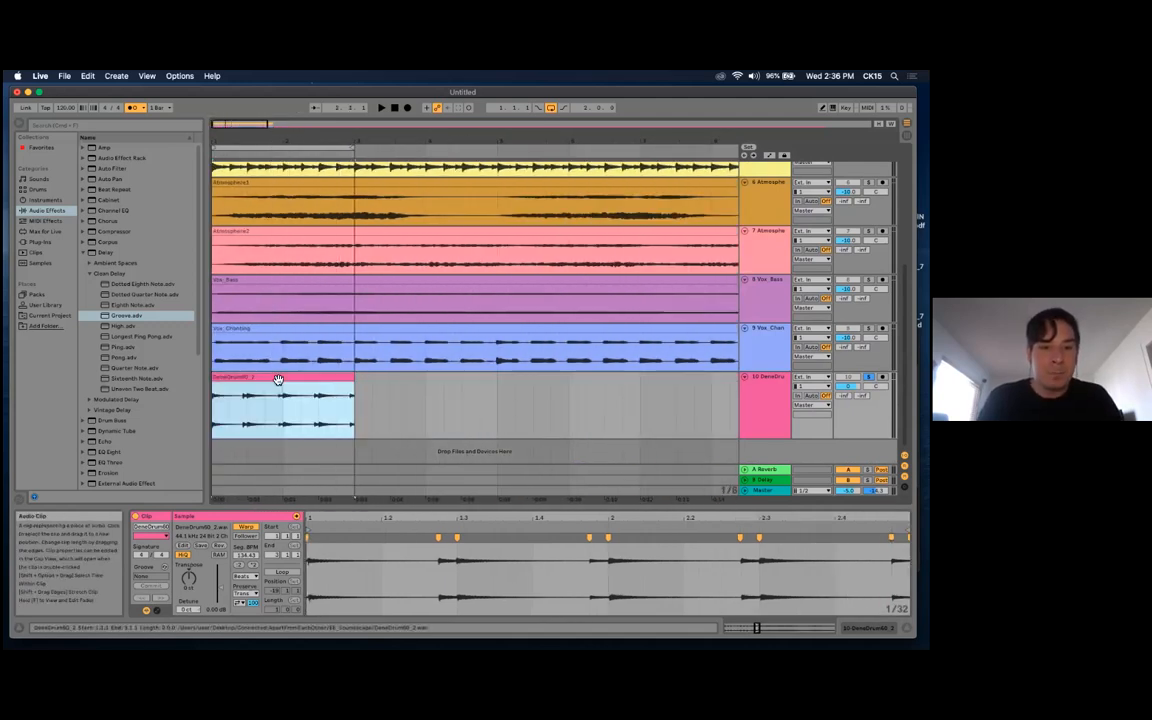
key(space)
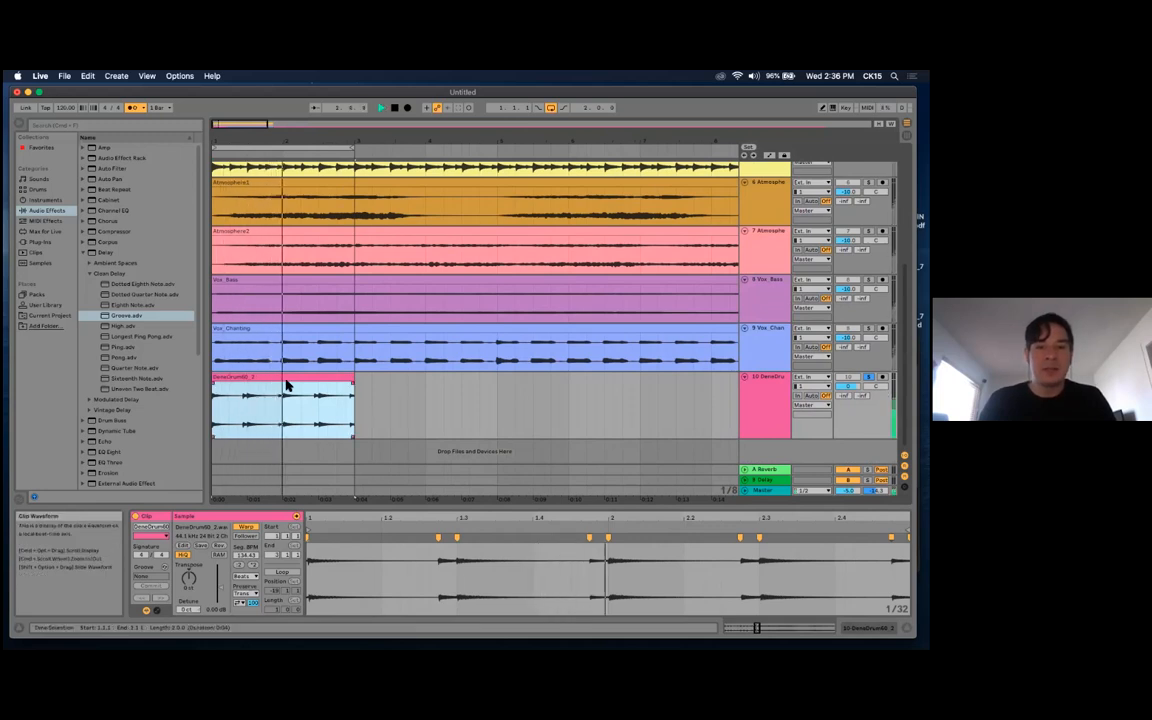
key(space)
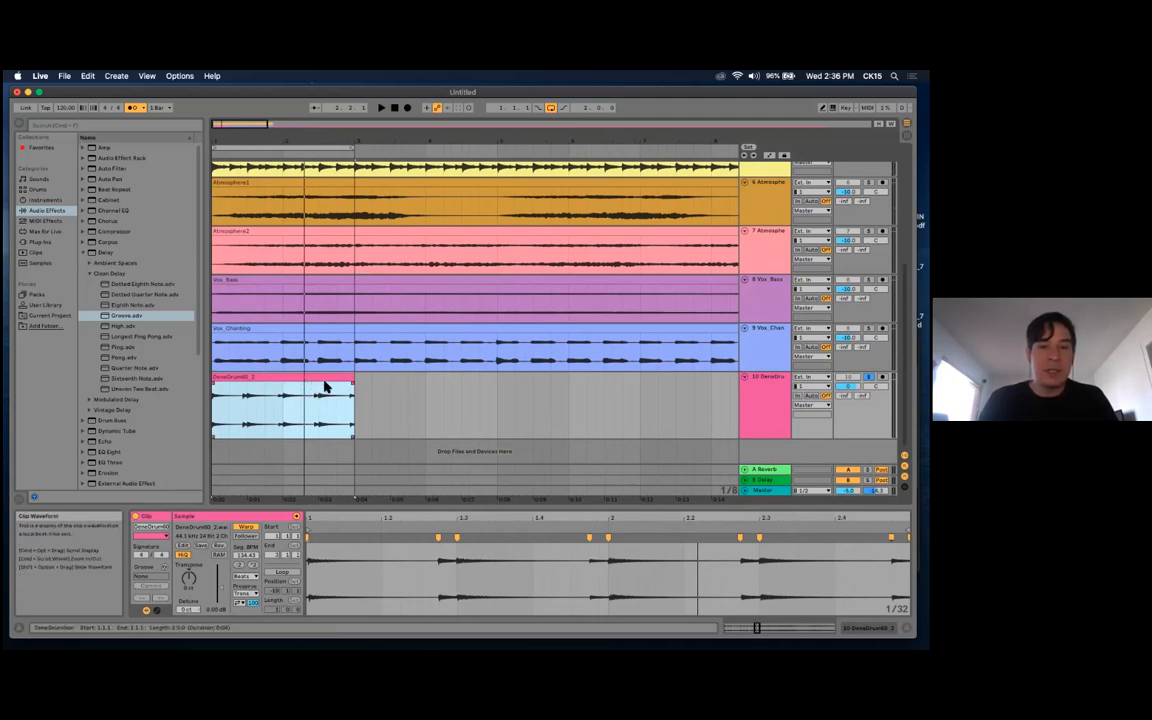
Duplicate the warped two-bar DeneDrum60_2 clip so the copy starts at bar 3
drag(369, 156, 346, 139)
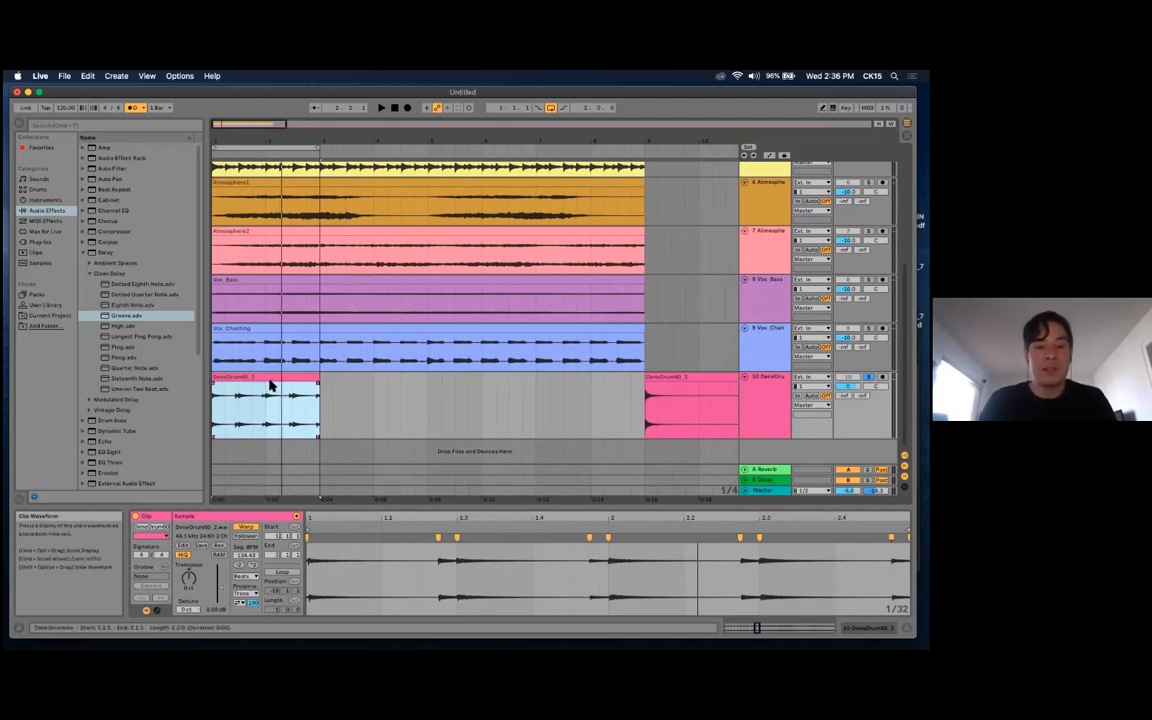
key(super+d)
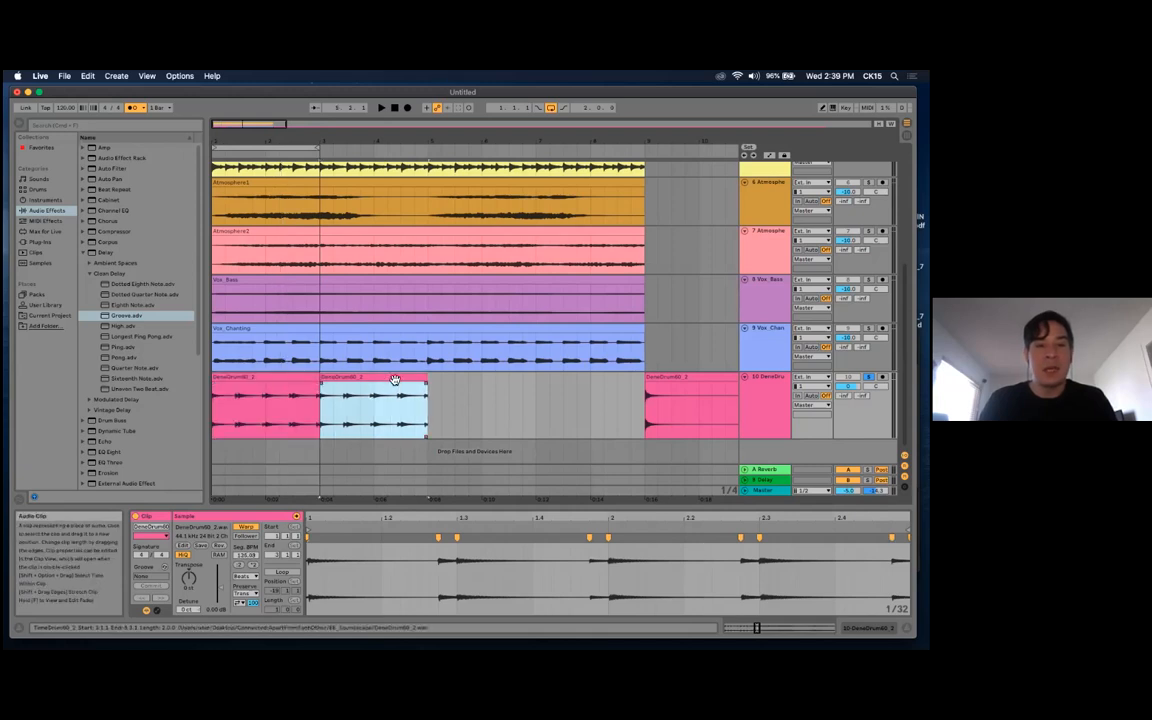
Duplicate the clip at bar 3 once more to bar 5 and delete that extra copy
right_click(395, 378)
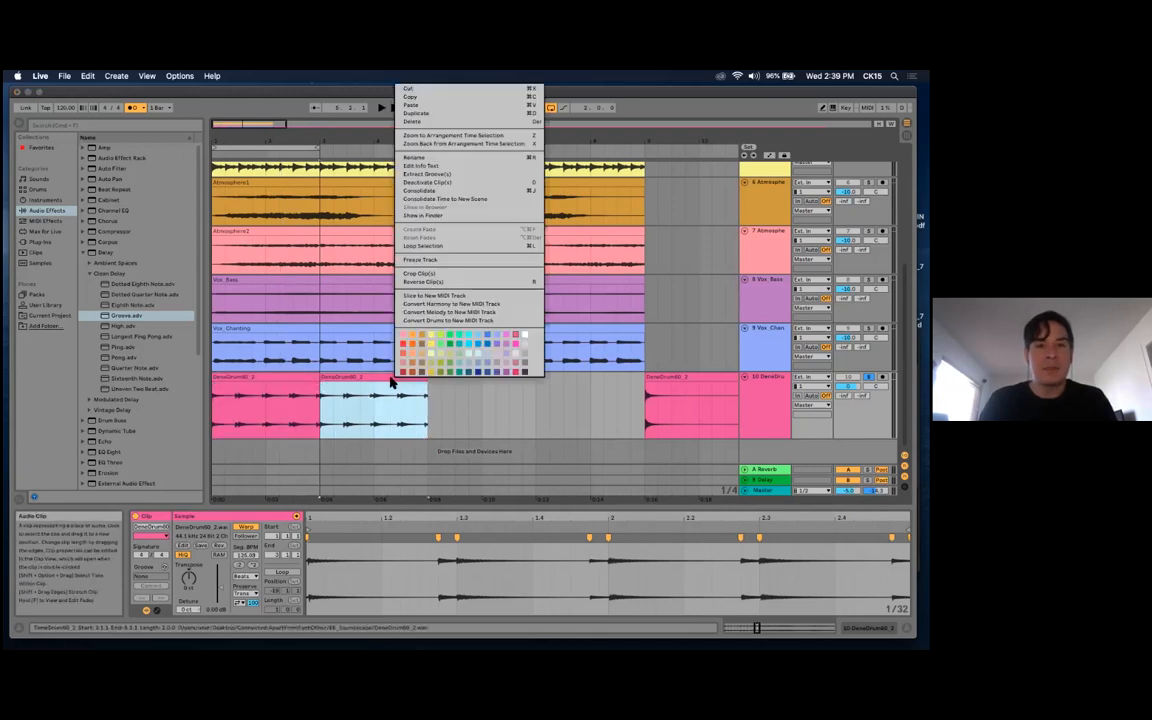
click(437, 116)
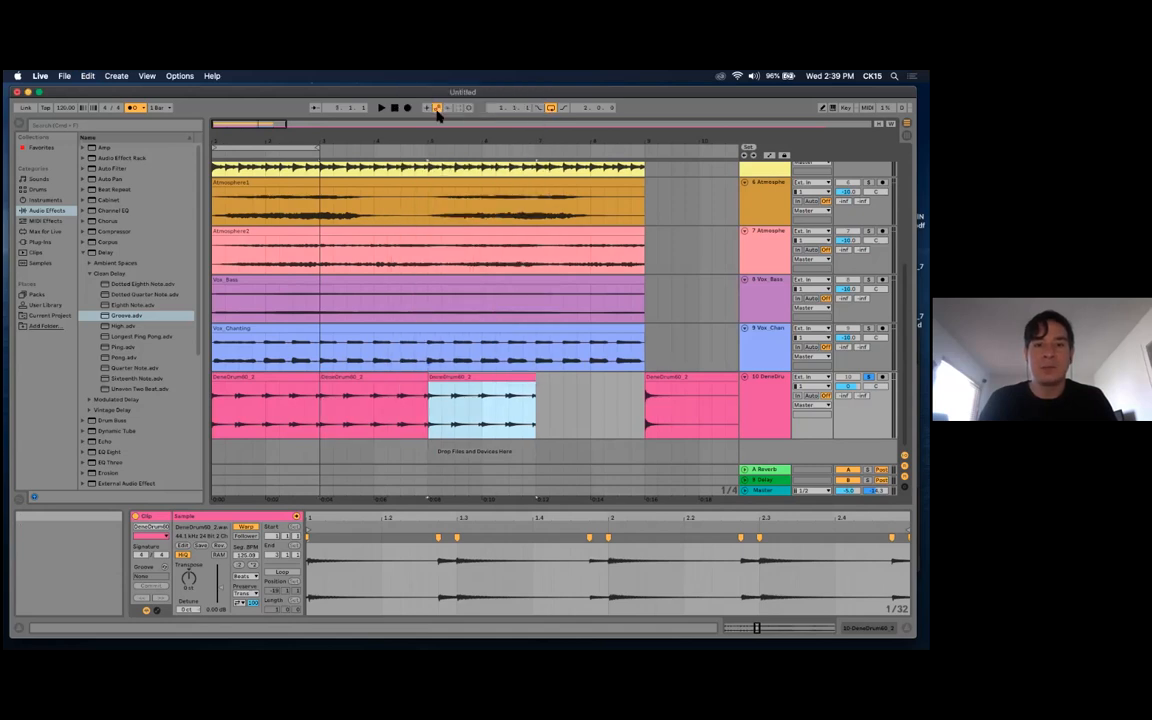
key(Delete)
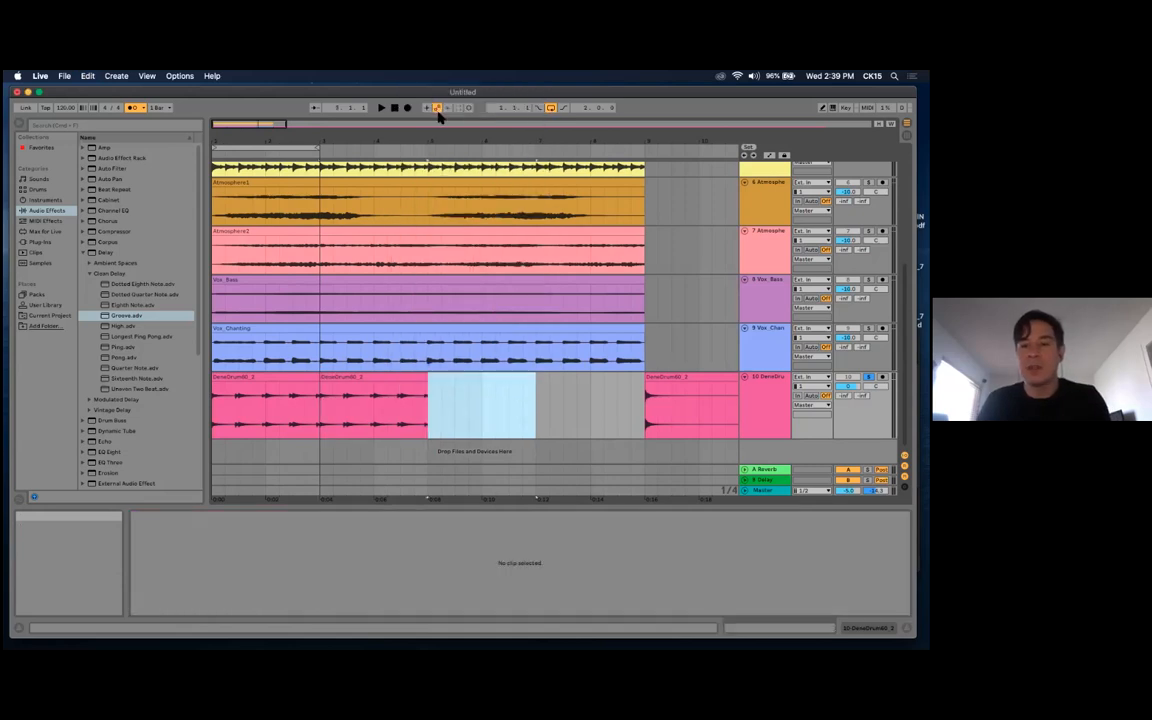
Select both two-bar DeneDrum60_2 clips and duplicate them together to fill bars 5 through 8
click(383, 378)
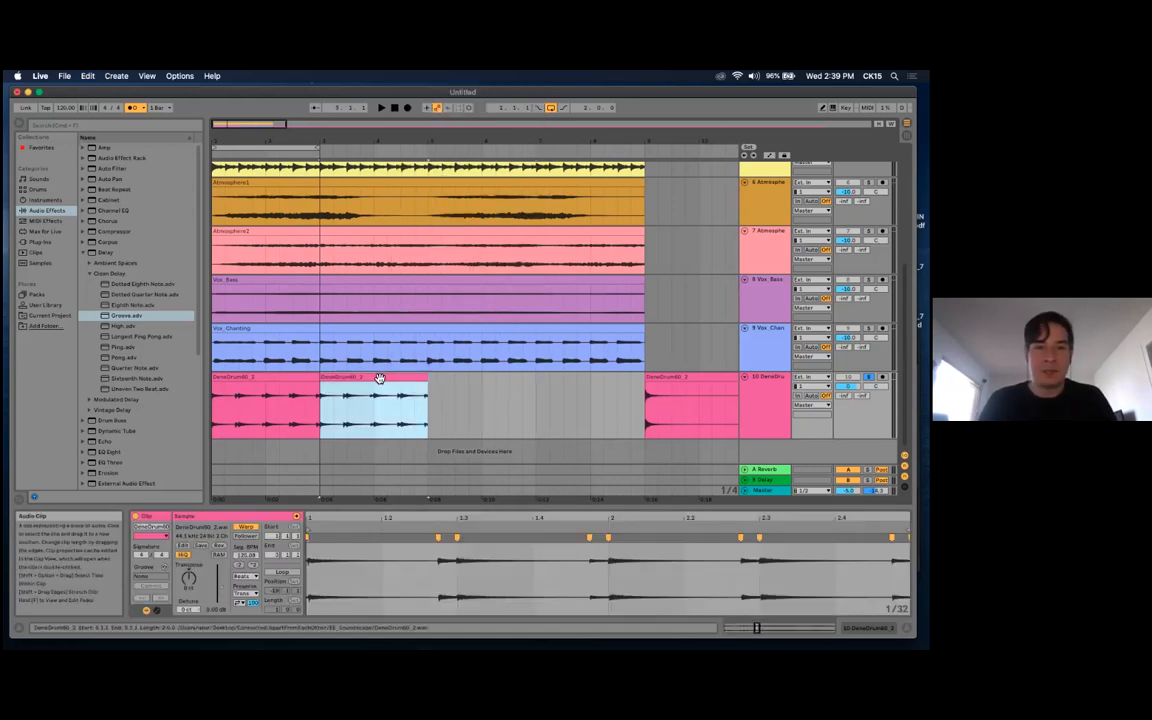
shift+click(259, 380)
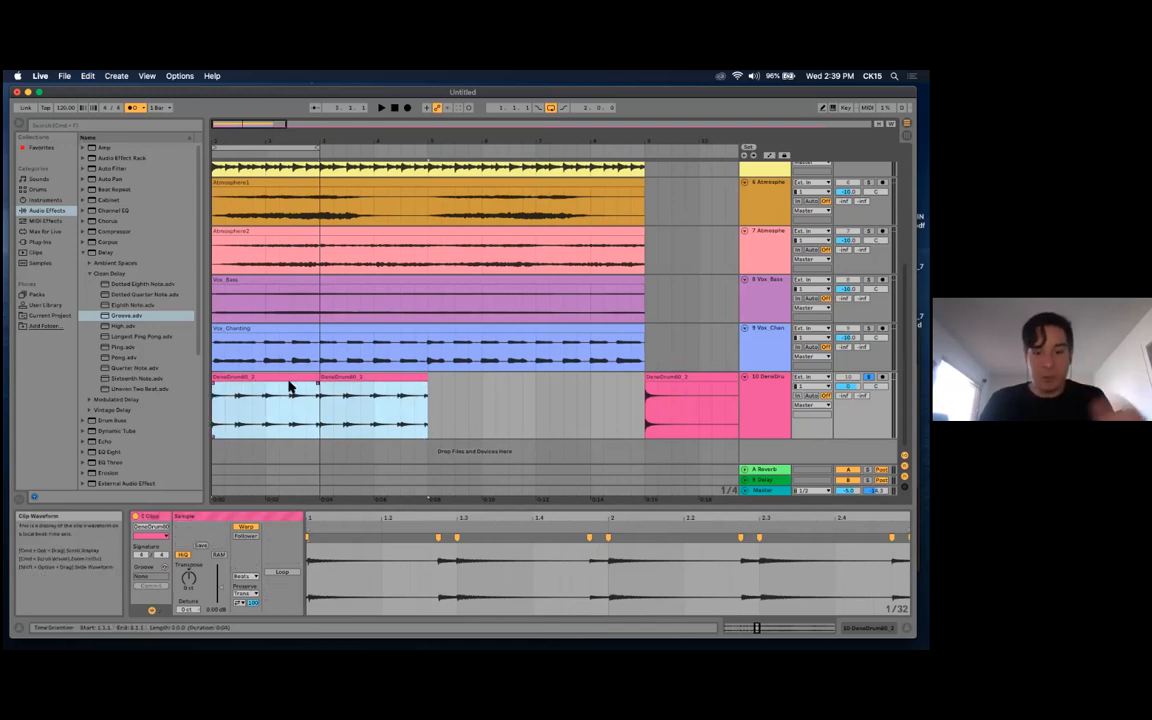
key(super+d)
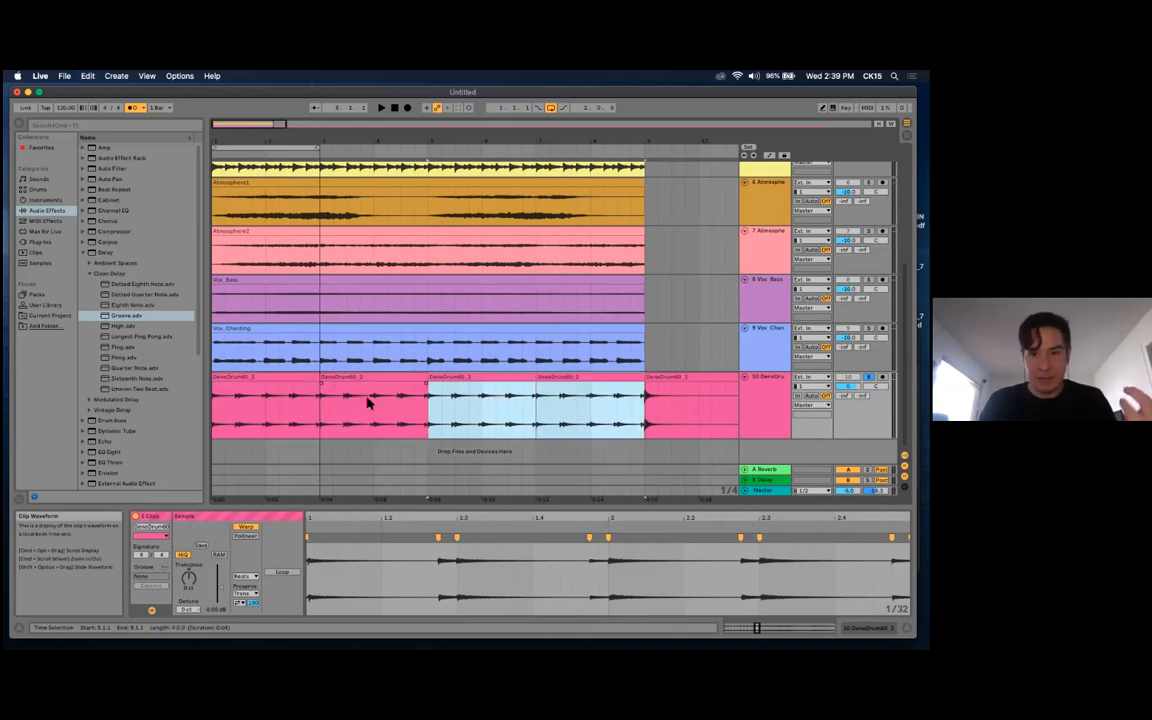
Move the leftover unwarped DeneDrum60_2 clip from bar 9 a few bars later and extend the arrangement loop to eight bars
drag(648, 142, 648, 118)
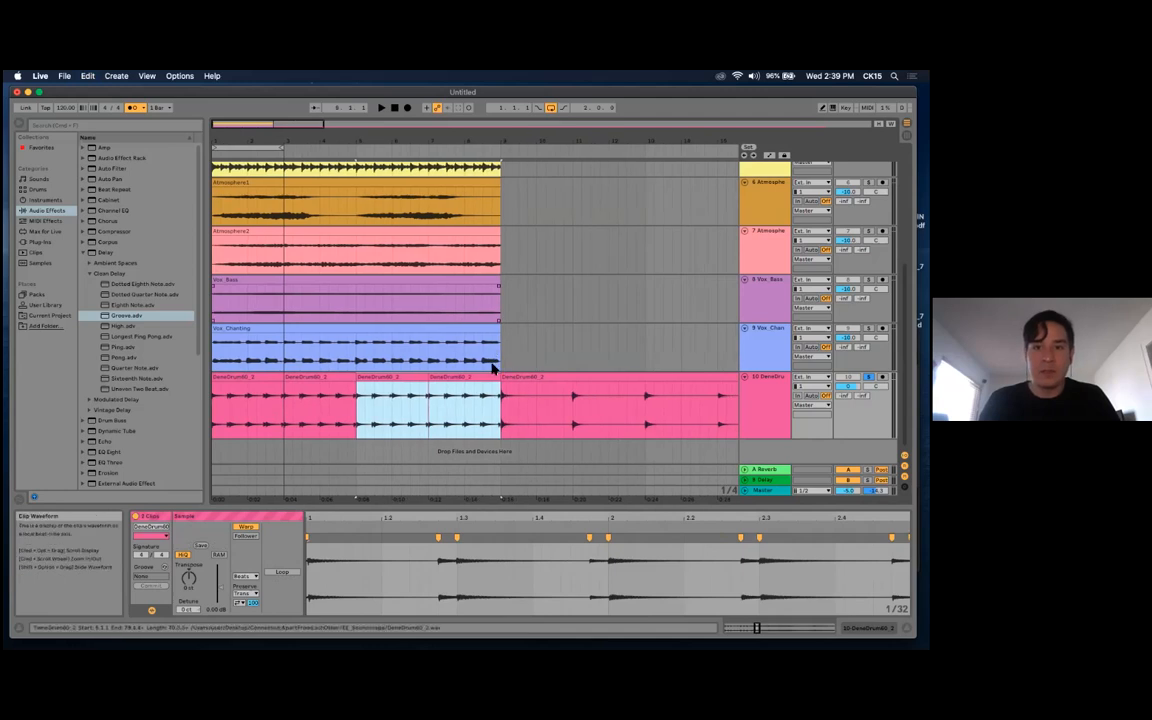
drag(560, 395, 681, 380)
drag(350, 140, 412, 163)
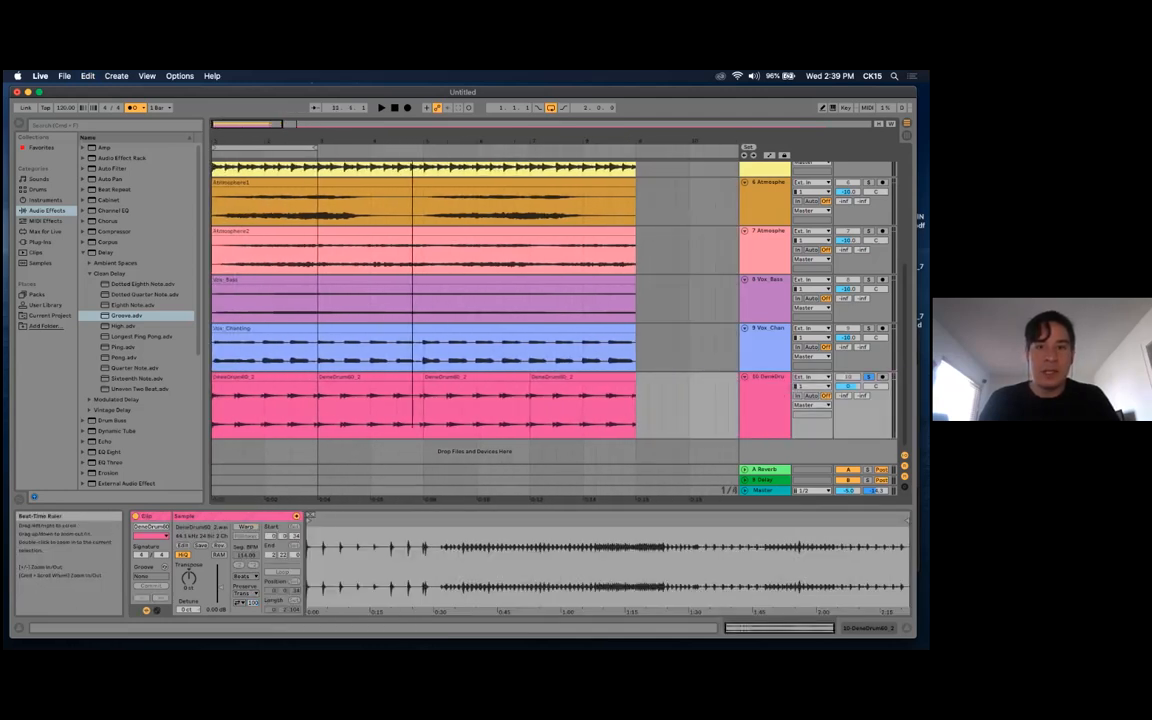
drag(317, 148, 636, 150)
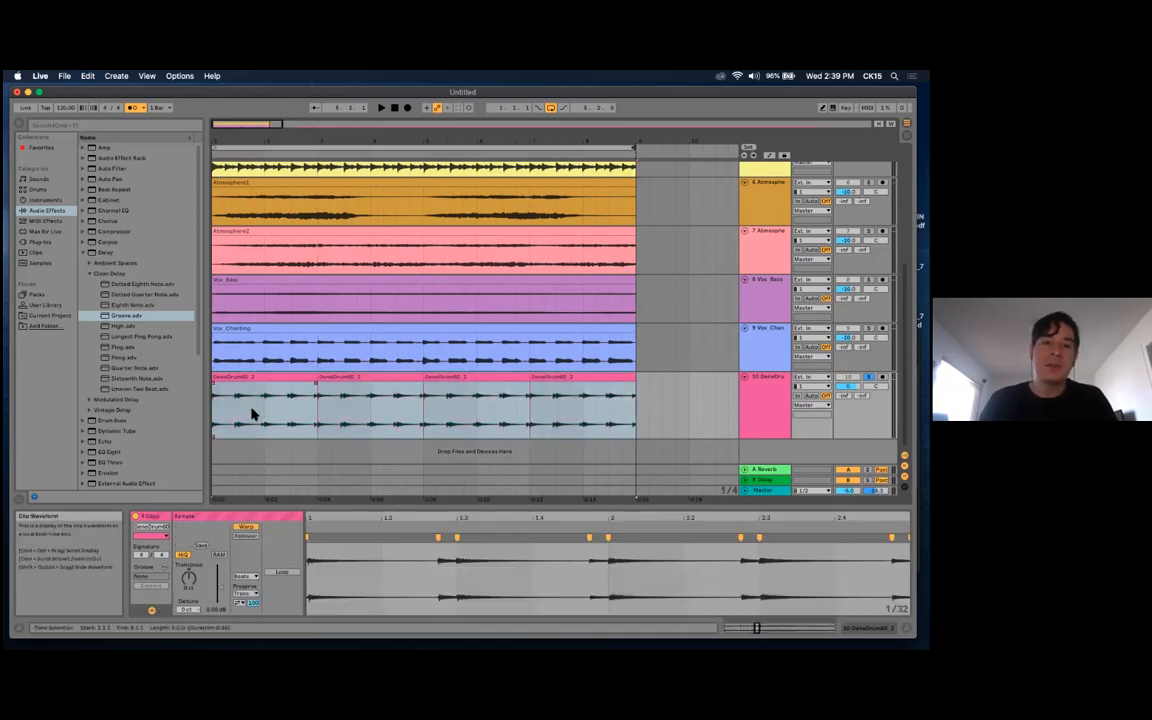
Play the duplicated drum clips from bar 1 and examine the crossfade at the clip boundary at bar 5
key(space)
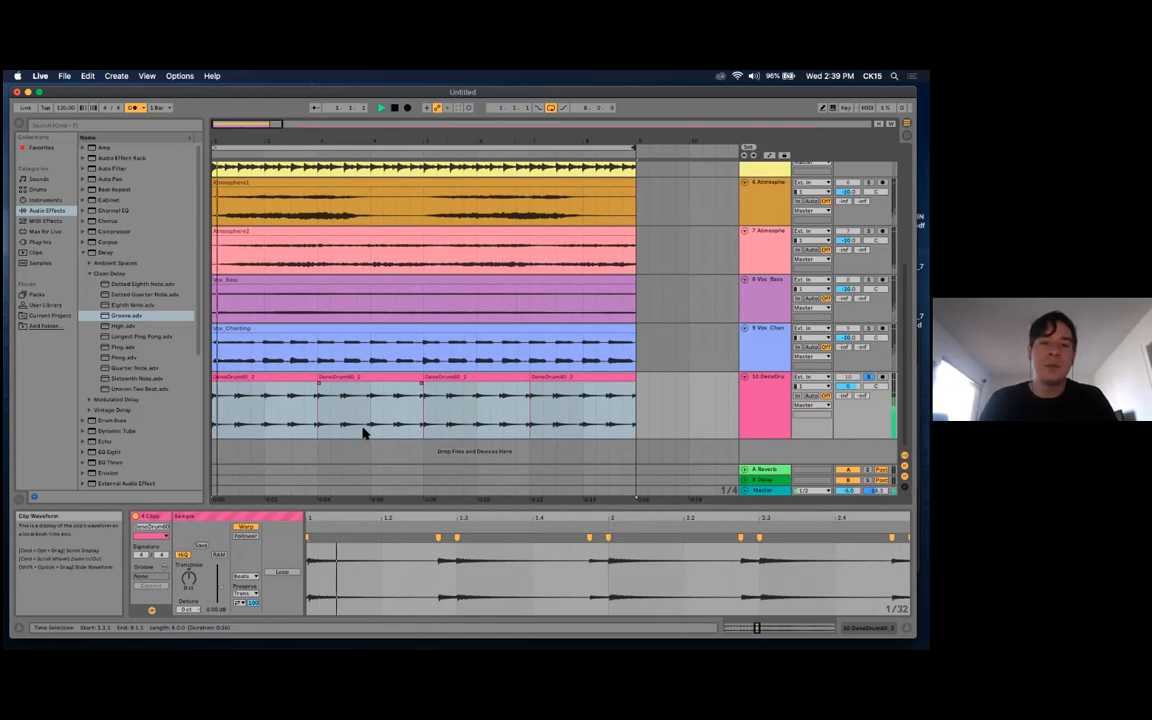
click(133, 108)
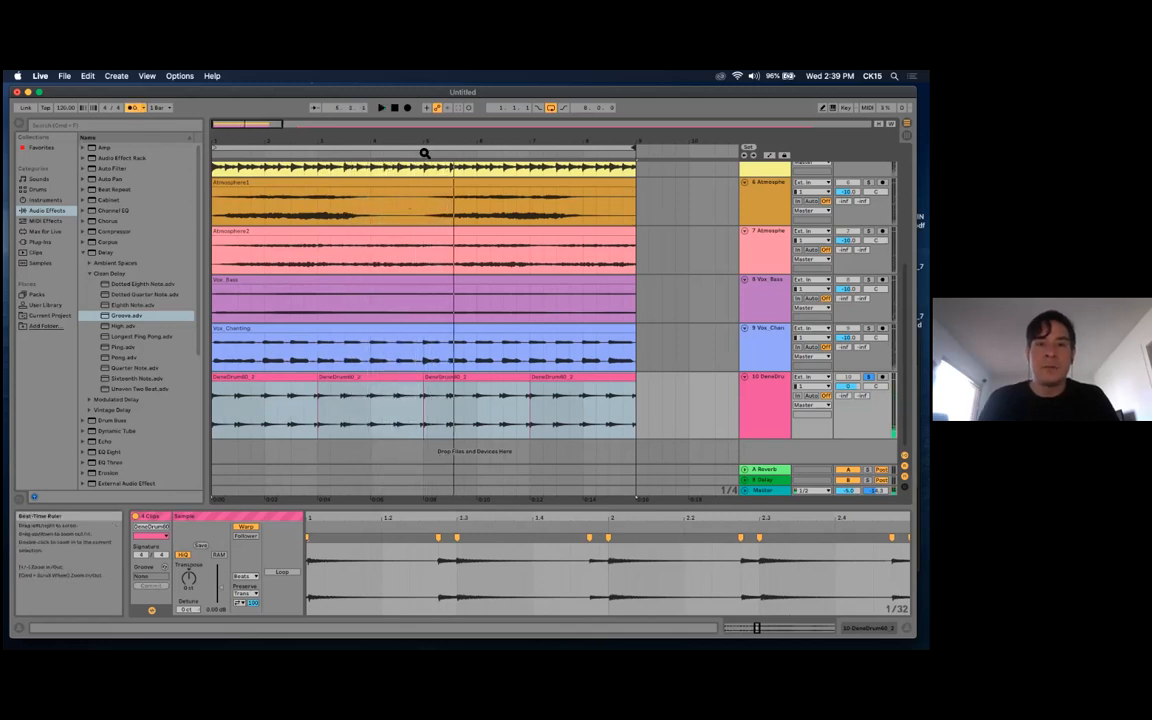
drag(423, 141, 407, 300)
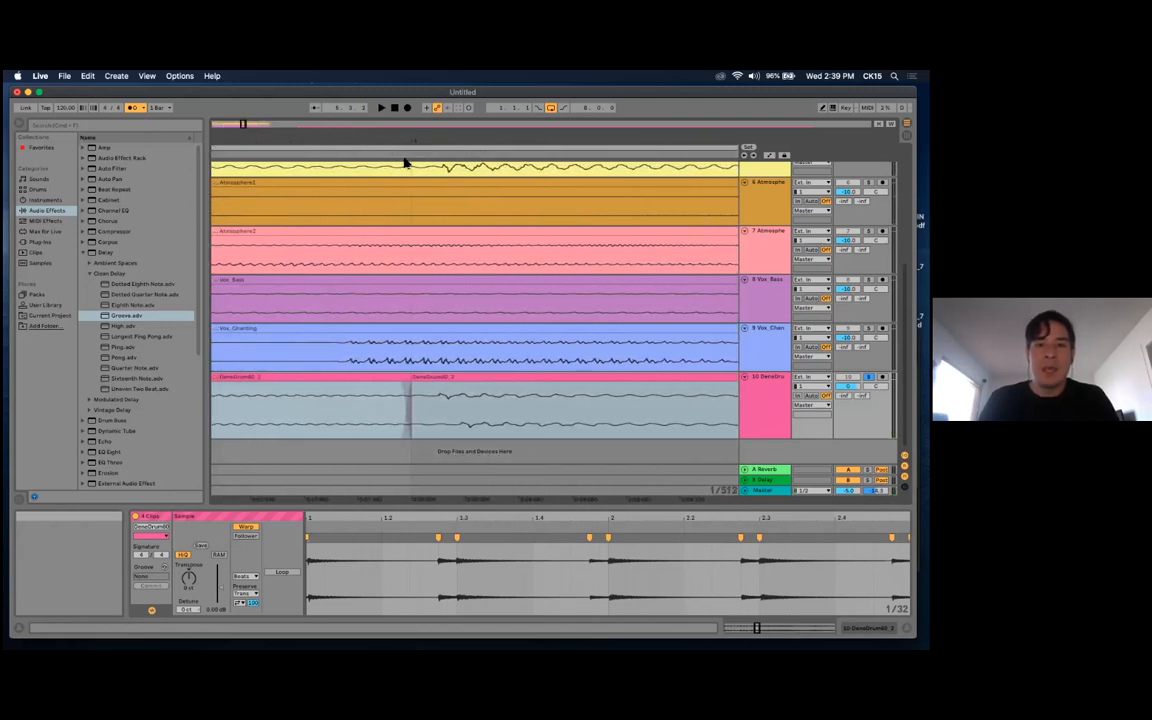
drag(412, 138, 414, 188)
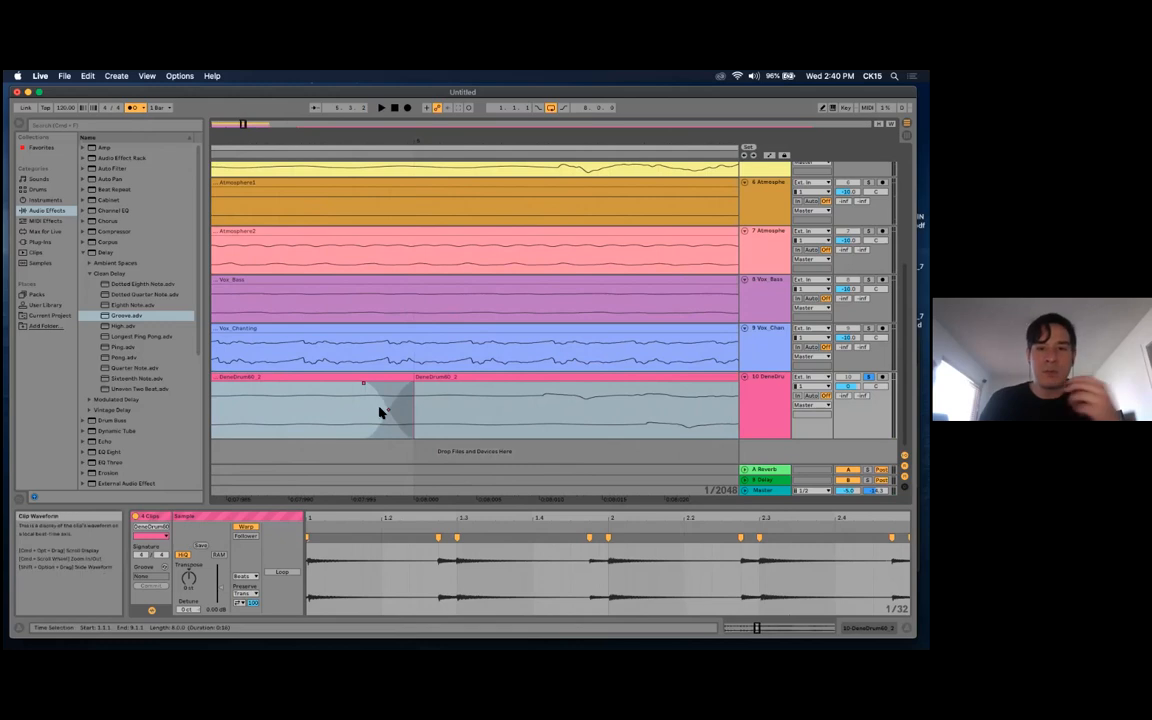
click(425, 141)
mouse_move(425, 141)
mouse_down()
mouse_move(410, 72)
mouse_move(424, 147)
mouse_up()
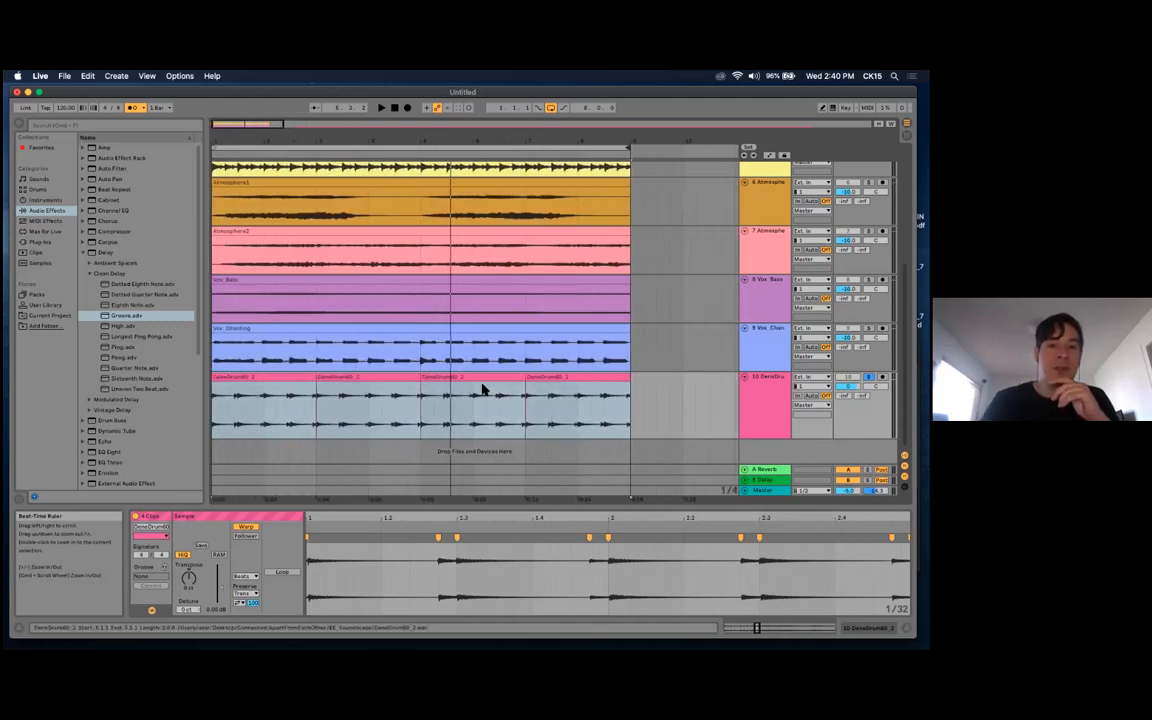
Select all four DeneDrum60_2 clips across bars 1 through 8 and consolidate them into one clip
click(589, 381)
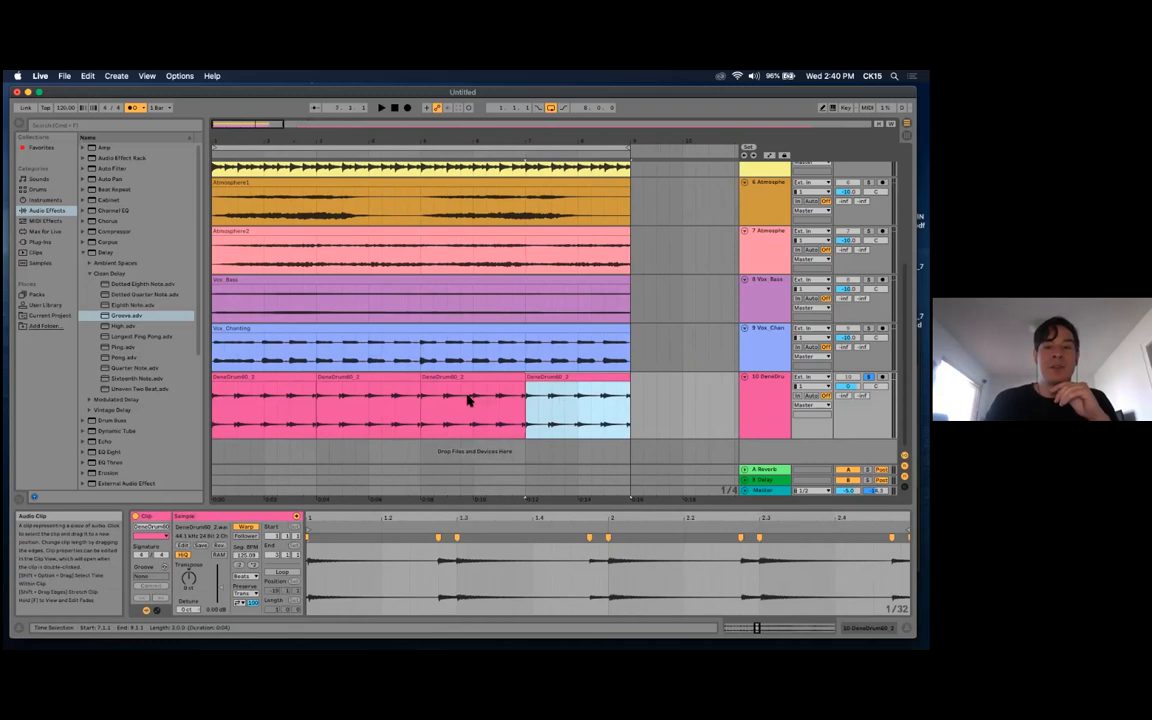
click(250, 395)
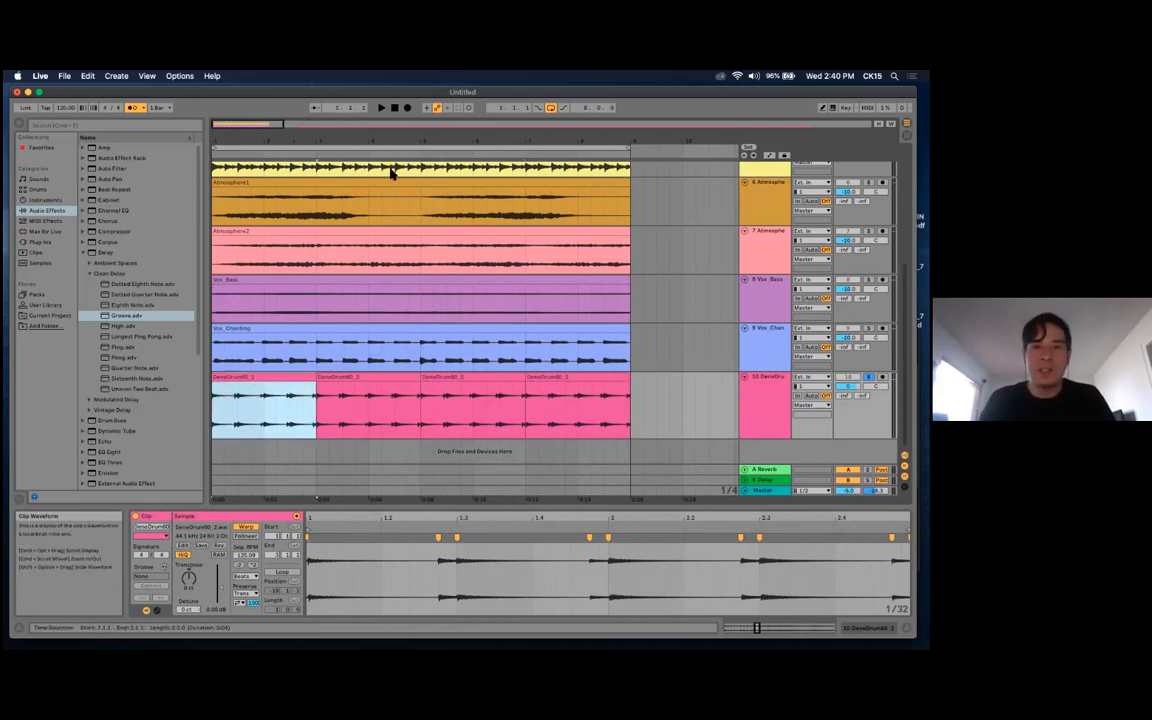
scroll(390, 172, up, 5)
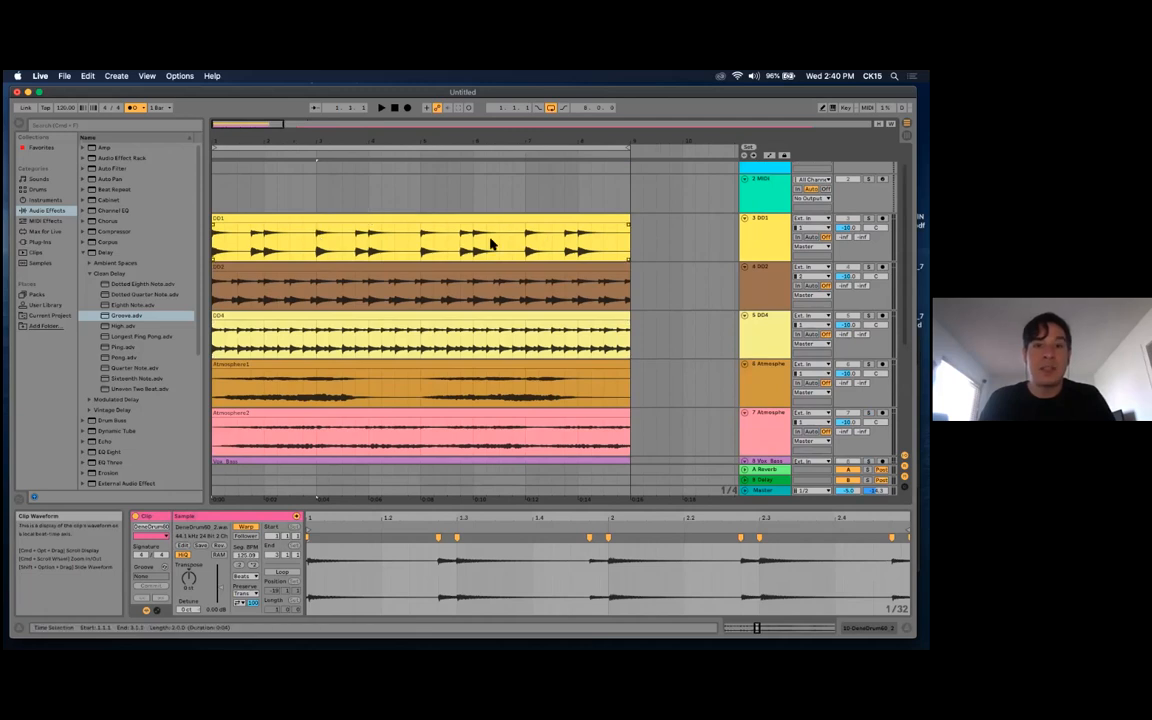
scroll(490, 290, down, 5)
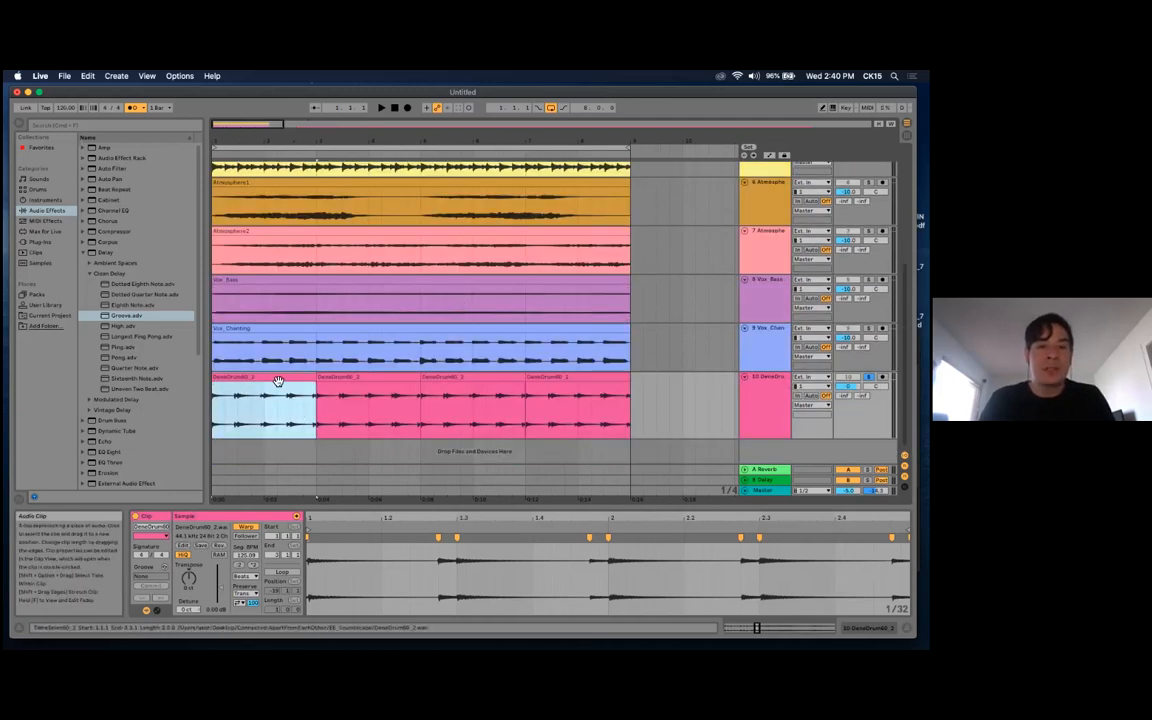
shift+click(588, 380)
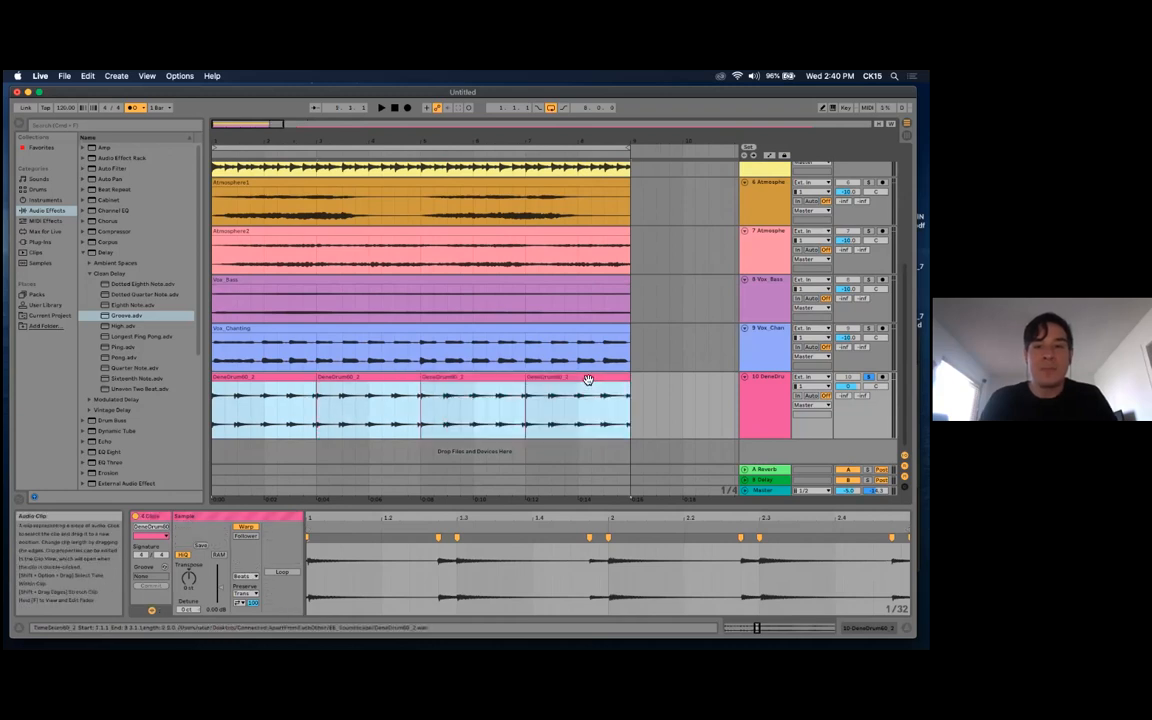
right_click(588, 380)
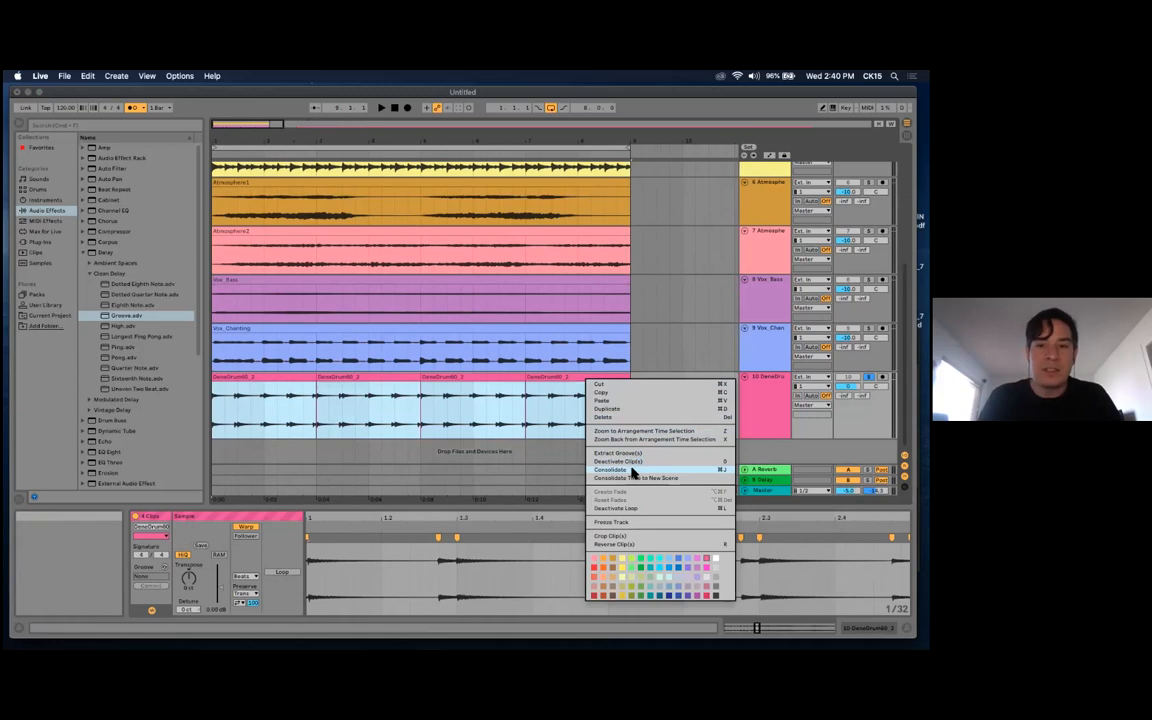
click(614, 469)
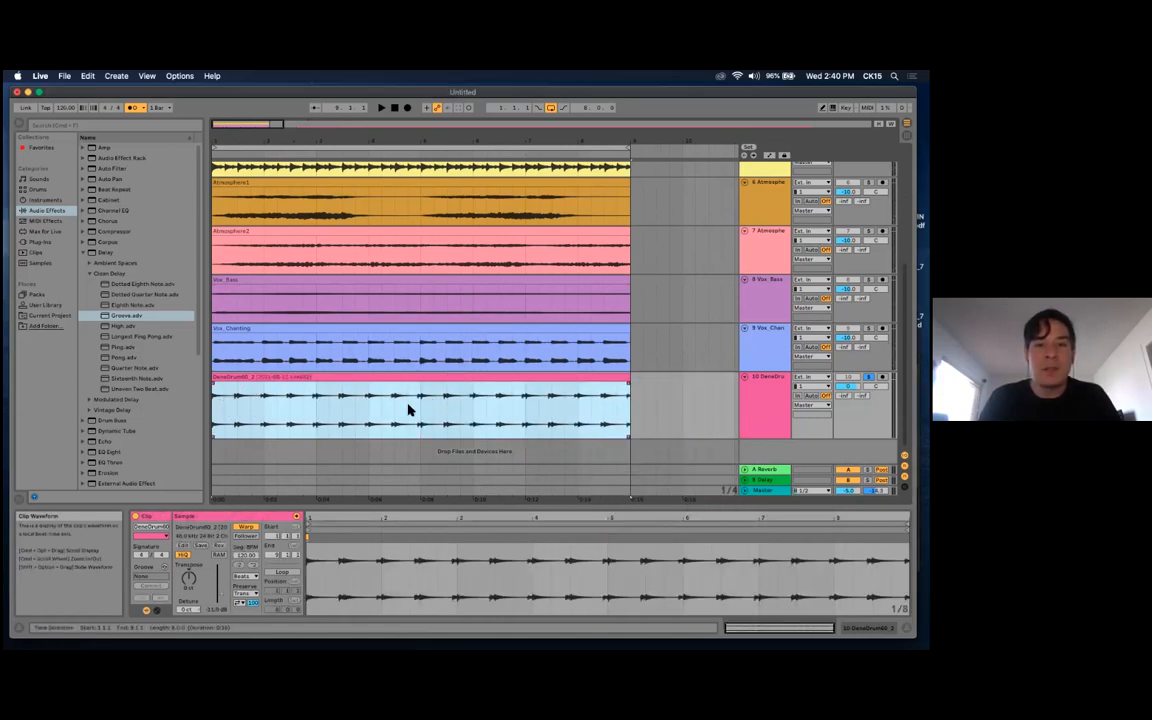
Turn off the DeneDrum track's solo and play the eight-bar loop with all tracks, briefly soloing the drums to compare
drag(380, 147, 419, 158)
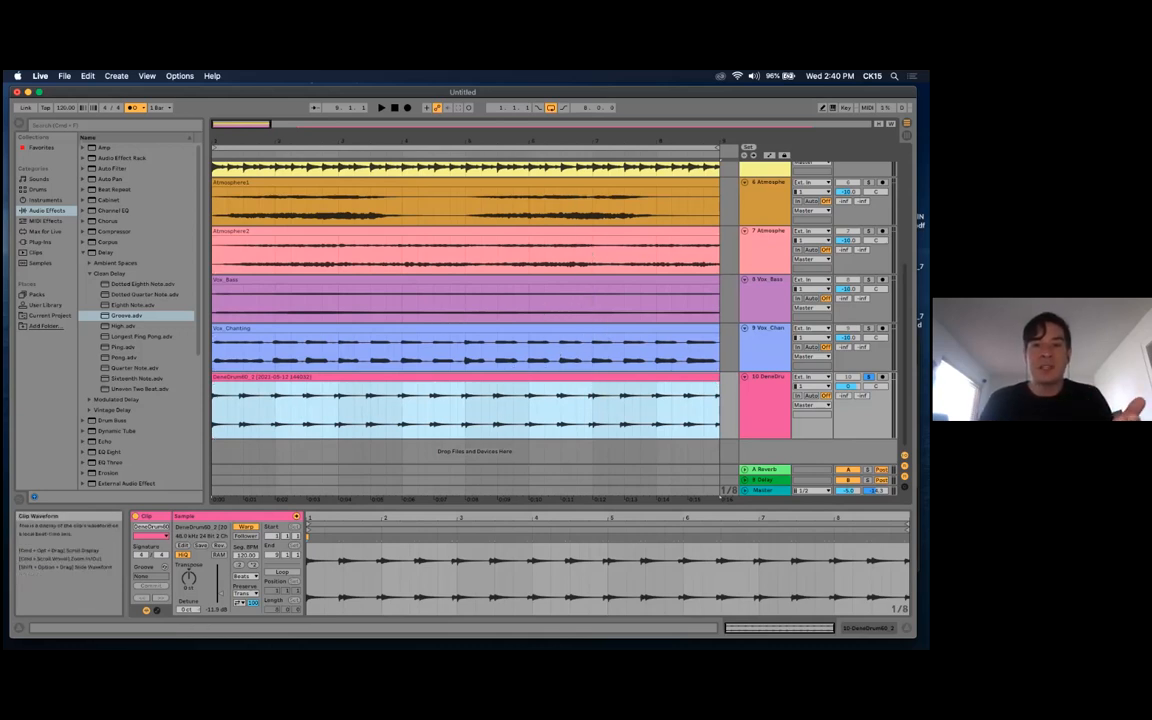
click(868, 377)
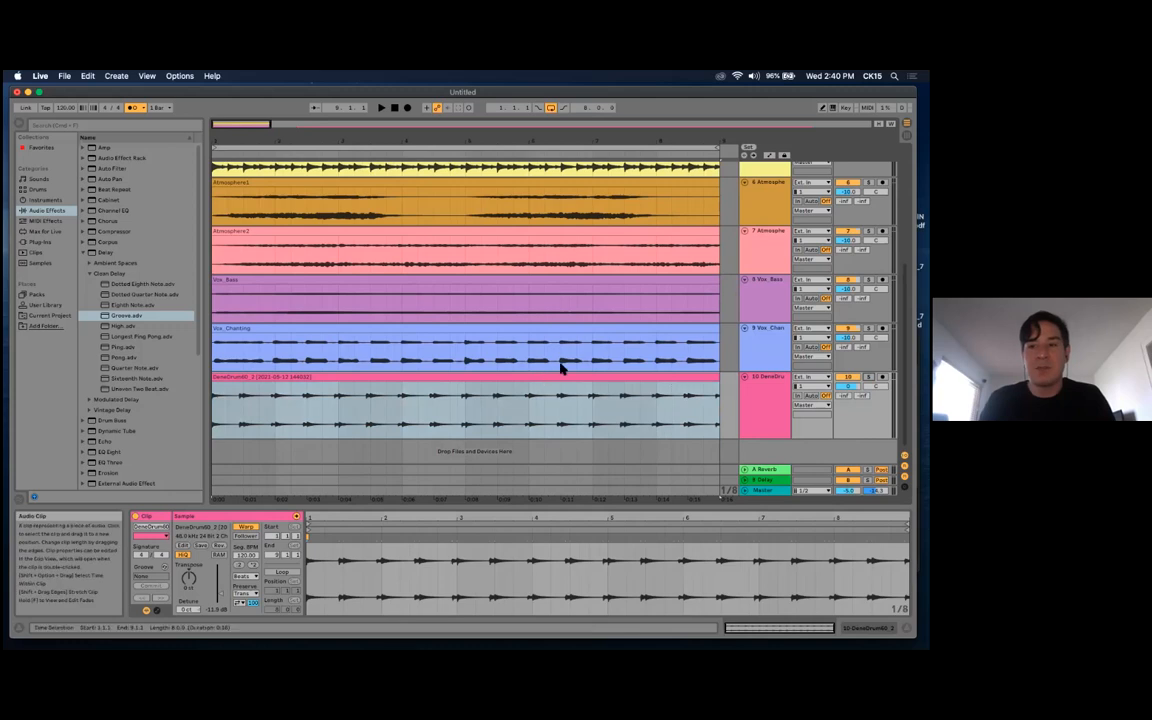
key(space)
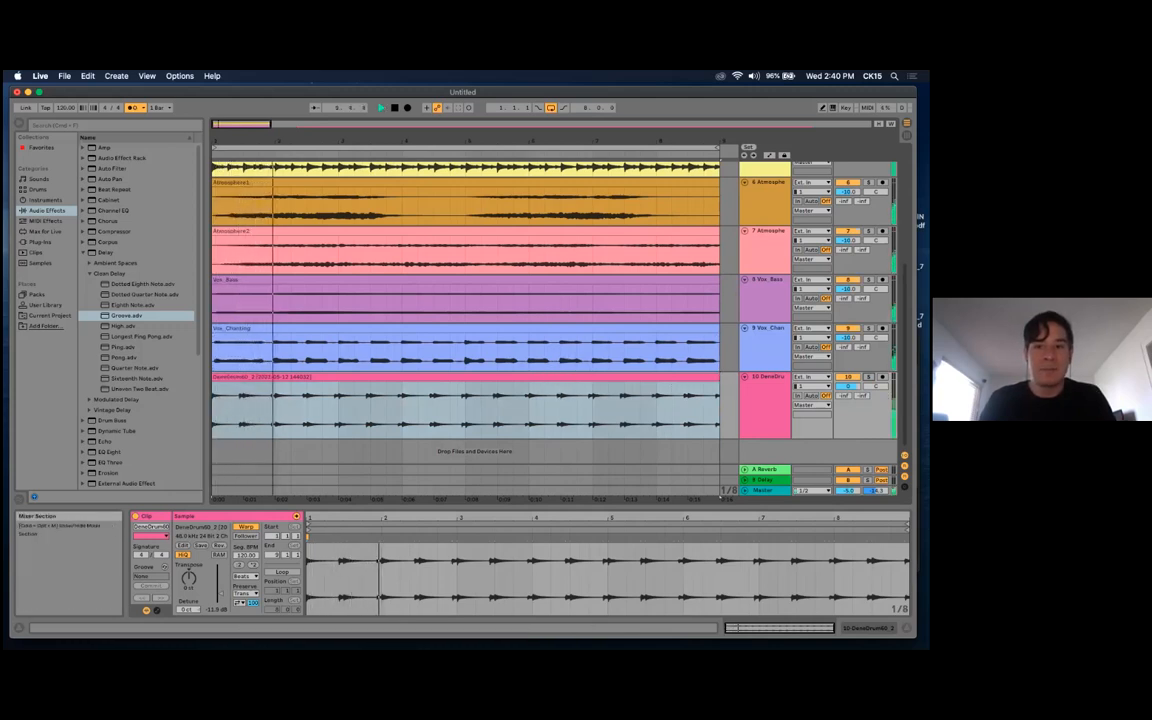
click(868, 377)
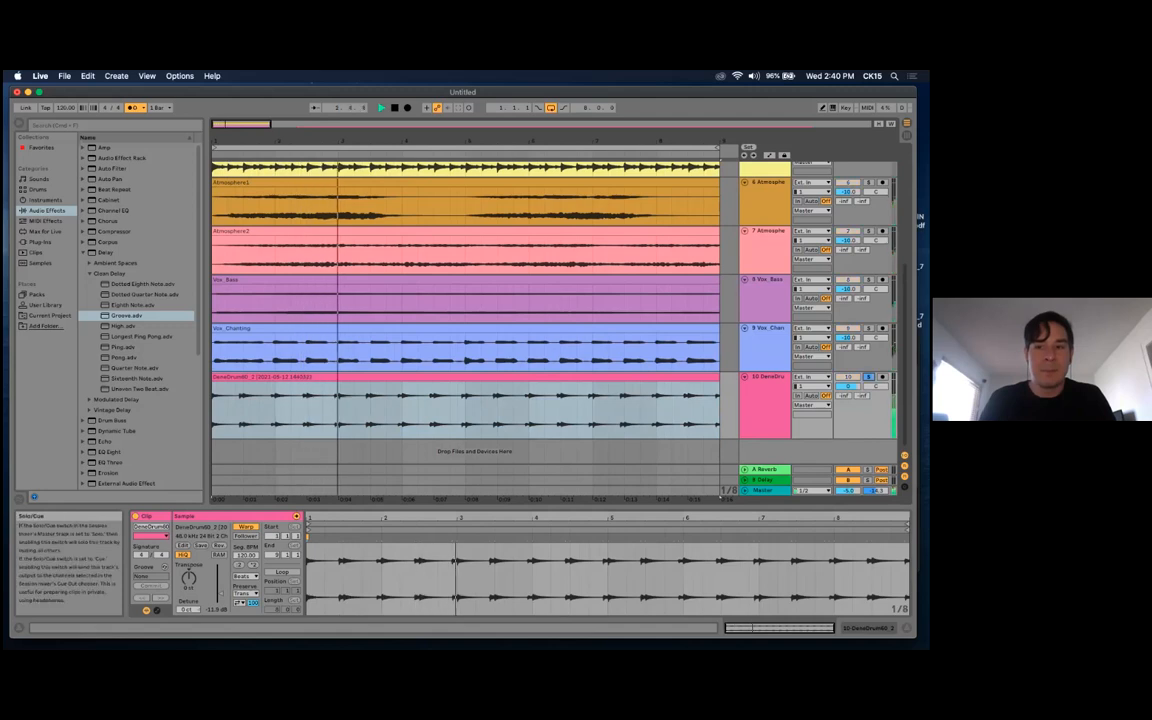
click(868, 377)
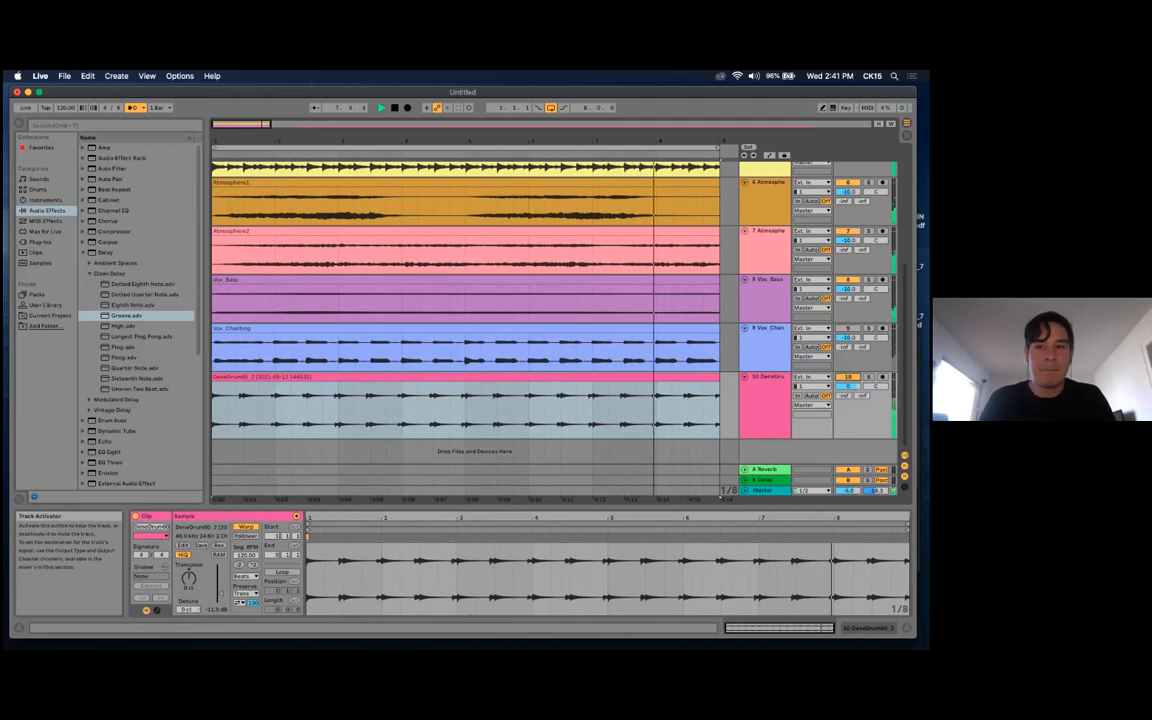
key(space)
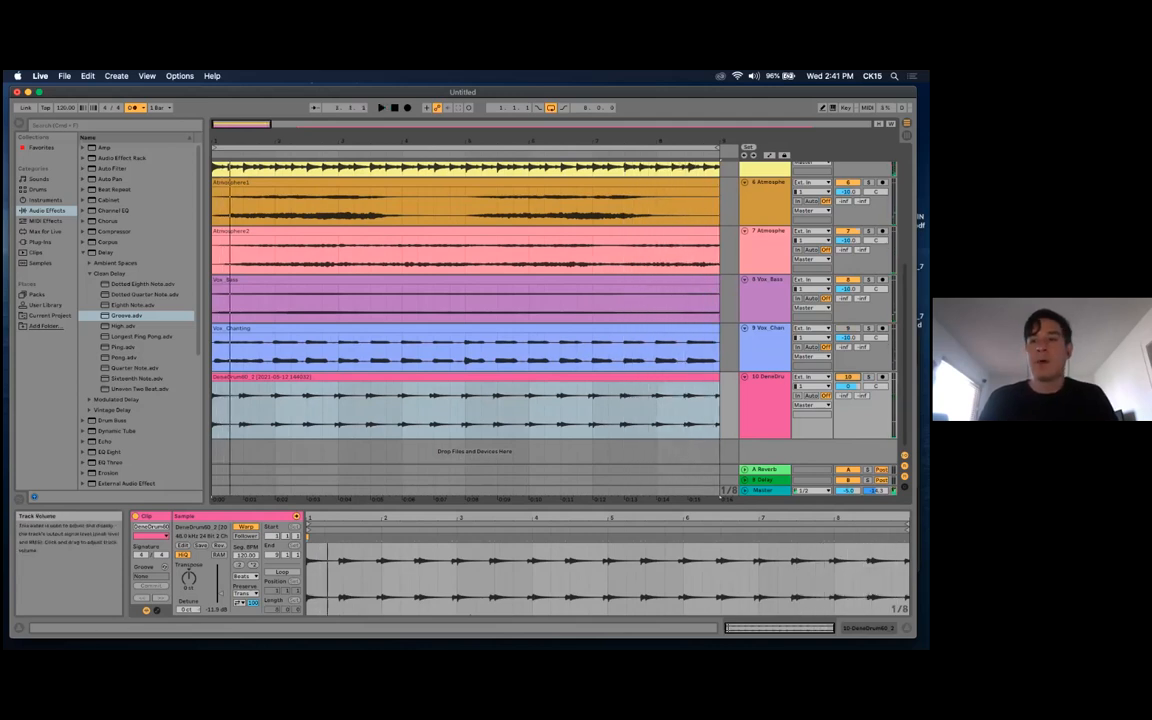
Move the unwarped DeneDrum60_2 clip to about bar 34 and the consolidated drum clip to about bar 25
scroll(604, 396, up, 2)
scroll(603, 395, down, 2)
scroll(602, 393, up, 1)
click(579, 383)
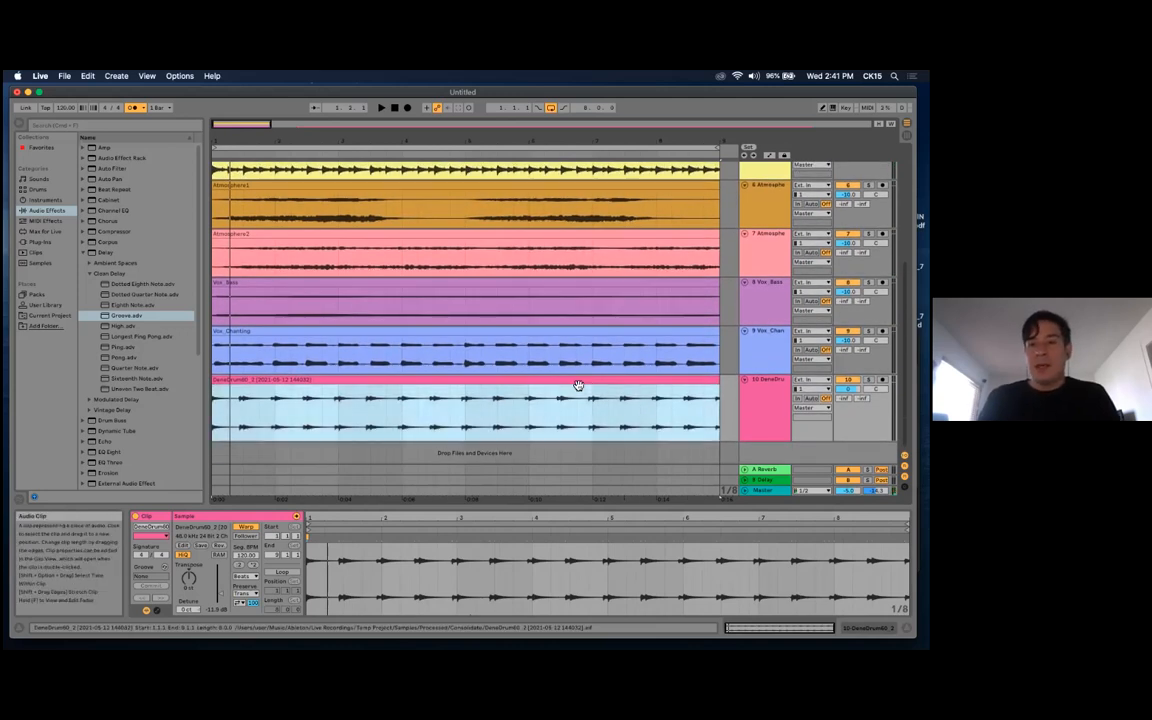
drag(555, 137, 555, 69)
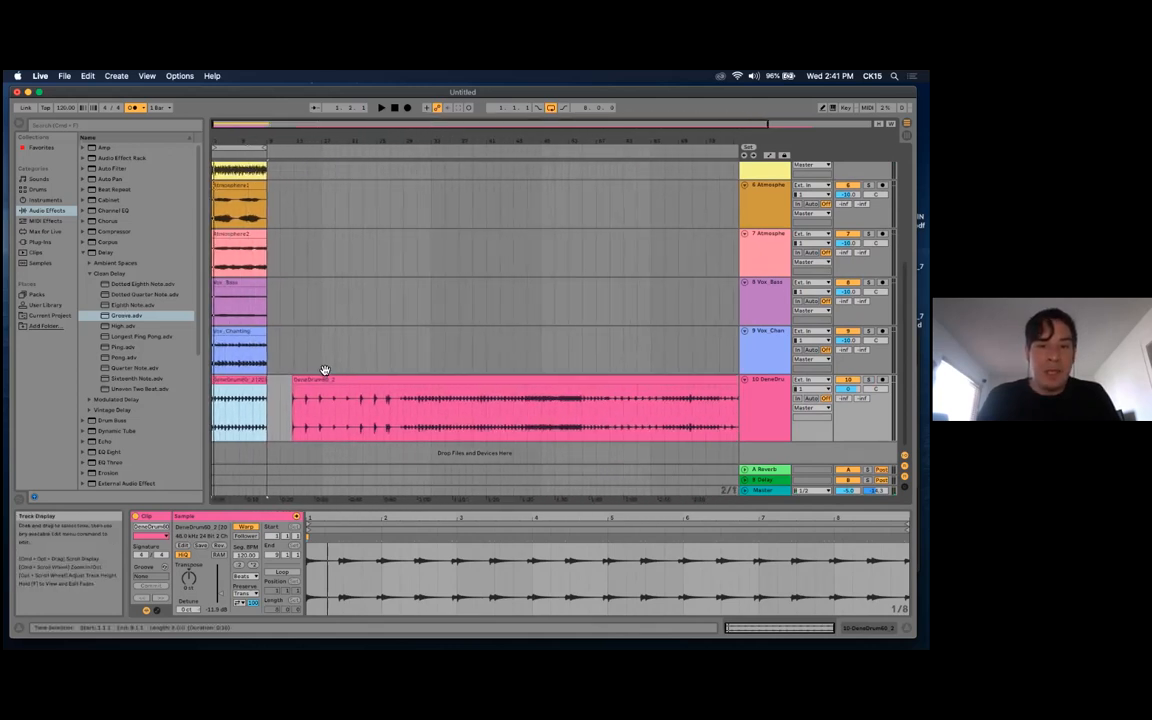
drag(326, 380, 476, 390)
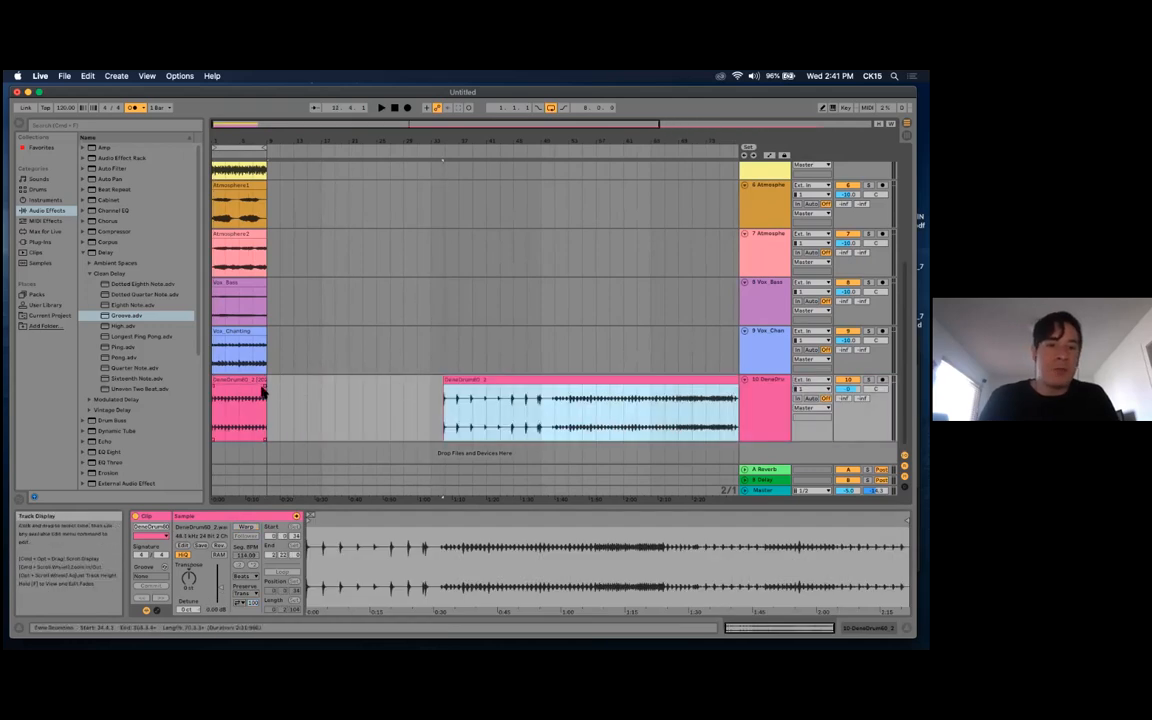
drag(237, 386, 401, 396)
click(350, 414)
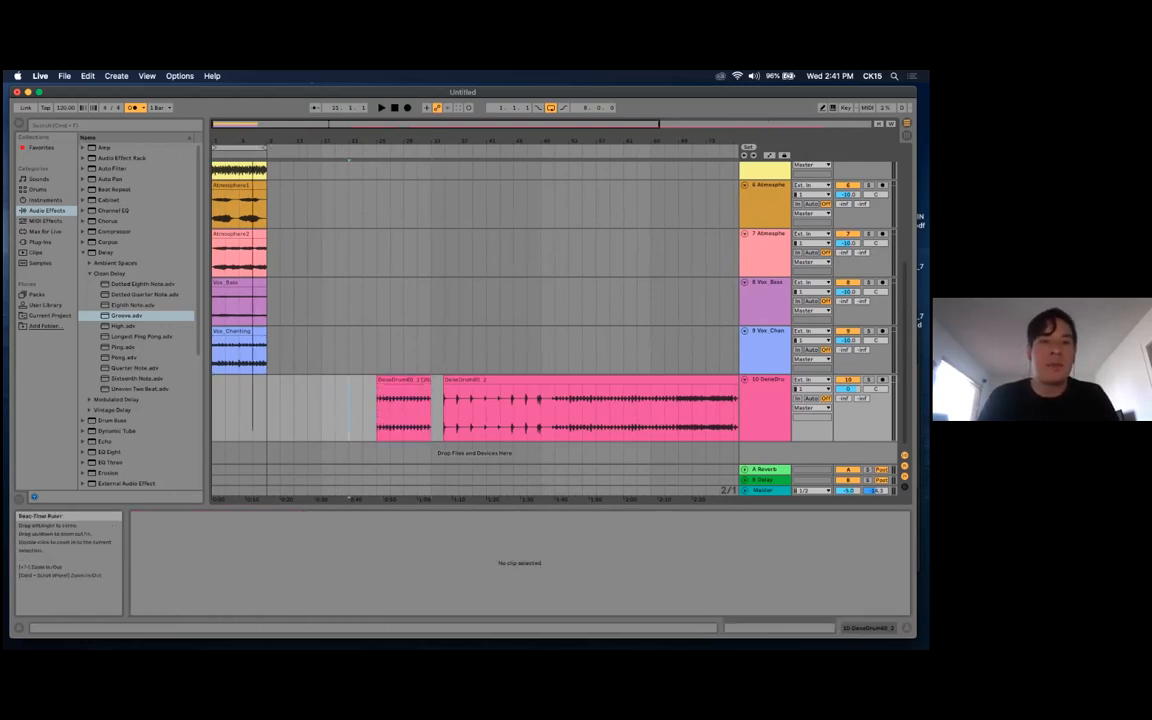
Select the eight-bar Vox_Chanting clip and reduce the height of the DeneDrum track below it
drag(252, 141, 283, 141)
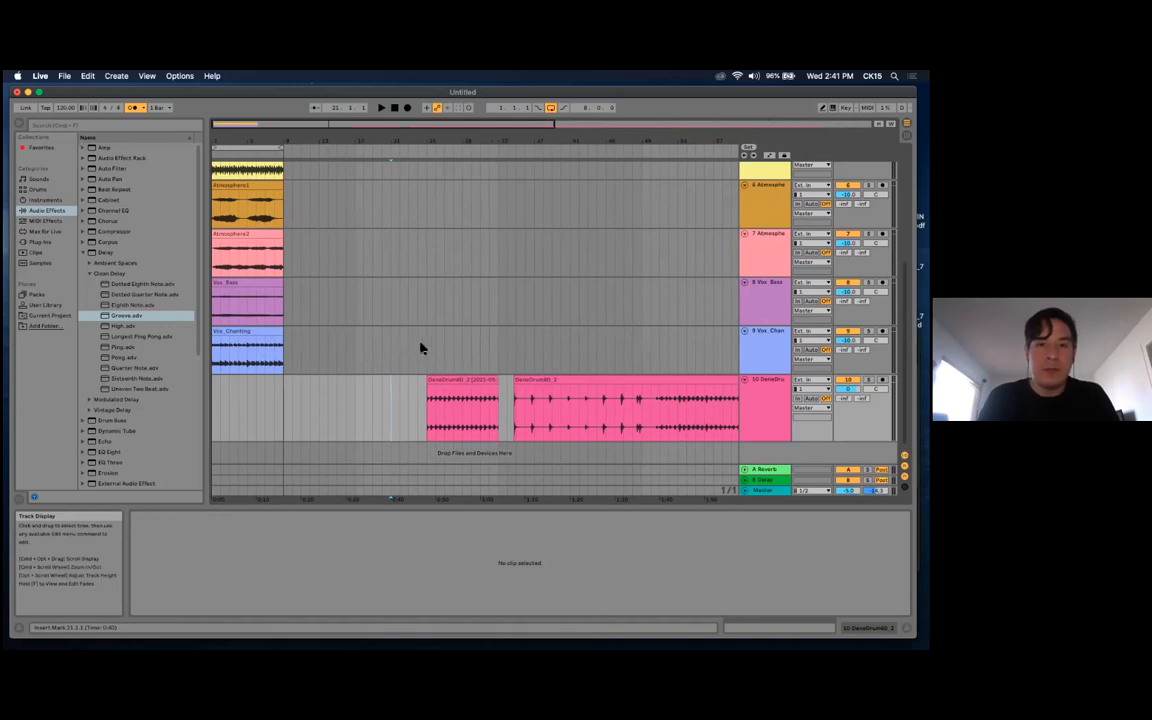
drag(276, 143, 276, 190)
drag(541, 138, 687, 132)
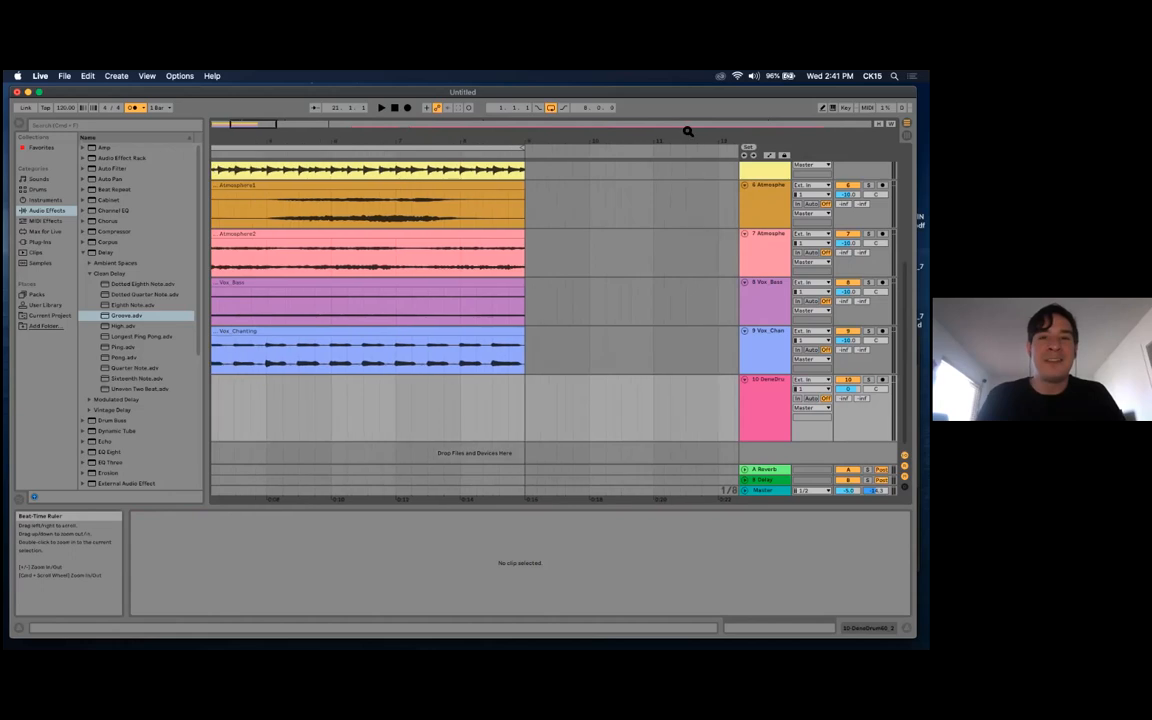
drag(394, 133, 560, 129)
click(477, 338)
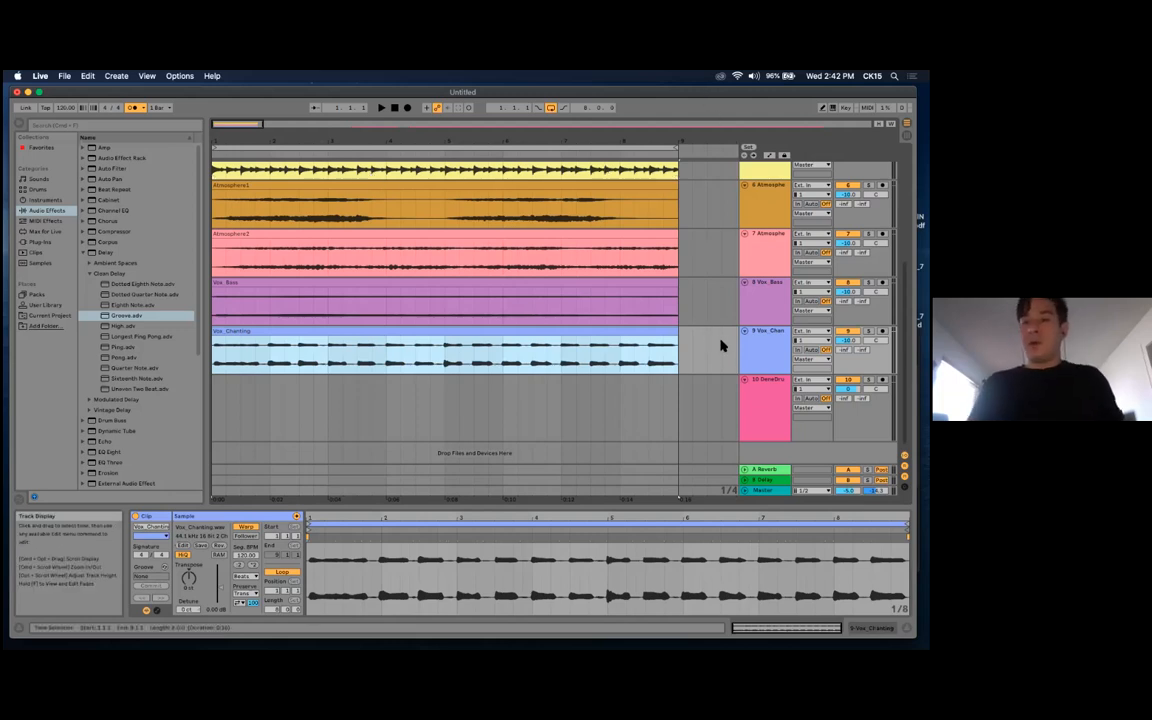
drag(768, 441, 768, 423)
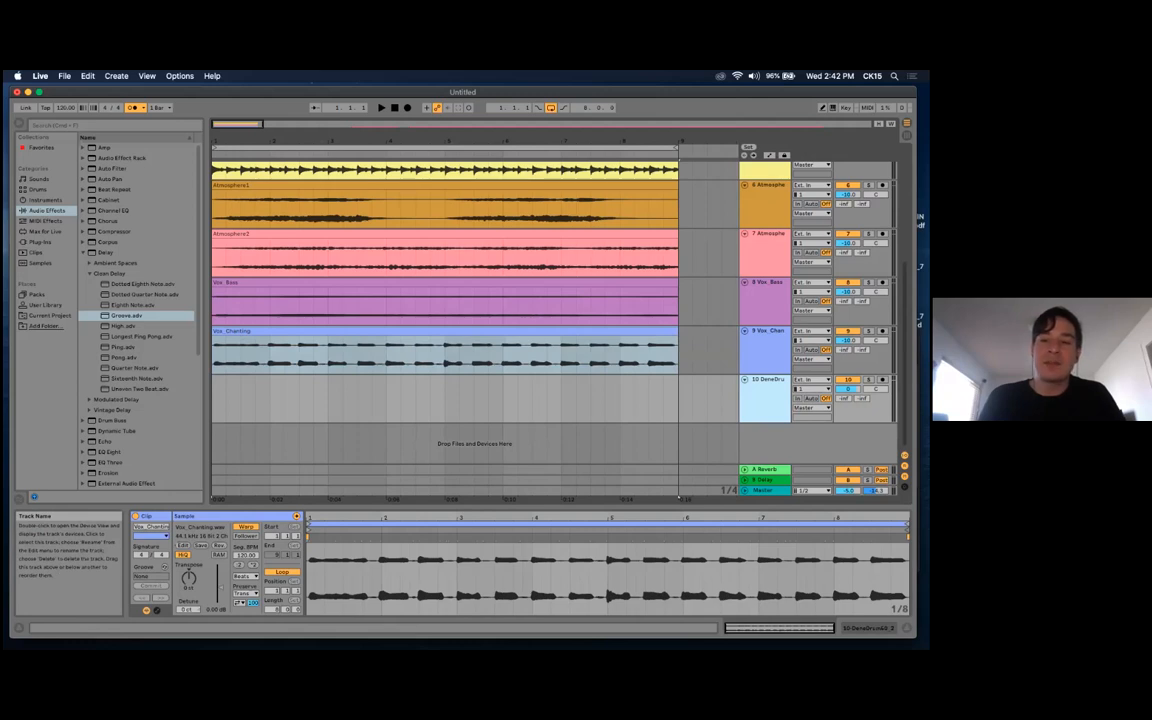
Delete the A Reverb and B Delay return tracks in Session View, then return to the arrangement
click(765, 469)
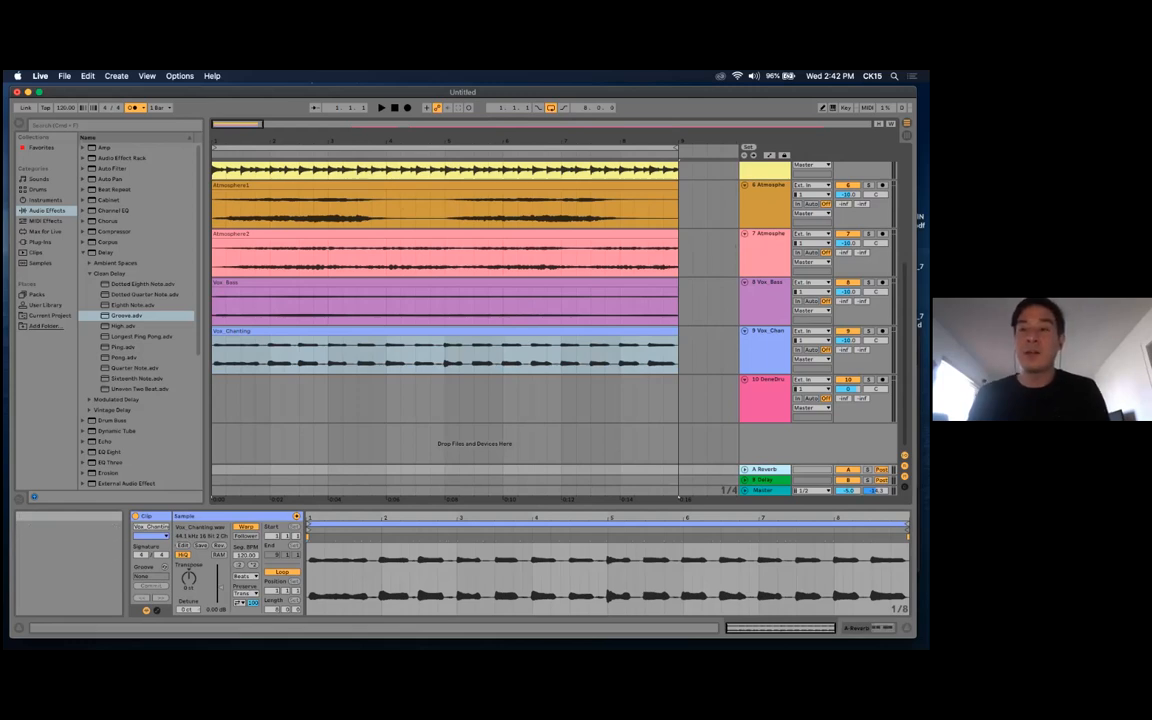
key(Tab)
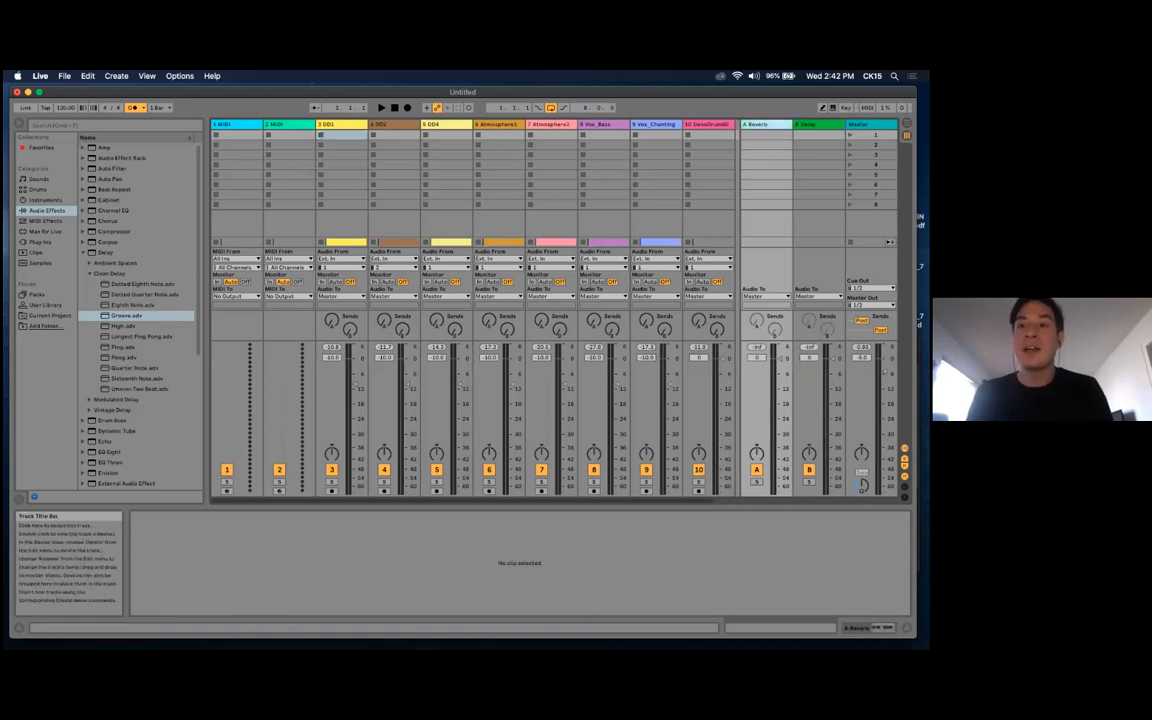
key(Delete)
key(Delete)
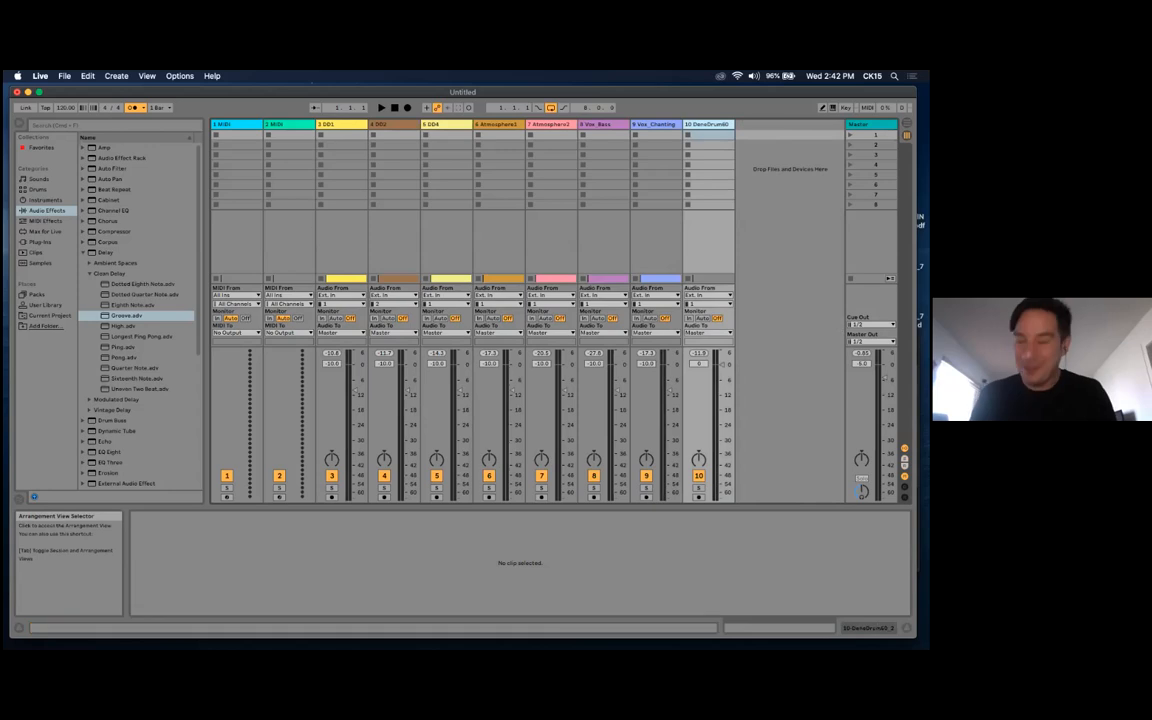
key(Tab)
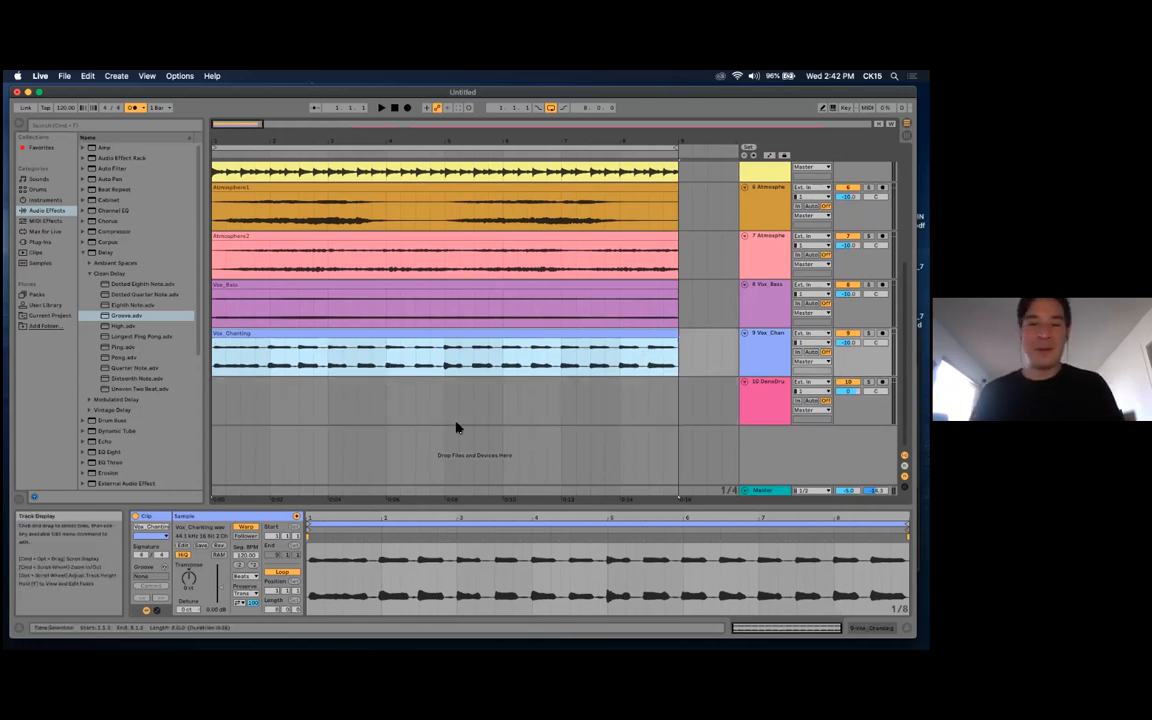
Solo the Vox_Chanting track and replace the DeneDrum track beneath it with a new audio track
click(869, 333)
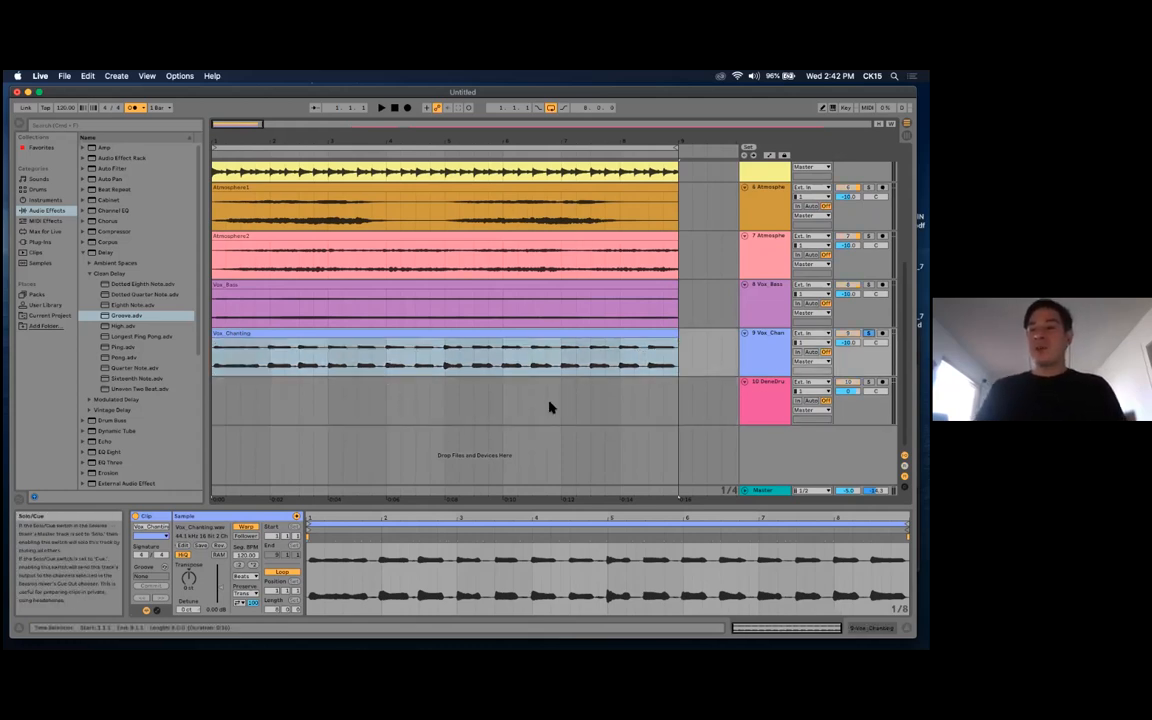
click(767, 346)
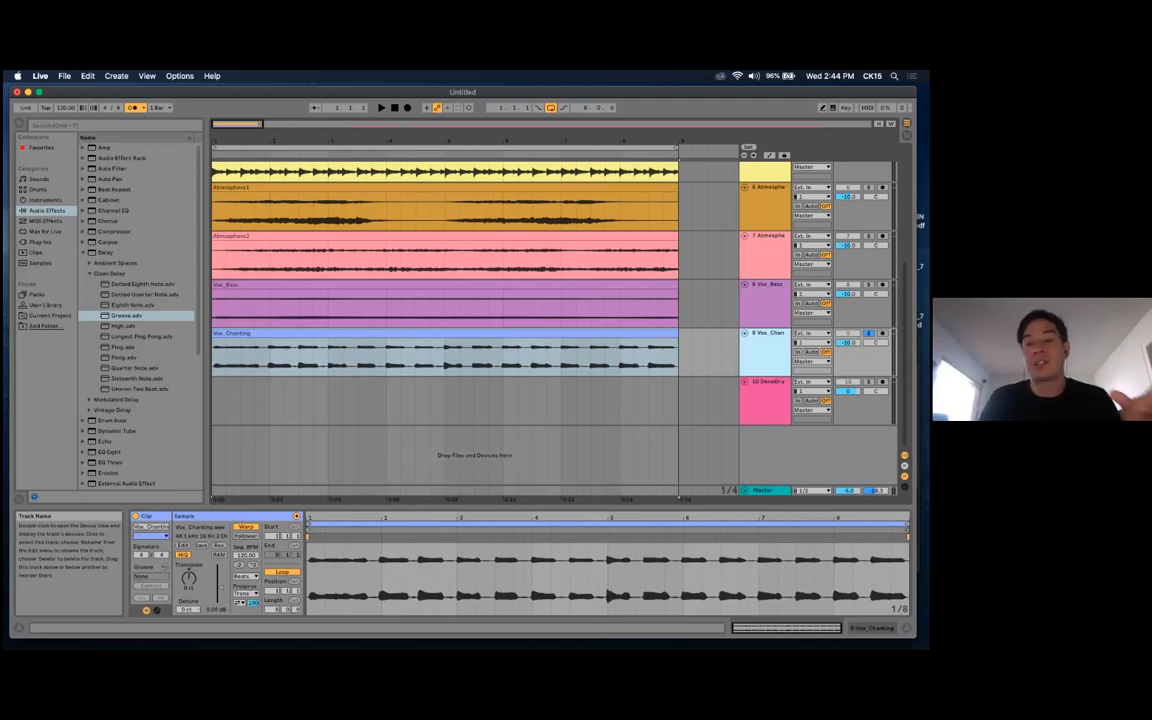
click(767, 392)
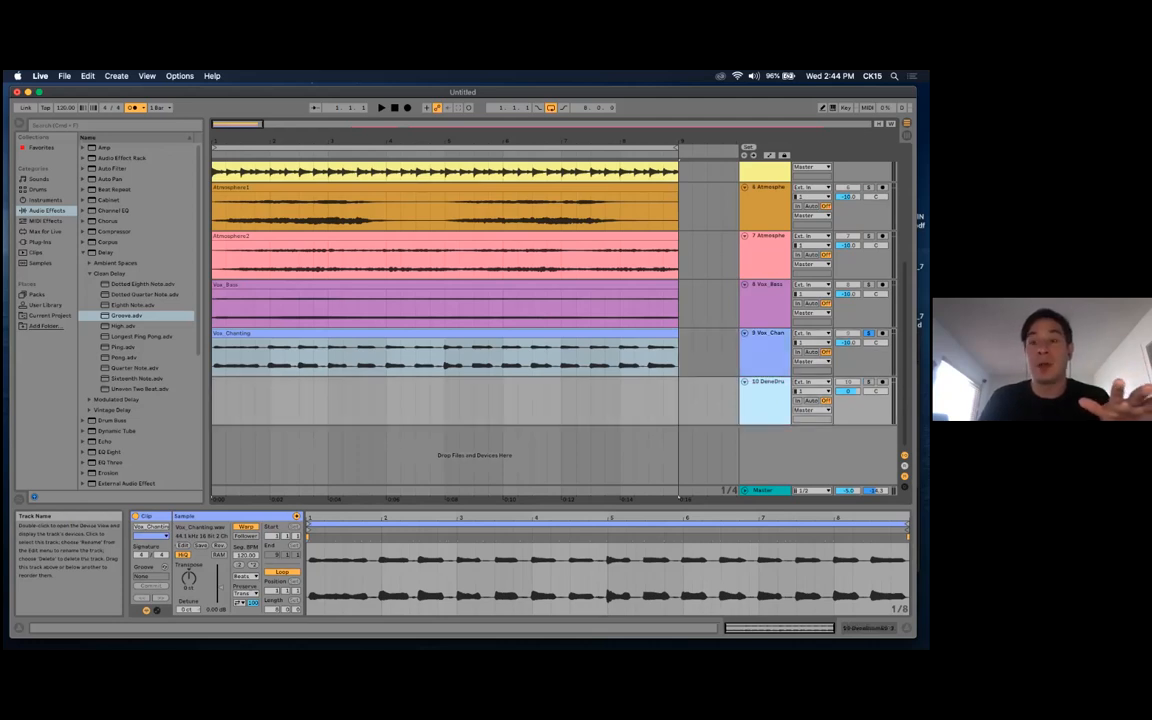
key(Delete)
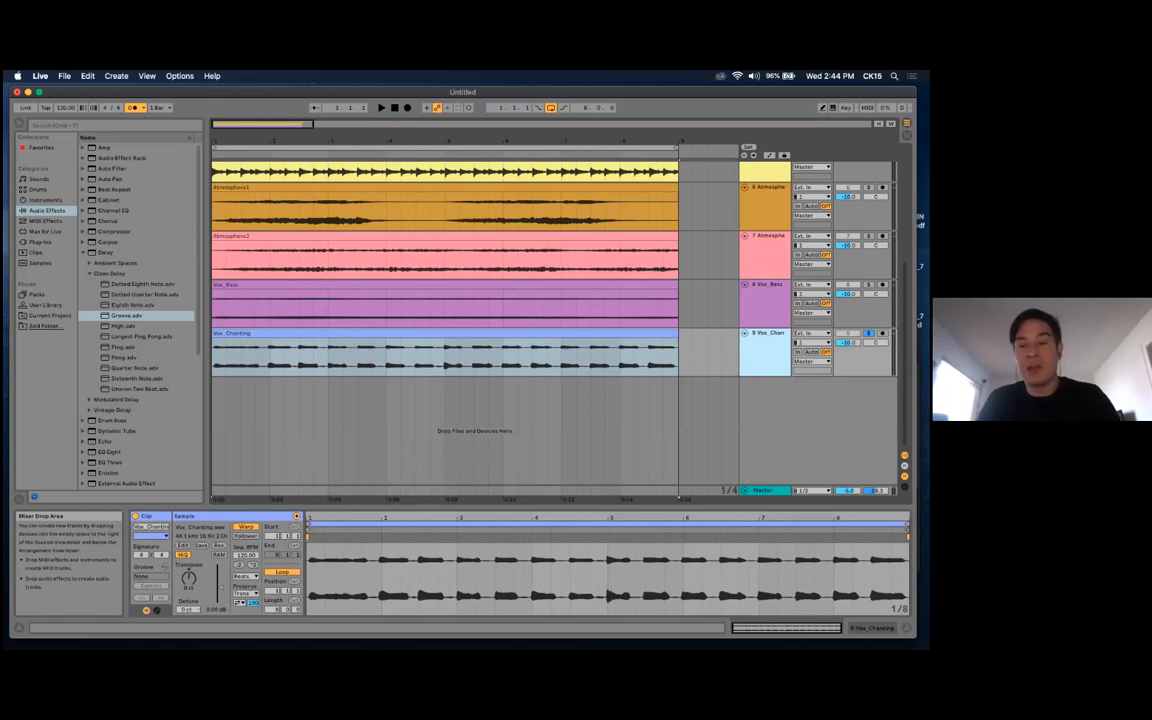
key(super+t)
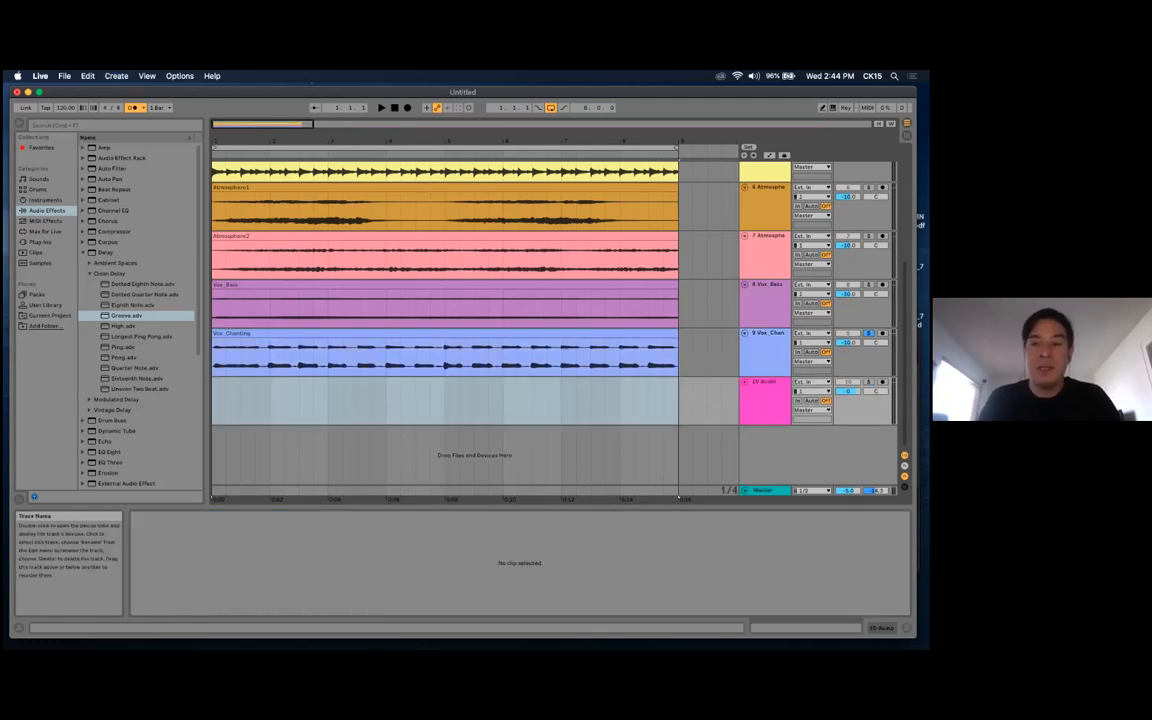
click(766, 391)
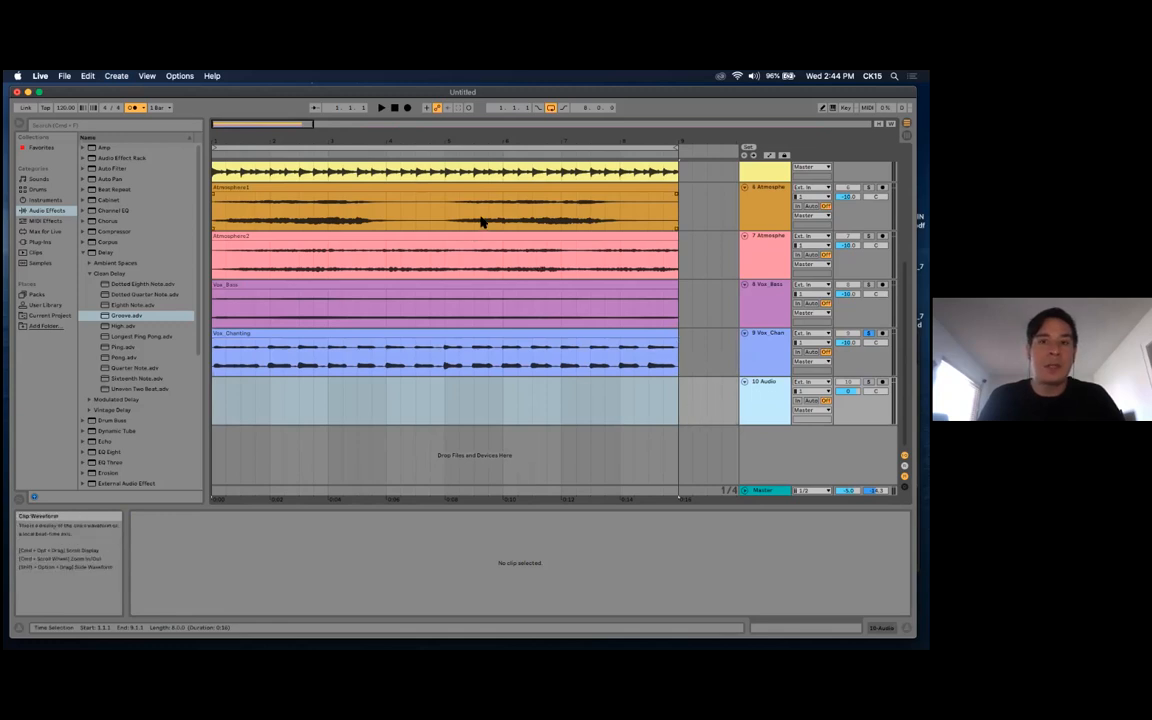
Choose Built-in Microphone (2 In, 0 Out) as the audio input device in the audio preferences
click(40, 76)
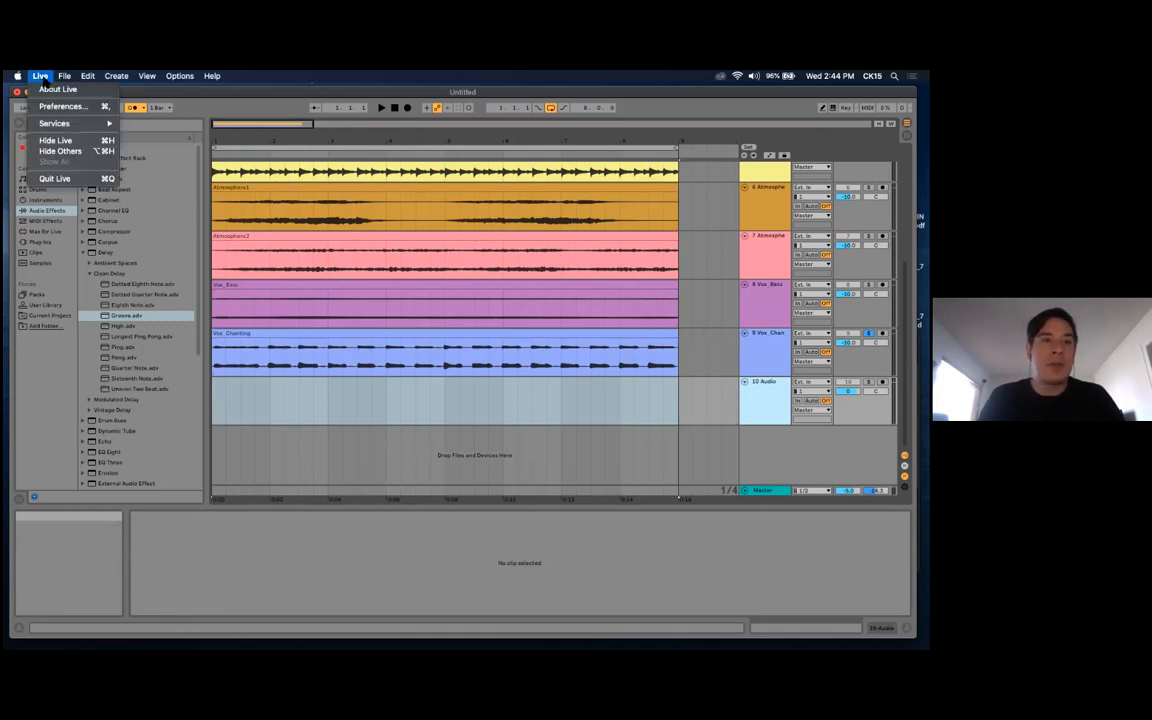
click(58, 107)
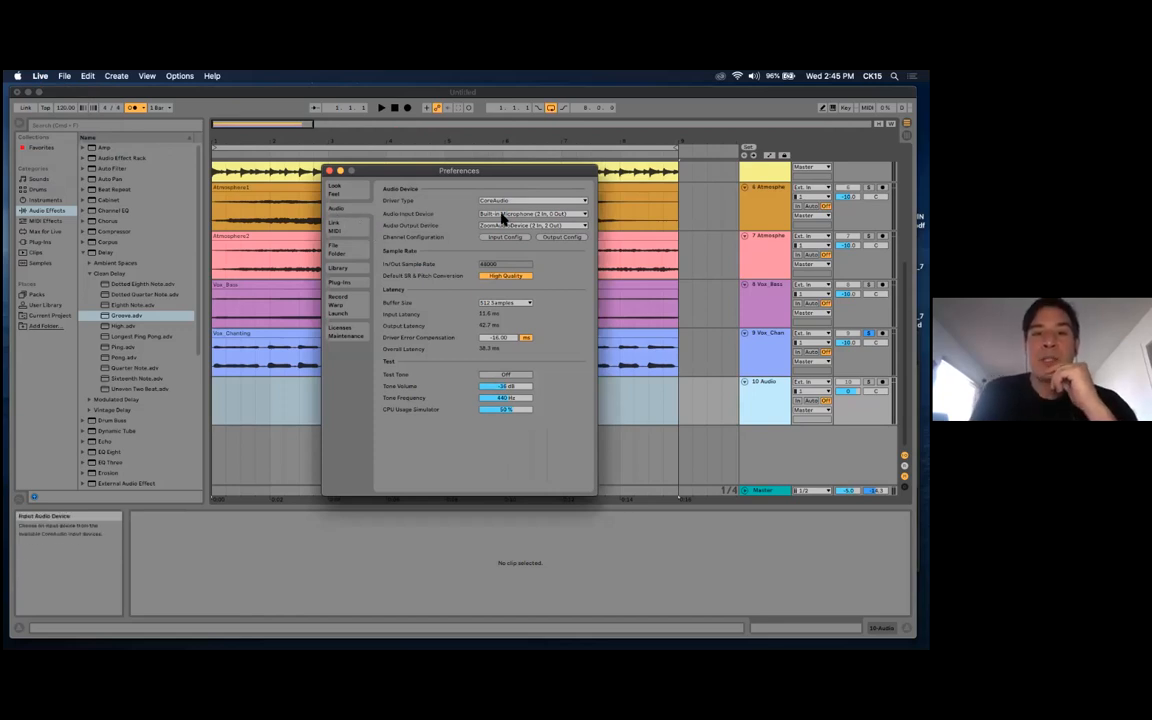
click(546, 215)
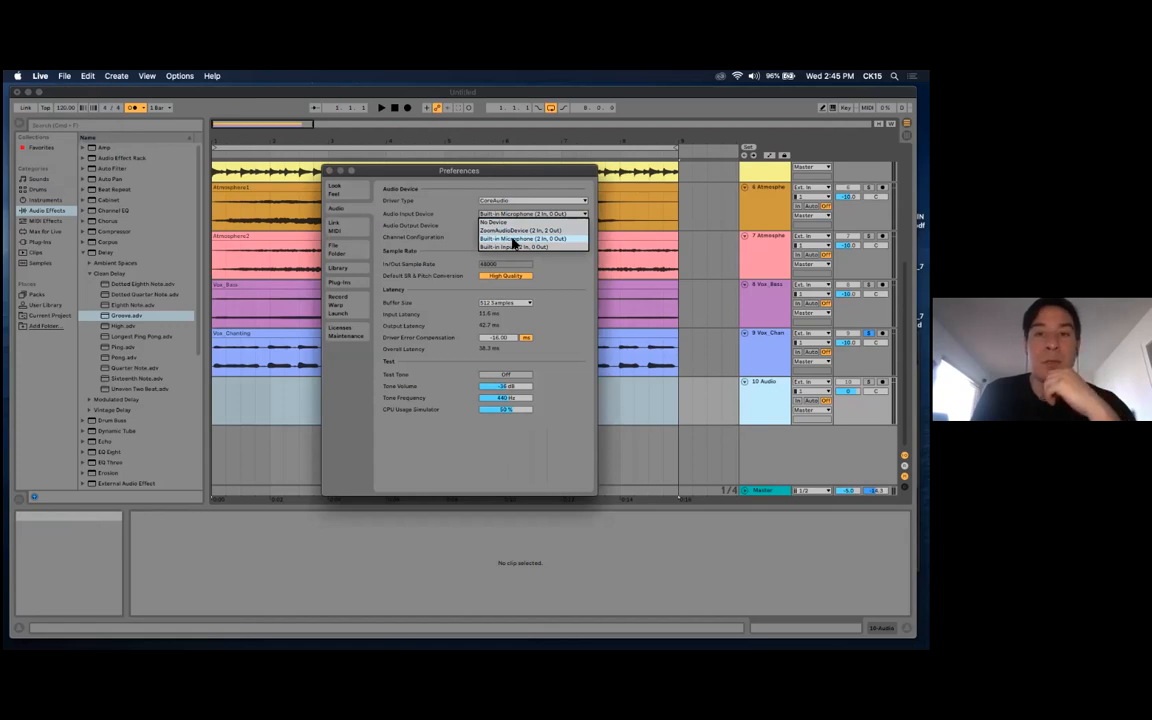
click(514, 241)
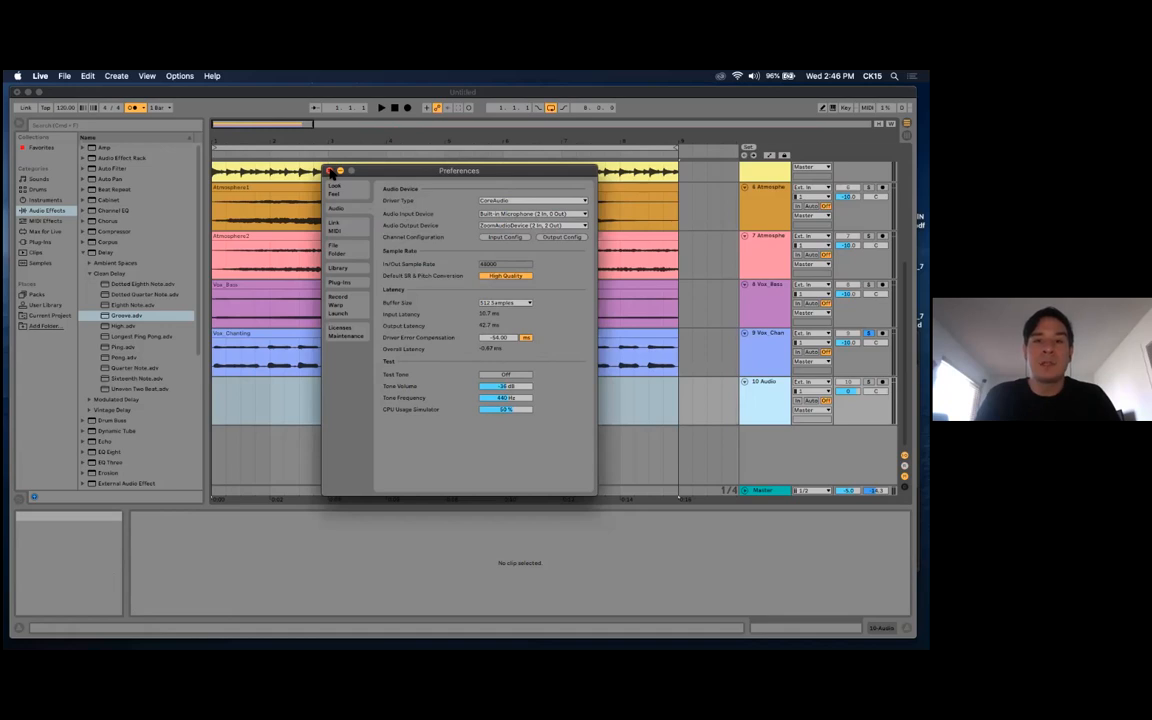
Close the preferences, arm the 10 Audio track for recording and choose input channel 1
click(330, 171)
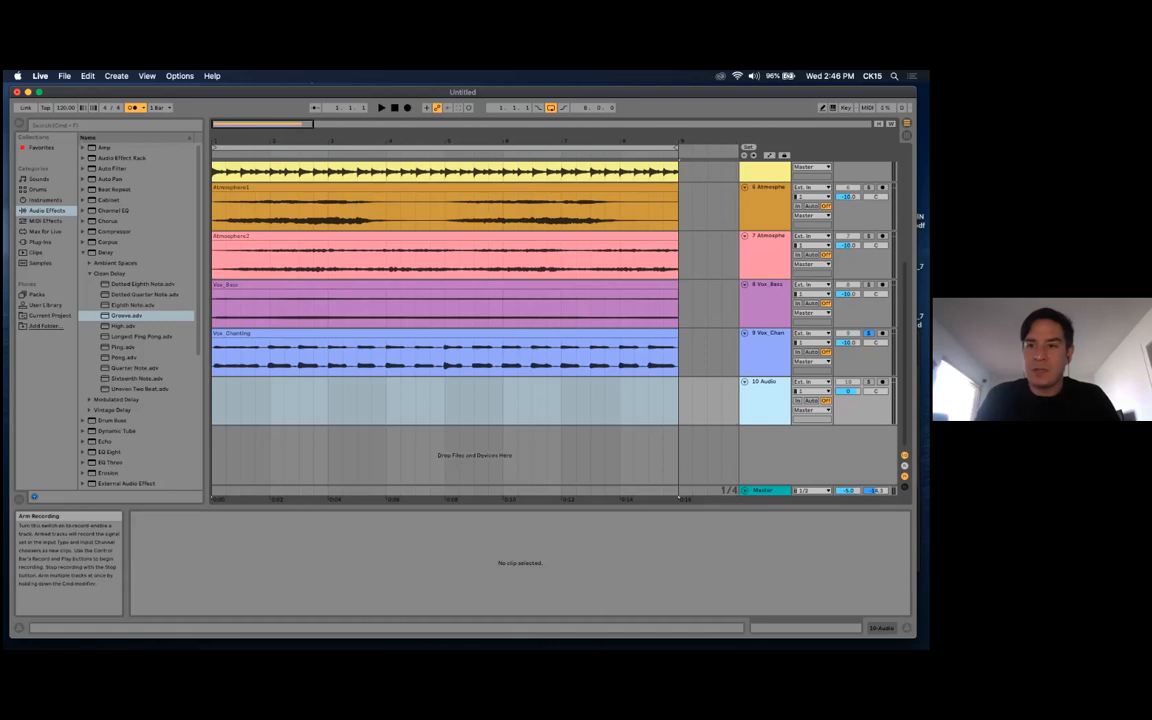
click(882, 382)
click(811, 391)
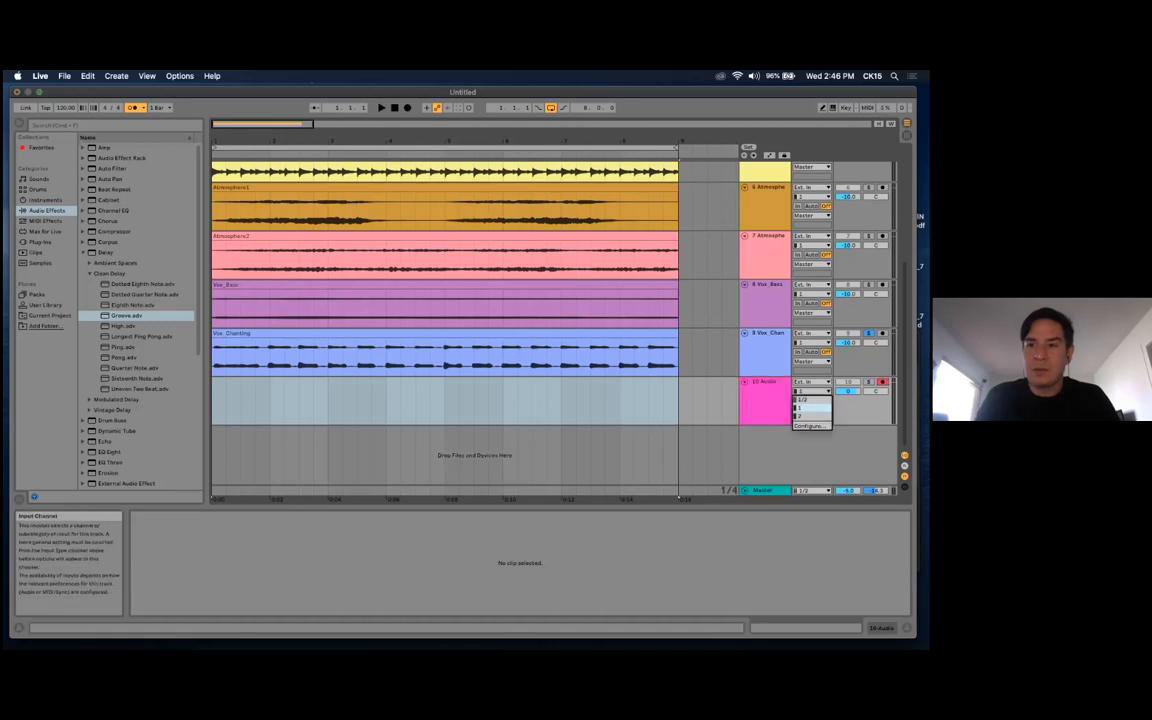
click(806, 407)
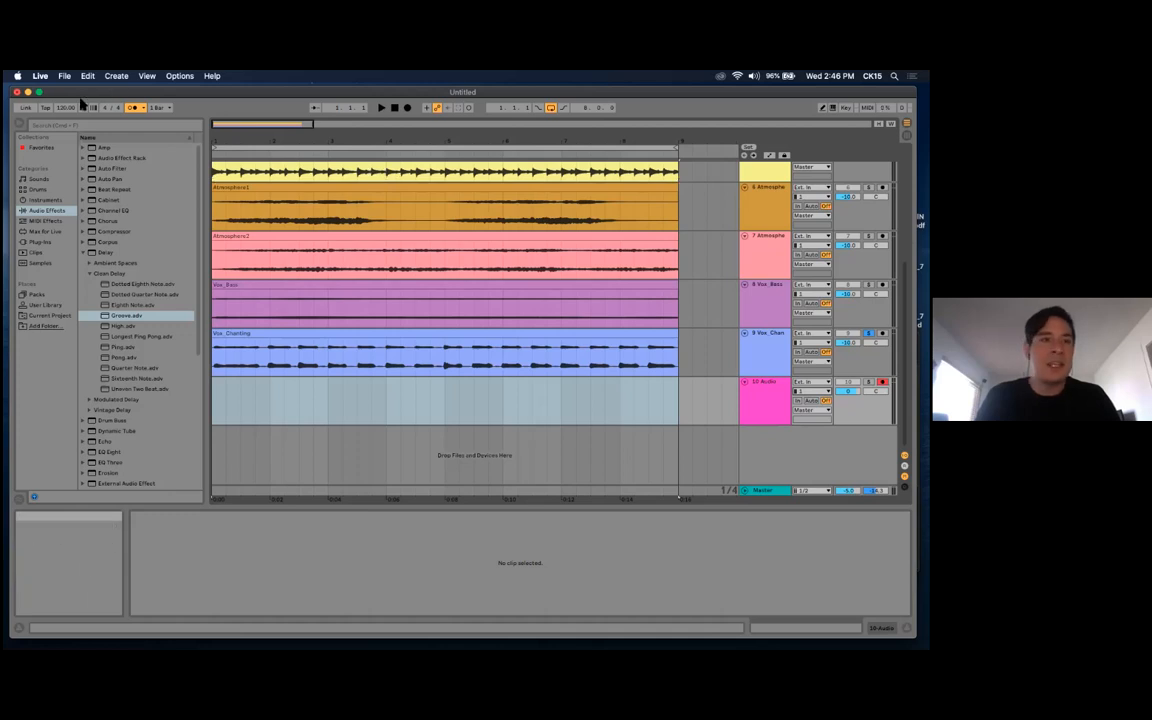
Try Built-in Input (2 In, 0 Out) as the audio input device in the audio preferences
click(62, 76)
click(66, 79)
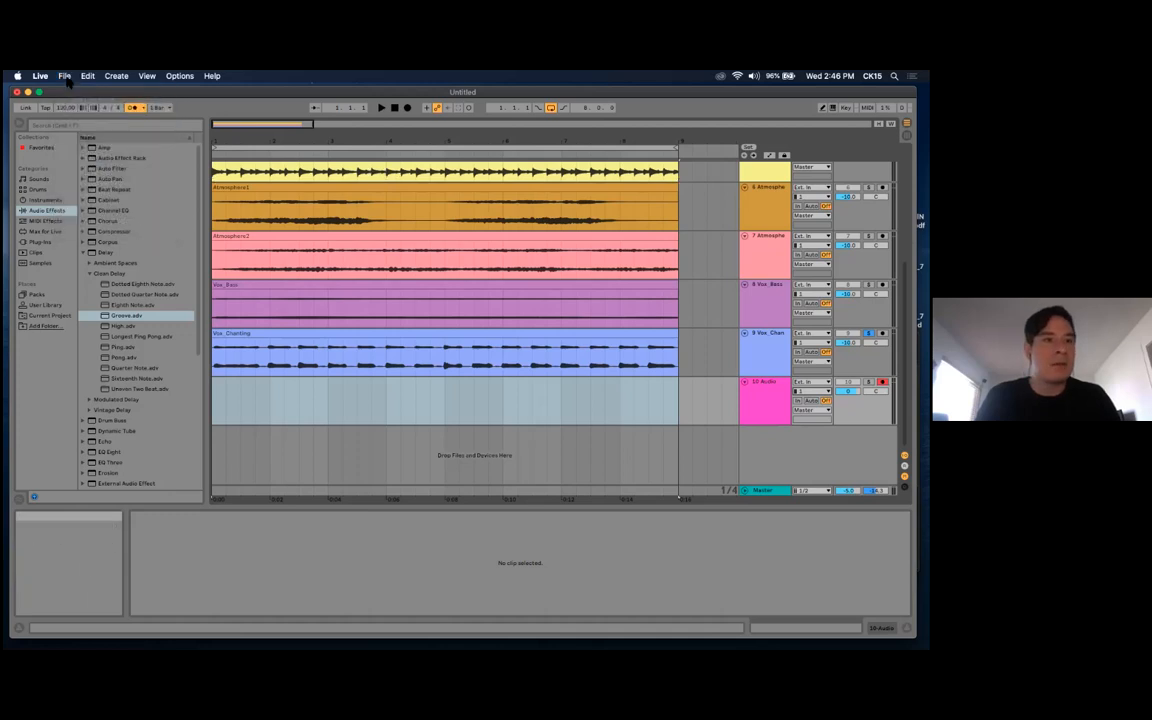
click(41, 77)
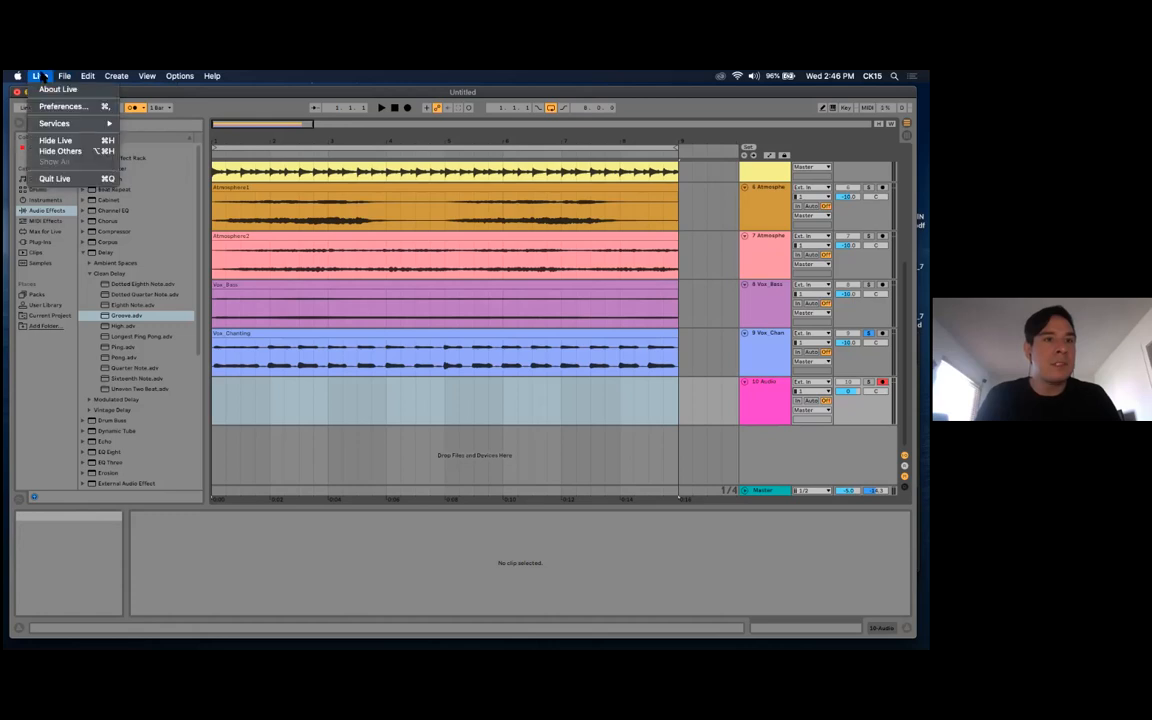
click(57, 106)
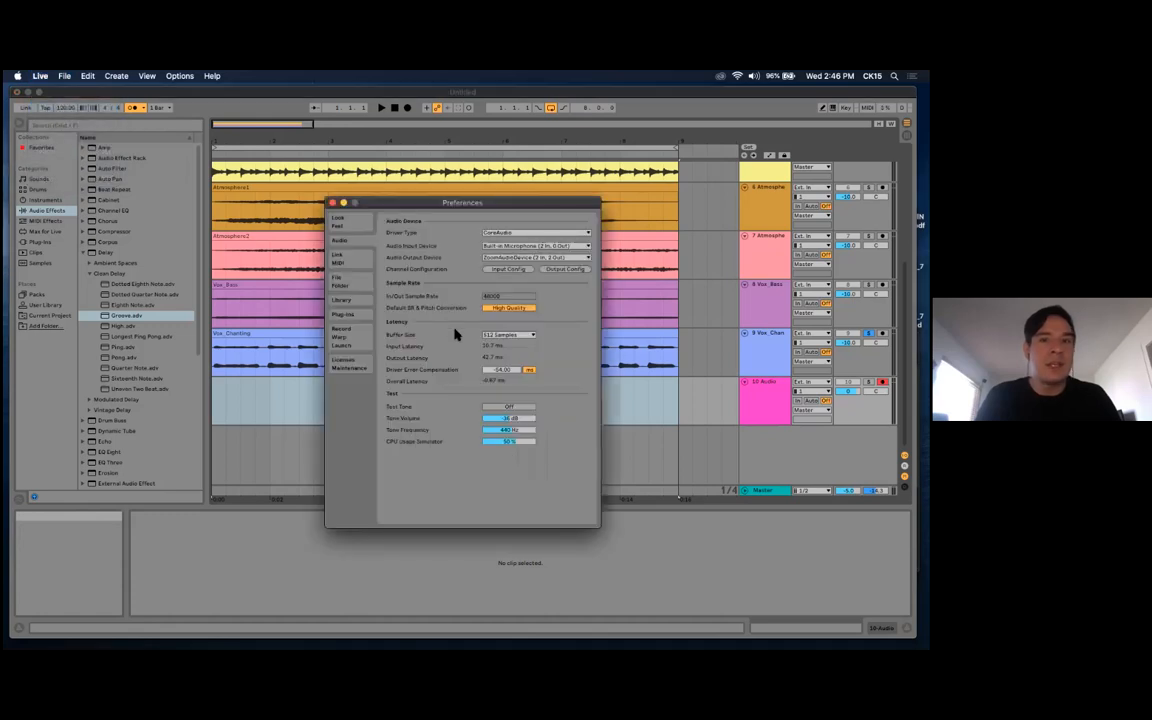
click(553, 247)
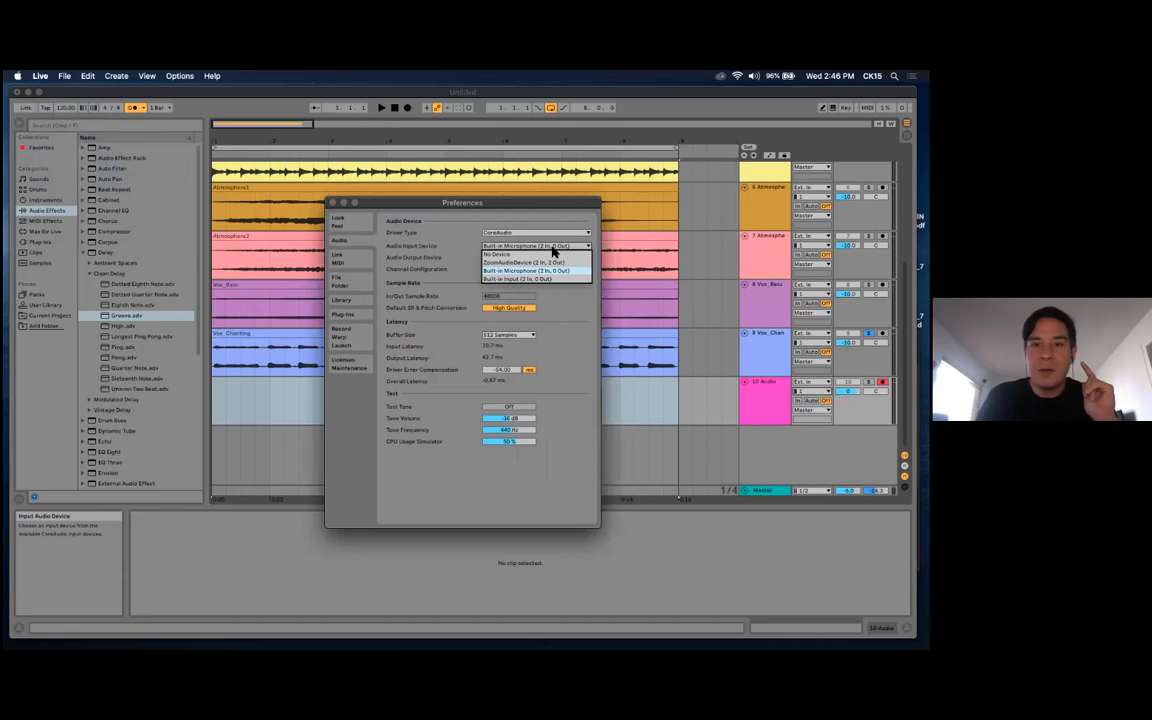
click(511, 280)
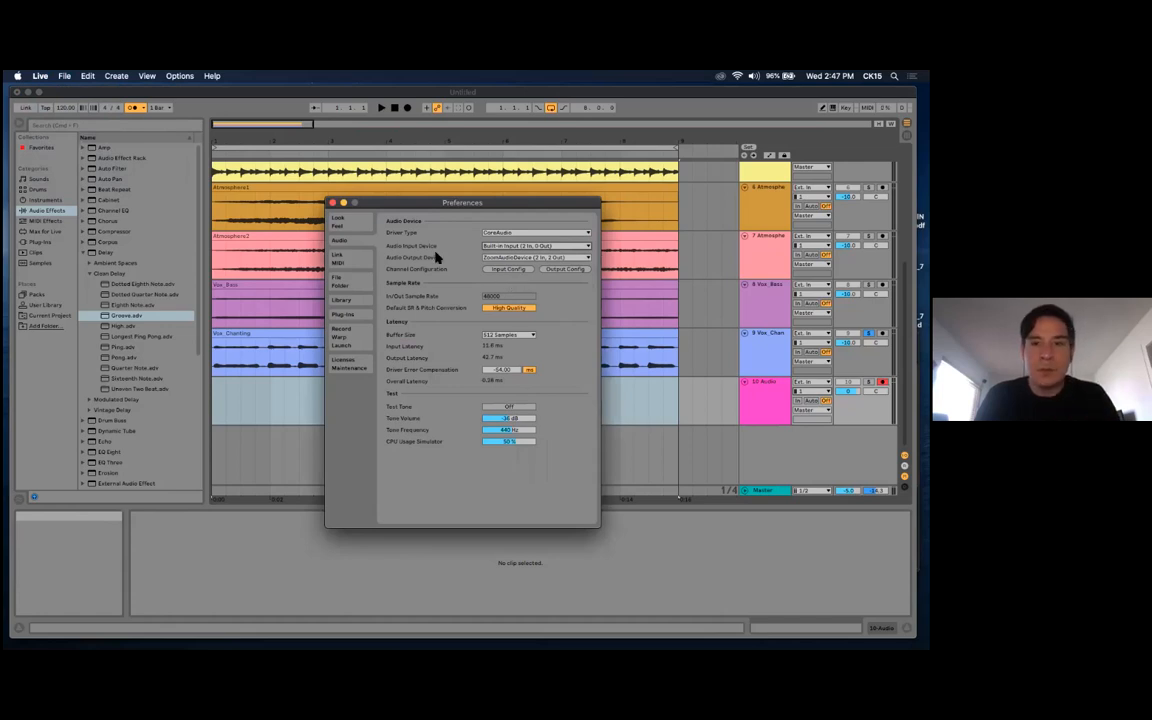
click(333, 203)
Set the 10 Audio track's monitoring to Auto with input channel 1, and unsolo the Vox_Chanting track
click(813, 400)
click(812, 391)
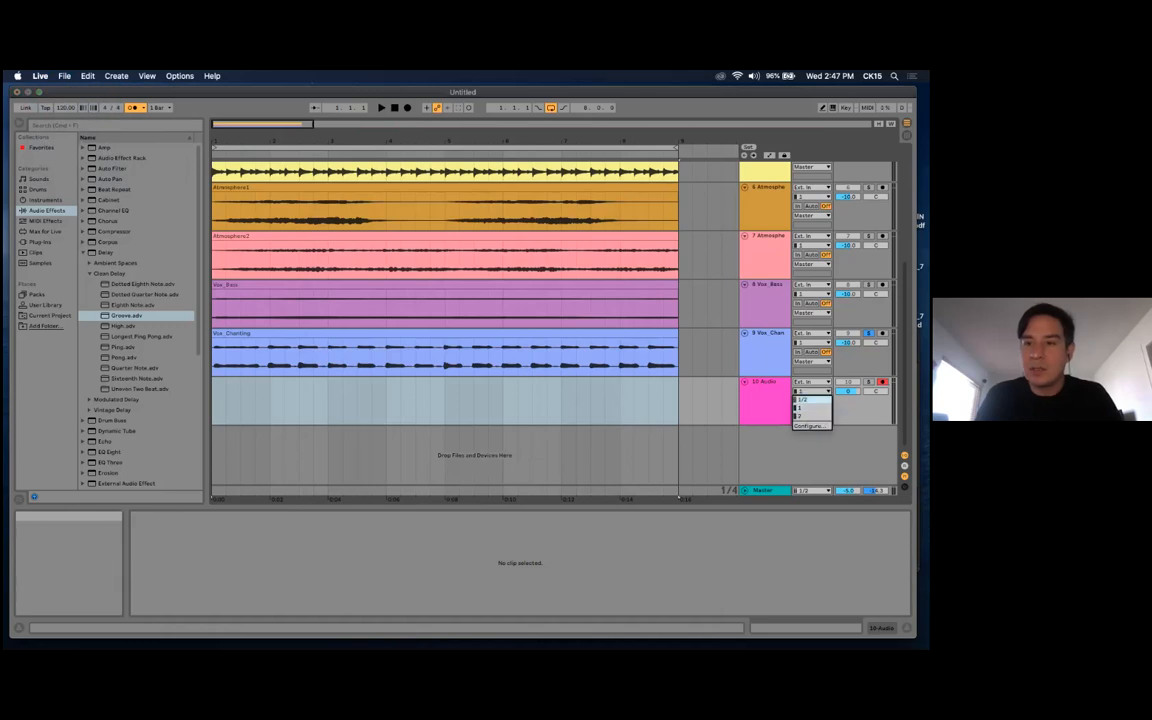
click(801, 408)
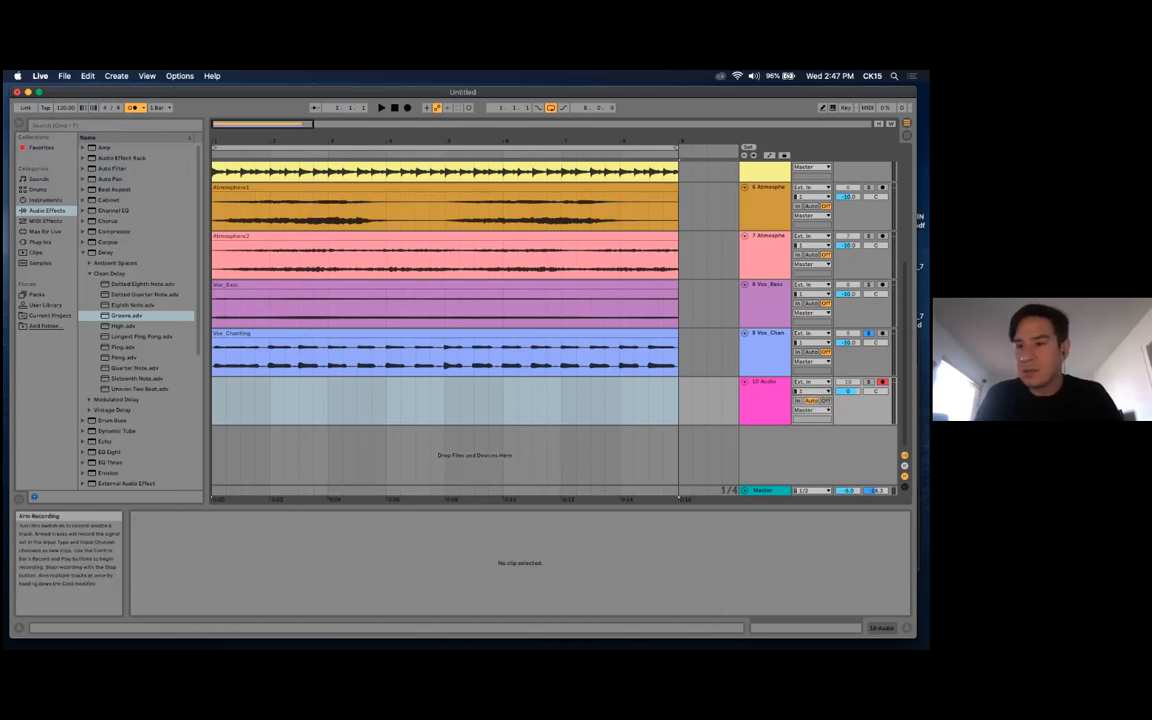
click(869, 333)
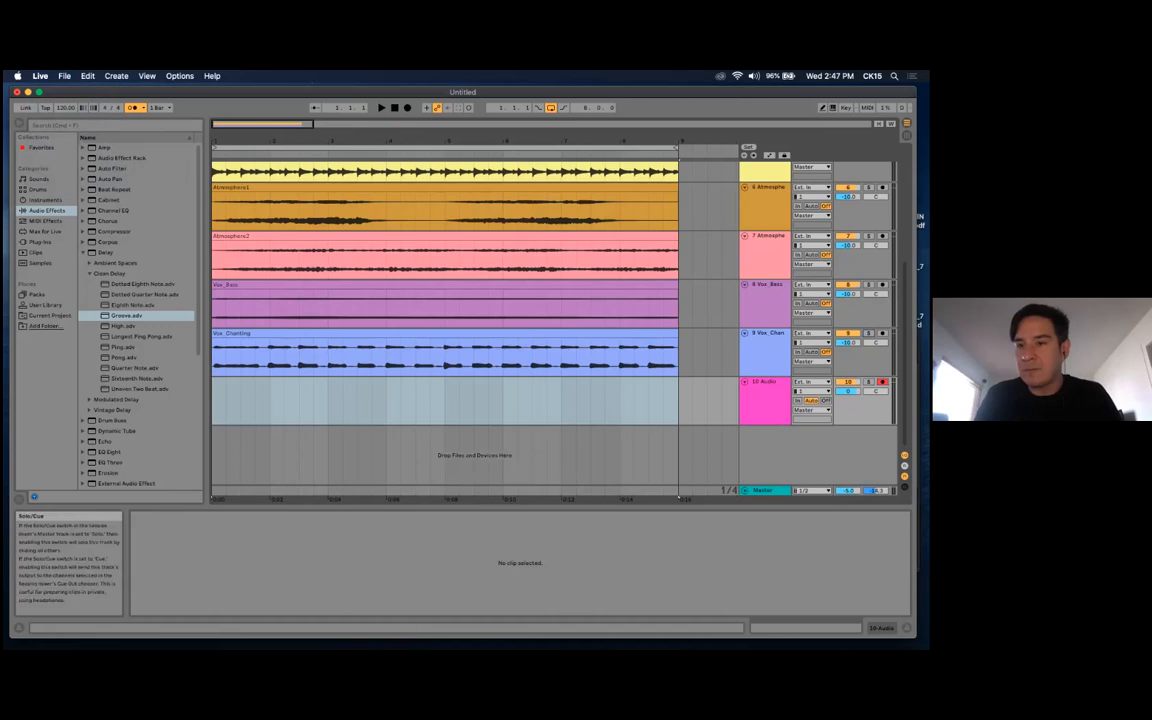
click(869, 382)
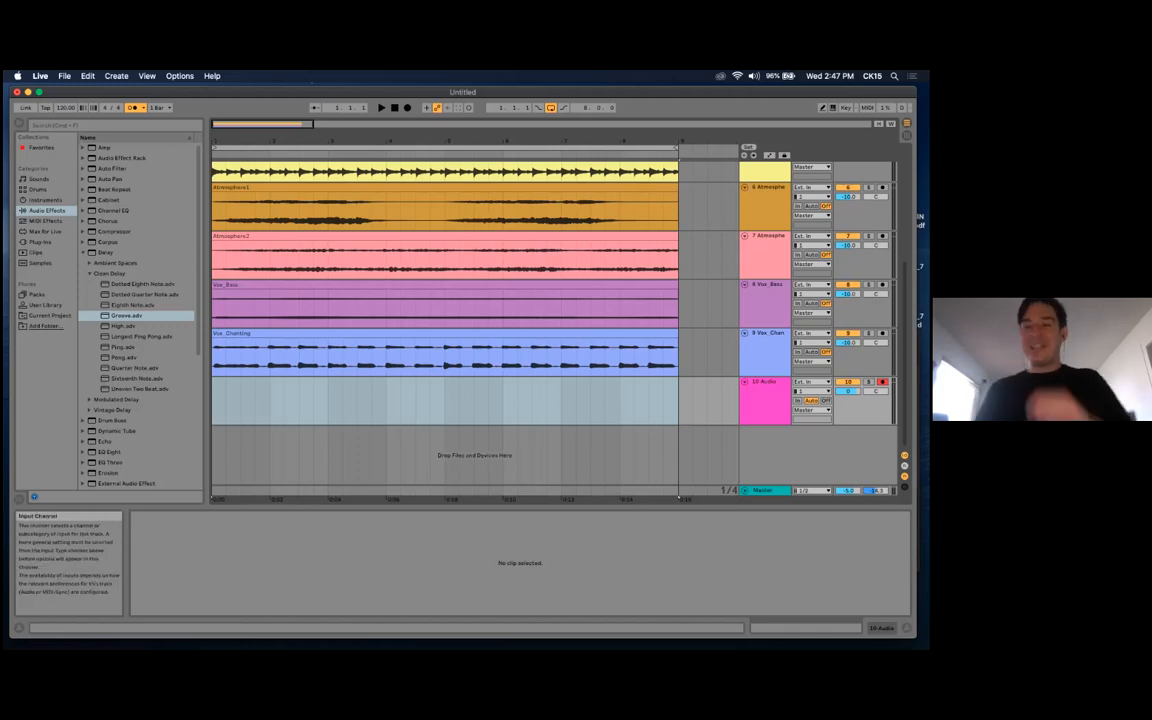
click(811, 391)
click(805, 407)
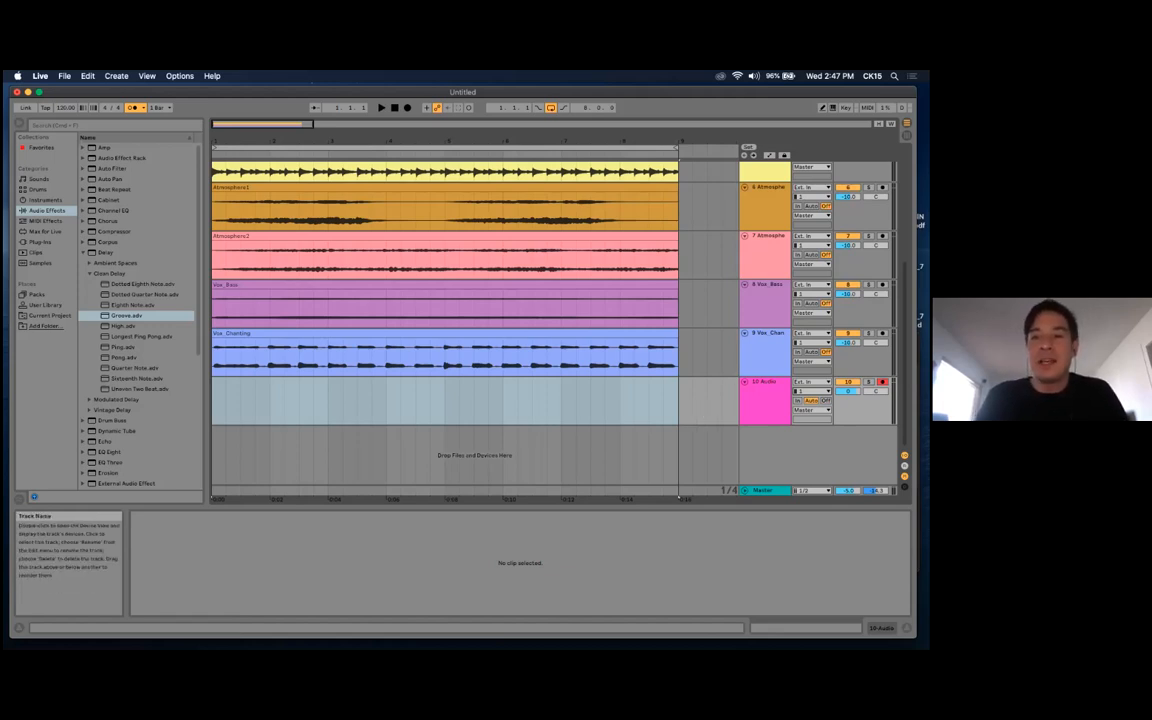
Set the audio input device to Built-in Microphone (2 In, 0 Out) and close the preferences
click(66, 76)
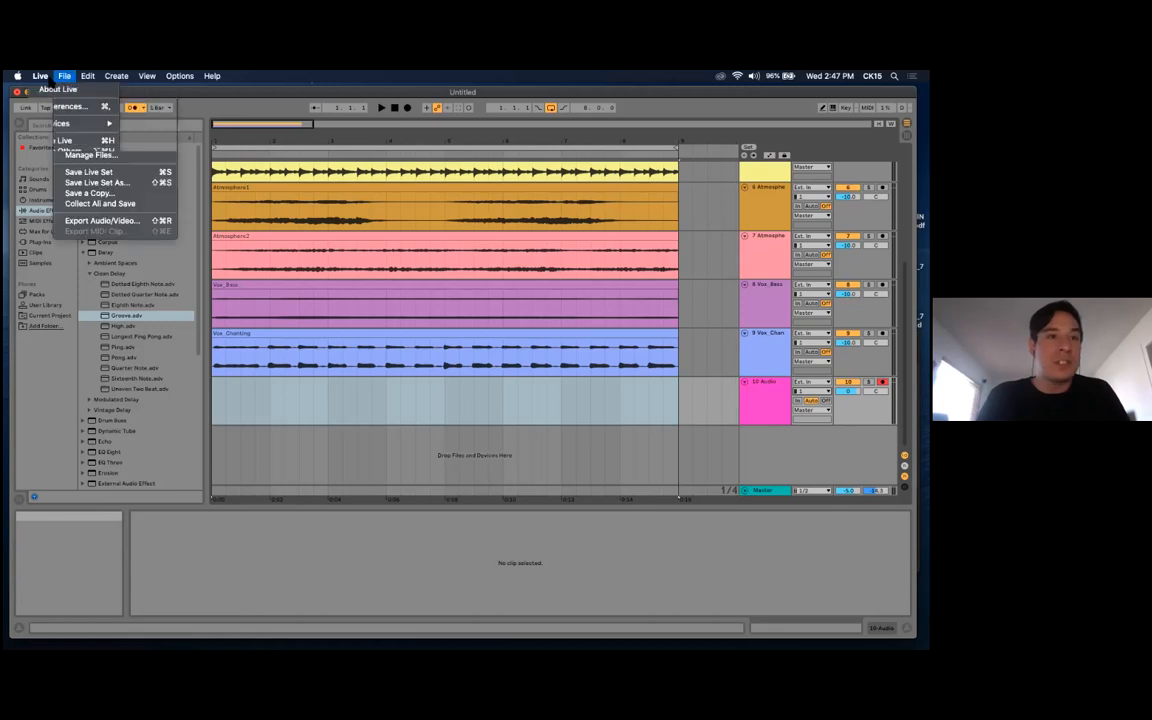
click(70, 106)
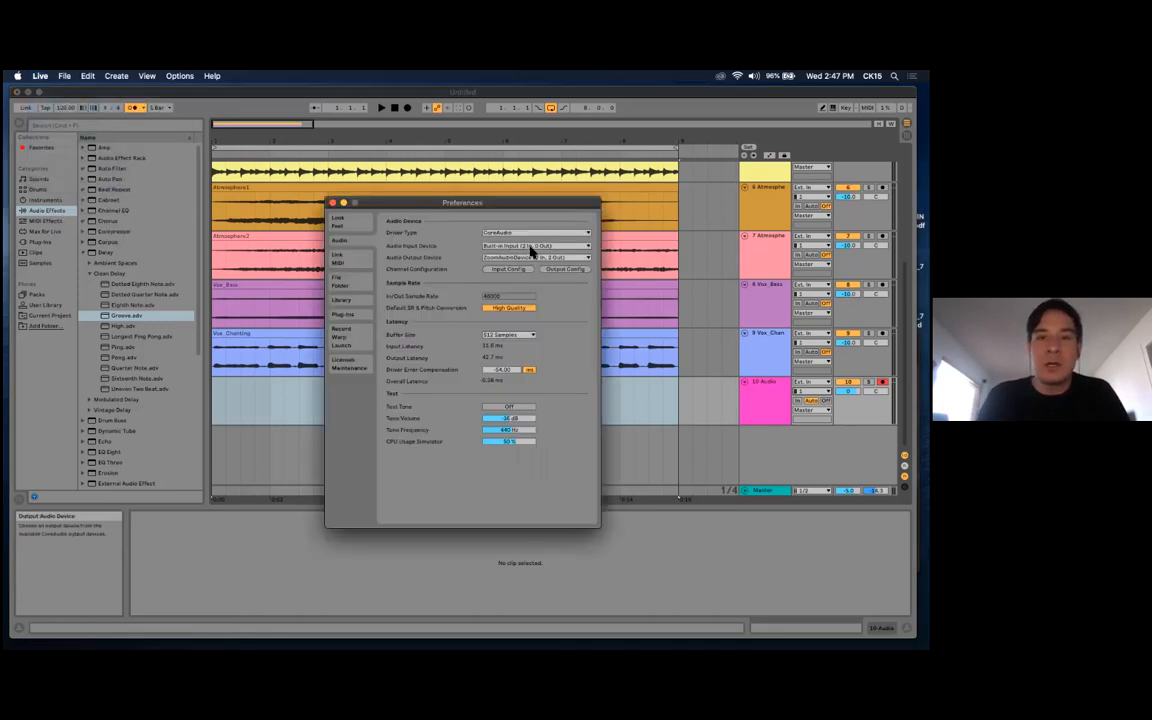
click(529, 247)
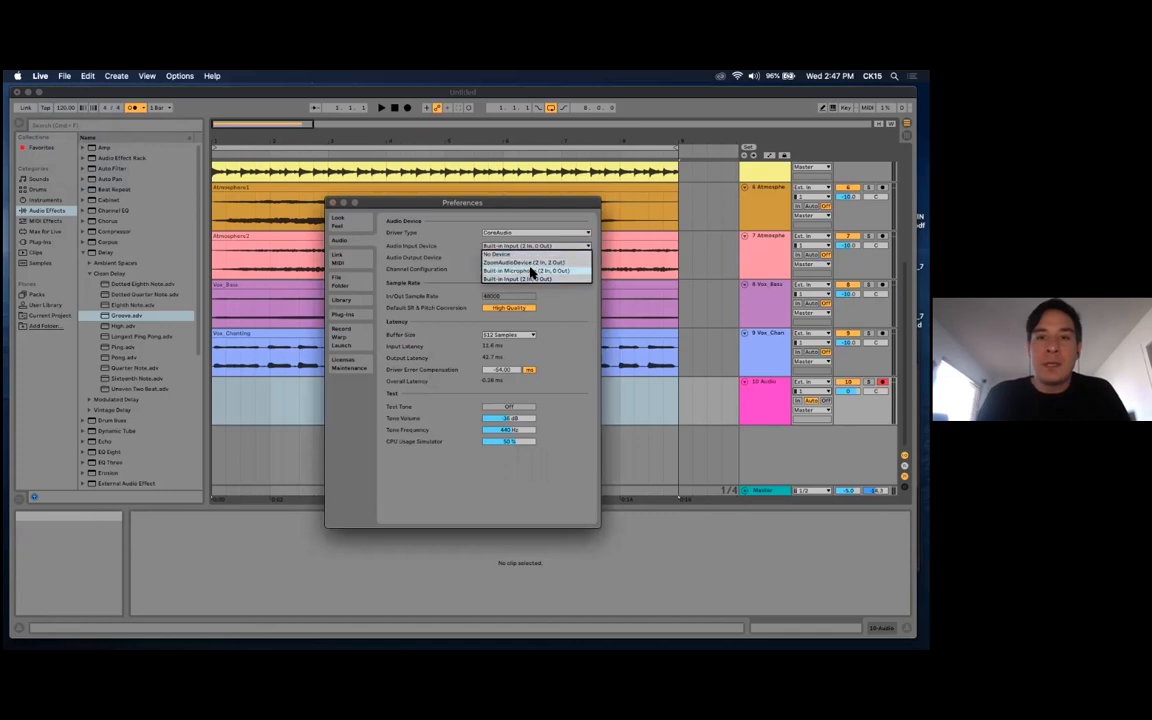
click(531, 271)
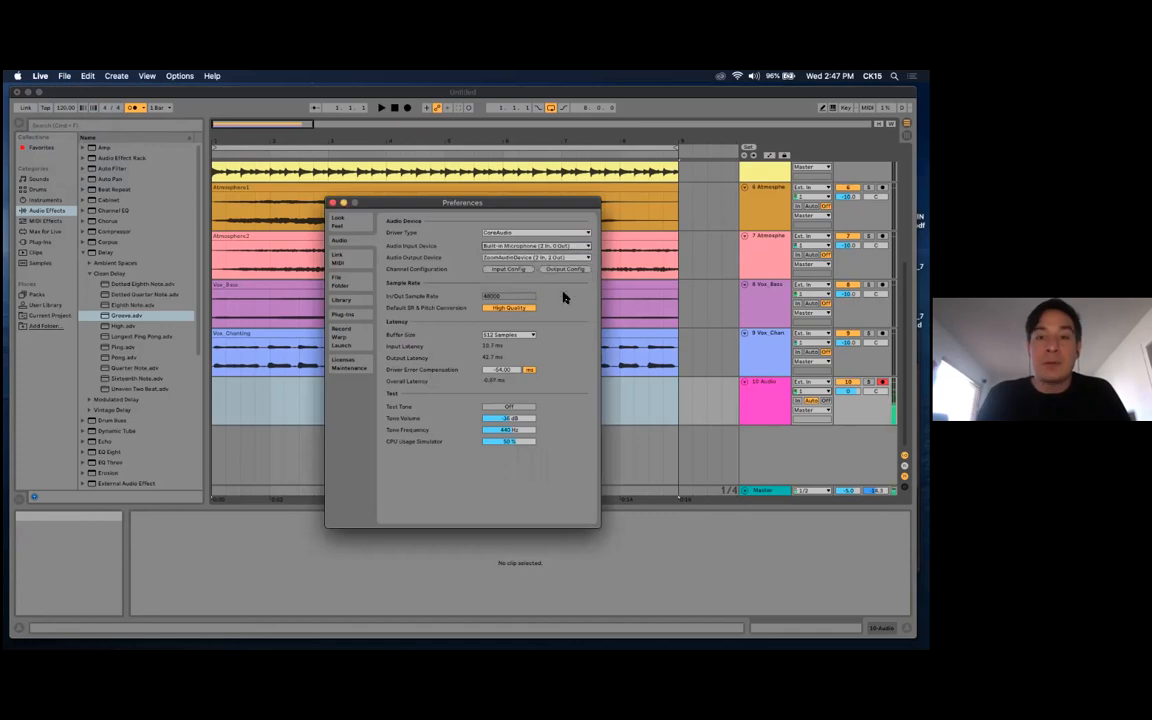
click(333, 203)
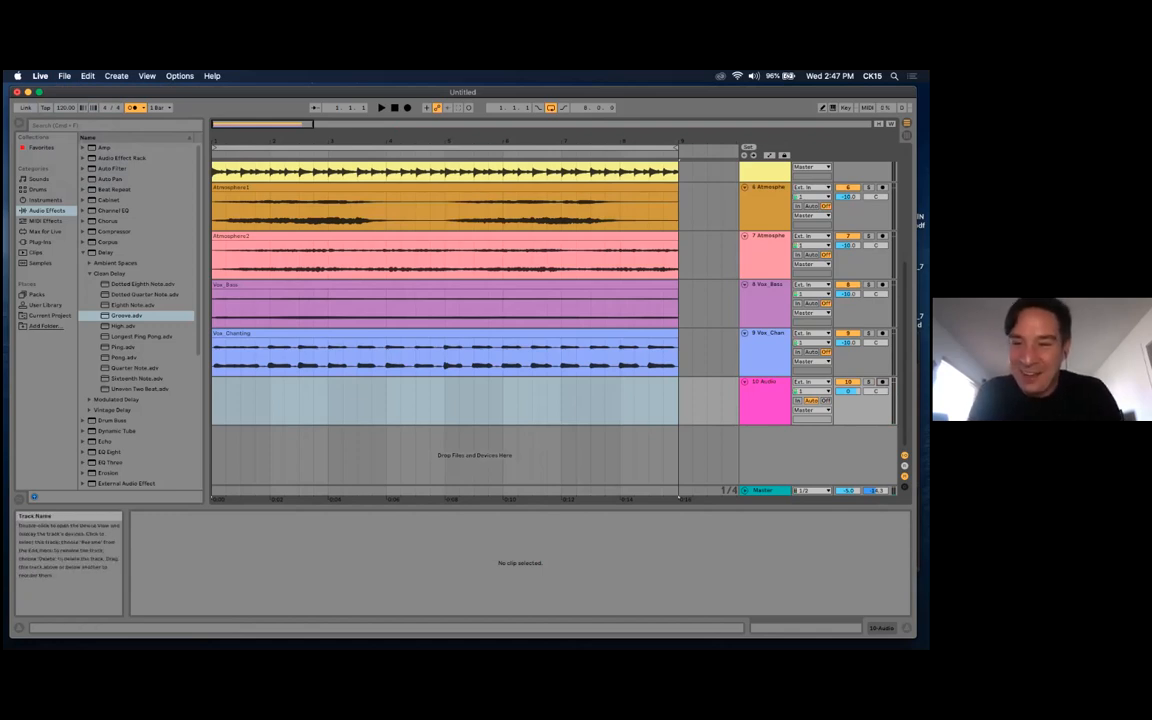
Lower the 10 Audio track's volume to -10.0 dB, show its device chain and disarm the track
drag(848, 391, 848, 396)
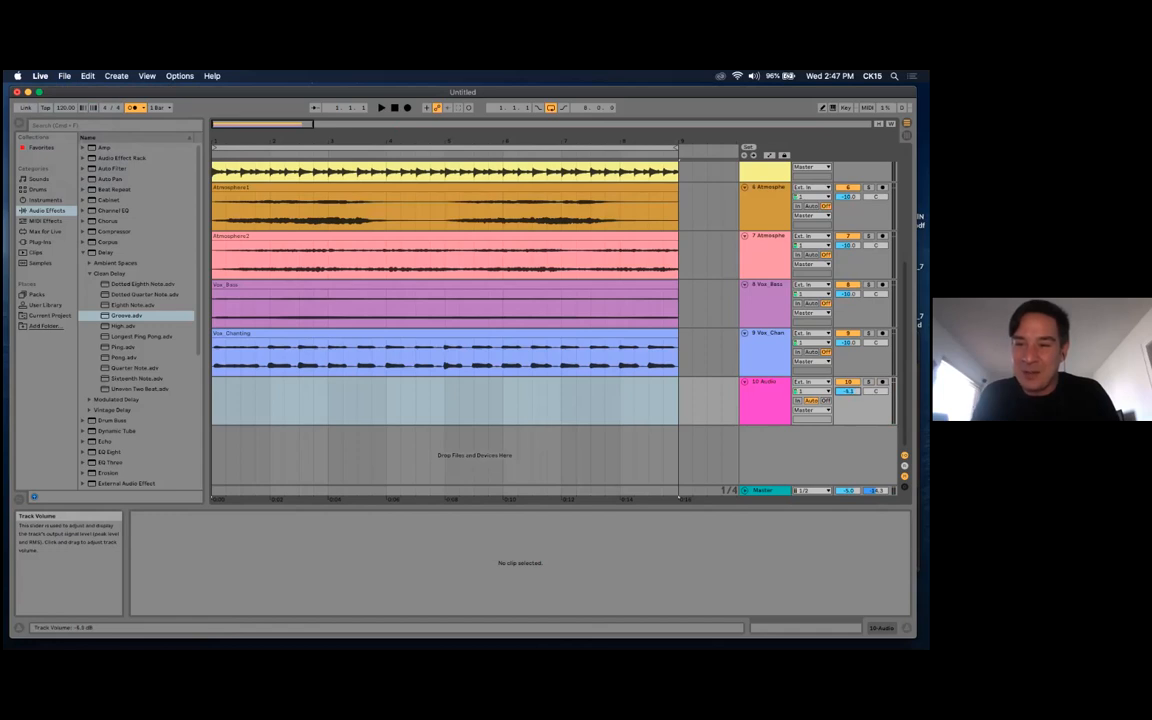
drag(848, 391, 848, 402)
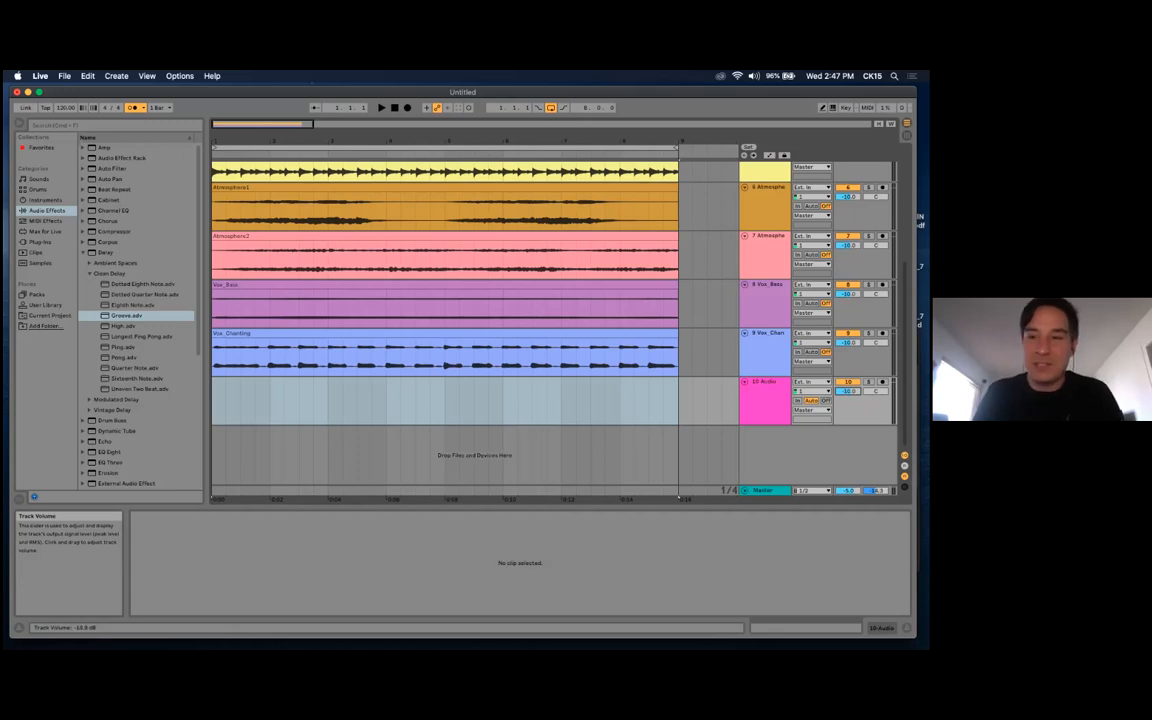
click(765, 382)
double_click(765, 382)
click(765, 382)
click(882, 382)
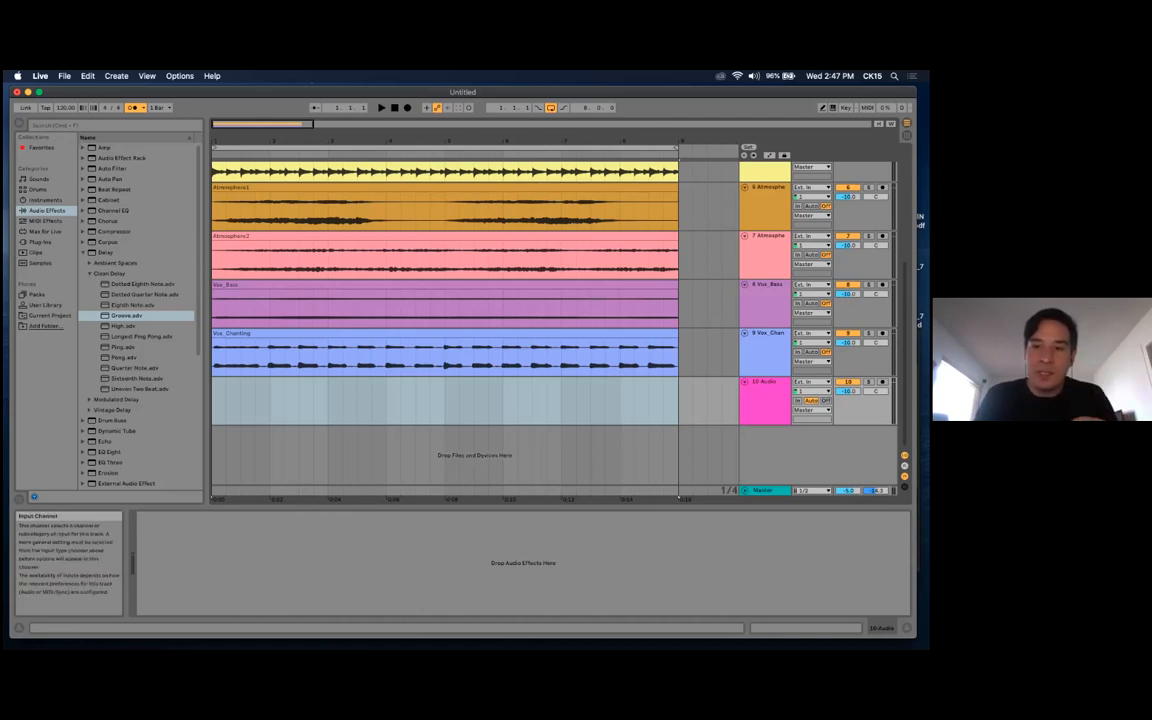
View the tracks in Session View, return to the arrangement and place the insert marker at 1.1.1 on the 10 Audio track
key(Tab)
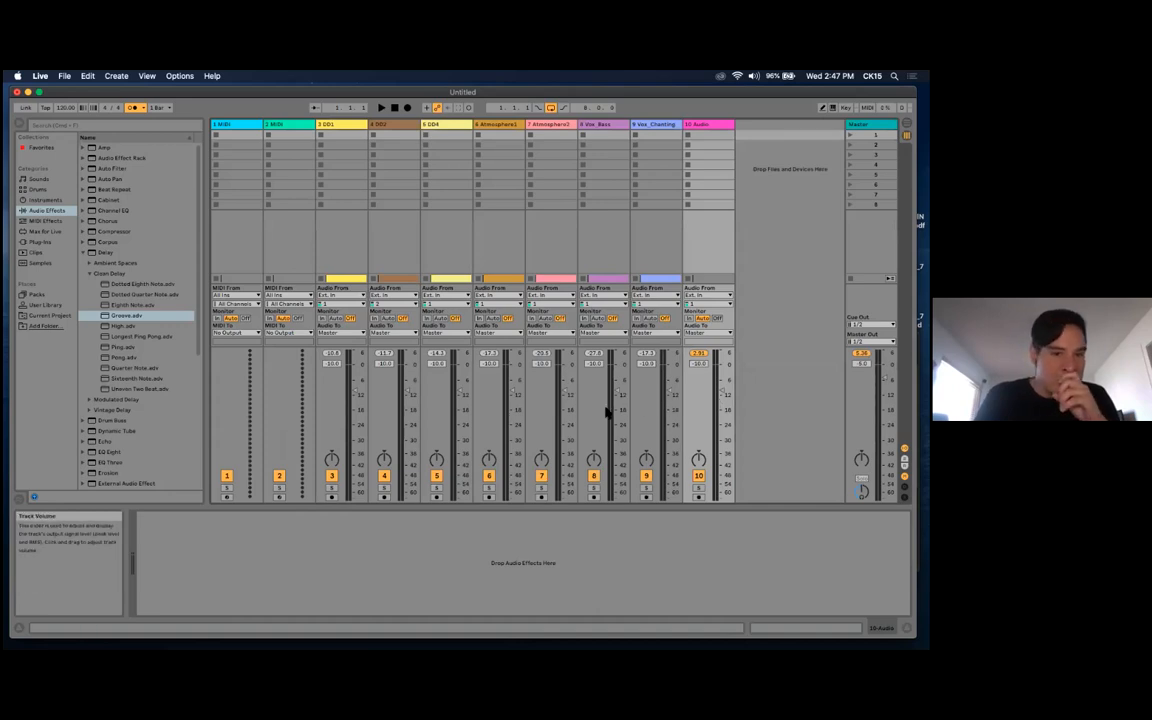
key(Tab)
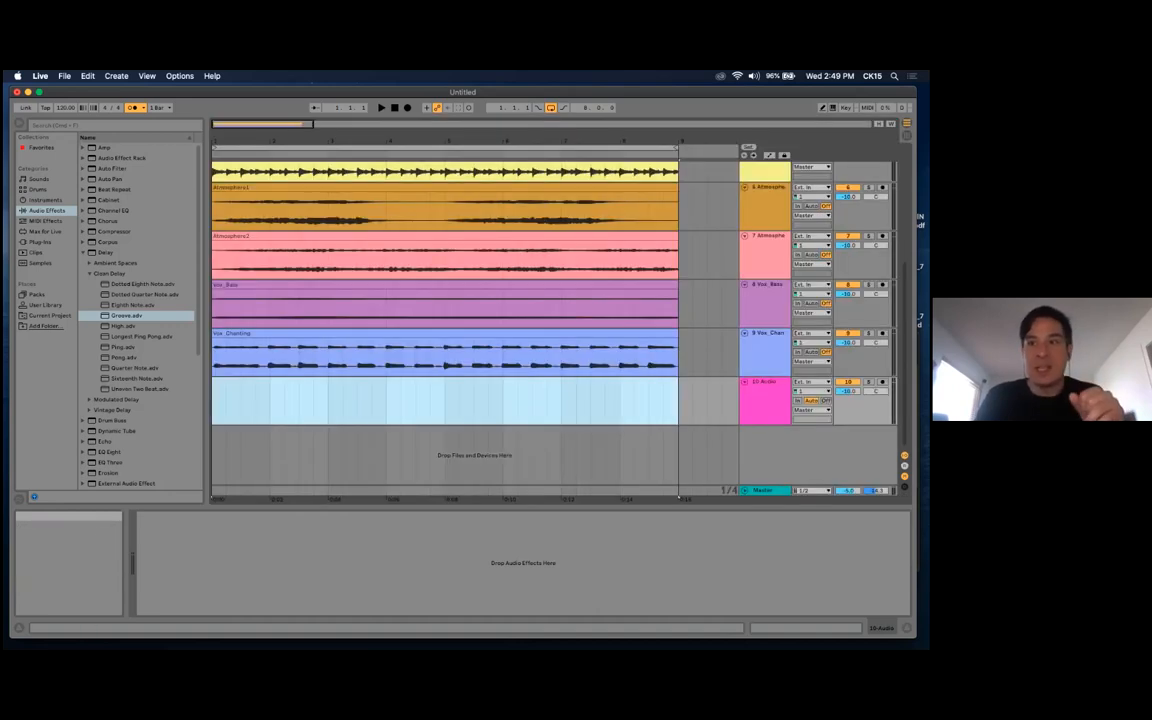
click(766, 392)
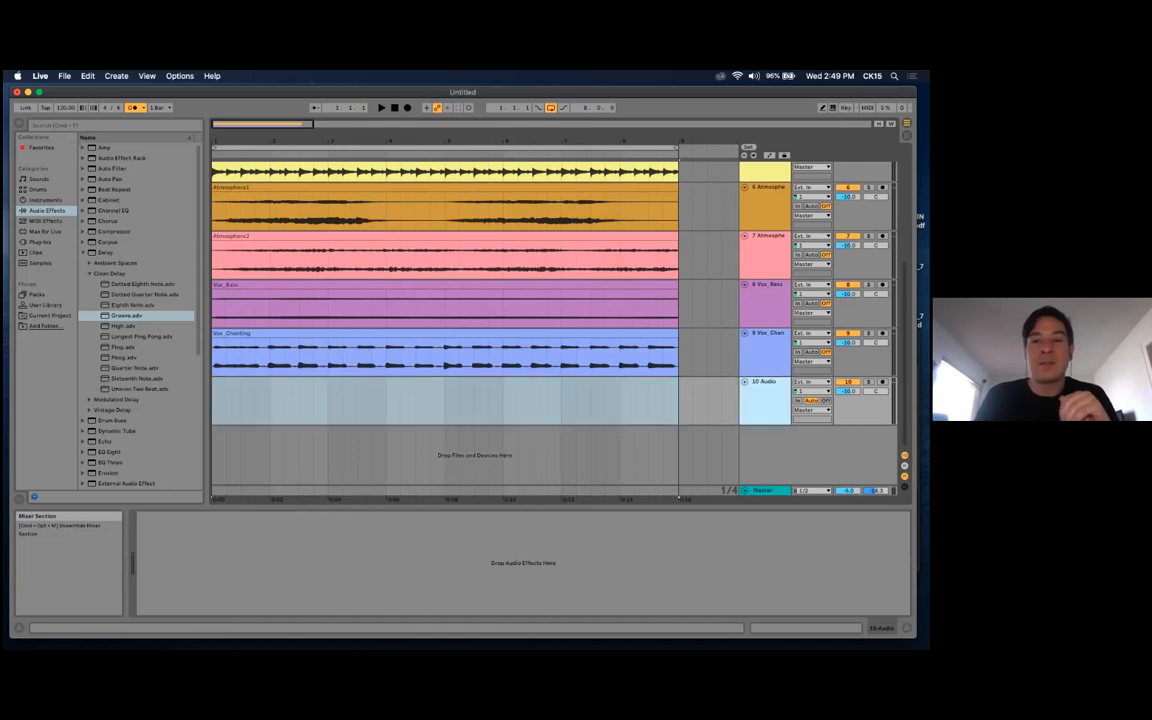
click(214, 405)
click(213, 405)
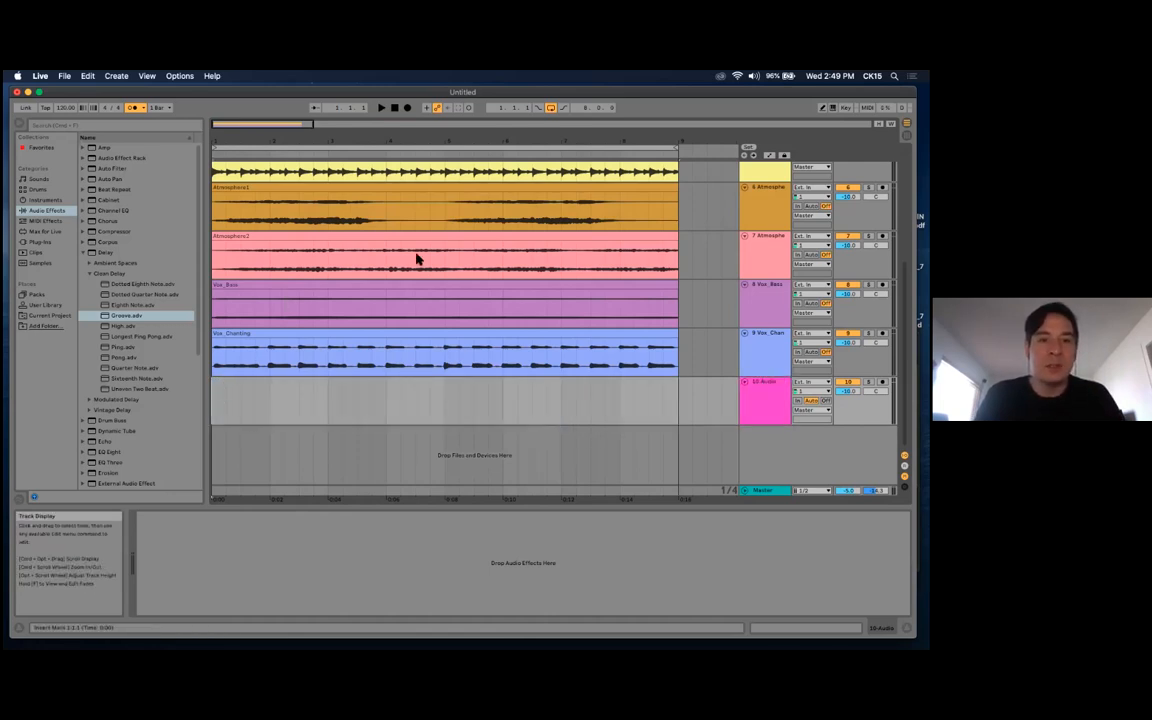
Record a microphone take about eight bars long on the armed 10 Audio track, starting from bar 1
scroll(535, 347, up, 5)
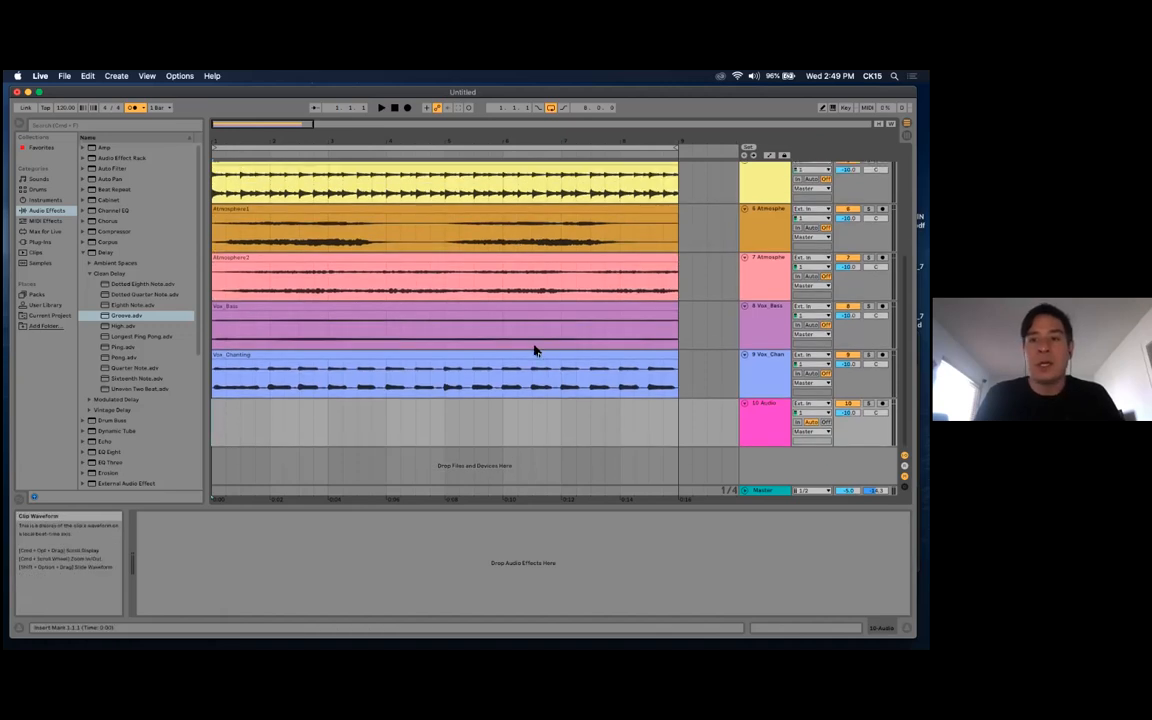
scroll(525, 342, down, 3)
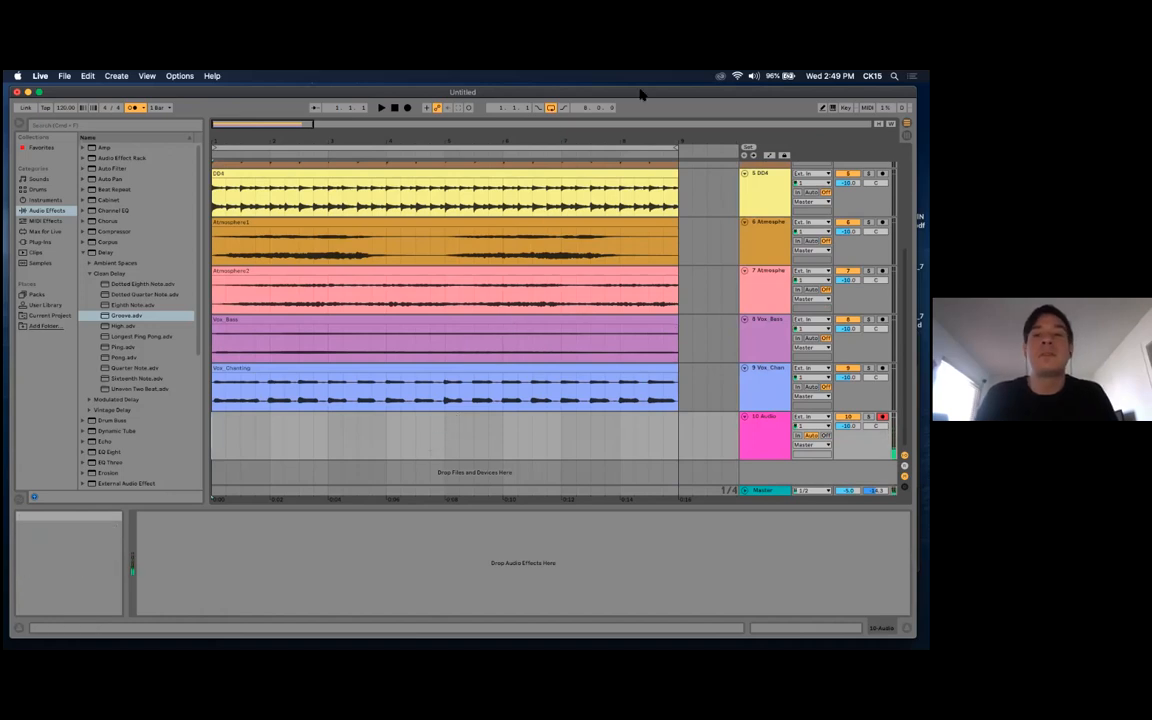
click(407, 109)
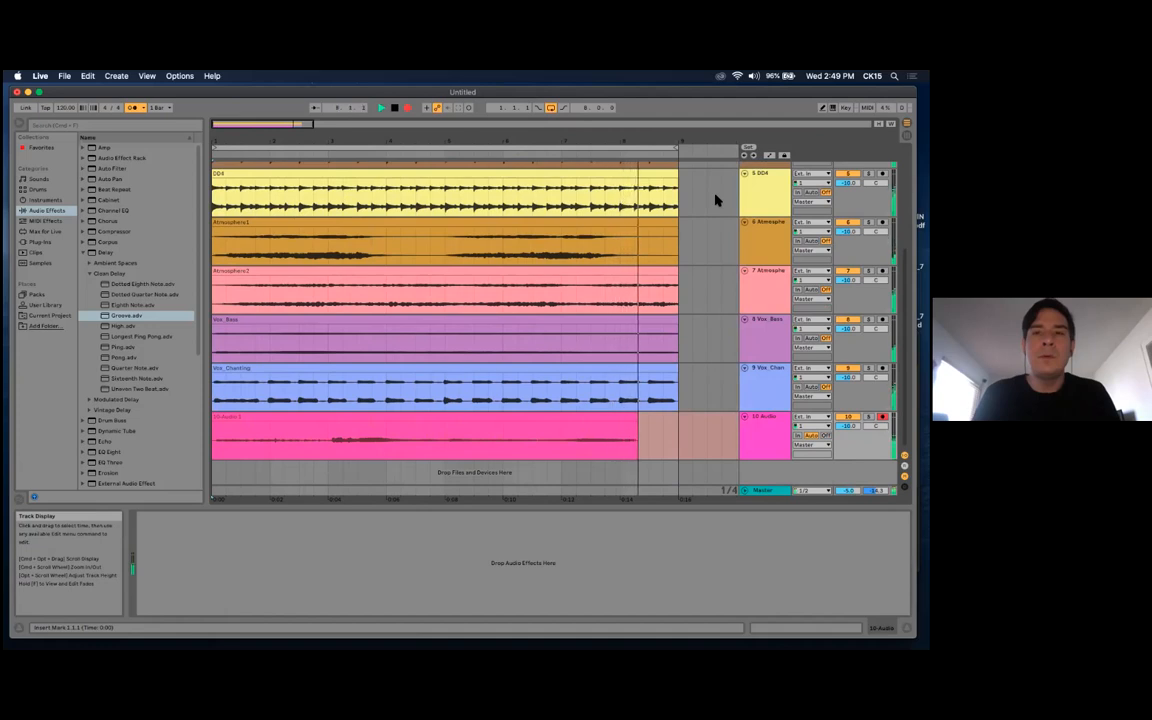
key(space)
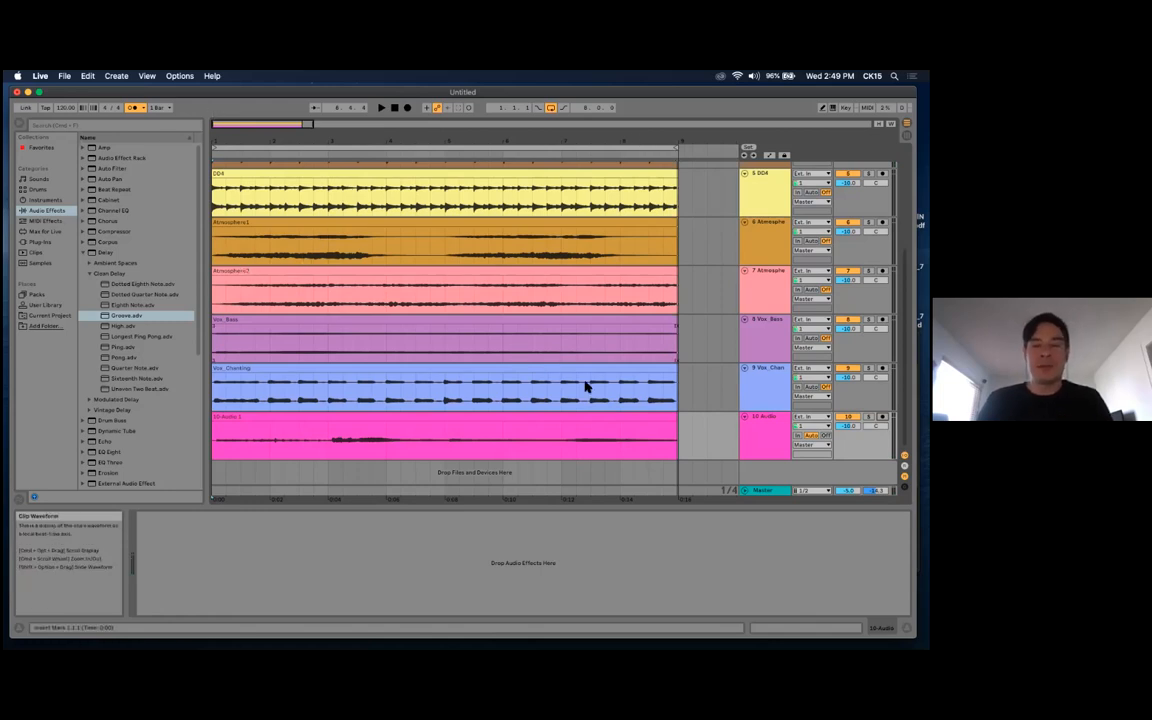
Inspect the end of the recorded clip, solo the 10 Audio track and play the take from bar 3
drag(684, 132, 588, 268)
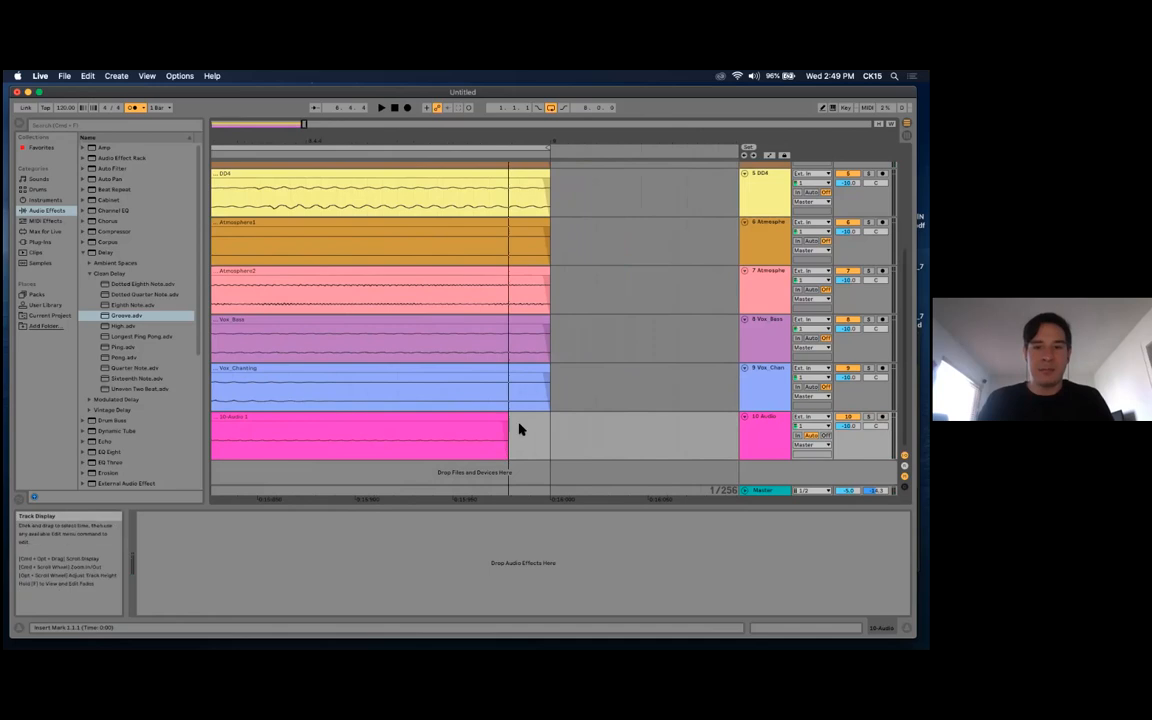
drag(504, 142, 738, 8)
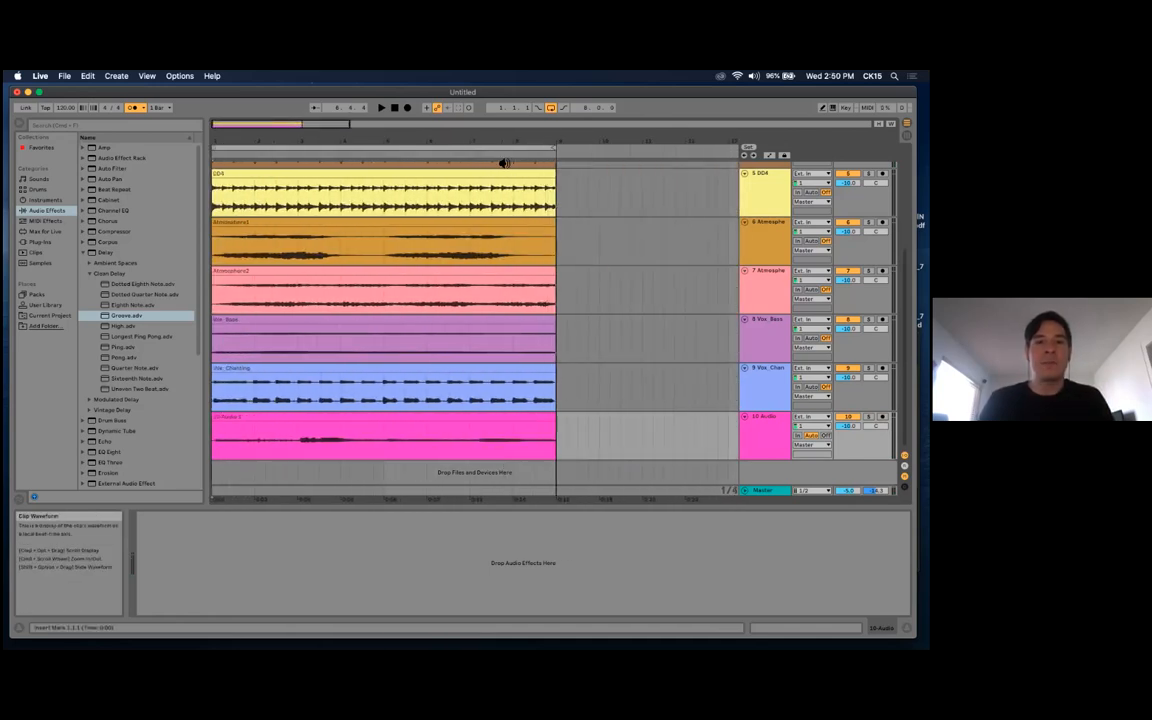
drag(504, 142, 438, 184)
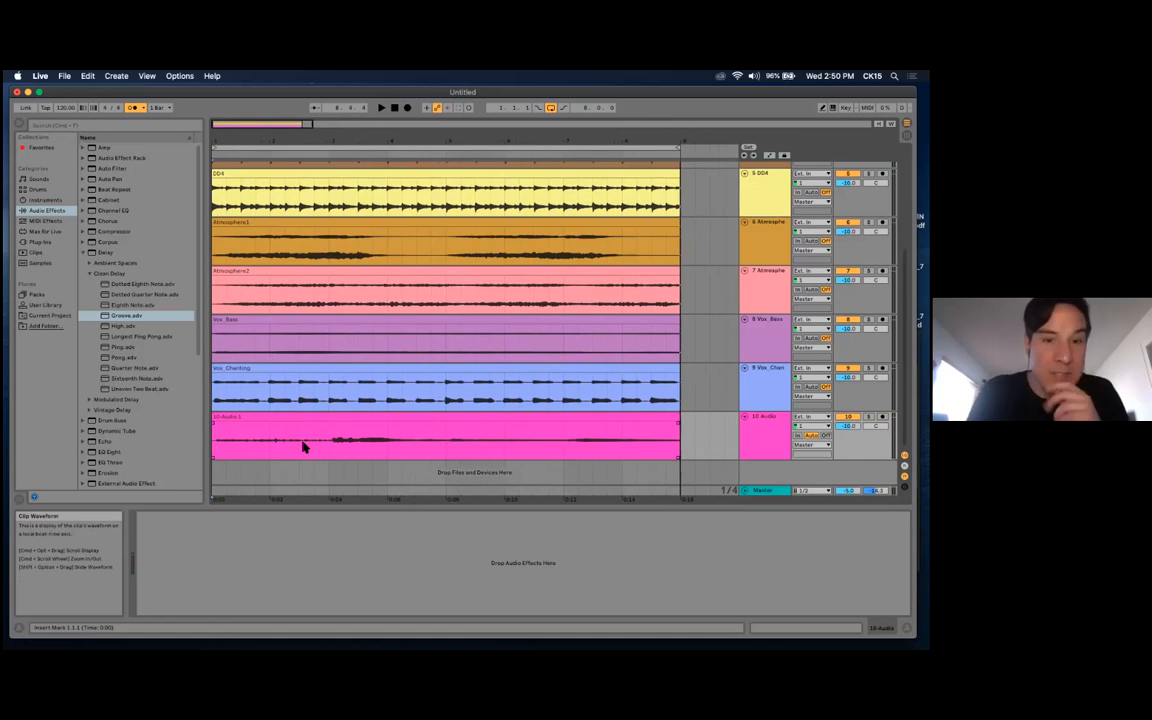
click(868, 416)
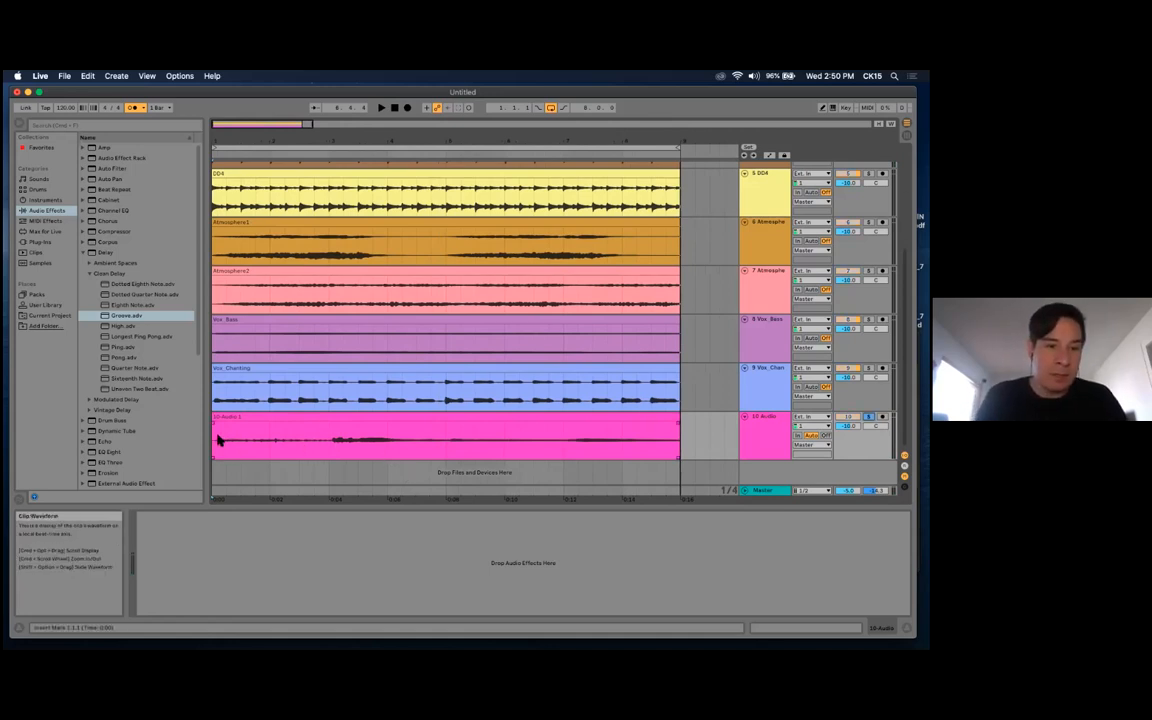
click(329, 440)
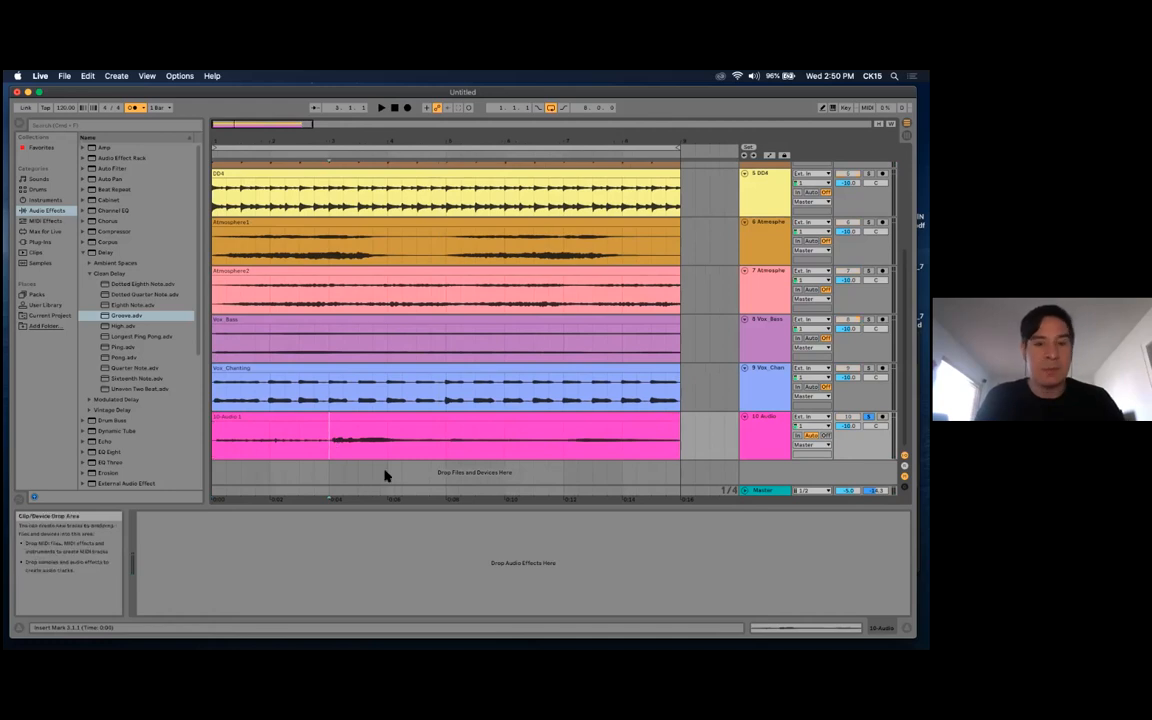
key(space)
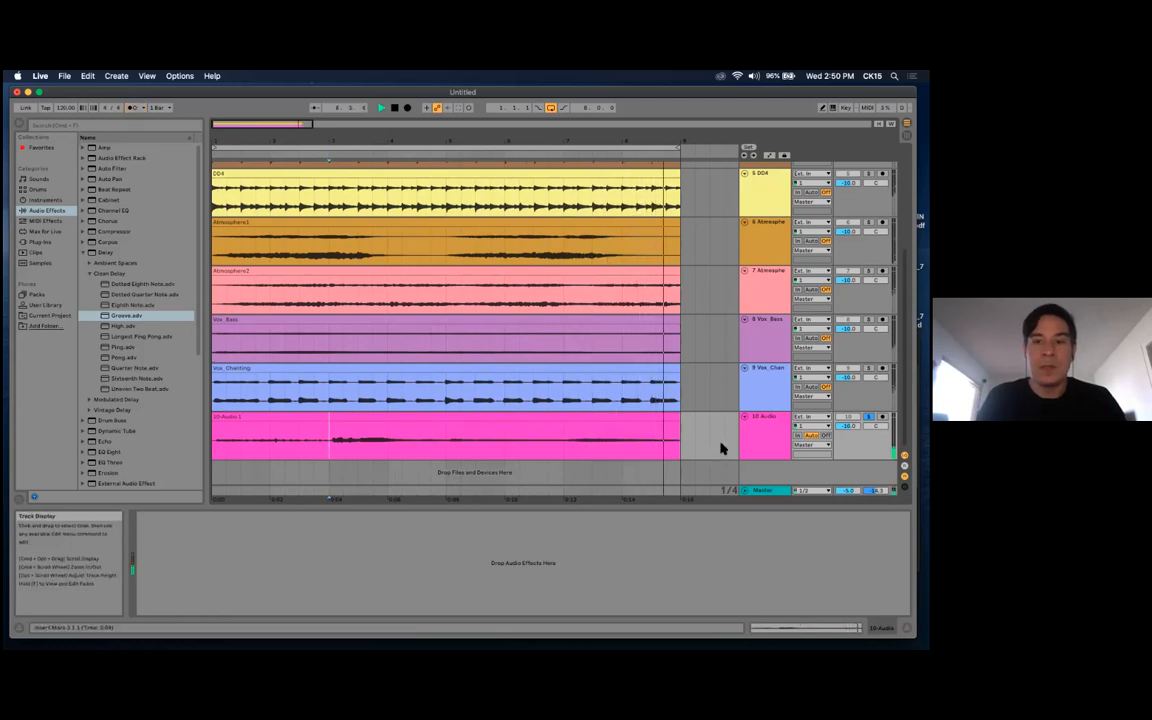
Stop playback and delete the first two bars of the recorded clip on the 10 Audio track, up to 3.1.1
key(space)
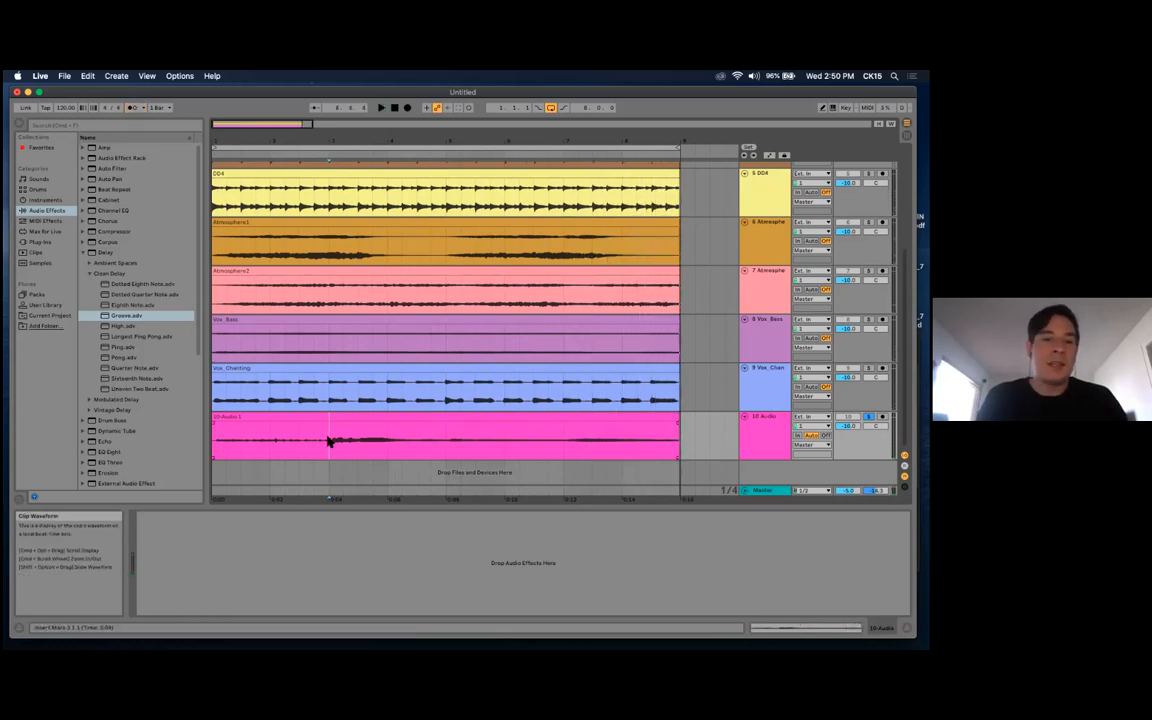
drag(330, 435, 218, 432)
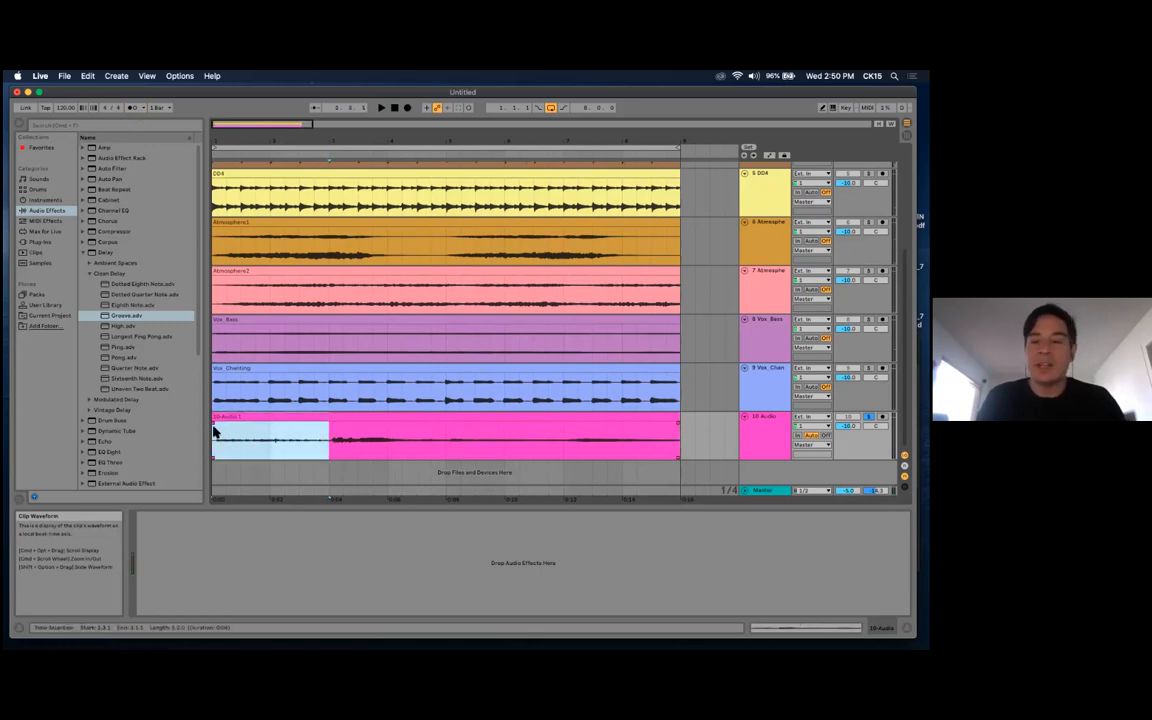
key(Delete)
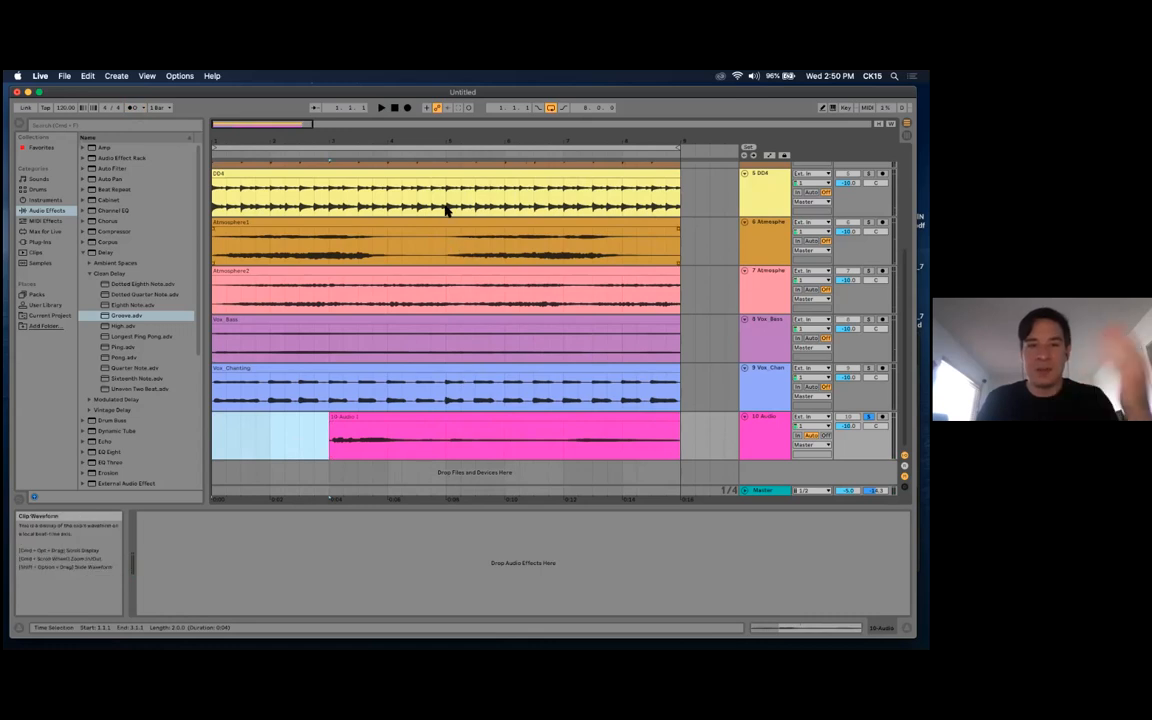
Select the trimmed clip on the 10 Audio track and play it from bar 3
click(452, 418)
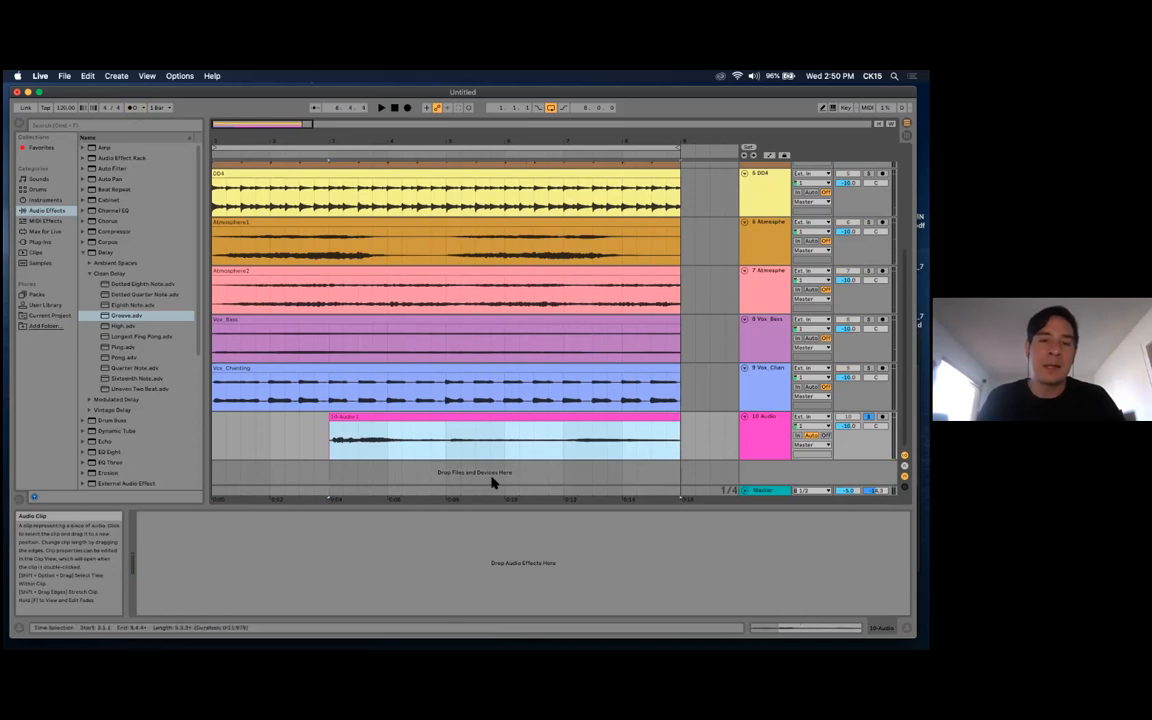
click(314, 446)
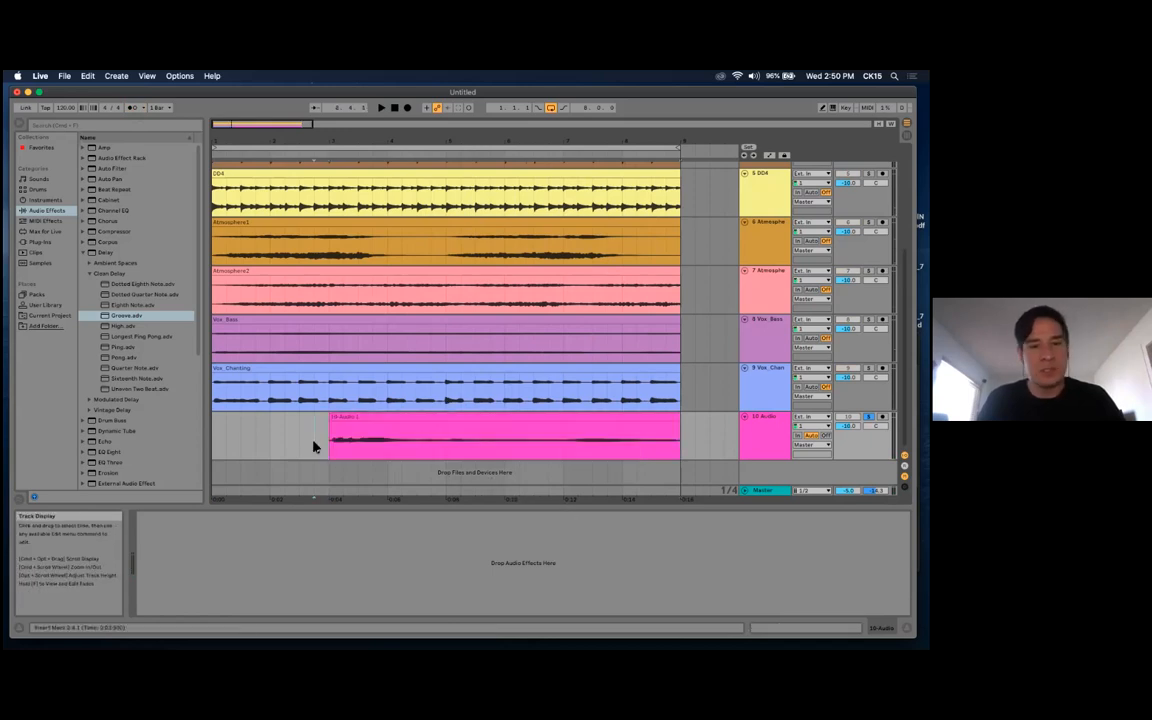
click(378, 416)
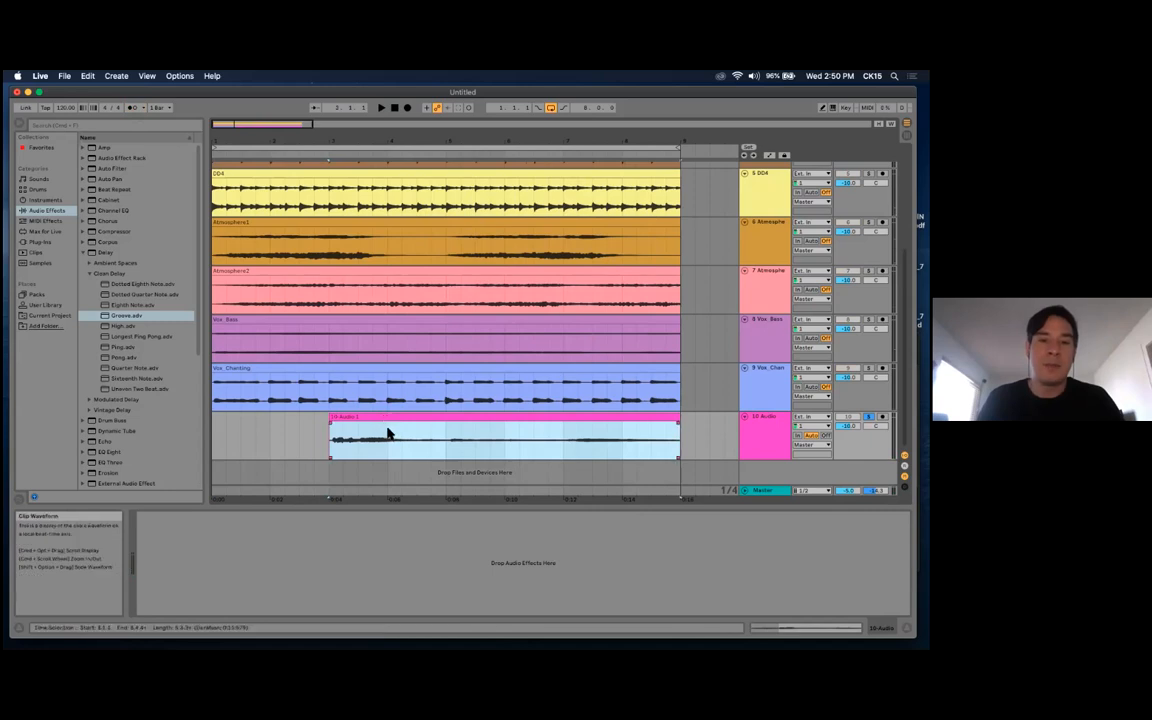
click(389, 433)
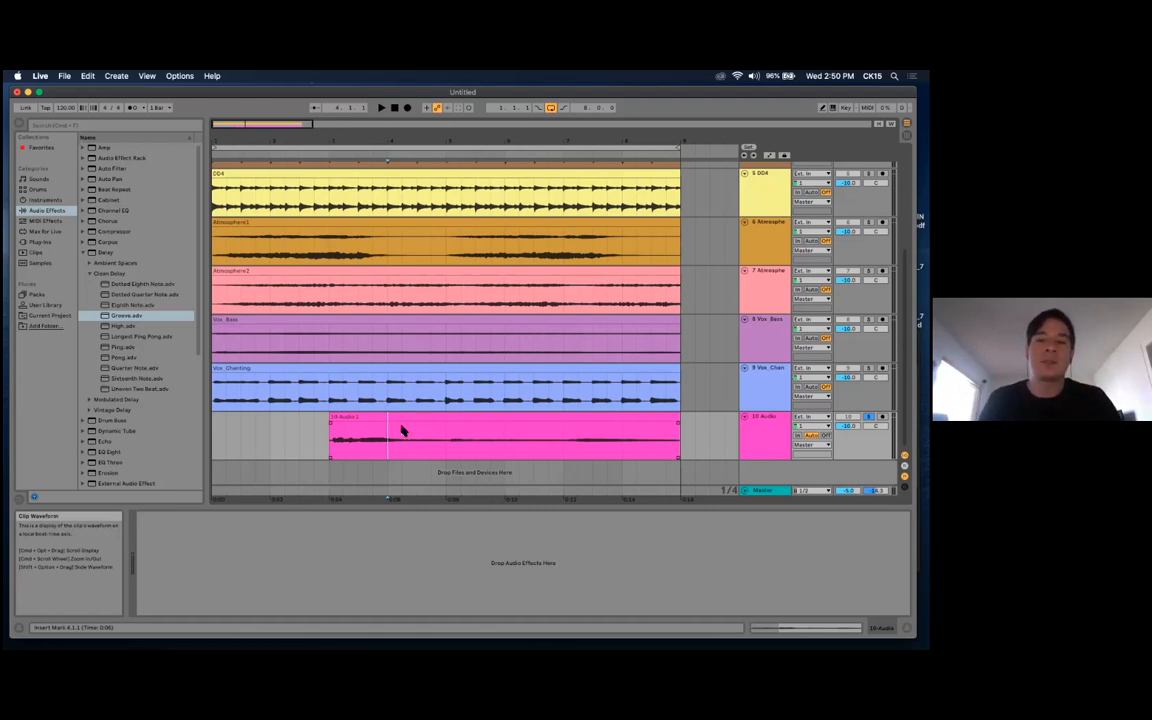
click(399, 417)
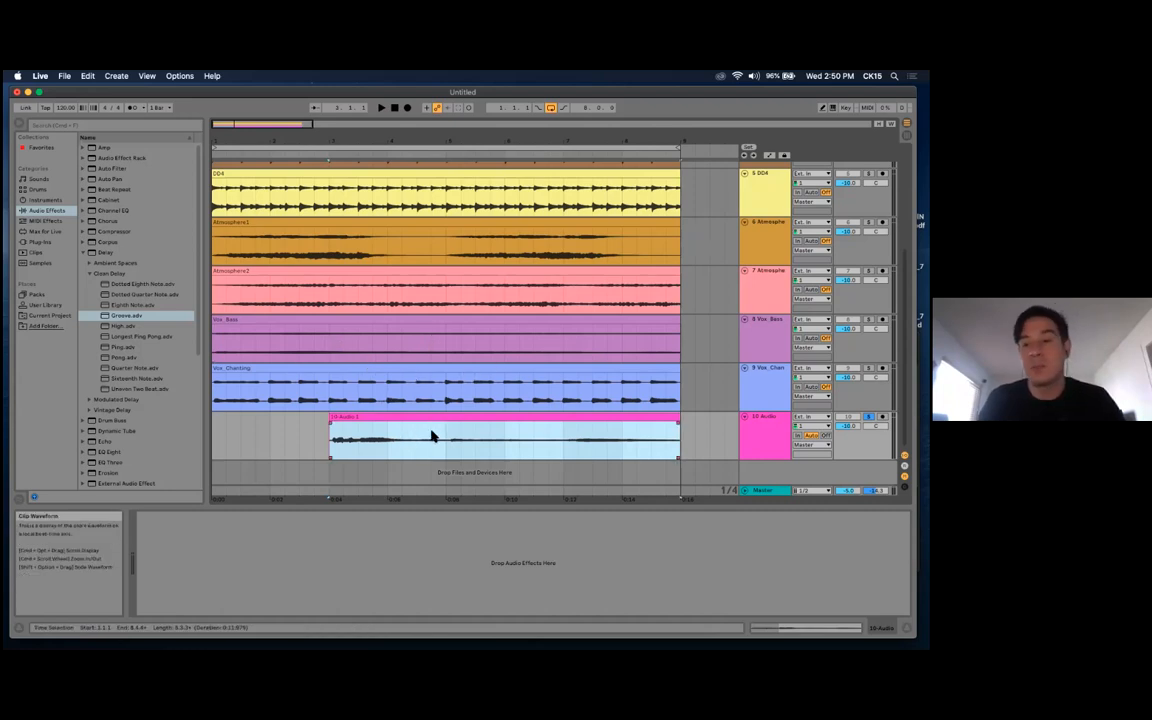
key(space)
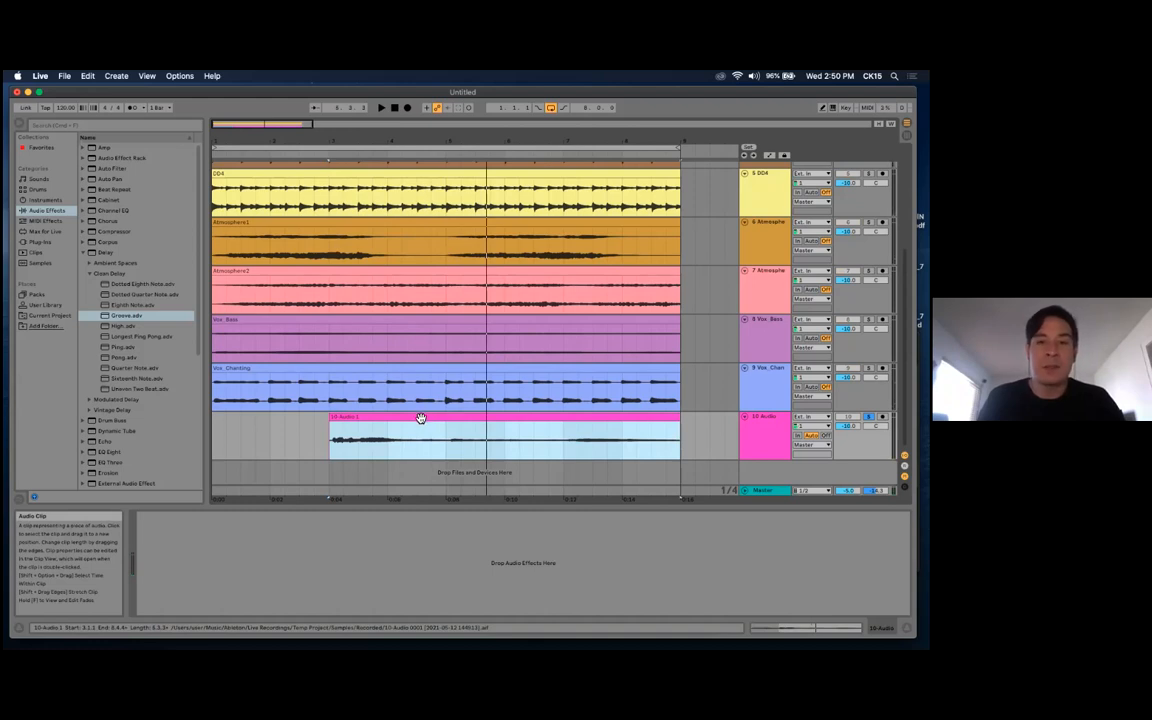
Open the recorded clip's sample settings, set its gain to 5.00 dB and play the clip to check the level
double_click(420, 418)
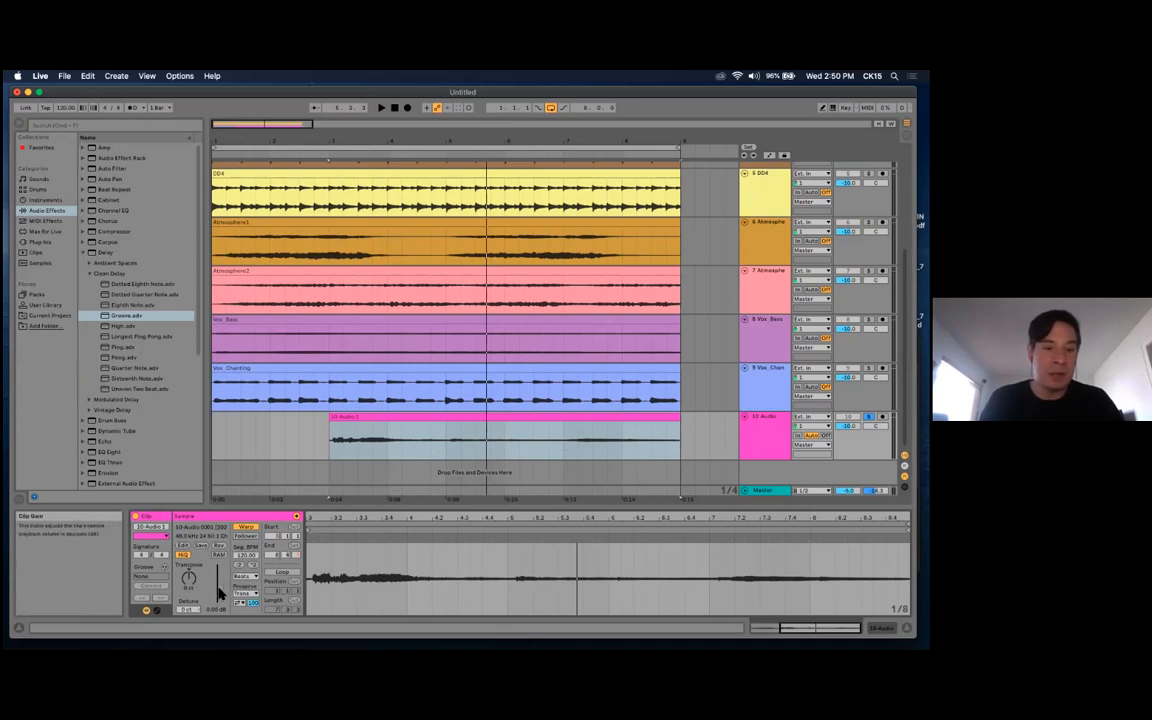
drag(220, 580, 220, 547)
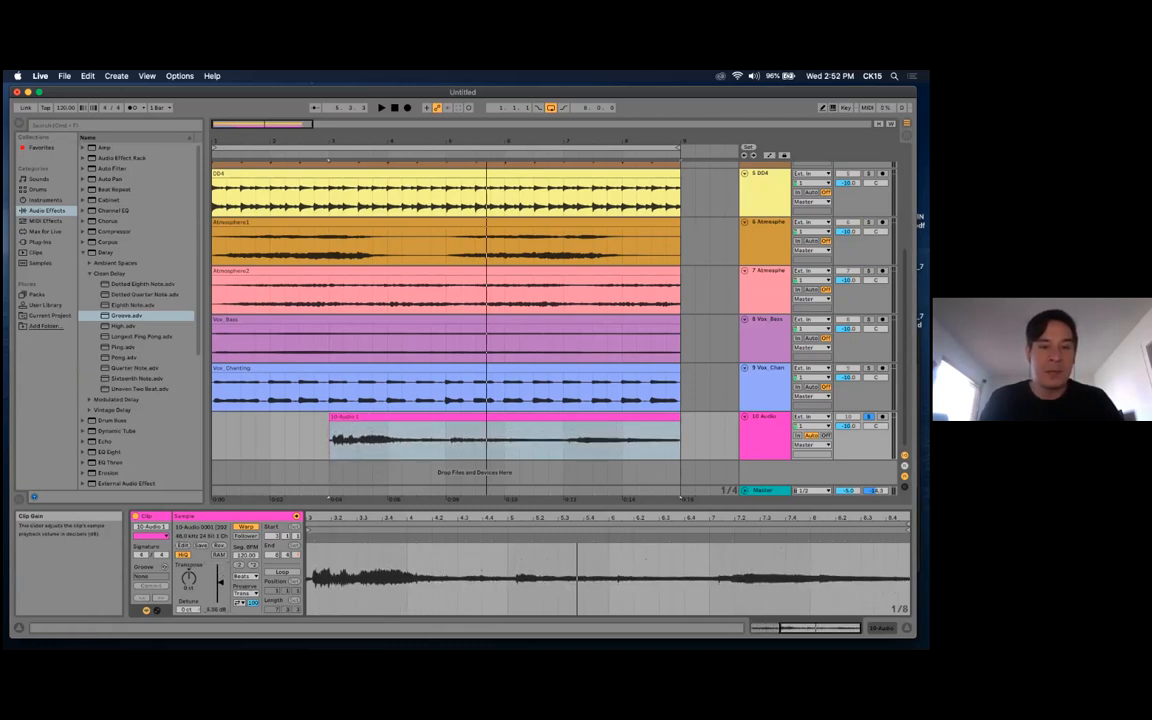
drag(220, 582, 220, 583)
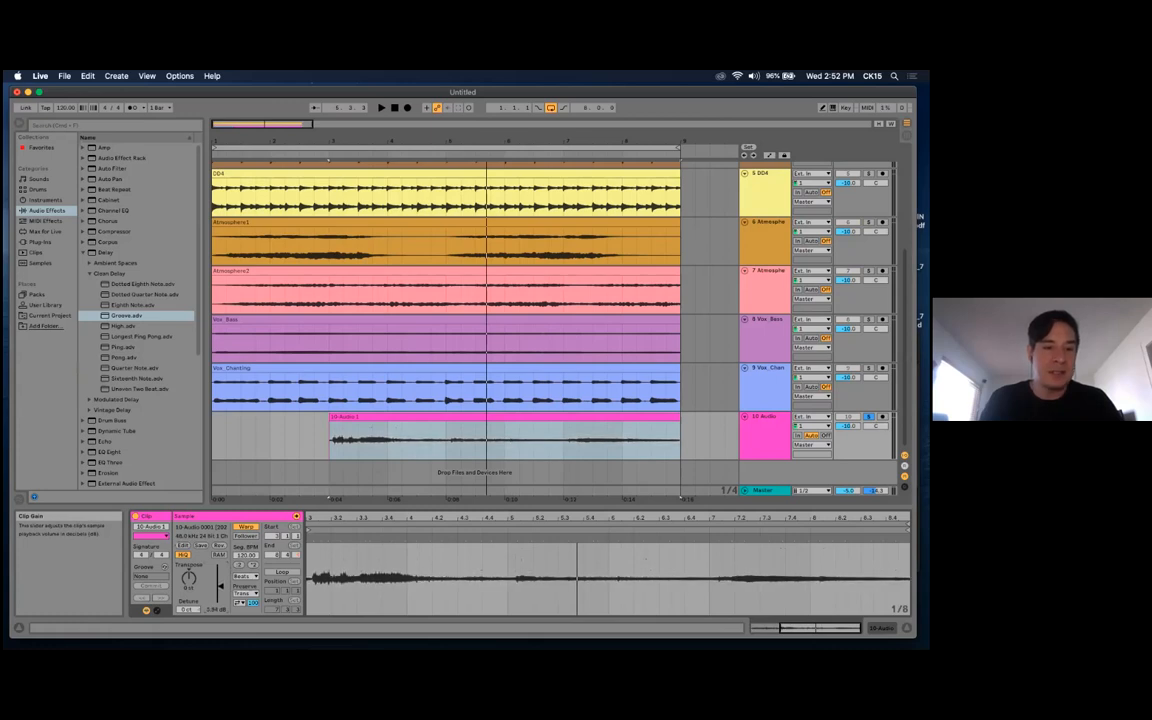
drag(220, 587, 220, 580)
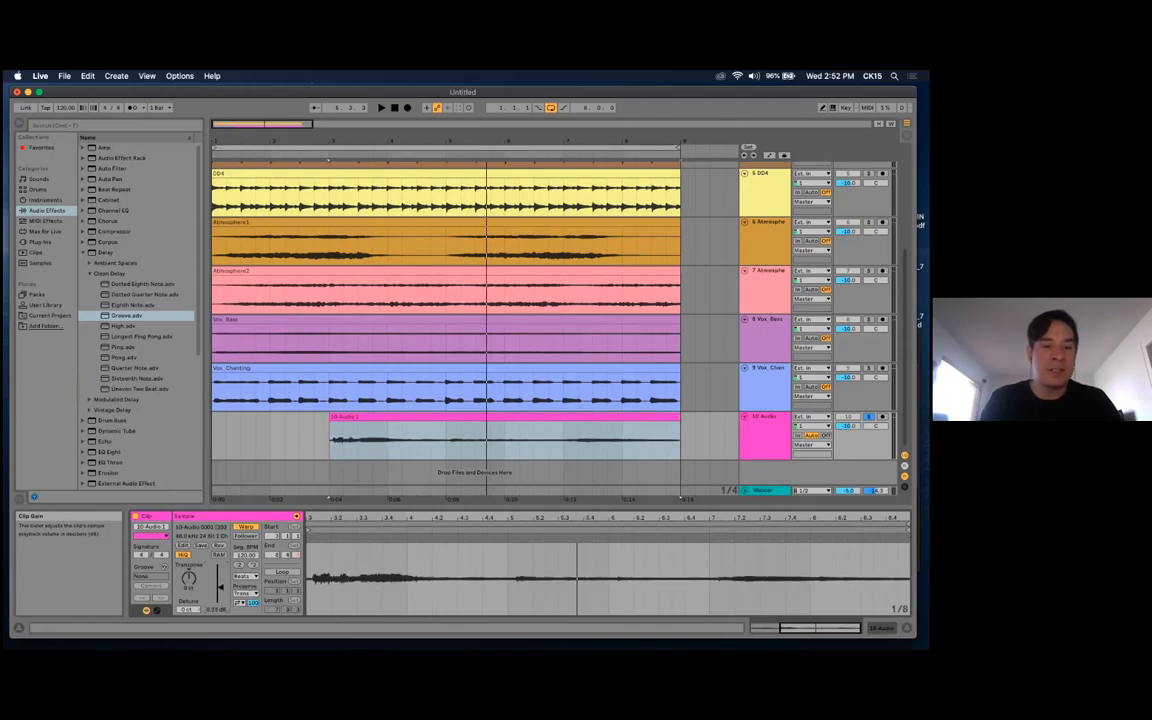
drag(220, 580, 220, 576)
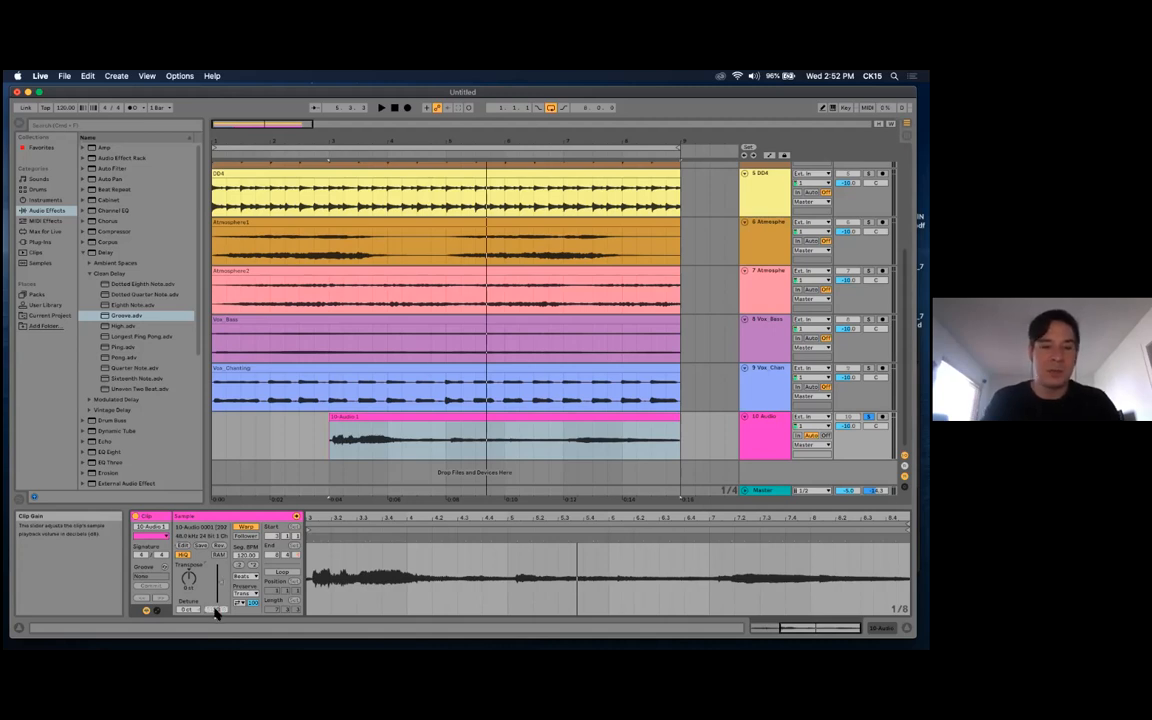
key(Return)
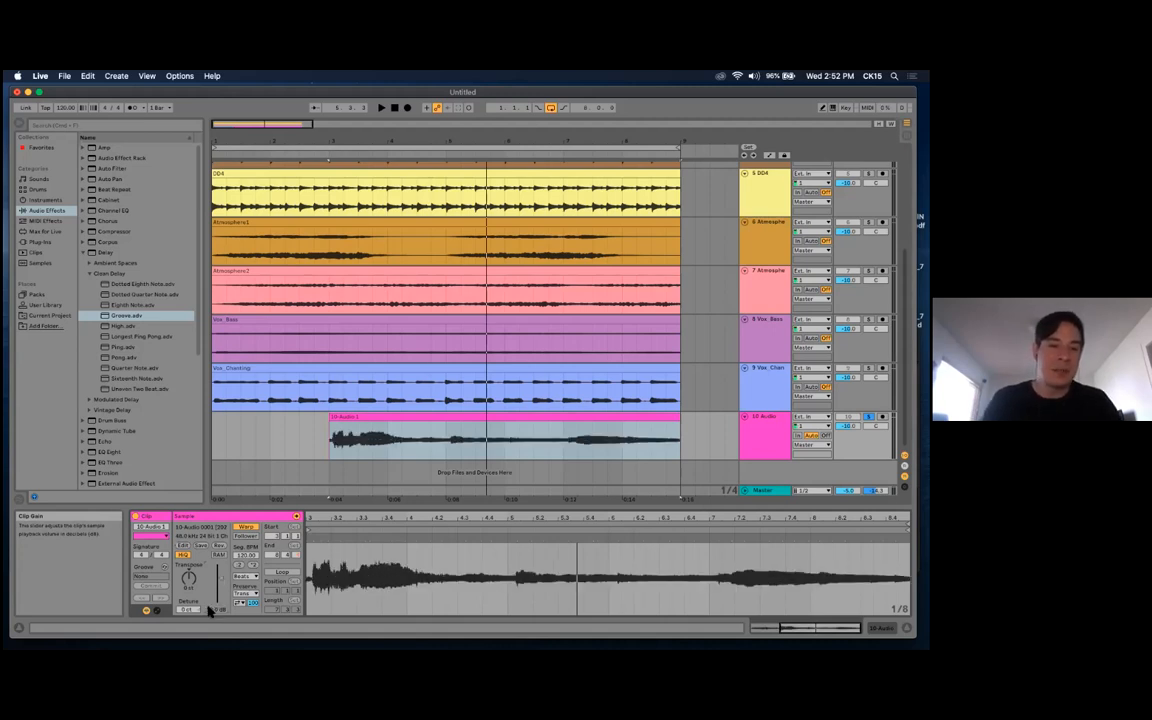
key(Return)
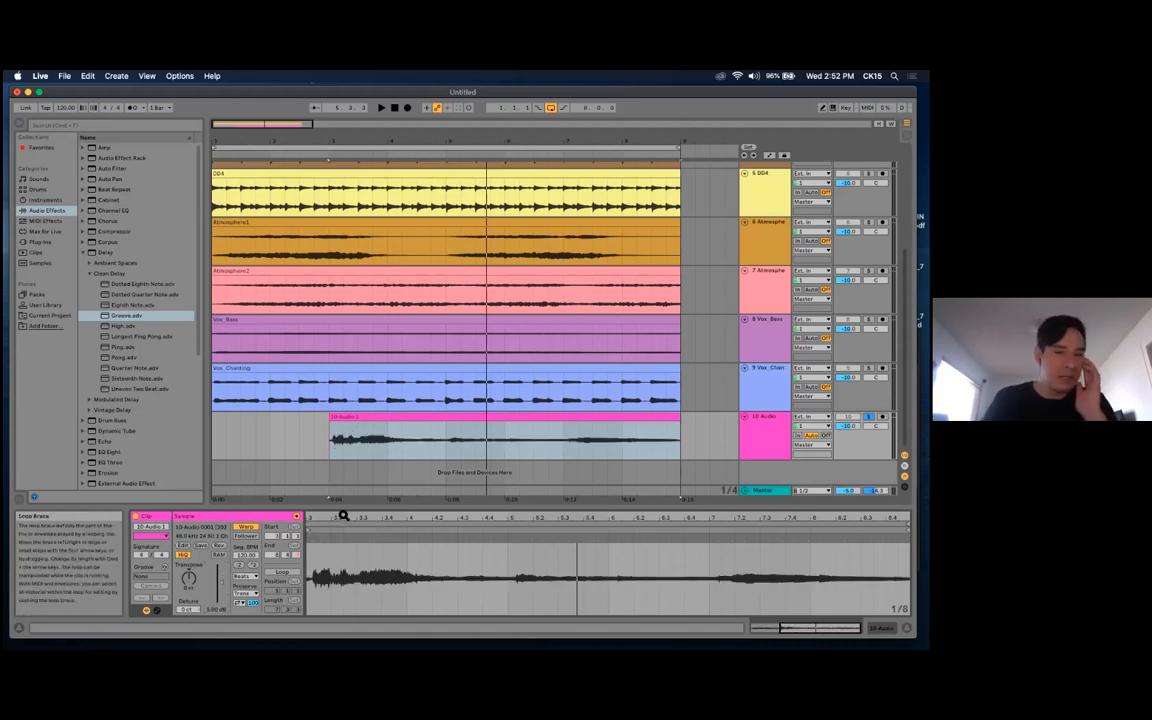
key(space)
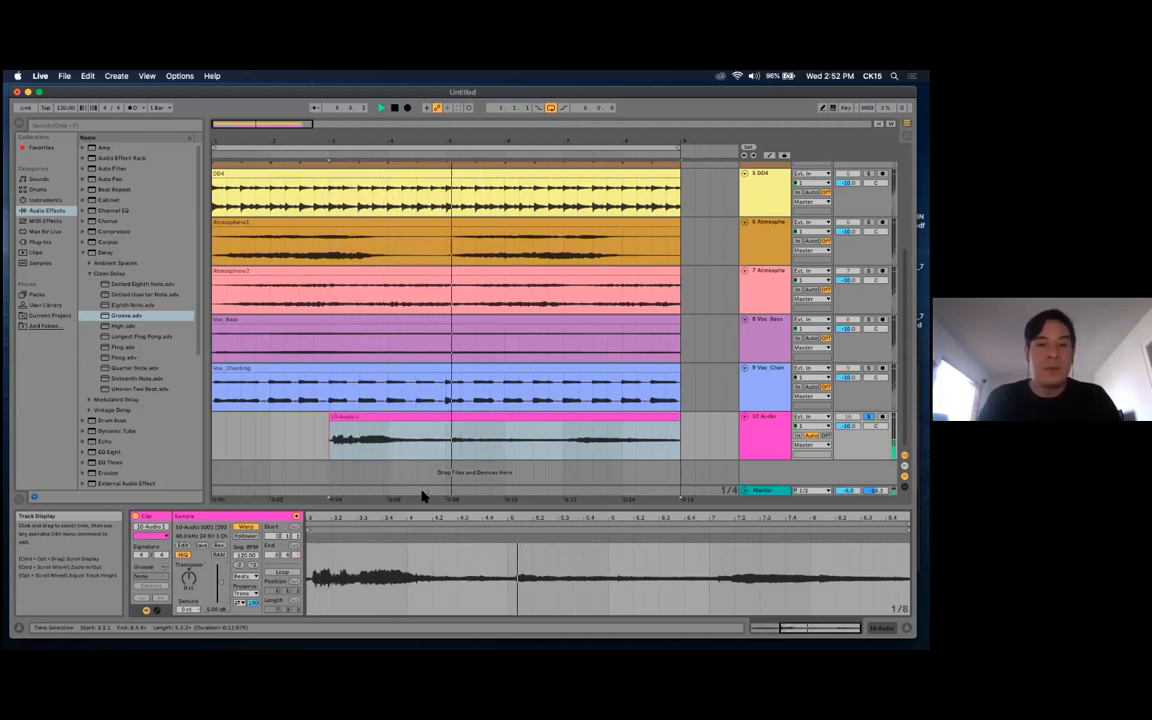
key(space)
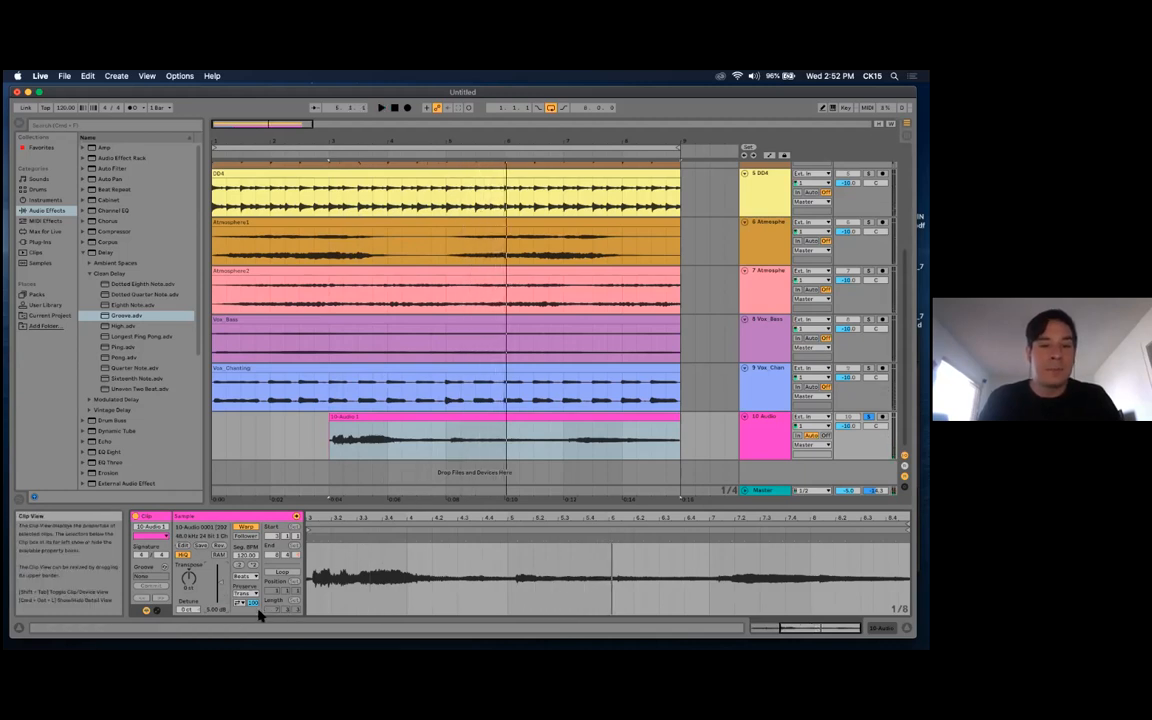
Raise the recorded clip's gain above 5 dB and play the clip again from bar 3
drag(237, 611, 247, 613)
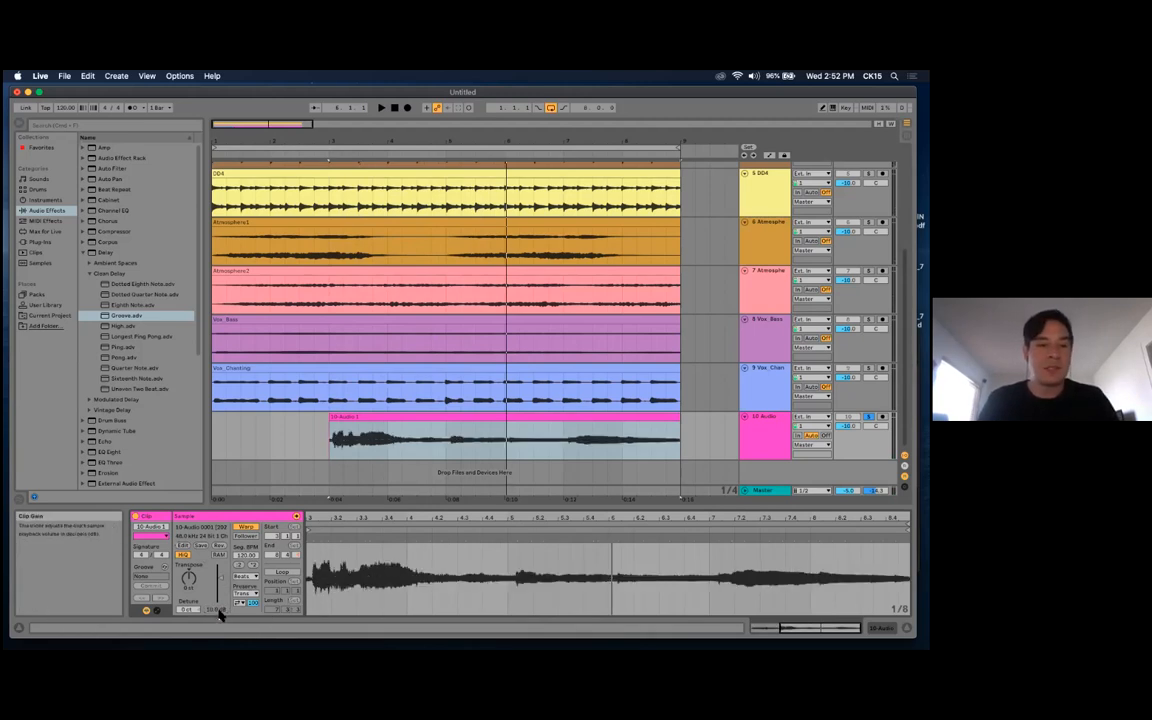
key(space)
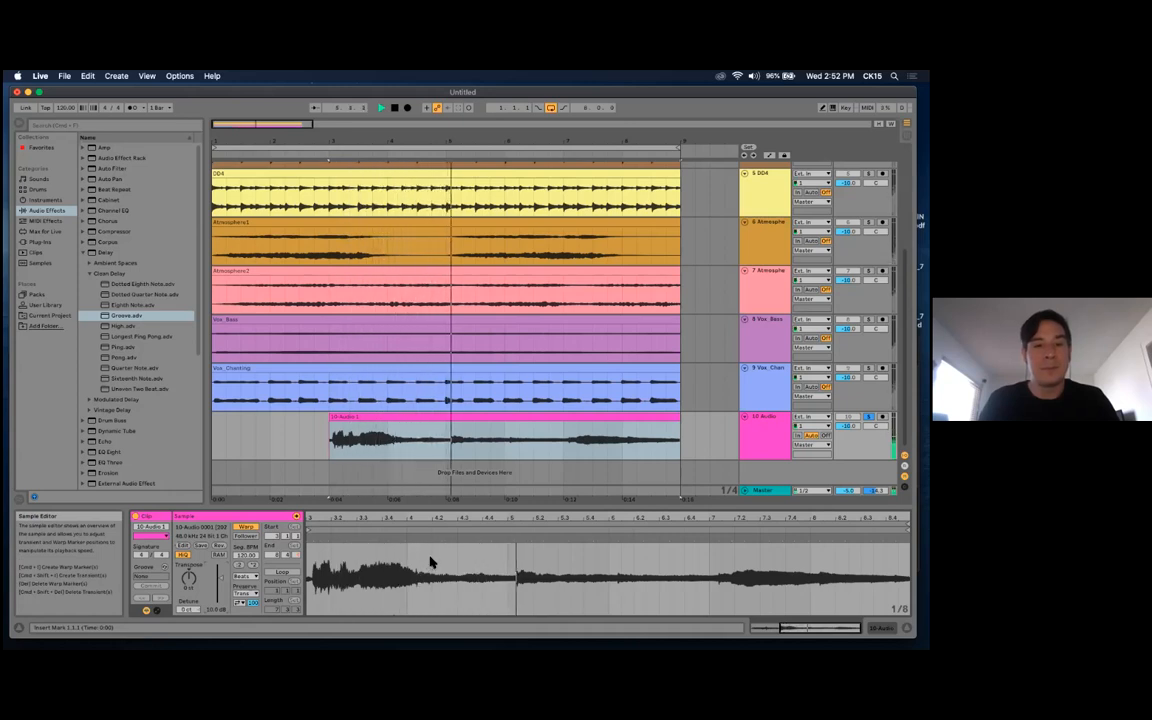
key(space)
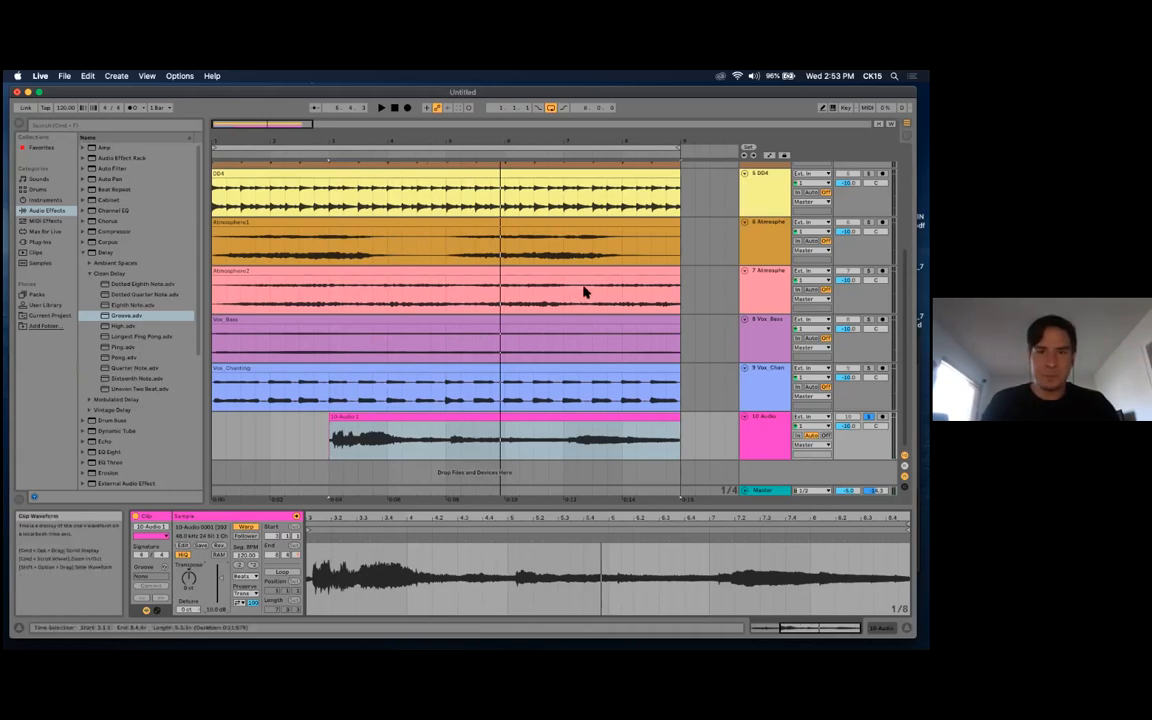
Move the arrangement loop start to bar 3 and audition the recorded clip with its pitch transposed up 12 semitones and at 0 semitones
drag(214, 147, 325, 146)
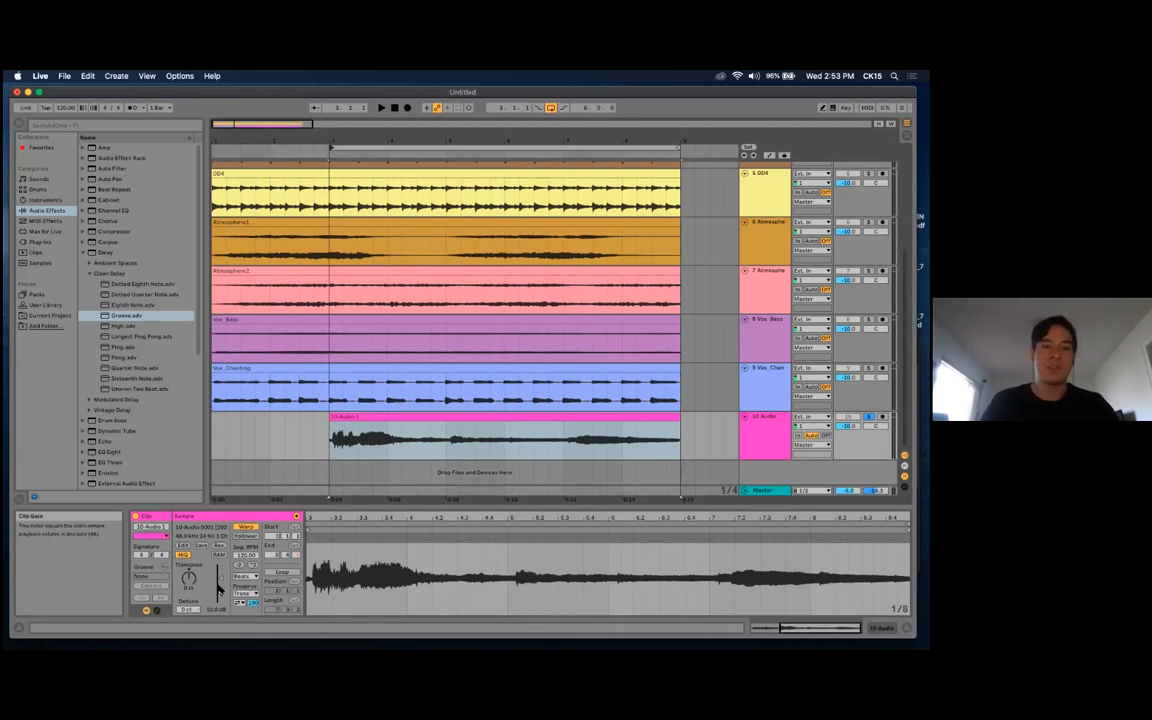
key(space)
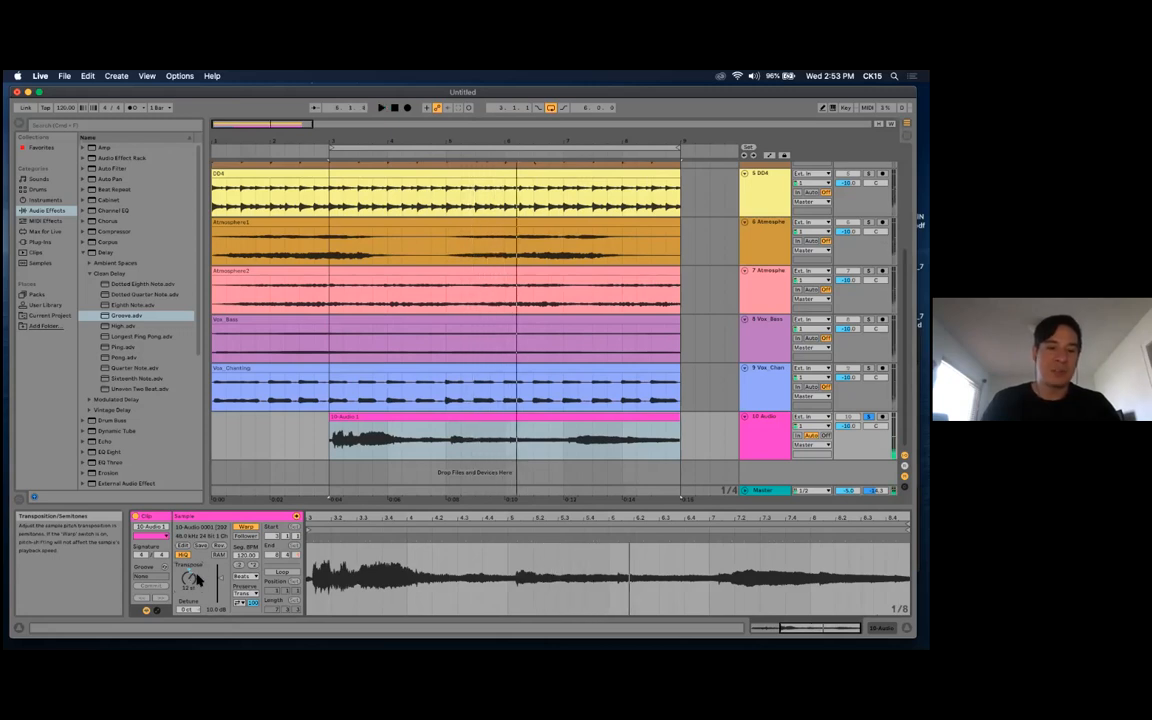
key(space)
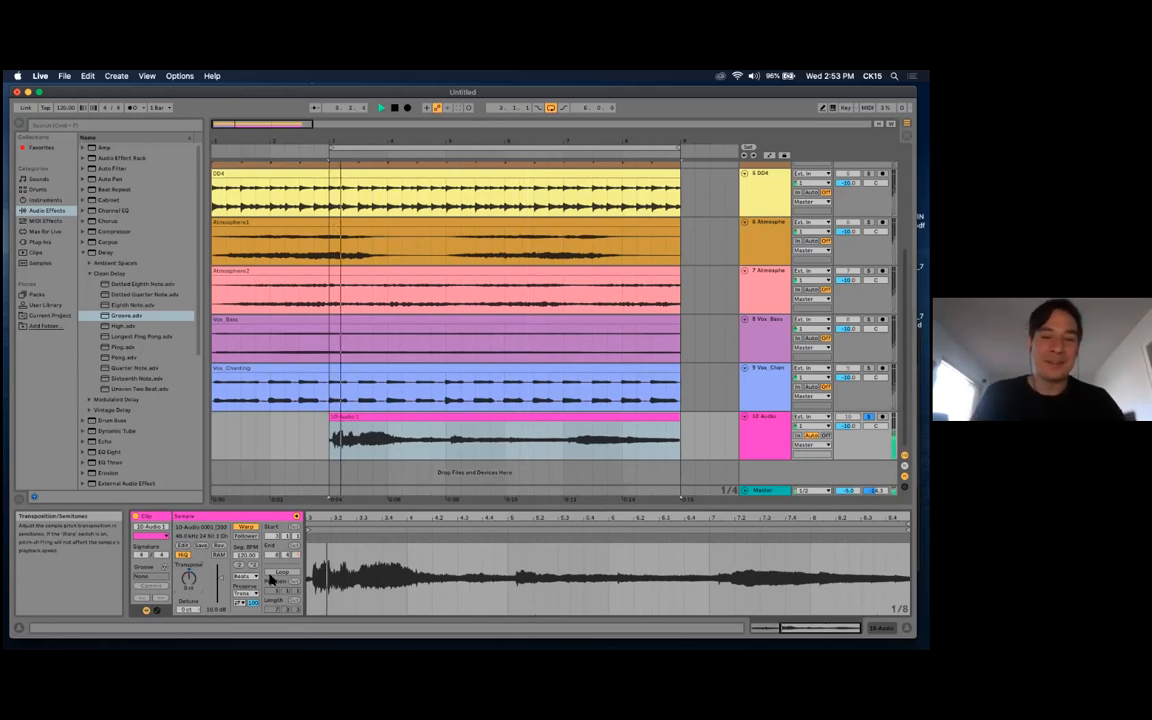
key(space)
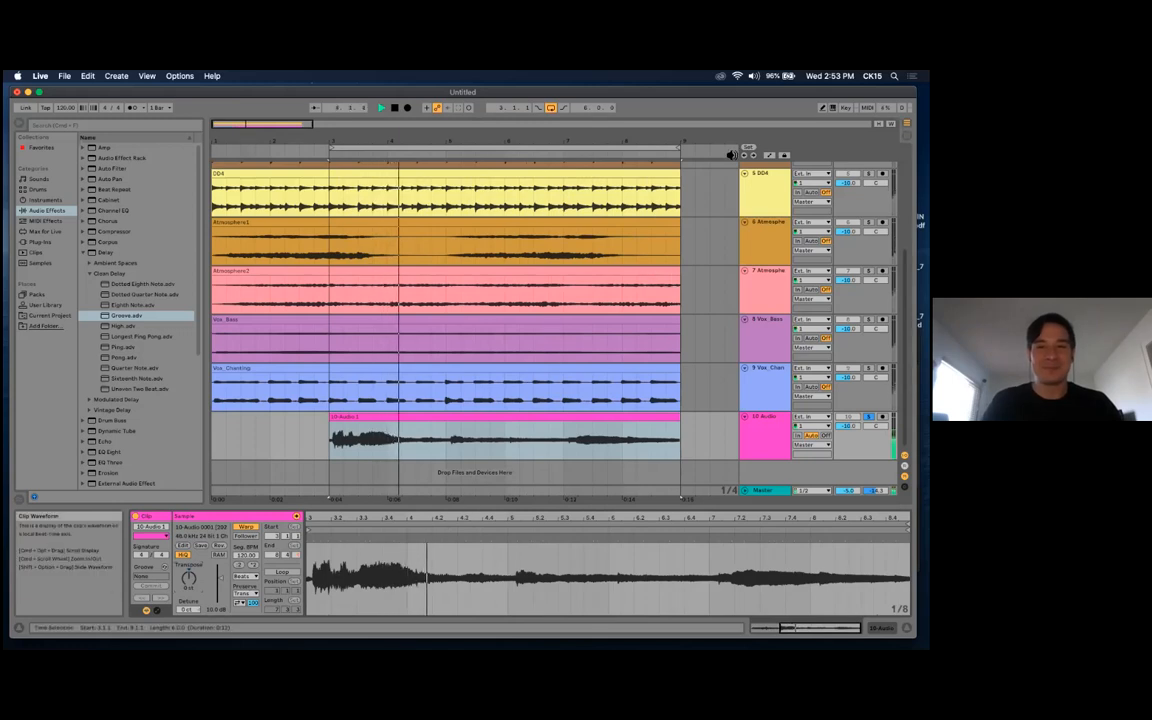
key(space)
Shorten the loop to end at 4.2.1 and audition the looped phrase while trying different clip transpositions
drag(674, 148, 402, 180)
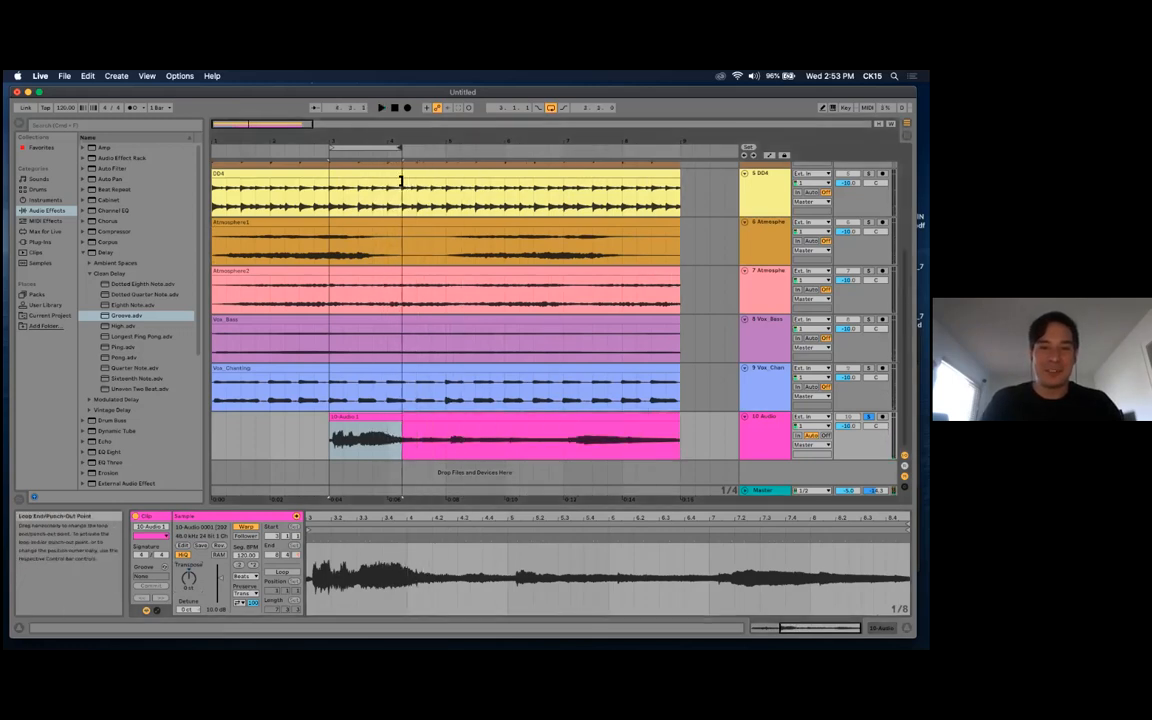
key(space)
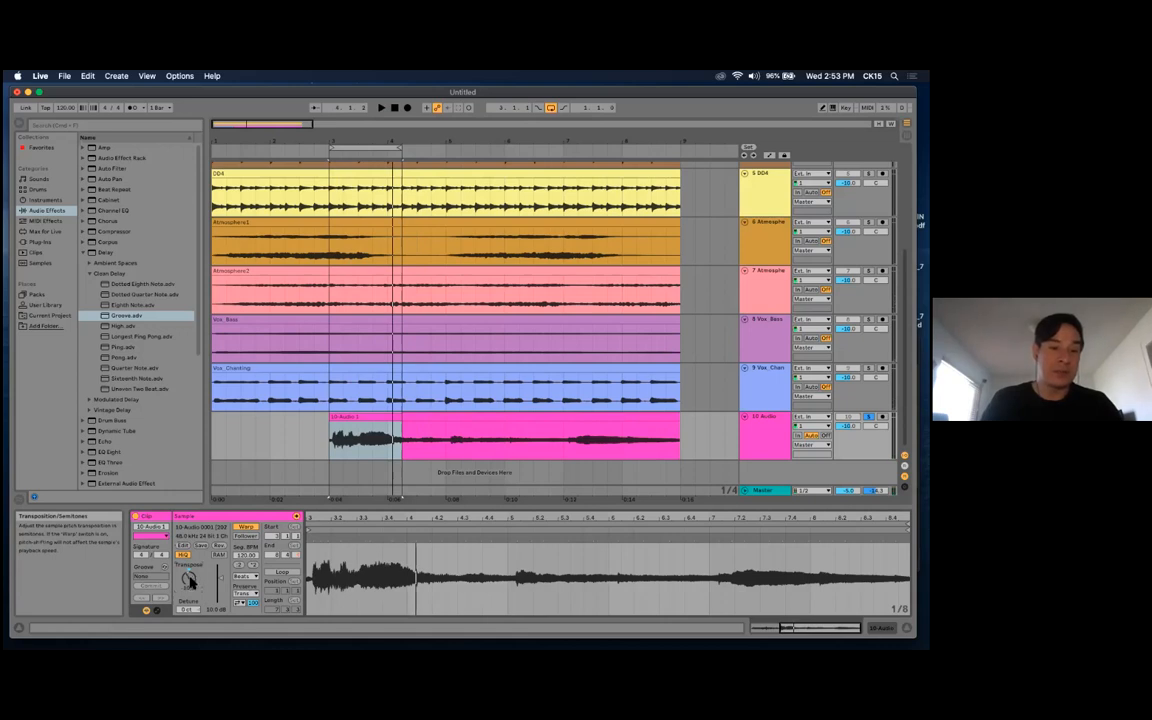
key(space)
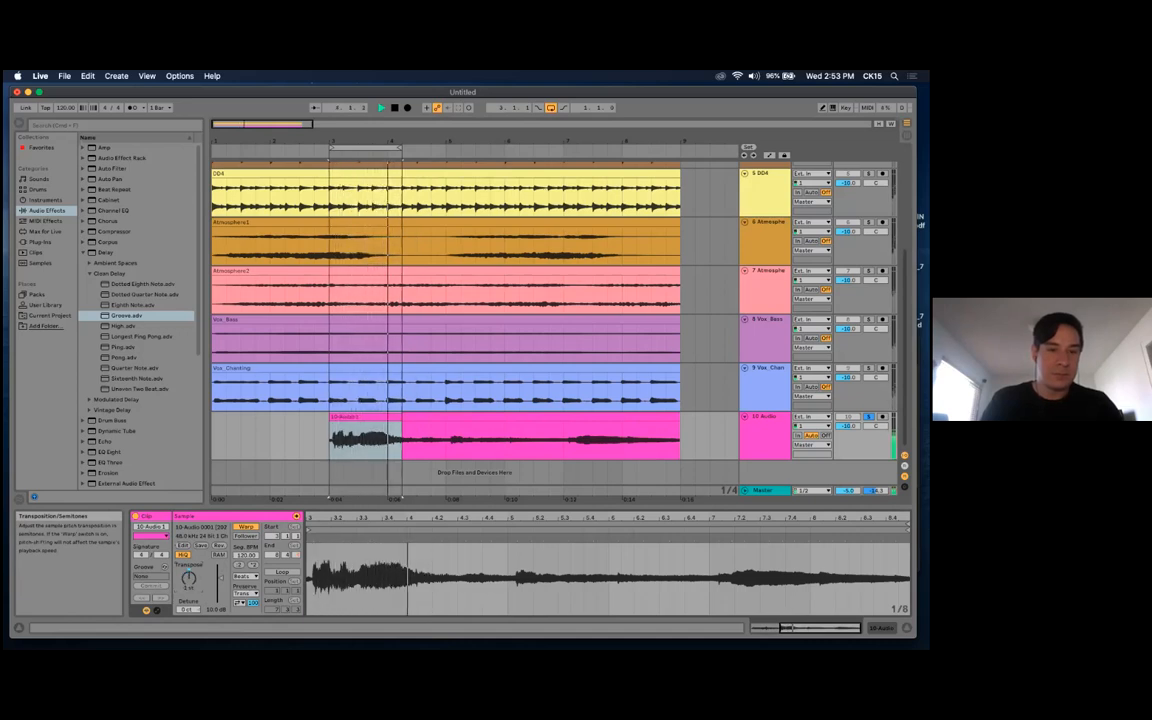
key(space)
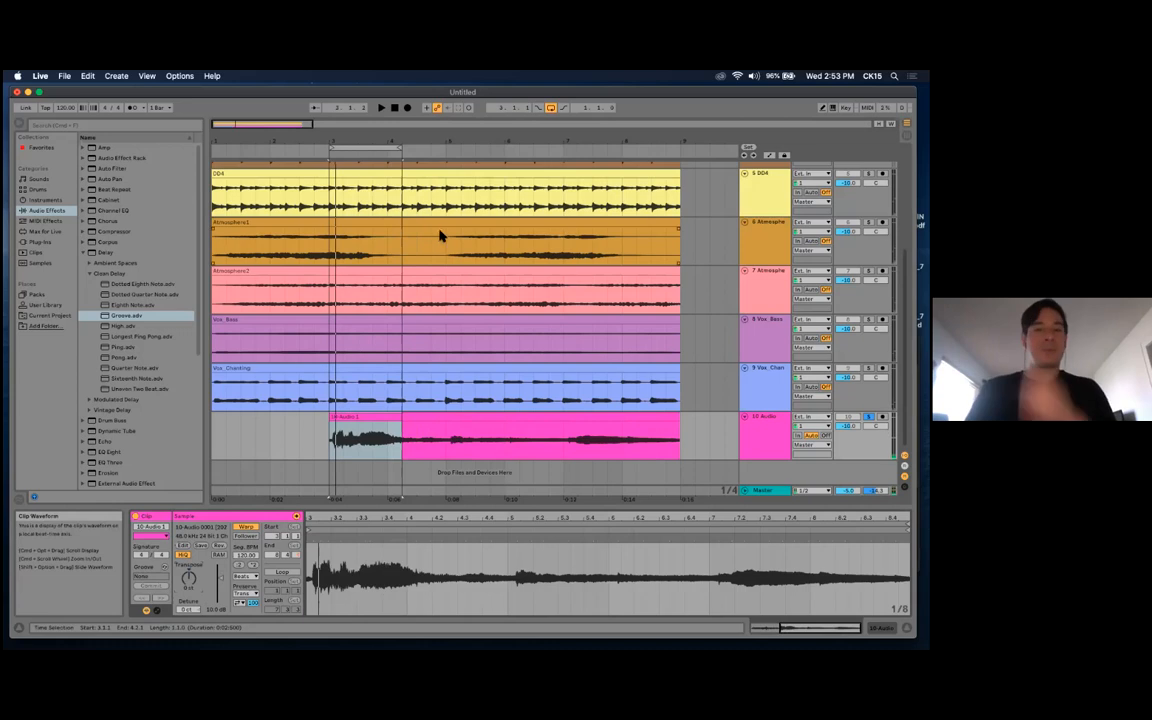
Extend the loop back over bars 1 to 8 and delete the recorded clip from the 10 Audio track
drag(406, 149, 680, 149)
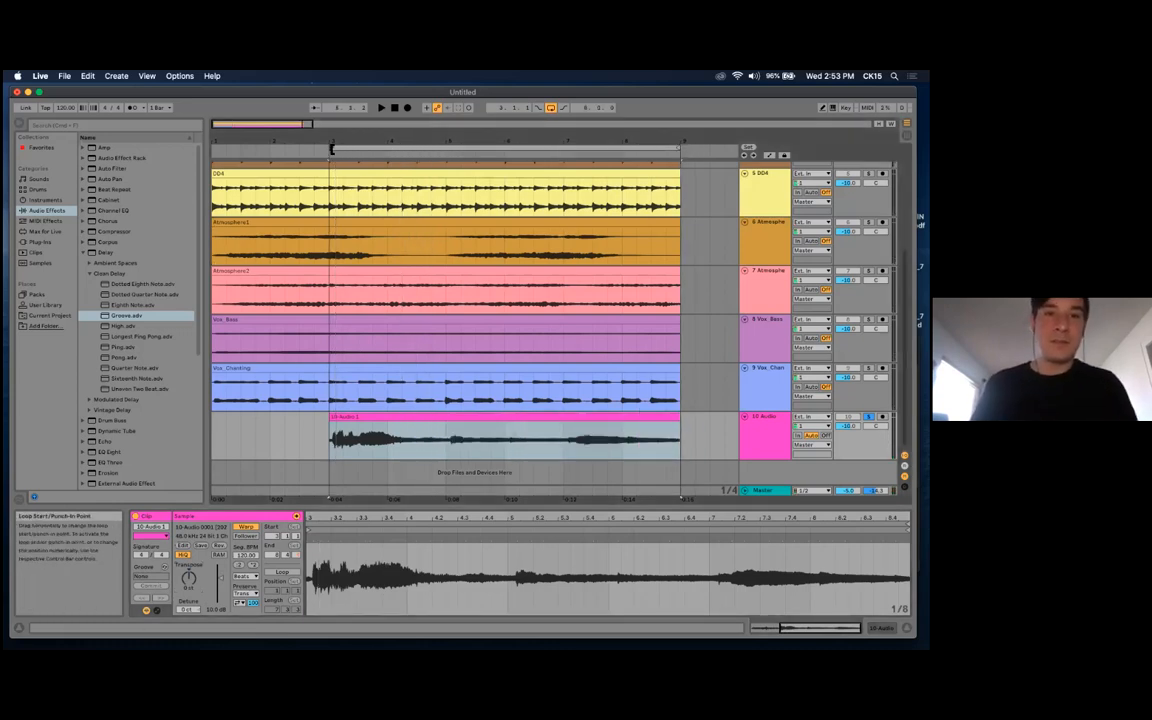
drag(331, 149, 213, 149)
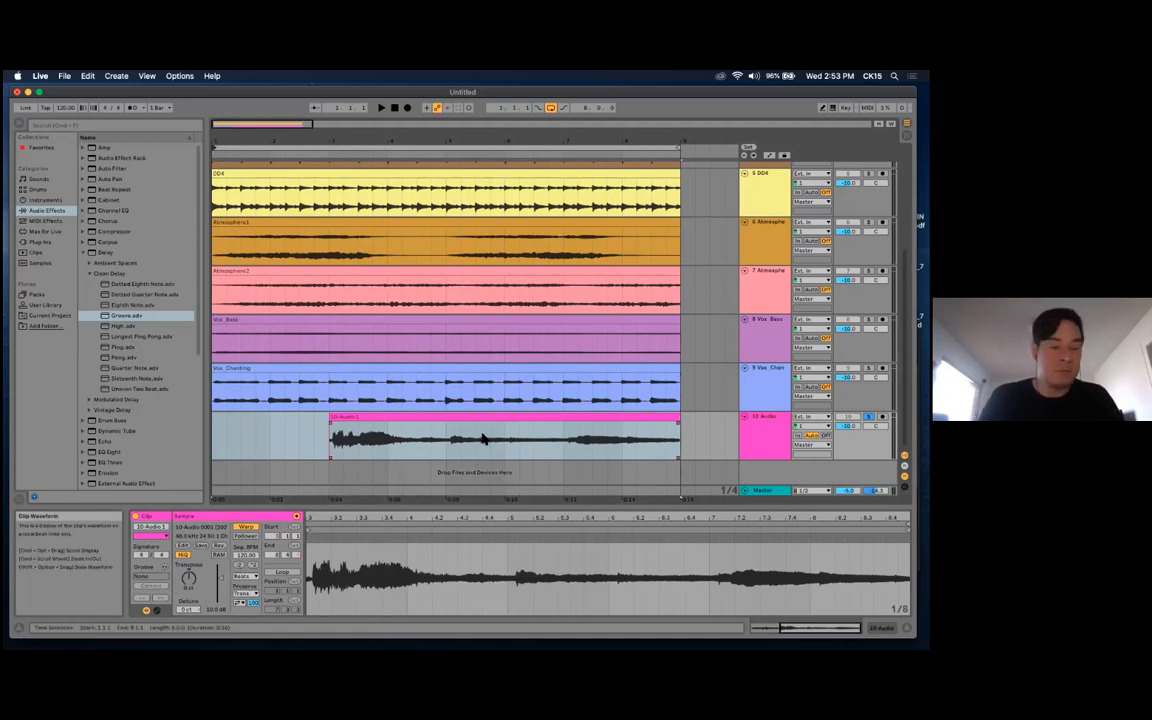
click(516, 416)
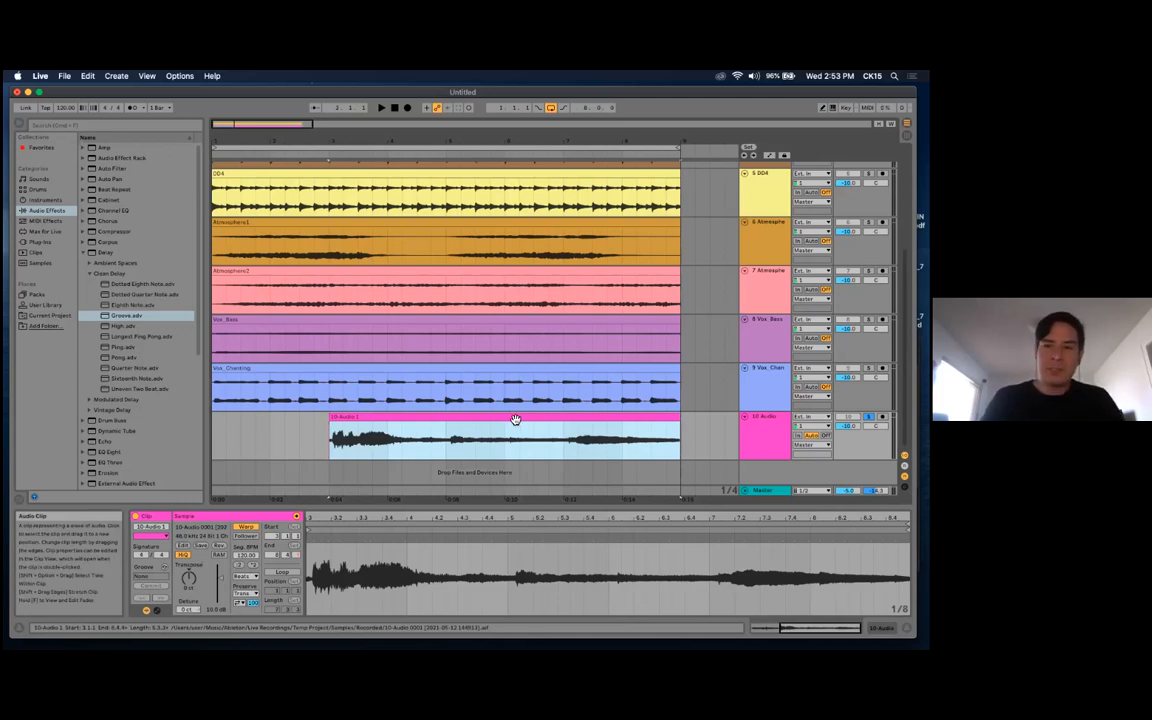
key(Delete)
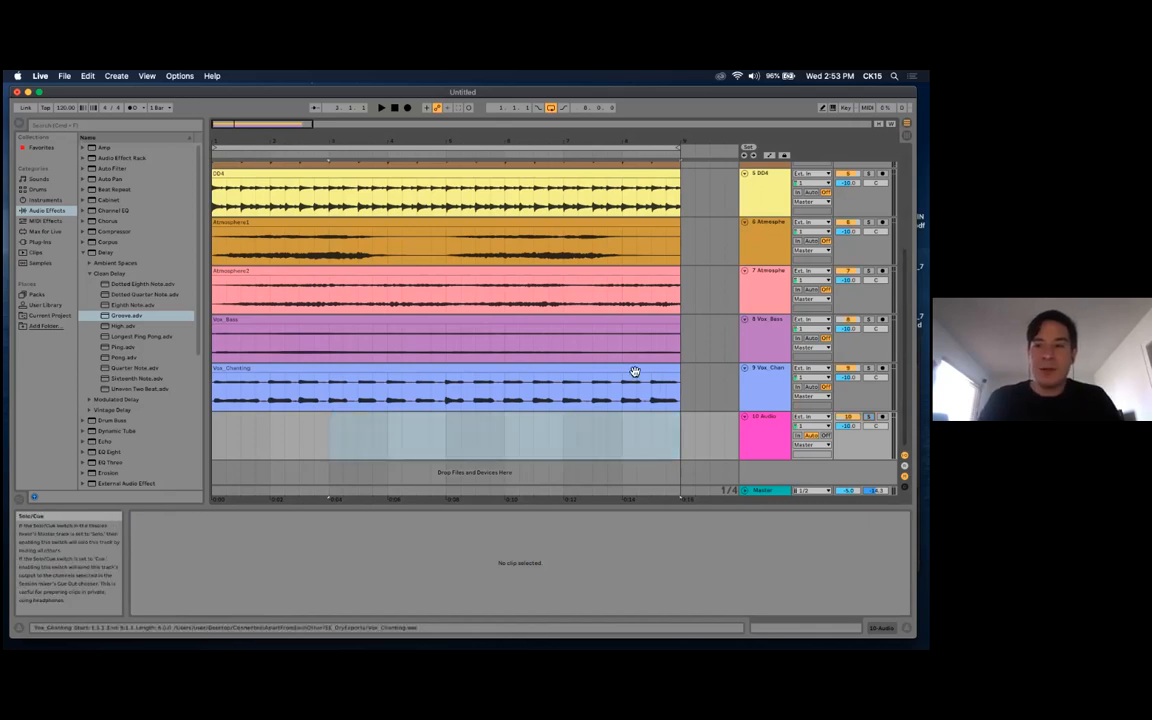
Select the 9 Vox_Chanting track and show its Vox_Chanting clip in the sample editor
click(765, 368)
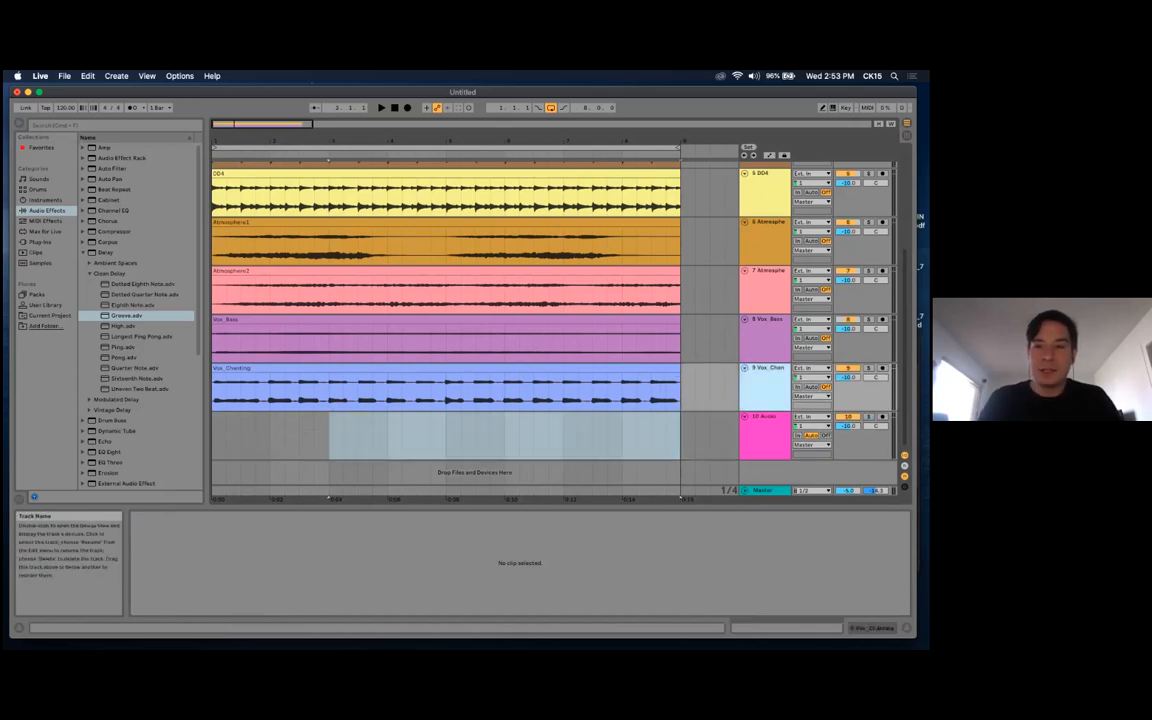
click(676, 389)
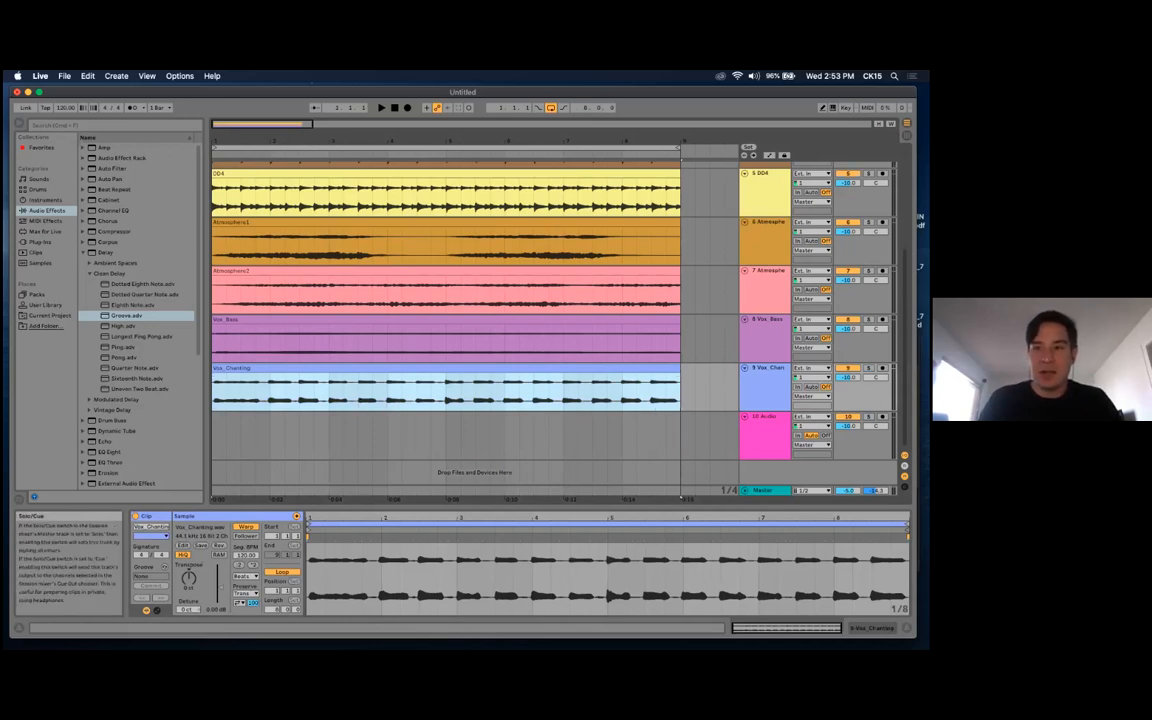
Solo the 9 Vox_Chanting track and audition it without effects
click(868, 368)
key(space)
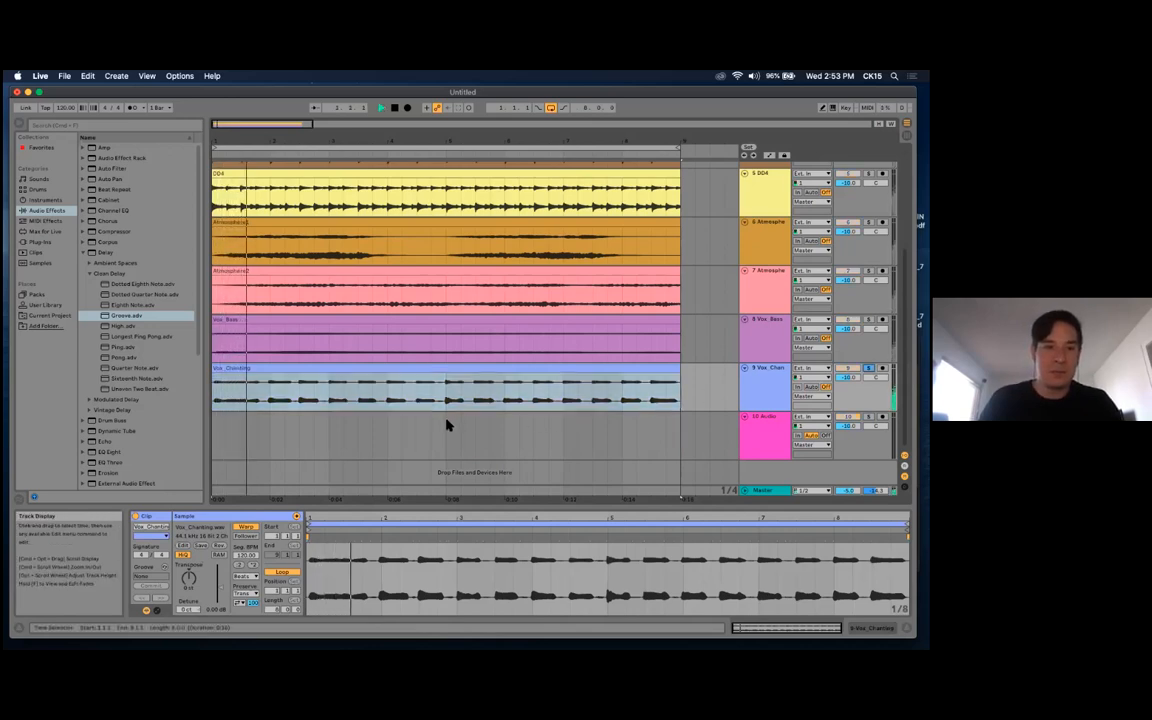
key(space)
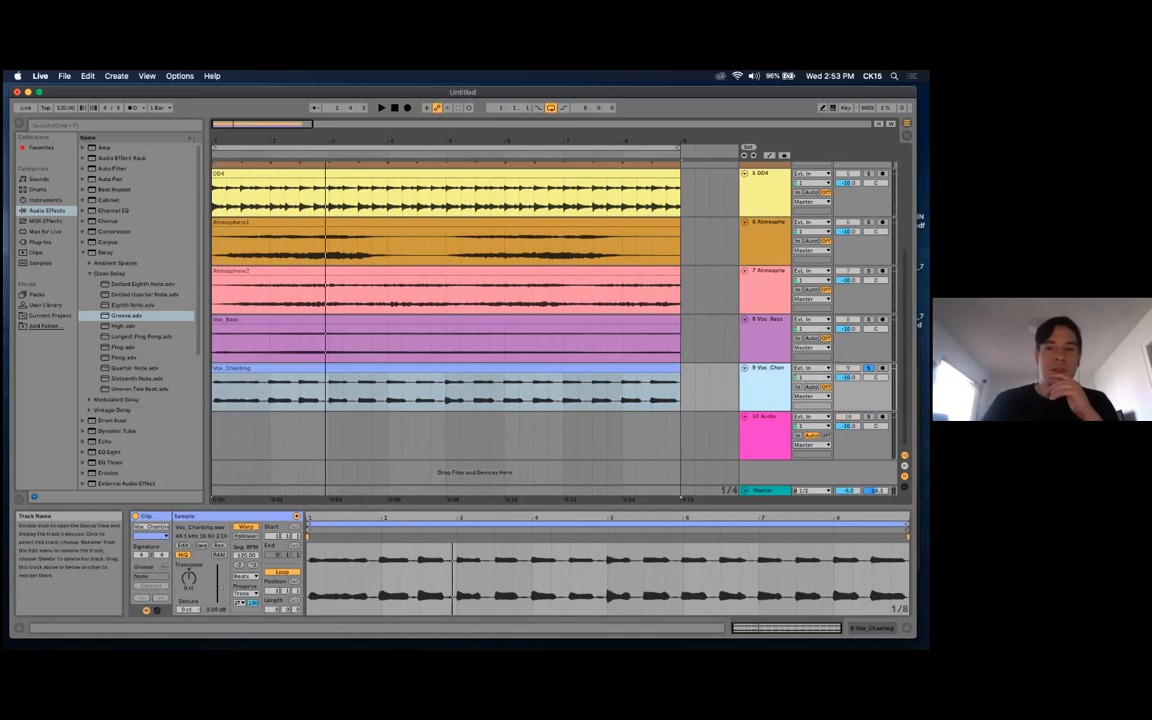
Load the EQ & Compressor Master preset from the Audio Effect Rack's Mixing & Mastering presets onto the 9 Vox_Chanting track
click(199, 259)
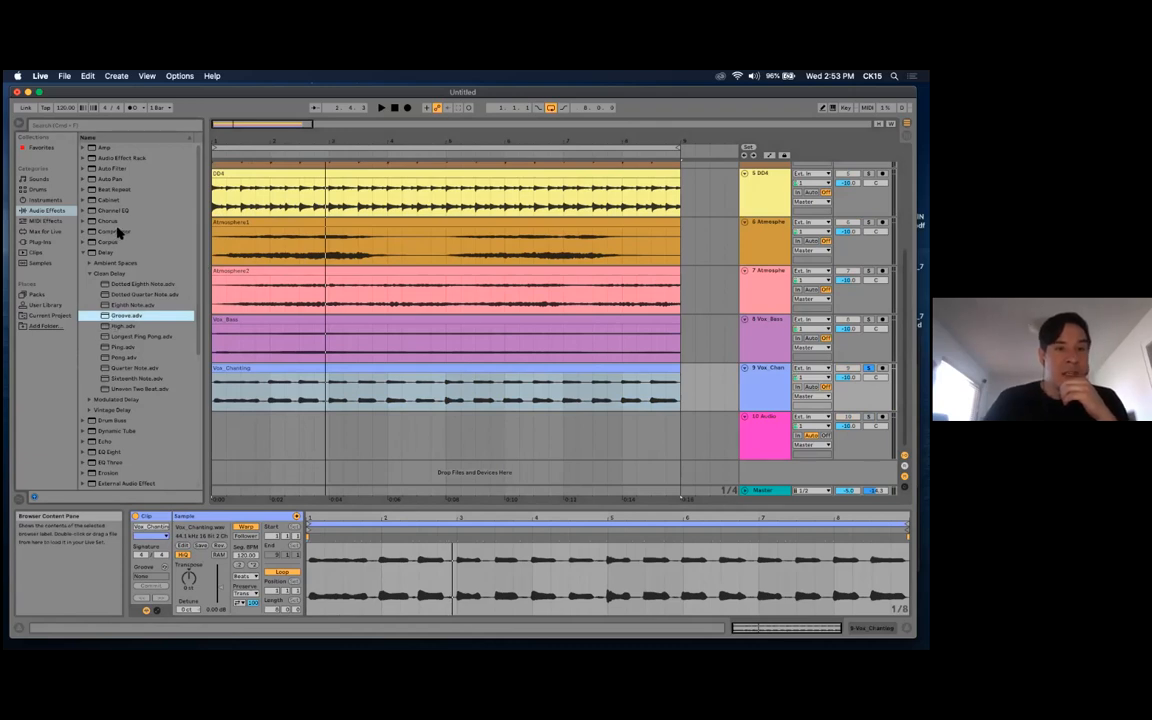
click(96, 159)
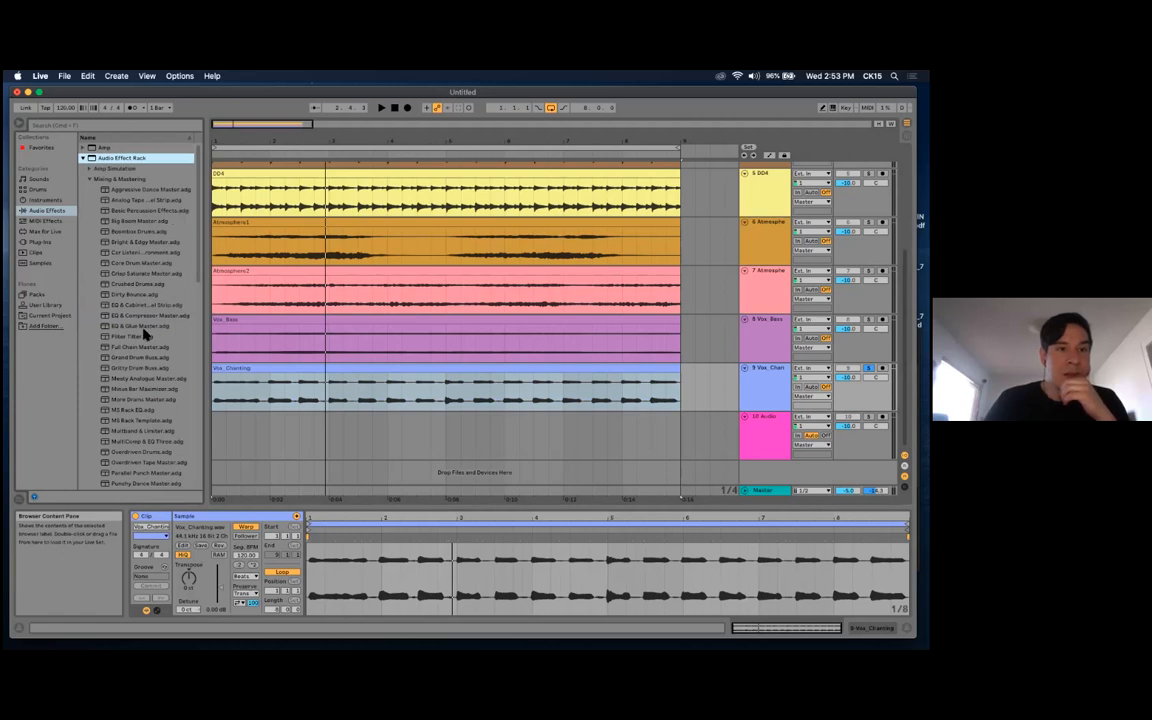
click(145, 317)
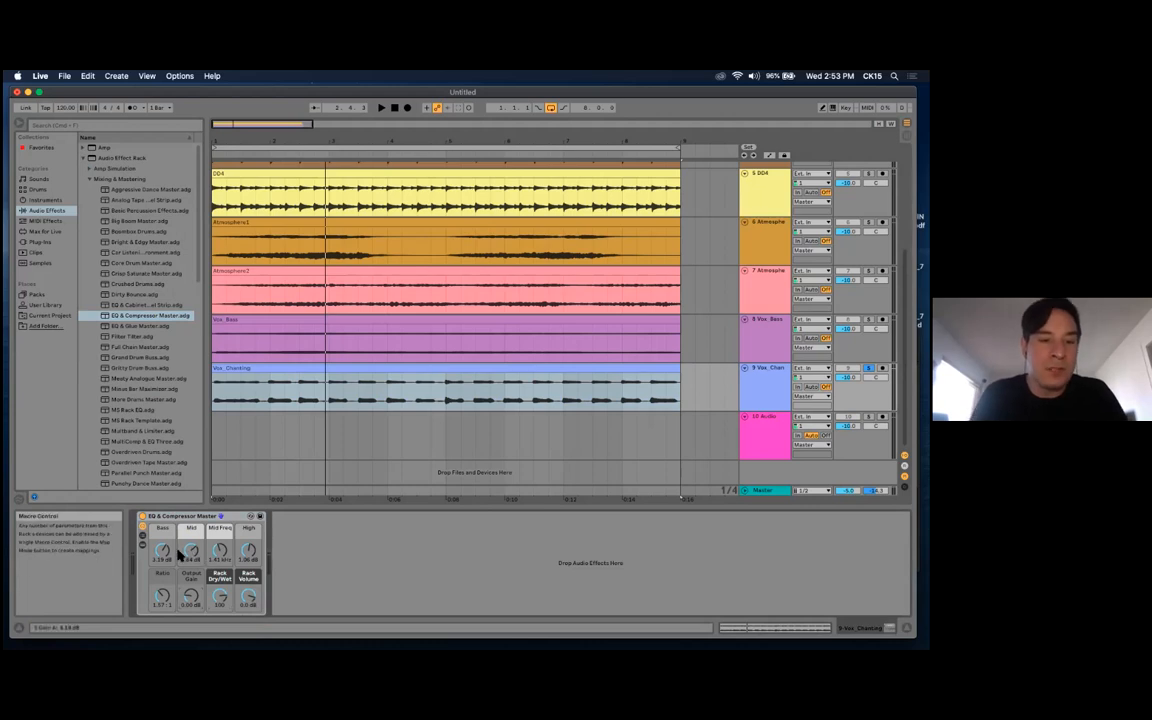
During playback, set the EQ & Compressor Master's Bass to 1.00 dB and lower its Mid and High gains
key(space)
drag(166, 553, 166, 546)
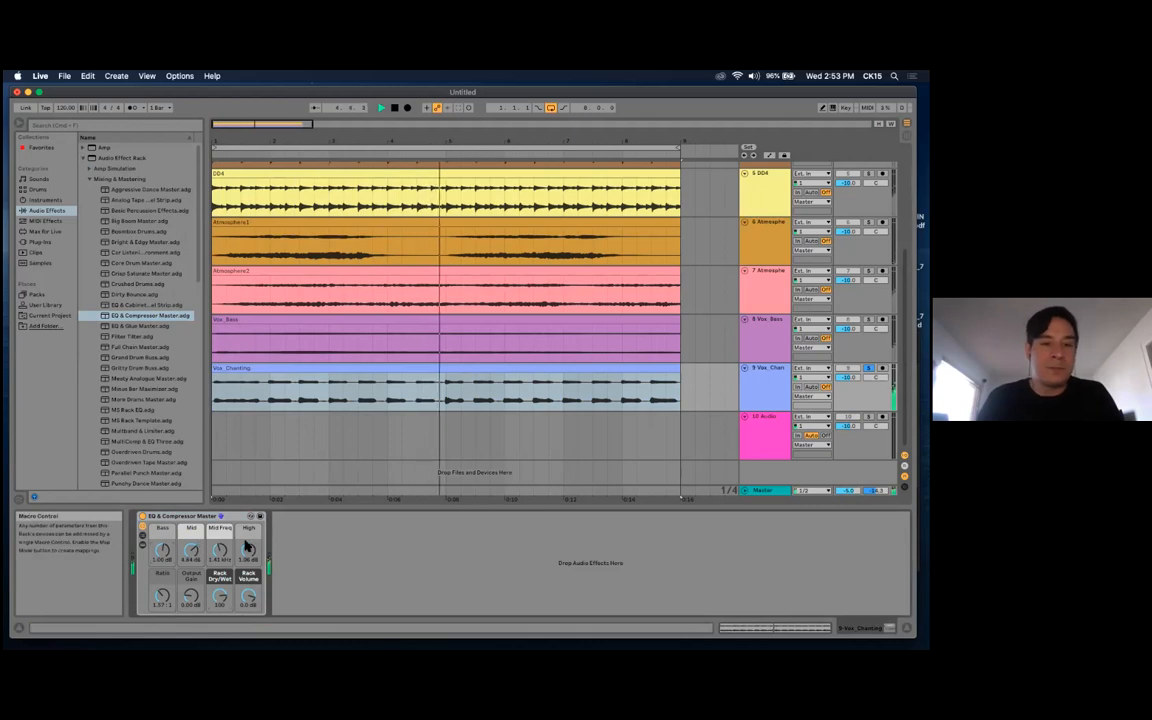
drag(248, 548, 188, 560)
key(space)
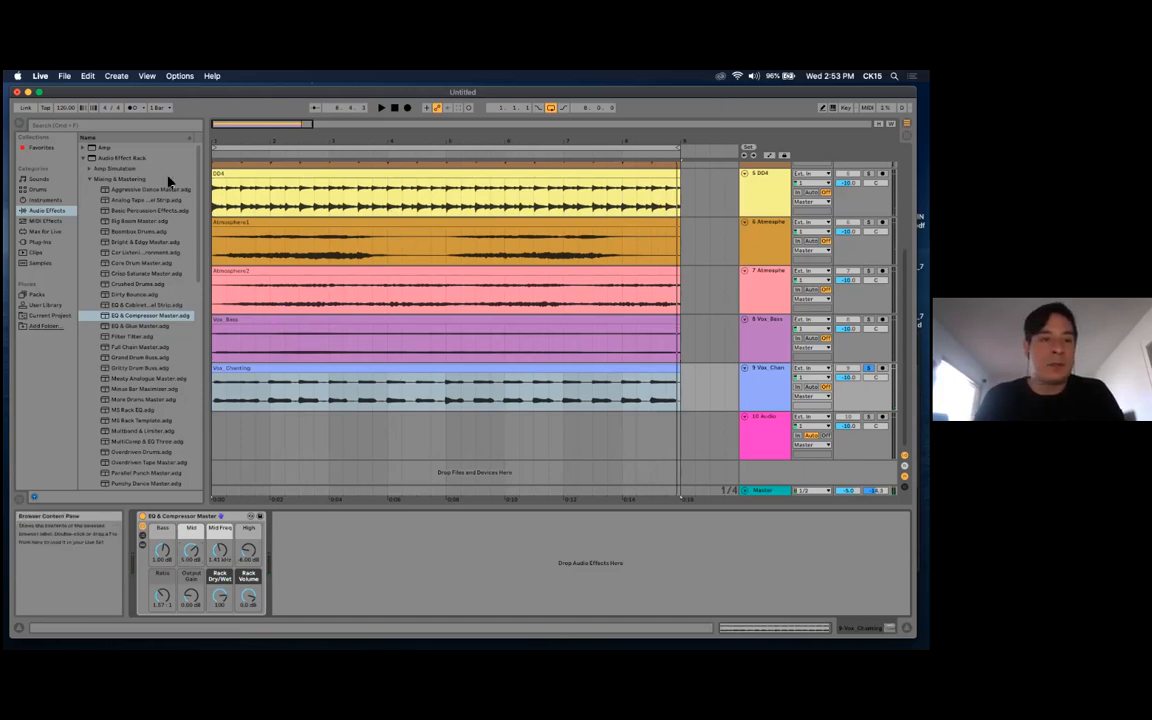
Add the Groove preset from the Clean Delay presets to the 9 Vox_Chanting track
click(84, 159)
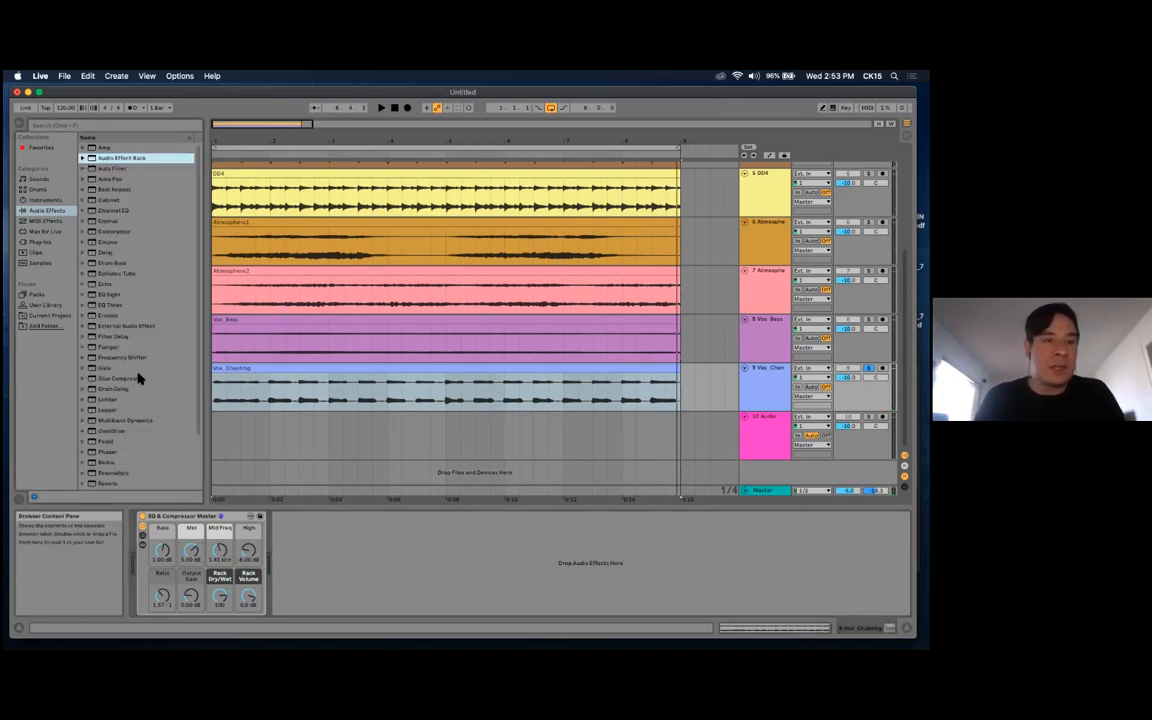
scroll(139, 377, down, 3)
click(84, 190)
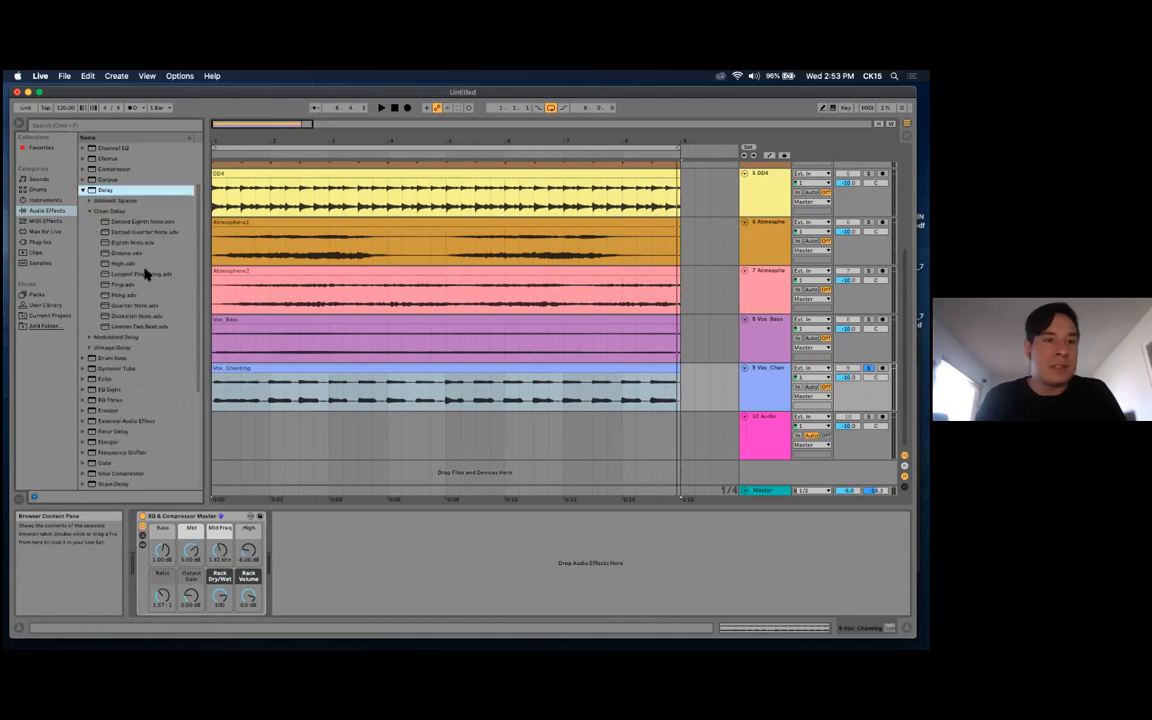
click(117, 255)
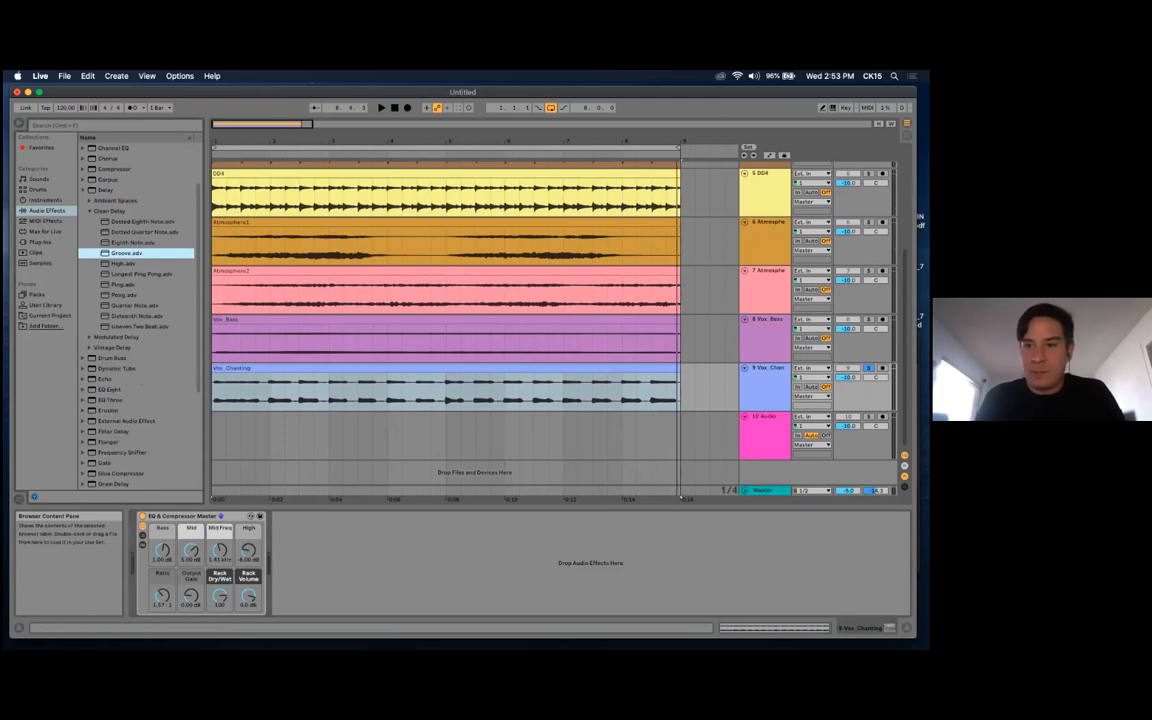
drag(126, 253, 768, 369)
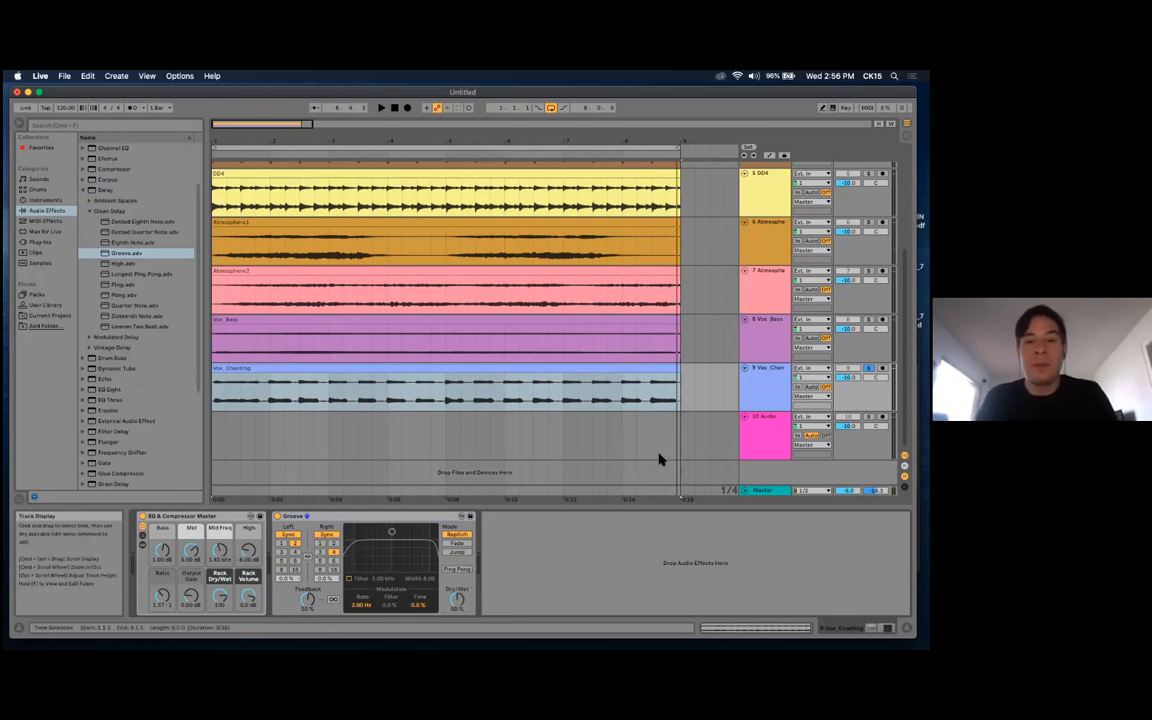
Audition the chanting vocal through the Groove delay, including with its Dry/Wet at 100 %
key(space)
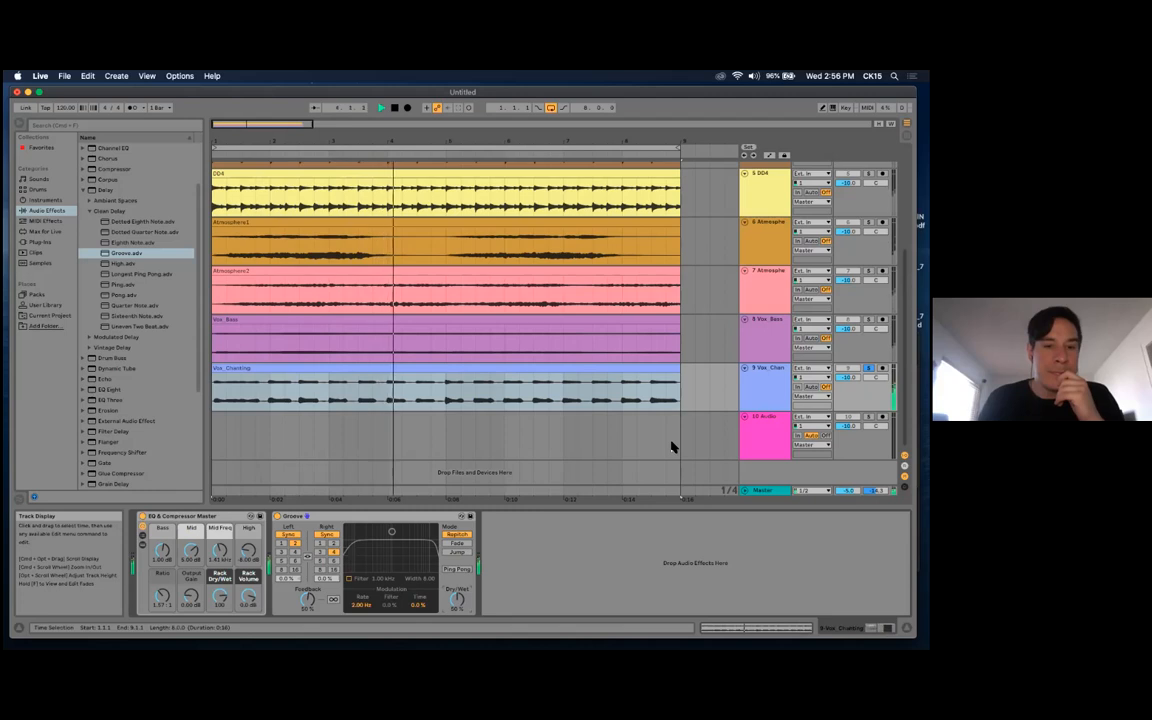
key(space)
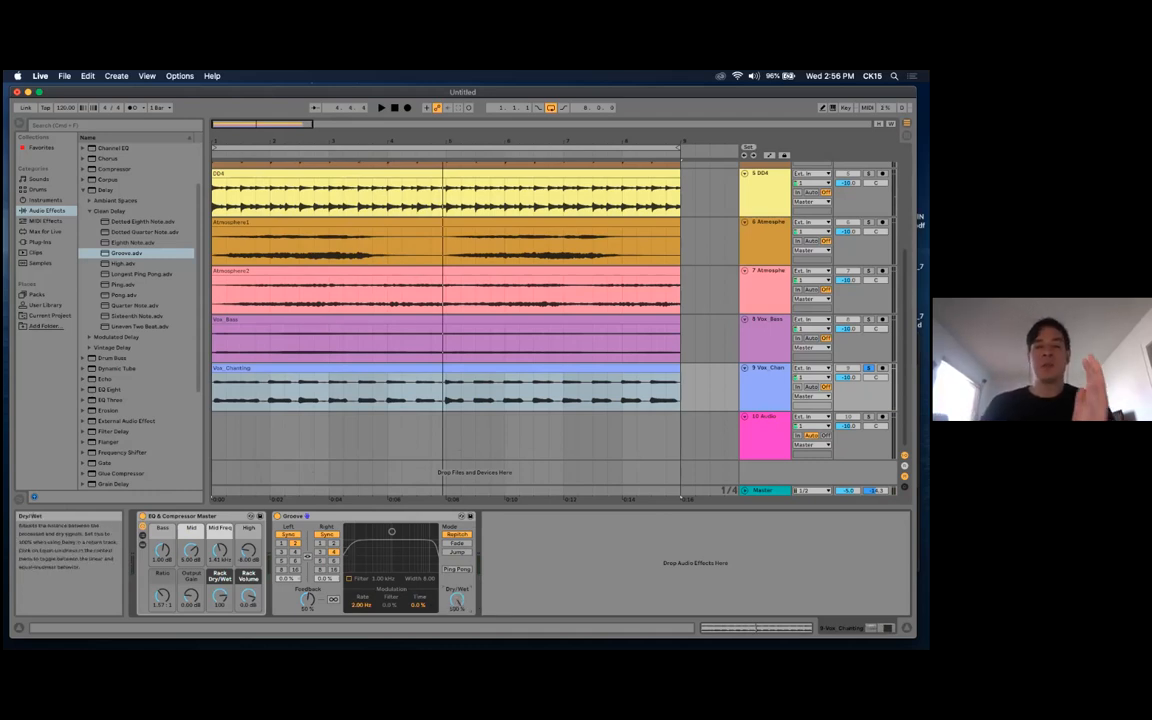
key(space)
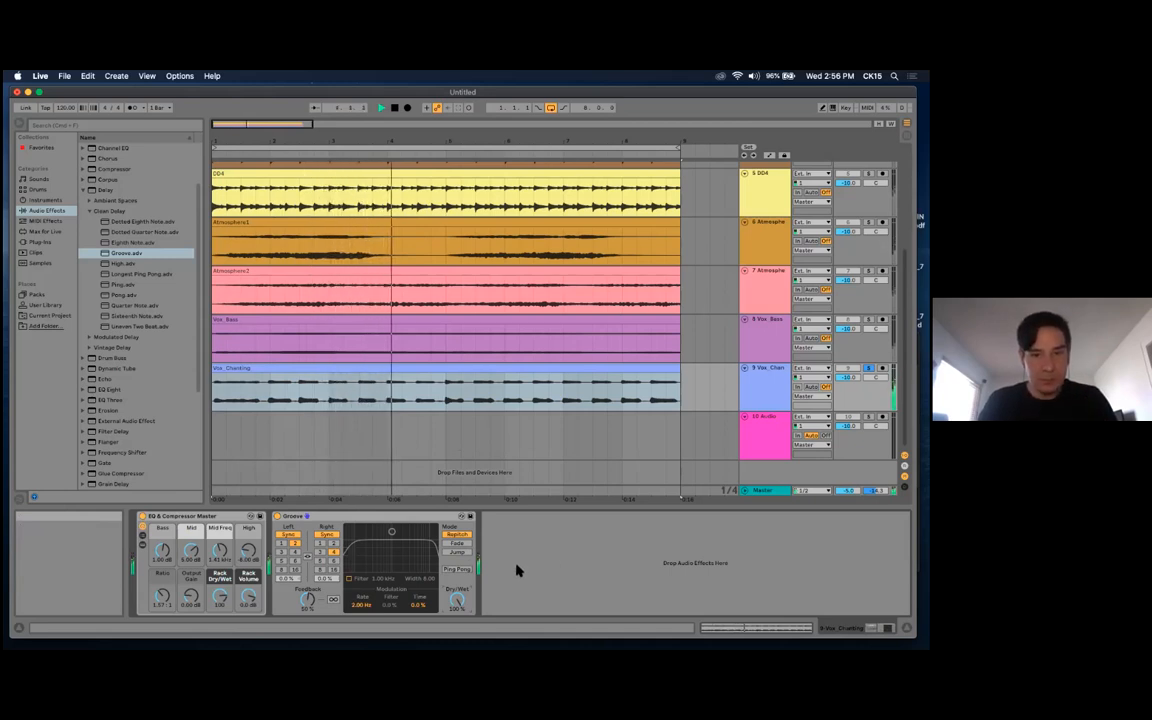
key(space)
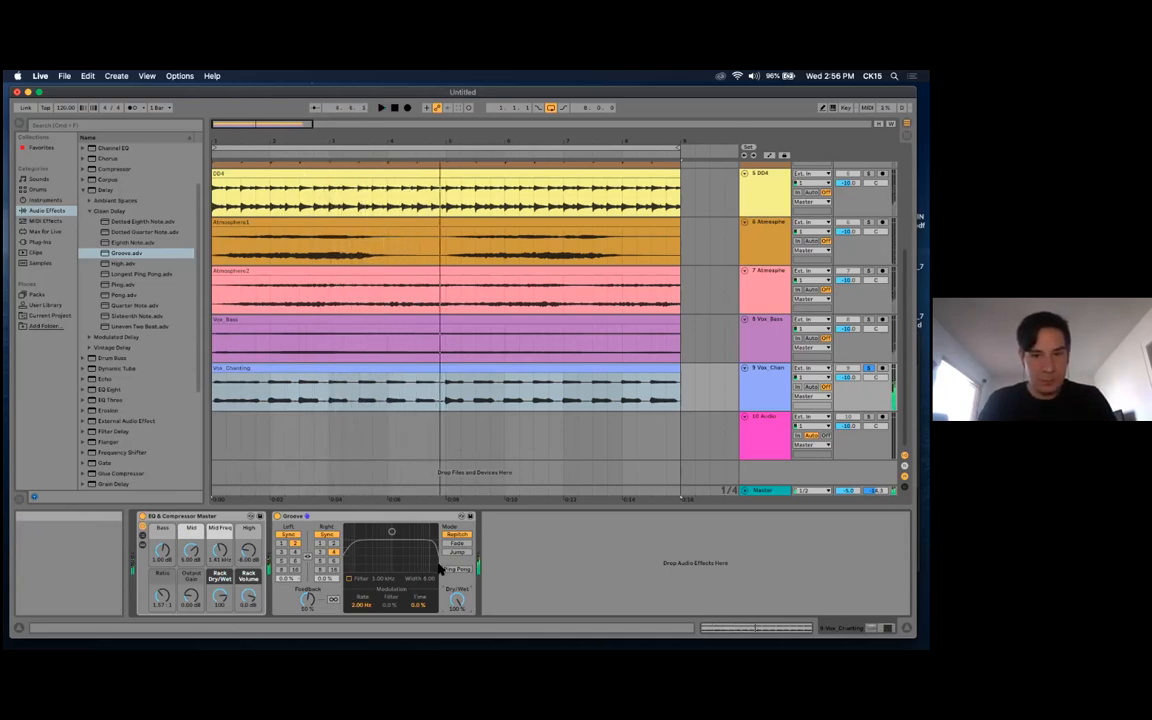
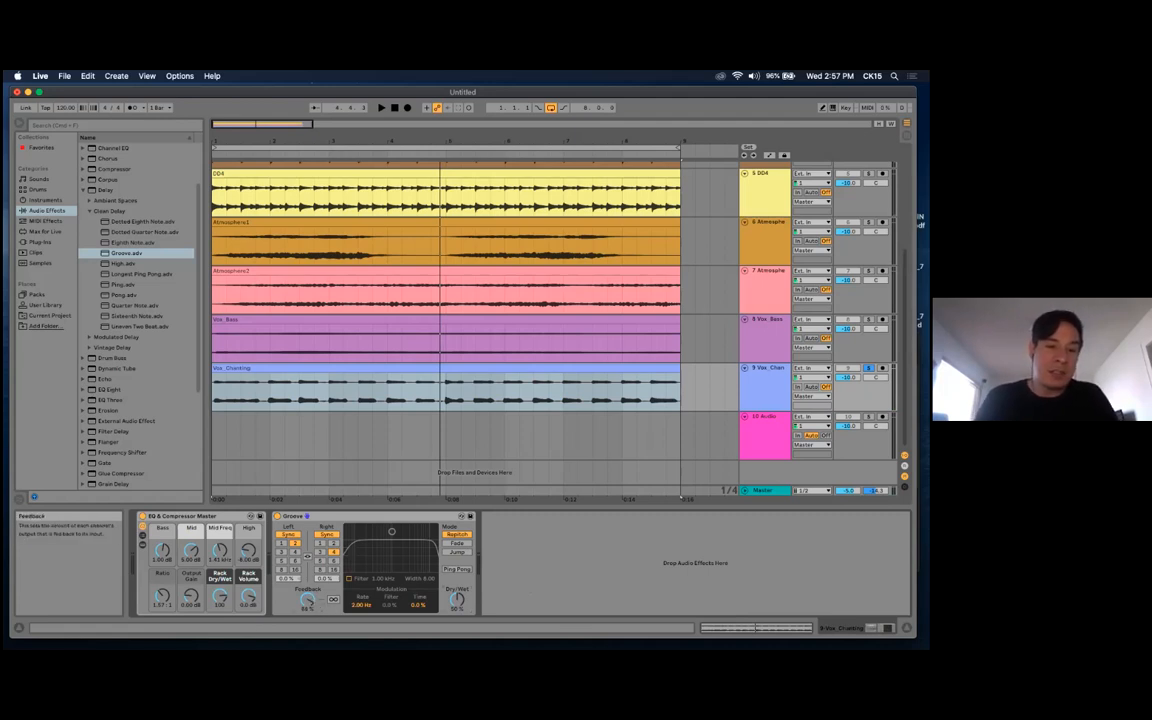
Play the chanting vocal from the arrangement start while trying a higher Groove delay feedback, and restore the feedback to 50 %
click(219, 430)
key(space)
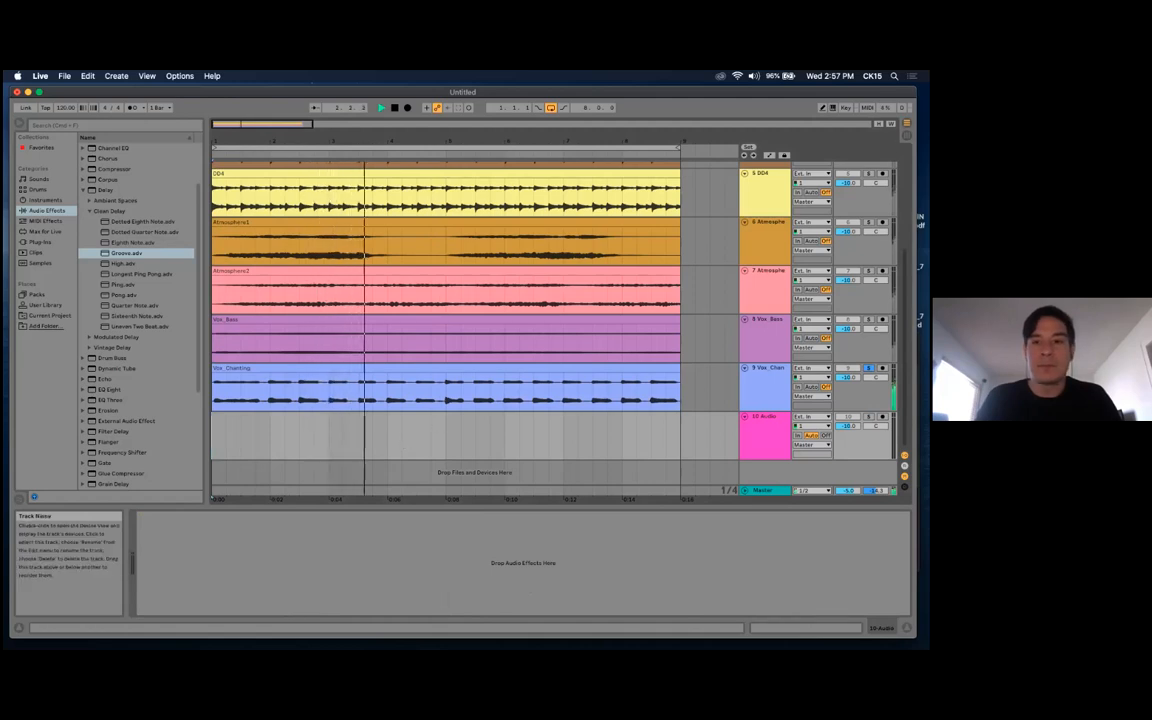
key(Return)
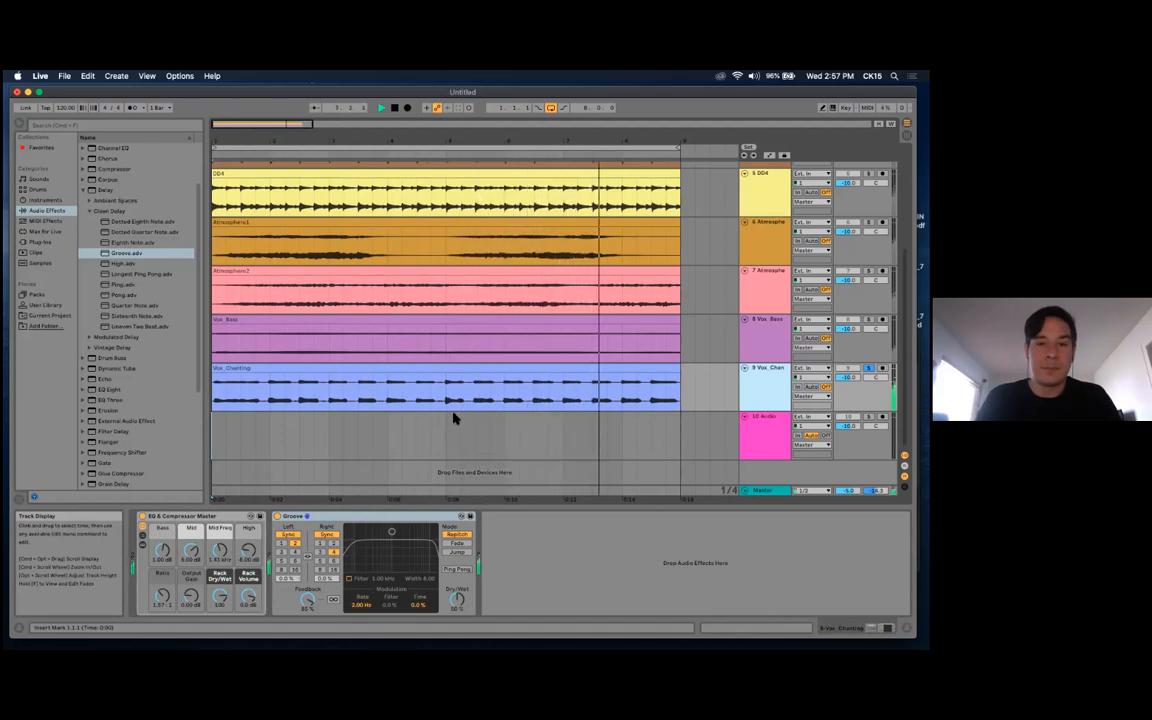
key(space)
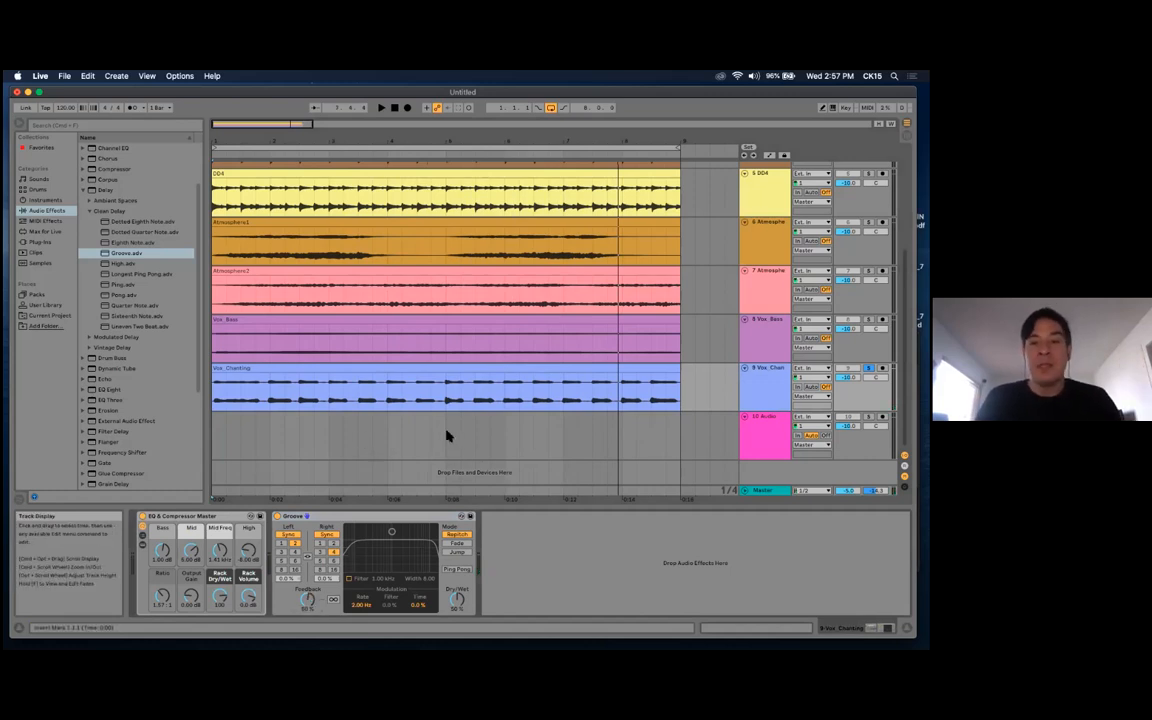
Return the insert marker to 1.1.1, show the chanting track's devices again and collapse the Delay presets in the browser
click(216, 432)
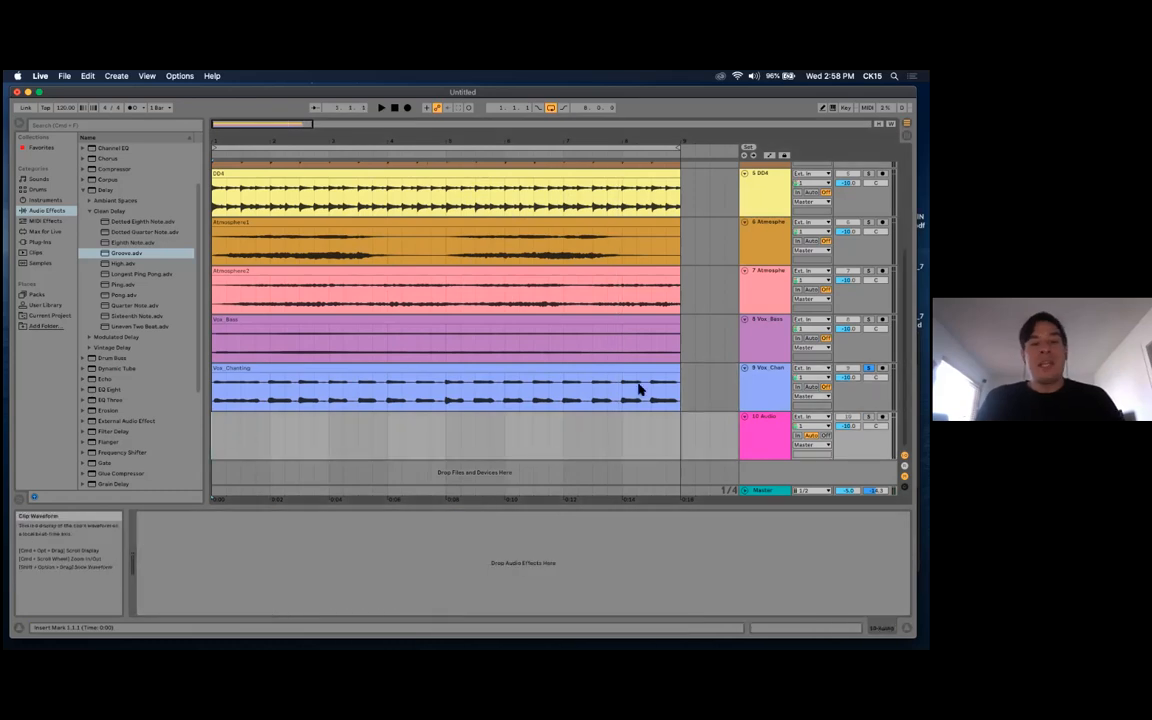
click(640, 389)
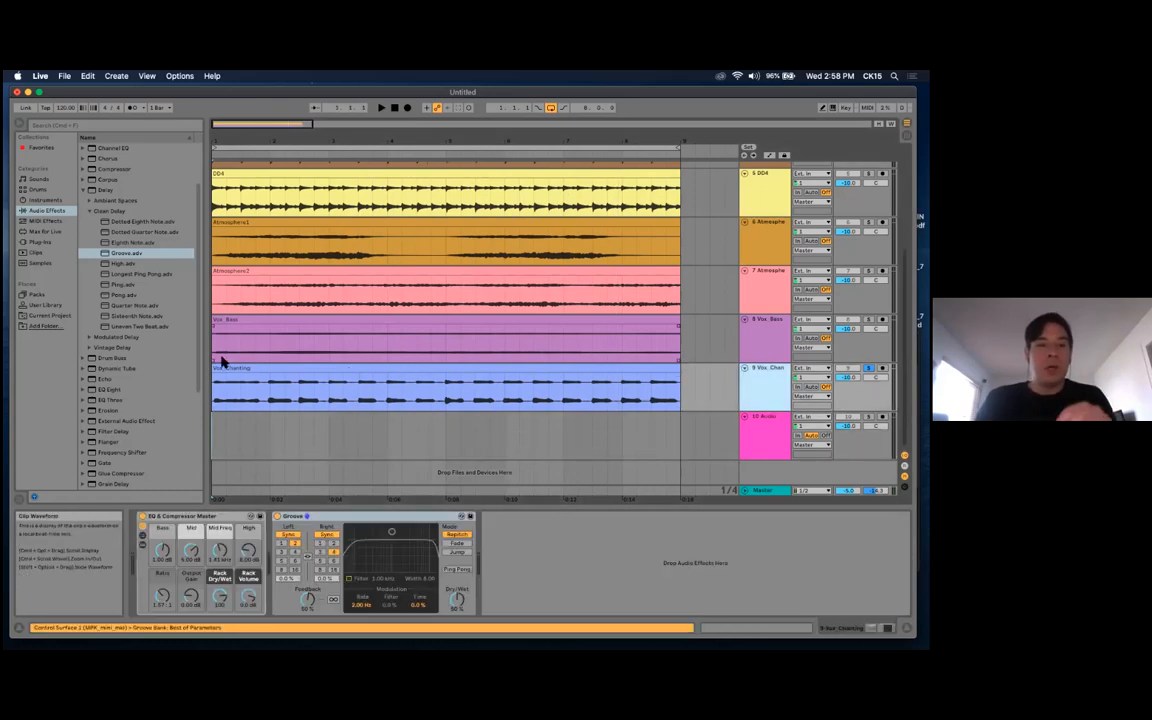
click(88, 210)
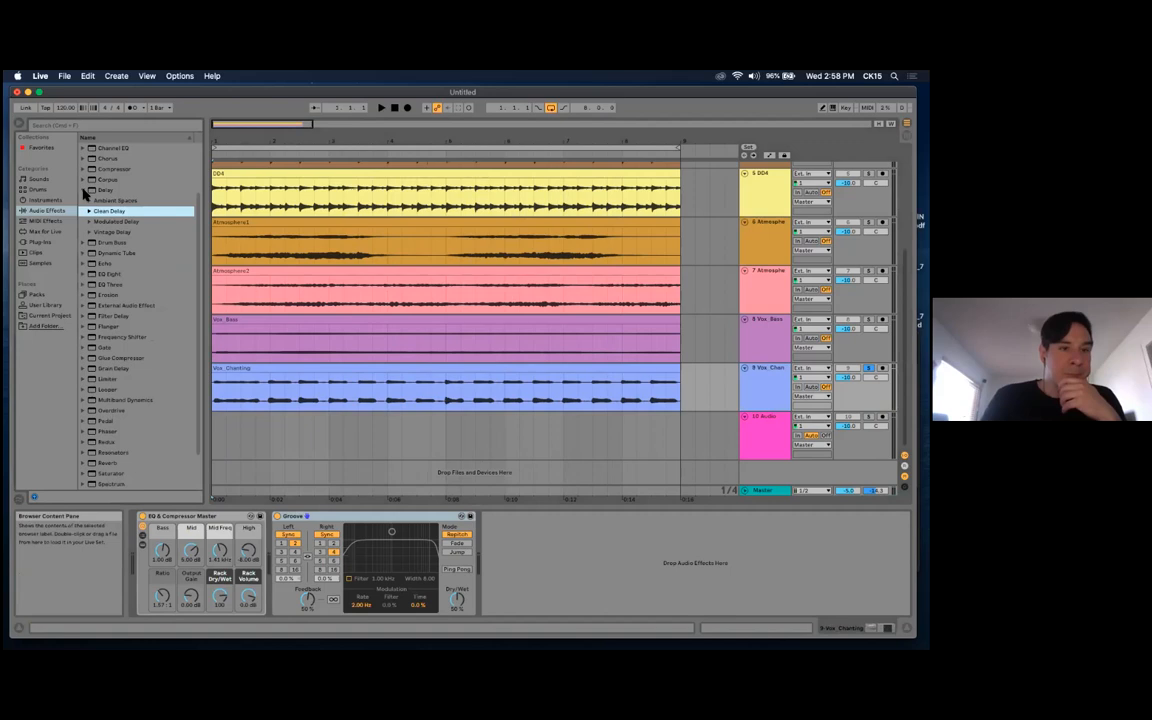
click(84, 190)
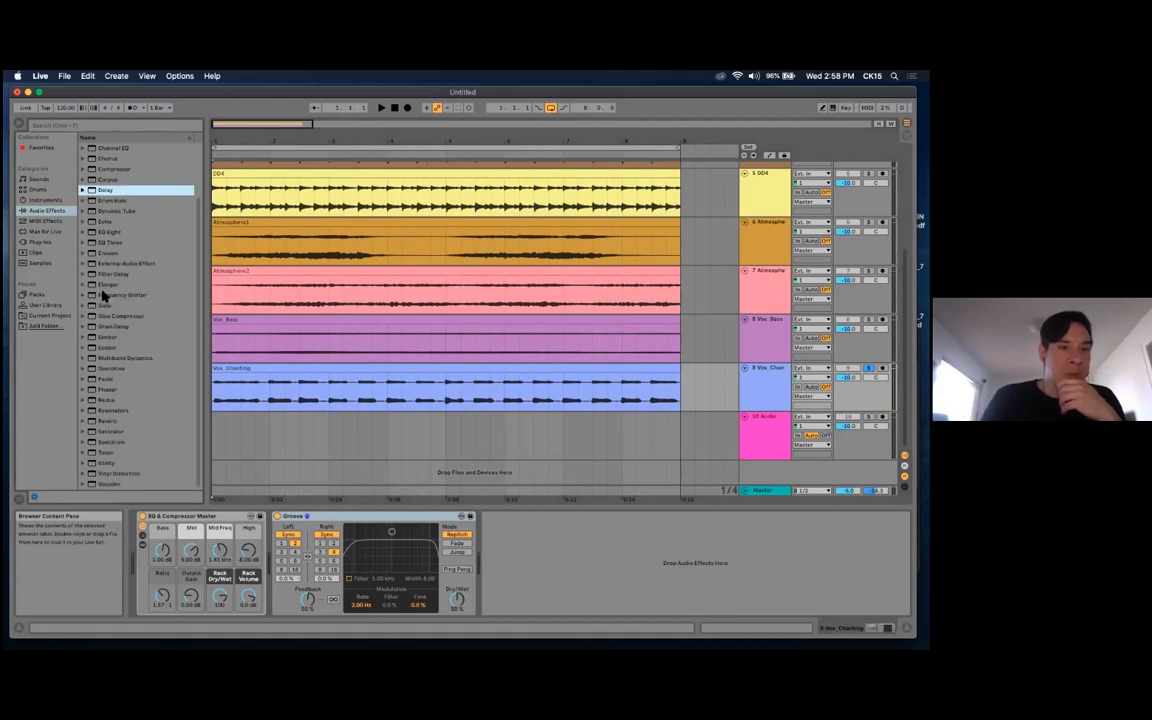
Look through the Reverb effect's Special presets in the browser
click(85, 422)
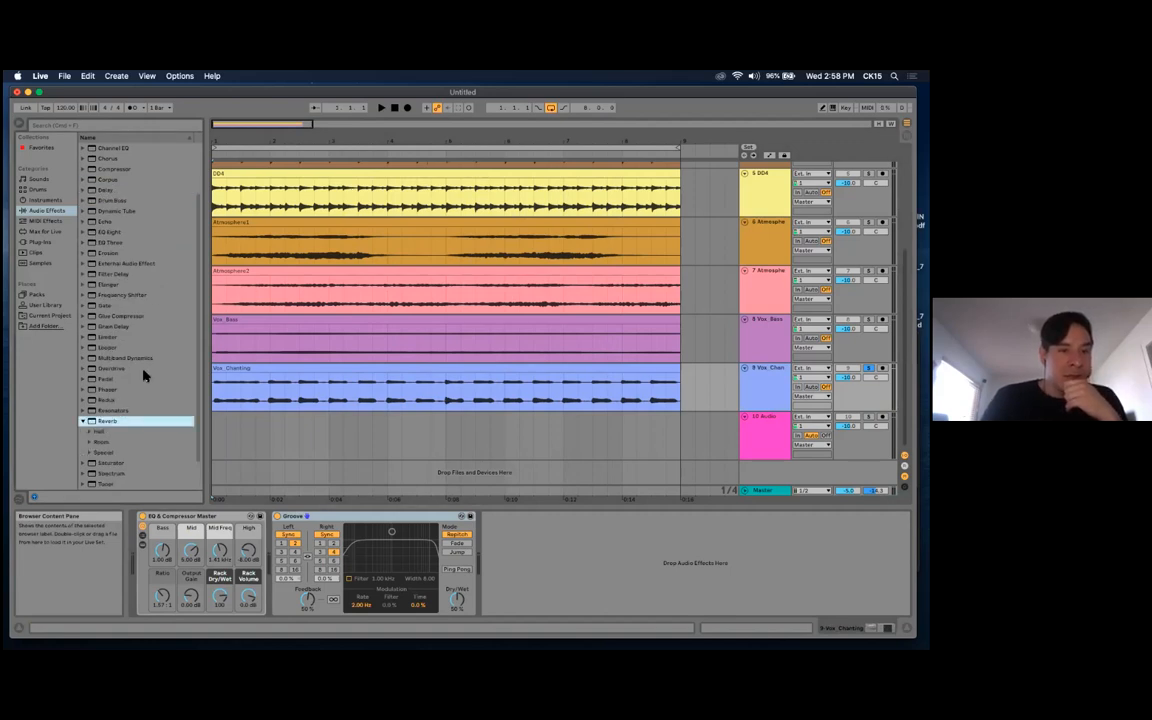
scroll(140, 376, down, 1)
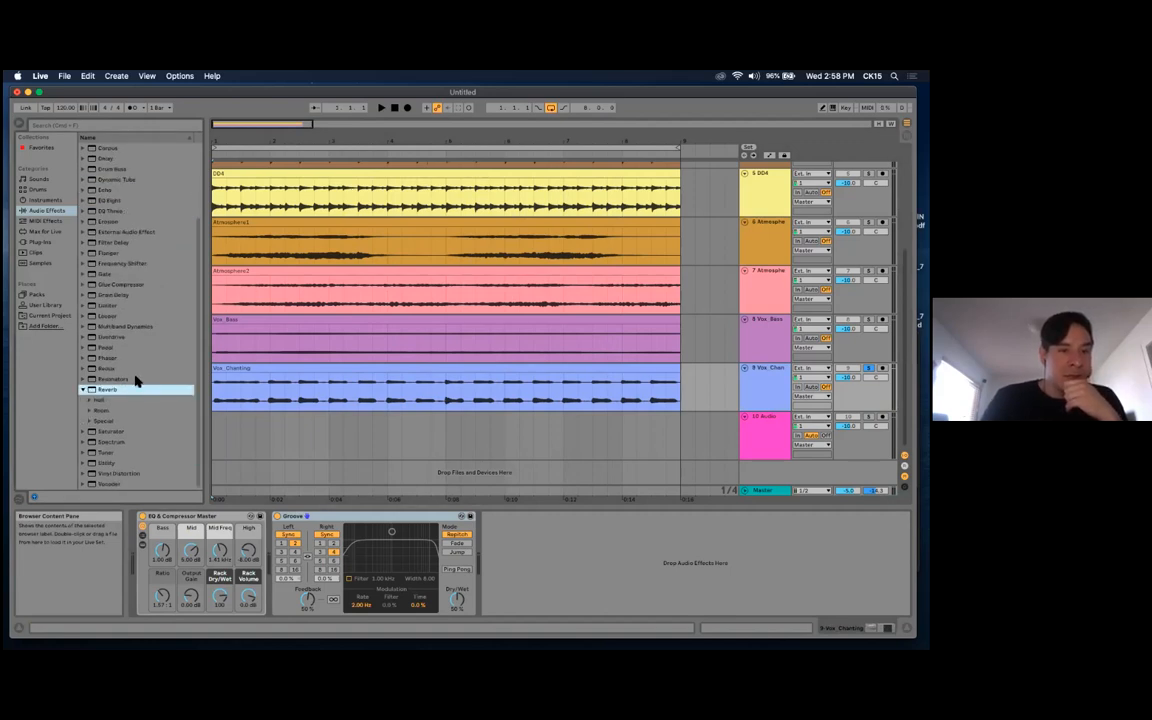
click(88, 421)
scroll(100, 390, down, 4)
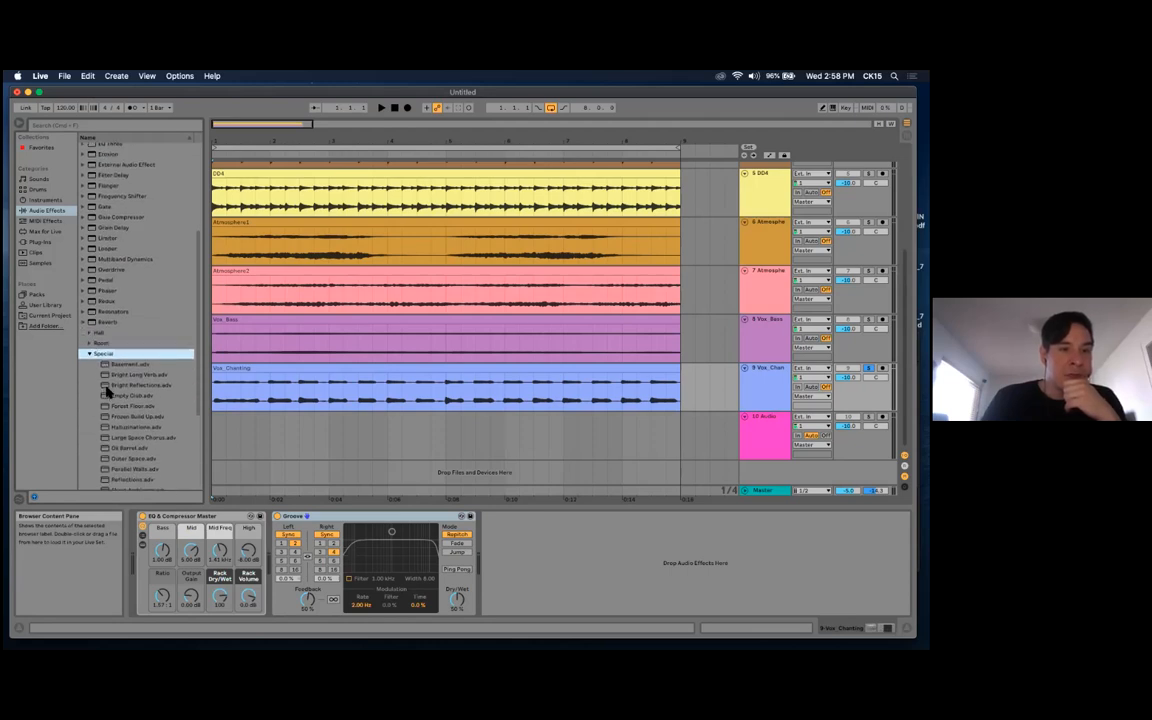
click(88, 303)
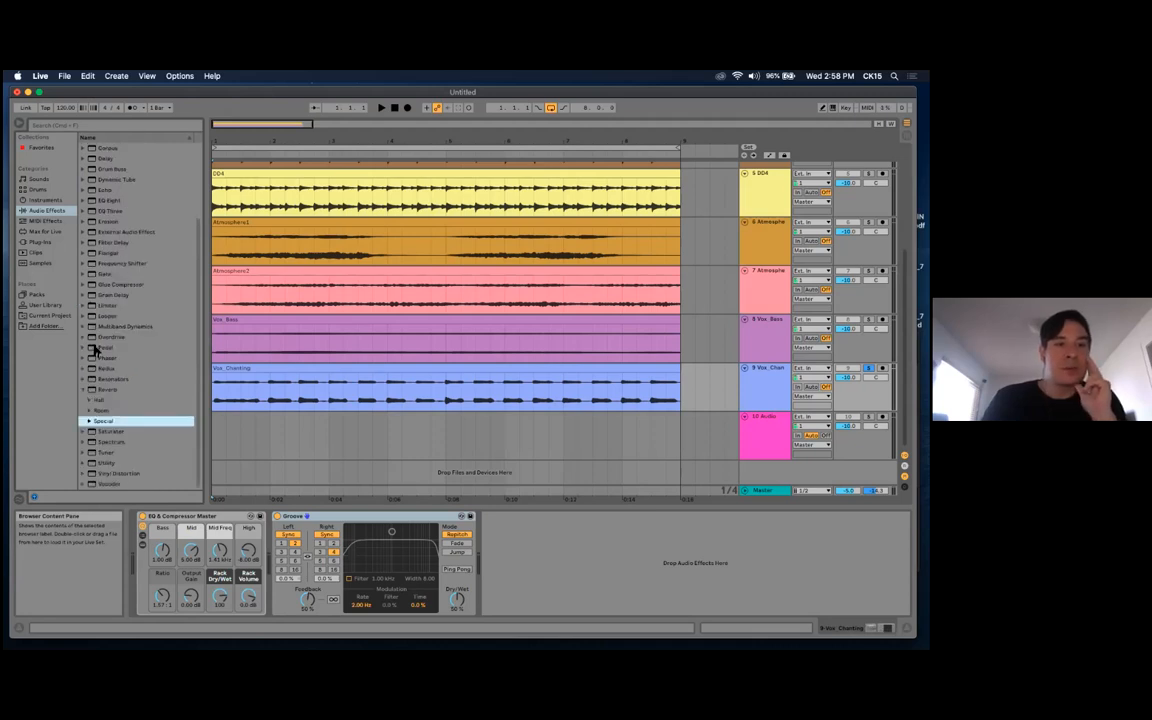
Add the Concert Hall preset from the Reverb's Hall presets after the Groove delay on the chanting track
click(87, 400)
scroll(115, 383, down, 5)
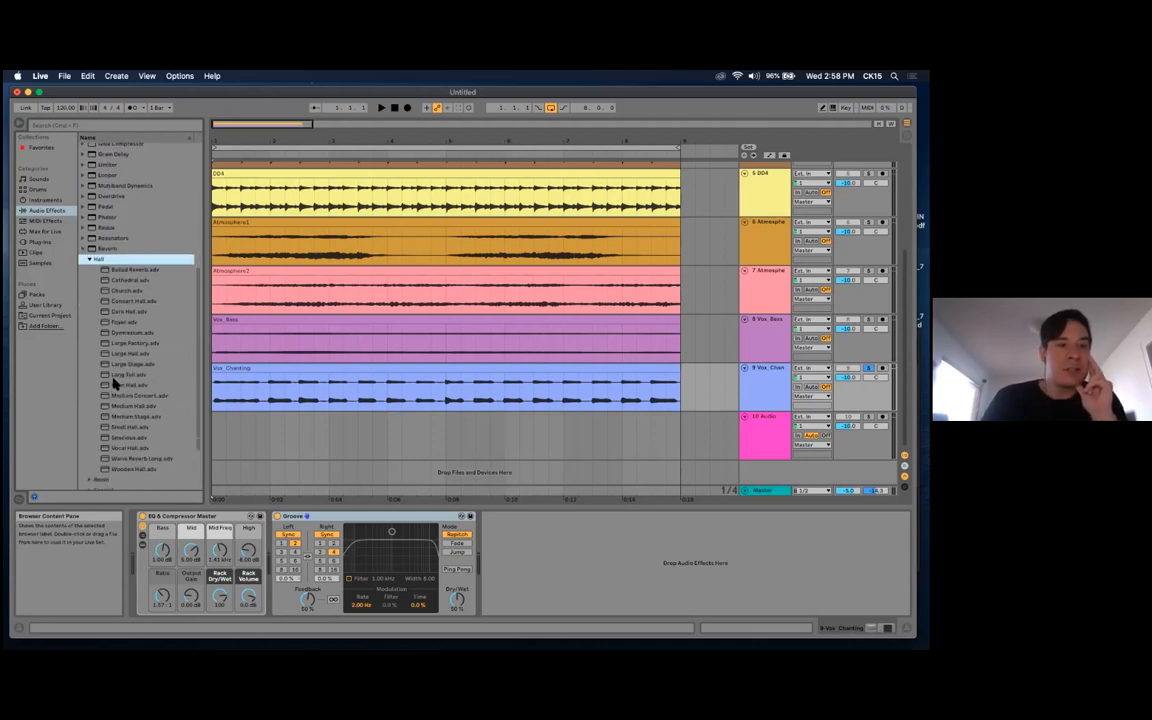
scroll(115, 383, down, 2)
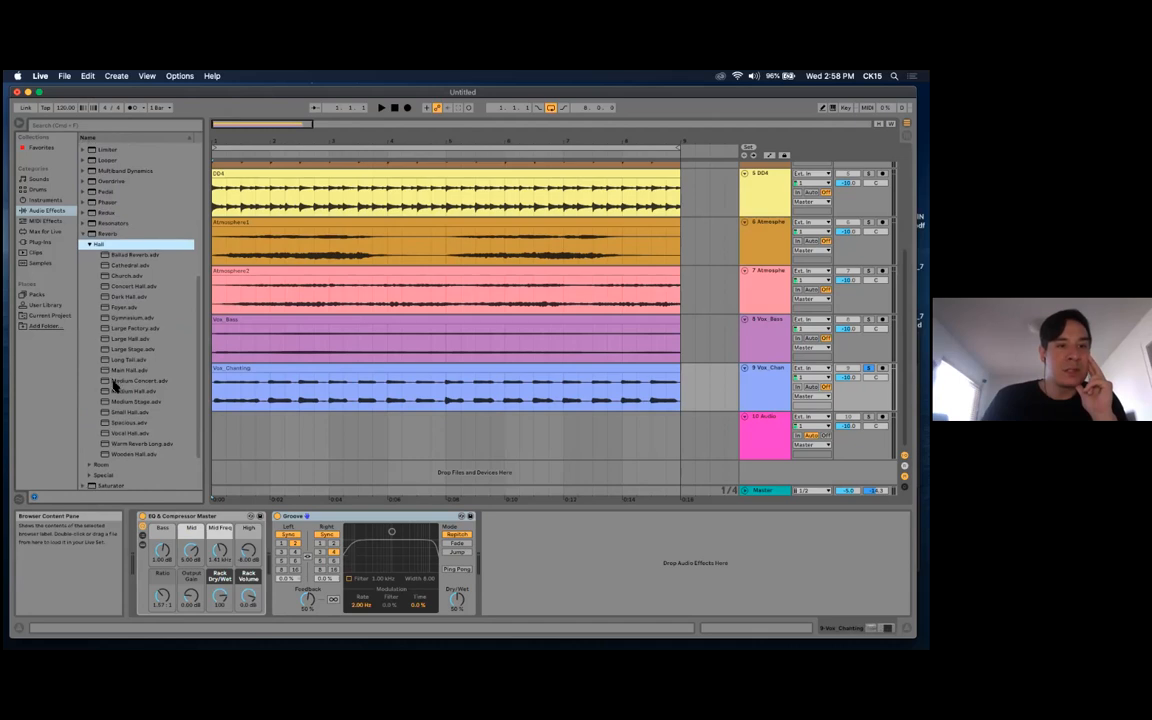
click(132, 287)
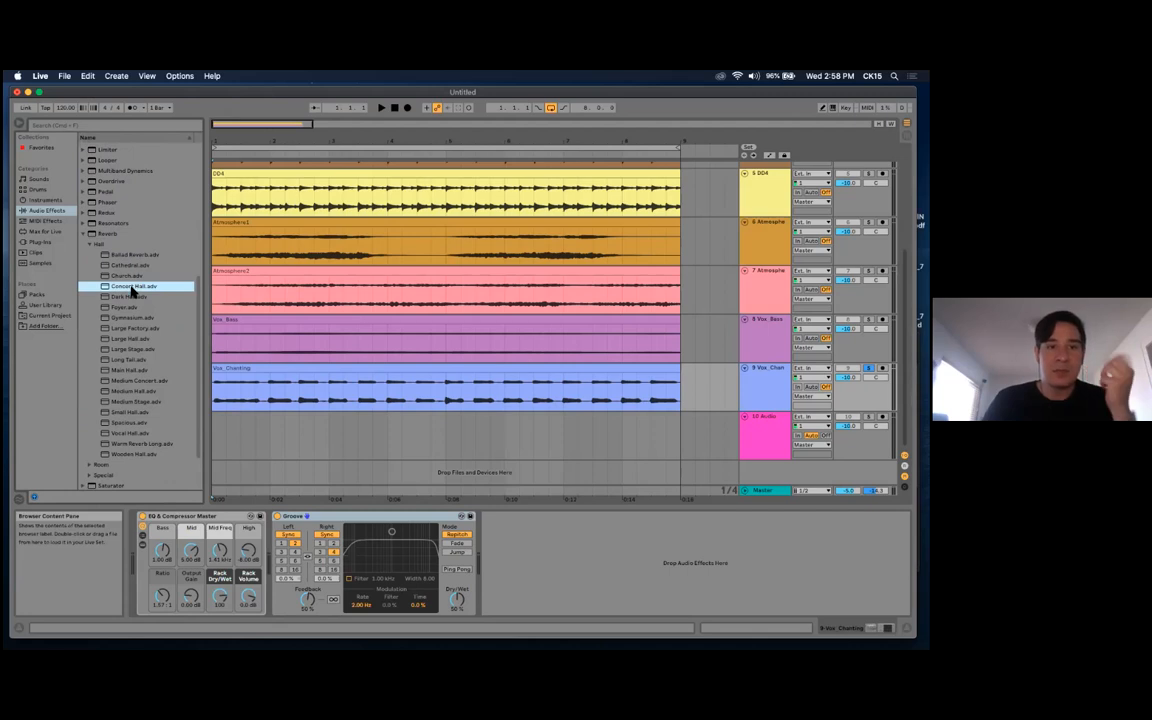
drag(130, 286, 522, 572)
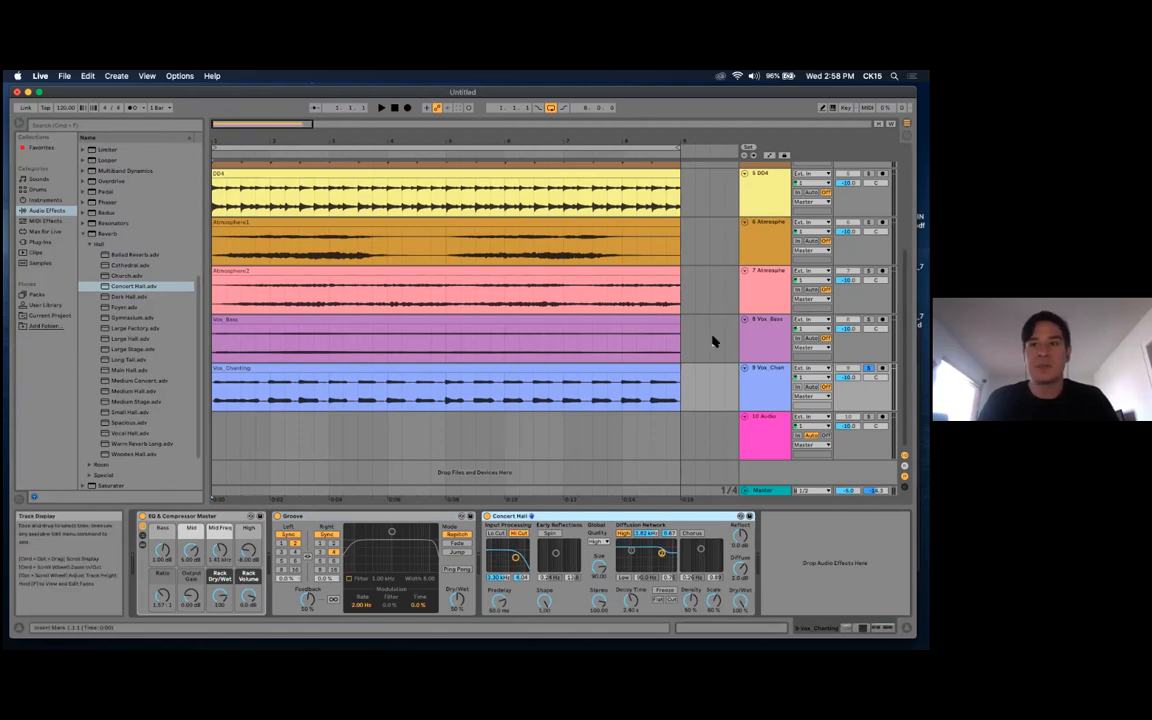
Lower the Concert Hall reverb's Dry/Wet to about 40 % and audition the chanting vocal before and after the change
key(space)
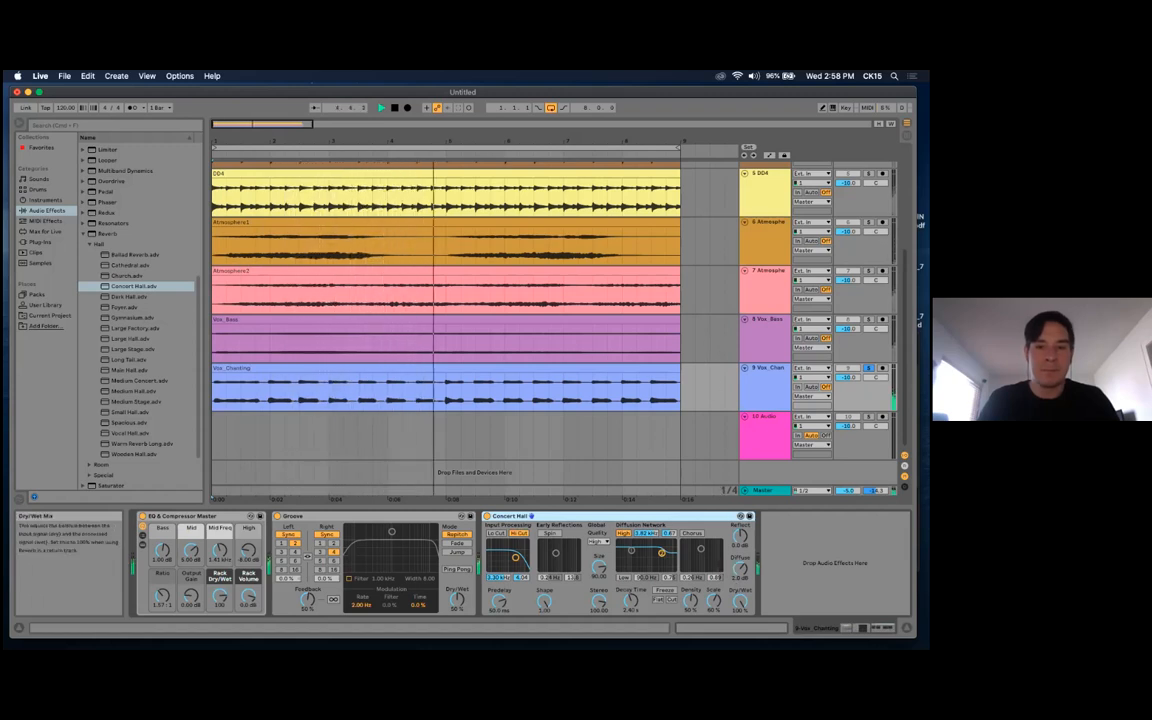
key(space)
drag(740, 602, 740, 615)
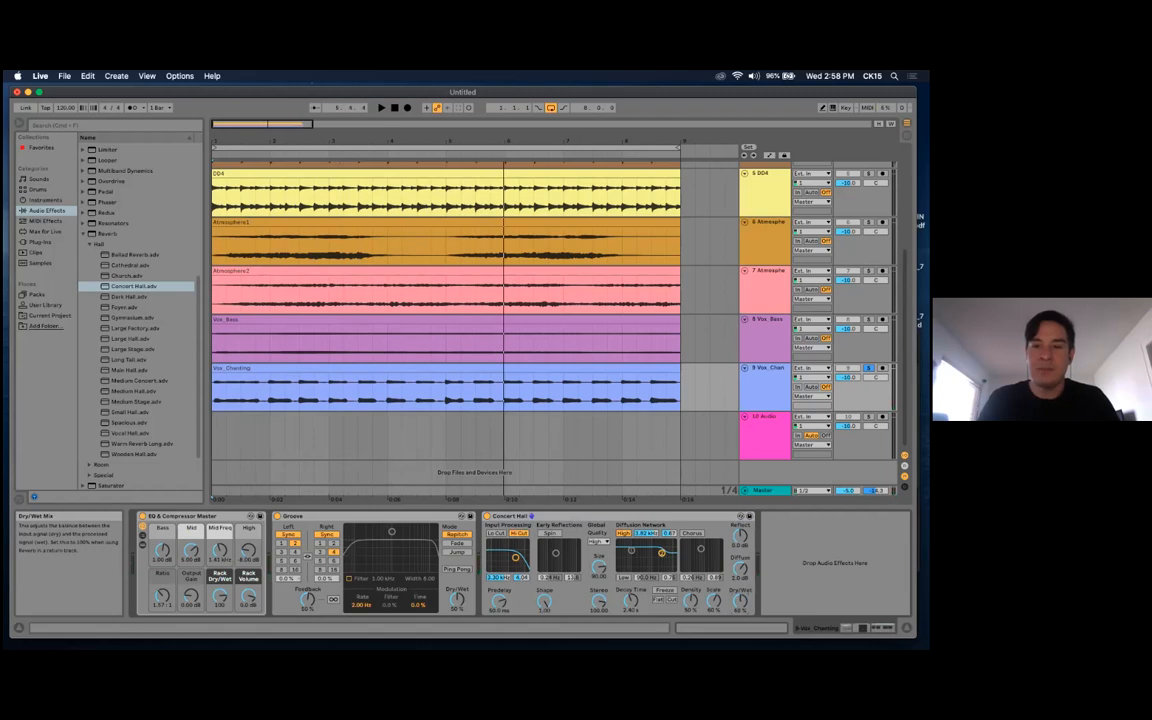
key(space)
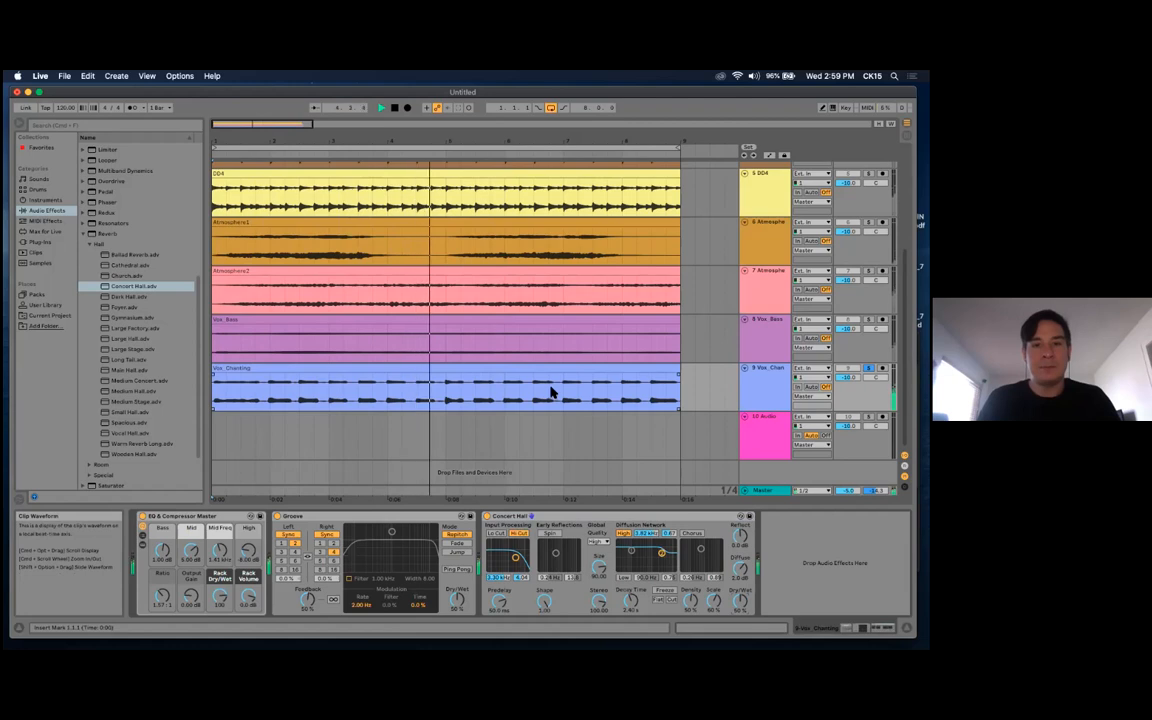
key(space)
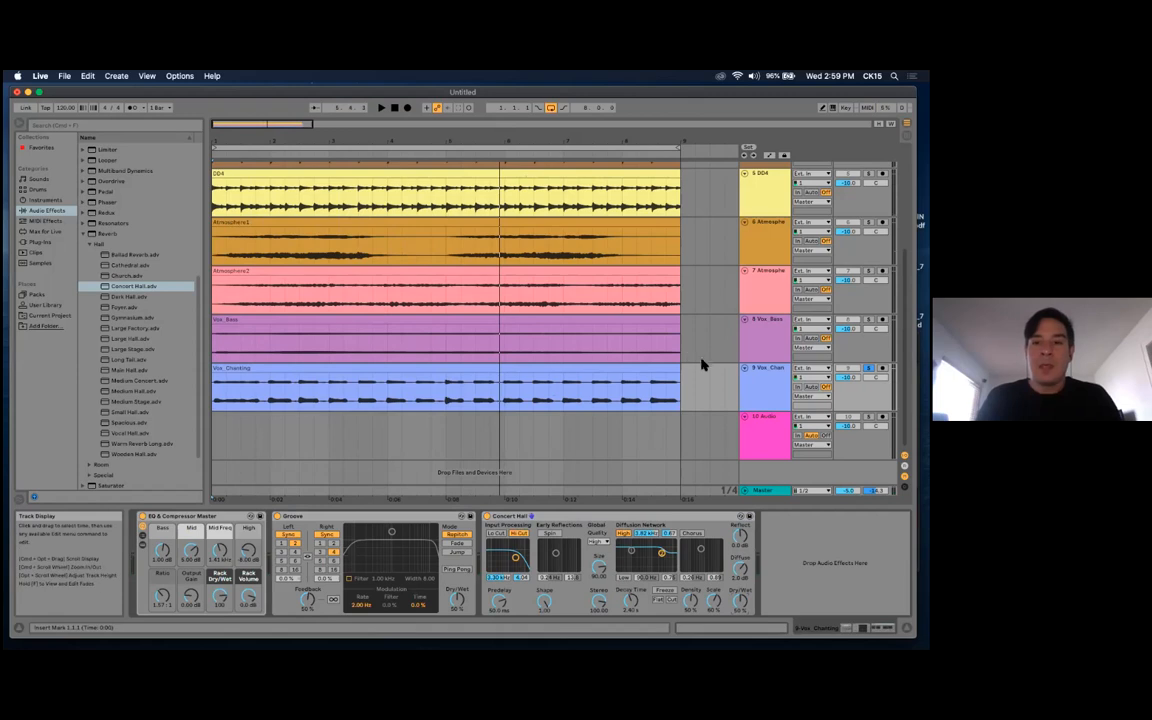
scroll(706, 348, up, 1)
scroll(712, 332, down, 1)
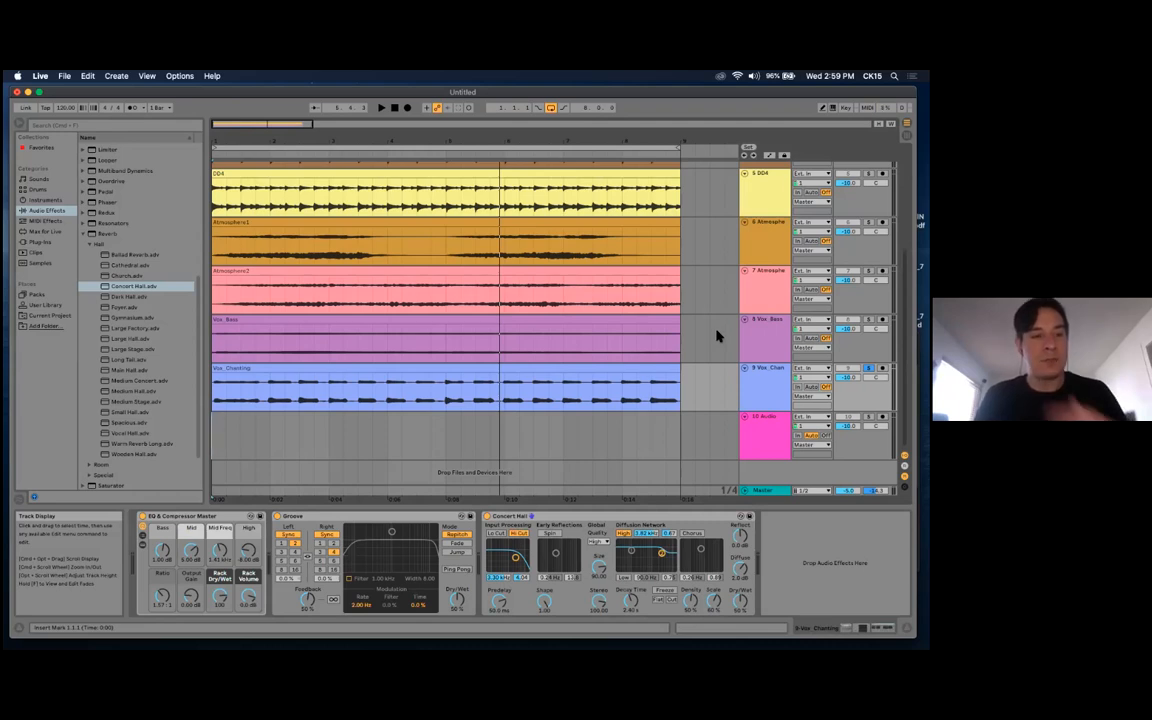
scroll(712, 329, up, 4)
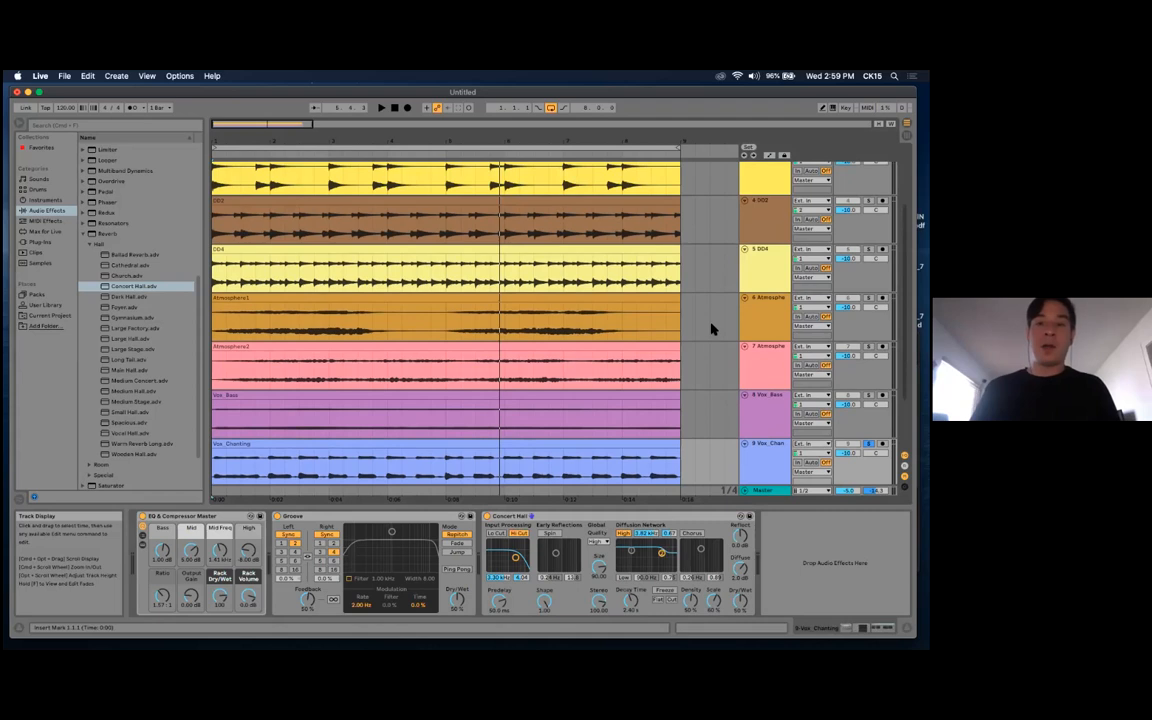
scroll(712, 326, down, 4)
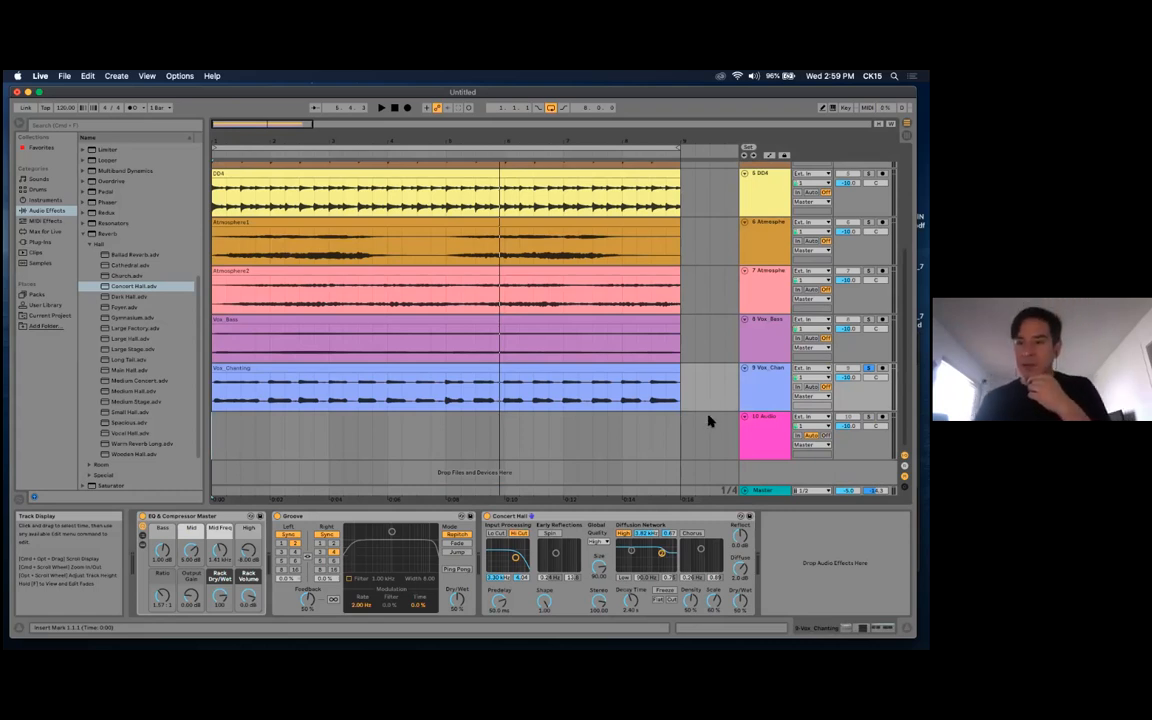
Turn off solo on the Vox_Chanting track and select the empty audio track 10
click(766, 425)
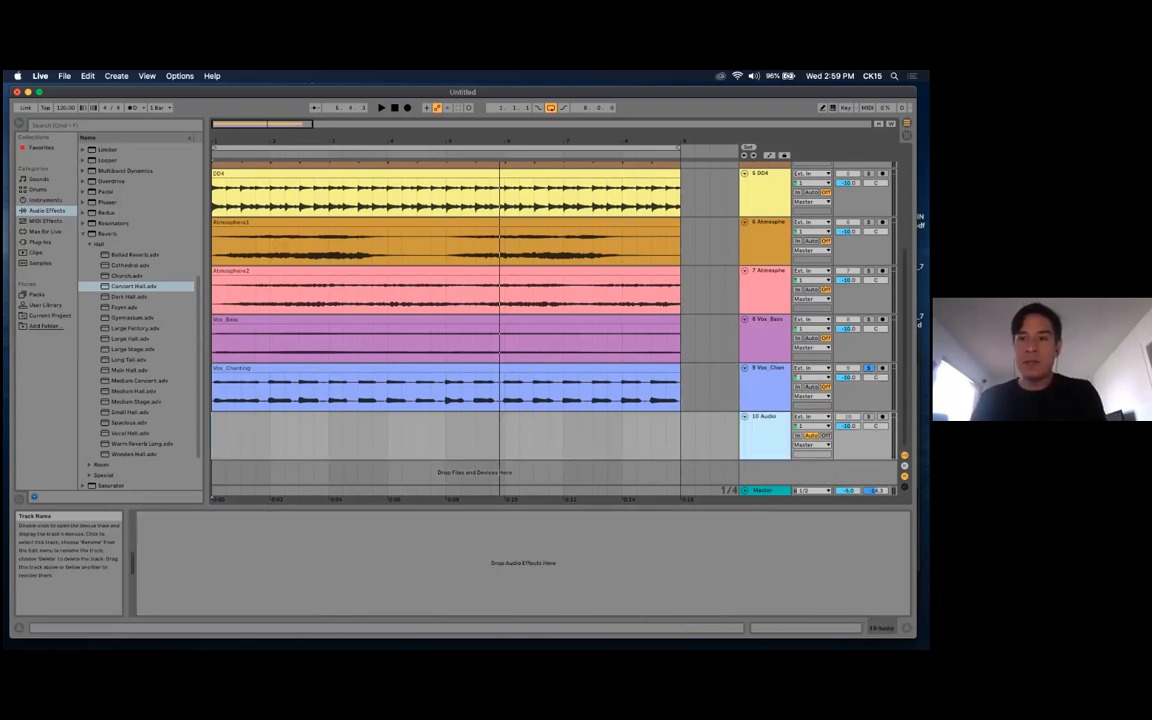
click(868, 368)
click(766, 428)
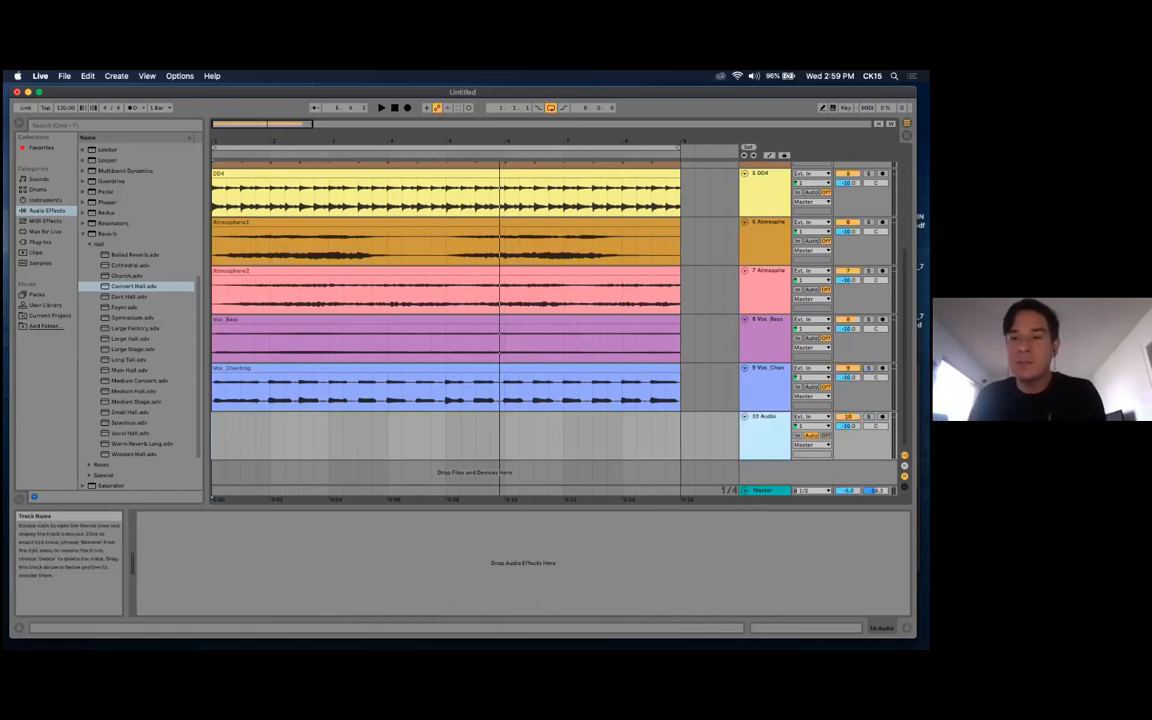
Uncover the desktop files and import the video EE_AllClips_720.mp4 onto audio track 10 at the start of the arrangement
drag(620, 92, 583, 89)
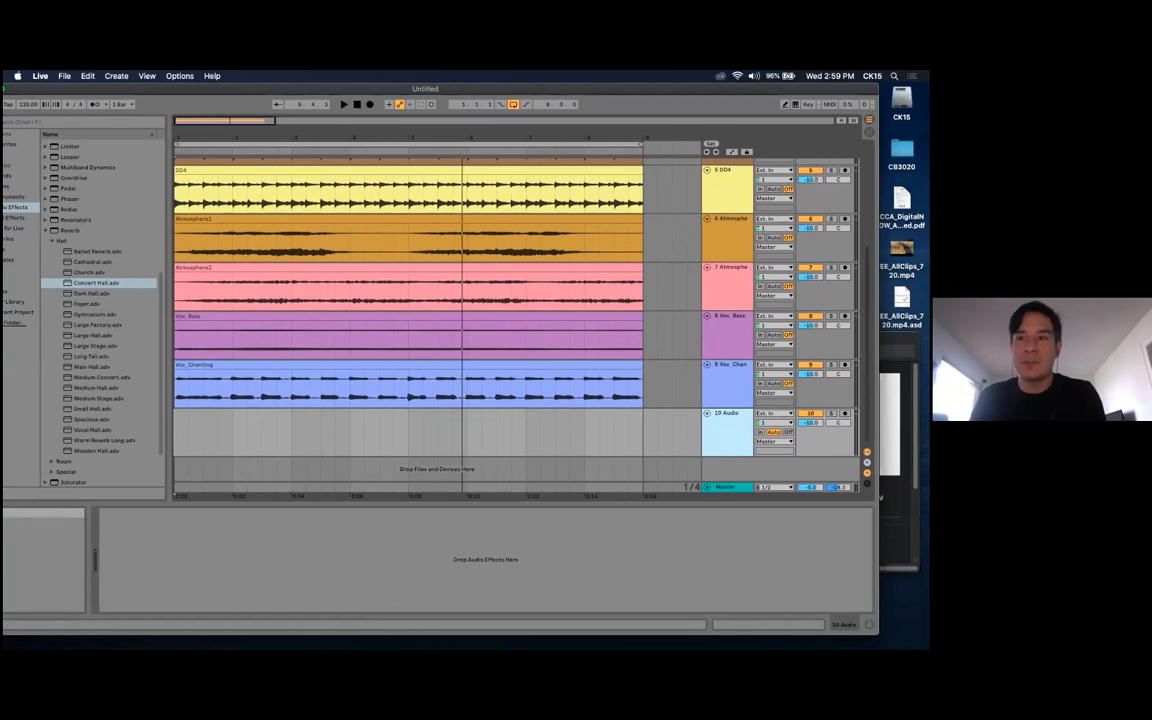
drag(583, 89, 575, 89)
click(902, 249)
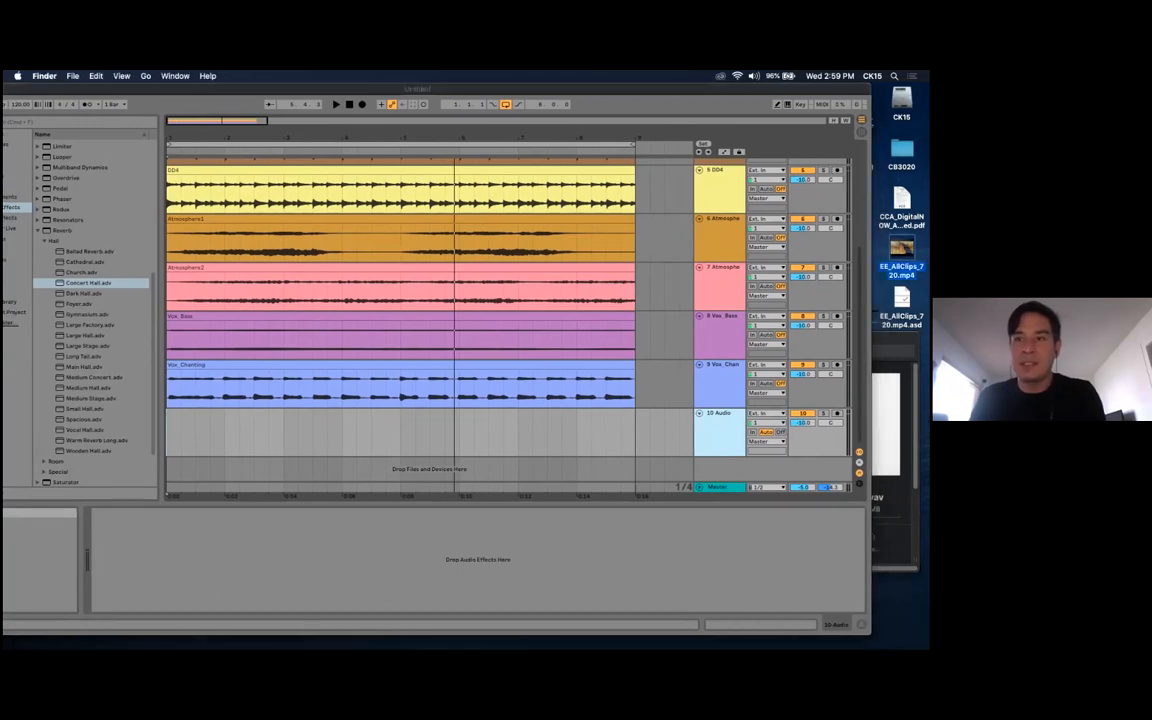
drag(902, 249, 170, 432)
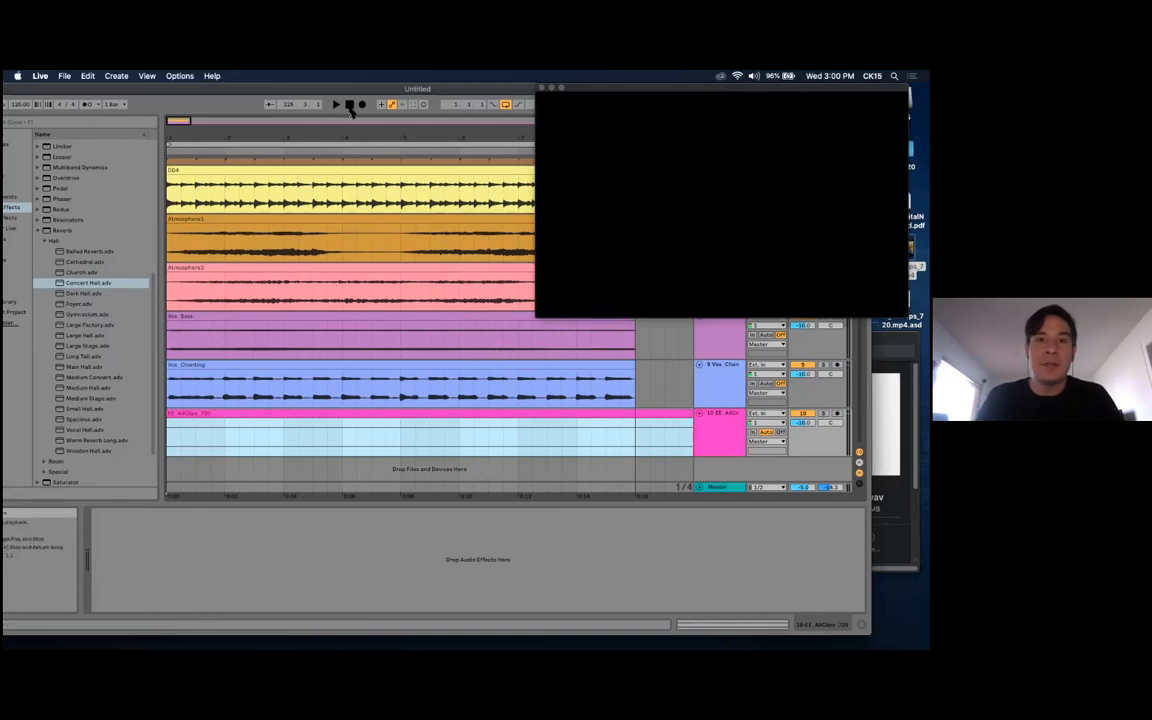
Preview the imported video from around bar 25 and from the arrangement's start with the other tracks, and close the video window
drag(326, 138, 326, 82)
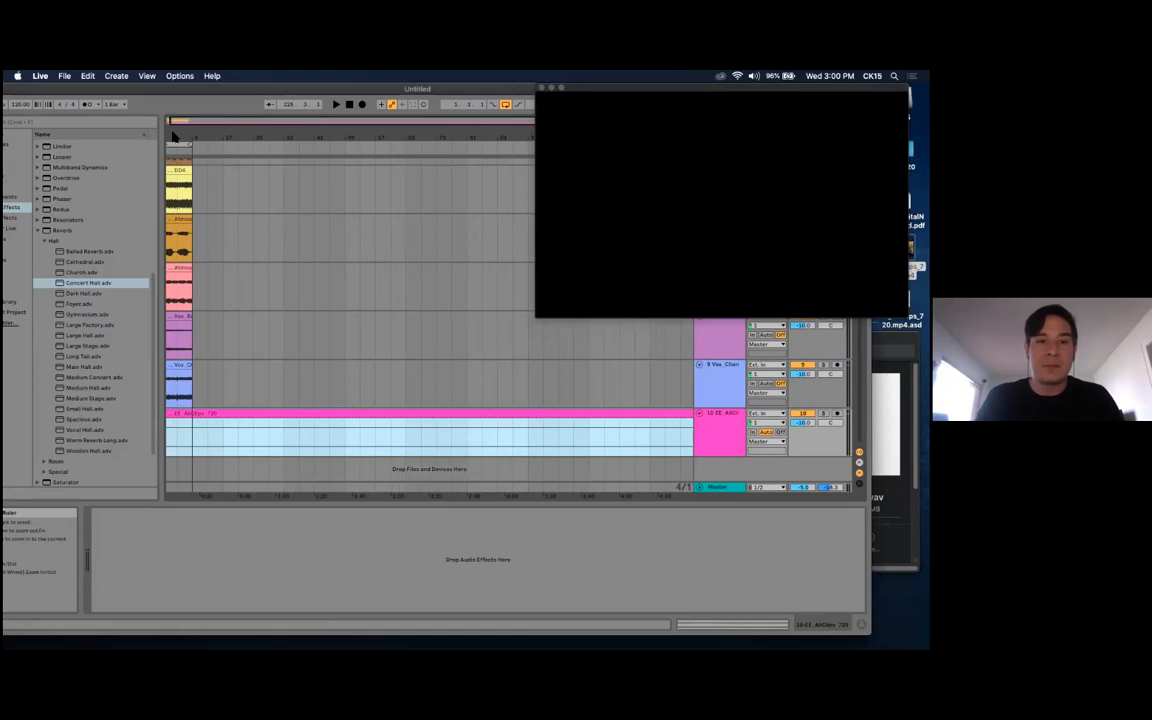
click(250, 437)
key(space)
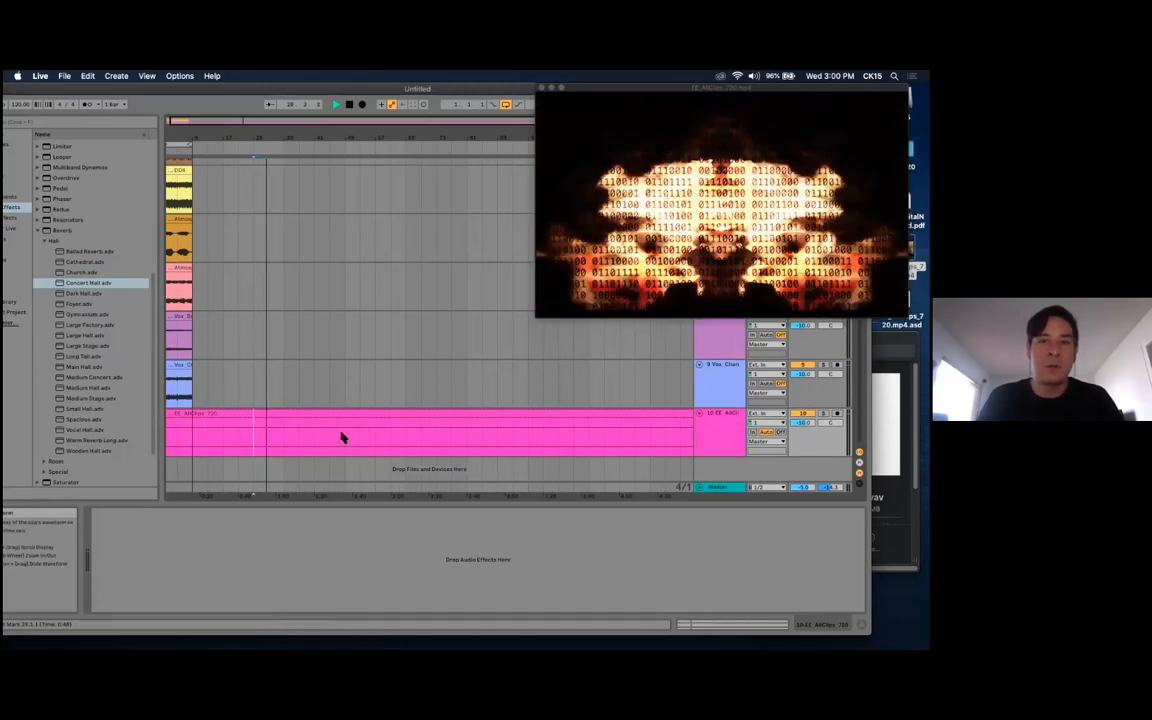
drag(257, 141, 303, 168)
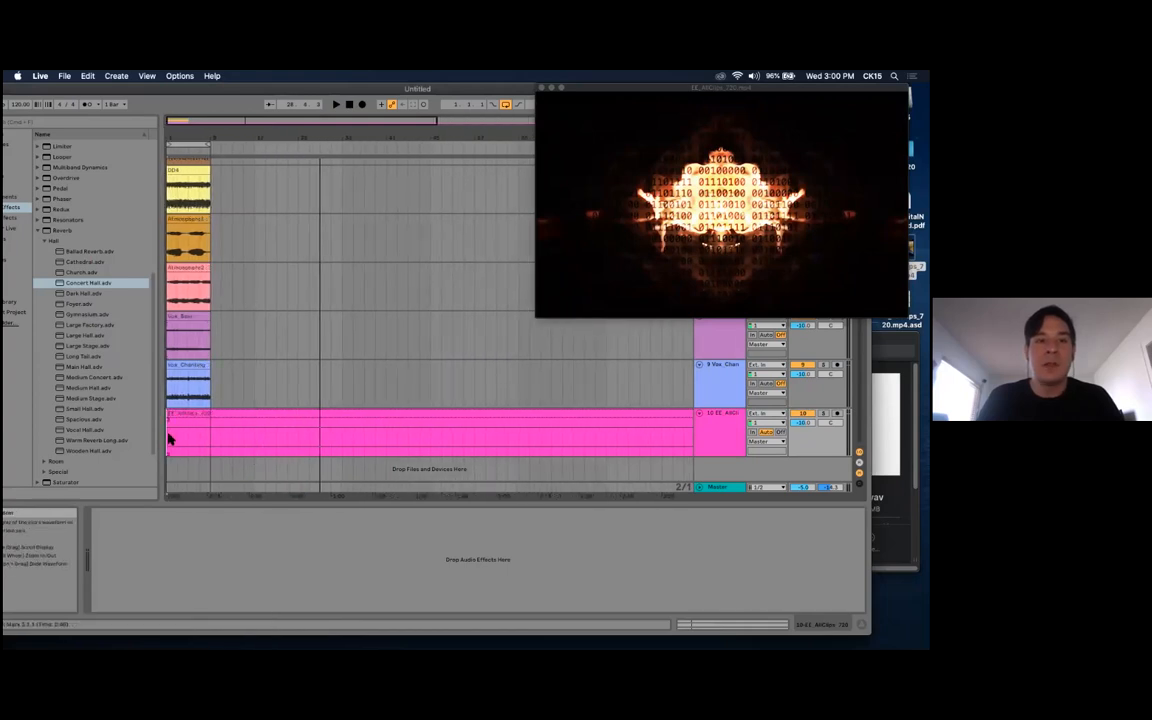
key(space)
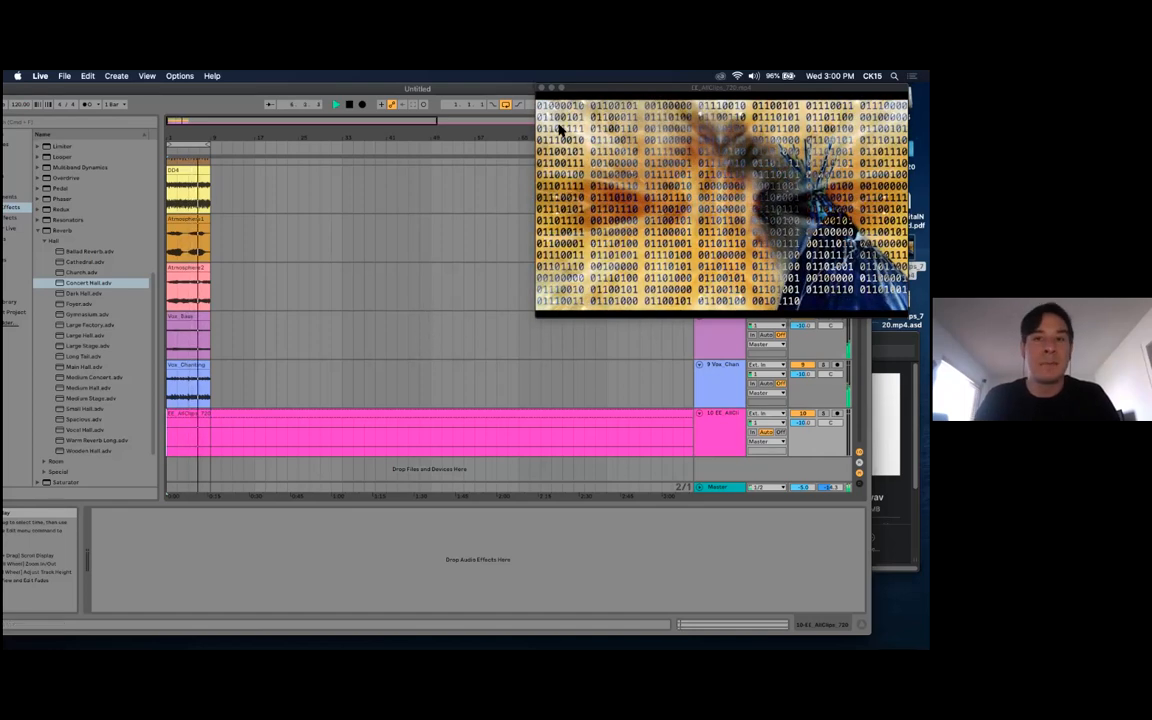
key(space)
click(541, 88)
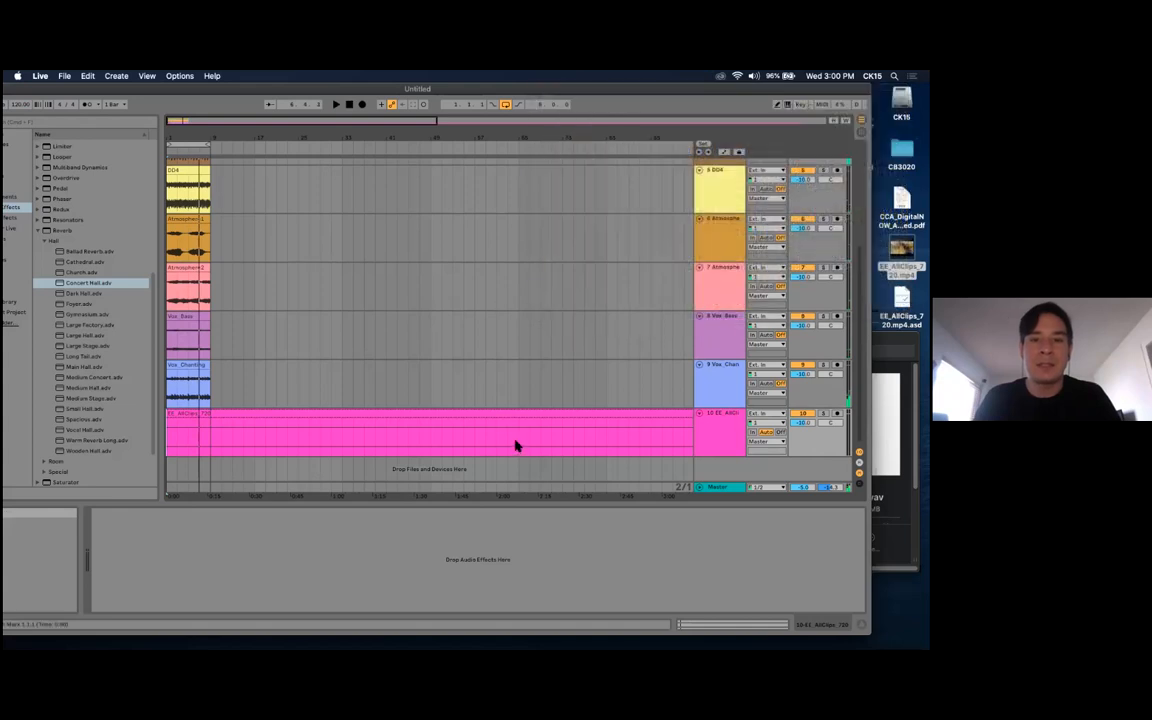
Delete the video clip from track 10 and return to the eight-bar arrangement
click(489, 416)
key(Delete)
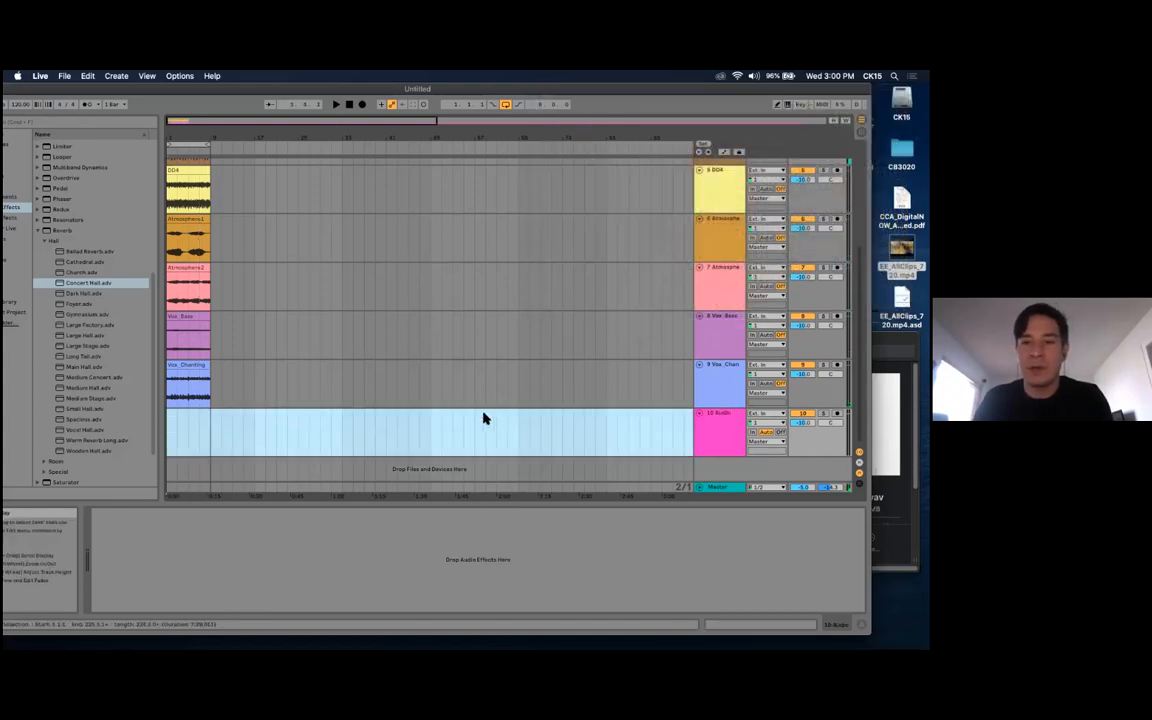
drag(236, 137, 700, 137)
click(569, 210)
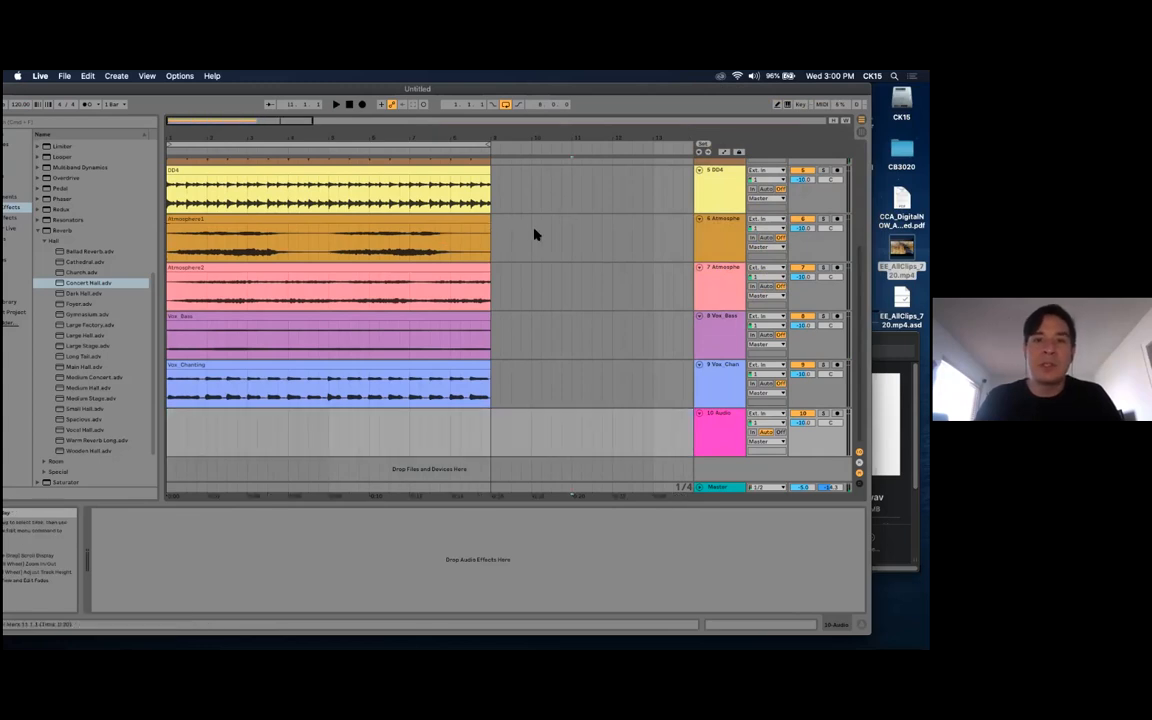
Select the eight-bar loop range across all tracks, review its Export Audio/Video settings and close the dialog without exporting
click(375, 147)
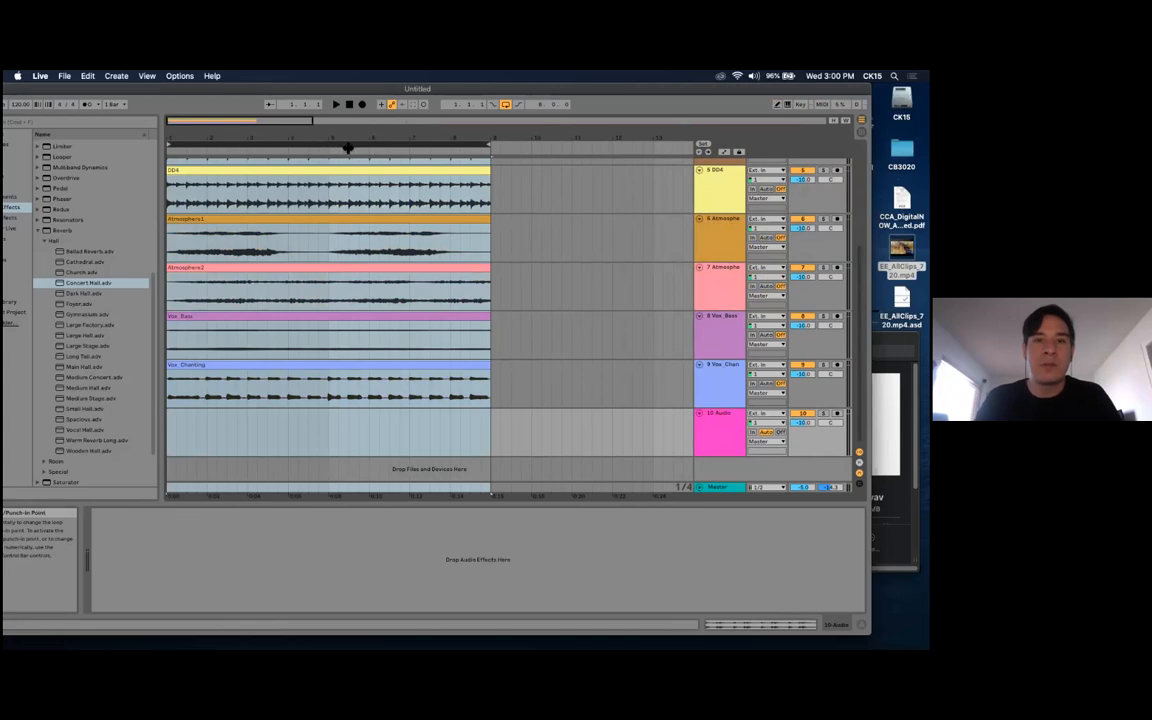
click(498, 186)
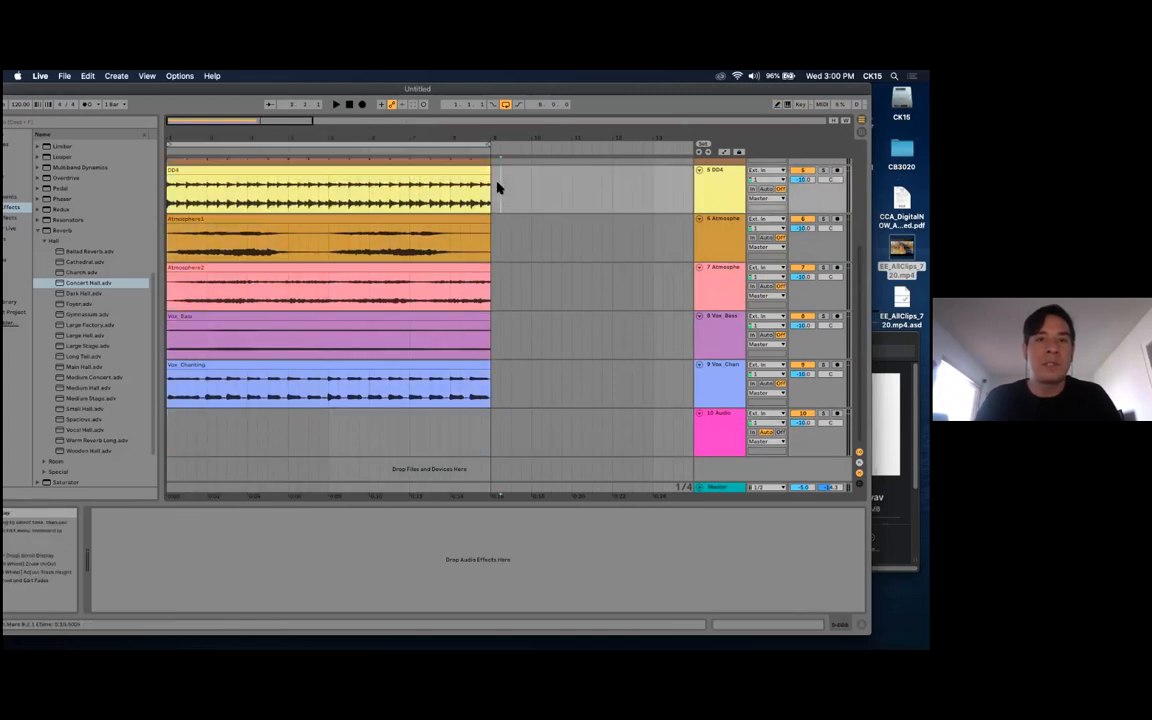
click(438, 149)
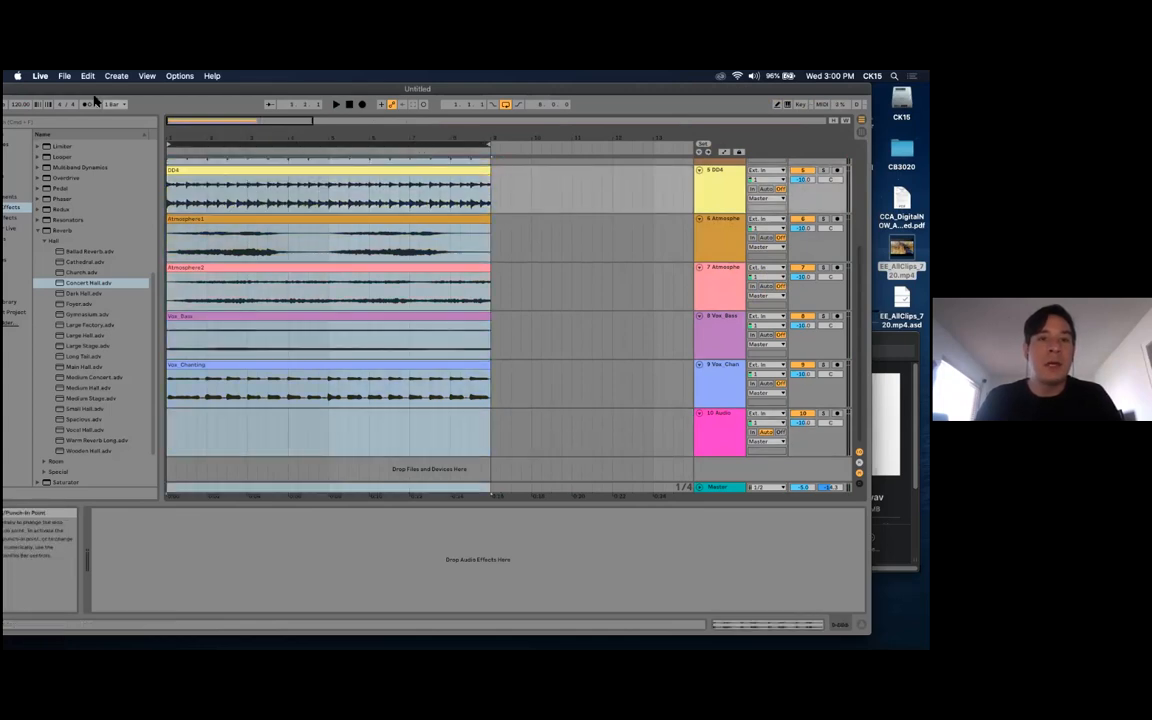
click(63, 77)
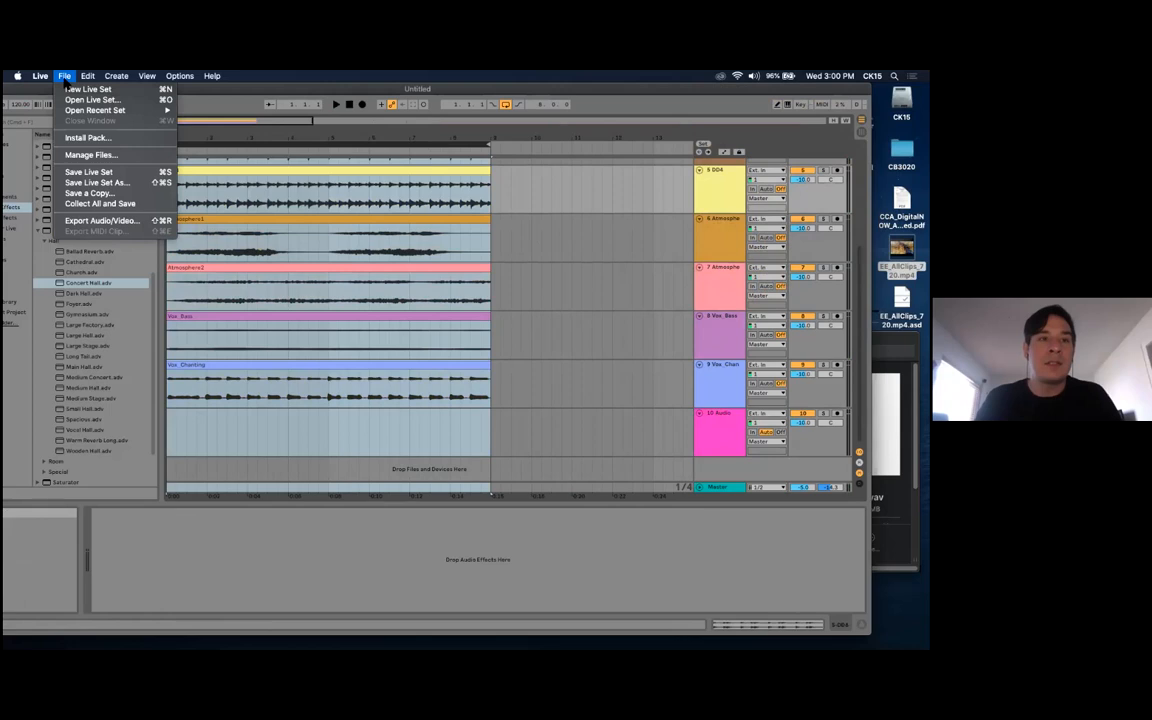
click(104, 221)
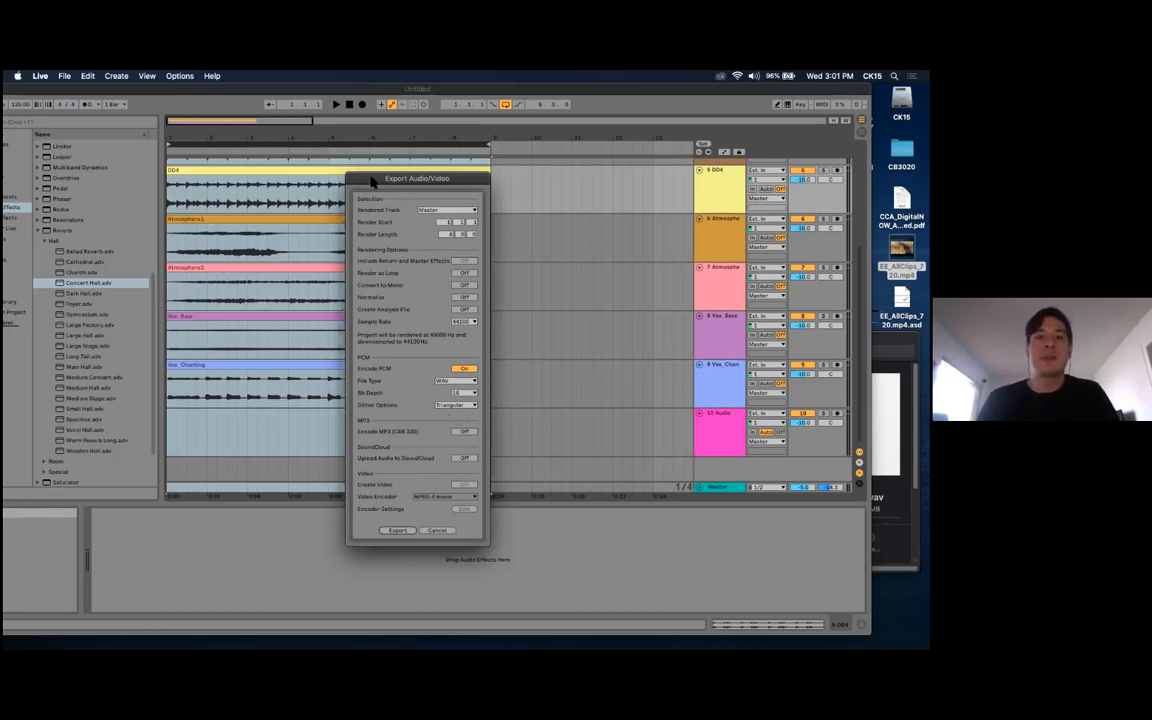
drag(372, 180, 382, 184)
click(456, 538)
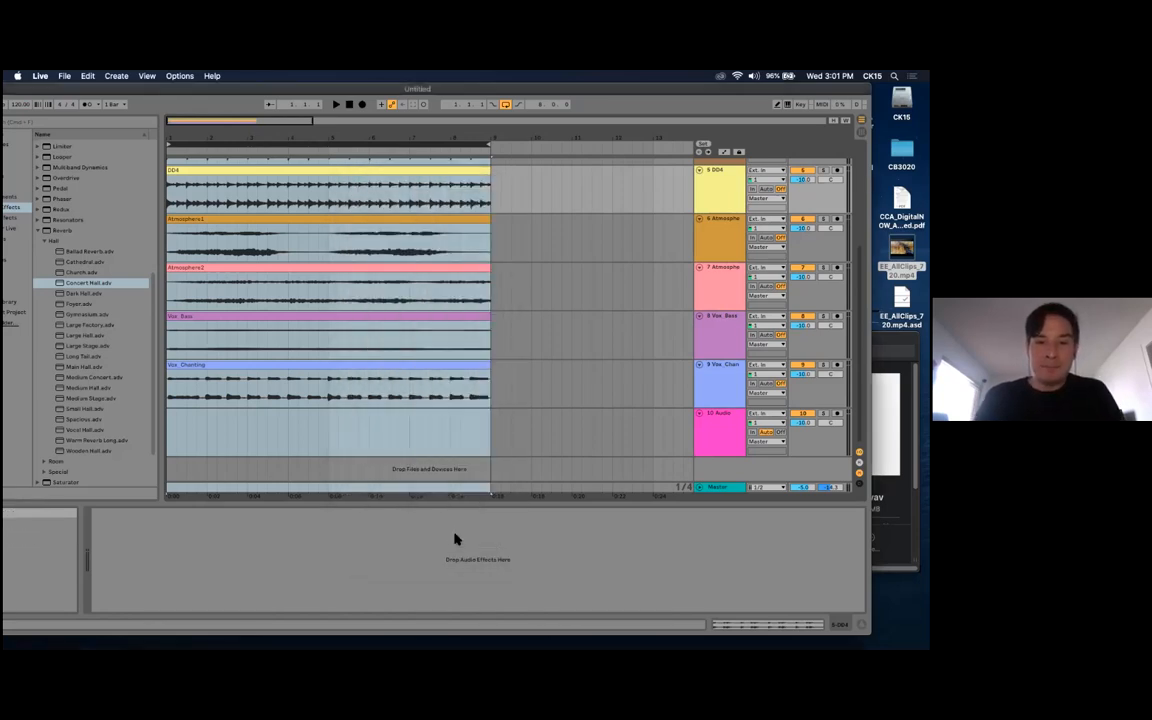